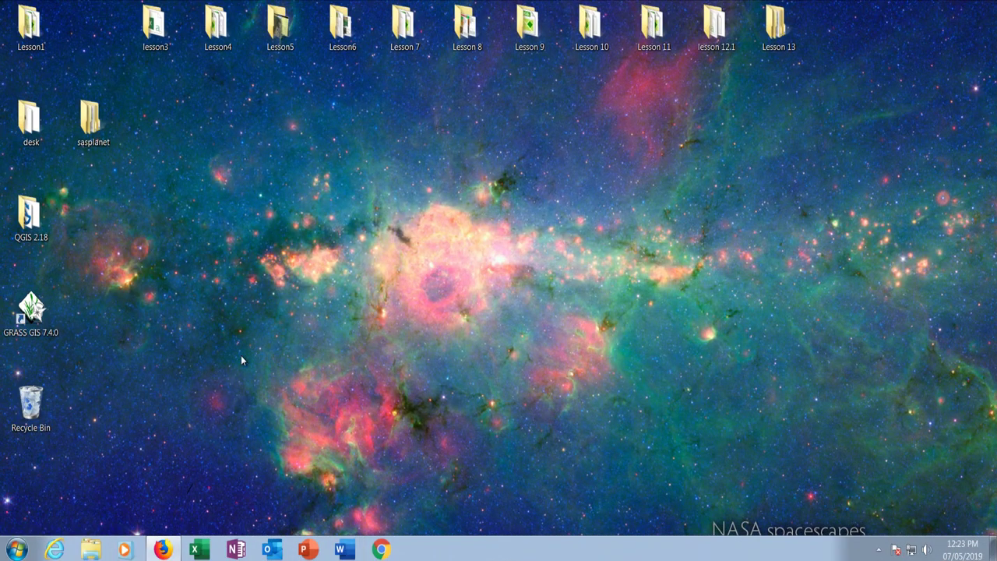
Load the AGS DIG_2015_0027 publication page in Firefox and download its ZIP.
click(164, 547)
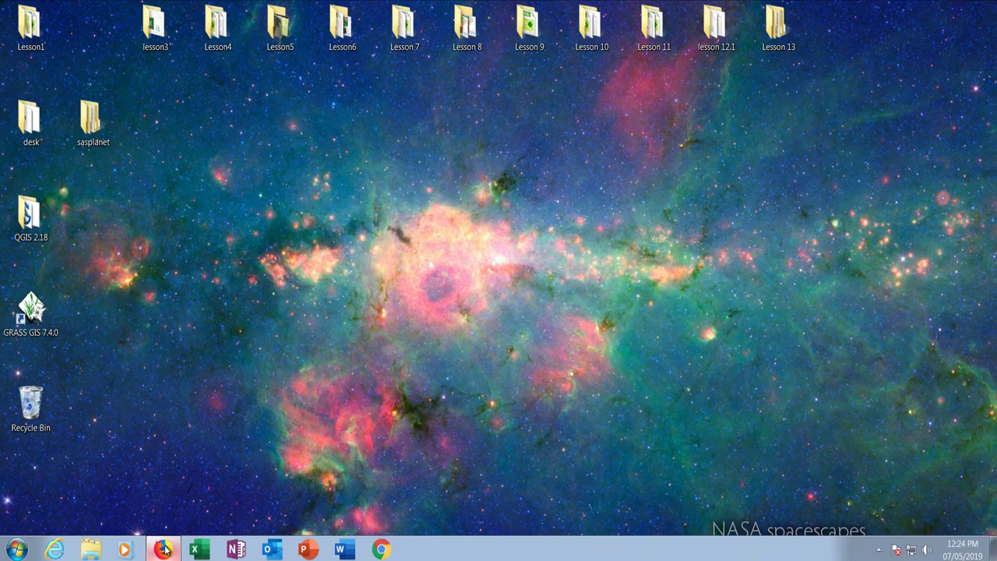
right_click(250, 49)
right_click(240, 45)
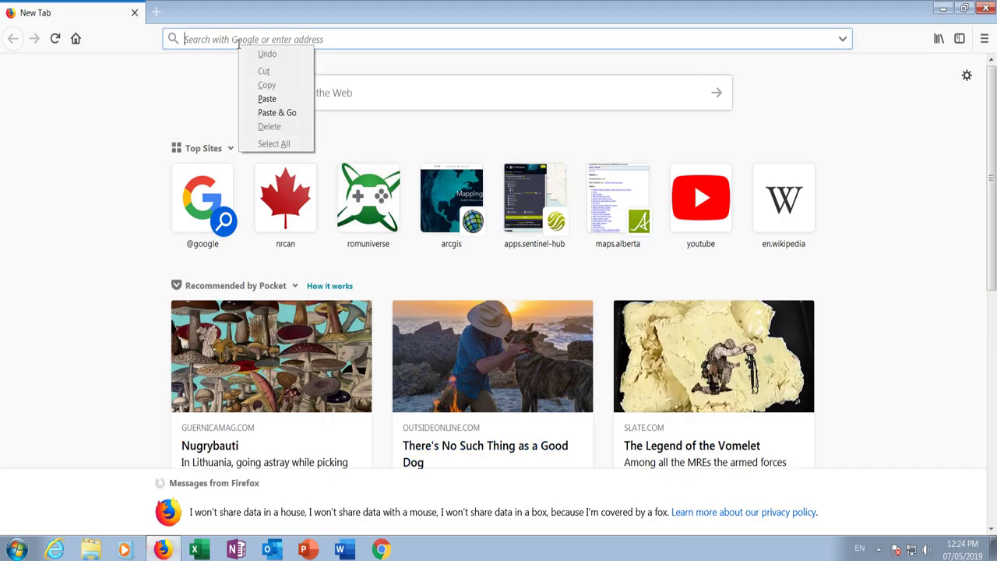
click(267, 98)
key(Return)
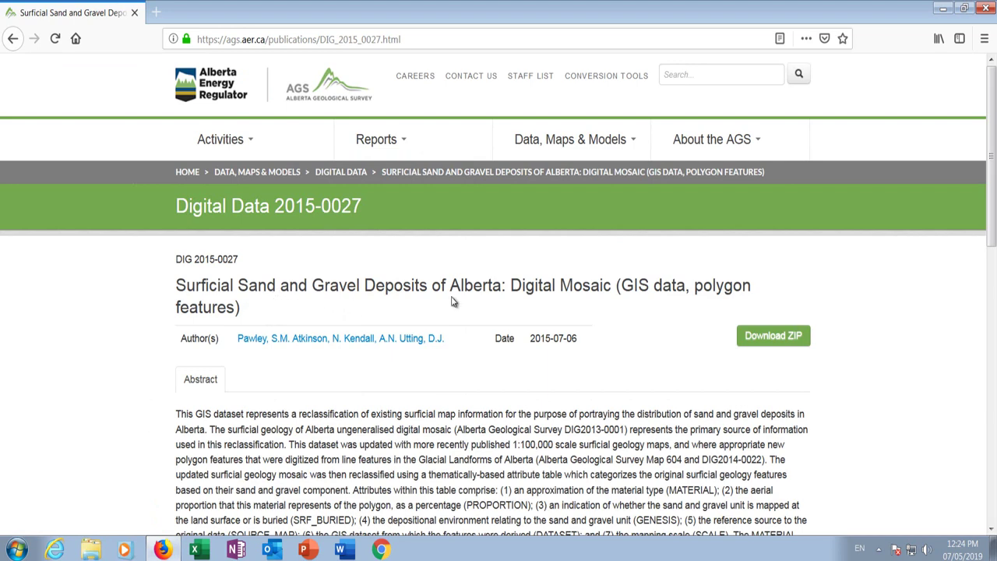
click(772, 336)
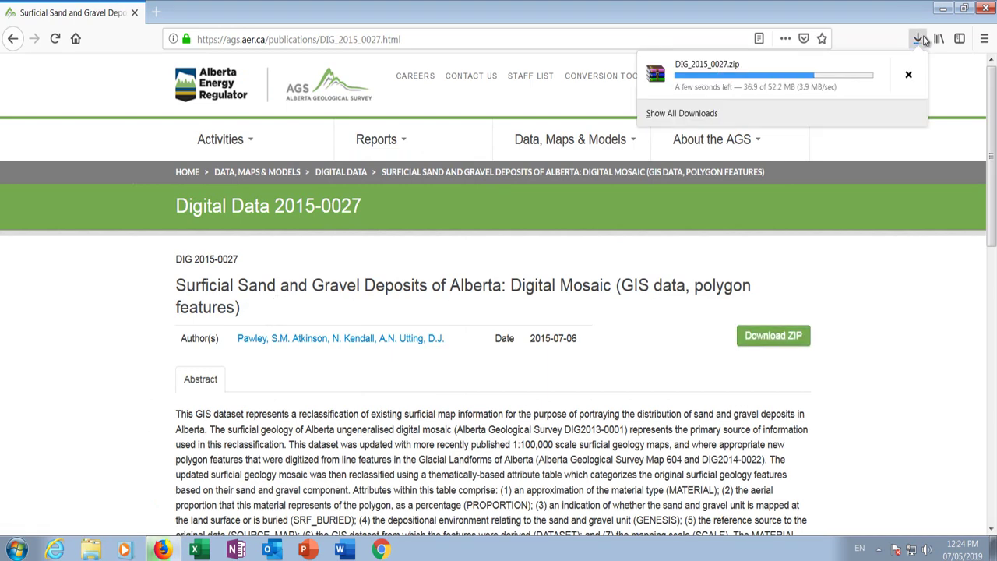
right_click(824, 81)
Cut DIG_2015_0027 from Downloads and paste it into the desktop Lesson 13 folder.
click(888, 88)
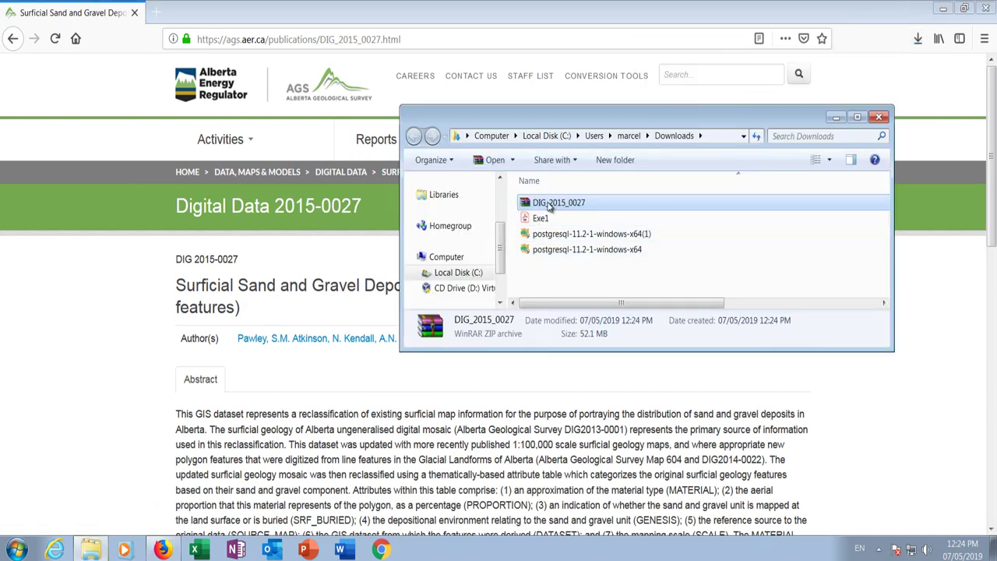
right_click(558, 205)
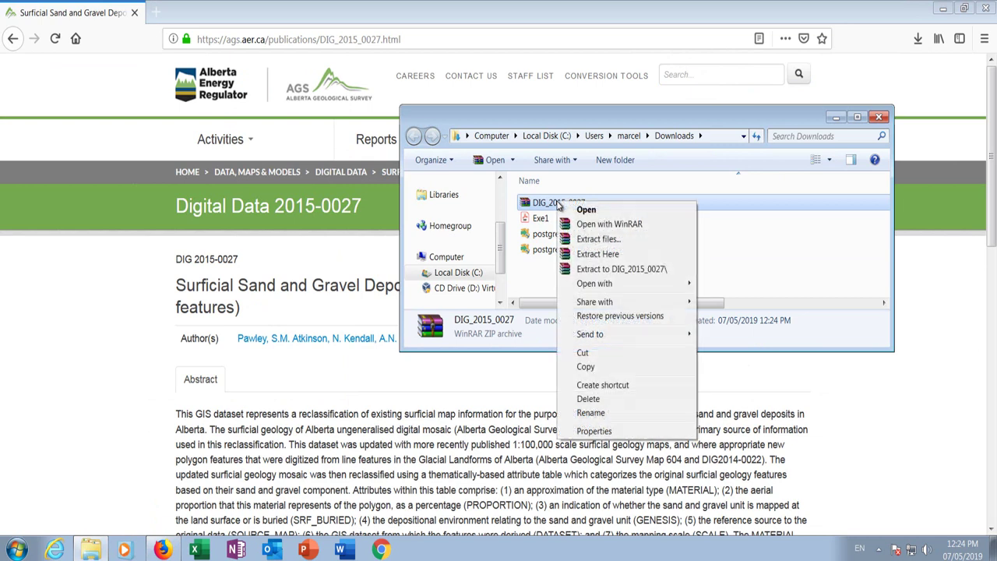
click(592, 353)
click(836, 117)
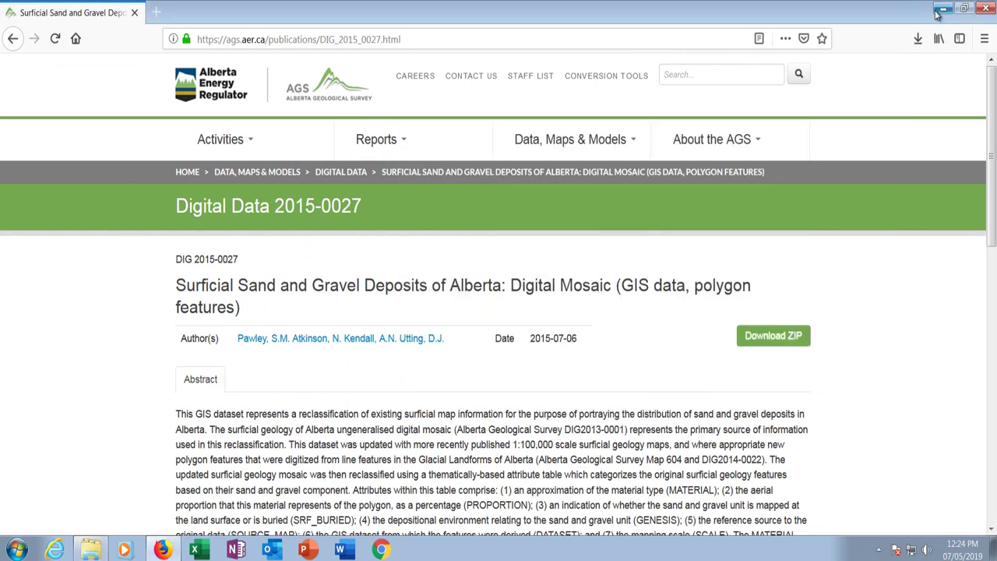
click(942, 9)
double_click(777, 28)
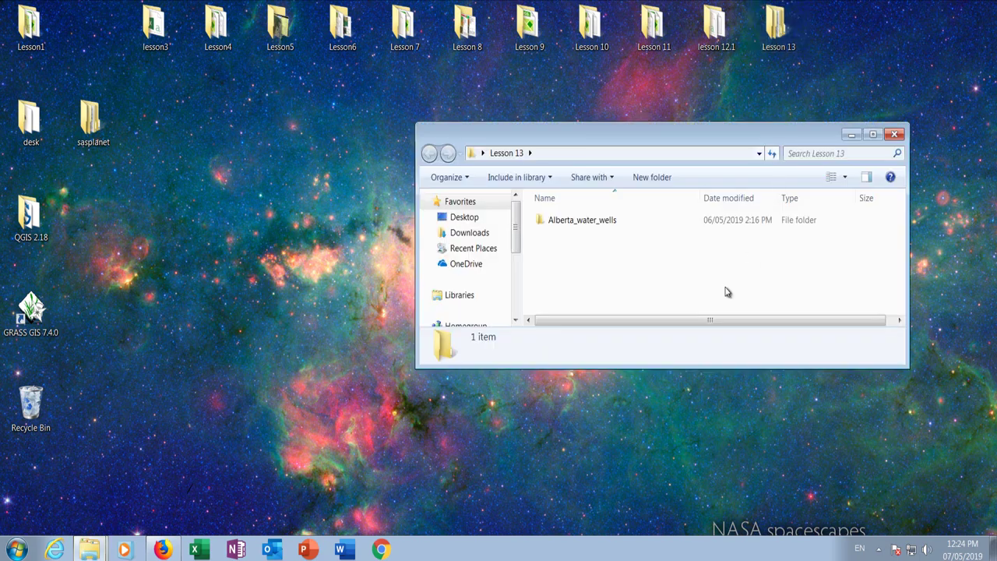
right_click(549, 251)
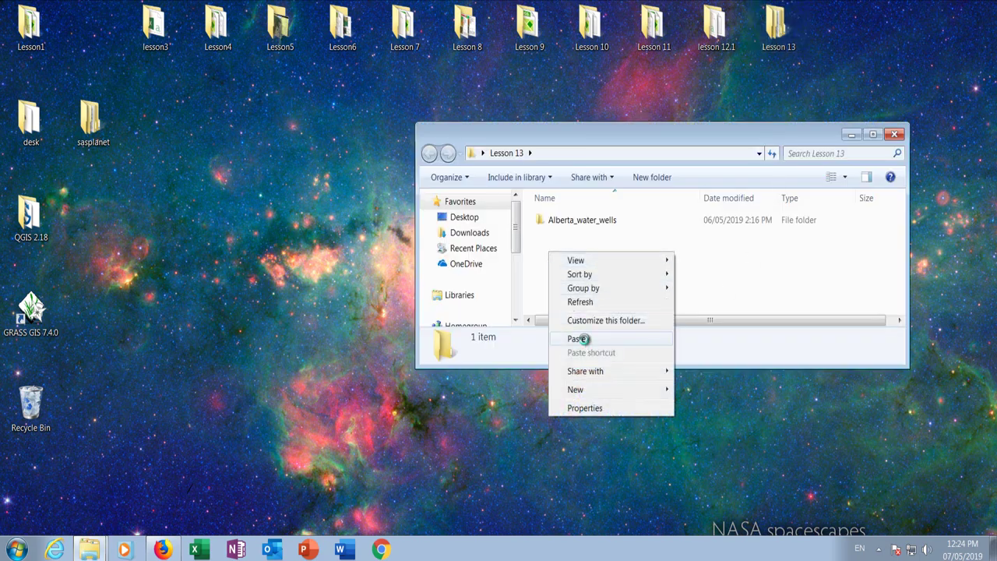
click(573, 336)
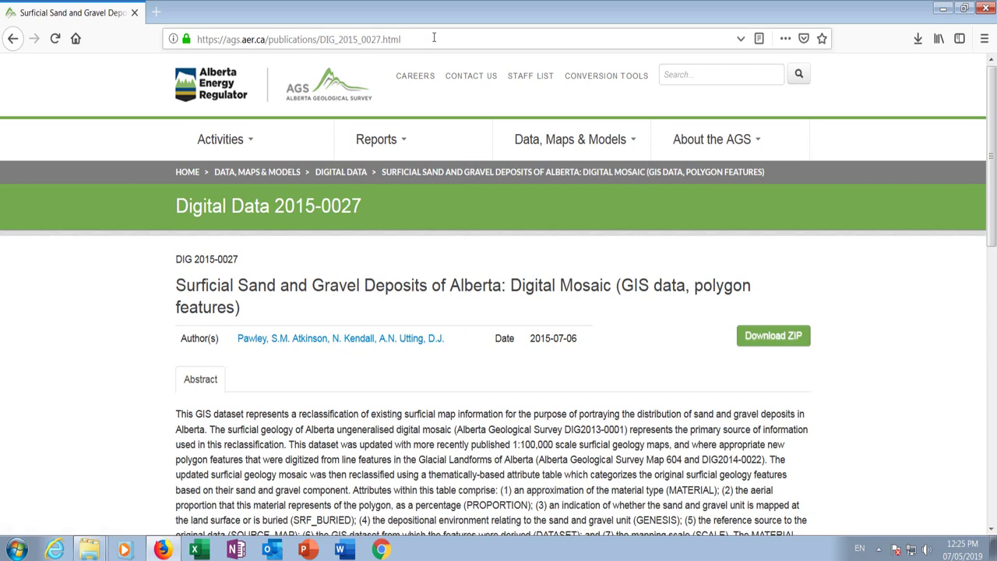
Go to the AER Maps, Map Viewers, and Shapefiles page.
drag(400, 39, 191, 40)
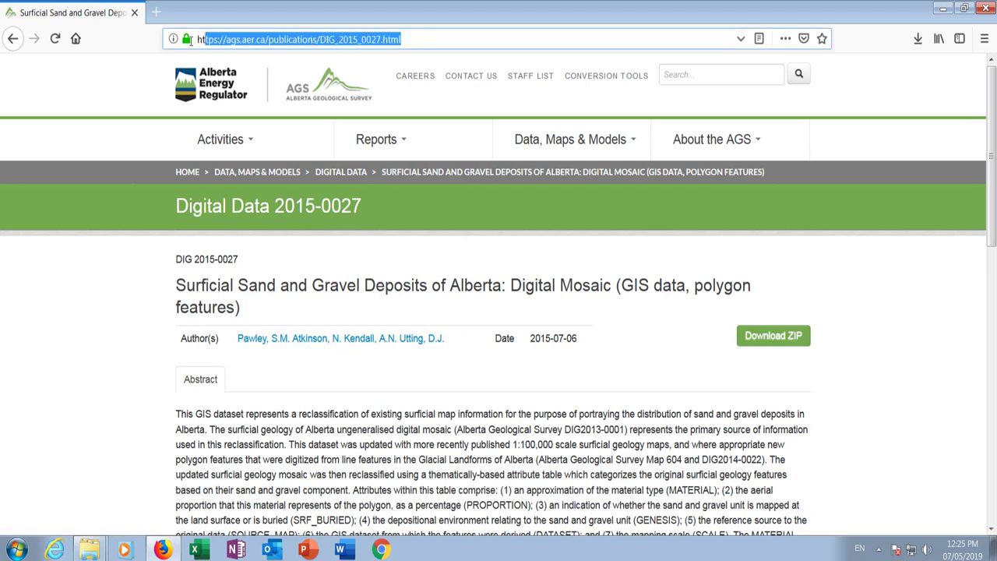
right_click(242, 39)
click(269, 87)
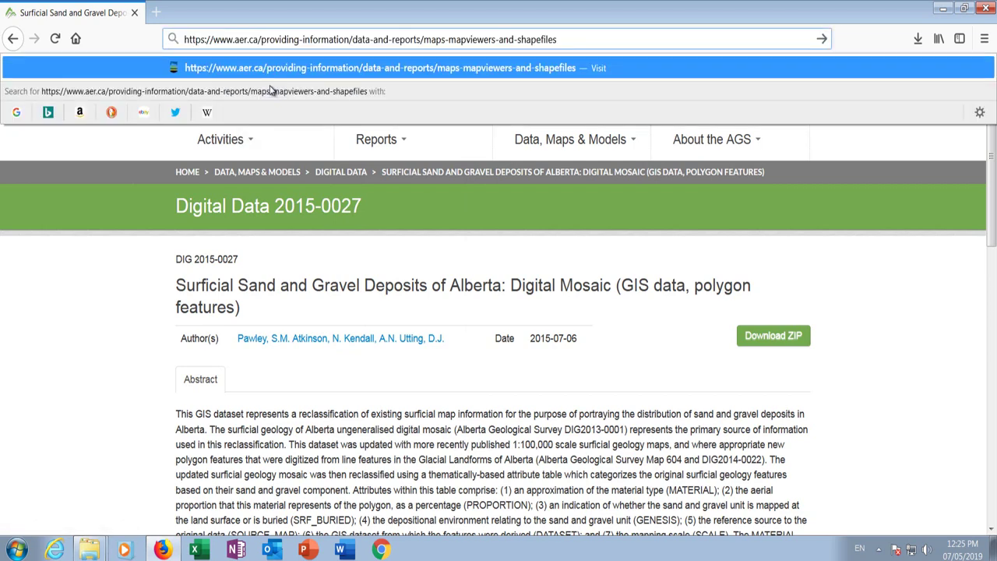
key(Return)
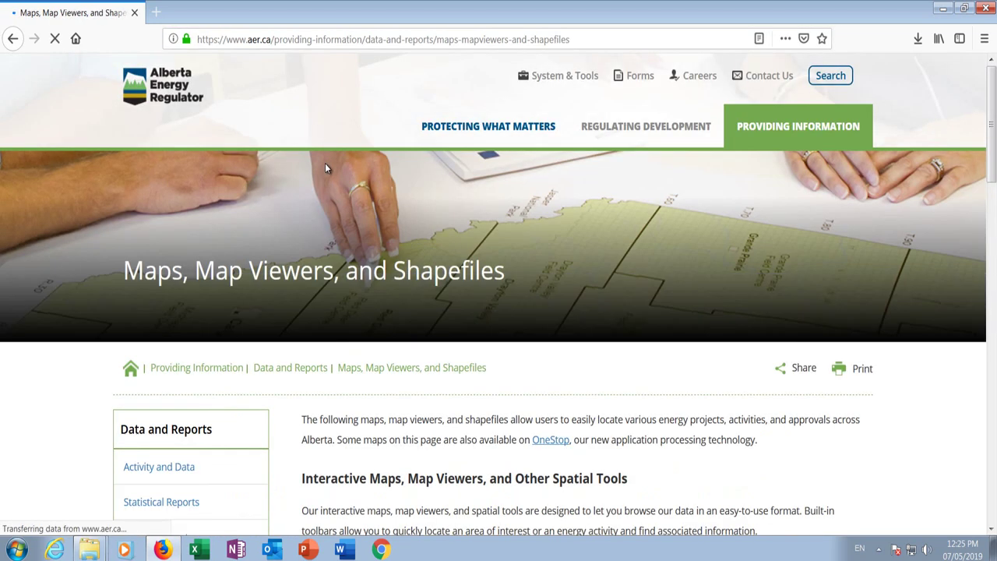
scroll(367, 187, down, 12)
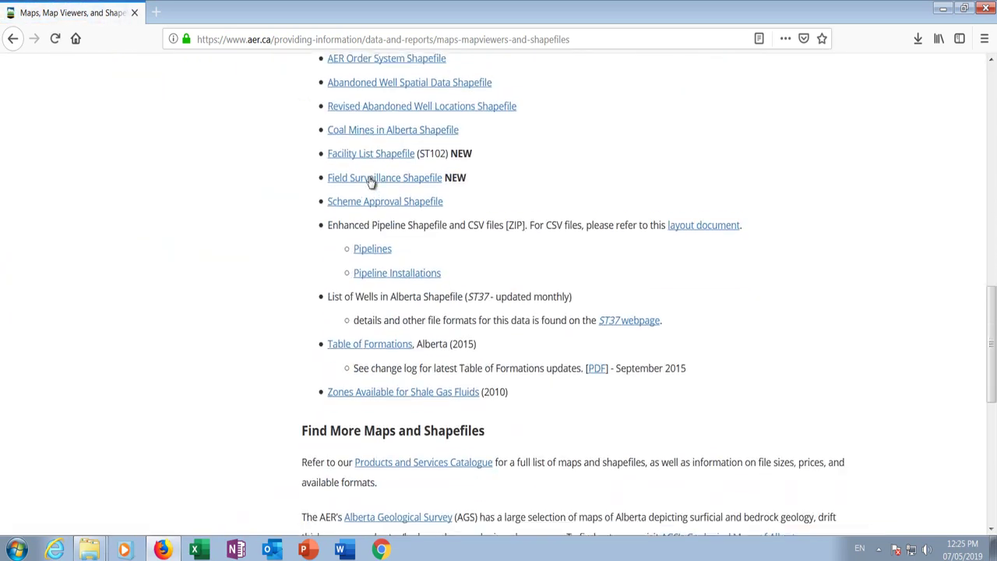
scroll(369, 181, down, 1)
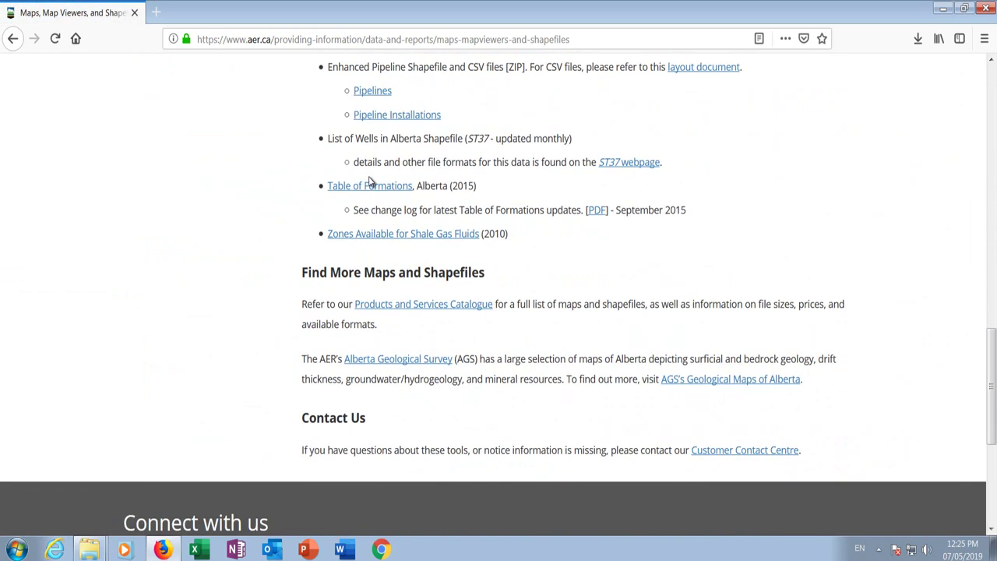
Open the ST37 wells page listing the Bottom Holes and Surface Holes shapefiles.
click(626, 170)
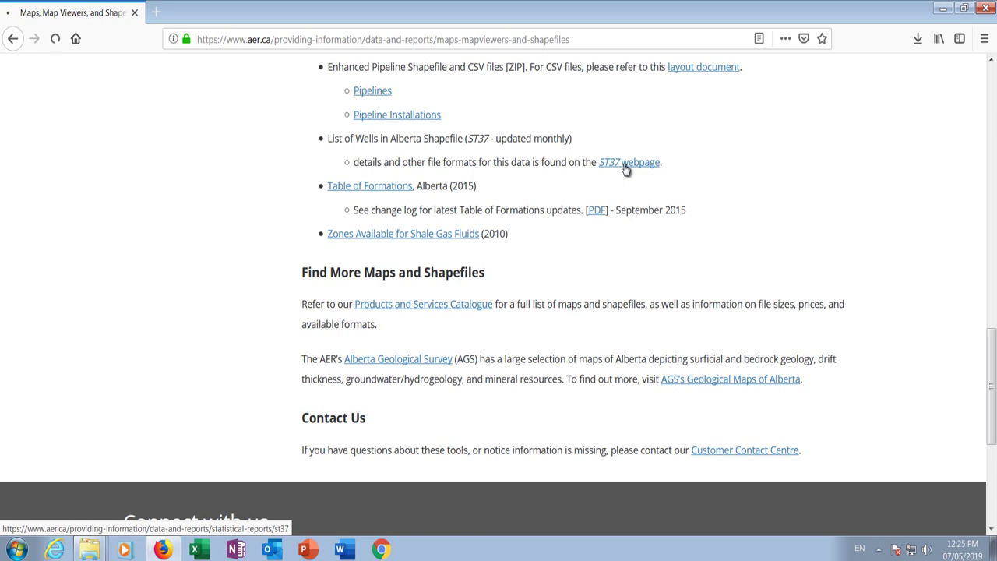
scroll(468, 219, down, 3)
scroll(441, 206, down, 15)
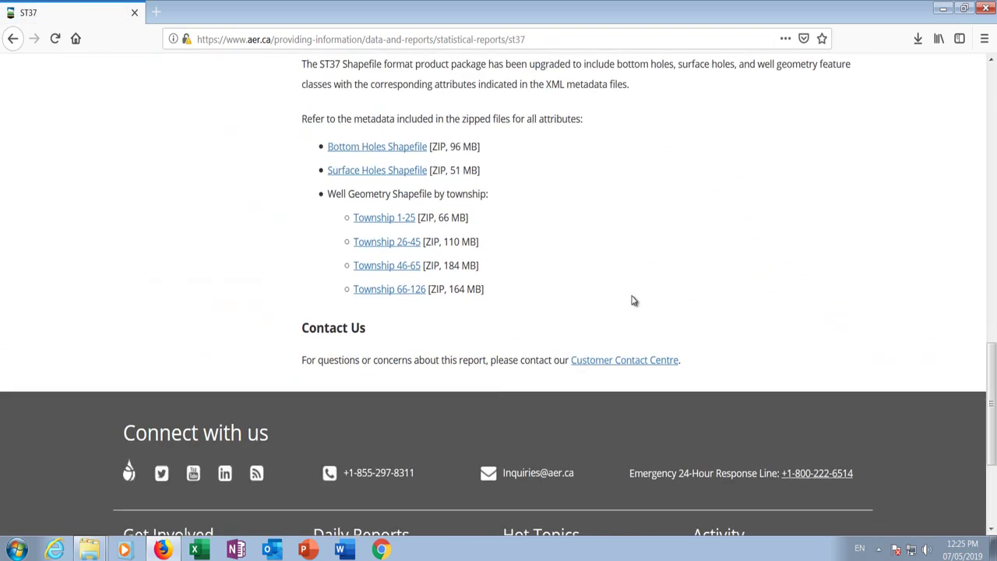
scroll(468, 280, up, 2)
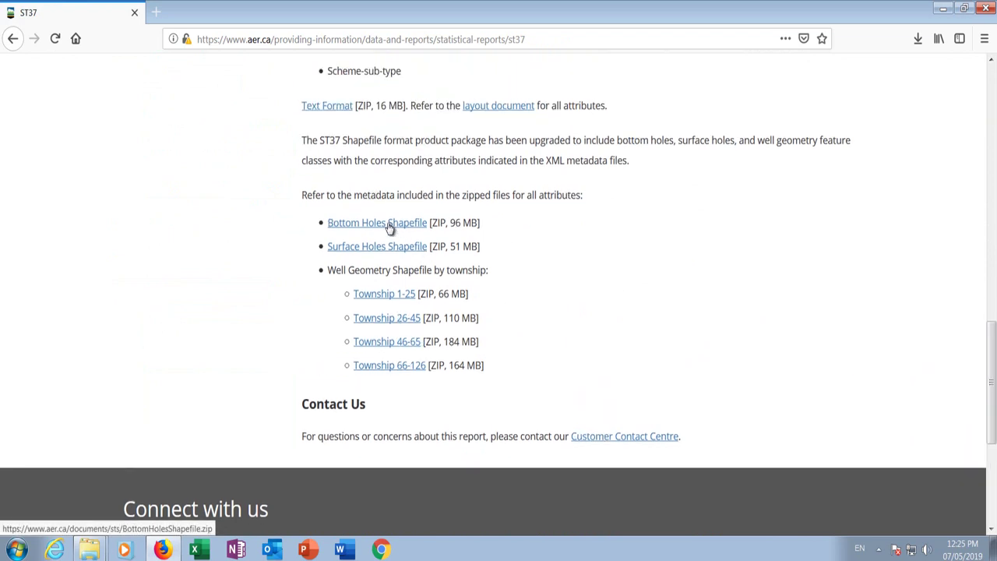
Download the Bottom Holes Shapefile ZIP and cut it from the Downloads folder.
click(389, 226)
click(737, 88)
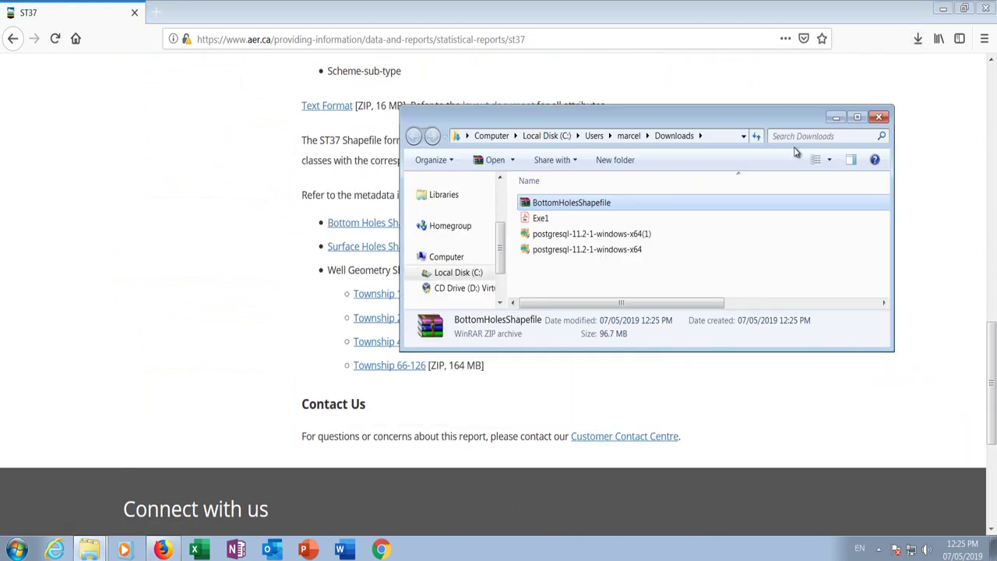
right_click(569, 203)
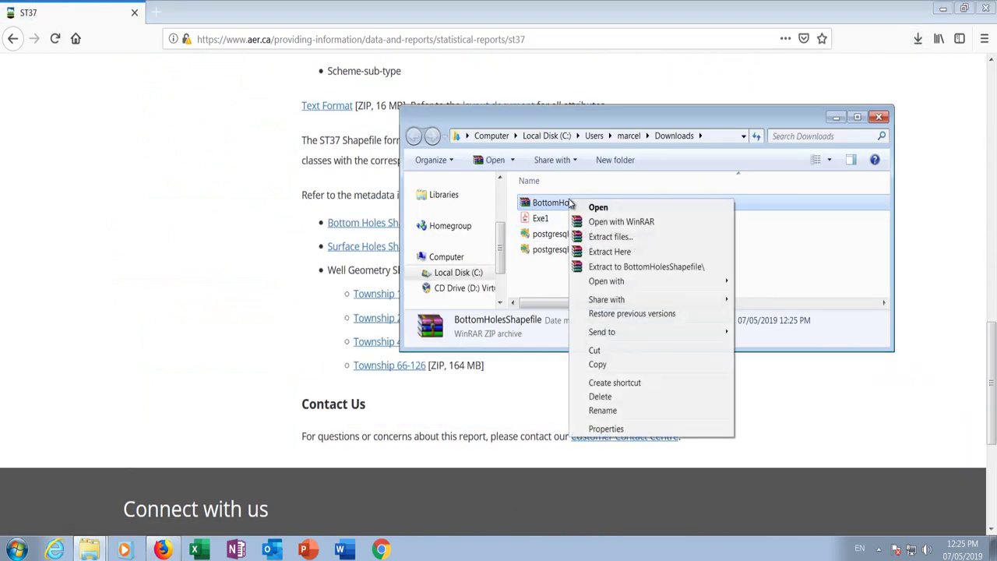
click(611, 350)
Paste BottomHolesShapefile into Lesson 13 and return to the ST37 page.
click(836, 116)
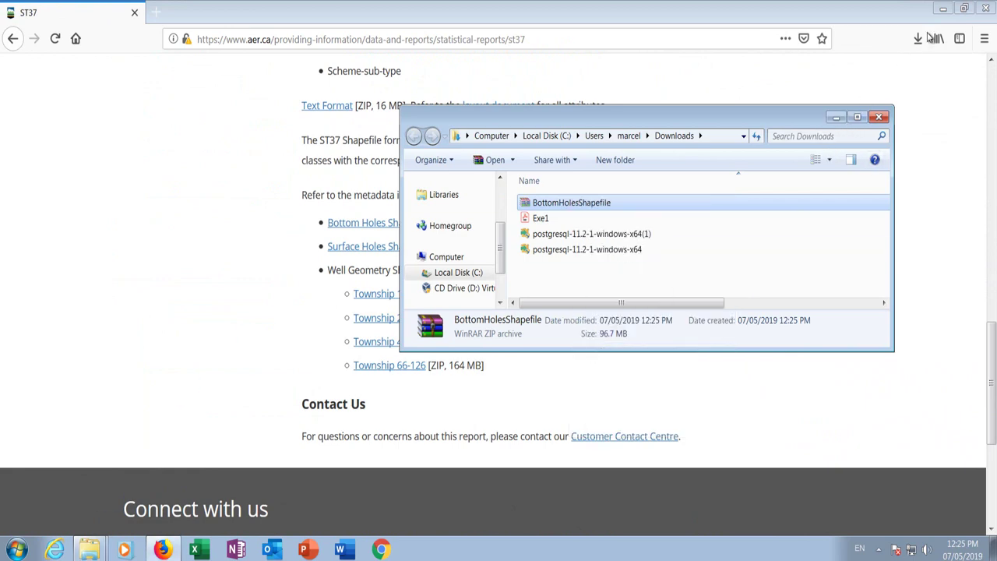
click(941, 14)
click(557, 269)
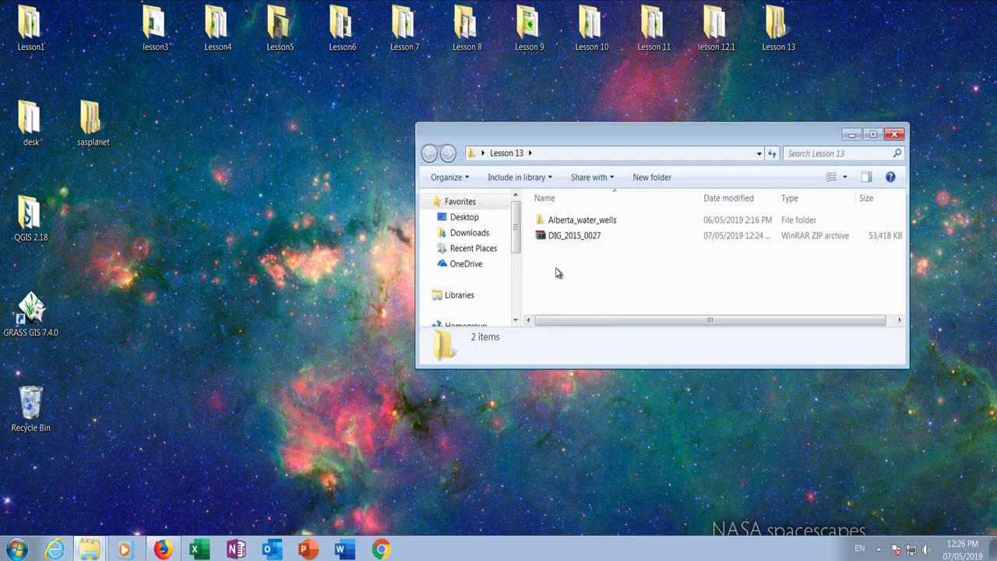
right_click(556, 269)
click(586, 354)
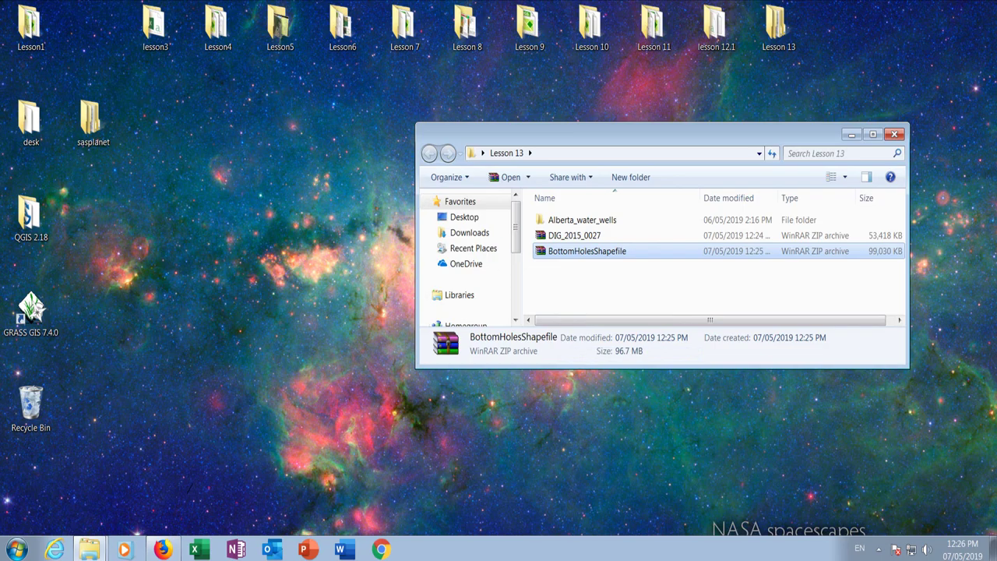
click(162, 550)
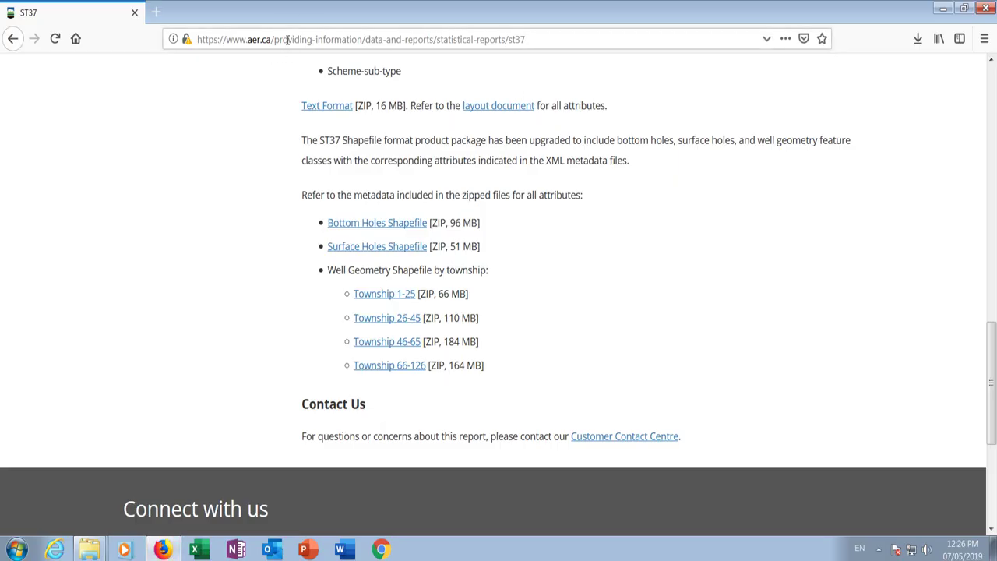
Load the English GeoGratis site and open the Toporama Interactive Map.
click(289, 39)
right_click(288, 40)
click(315, 93)
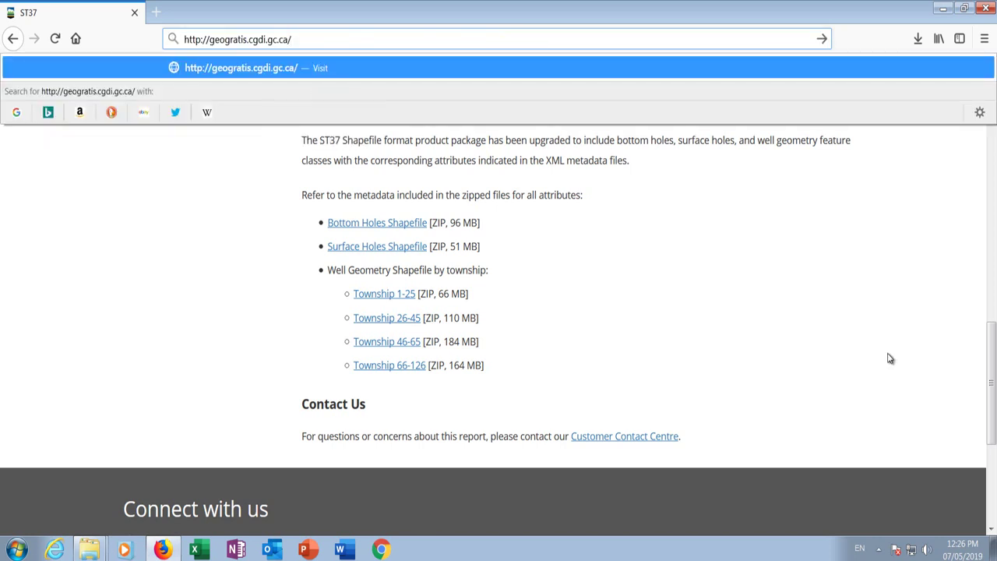
key(Return)
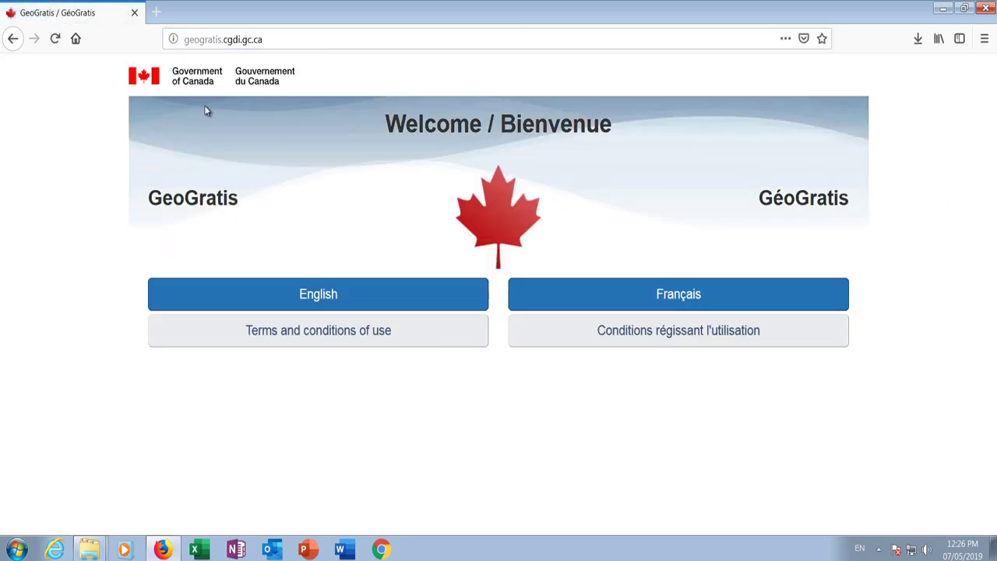
click(352, 303)
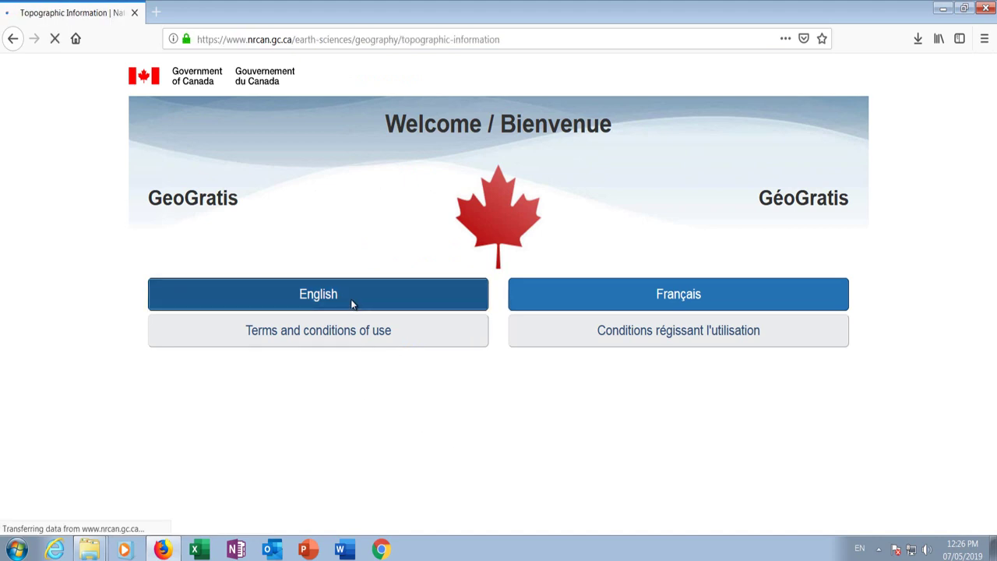
scroll(437, 390, down, 4)
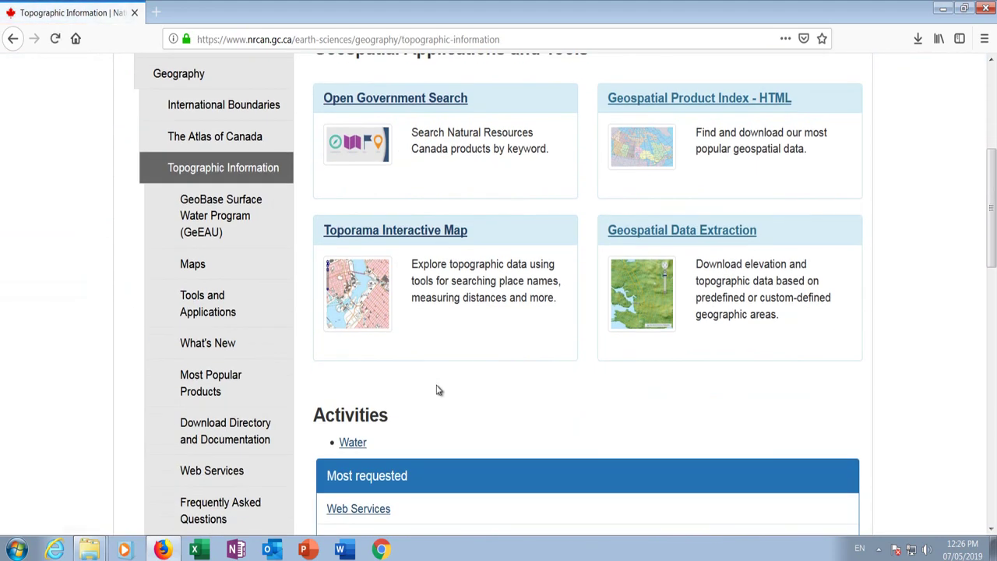
click(345, 233)
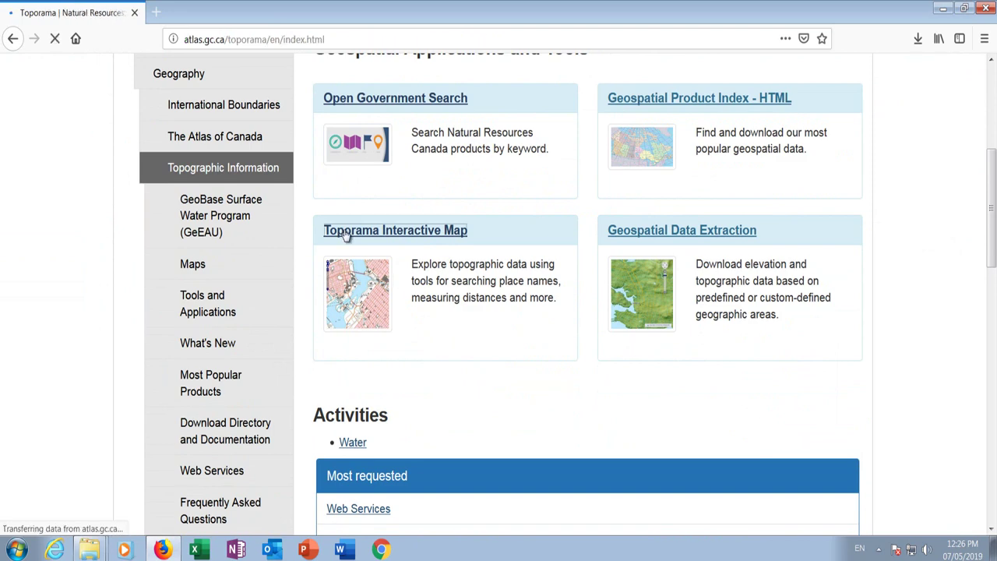
Open Download Maps and Data and get CanVec features for all of Canada.
scroll(441, 215, down, 2)
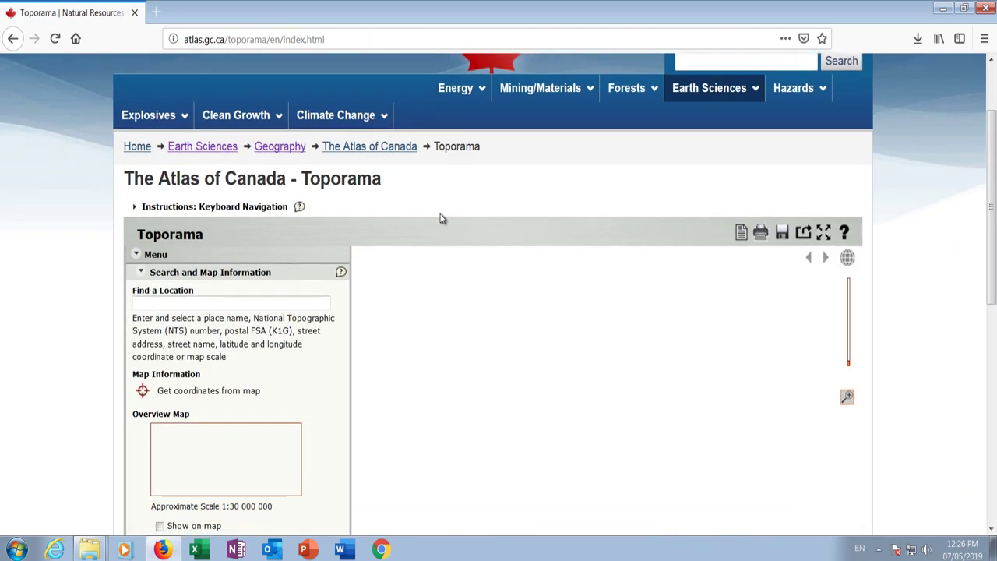
scroll(440, 218, down, 3)
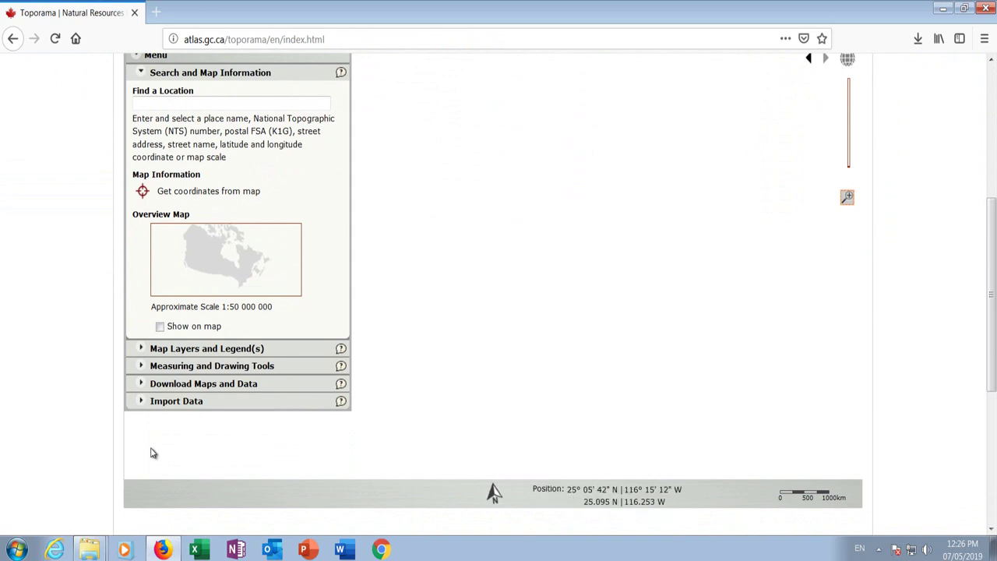
click(158, 387)
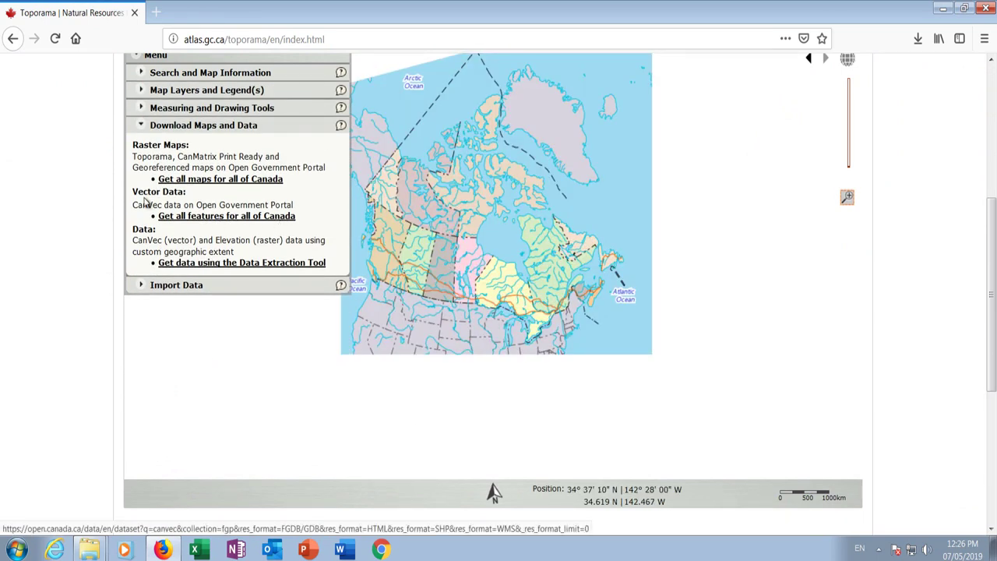
click(219, 217)
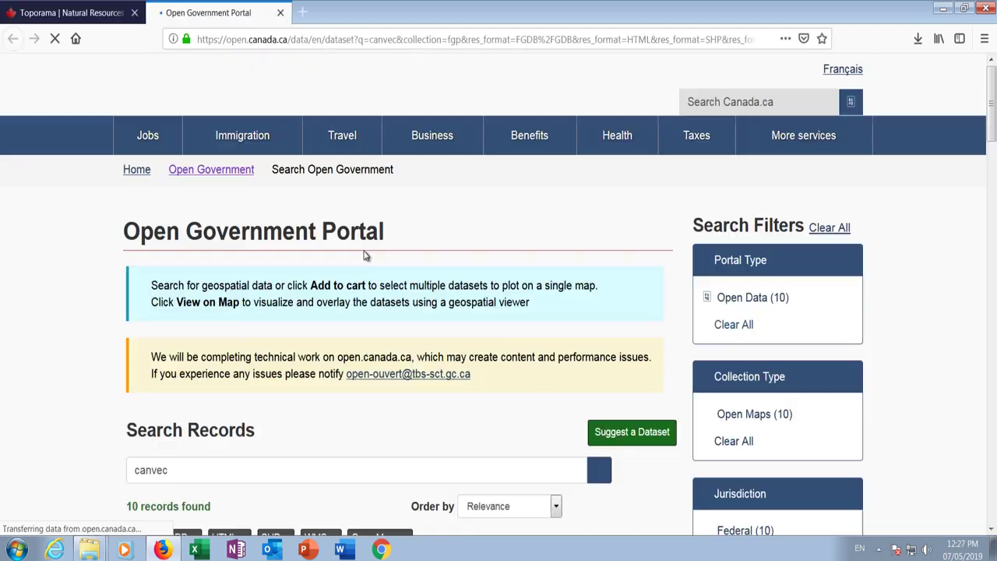
scroll(365, 197, down, 3)
scroll(370, 201, down, 2)
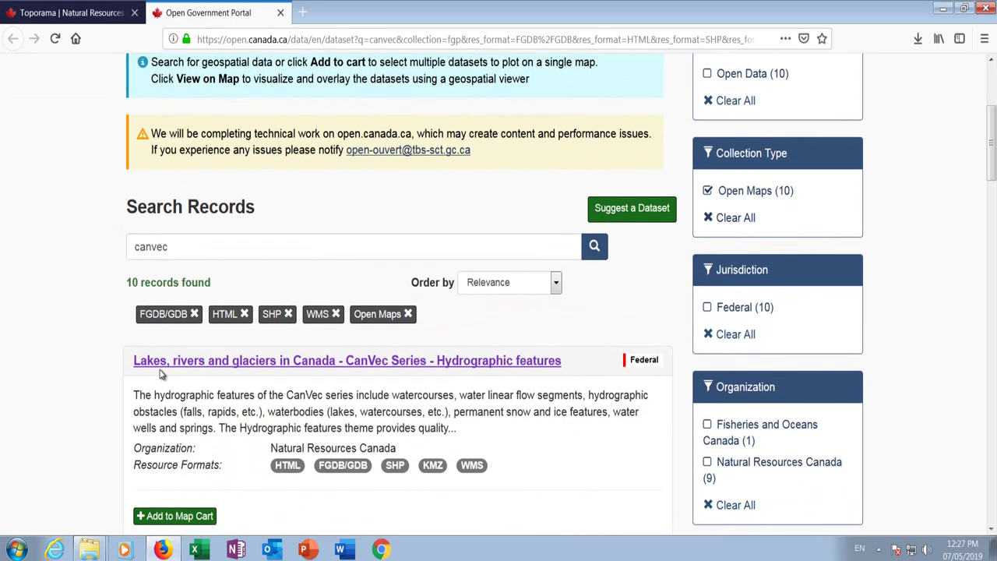
Open the Lakes, rivers and glaciers dataset's prepackaged Hydro shapefile directory.
click(326, 365)
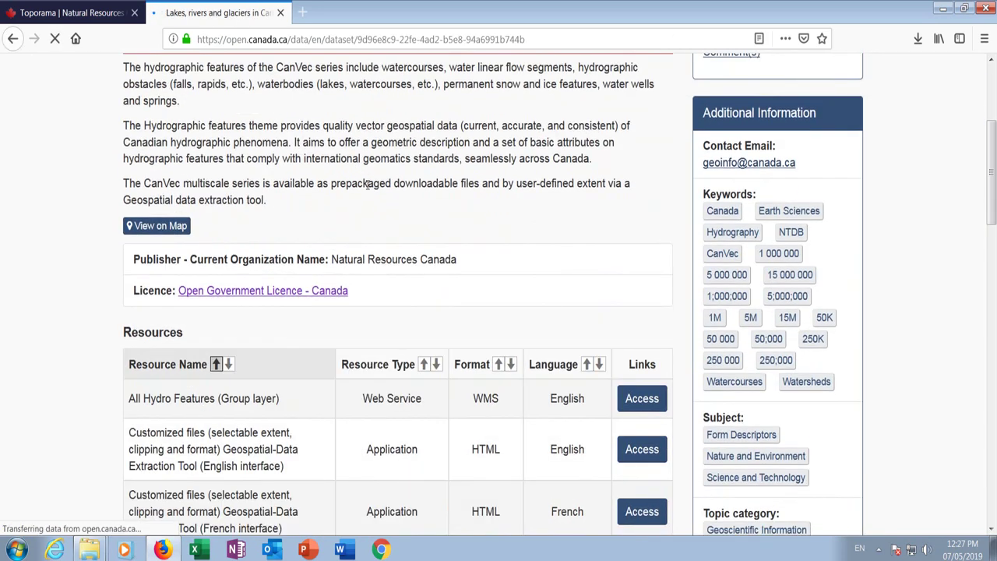
scroll(367, 190, down, 5)
scroll(369, 189, down, 2)
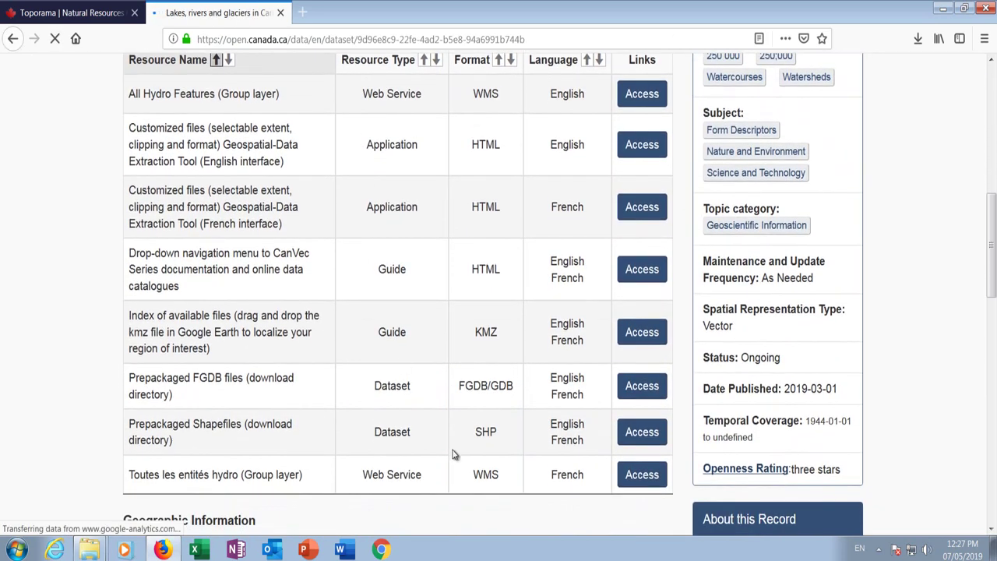
click(644, 433)
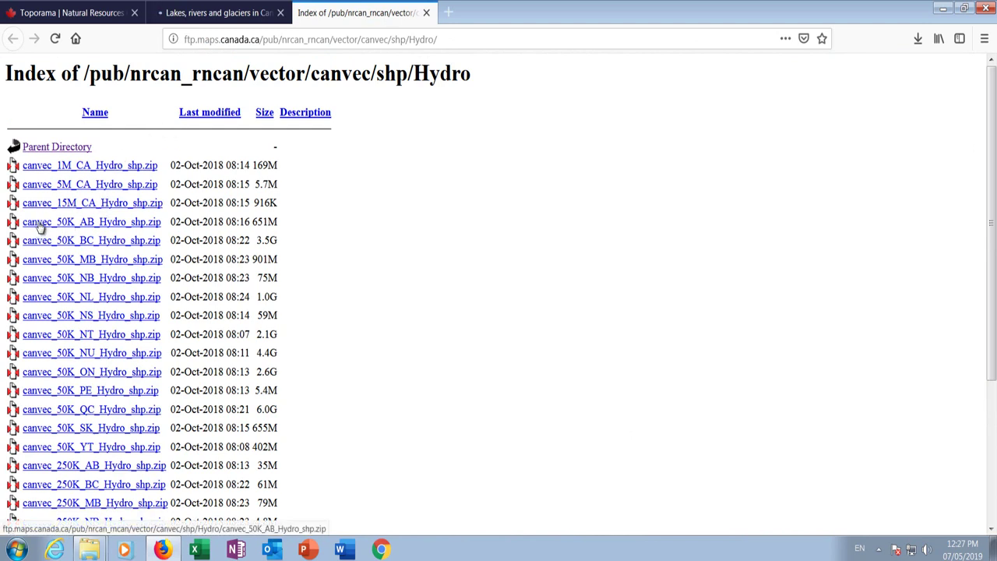
Download canvec_50K_AB_Hydro_shp.zip and confirm in Downloads it finished at 651 MB.
click(88, 223)
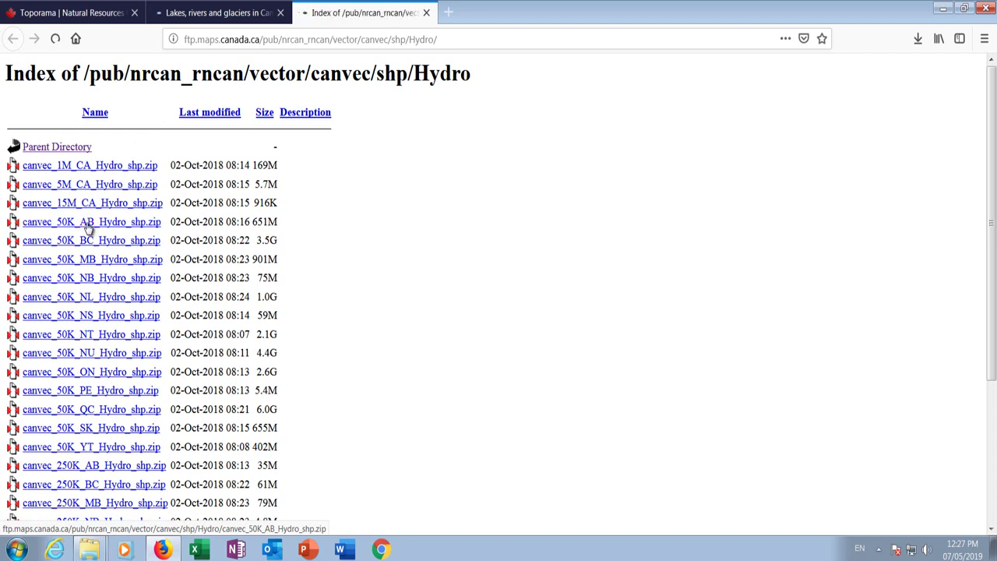
click(521, 403)
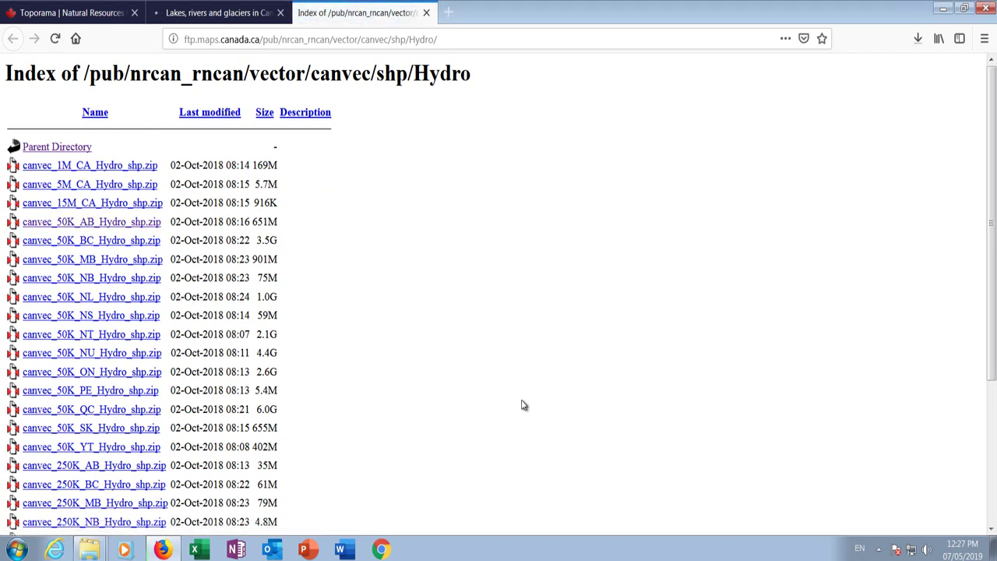
click(919, 40)
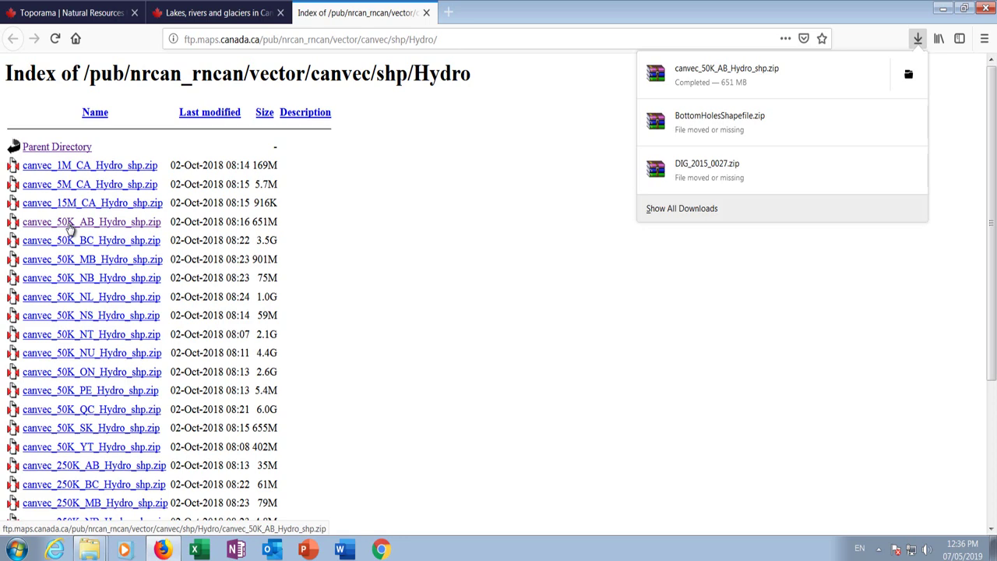
scroll(68, 225, down, 5)
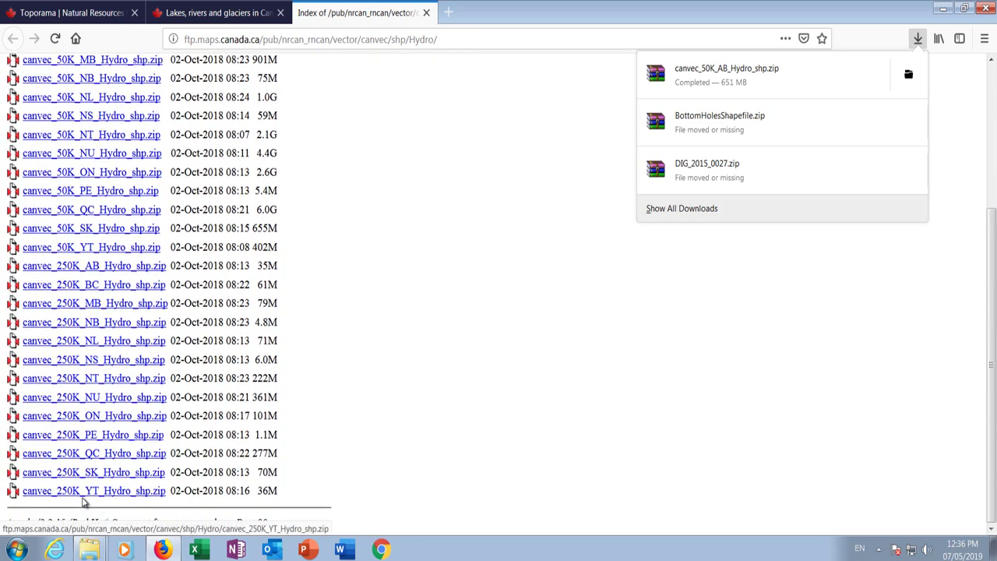
scroll(86, 491, up, 5)
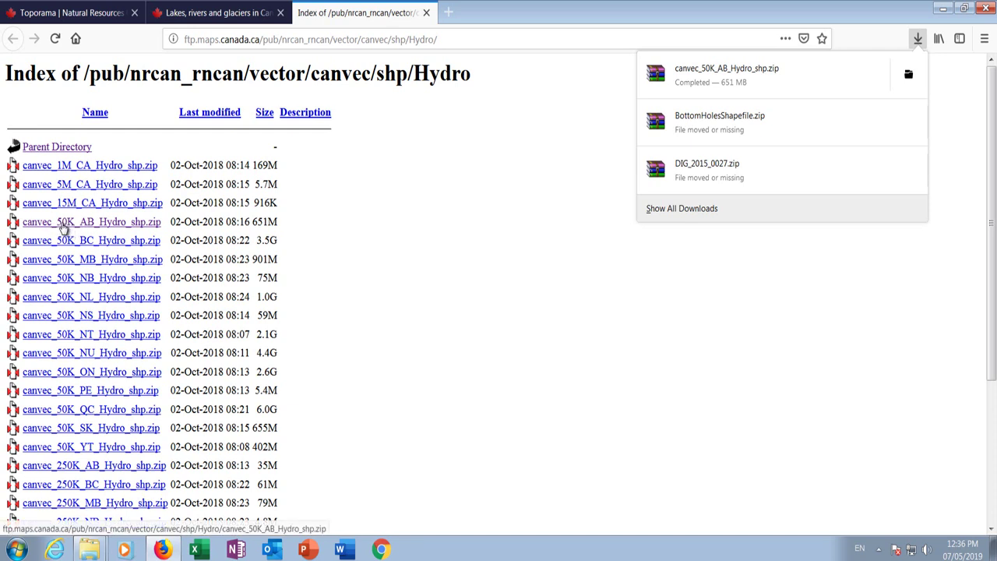
Cut canvec_50K_AB_Hydro_shp from Downloads and paste it into the Lesson 13 folder.
right_click(719, 79)
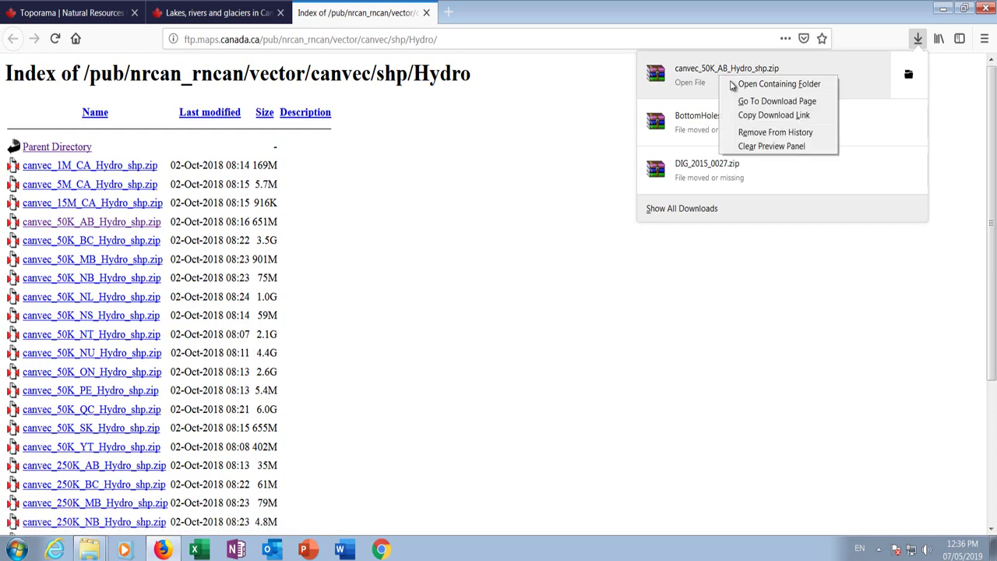
click(736, 84)
right_click(564, 203)
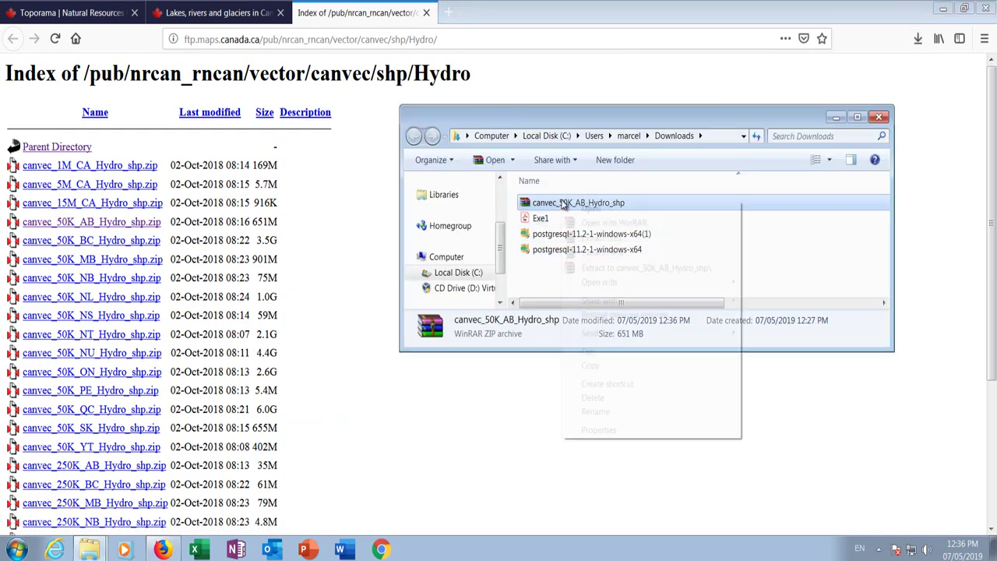
click(590, 353)
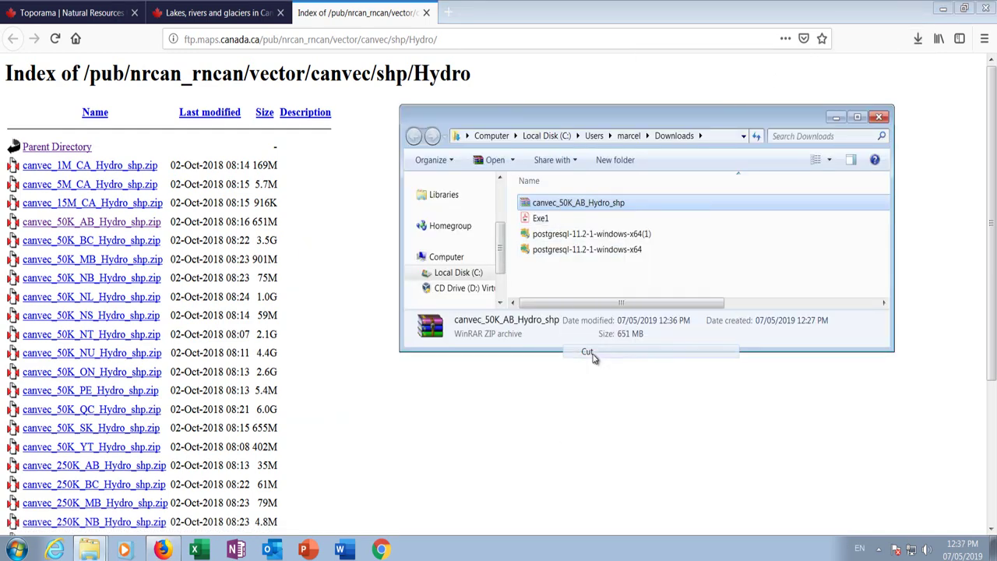
click(836, 117)
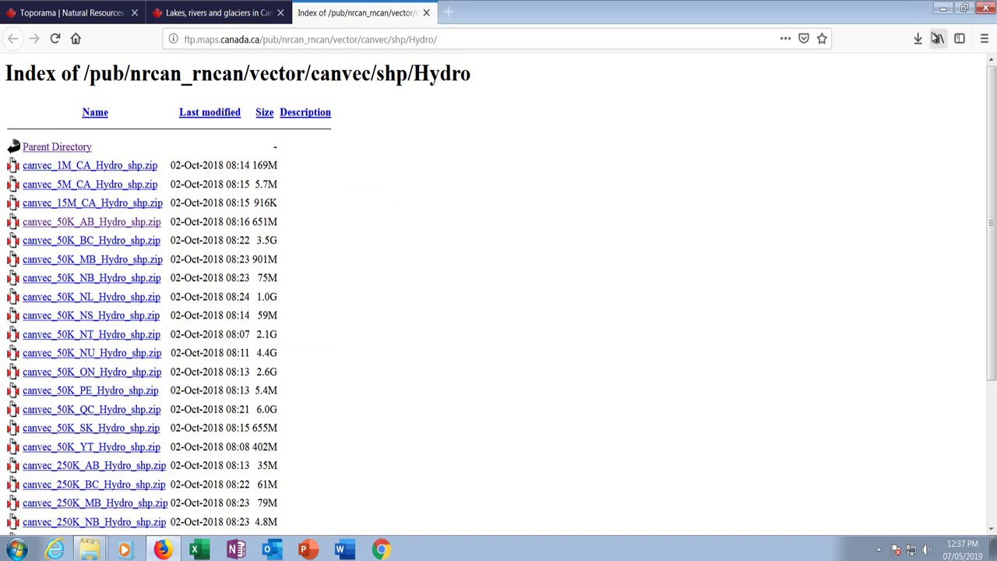
click(944, 10)
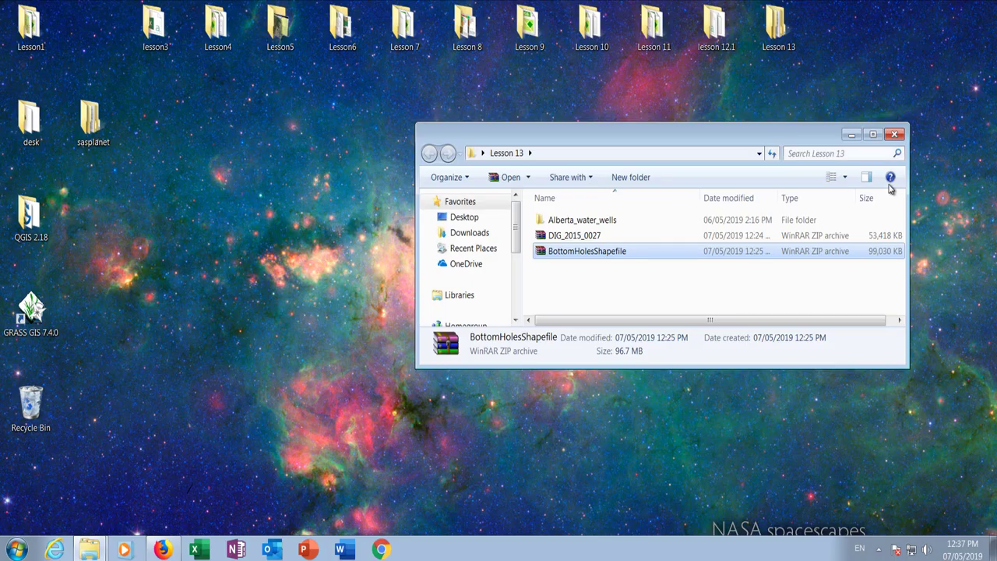
right_click(557, 281)
click(565, 363)
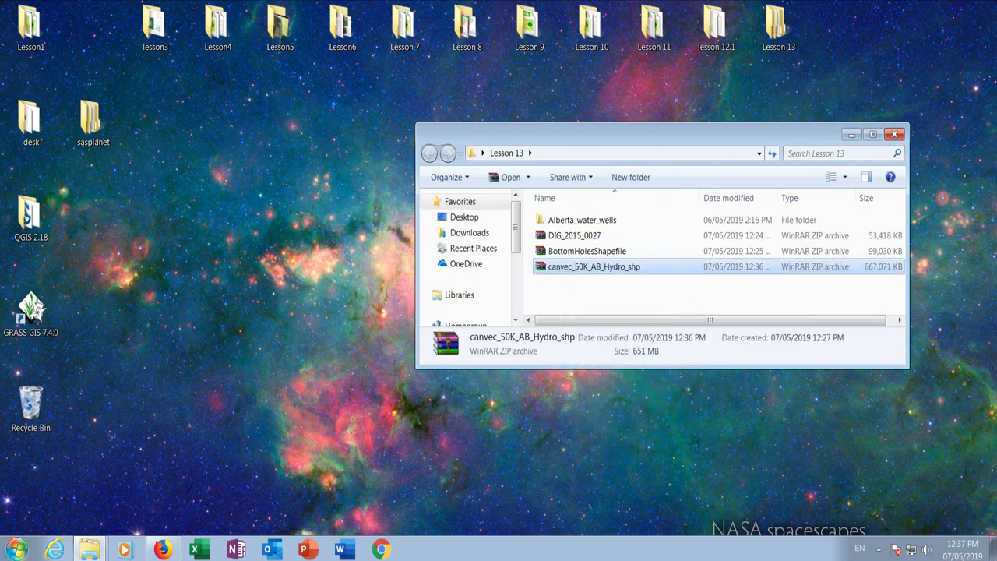
click(163, 549)
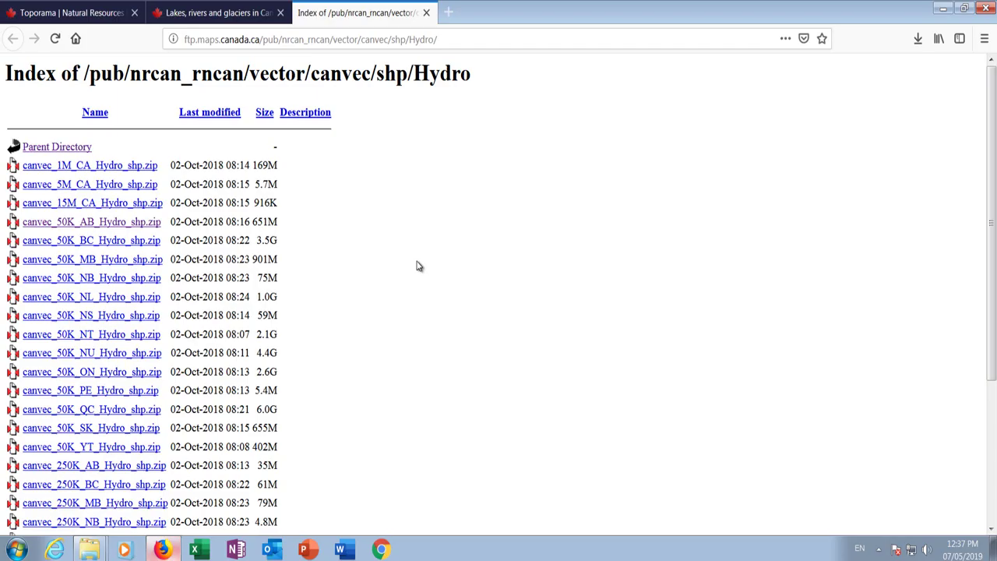
click(381, 38)
right_click(280, 48)
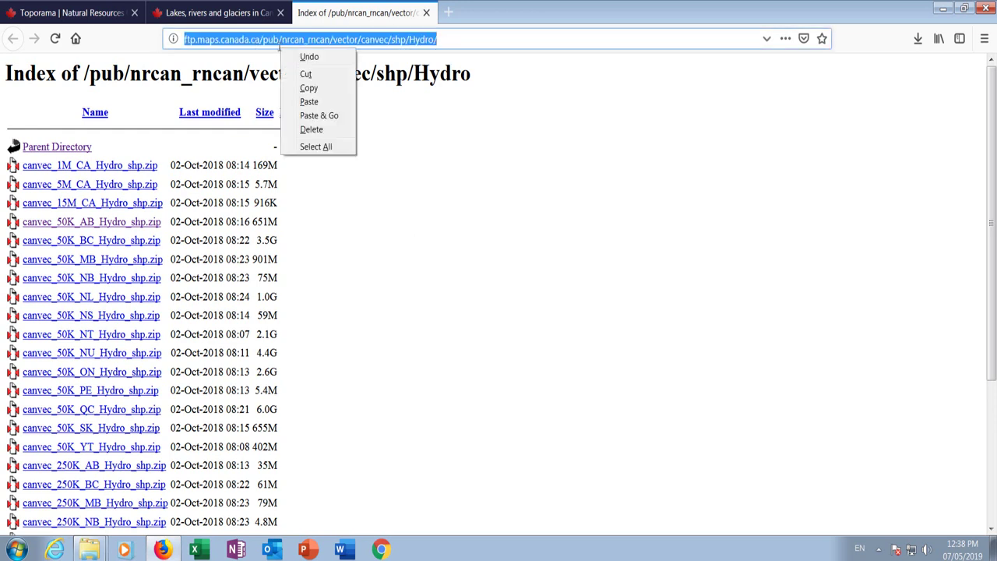
click(309, 101)
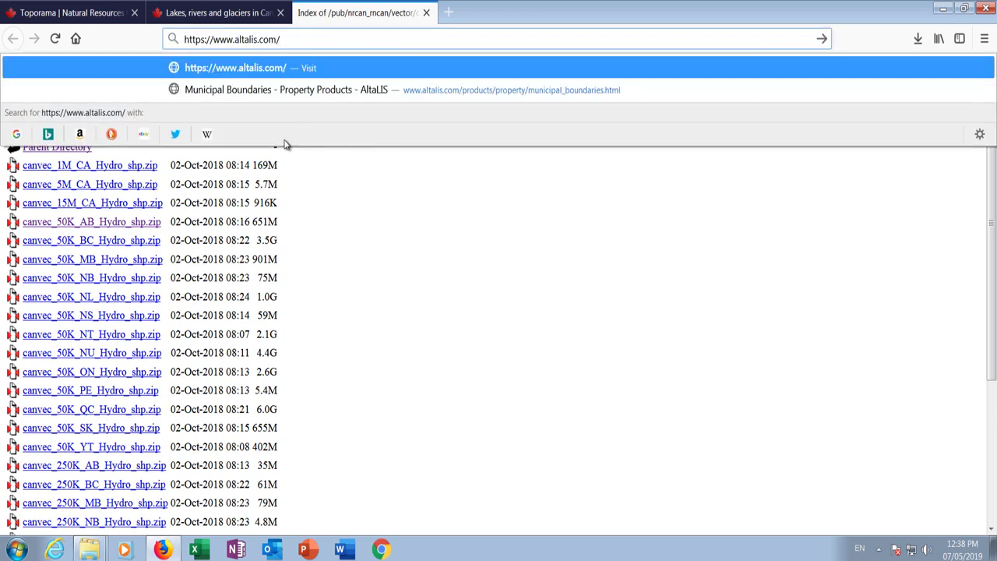
key(Return)
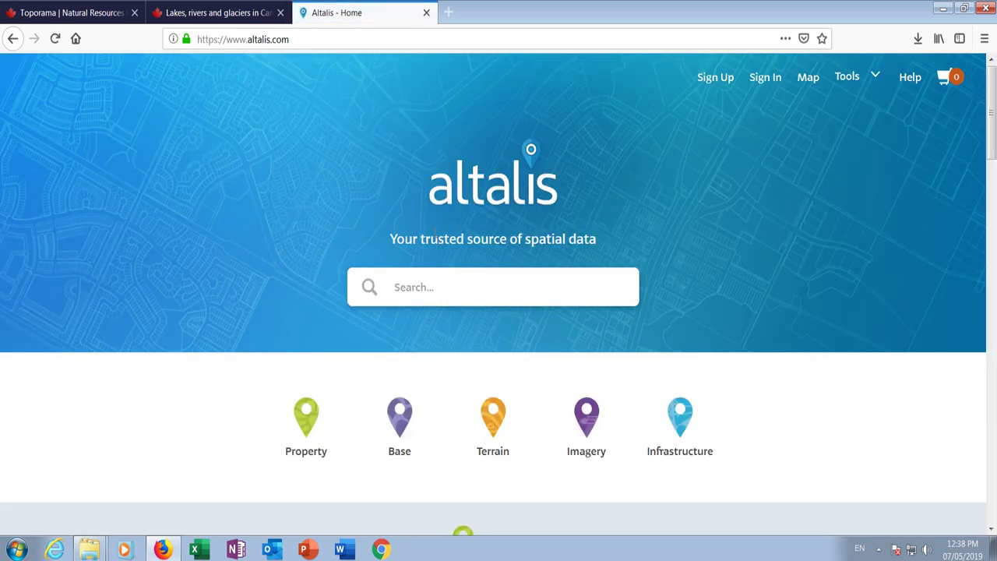
scroll(303, 225, down, 3)
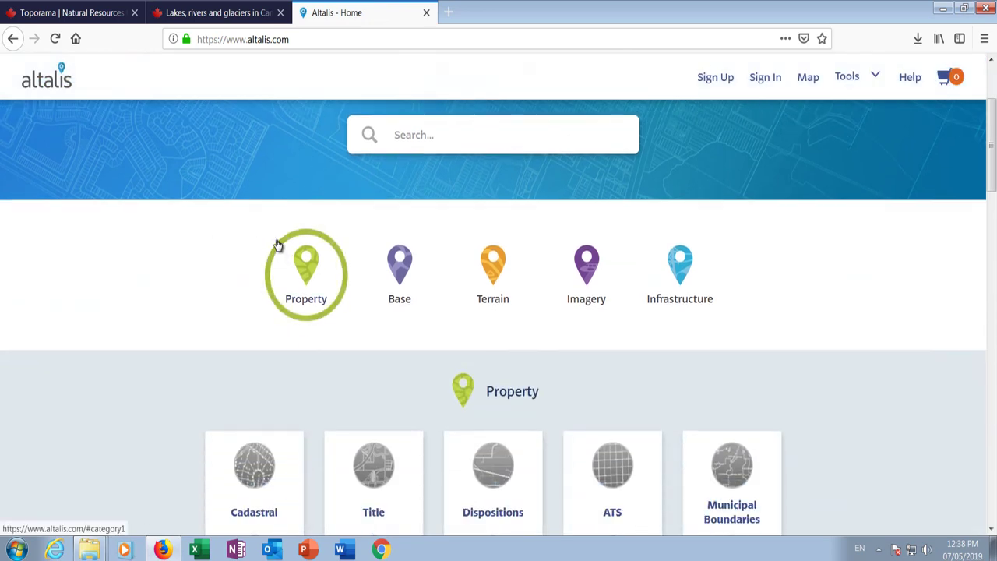
scroll(277, 243, down, 2)
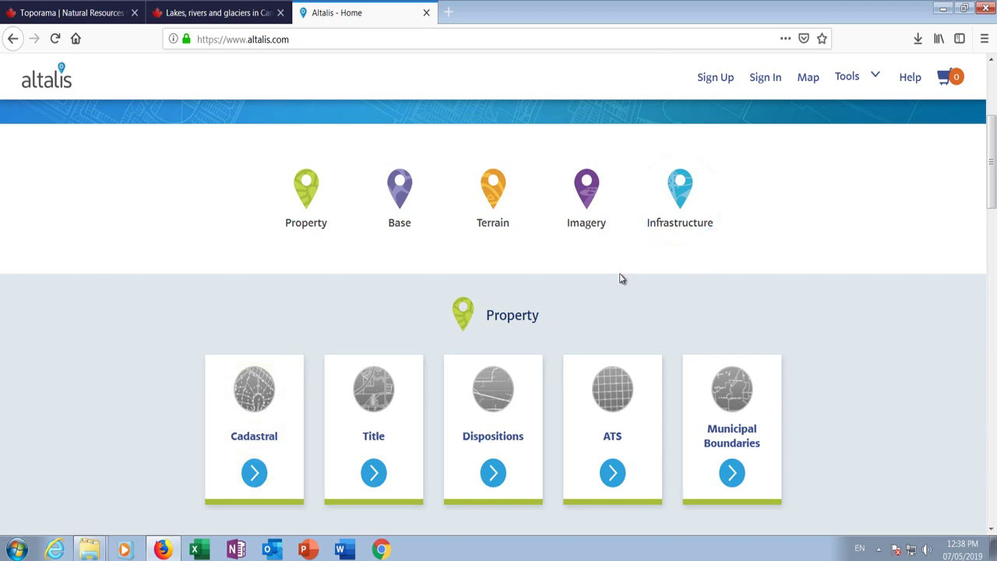
scroll(393, 284, down, 5)
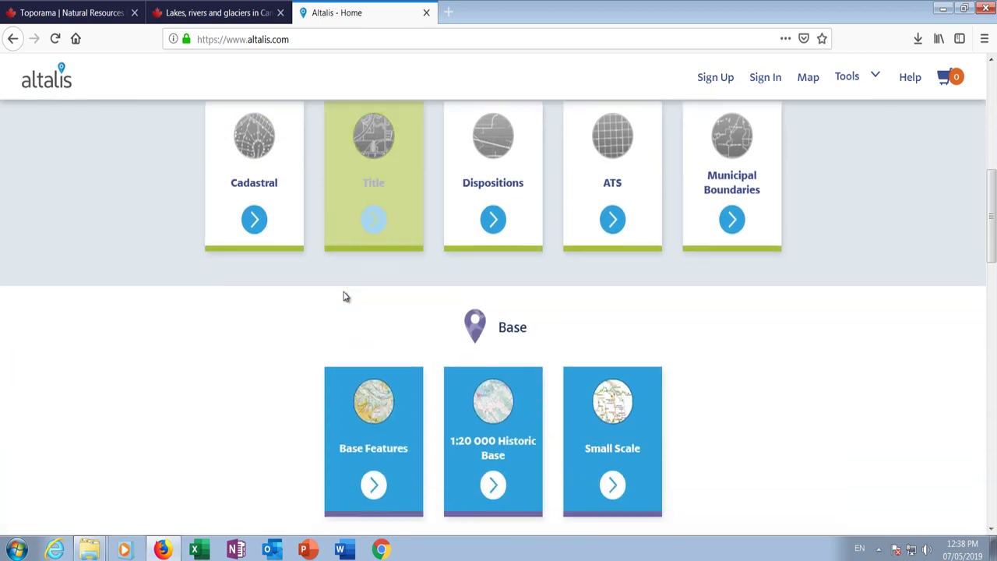
scroll(907, 380, up, 5)
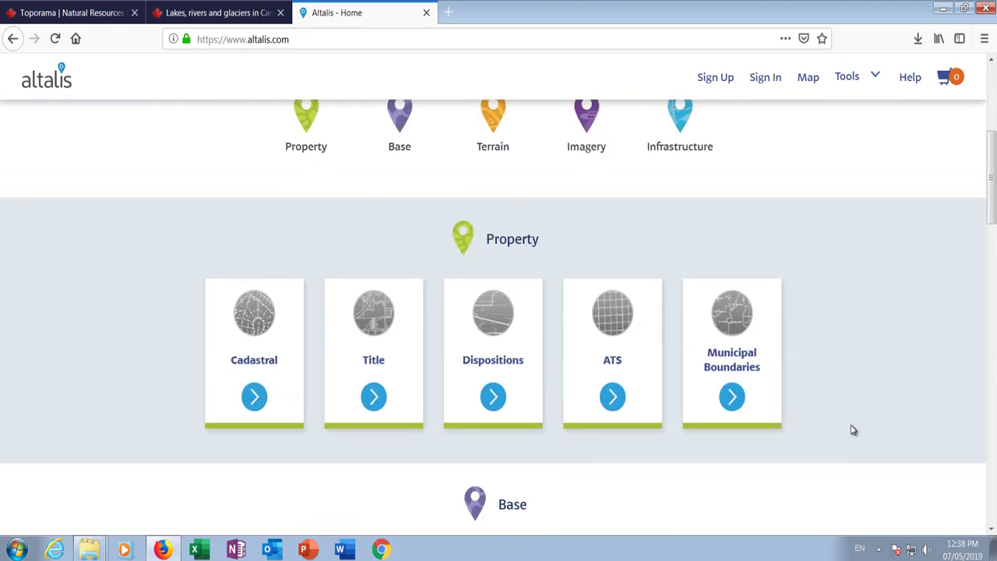
Order the Municipal Boundaries shapefile (SHP, Geographic), sign in, and drag the order ZIP into Lesson 13.
click(733, 364)
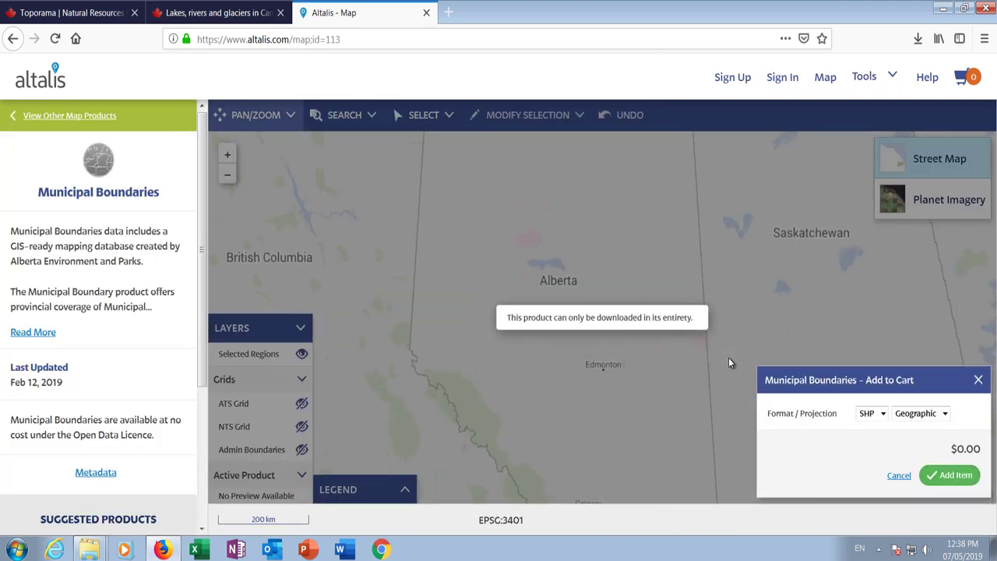
click(950, 475)
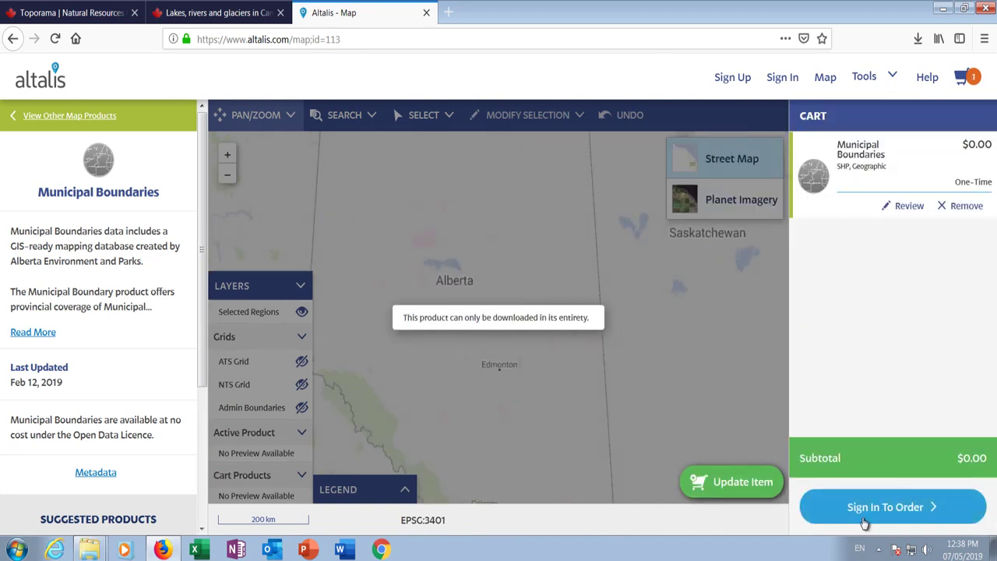
click(888, 514)
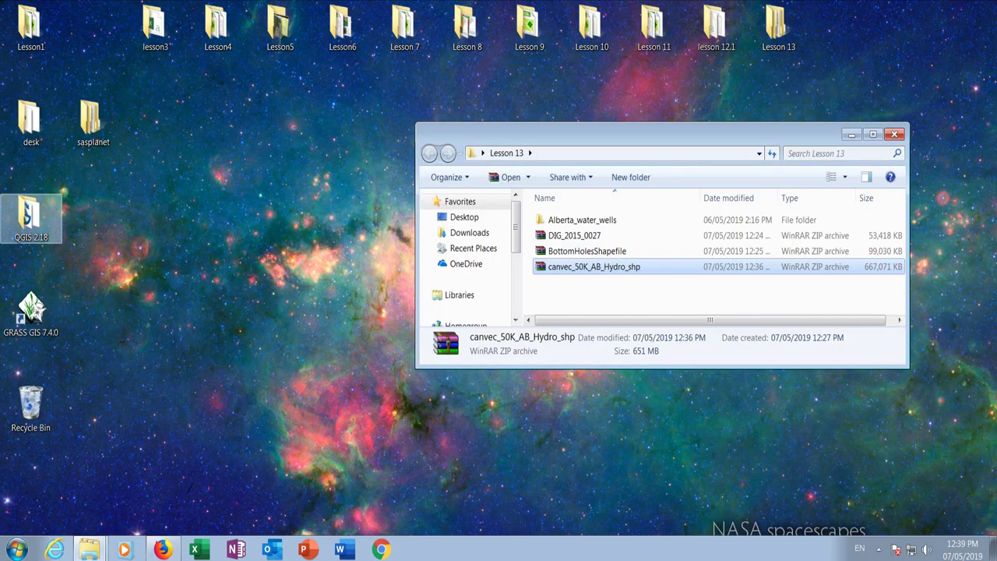
drag(592, 267, 568, 330)
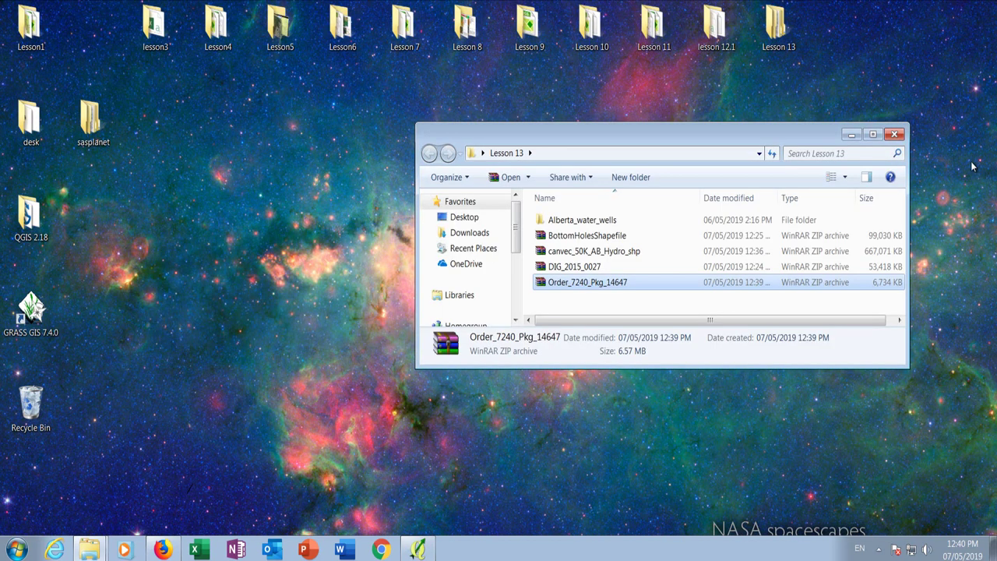
Maximize the Lesson 13 window and select the Municipal Boundaries order ZIP to extract it.
click(874, 136)
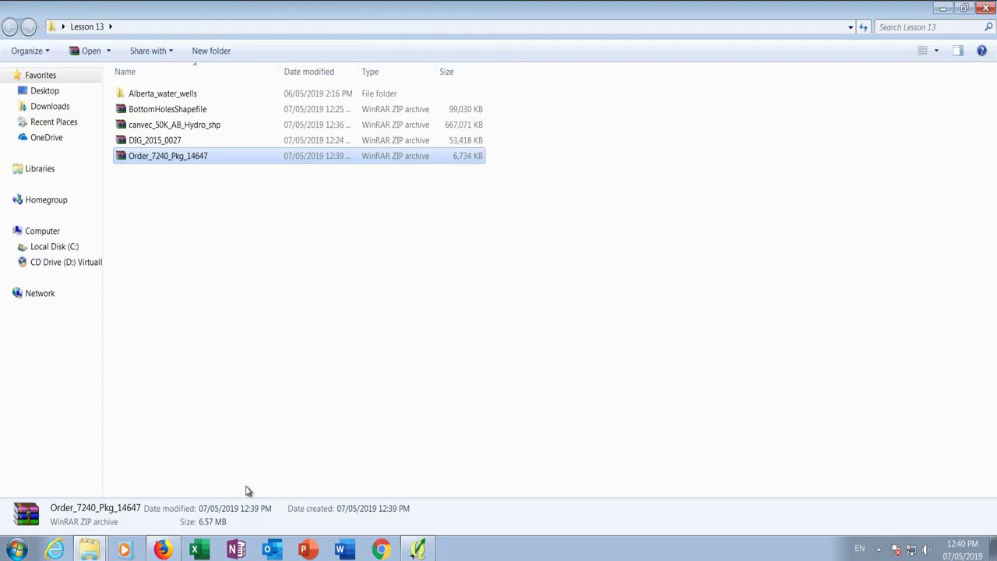
click(211, 338)
click(161, 163)
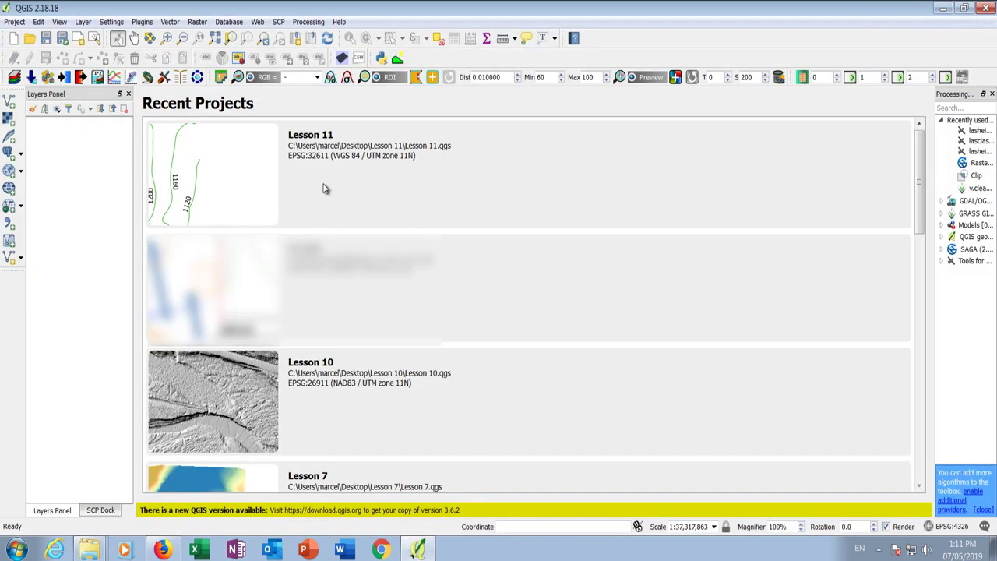
Start a new project and browse into the Municipal_Boundaries_SHP_Geographic folder in Lesson 13.
click(14, 39)
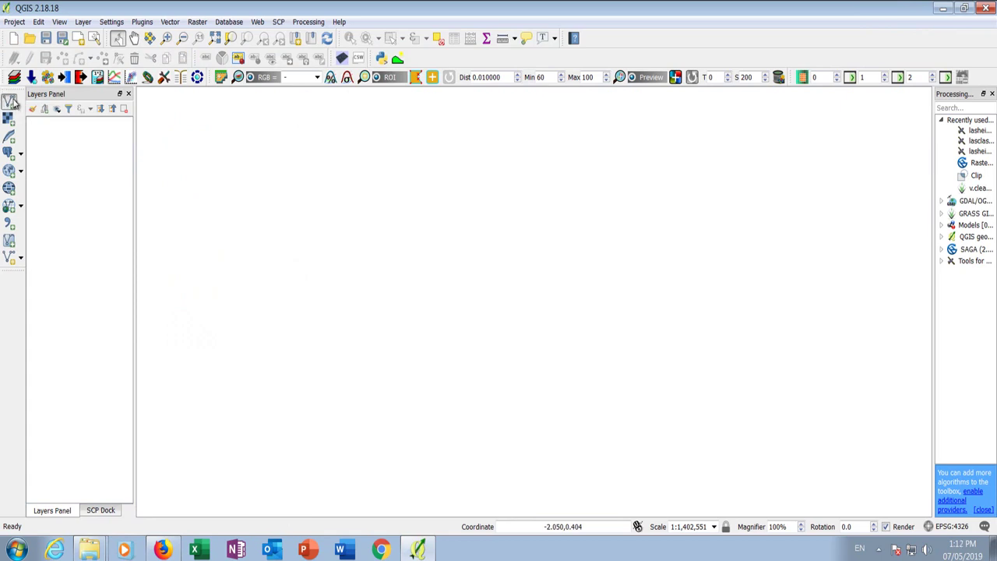
click(9, 101)
click(586, 297)
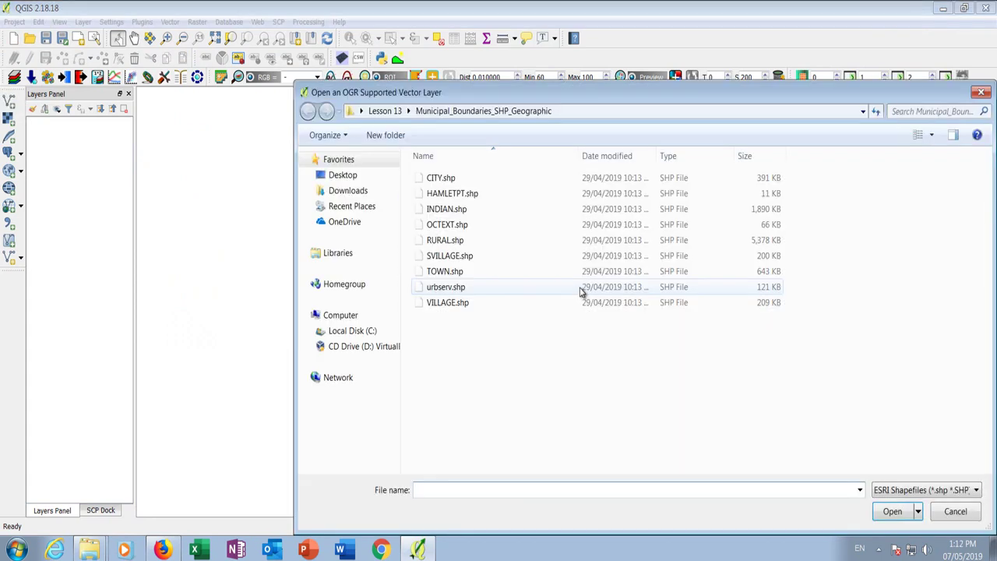
click(374, 111)
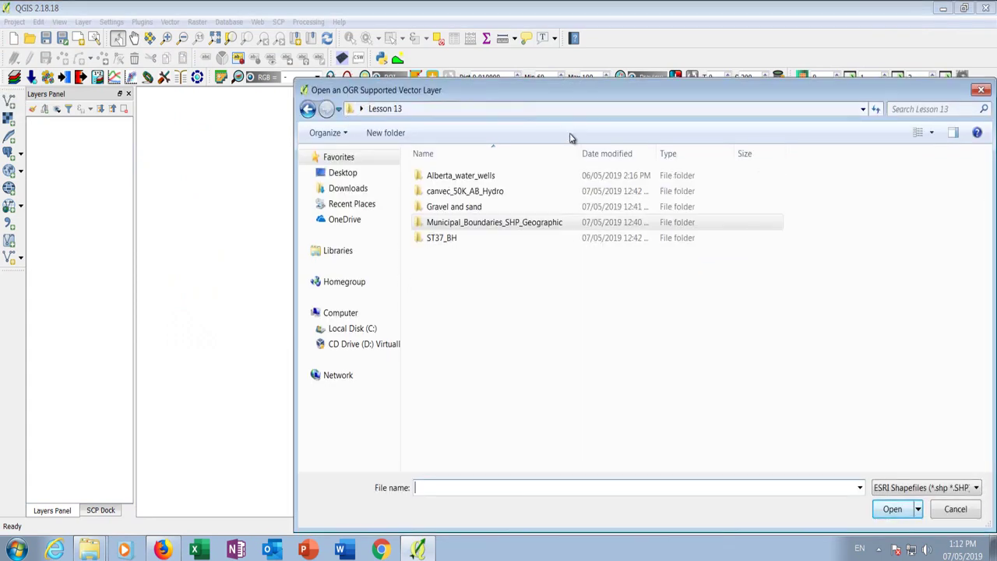
double_click(459, 224)
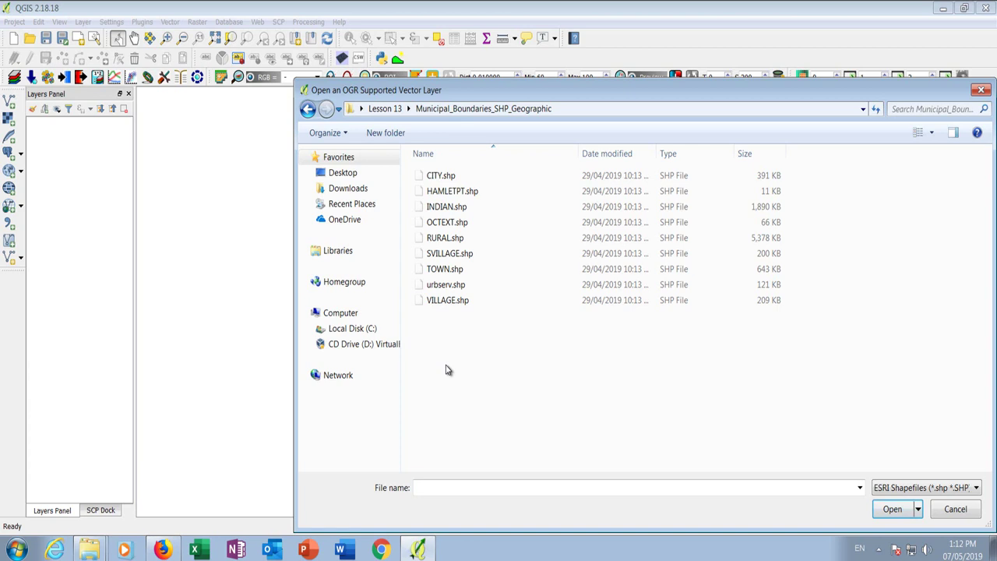
Load RURAL.shp onto the map and select the RURAL layer.
click(445, 244)
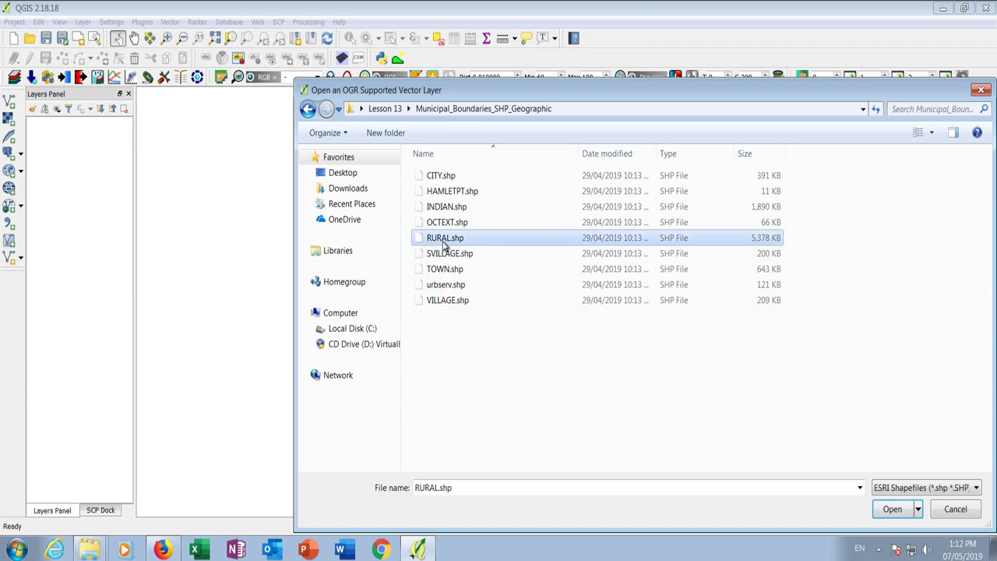
click(886, 510)
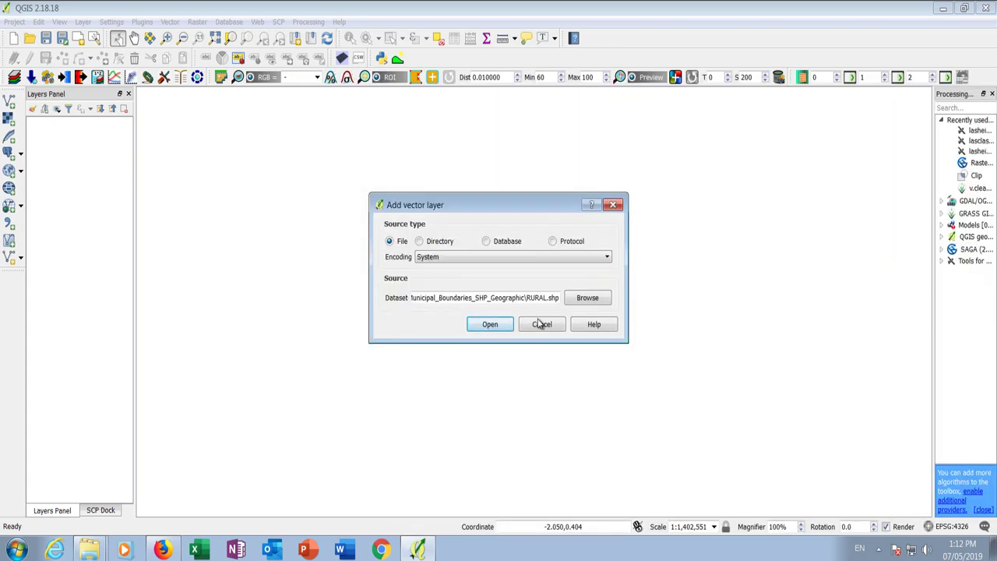
click(490, 324)
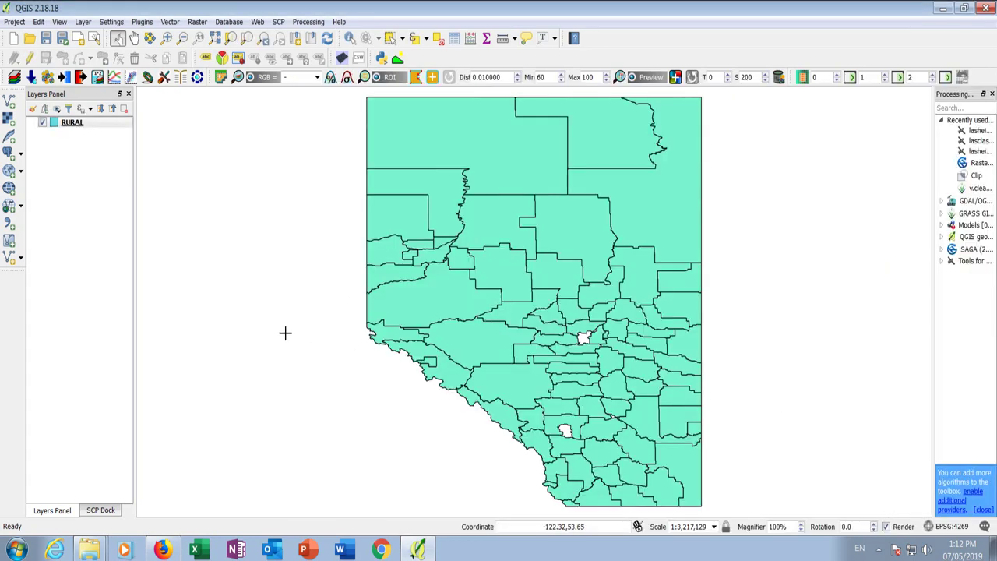
scroll(285, 333, down, 1)
scroll(459, 371, up, 1)
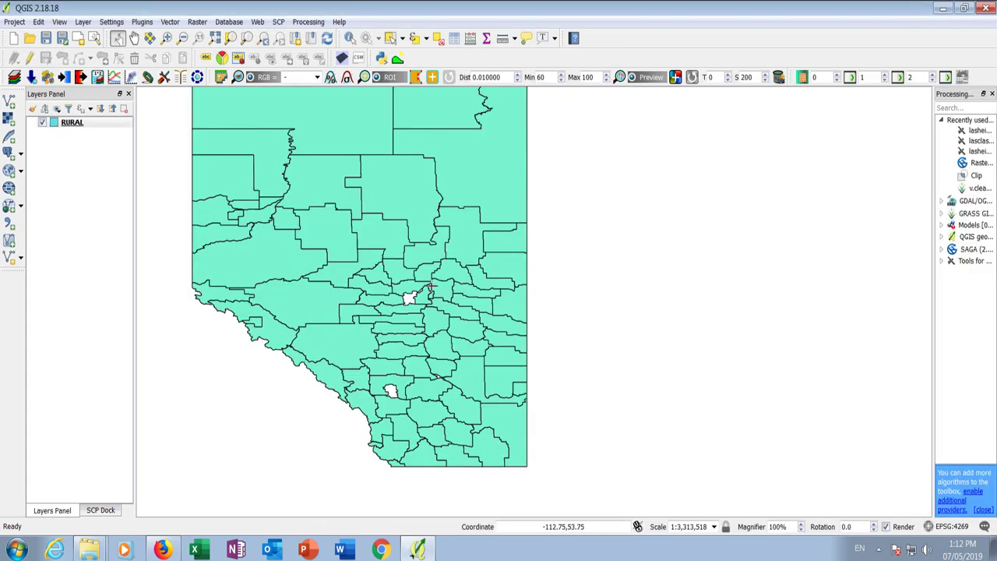
scroll(485, 334, down, 1)
scroll(440, 297, up, 1)
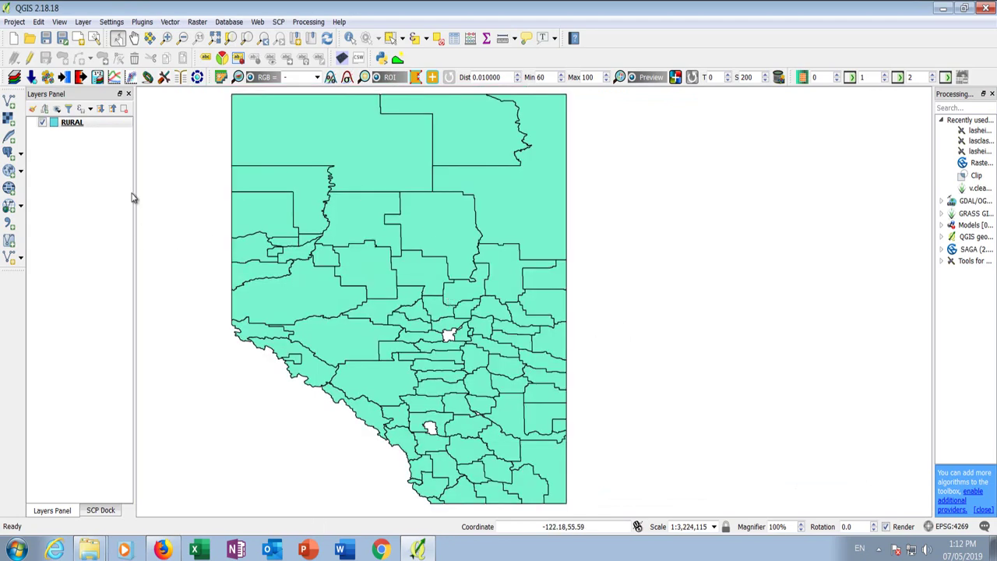
click(81, 124)
Turn on labels for the RURAL layer using the GEONAME field.
right_click(83, 126)
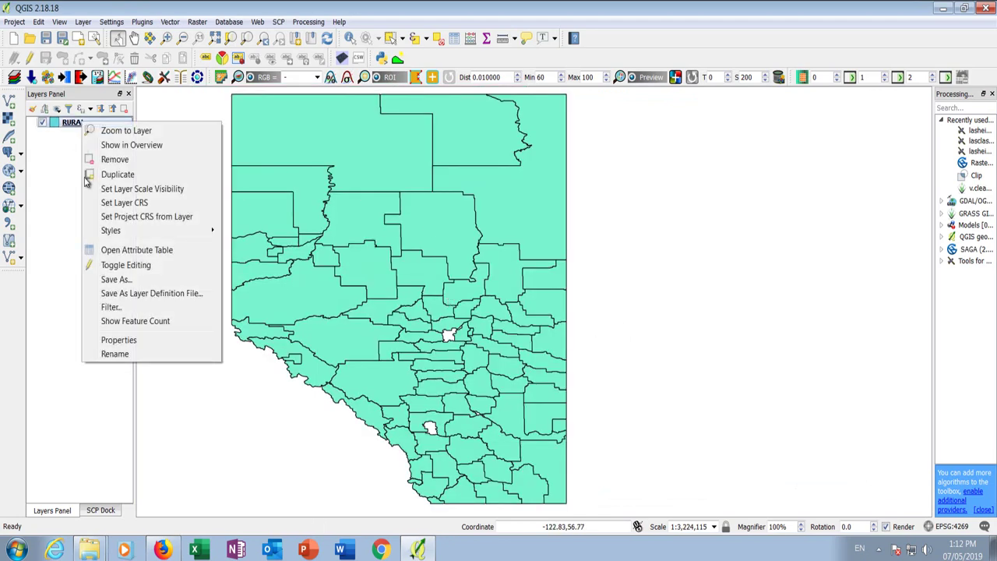
click(125, 345)
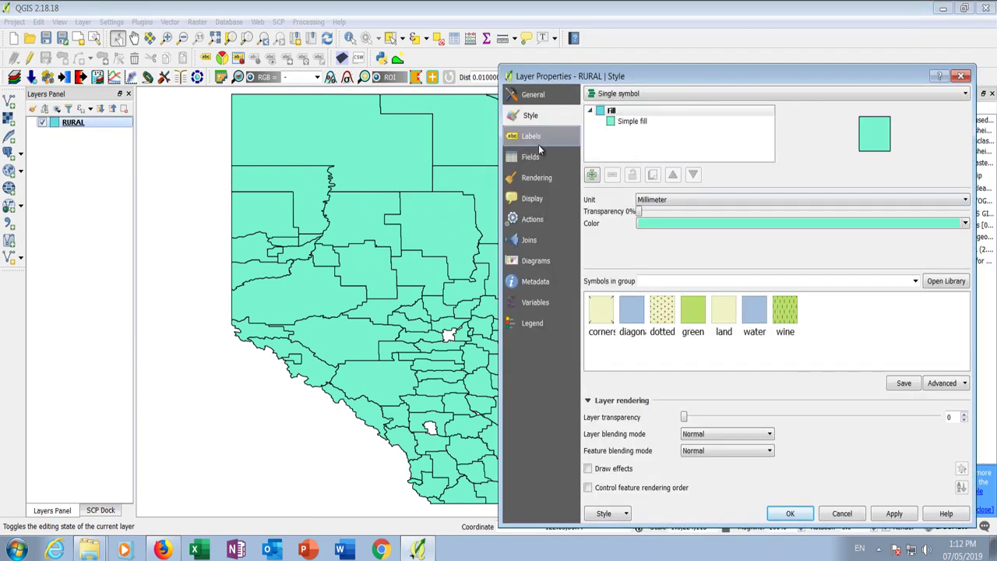
click(538, 145)
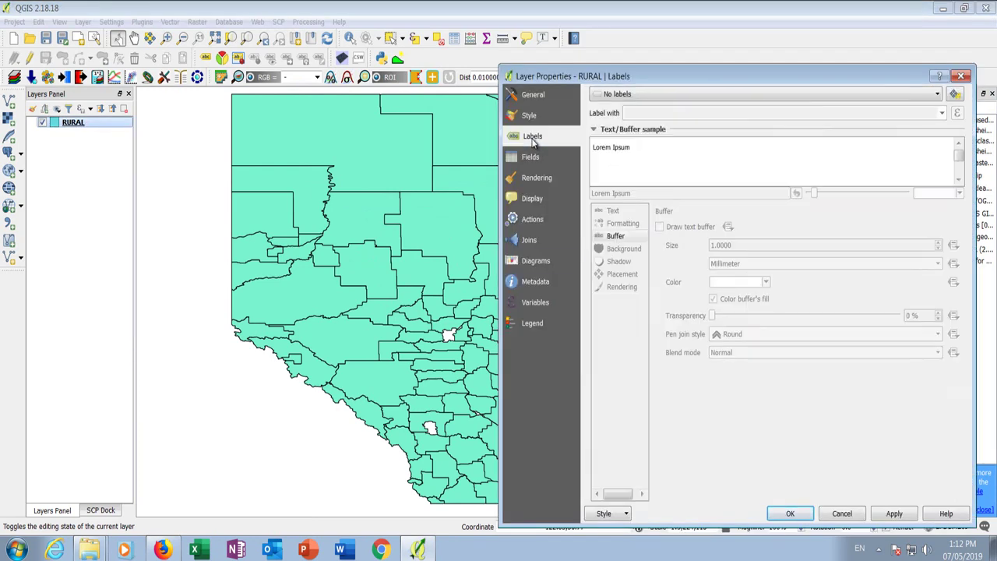
click(638, 93)
click(631, 120)
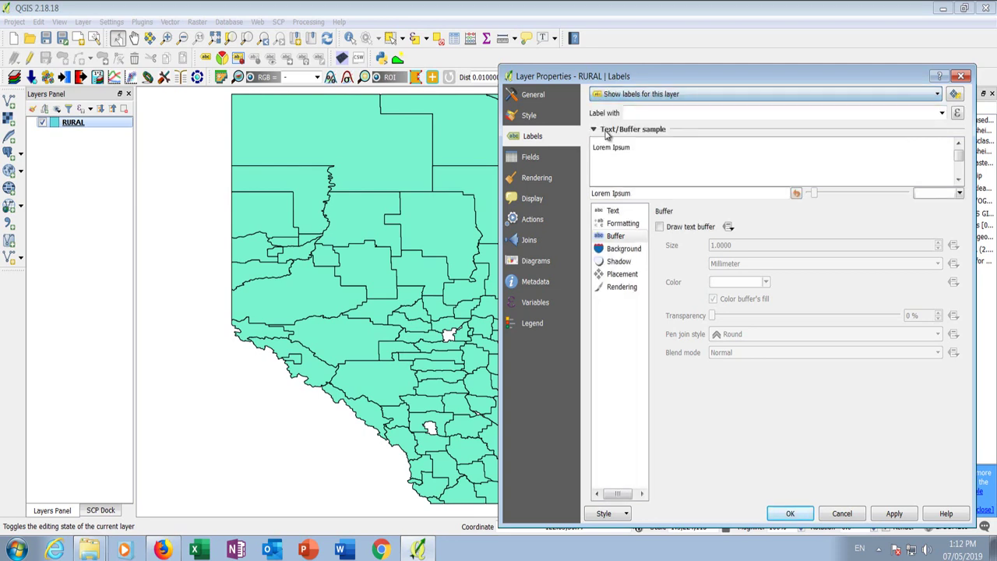
click(942, 113)
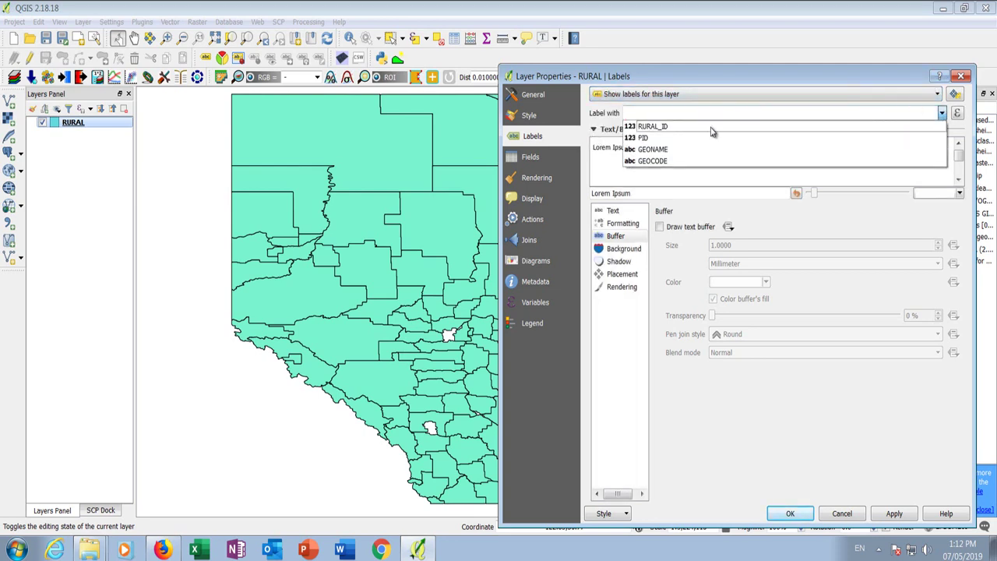
click(670, 150)
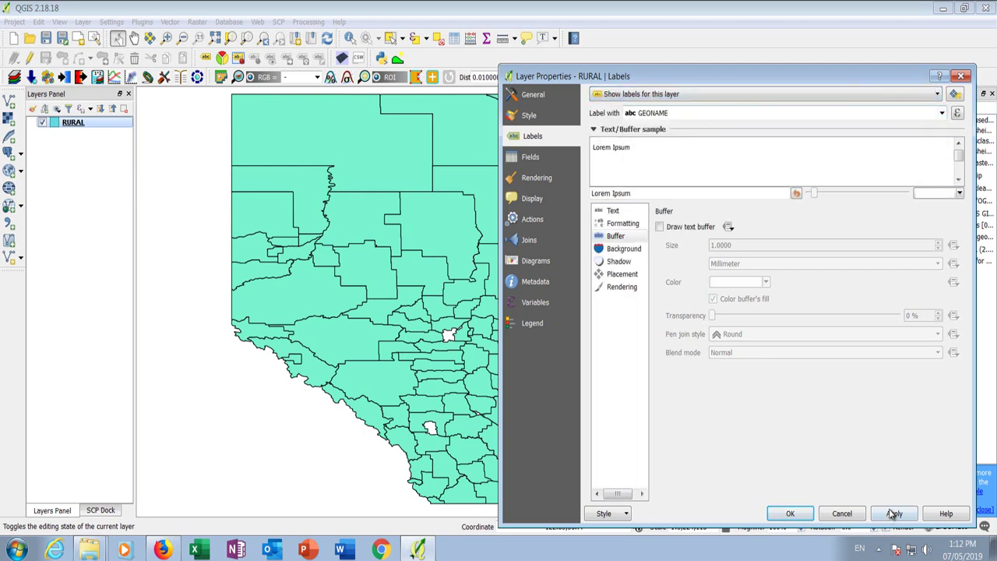
Add a text buffer to the labels, apply them, and zoom toward Camrose County.
click(620, 224)
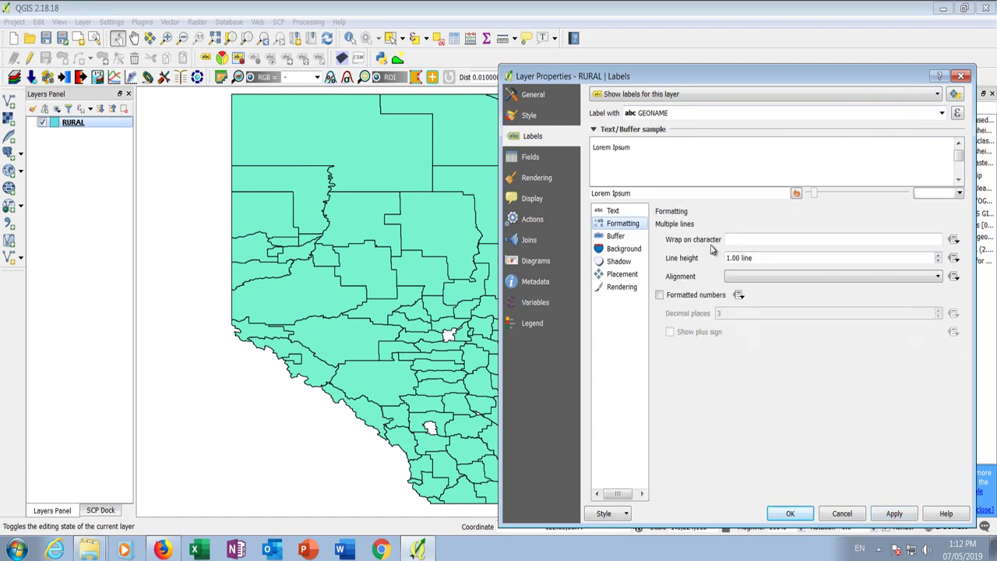
click(617, 236)
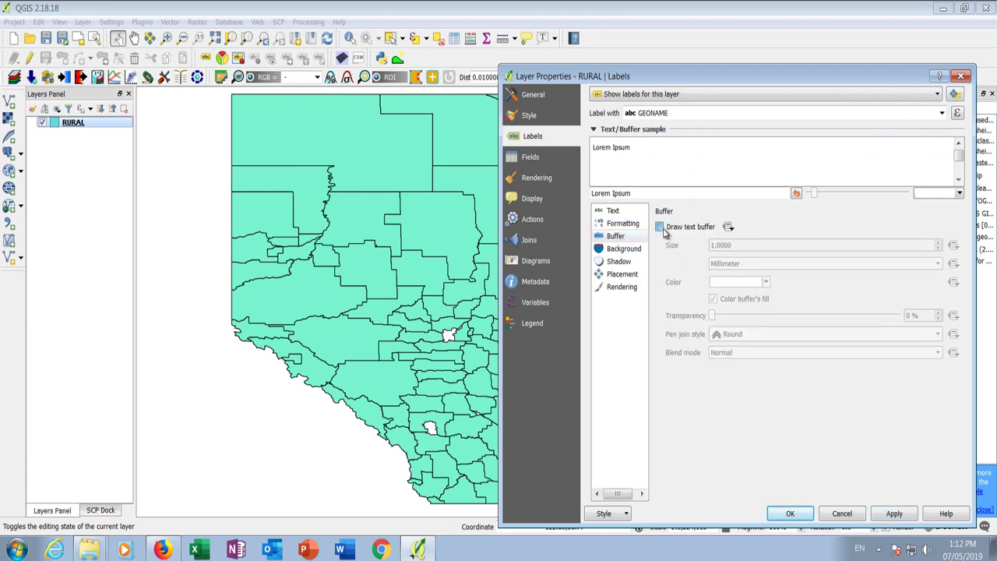
click(660, 227)
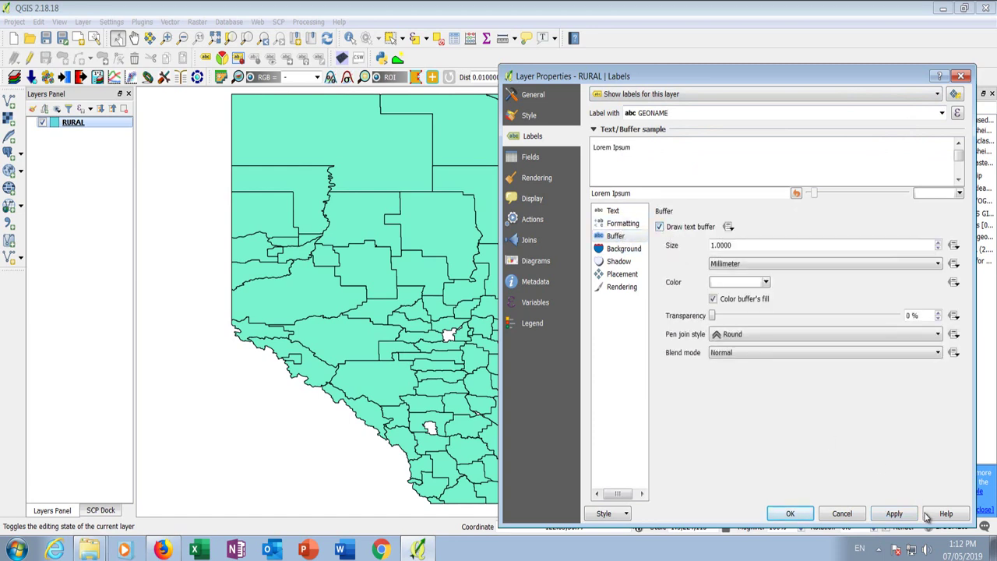
click(790, 515)
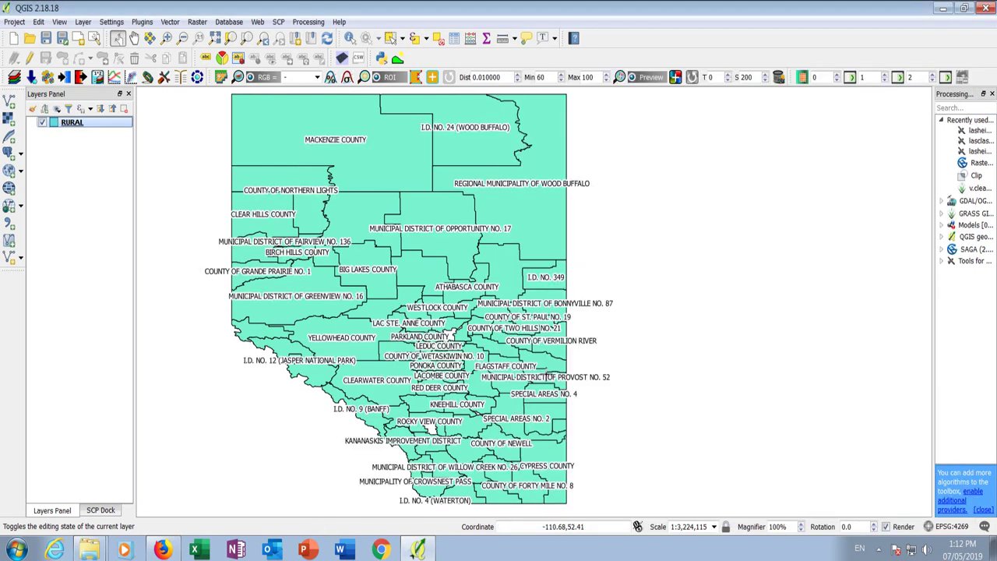
scroll(547, 377, up, 1)
scroll(319, 352, up, 1)
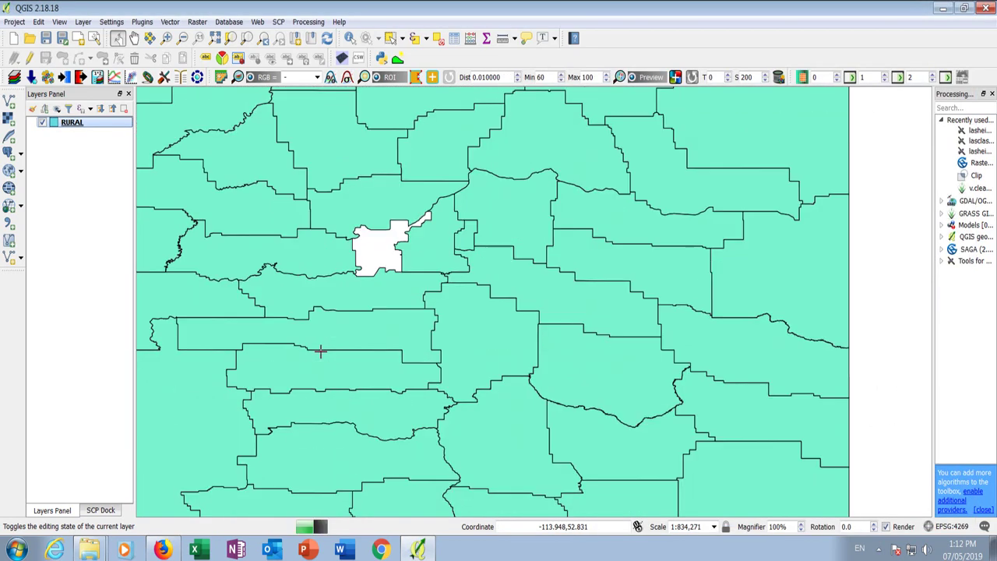
scroll(488, 374, up, 2)
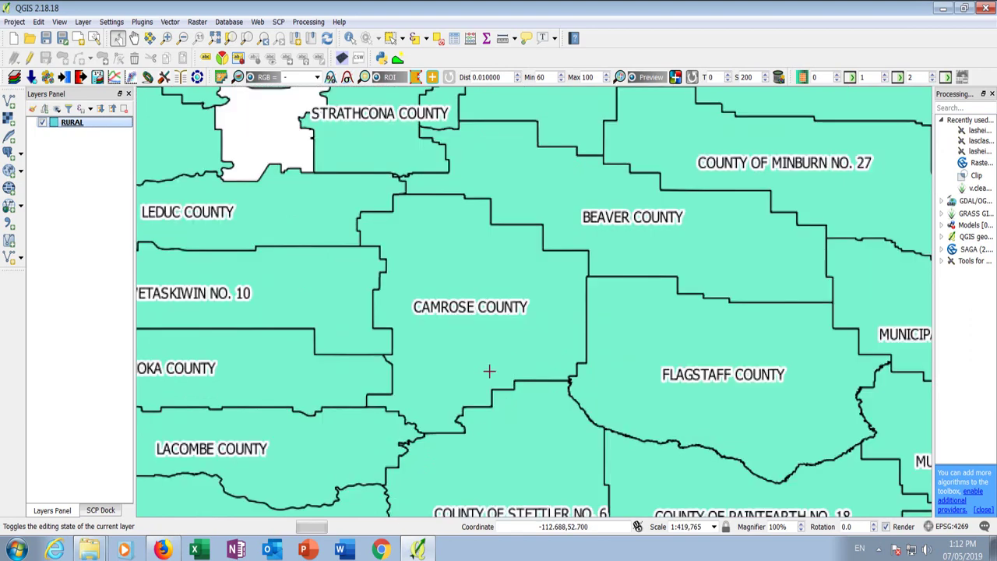
scroll(448, 269, up, 1)
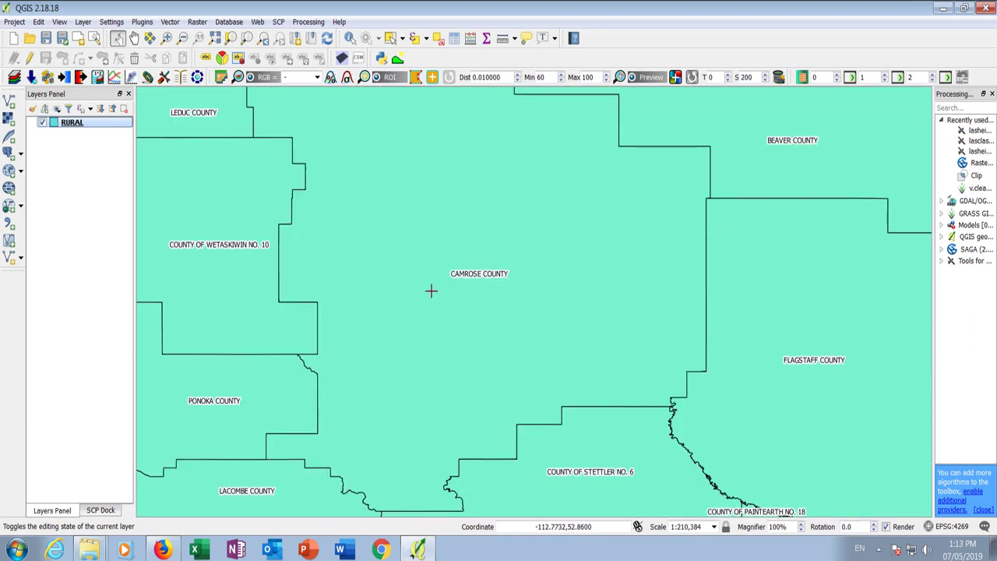
scroll(384, 280, down, 1)
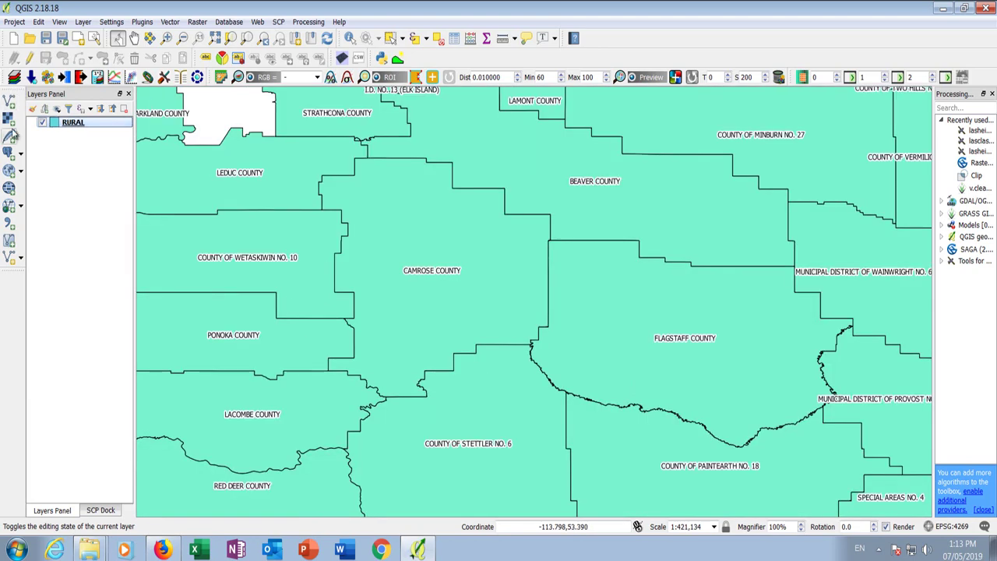
Load watercourse_1.shp from Lesson 13 > canvec_50K_AB_Hydro as a map layer.
click(9, 102)
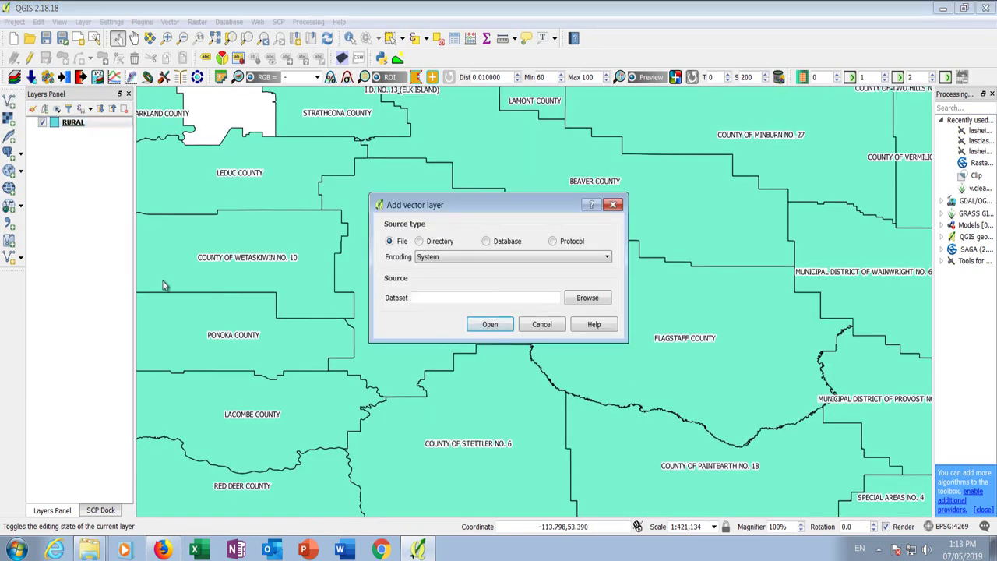
click(588, 298)
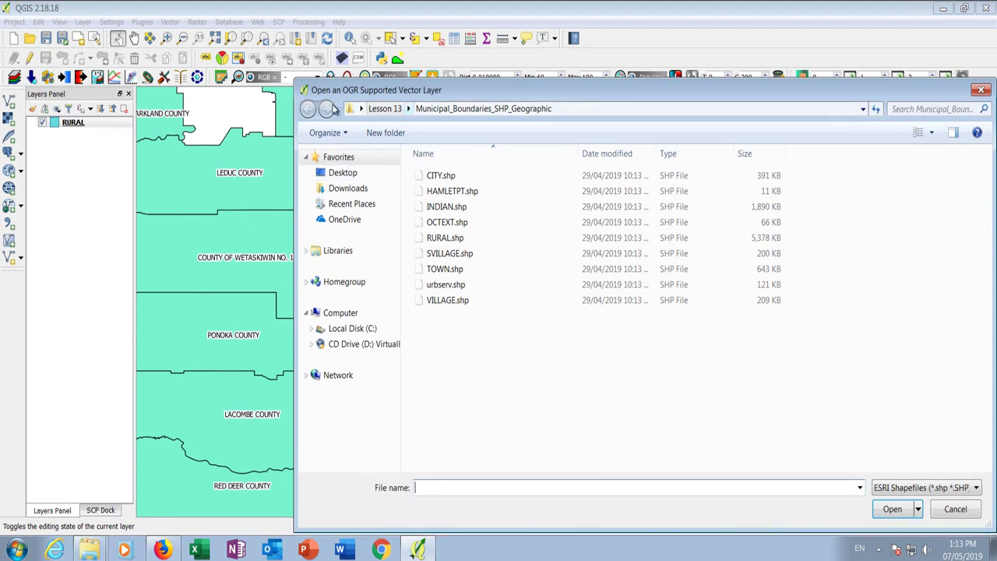
click(382, 110)
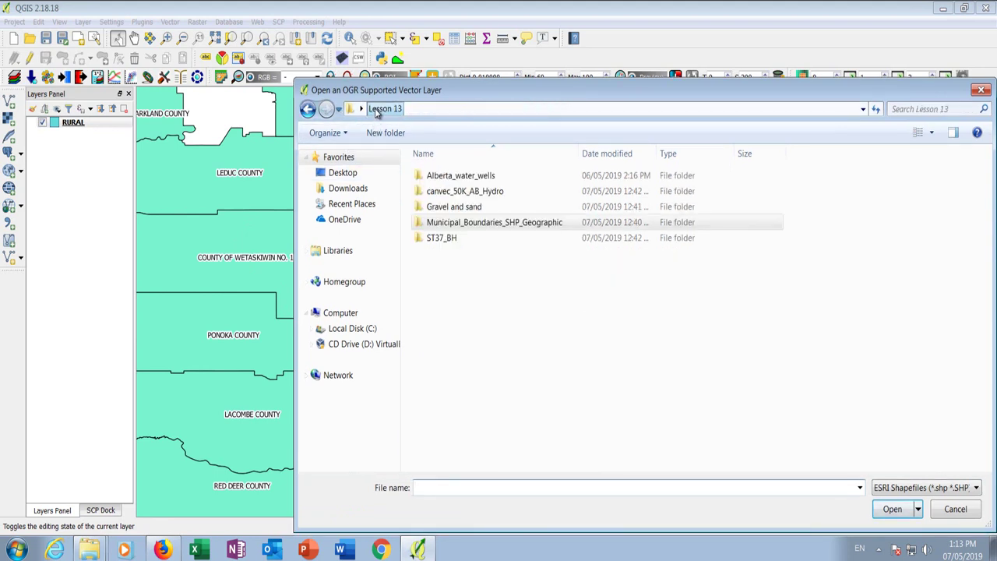
click(473, 194)
double_click(473, 191)
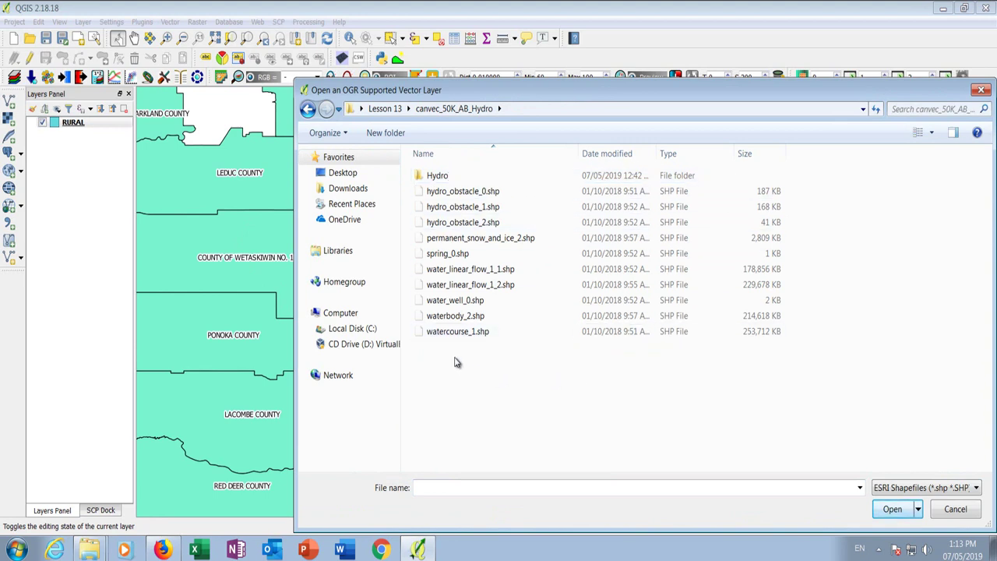
click(482, 334)
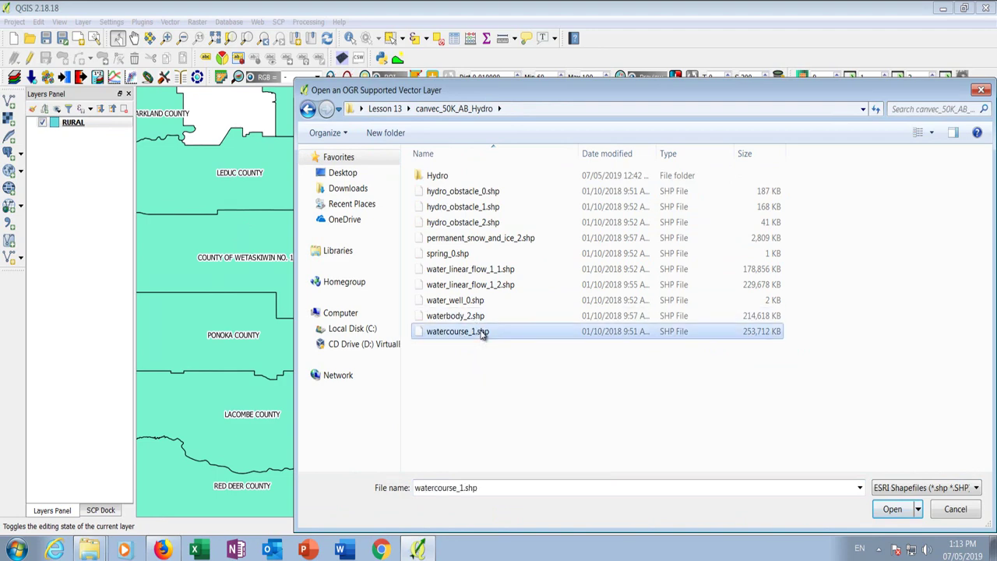
click(900, 514)
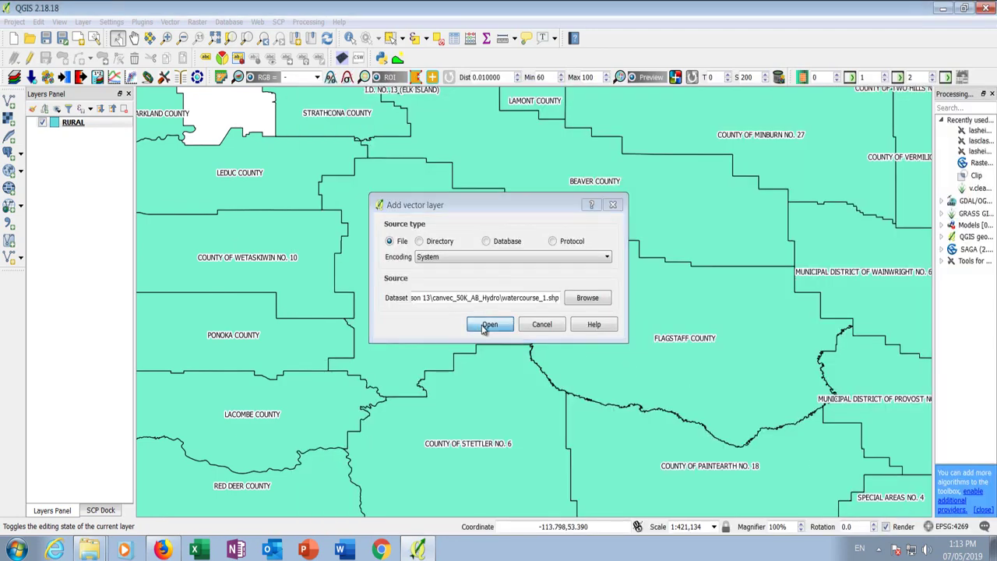
click(485, 325)
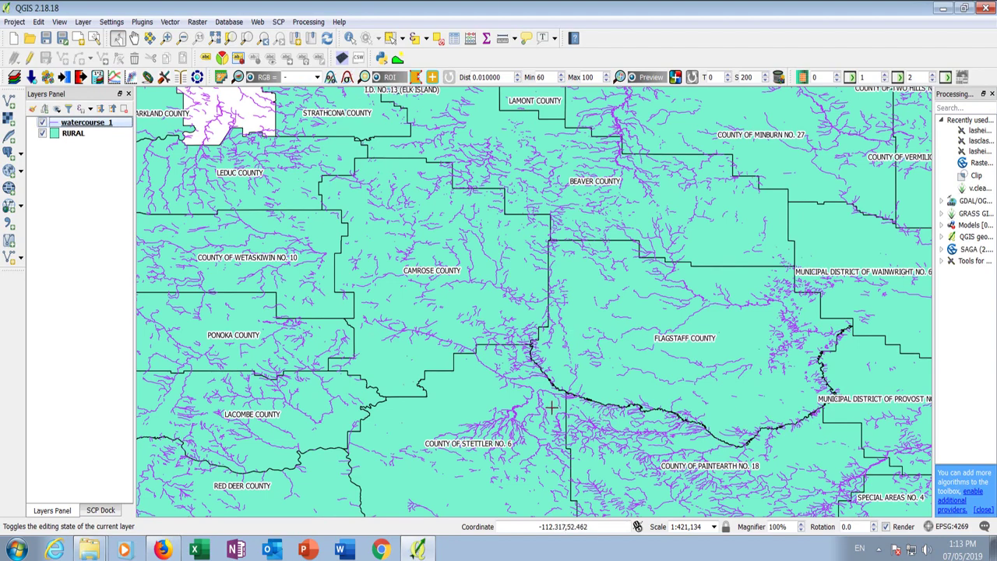
Load waterbody_2.shp from the canvec_50K_AB_Hydro folder as a map layer.
scroll(519, 428, up, 3)
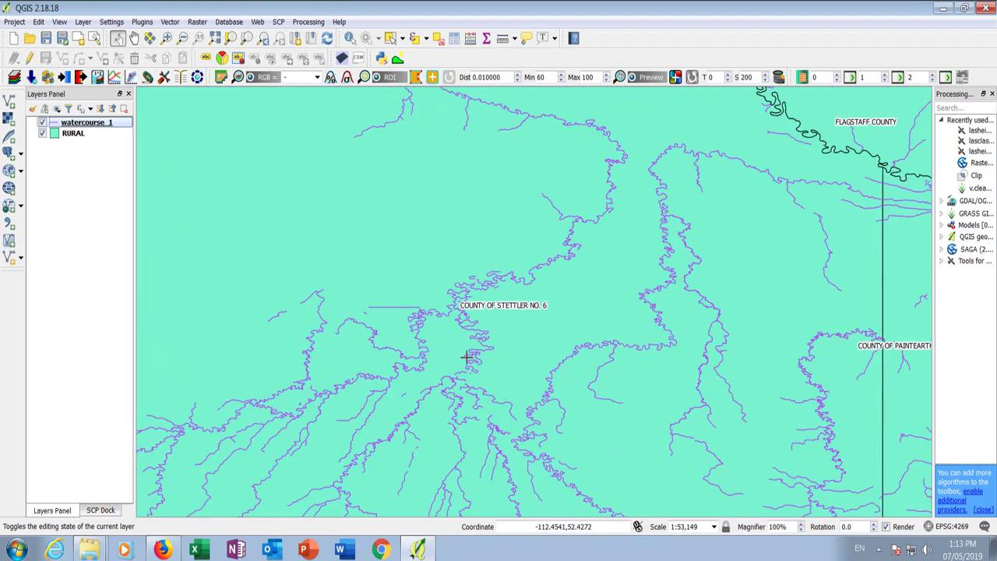
scroll(466, 356, up, 2)
scroll(420, 354, down, 2)
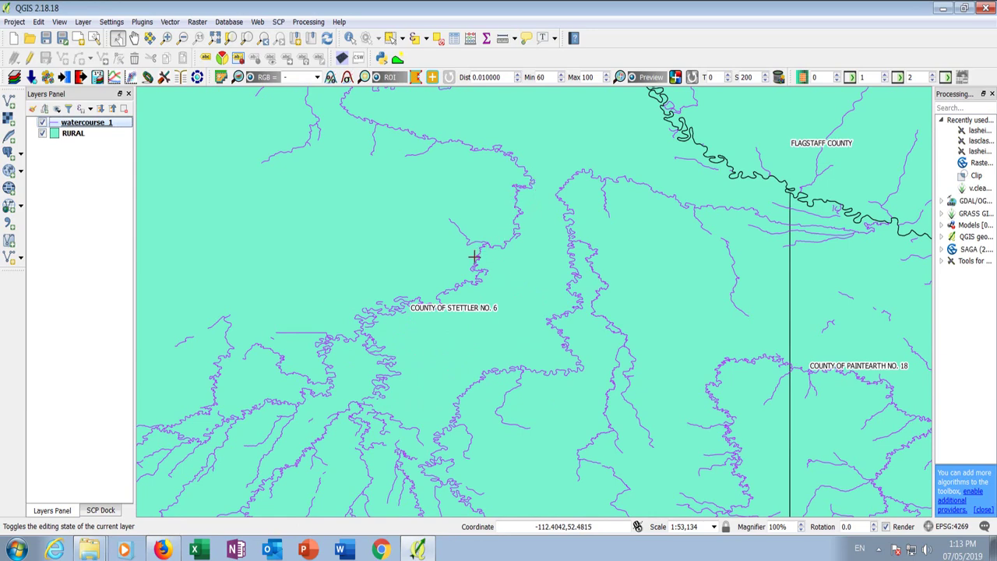
click(8, 102)
click(588, 300)
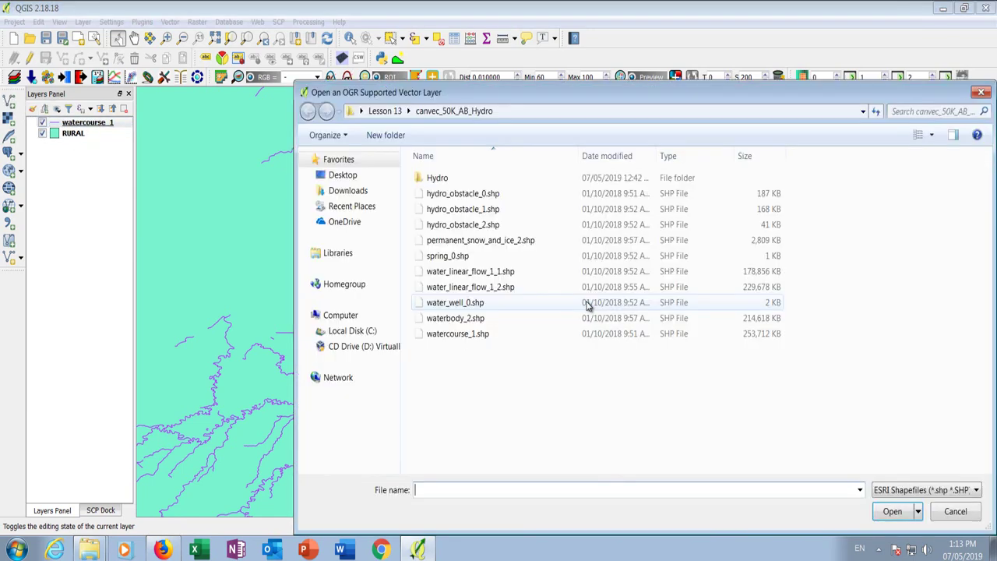
click(446, 321)
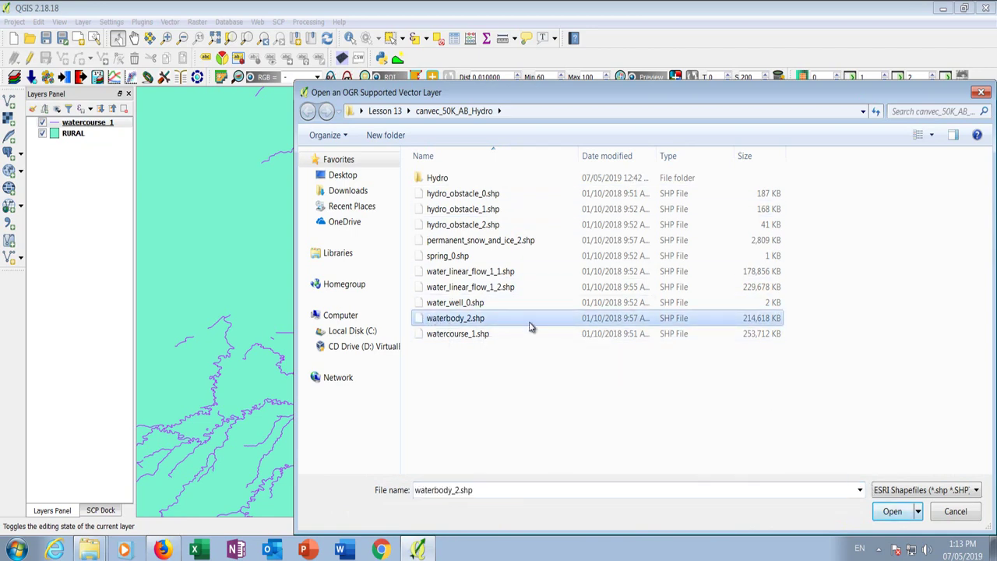
click(895, 512)
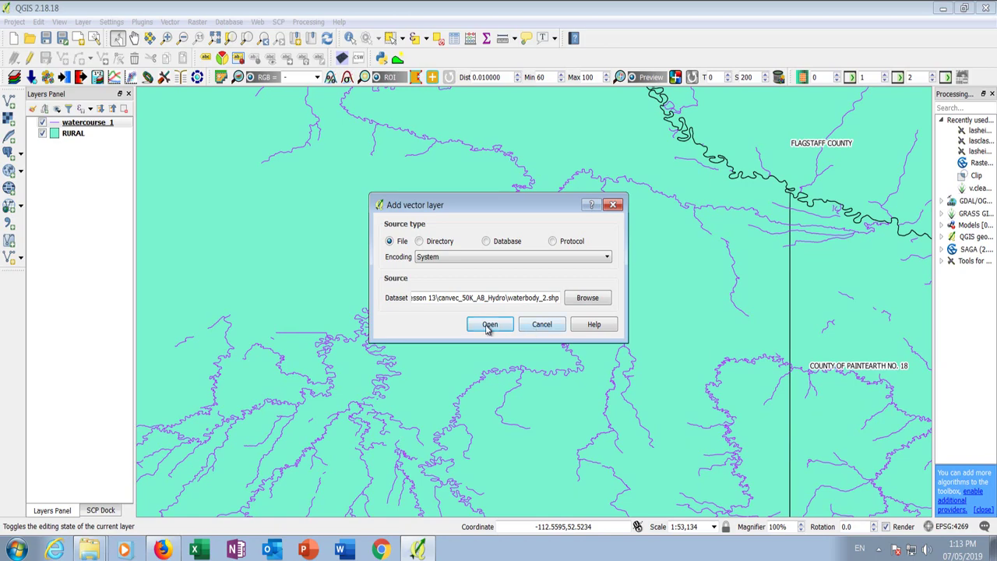
click(489, 325)
scroll(468, 250, down, 1)
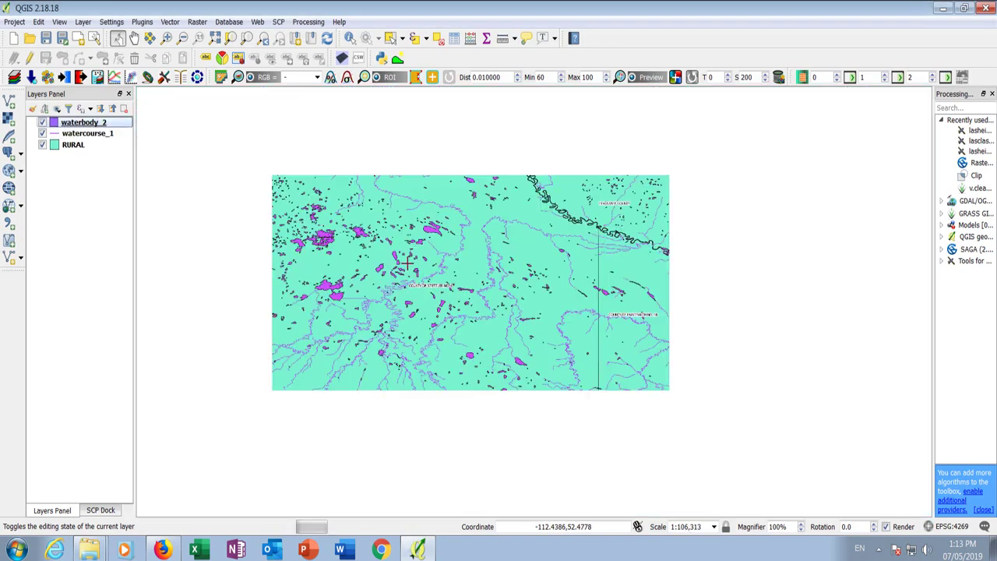
scroll(529, 245, down, 1)
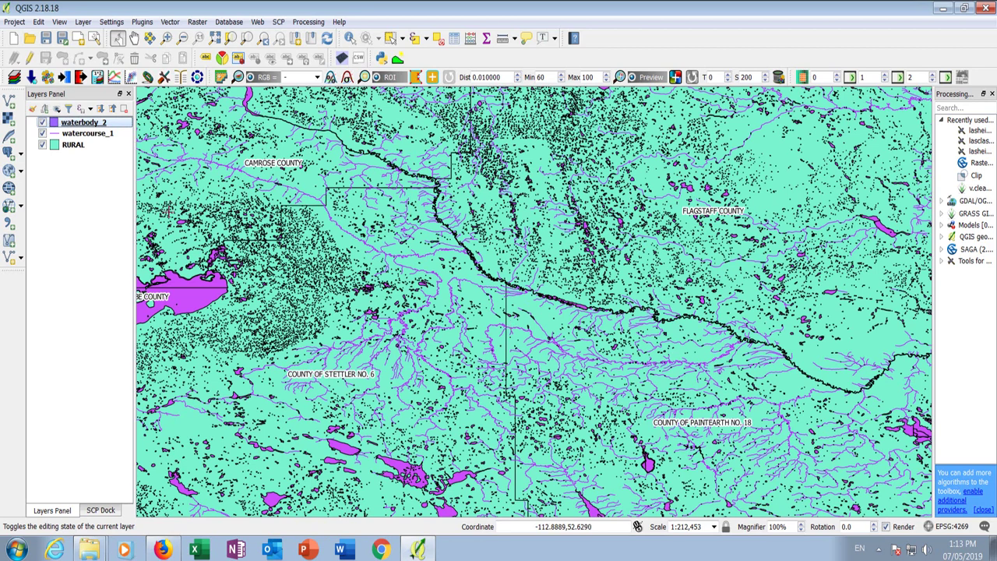
Load sand_gravel_py_ll.shp from Lesson 13 > Gravel and sand as a map layer.
click(10, 101)
click(601, 301)
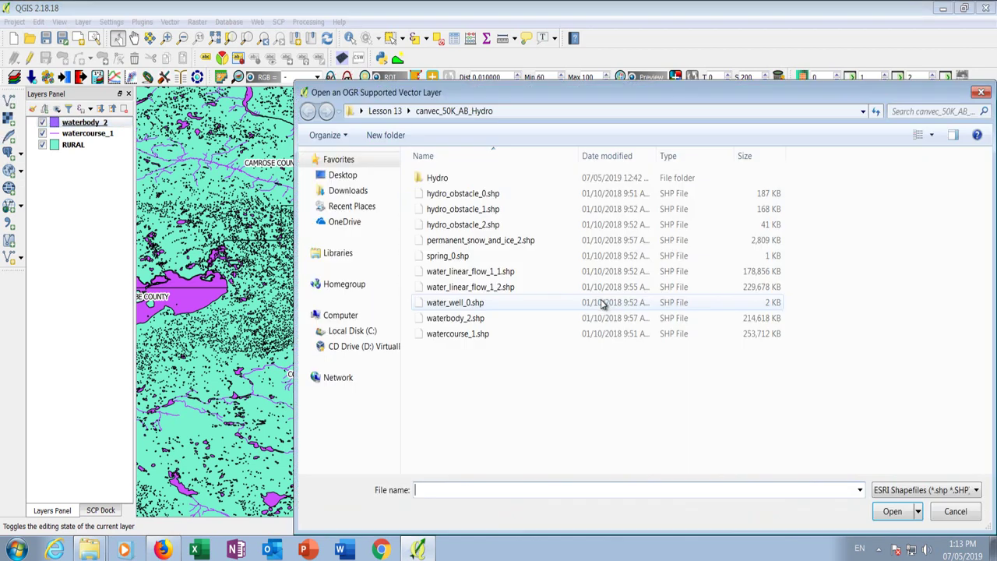
click(379, 111)
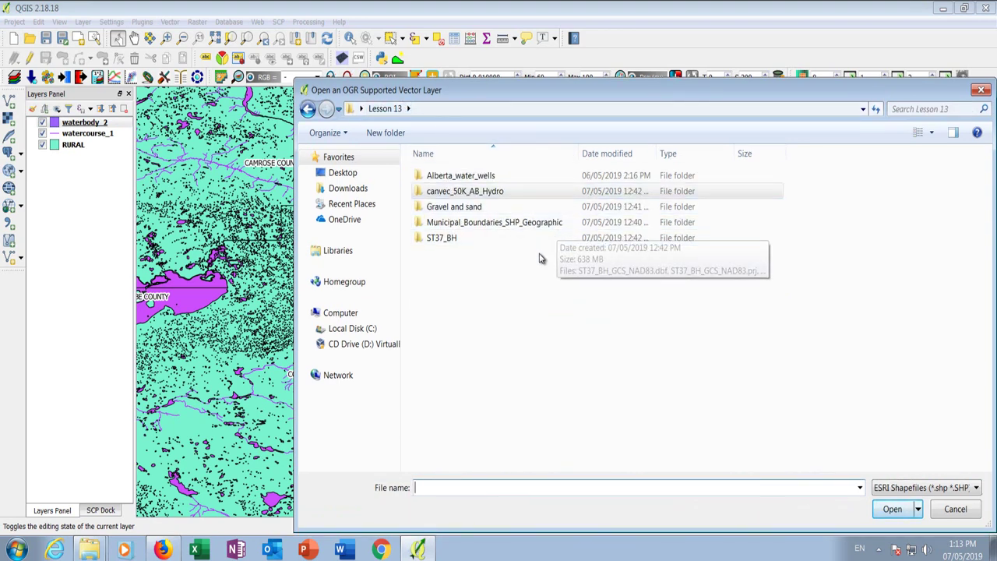
double_click(444, 207)
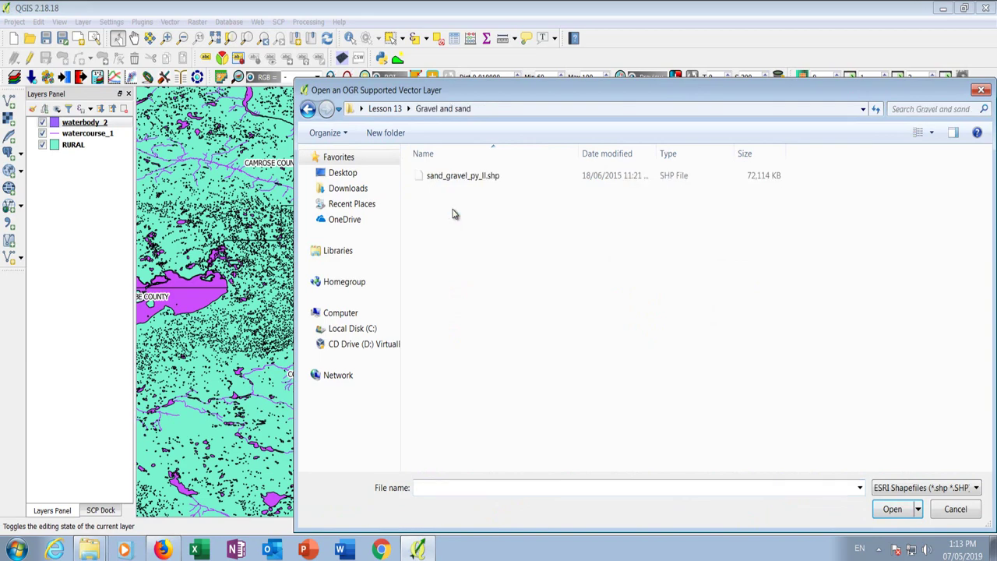
click(462, 174)
click(892, 509)
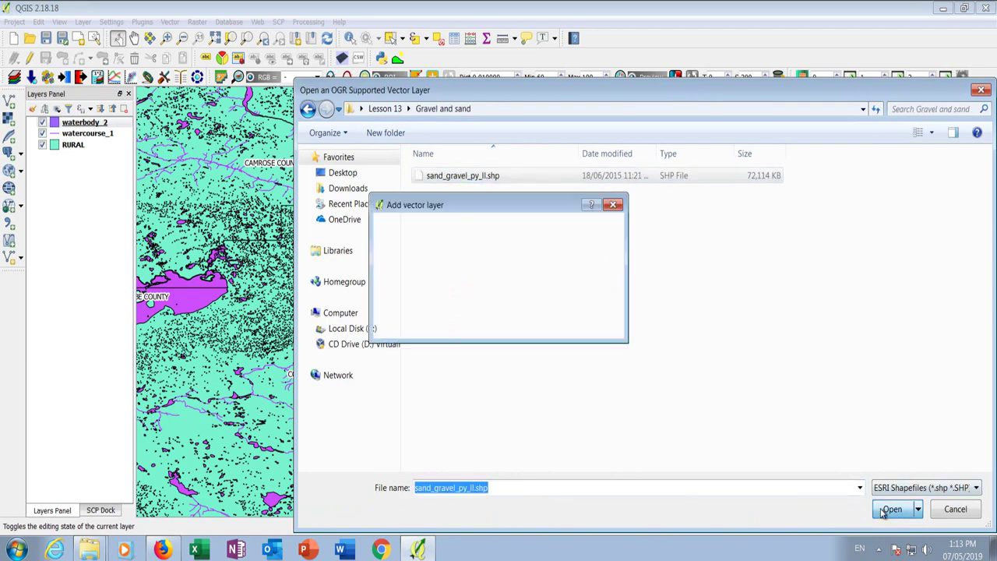
click(490, 325)
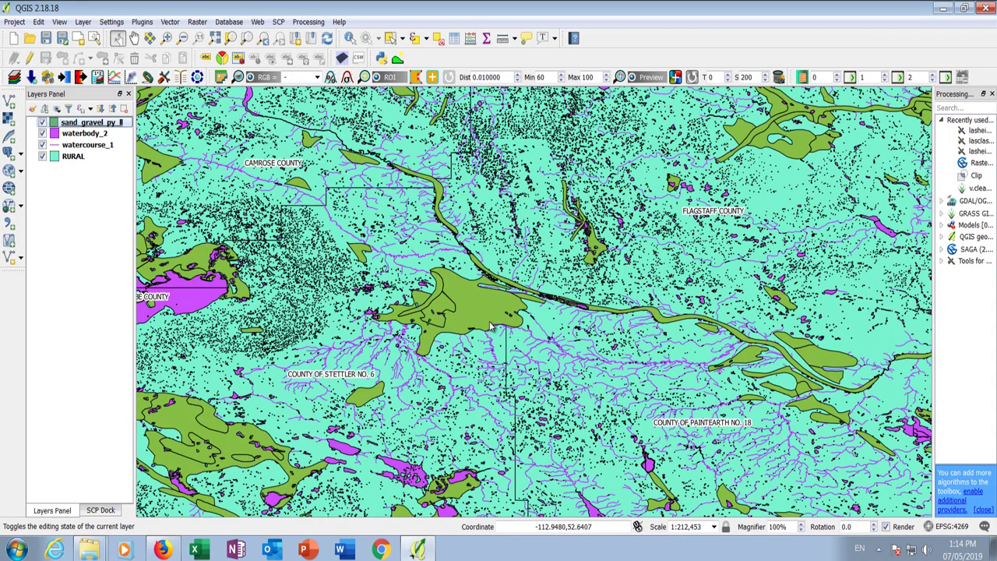
scroll(406, 349, down, 2)
scroll(414, 312, down, 2)
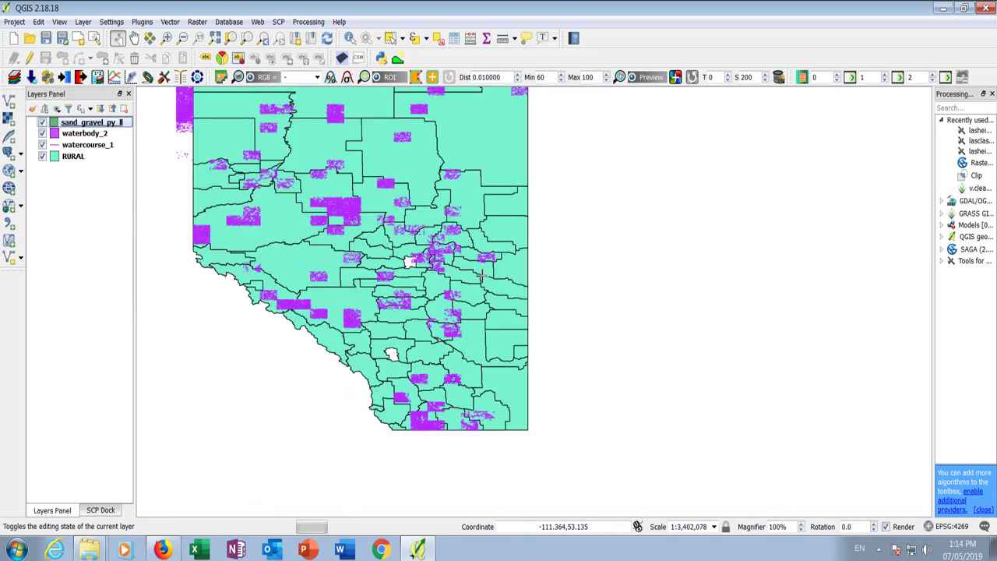
Hide the waterbody_2 layer in the Layers panel.
click(42, 133)
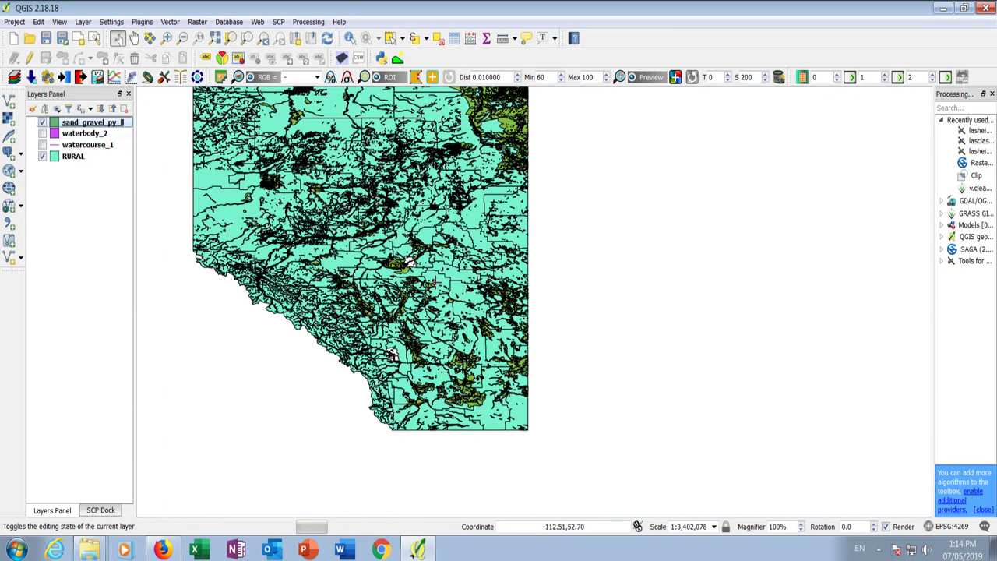
scroll(403, 269, up, 1)
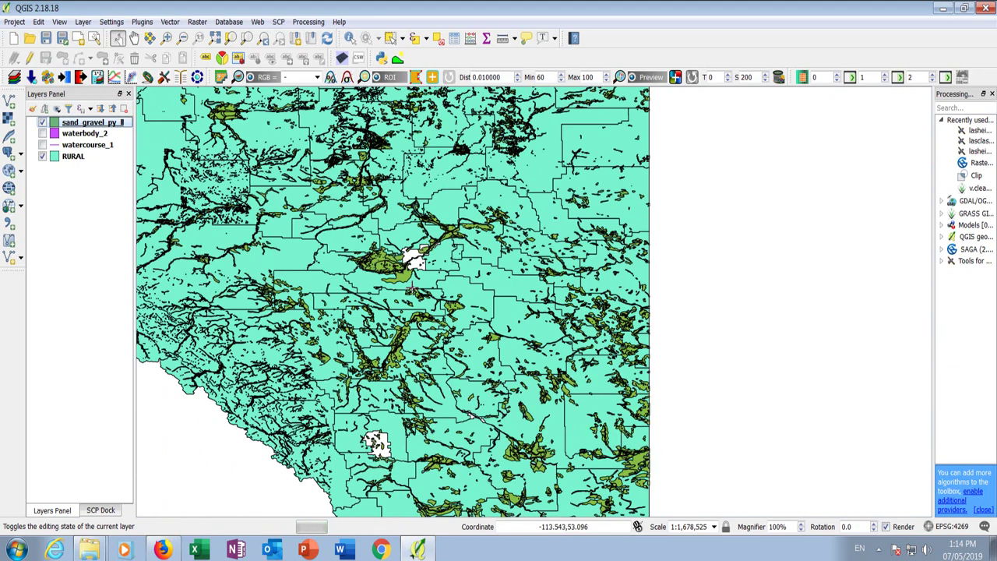
scroll(394, 272, up, 1)
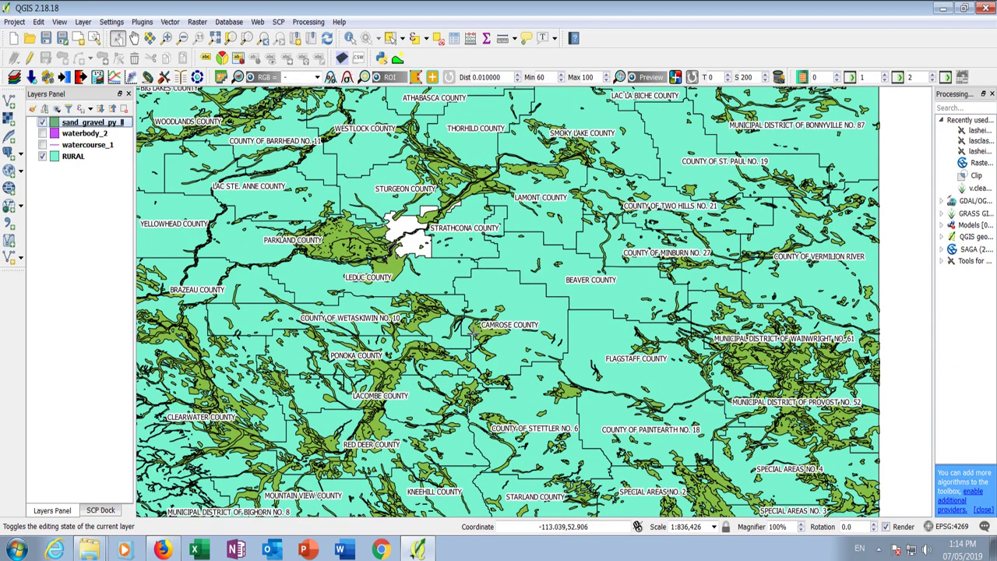
scroll(506, 338, up, 1)
scroll(503, 343, up, 1)
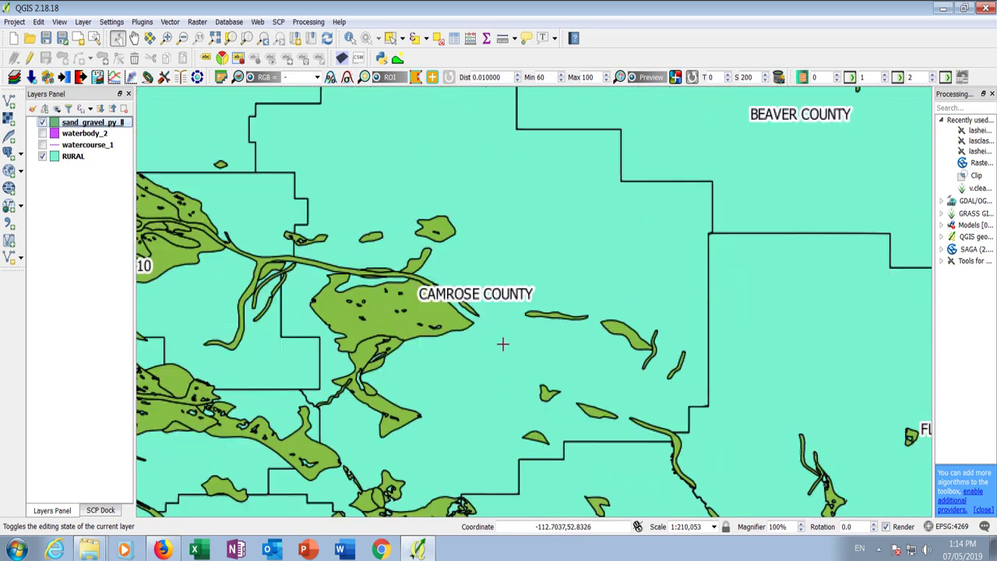
scroll(502, 344, down, 2)
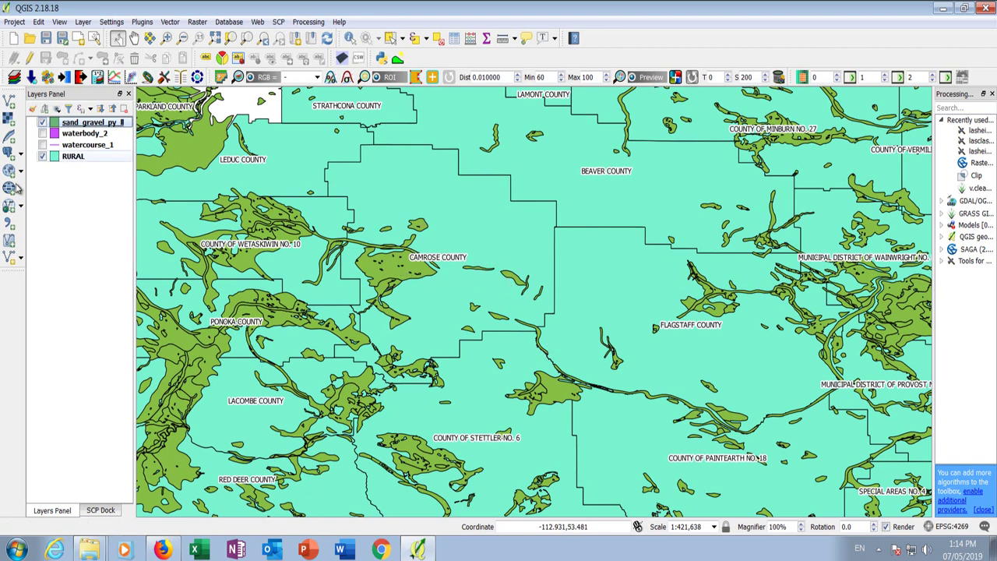
Load ST37_BH_GCS_NAD83.shp from Lesson 13 > ST37_BH as a points layer.
click(9, 103)
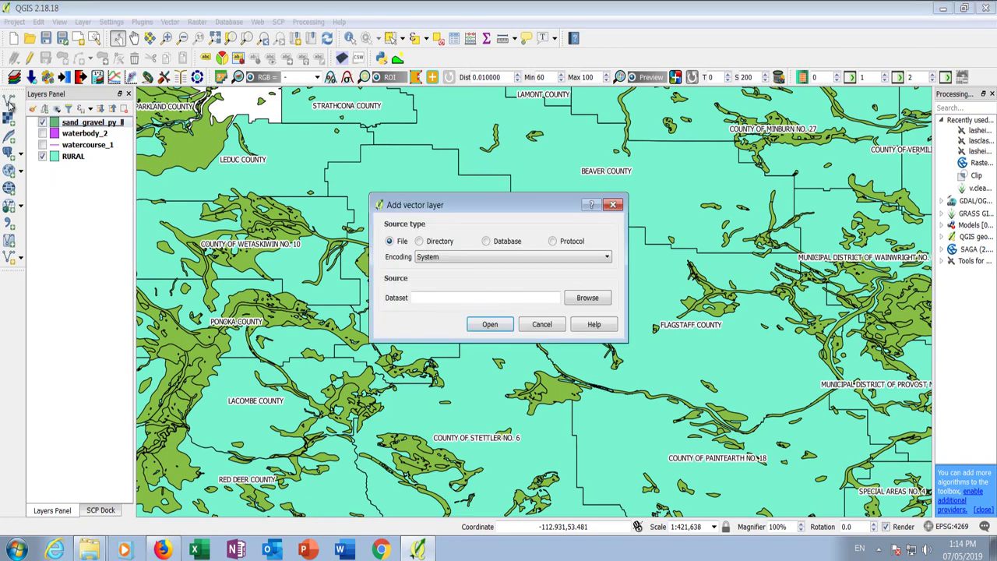
click(587, 297)
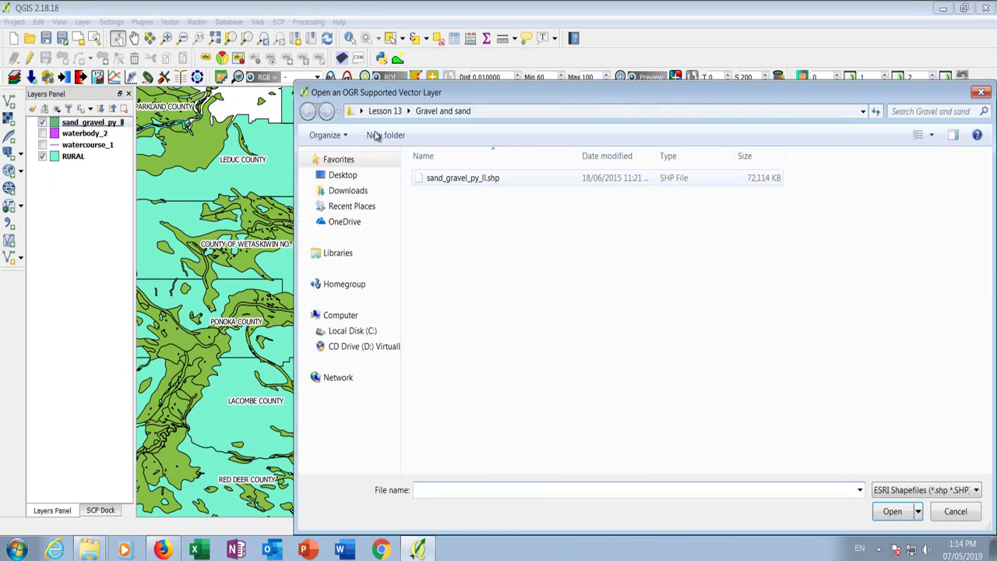
click(375, 111)
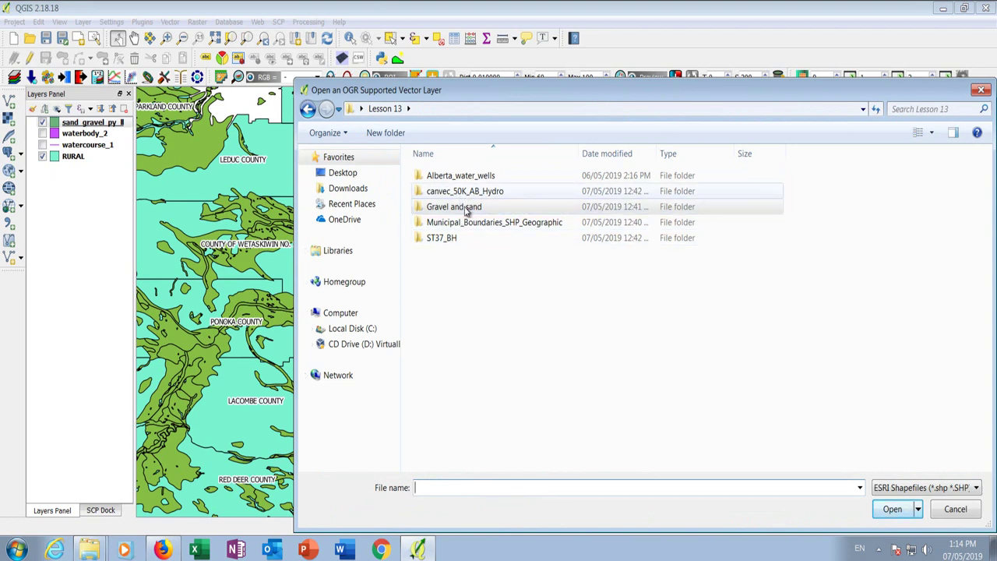
double_click(445, 238)
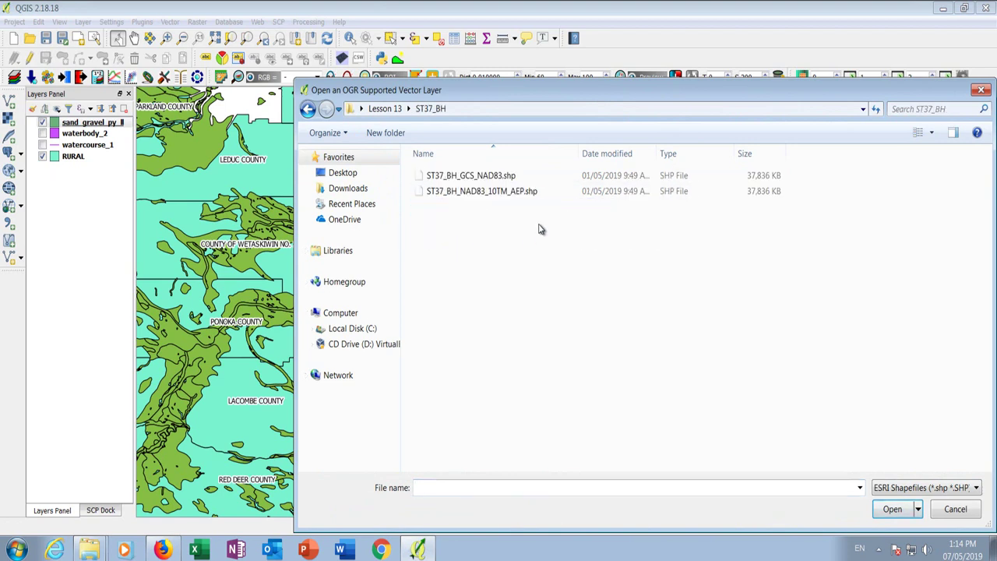
click(466, 178)
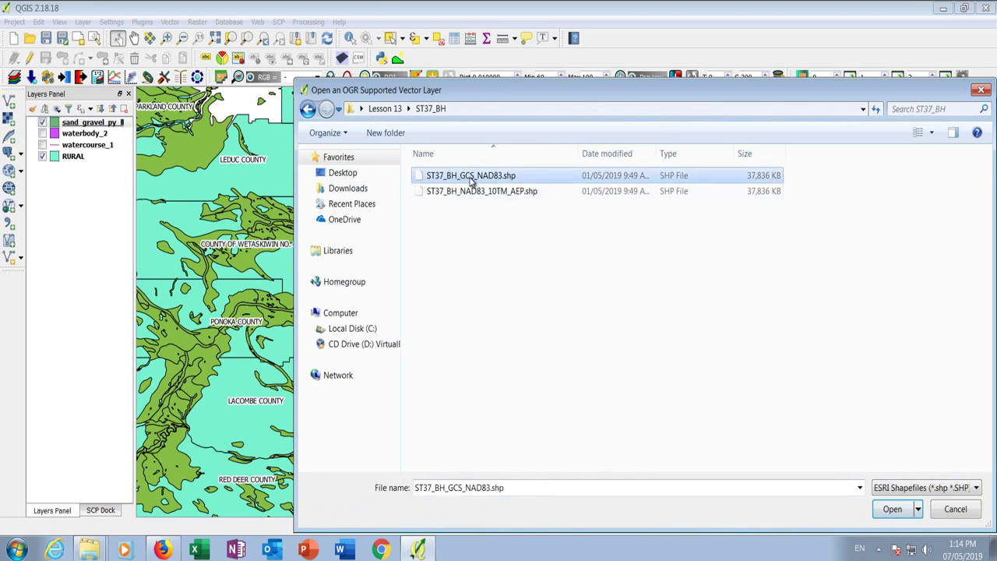
click(891, 510)
click(489, 322)
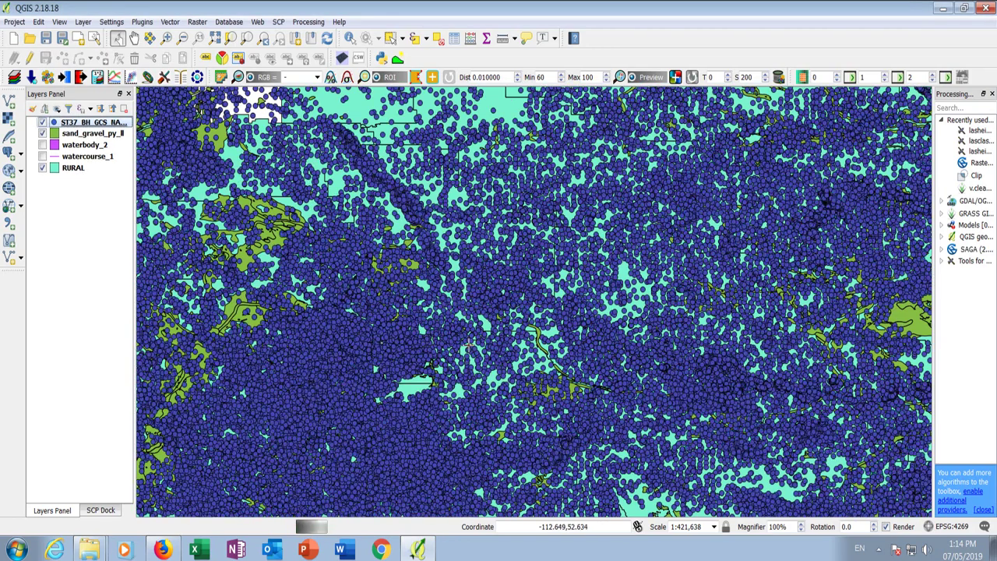
Hide the sand_gravel_py_ll layer in the Layers panel.
scroll(475, 344, down, 3)
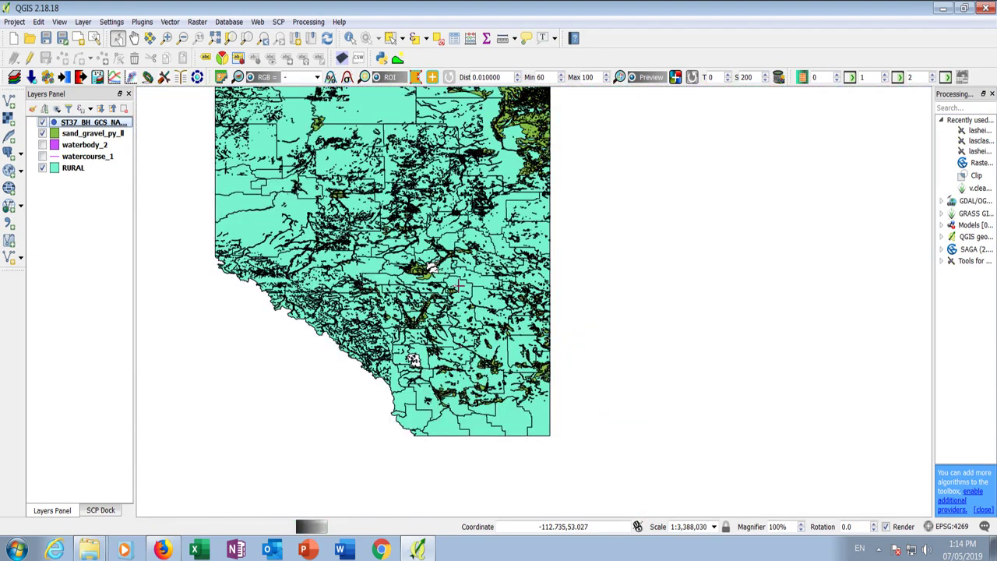
click(42, 134)
scroll(460, 372, down, 1)
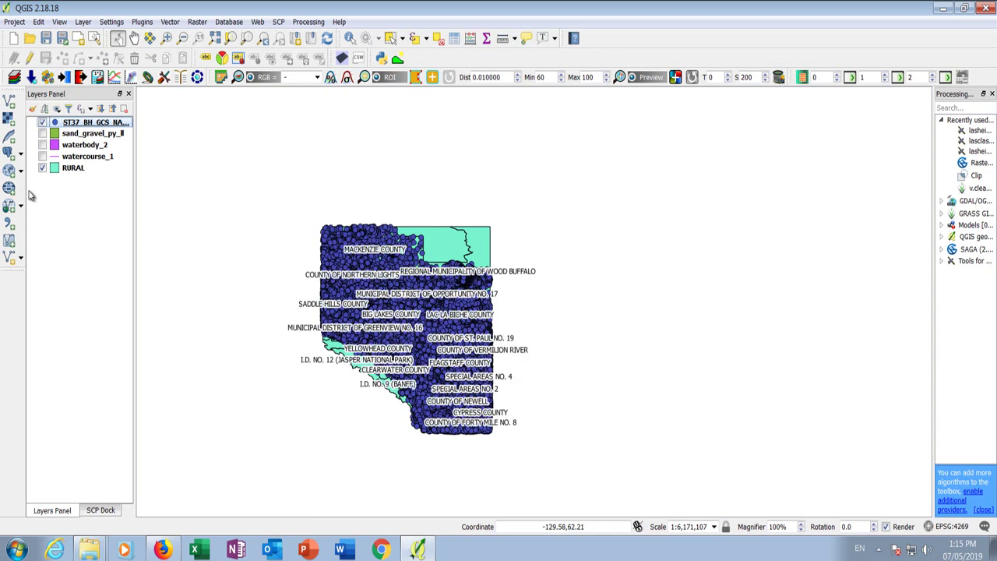
Load Alberta_water_wells.shp, then hide it along with the ST37_BH borehole points.
click(9, 103)
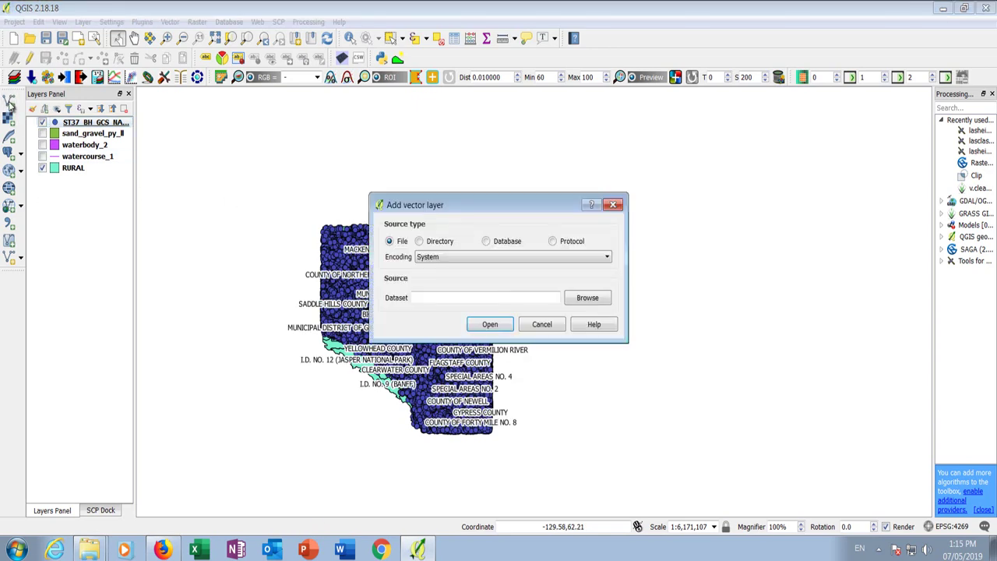
click(590, 301)
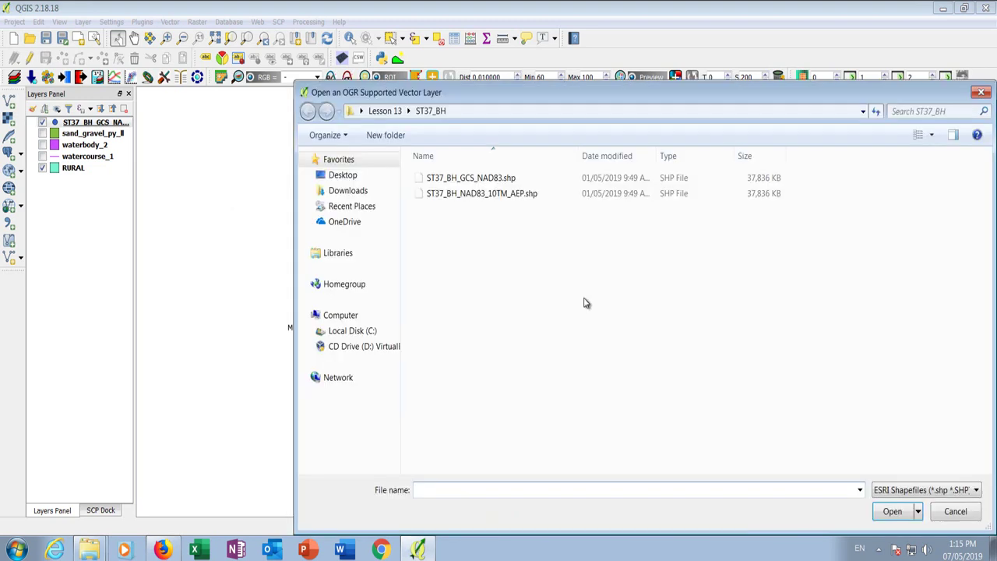
click(382, 110)
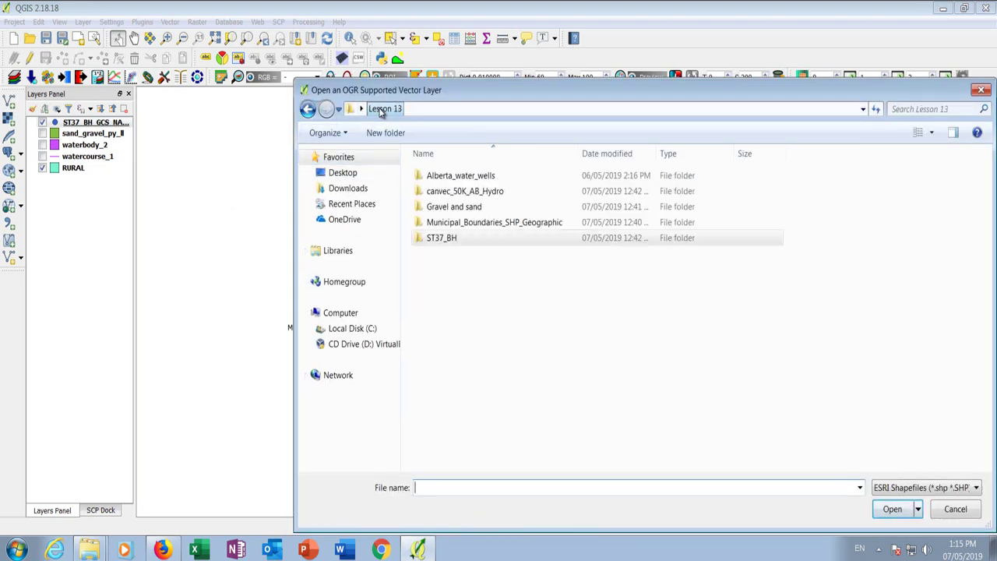
double_click(456, 178)
click(455, 179)
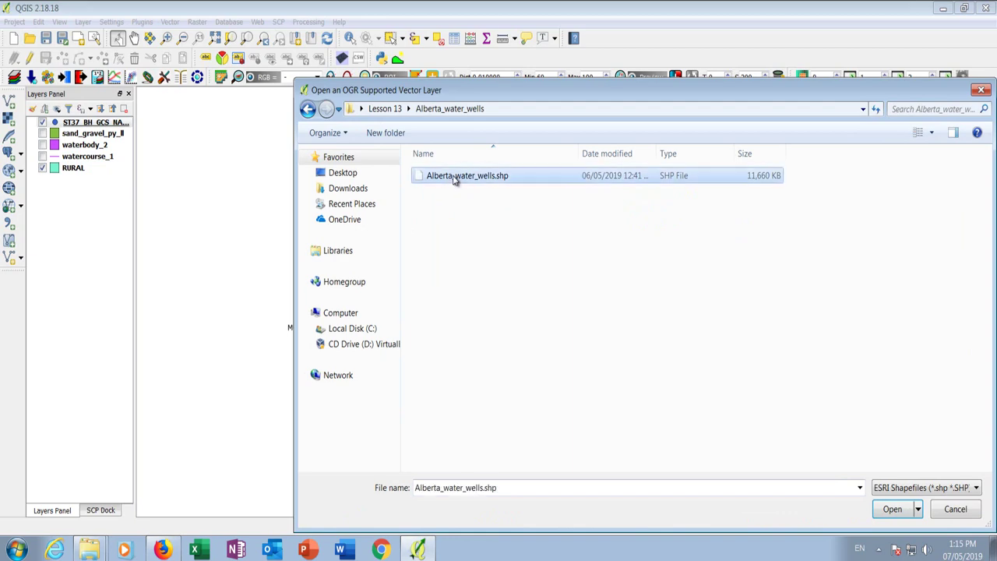
click(892, 509)
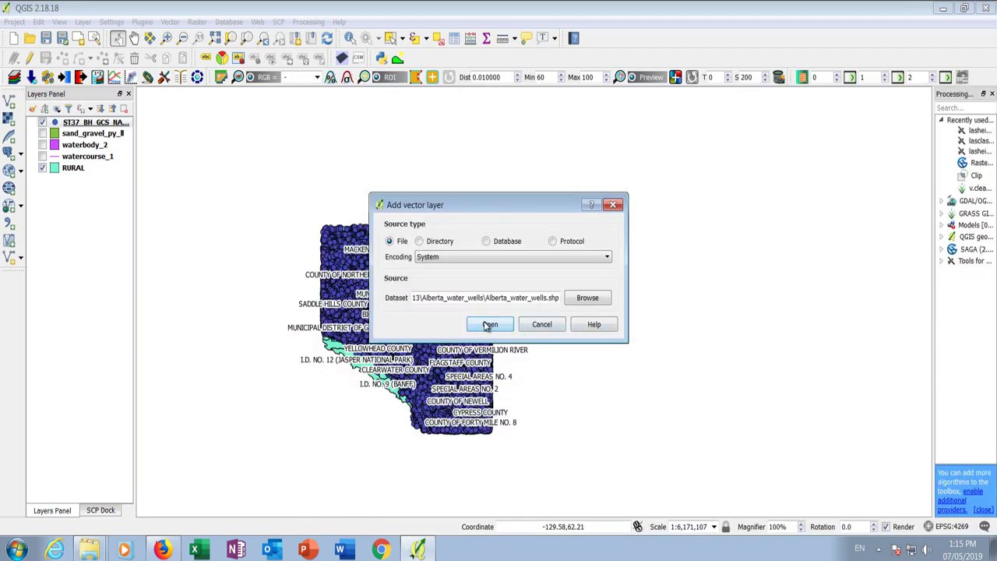
click(493, 327)
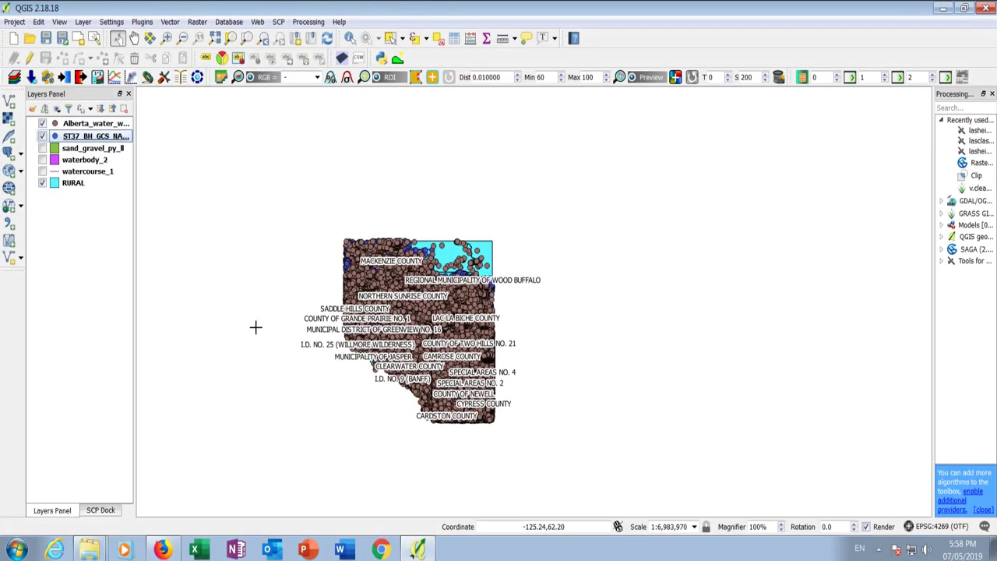
click(43, 136)
click(43, 123)
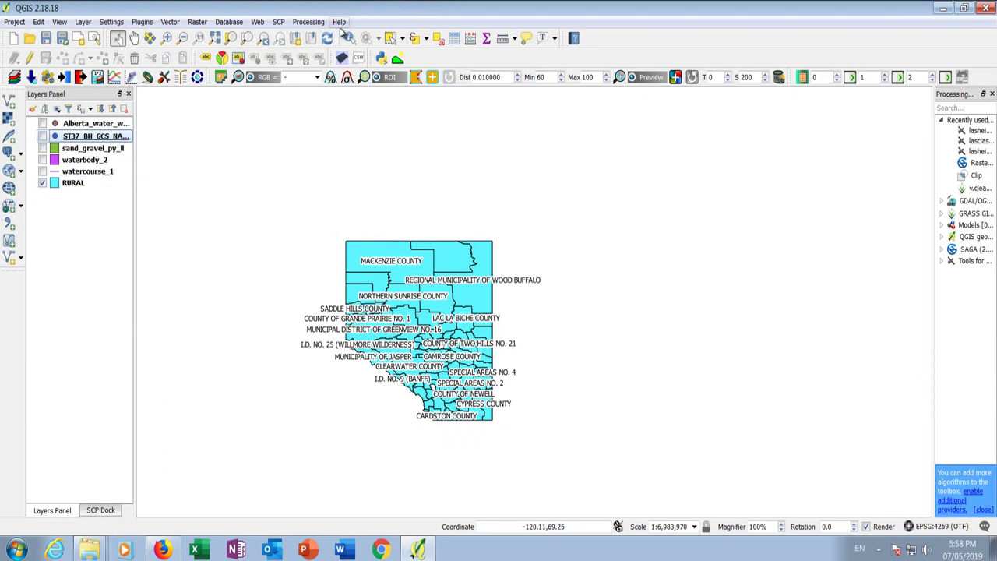
Select Camrose County on the RURAL layer and verify it in the attribute table.
click(391, 39)
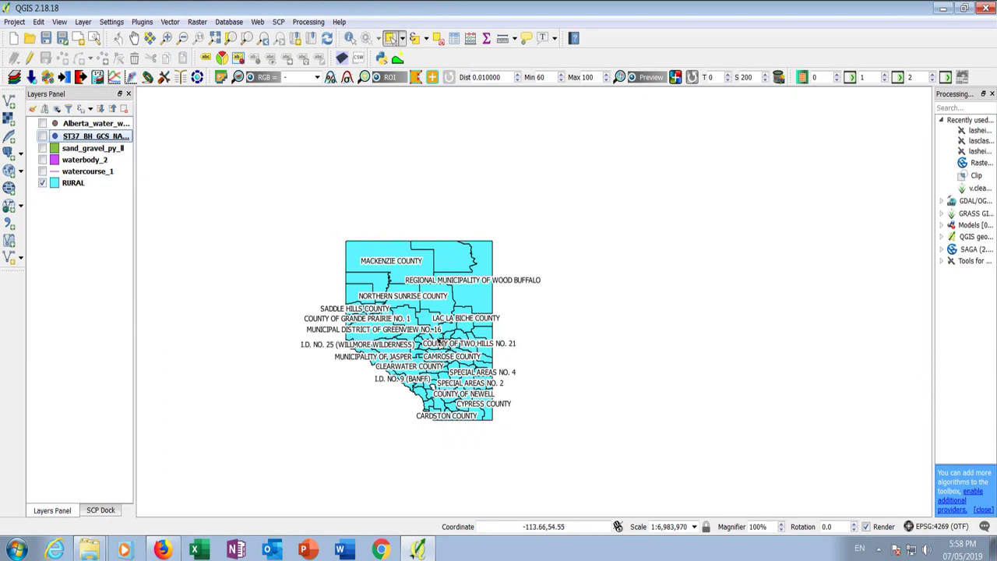
scroll(442, 343, up, 3)
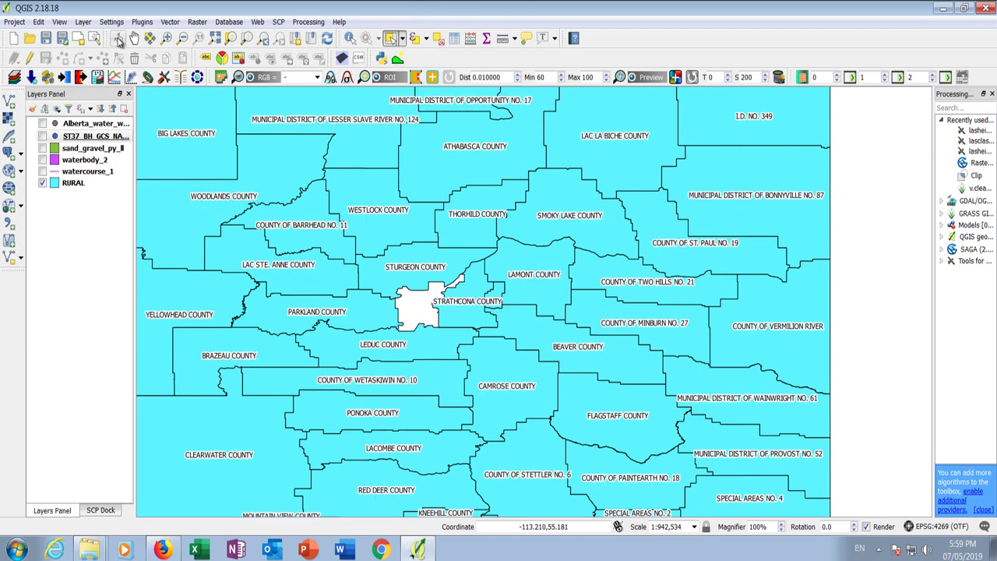
click(72, 184)
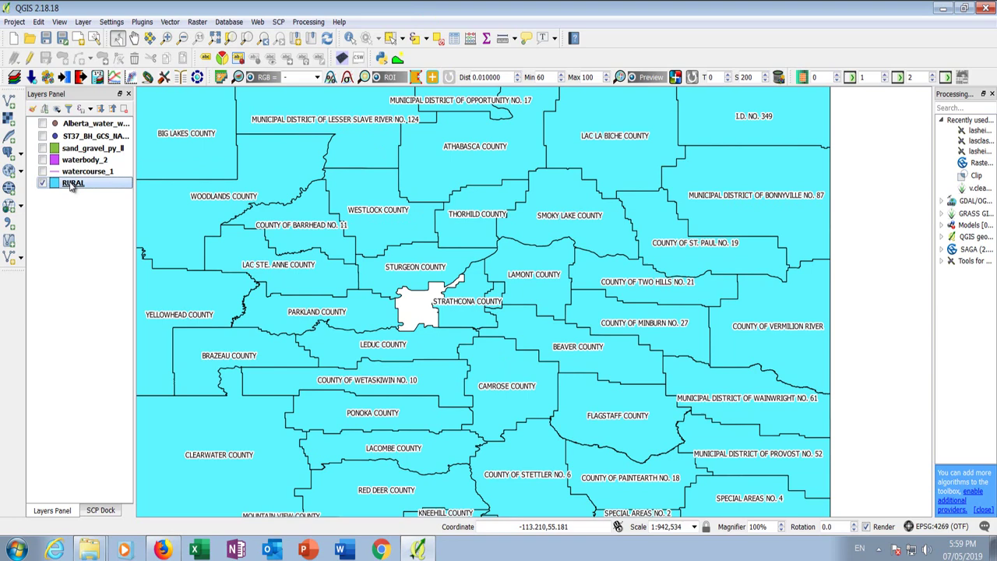
click(393, 41)
click(497, 393)
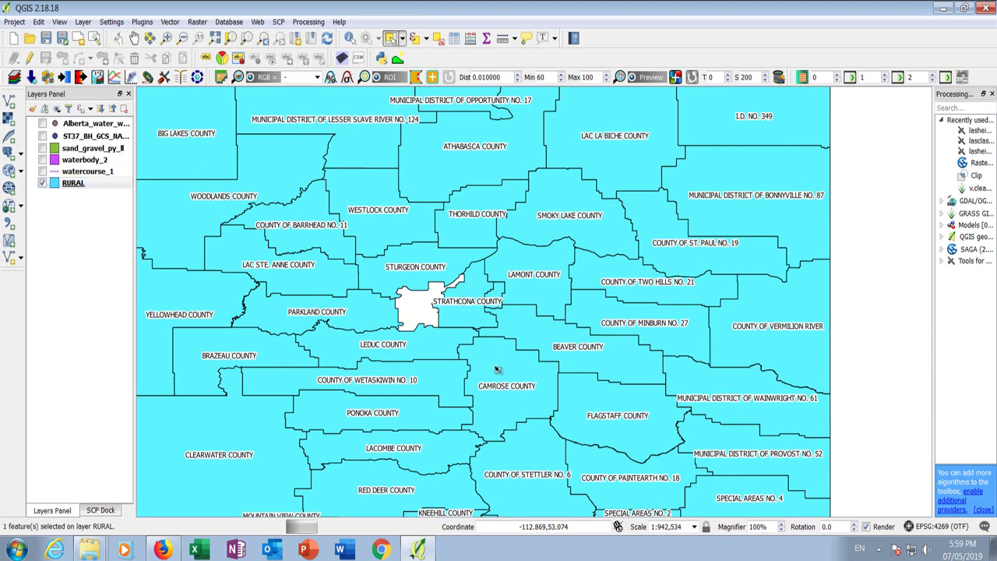
right_click(87, 185)
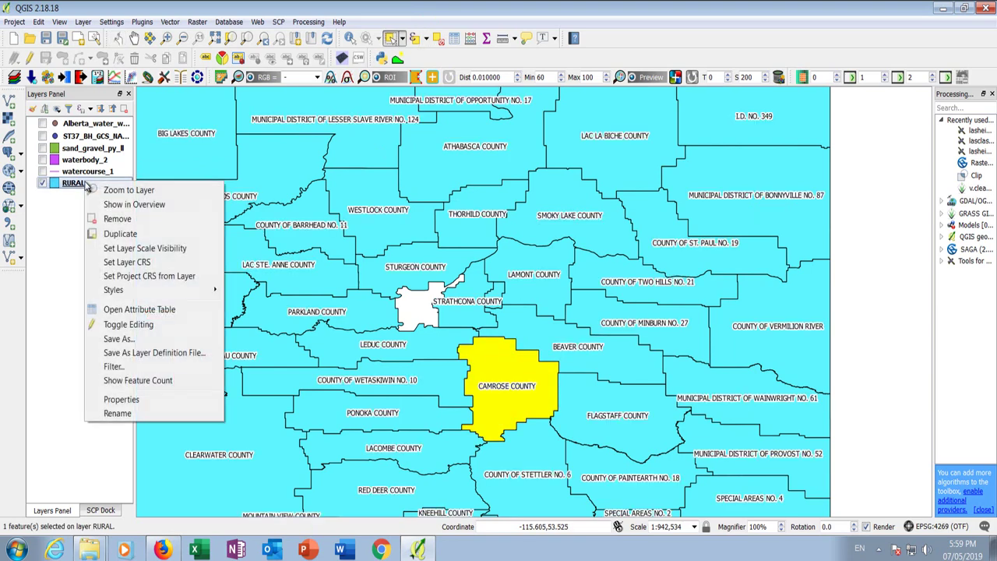
click(131, 310)
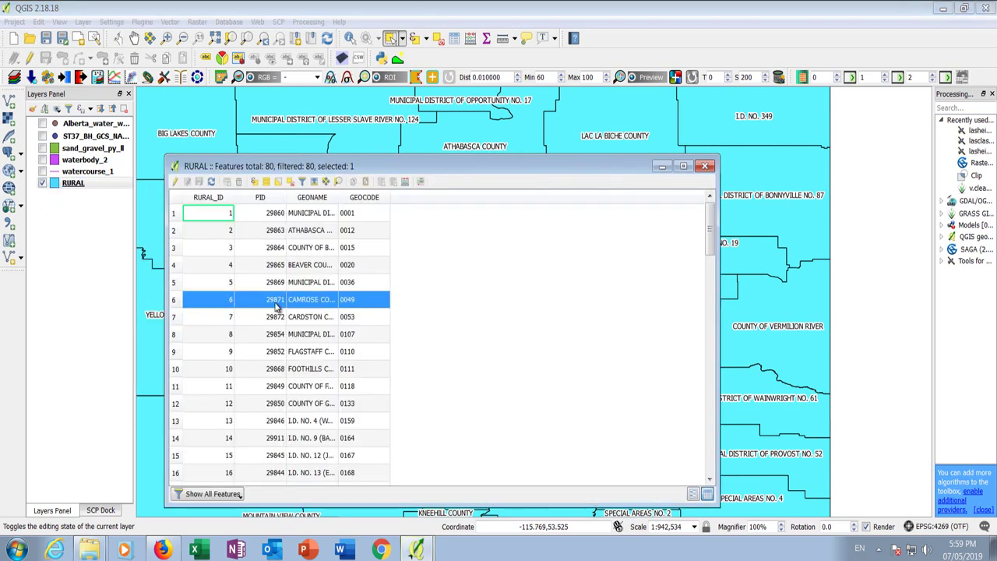
click(706, 167)
Start a Save As export of RURAL and create a new folder in Lesson 13.
right_click(77, 185)
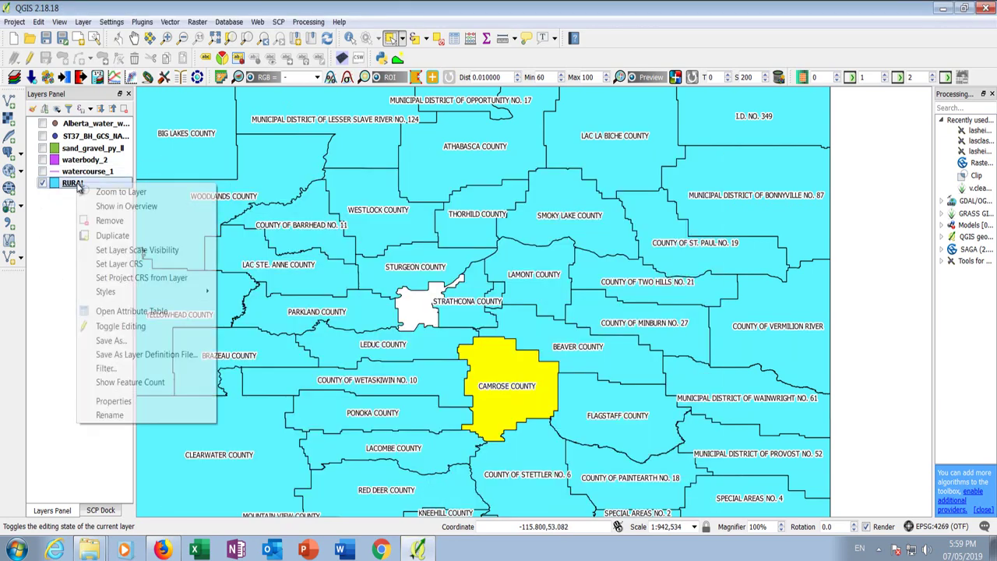
click(110, 340)
click(675, 123)
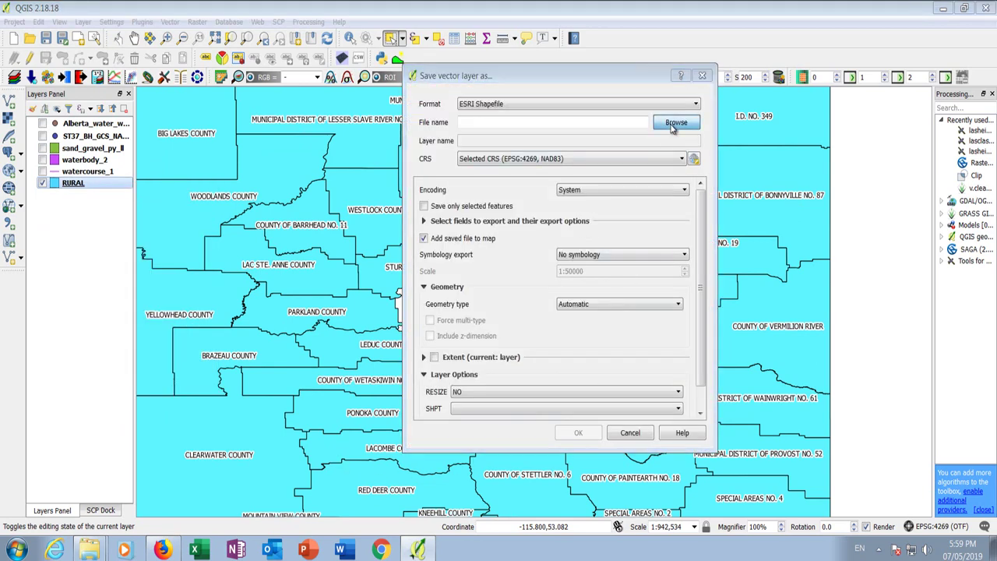
text(Cuts)
right_click(431, 291)
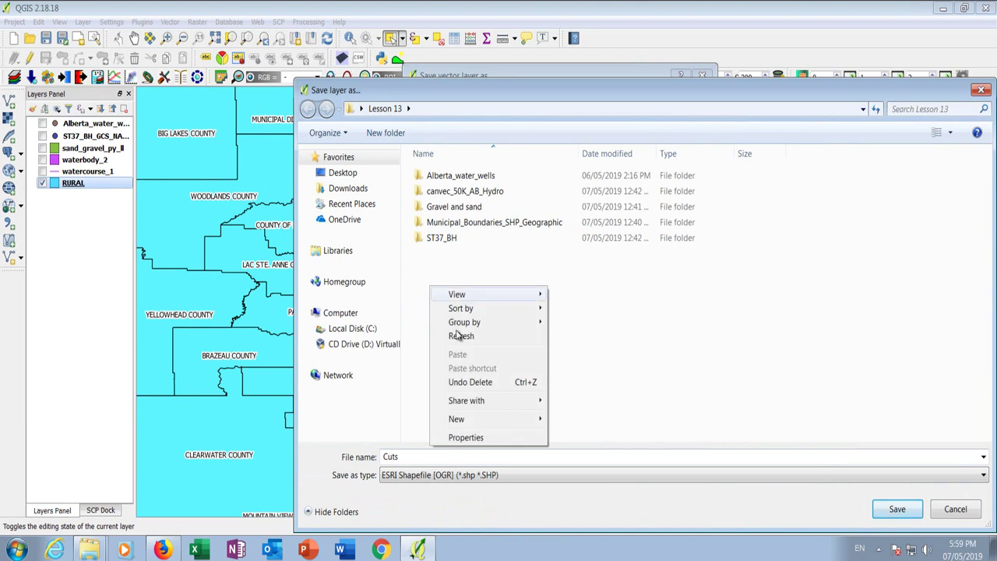
mouse_move(473, 421)
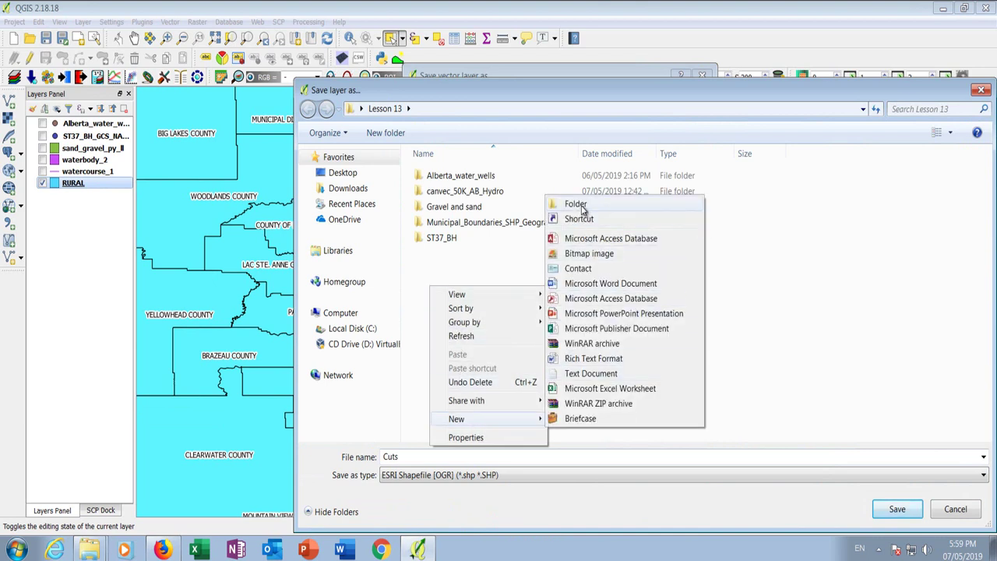
click(581, 204)
click(383, 458)
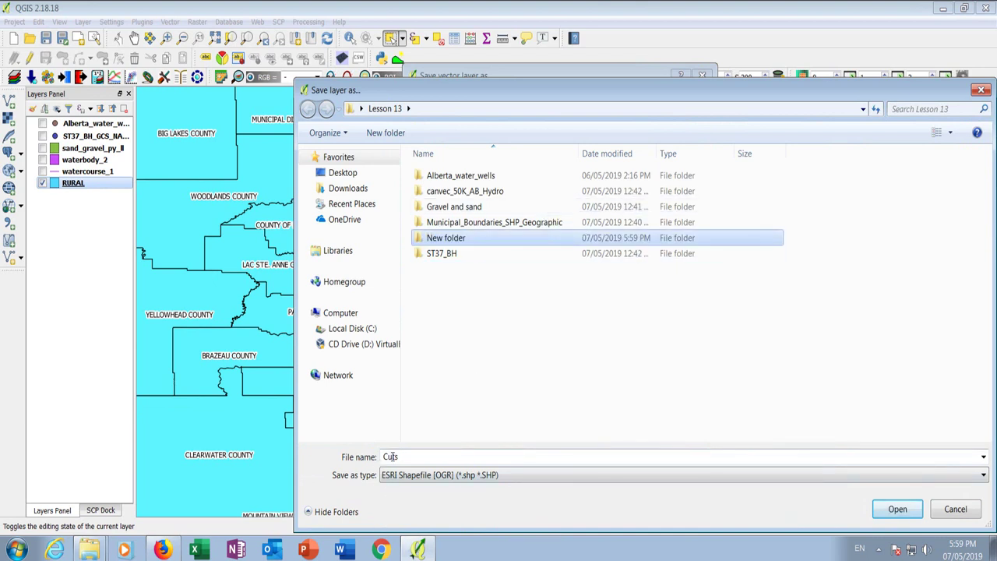
Rename the new folder to Cuts.
double_click(391, 457)
right_click(397, 456)
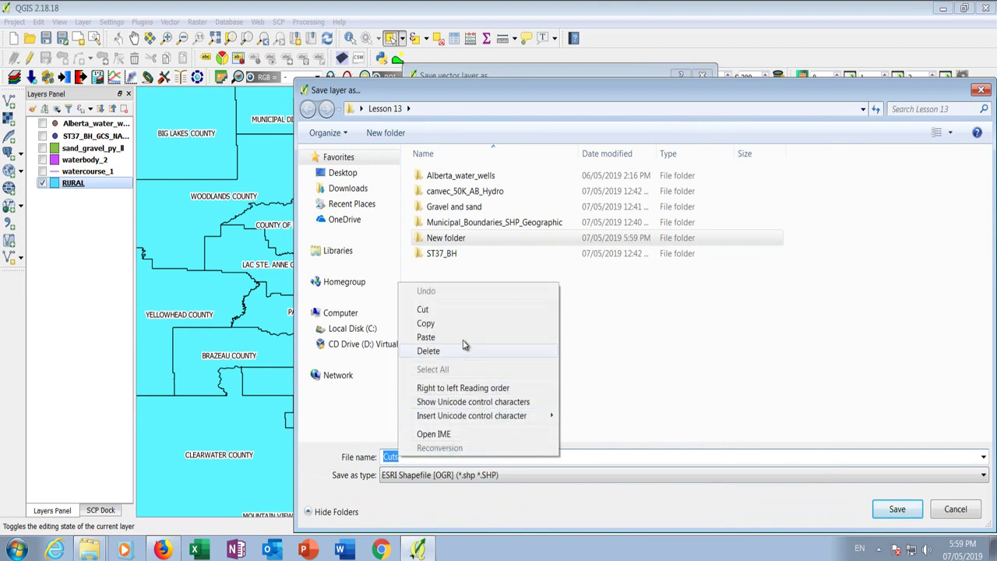
click(445, 310)
right_click(516, 238)
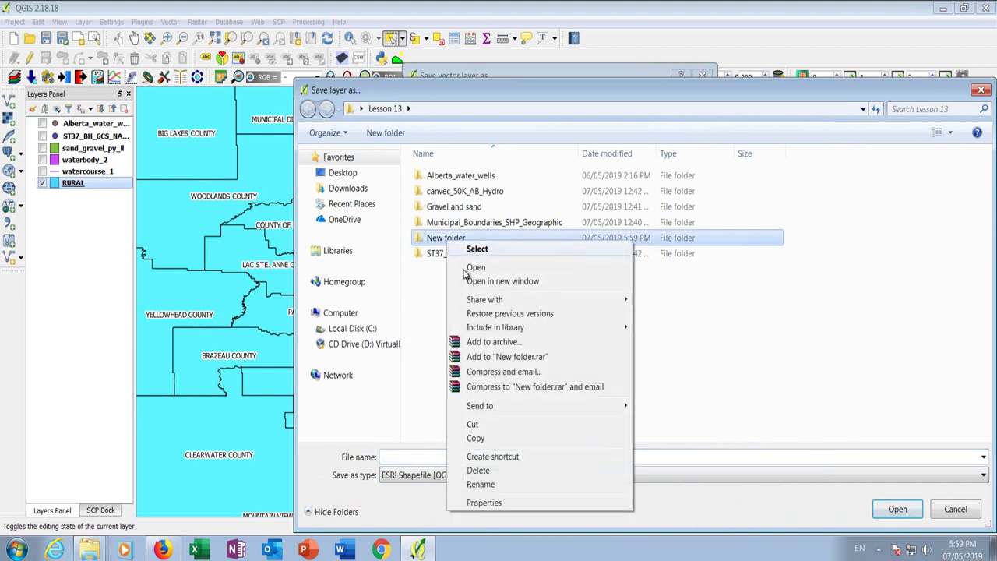
click(481, 484)
right_click(452, 238)
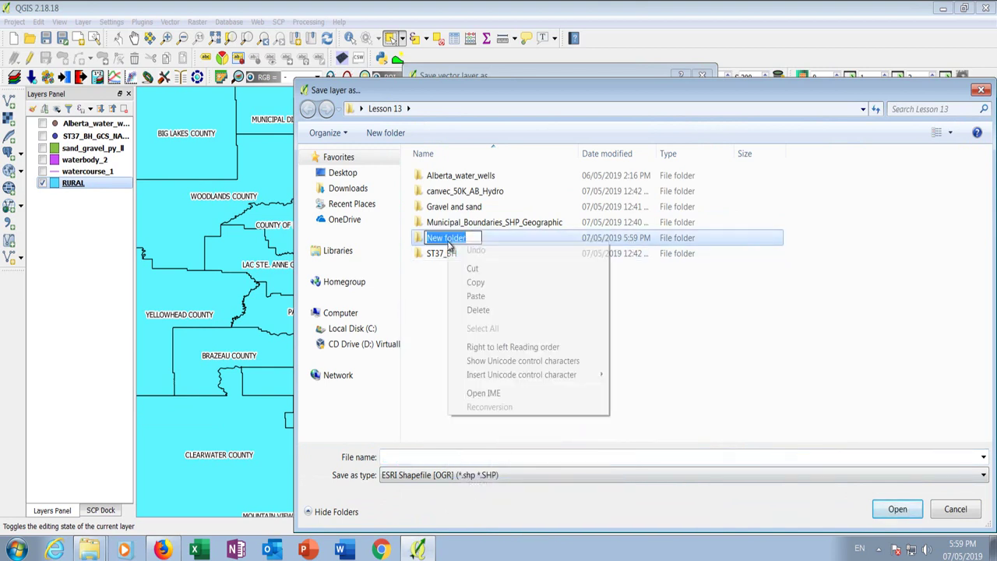
click(476, 297)
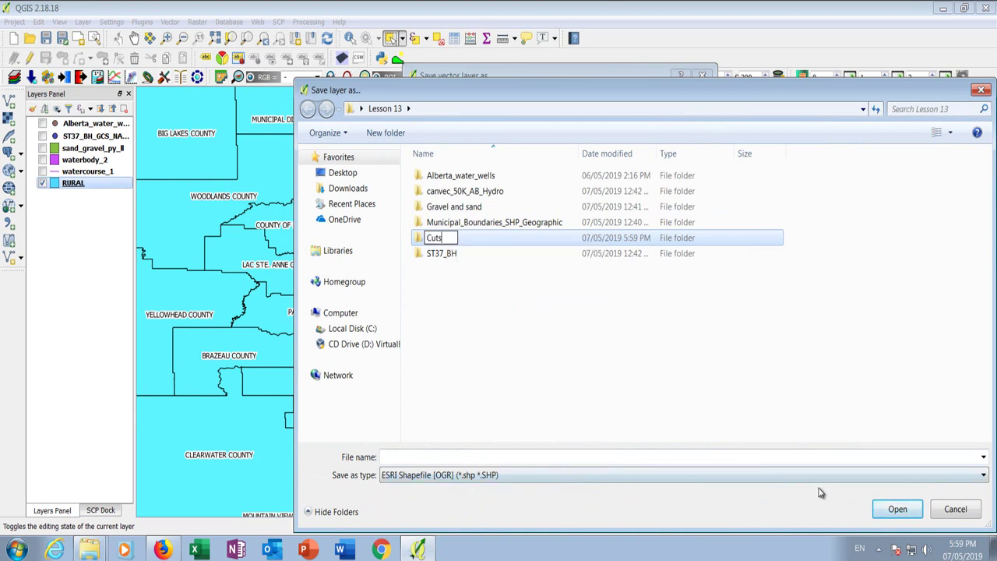
click(510, 278)
Set CamRose.shp inside the Cuts folder as the output file.
click(437, 209)
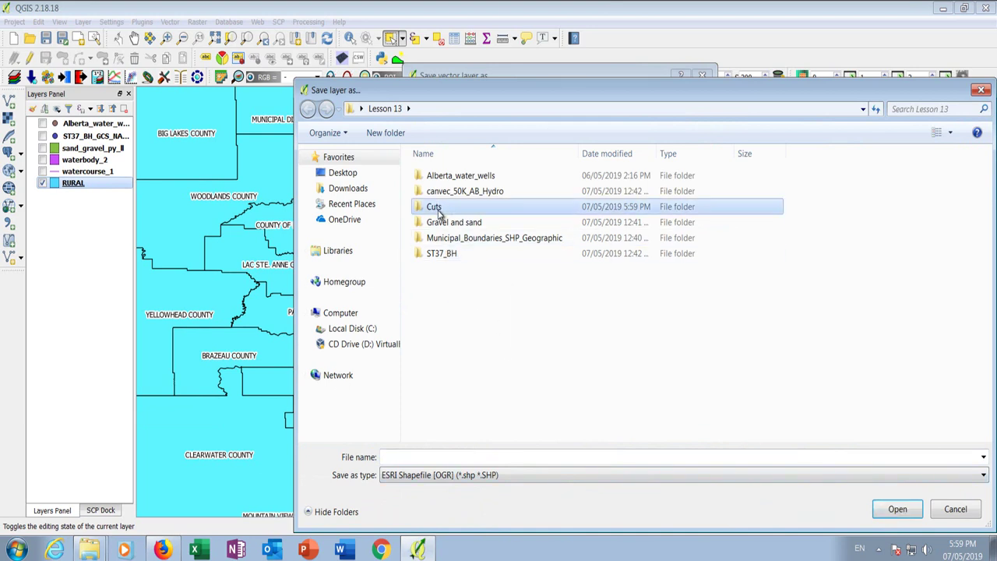
double_click(437, 211)
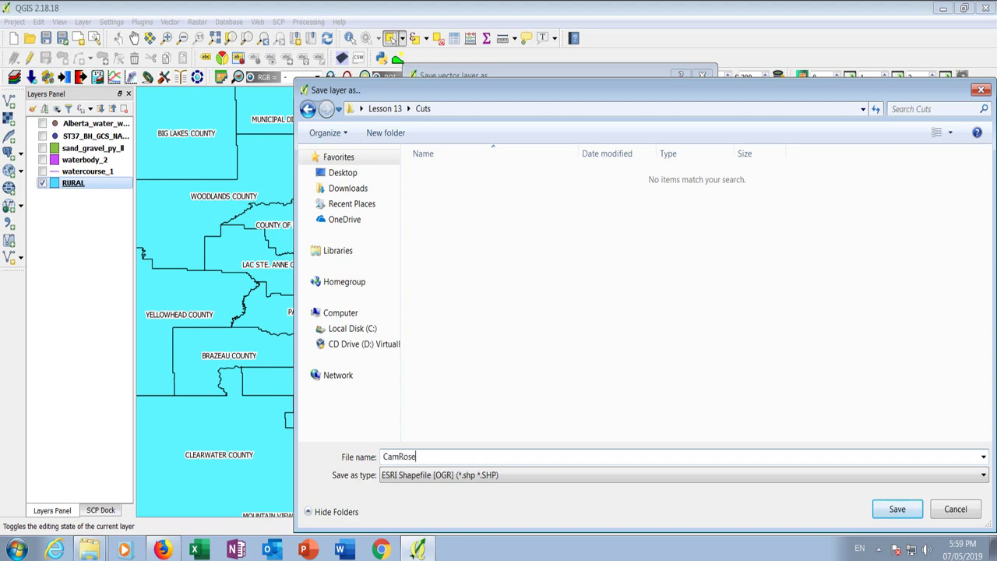
click(896, 509)
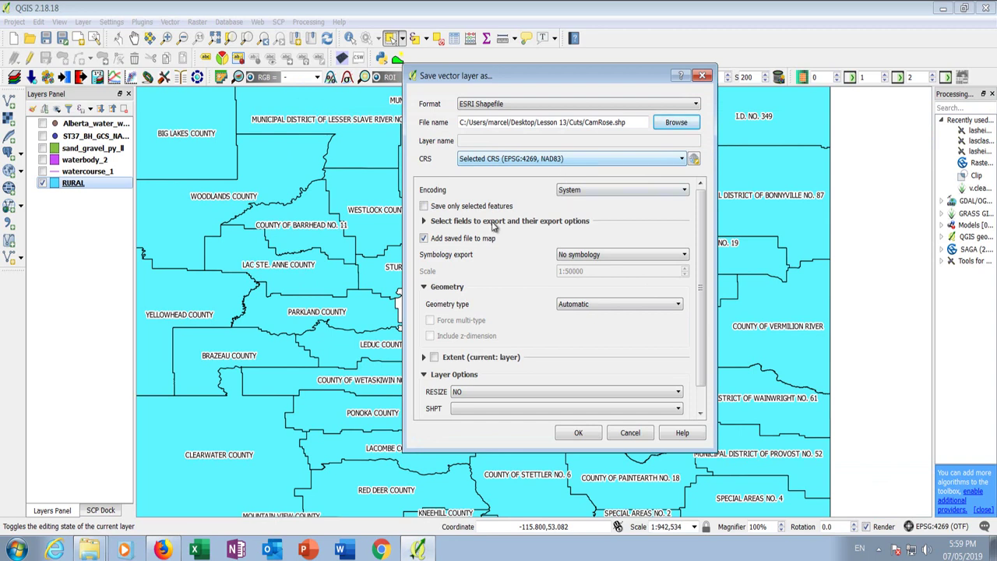
Export only the selected Camrose County feature to CamRose.shp.
click(424, 207)
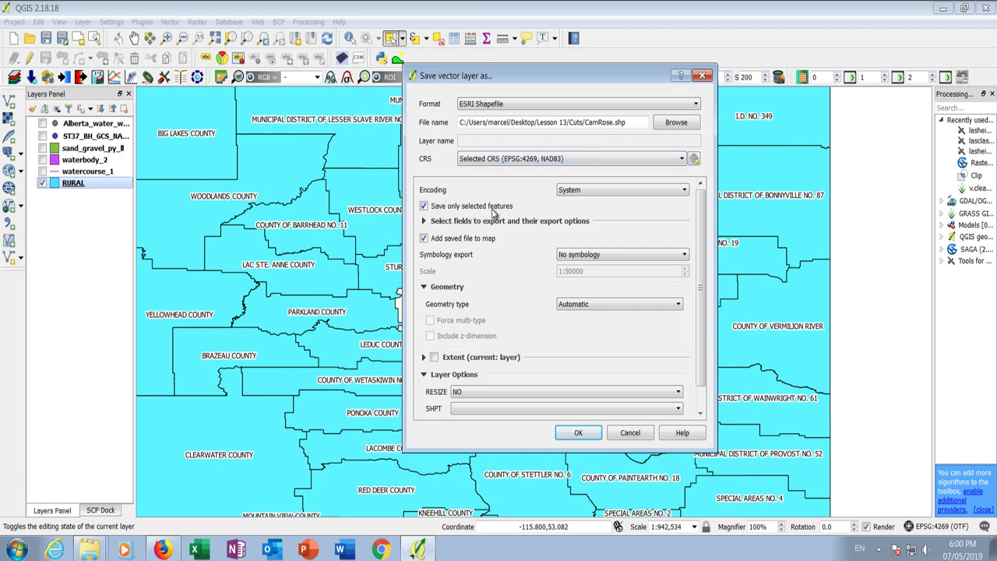
click(578, 434)
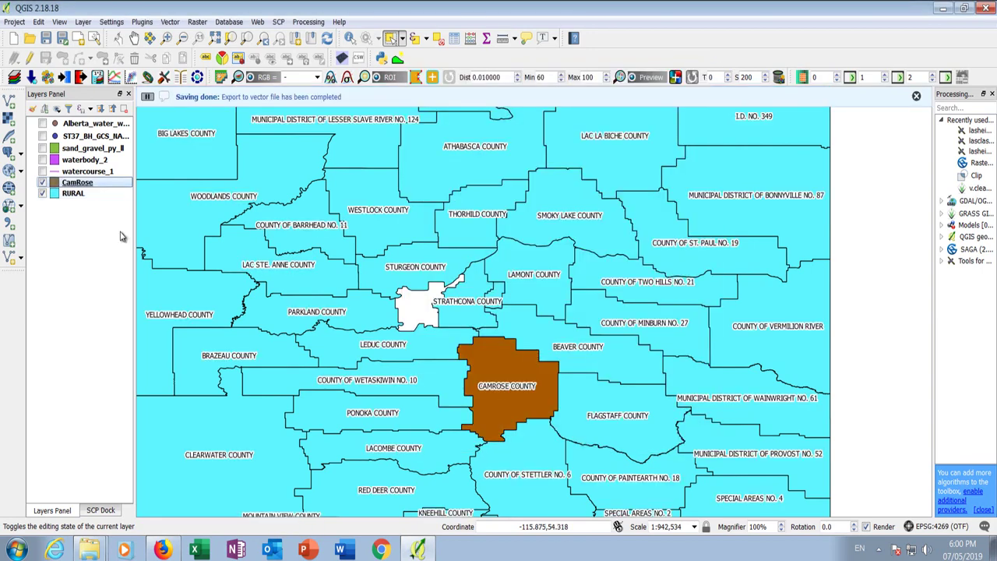
Remove the RURAL layer from the project and display watercourse_1 over the CamRose county.
double_click(42, 193)
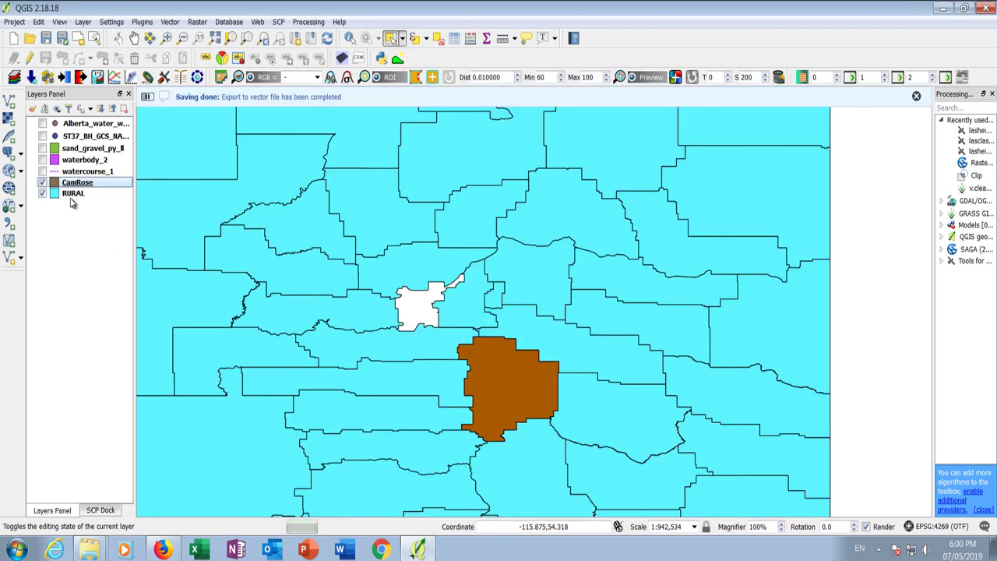
right_click(72, 197)
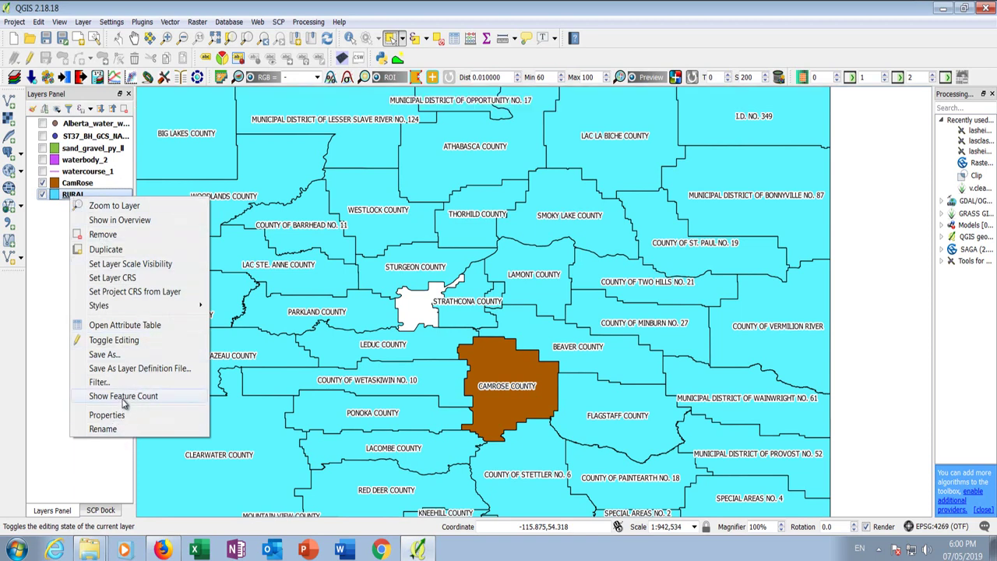
click(112, 235)
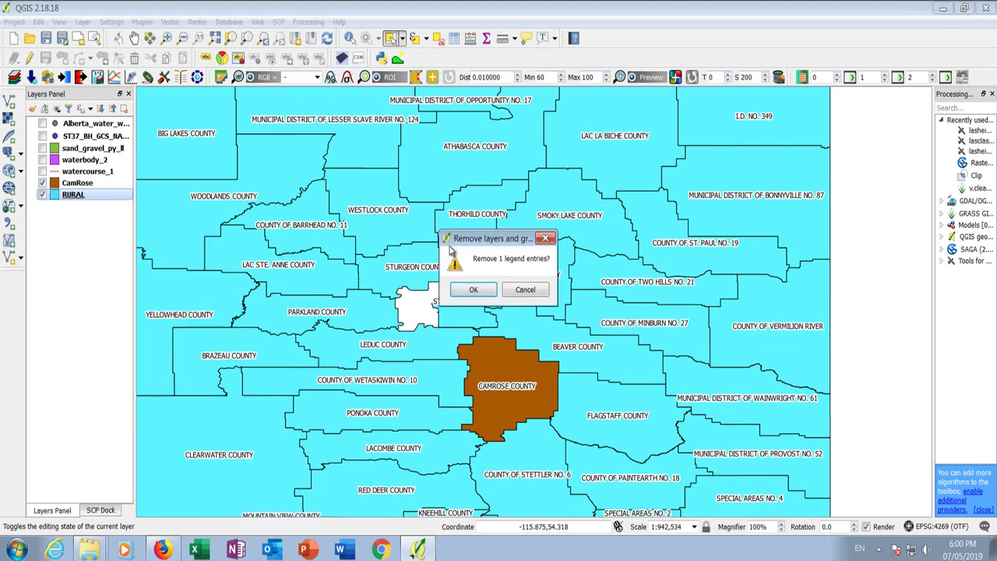
click(470, 290)
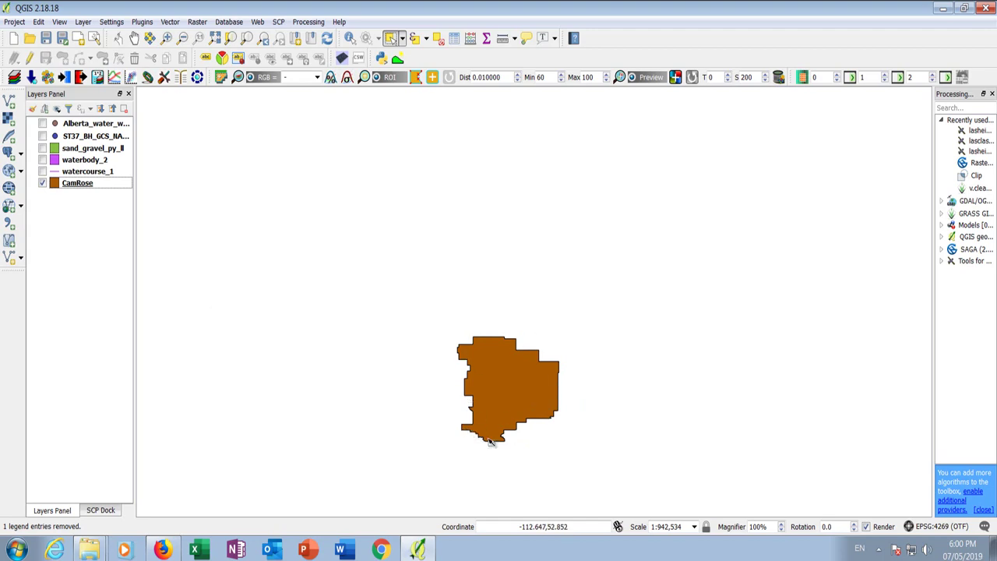
click(42, 172)
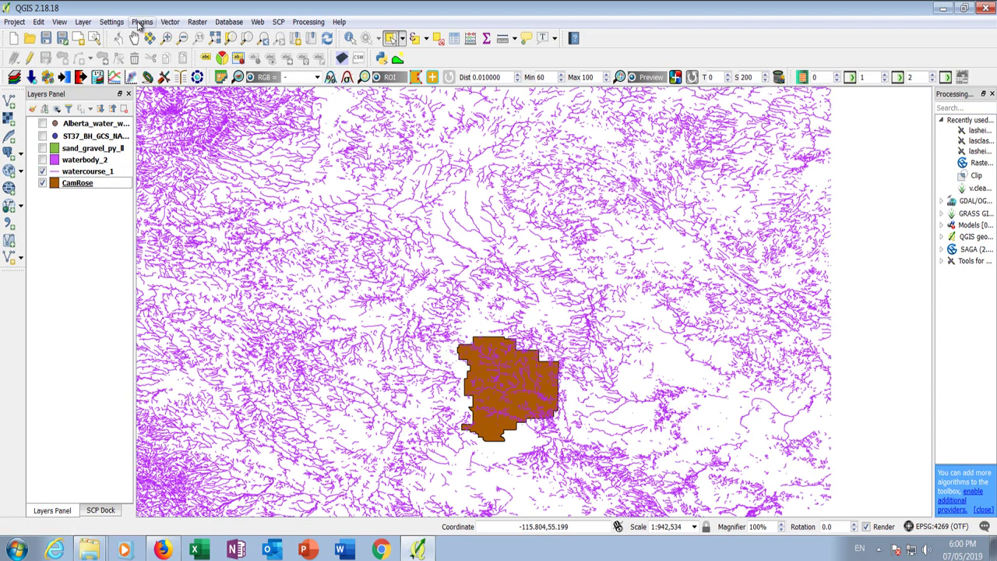
In the Clip tool, set watercourse_1 as input layer and CamRose as clip layer.
click(170, 22)
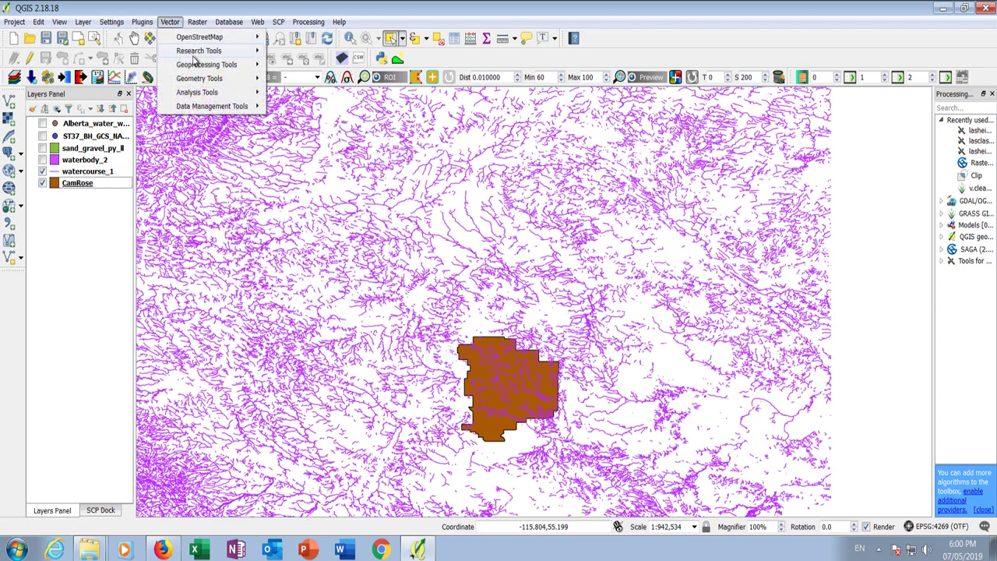
mouse_move(201, 69)
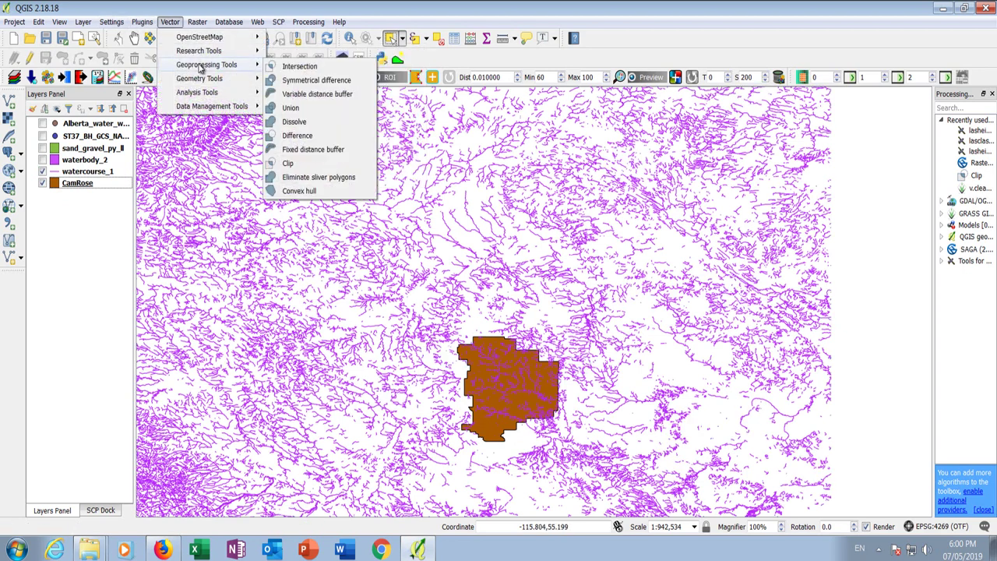
click(288, 164)
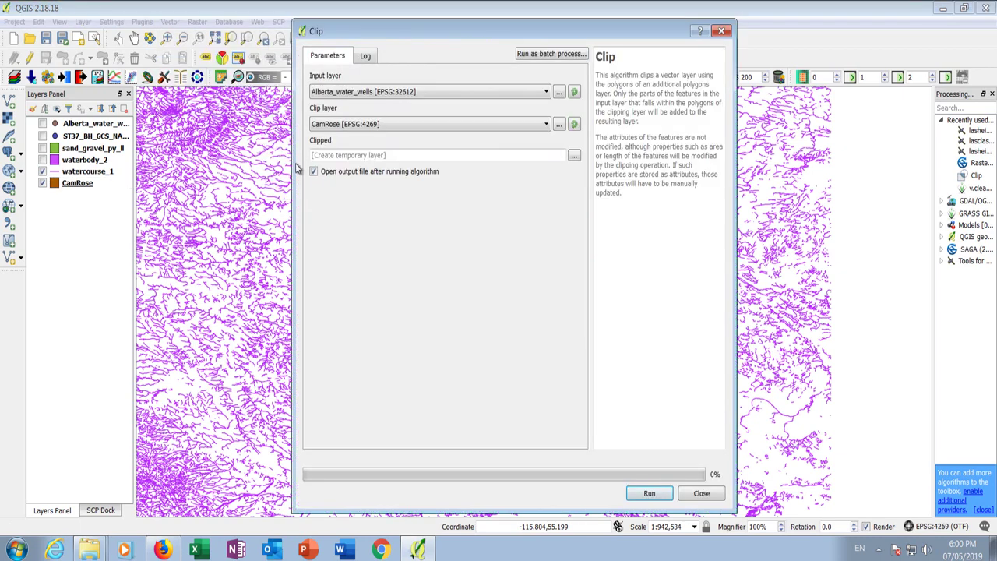
click(362, 91)
click(363, 100)
click(347, 124)
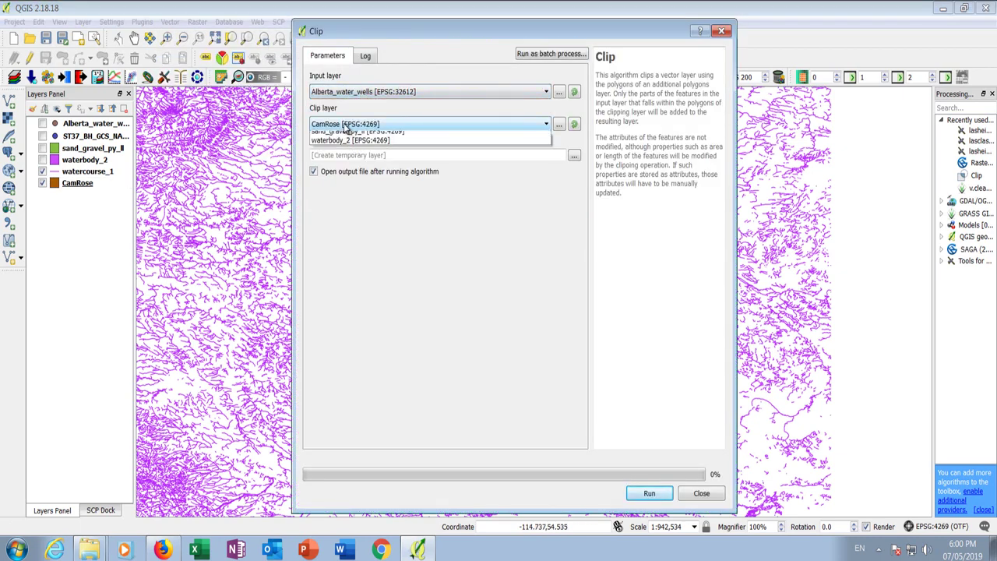
click(347, 125)
click(346, 92)
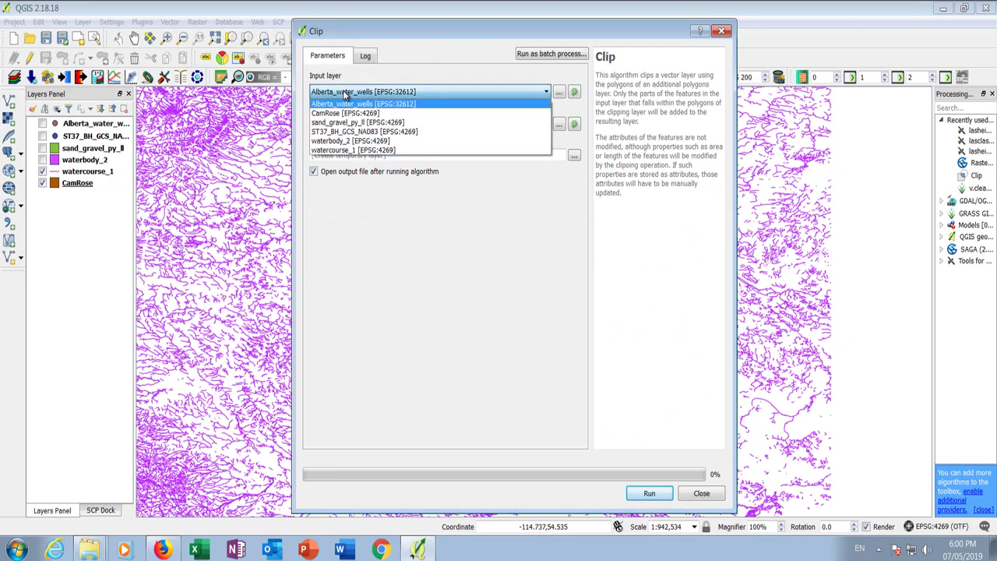
click(334, 150)
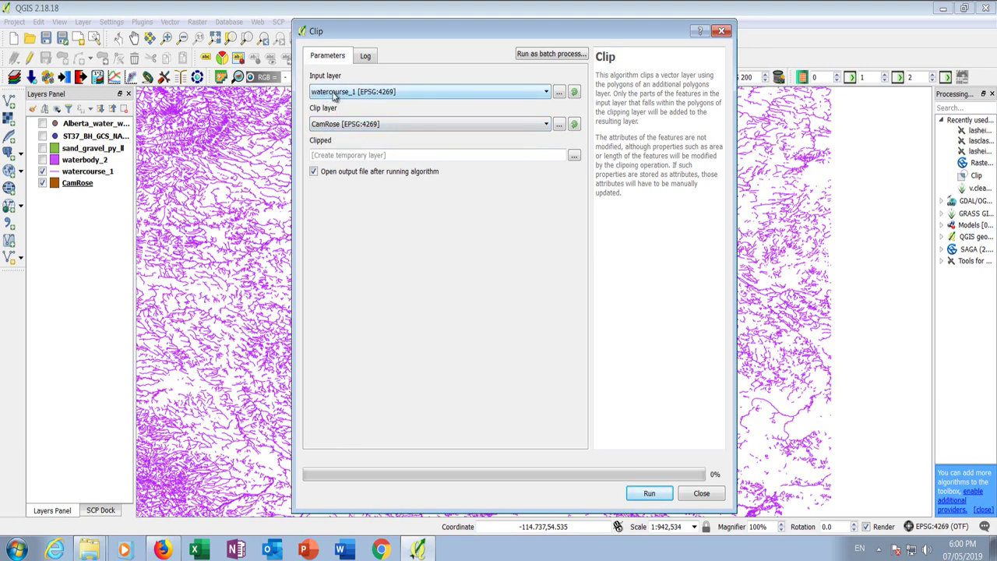
Save the clip output as Lesson 13\Cuts\watercourse_cut.shp and run it.
click(575, 157)
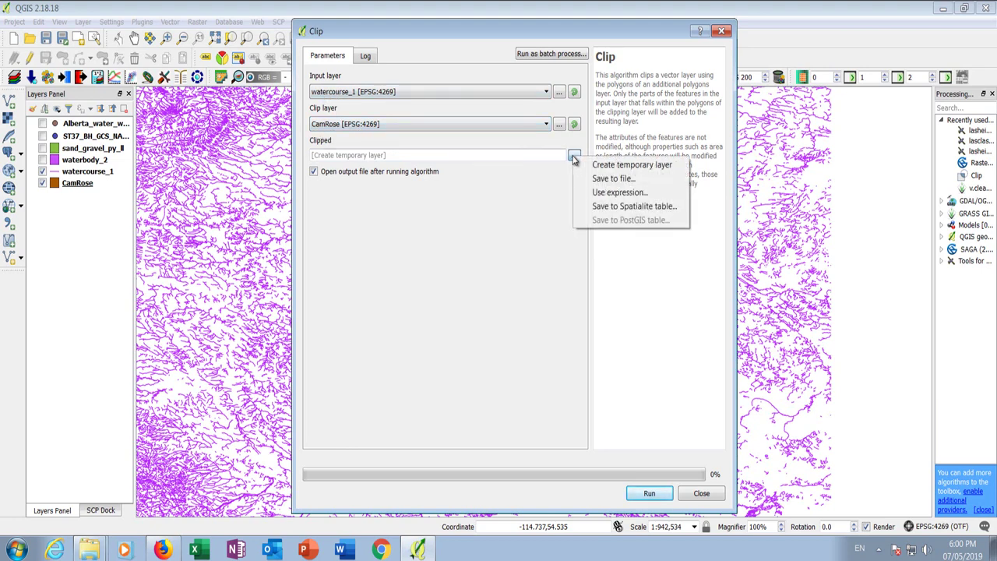
click(612, 178)
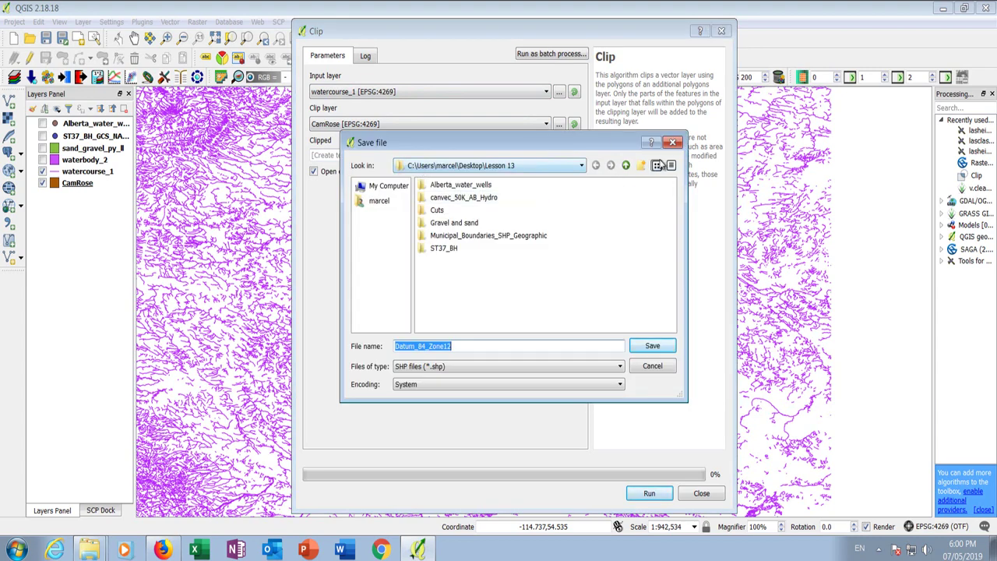
click(626, 166)
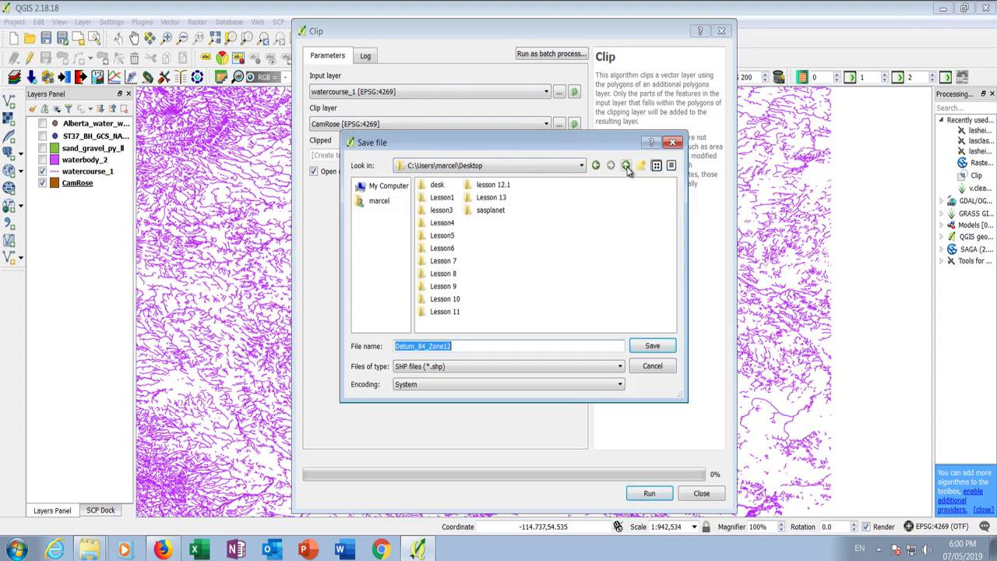
double_click(491, 198)
double_click(438, 210)
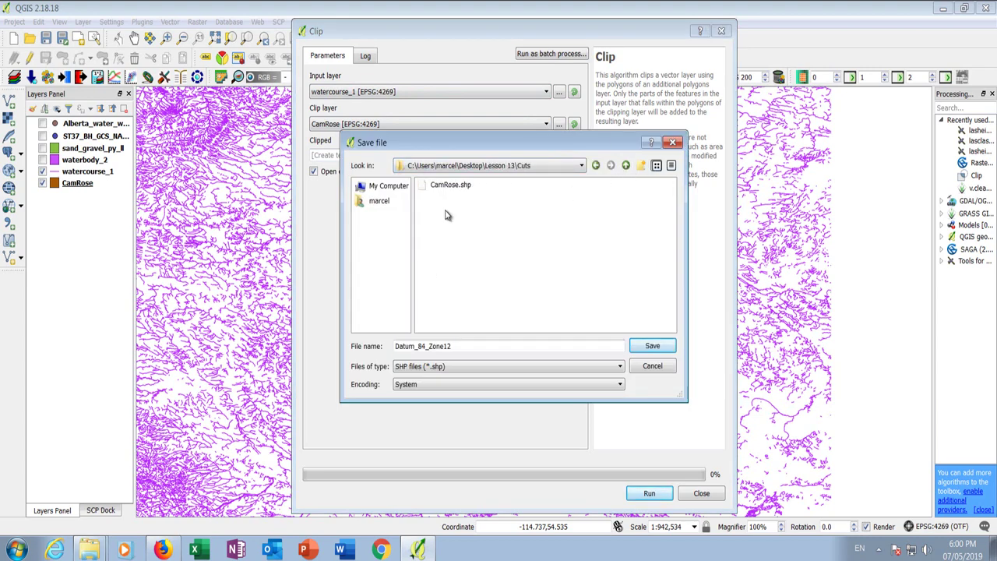
drag(461, 346, 373, 346)
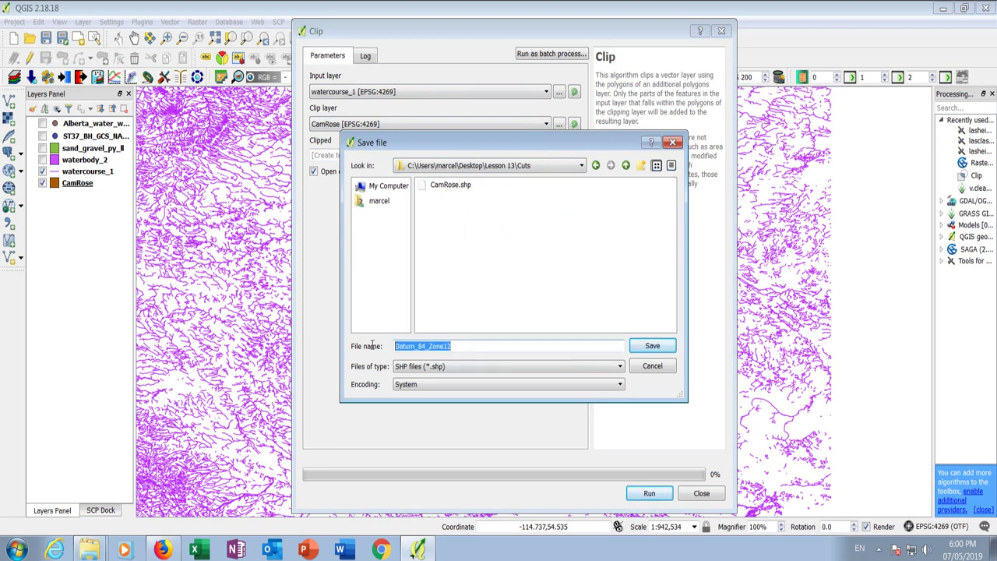
text(watercourse_cut)
click(645, 346)
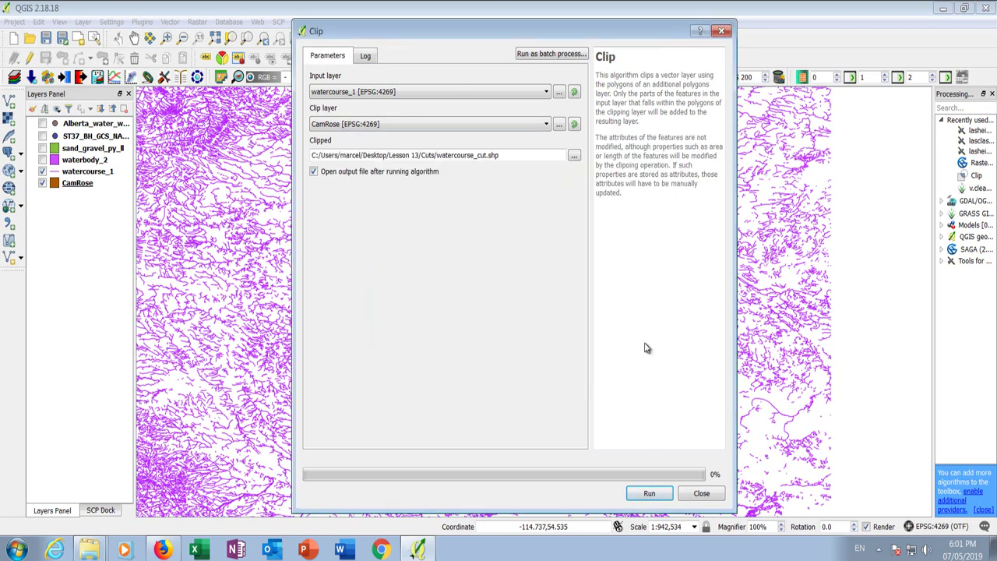
click(649, 495)
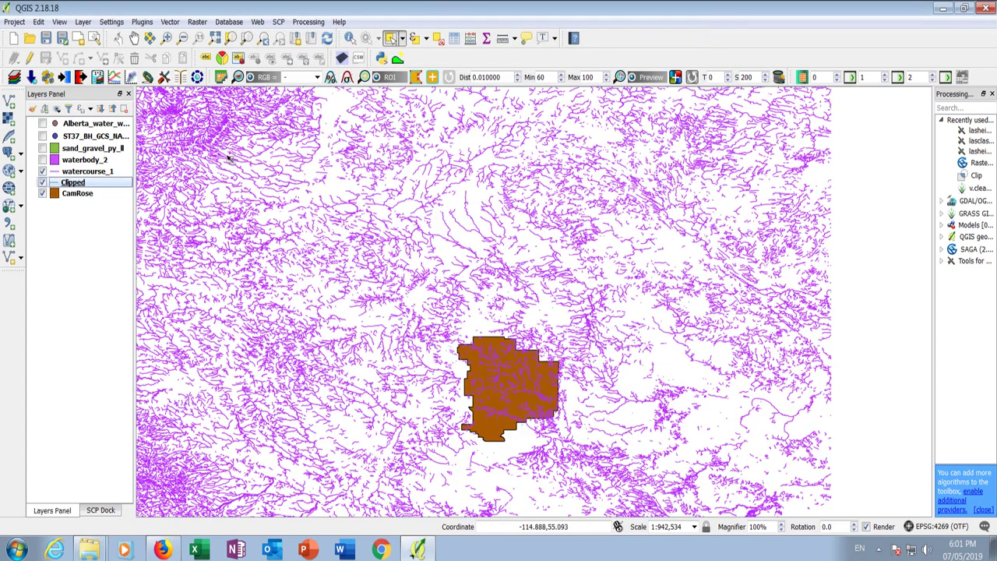
Hide and remove the original watercourse_1 layer from the project.
click(42, 171)
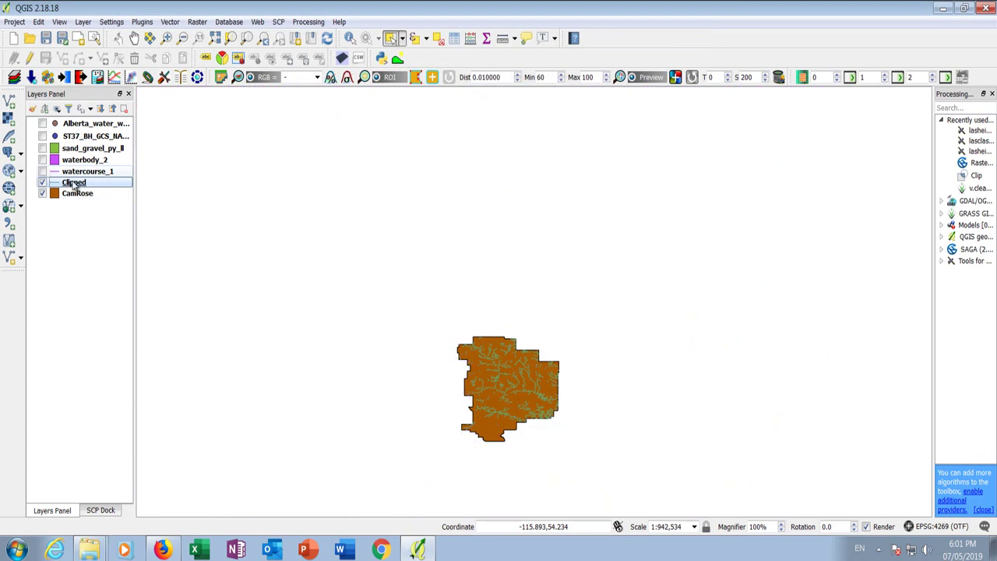
scroll(473, 412, up, 1)
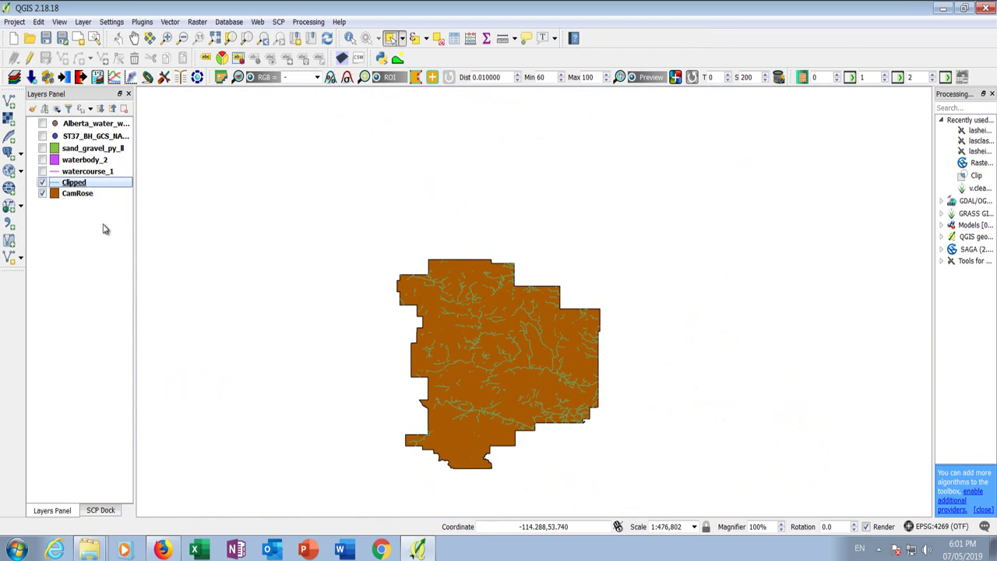
click(88, 173)
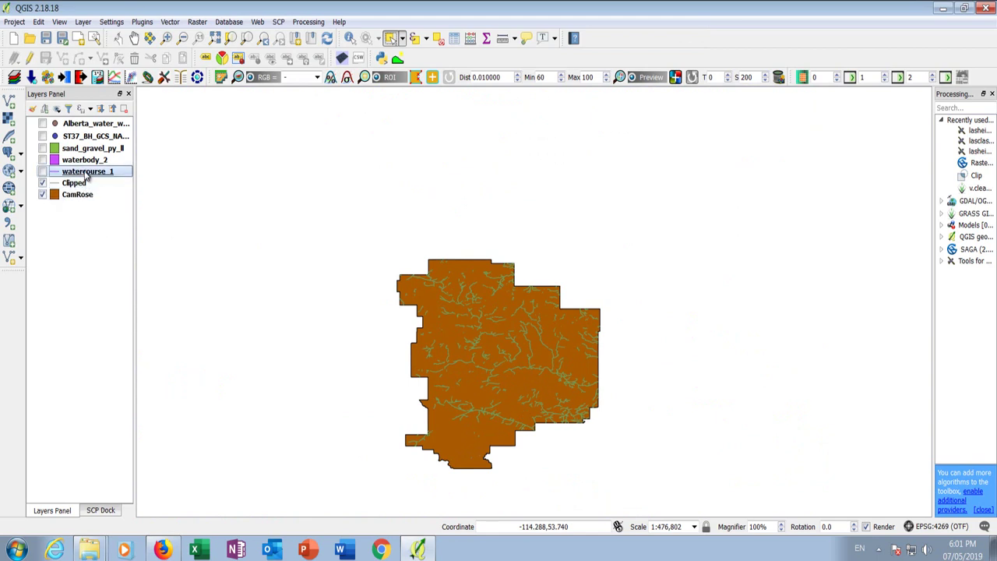
right_click(87, 175)
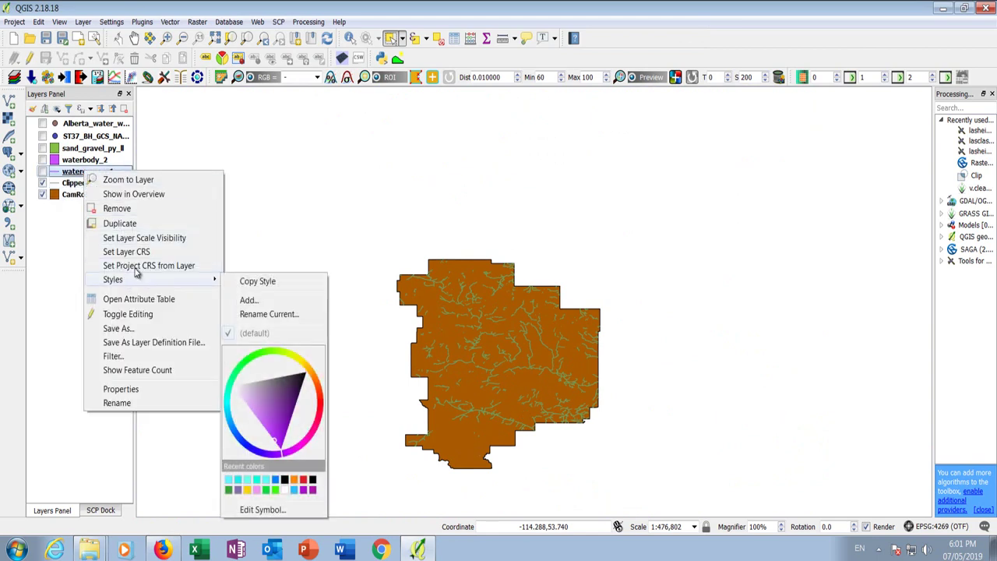
click(125, 209)
click(468, 289)
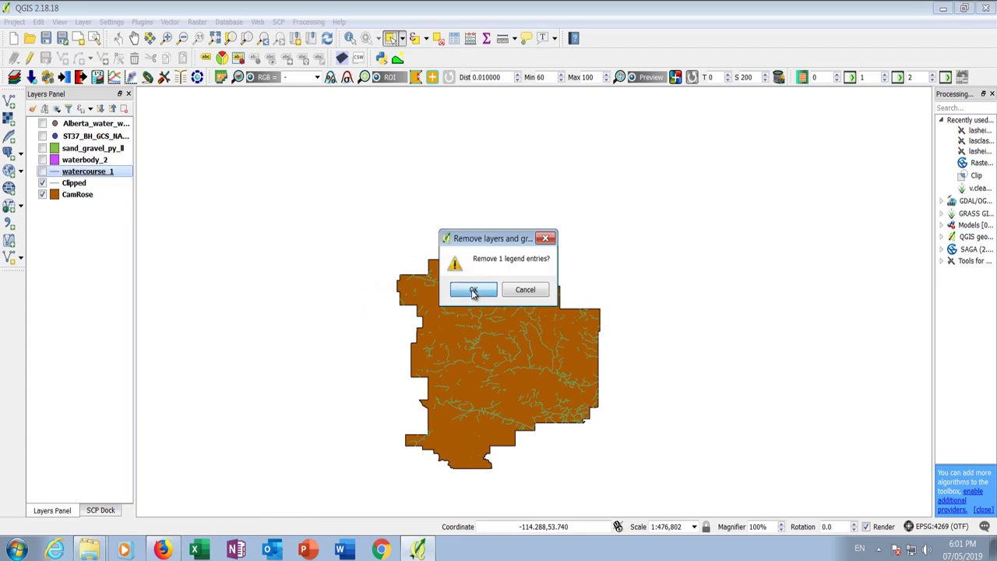
Rename the Clipped layer to watercouse.
scroll(501, 353, up, 1)
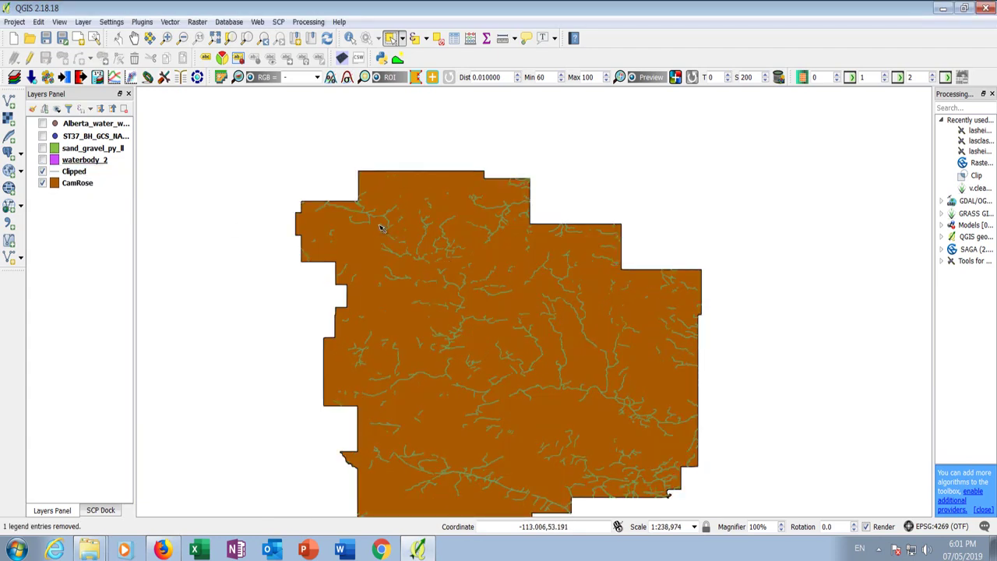
scroll(381, 227, down, 1)
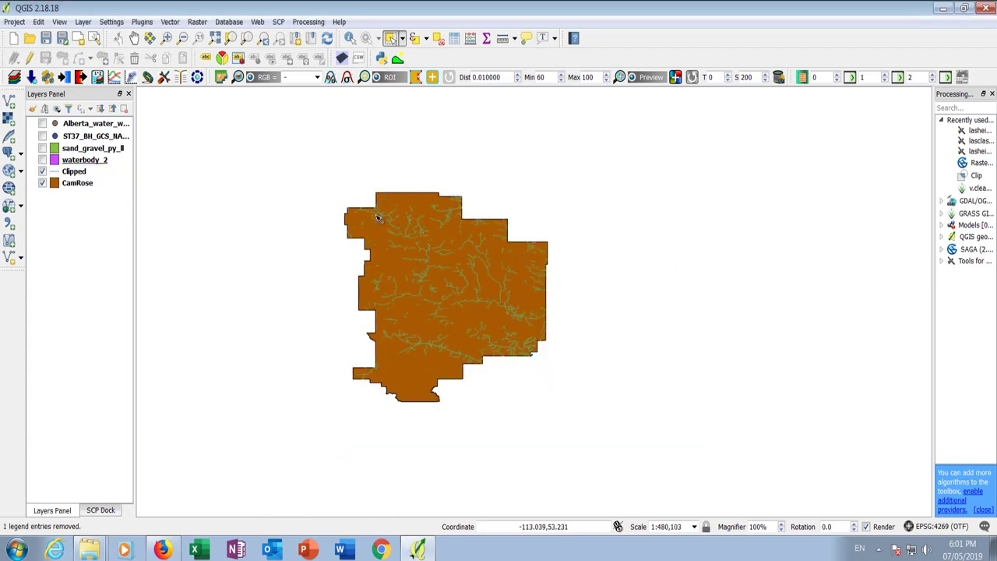
right_click(83, 171)
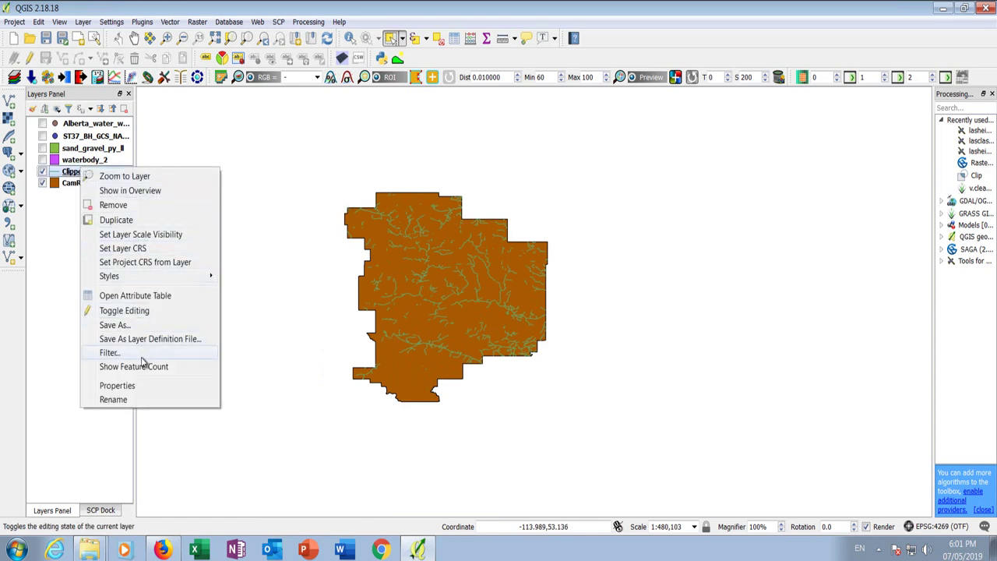
click(113, 400)
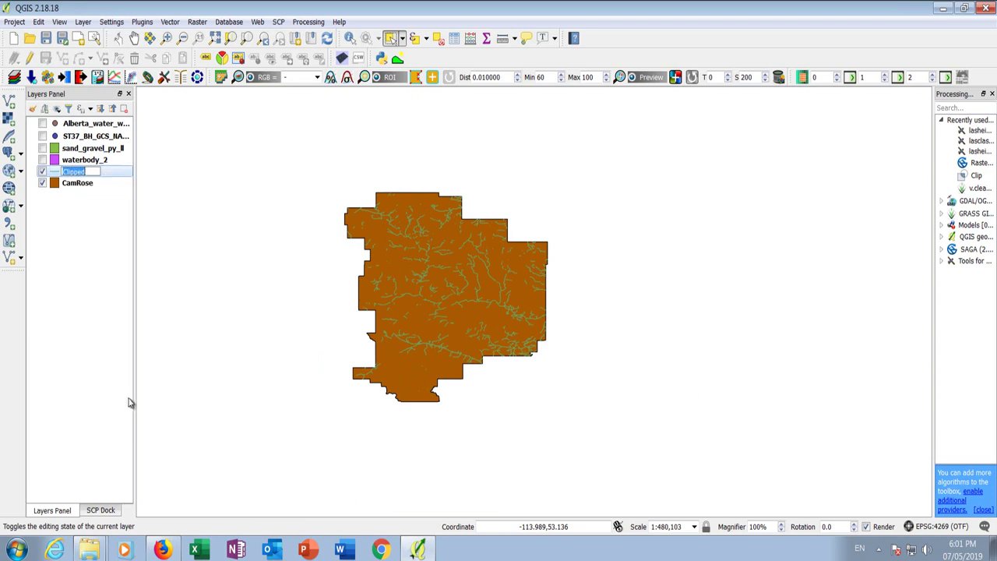
text(watercou)
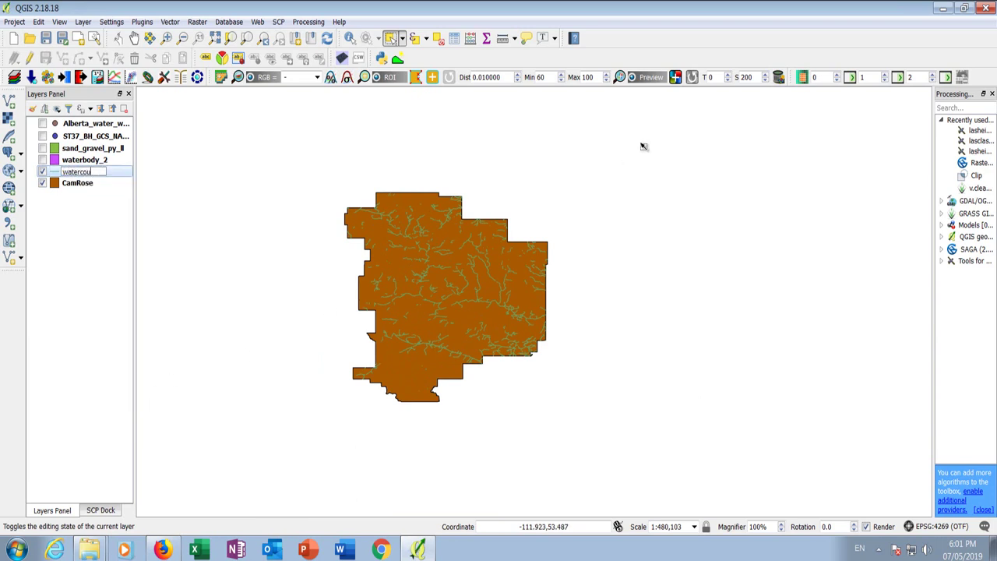
text(se)
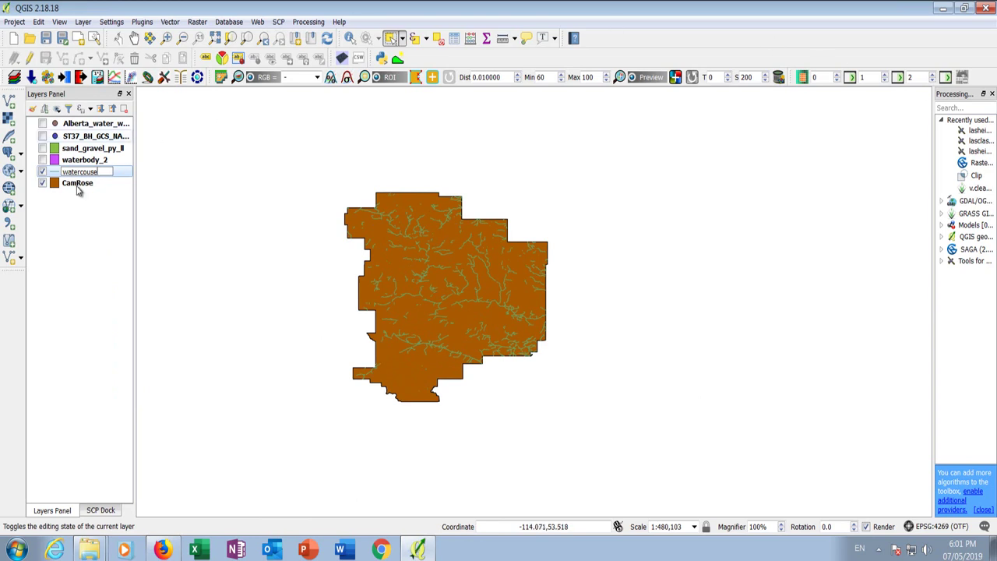
click(105, 285)
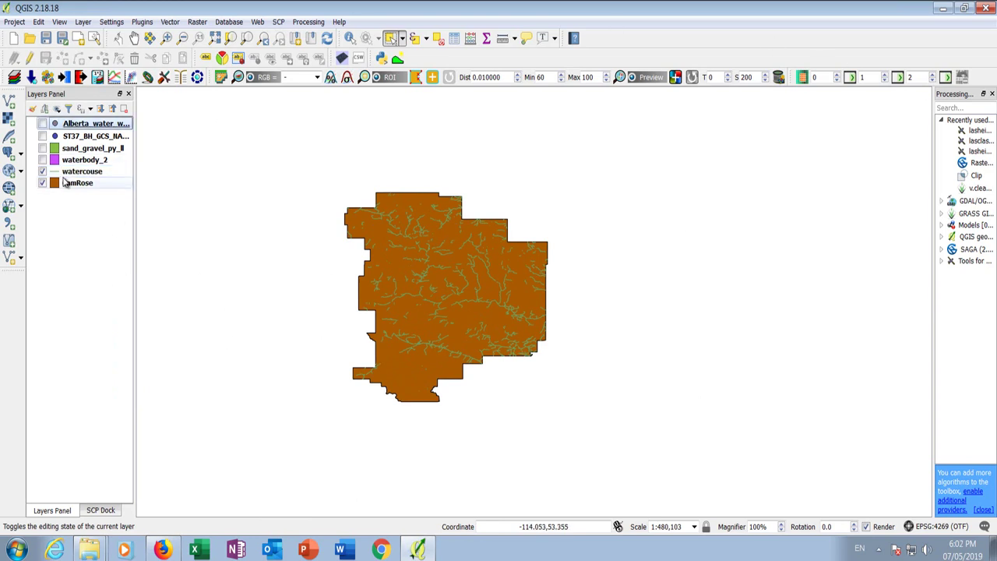
Set the ST37_BH borehole layer's CRS to NAD83.
click(81, 162)
key(Up)
key(Up)
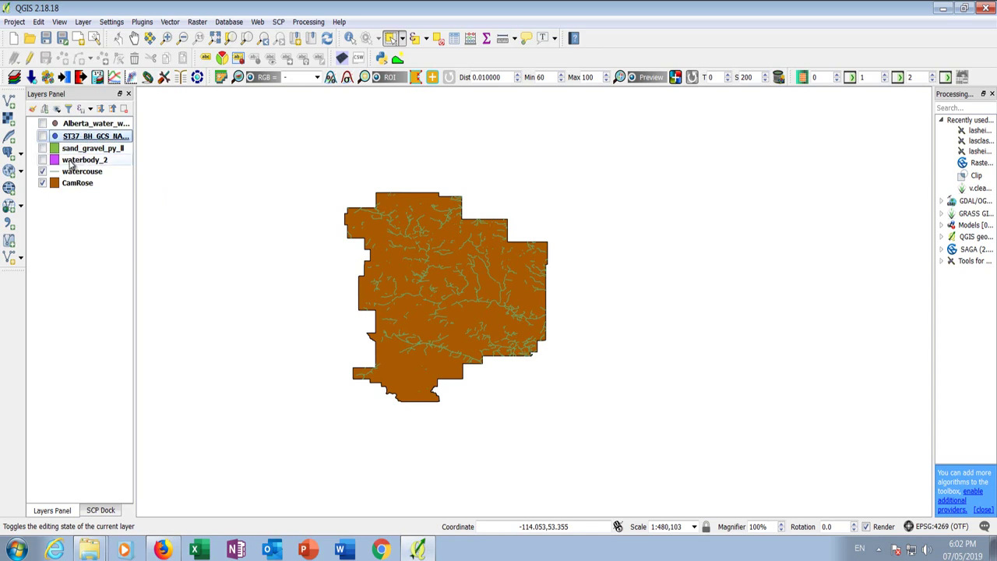
right_click(97, 126)
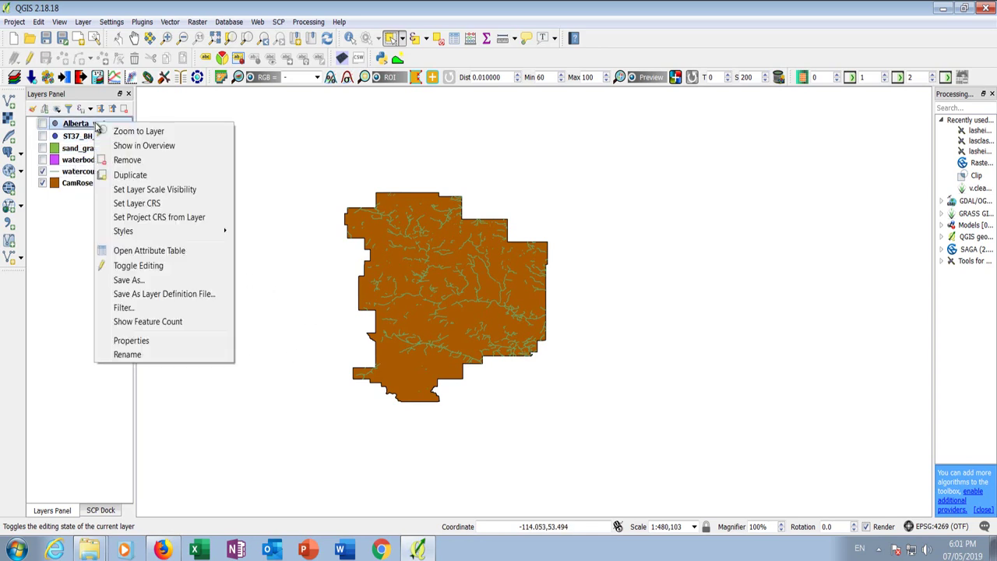
click(74, 137)
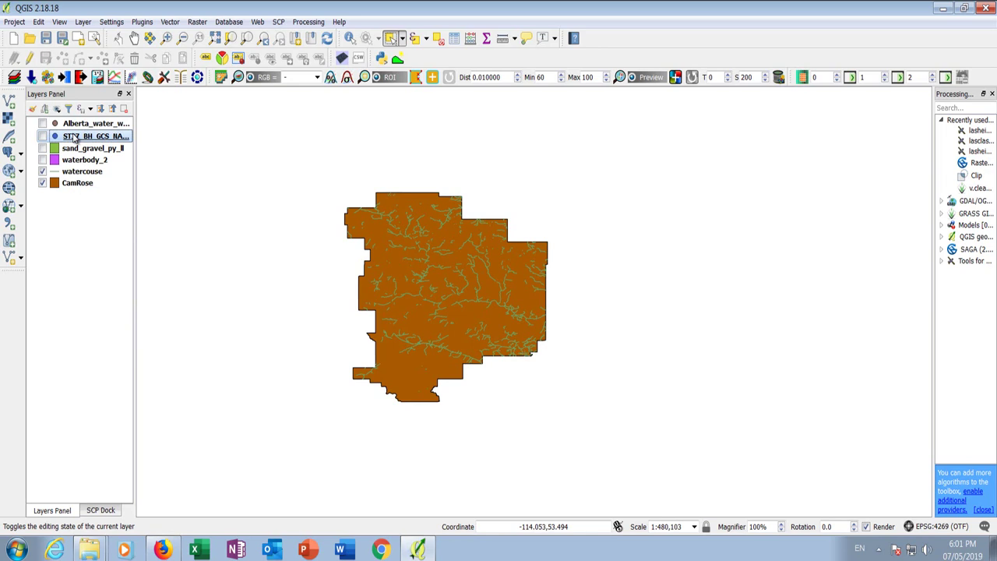
right_click(74, 138)
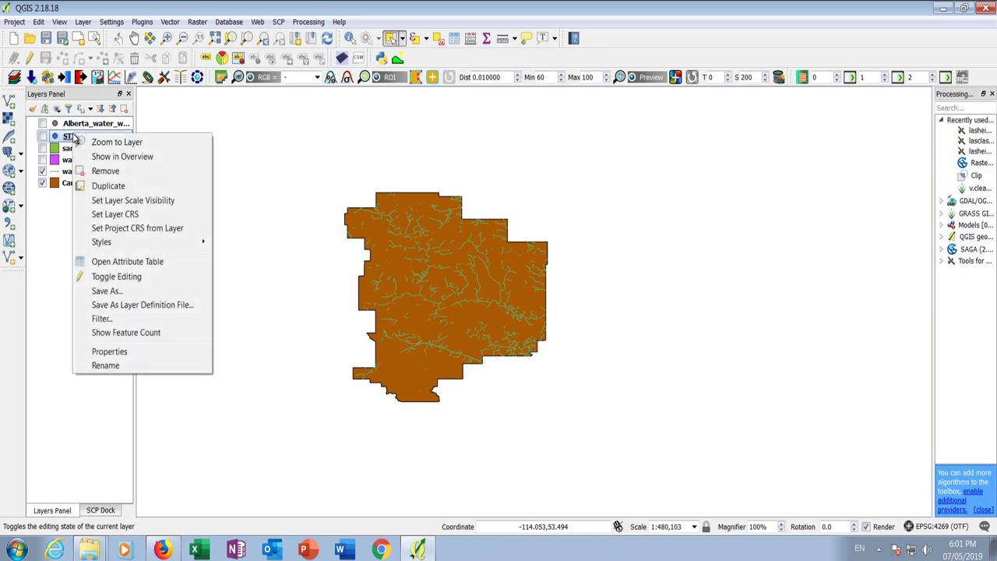
click(117, 214)
drag(428, 342, 399, 345)
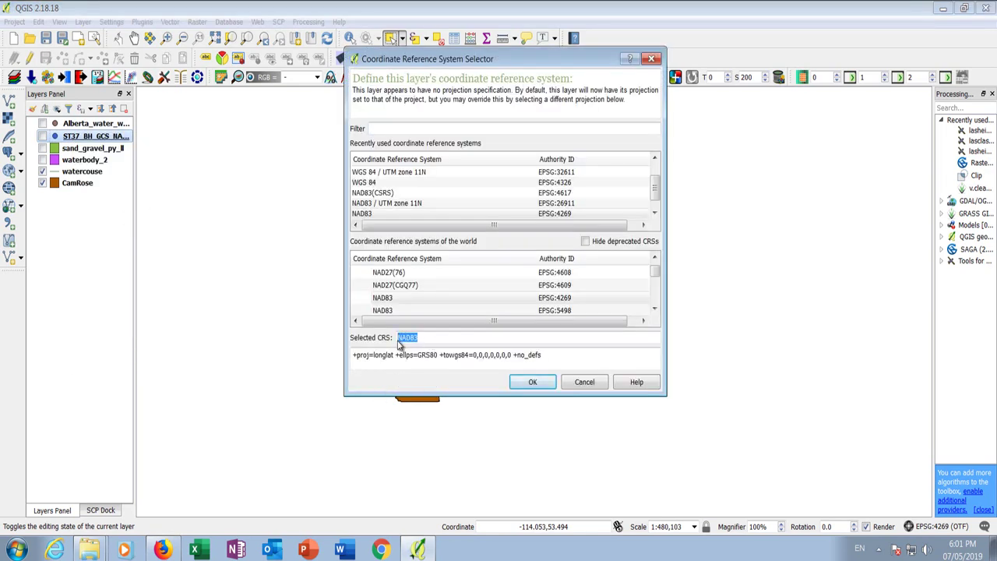
click(532, 382)
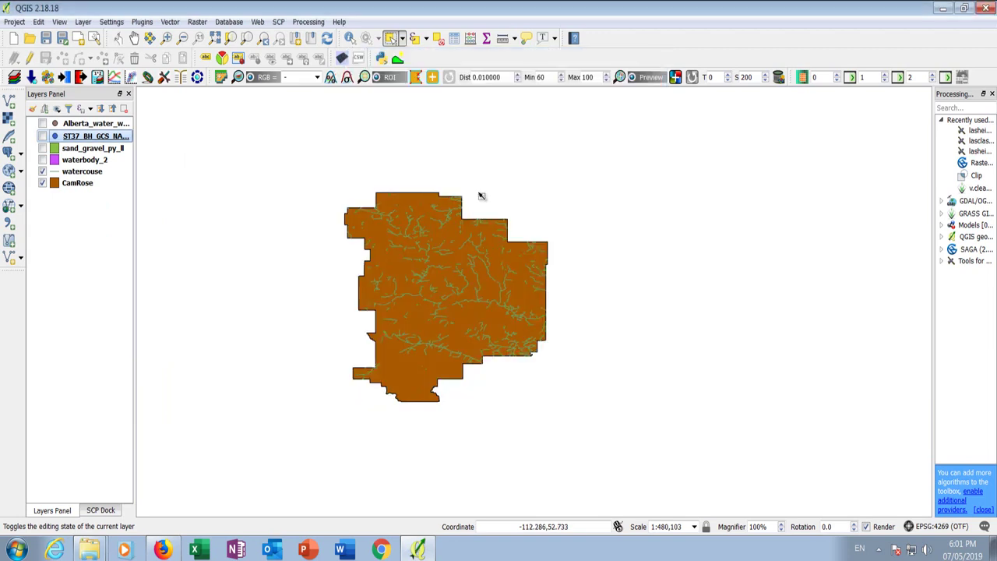
Open Set Layer CRS for Alberta_water_wells with WGS 84 / UTM zone 12N highlighted.
click(104, 124)
right_click(104, 124)
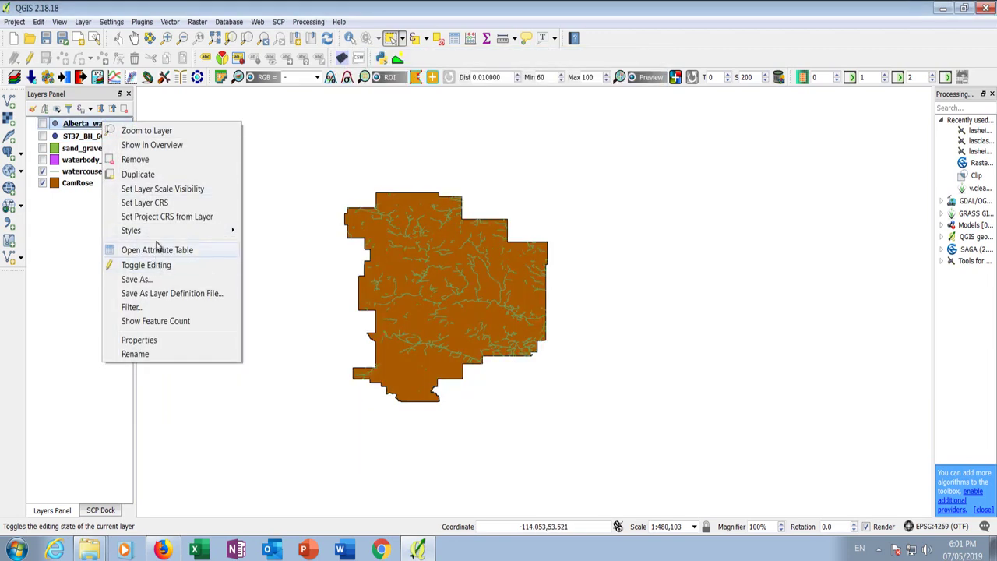
click(148, 203)
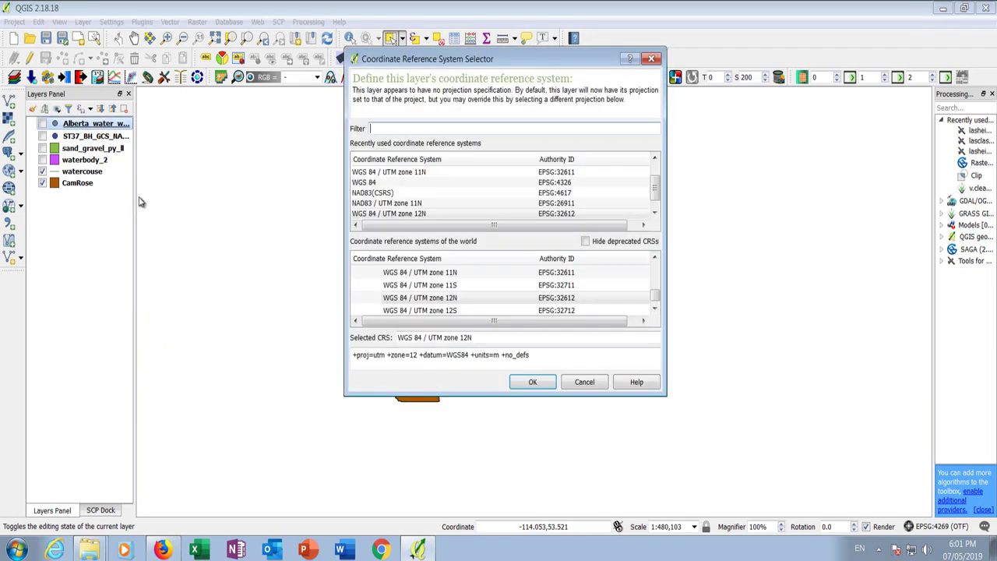
drag(475, 343, 396, 348)
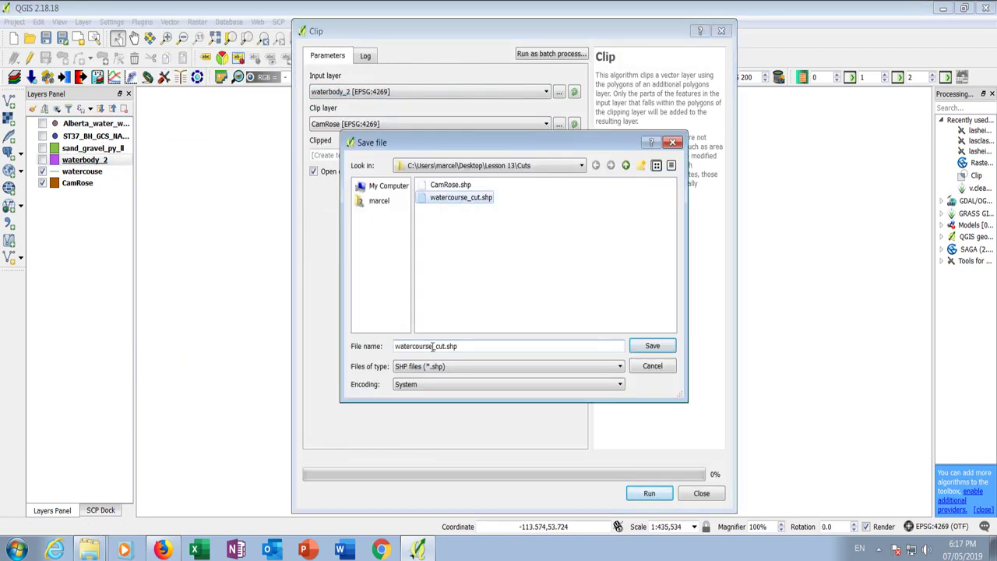
Save and run the waterbodies clip, remove the original, and rename the result Waterbodies.
text(ies)
click(653, 348)
key(Return)
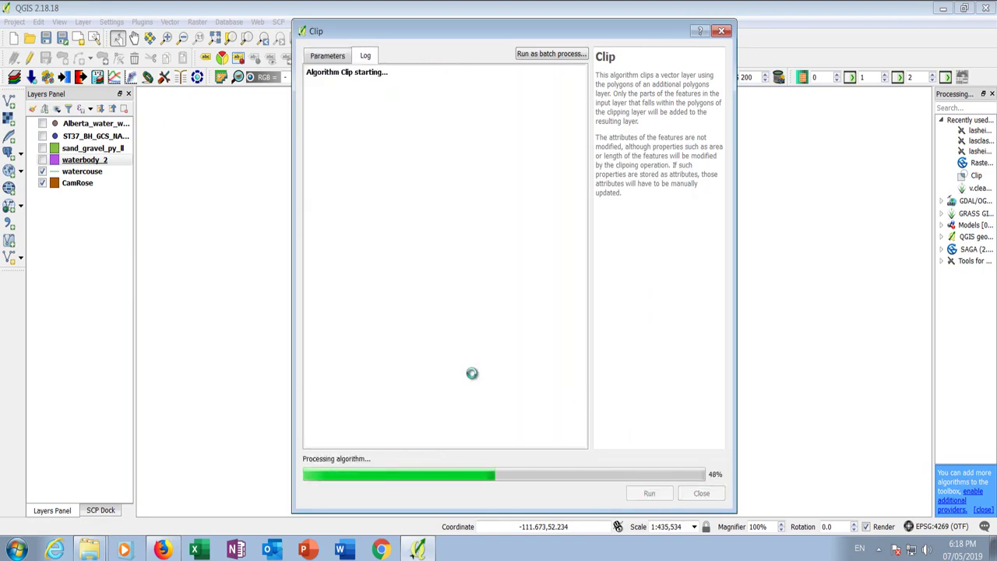
key(ctrl+d)
click(473, 291)
key(F2)
text(Waterb)
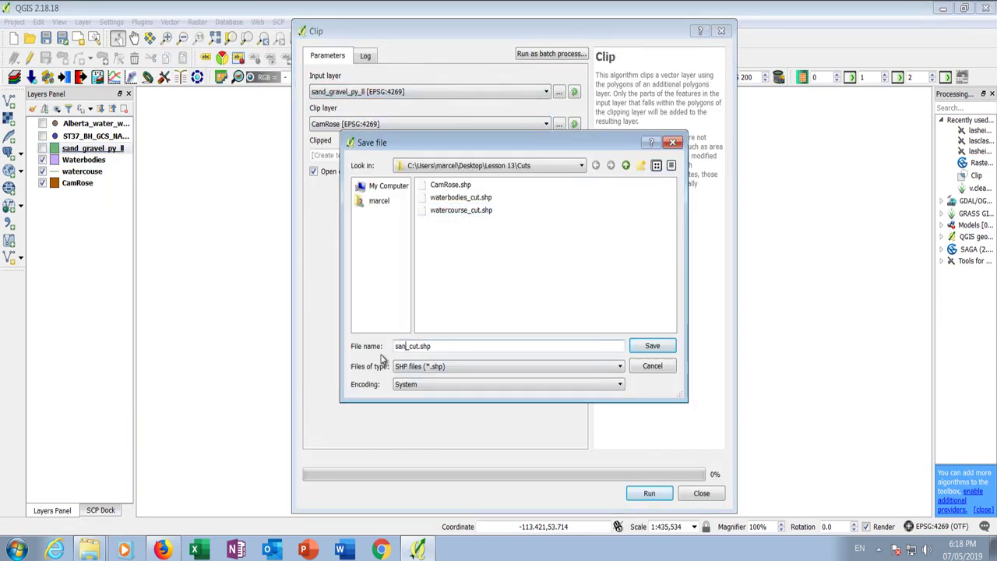
Replace the original sand and gravel layer with its clip, renamed Sand&gravel.
text(&gravel_cut.shp)
click(653, 347)
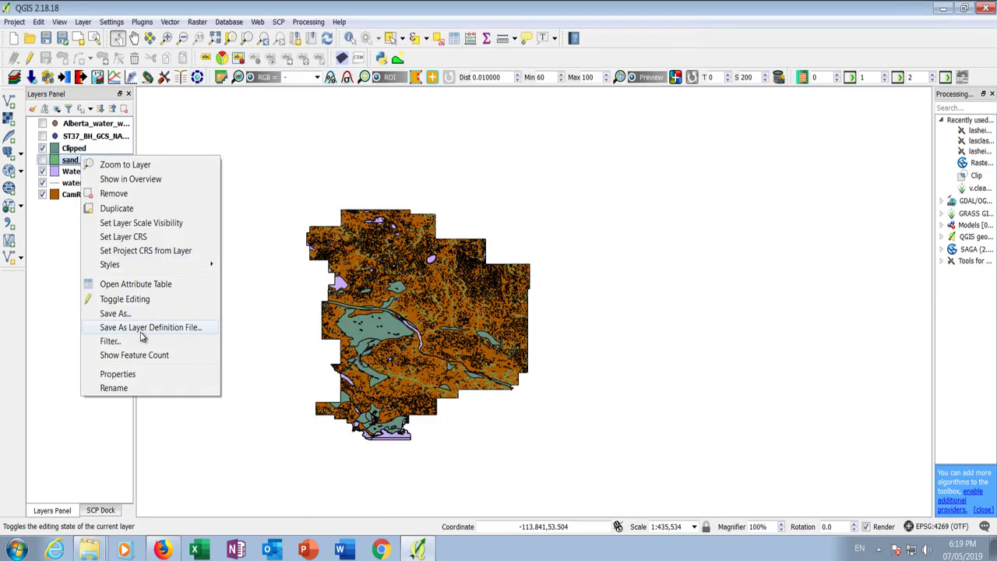
click(117, 387)
text(Sand&gravel)
key(Return)
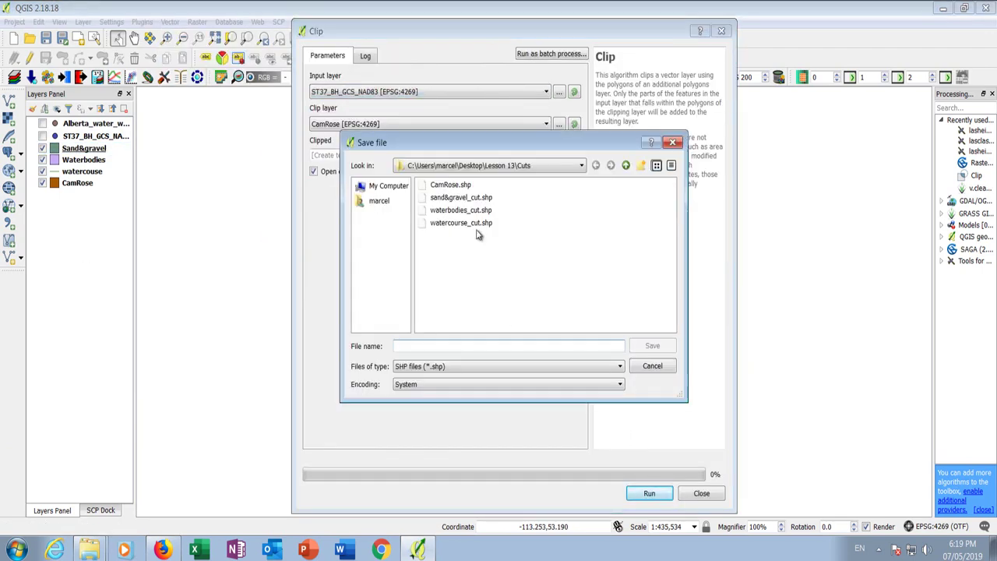
Clip the water wells to CamRose as wells_cl and rename the result WellsO&G.
text(wells_cl)
click(652, 345)
click(649, 493)
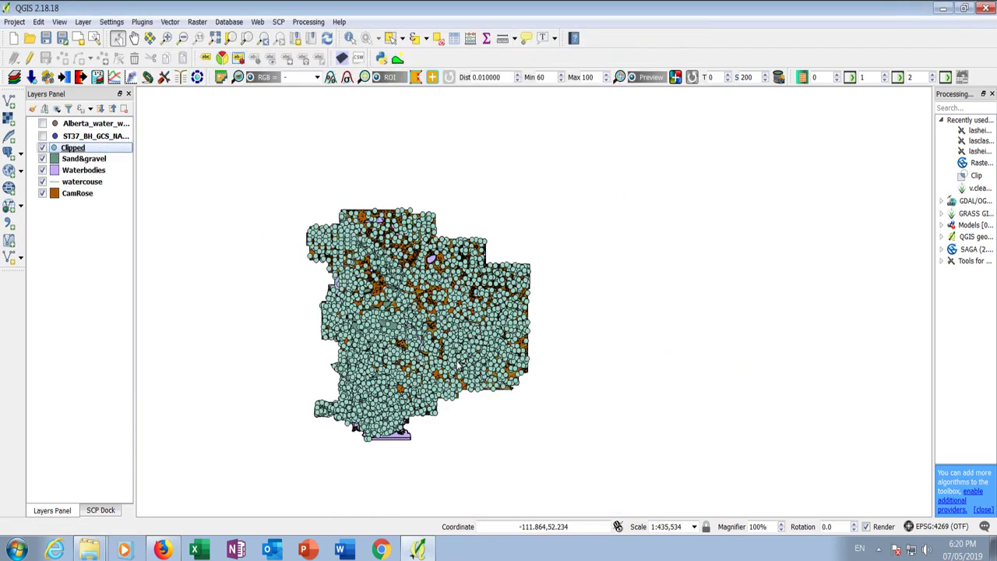
text(WellsO&G)
key(Return)
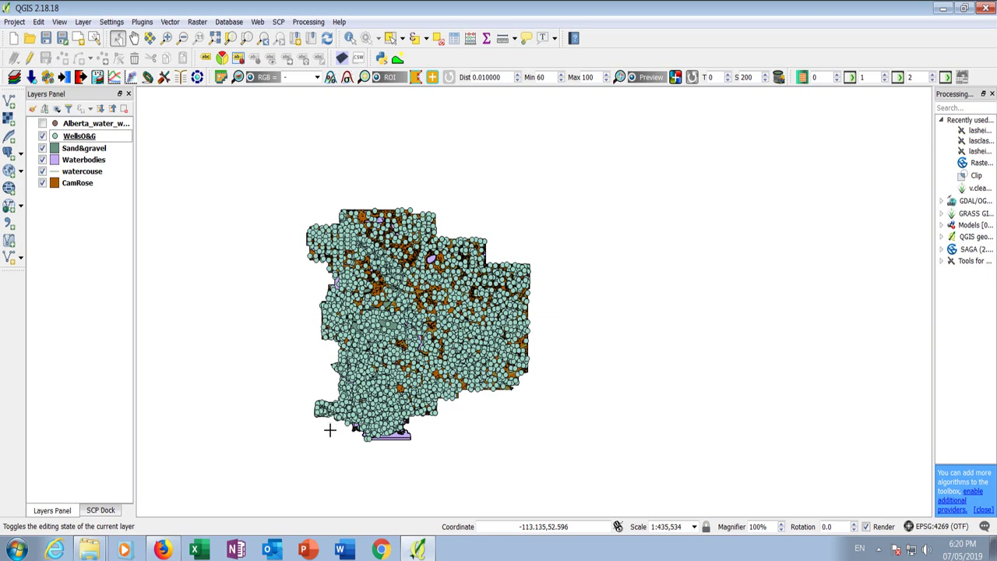
click(42, 171)
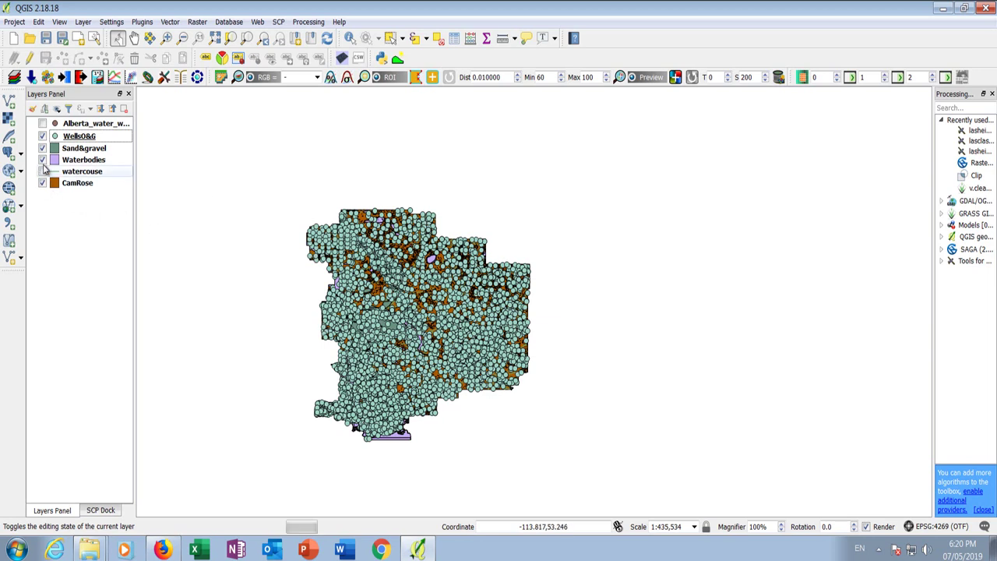
click(43, 159)
click(43, 148)
click(43, 135)
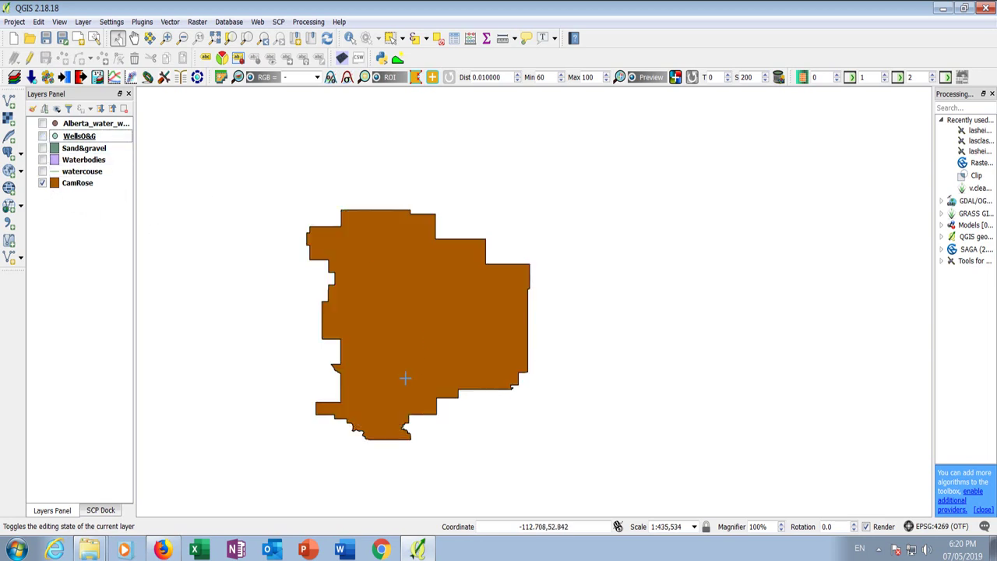
click(43, 123)
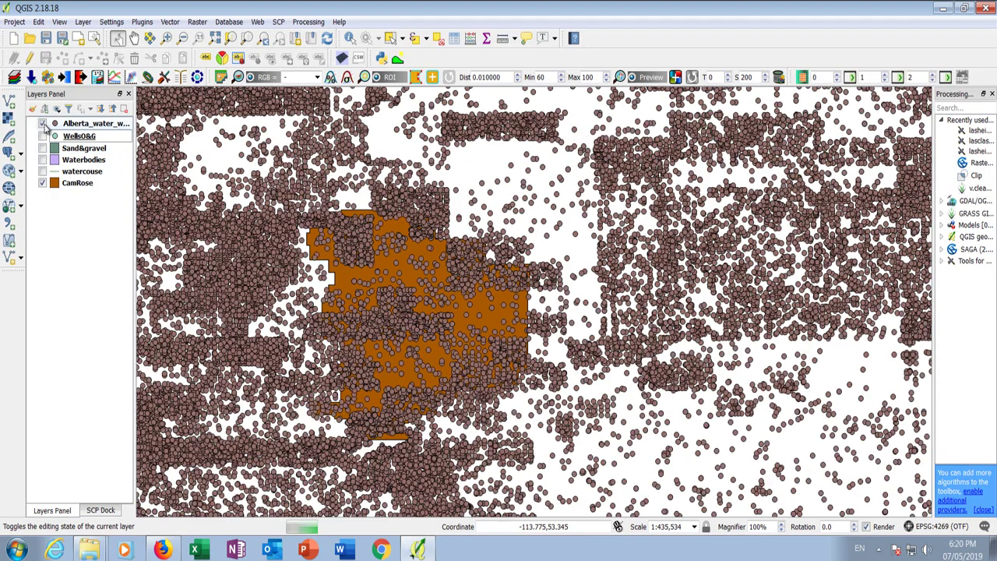
click(43, 123)
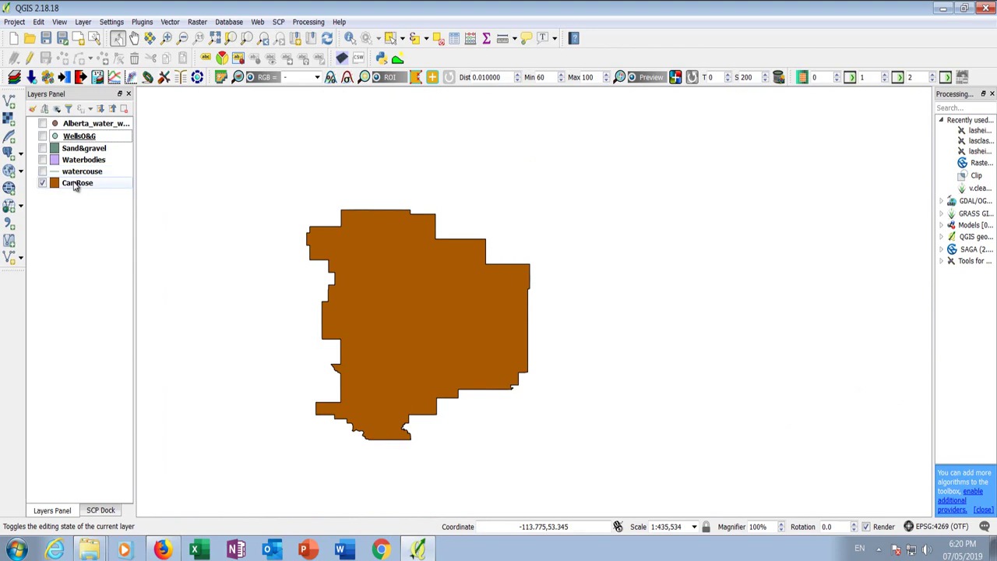
click(68, 126)
click(43, 125)
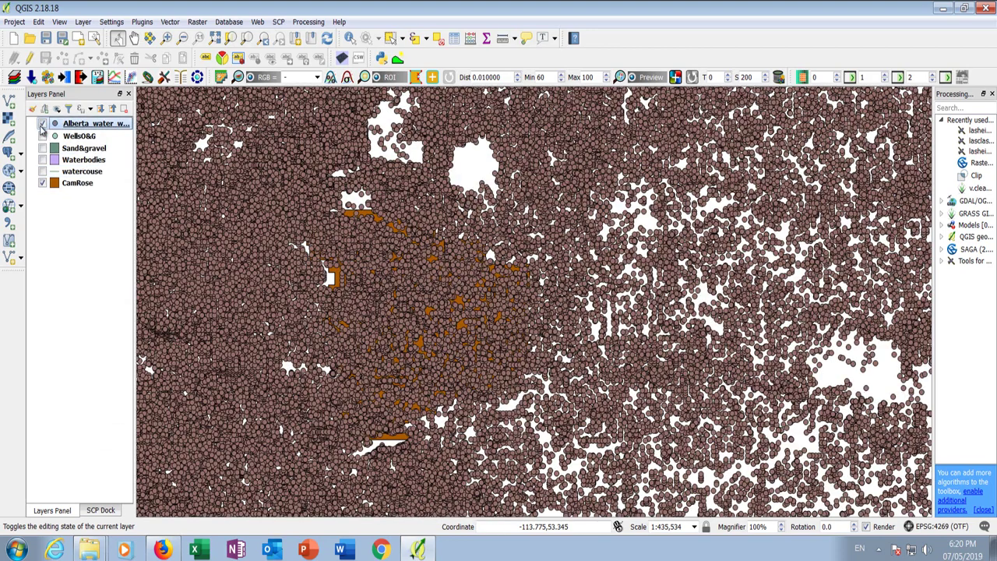
click(42, 125)
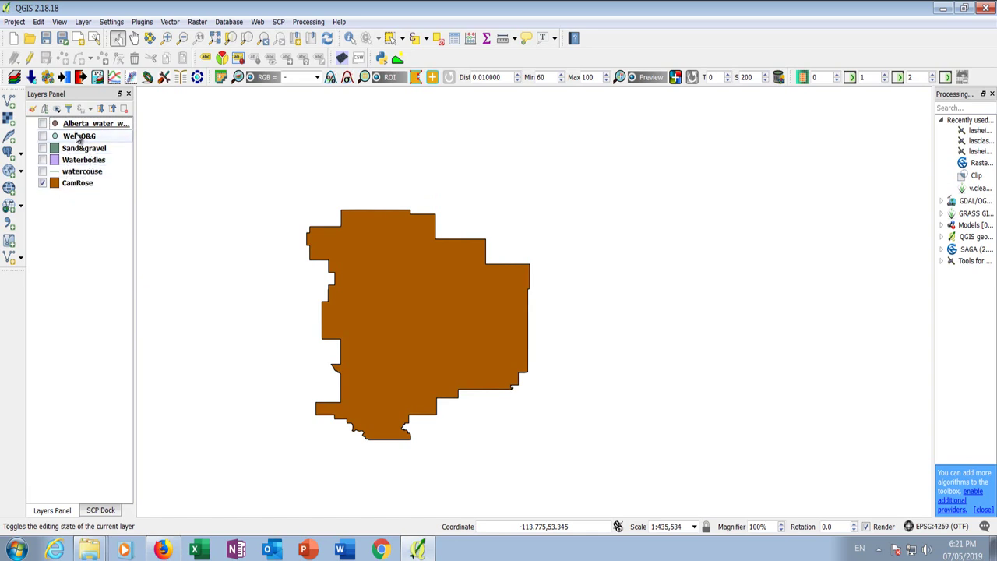
click(42, 170)
click(42, 159)
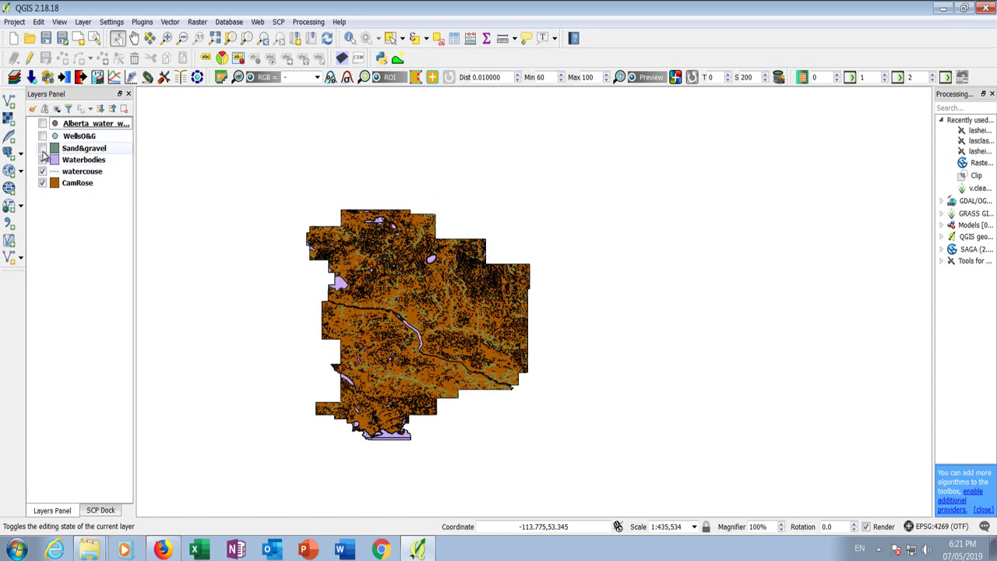
click(42, 148)
click(43, 135)
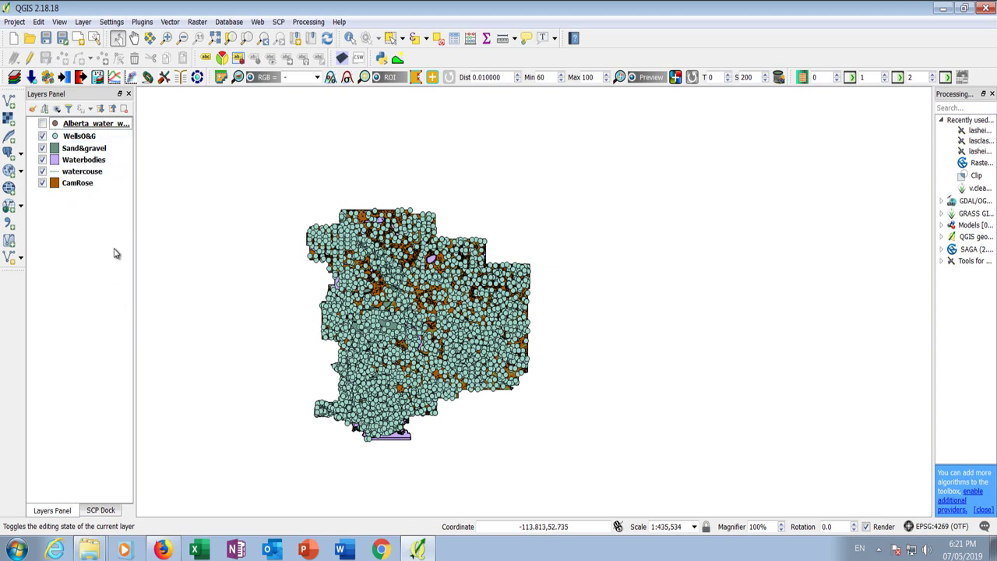
click(78, 184)
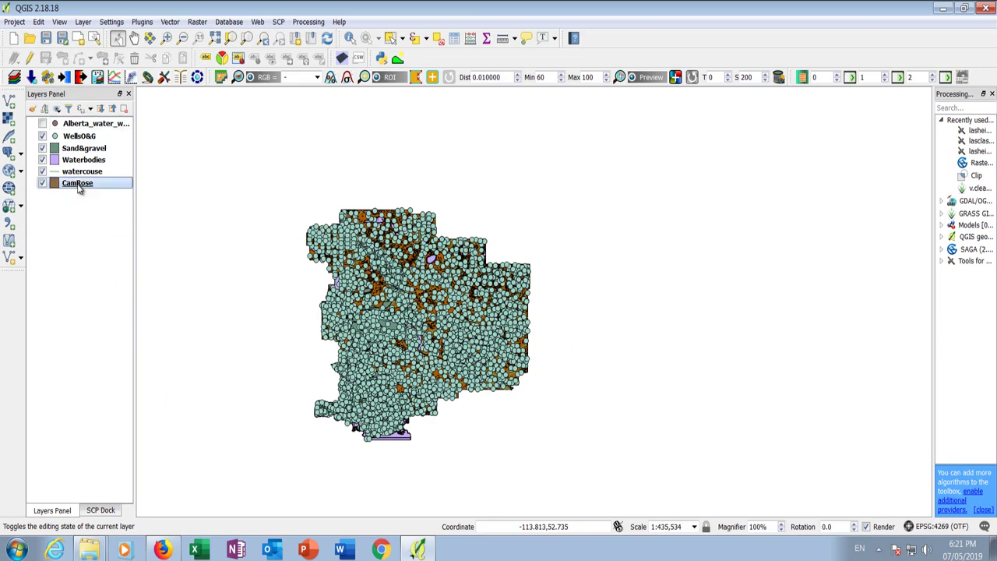
Start a Save As export of CamRose and browse to the Lesson 13 folder.
right_click(78, 187)
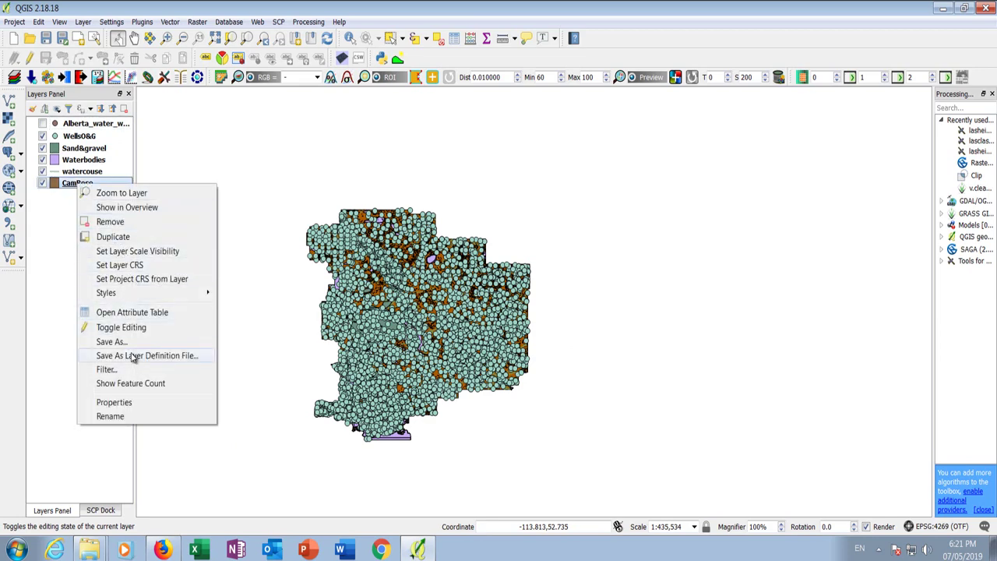
click(123, 343)
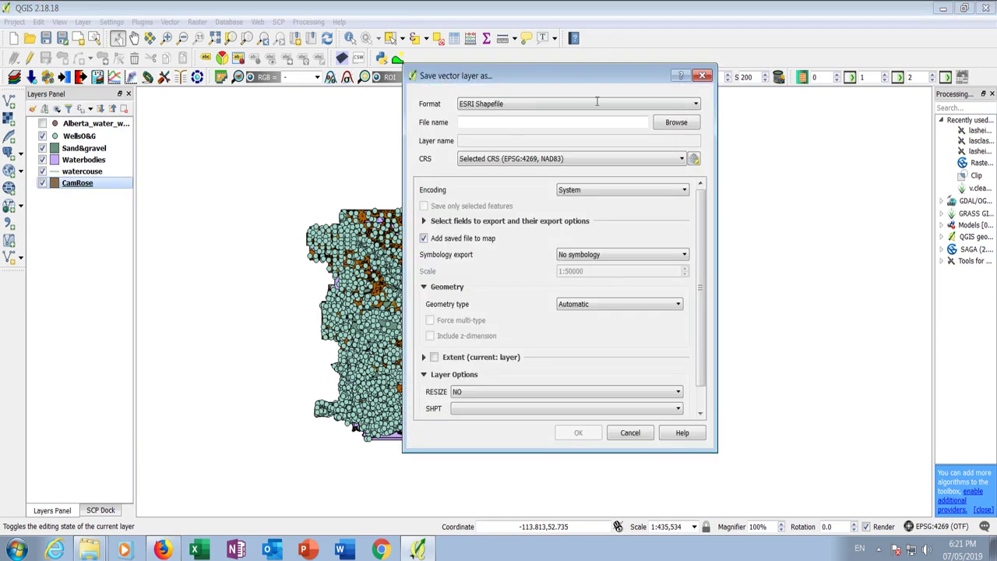
click(676, 123)
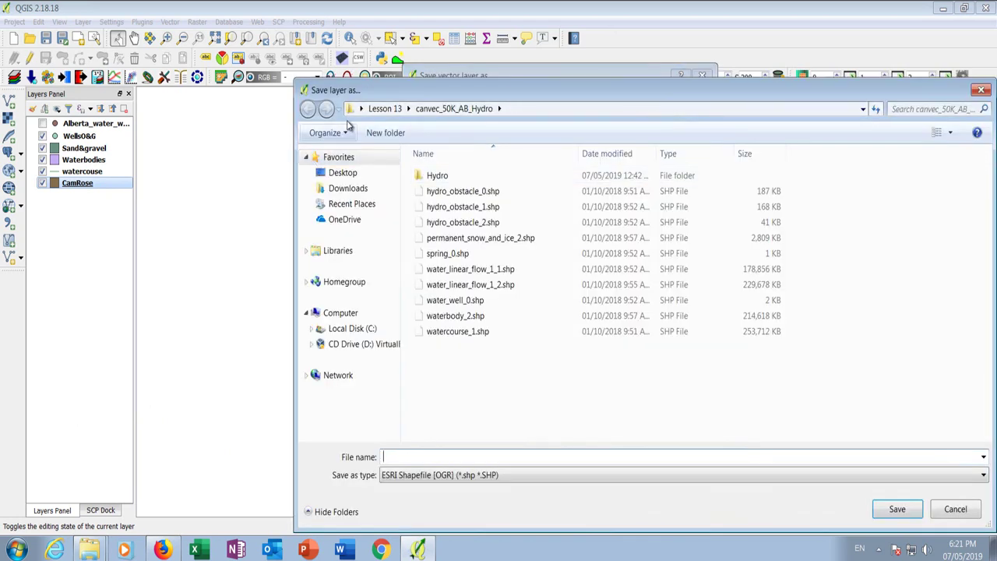
click(385, 108)
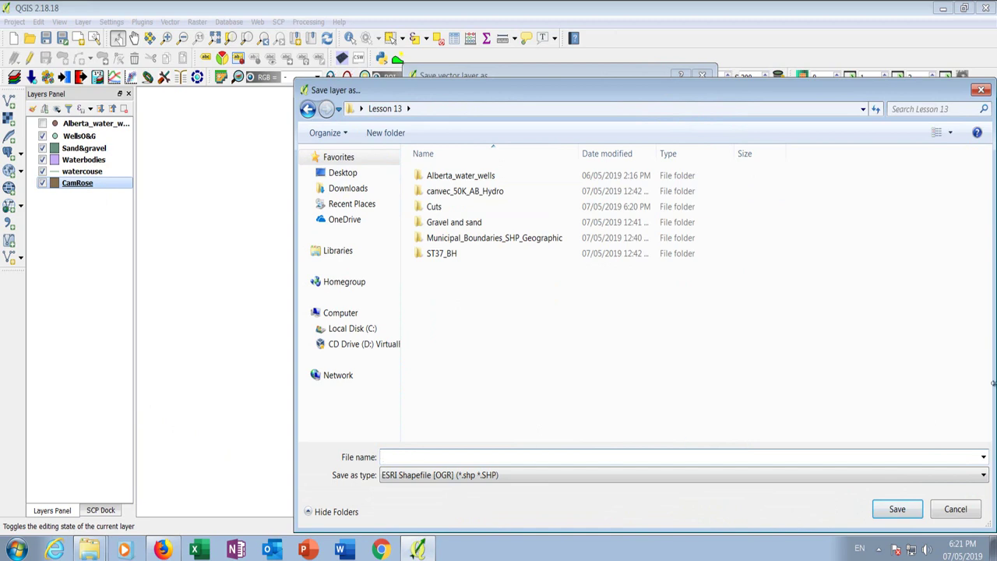
text(Datum84_UTM_Zone)
Create a new folder in Lesson 13 and copy the name Datum84_UTM_Zone_12N.
right_click(461, 353)
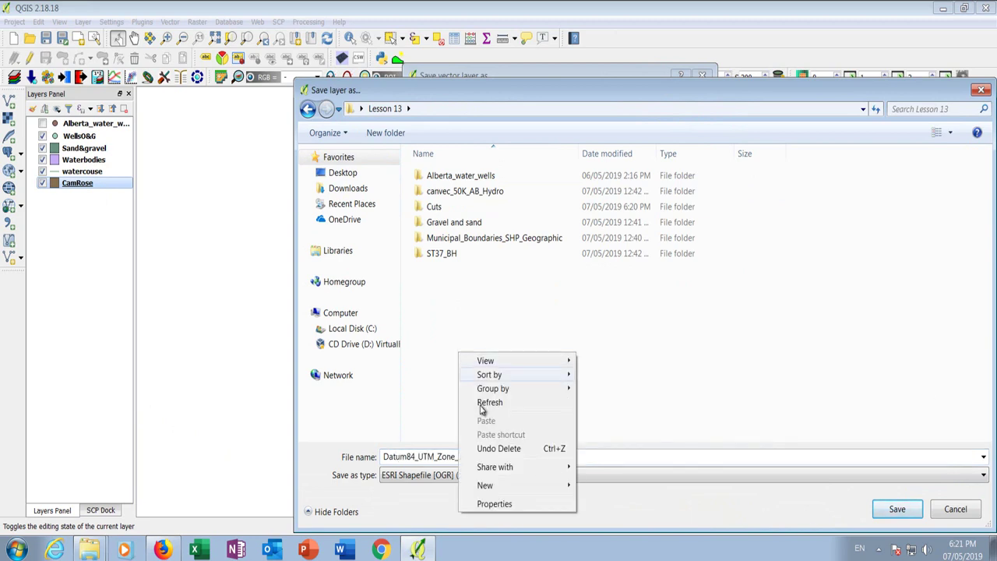
mouse_move(517, 487)
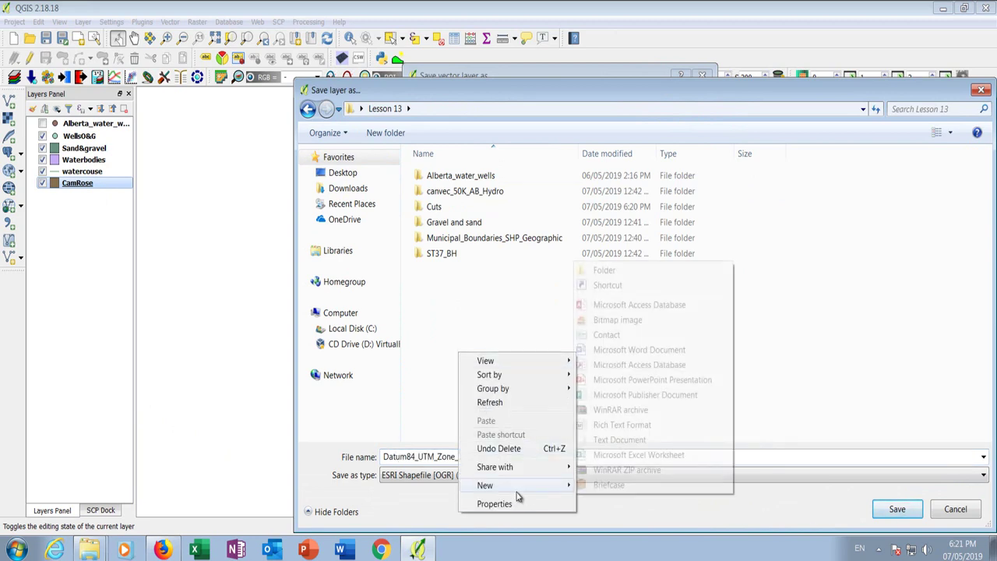
click(598, 270)
key(Return)
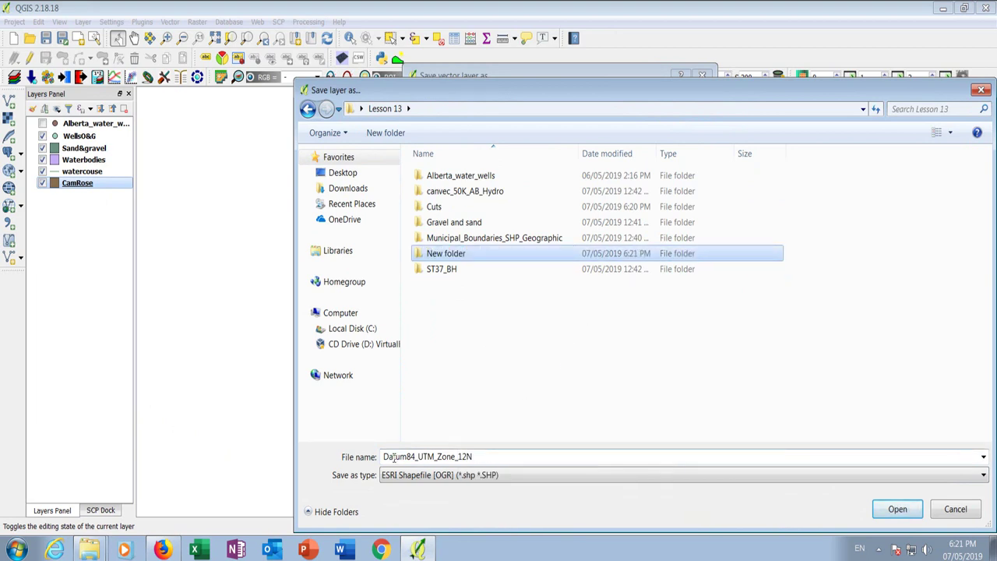
double_click(478, 455)
right_click(427, 463)
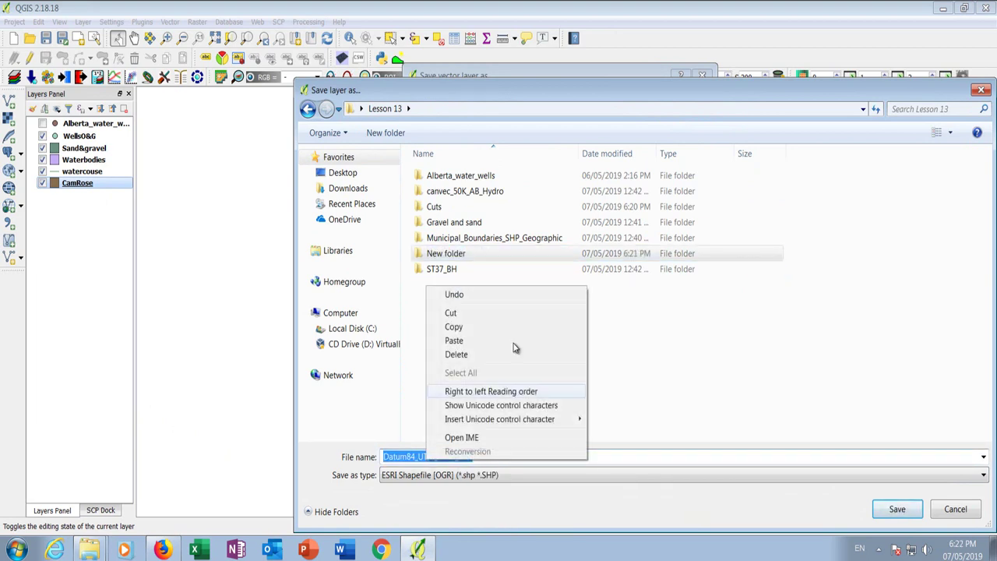
click(459, 327)
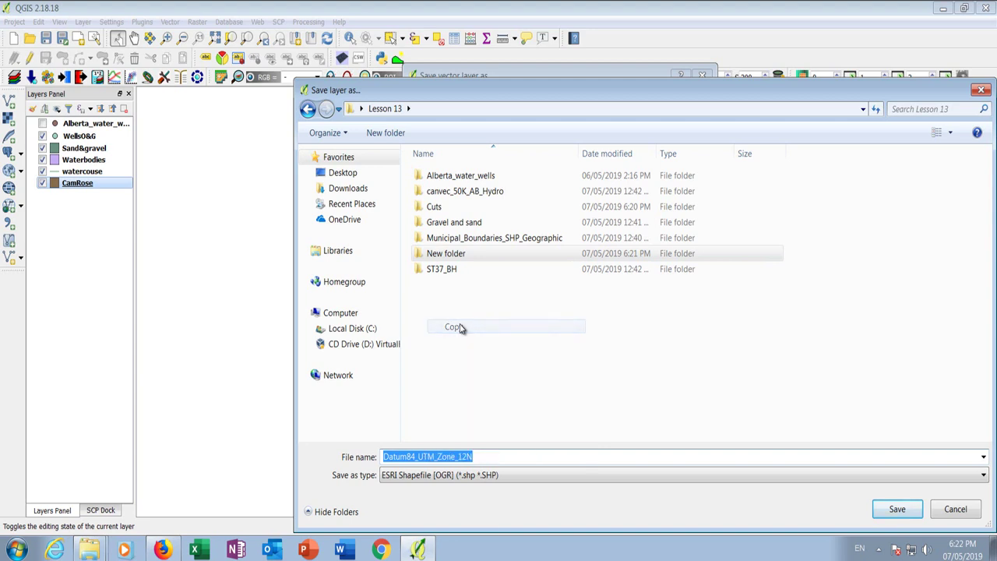
Rename the new folder to Datum84_UTM_Zone_12N and open it.
click(450, 259)
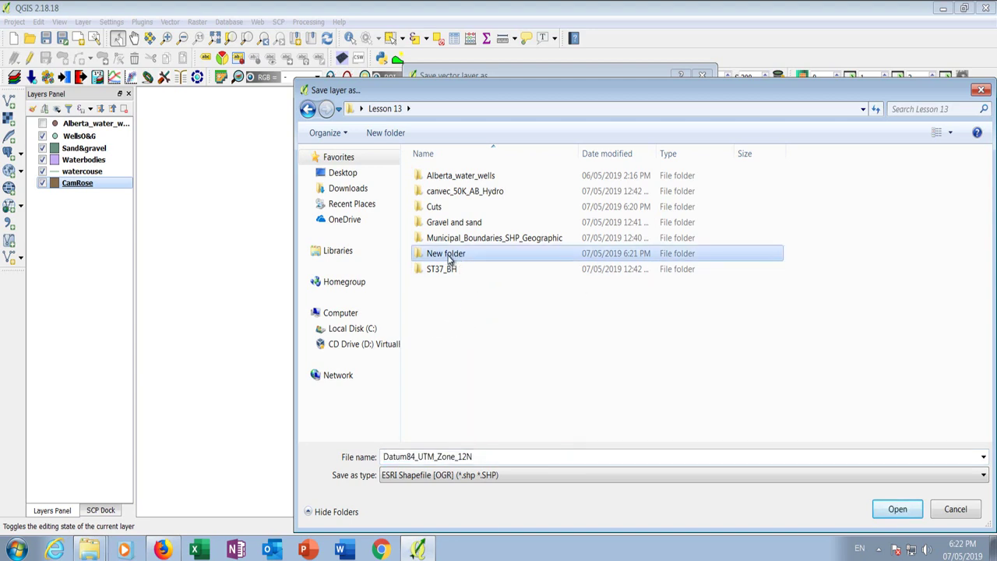
right_click(451, 259)
click(481, 499)
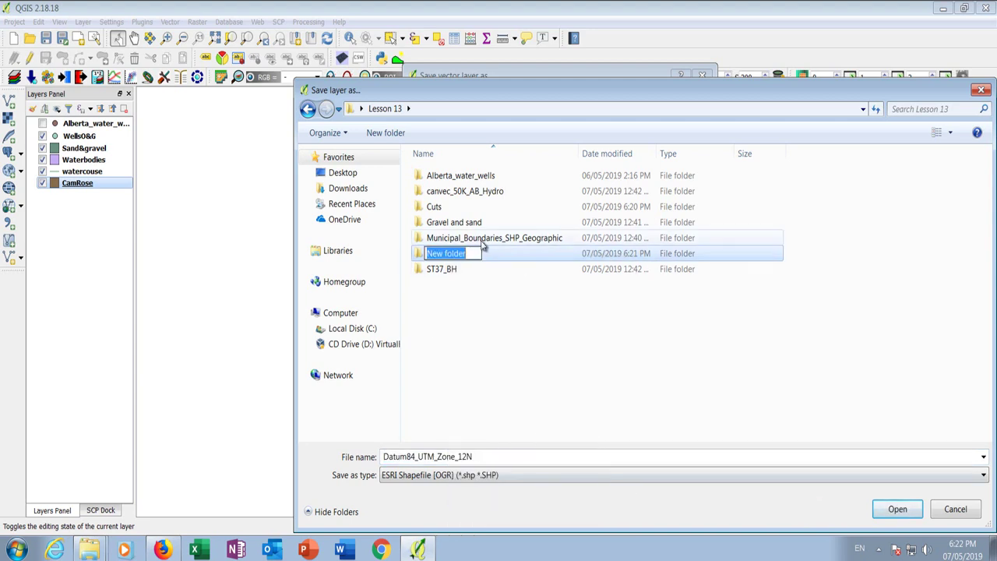
right_click(450, 258)
click(475, 311)
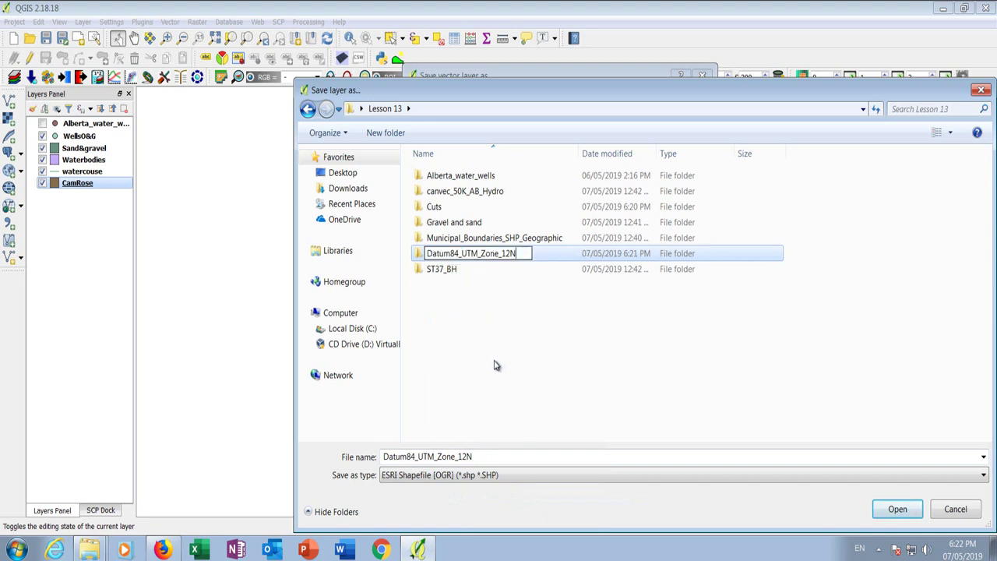
click(507, 343)
double_click(451, 224)
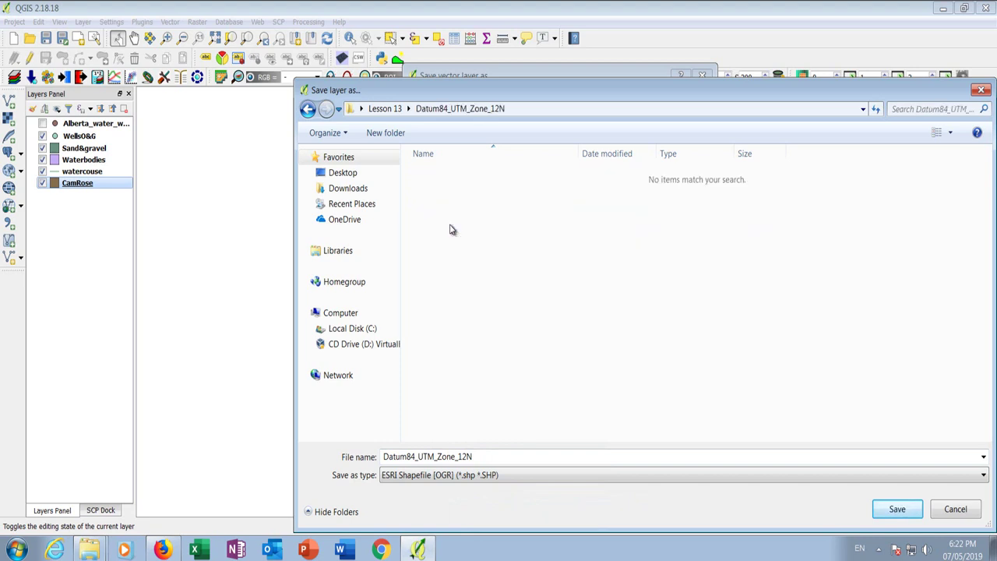
double_click(478, 456)
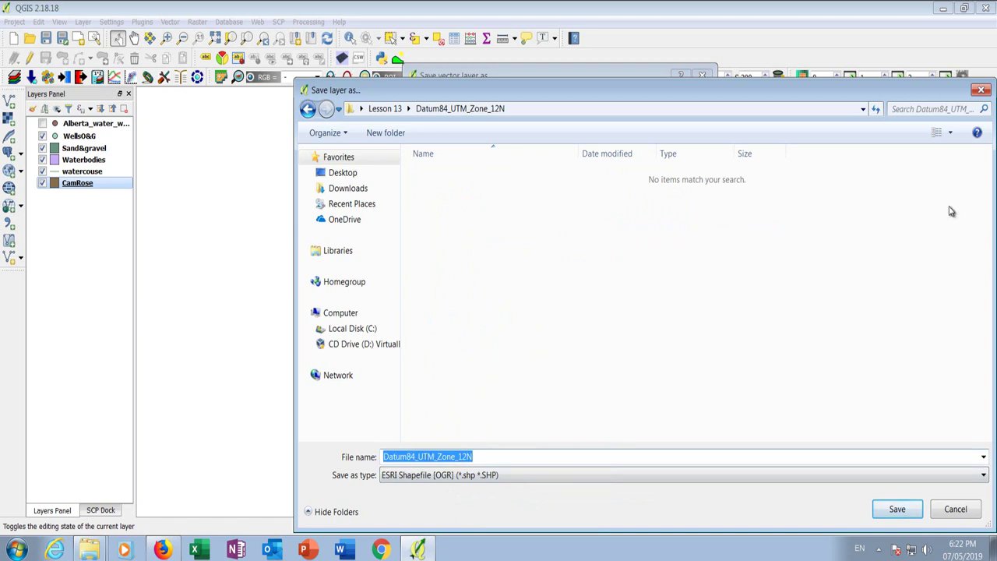
Export as Camrose84_UTM_Zone_12N in EPSG:32612 WGS 84 / UTM zone 12N.
click(407, 457)
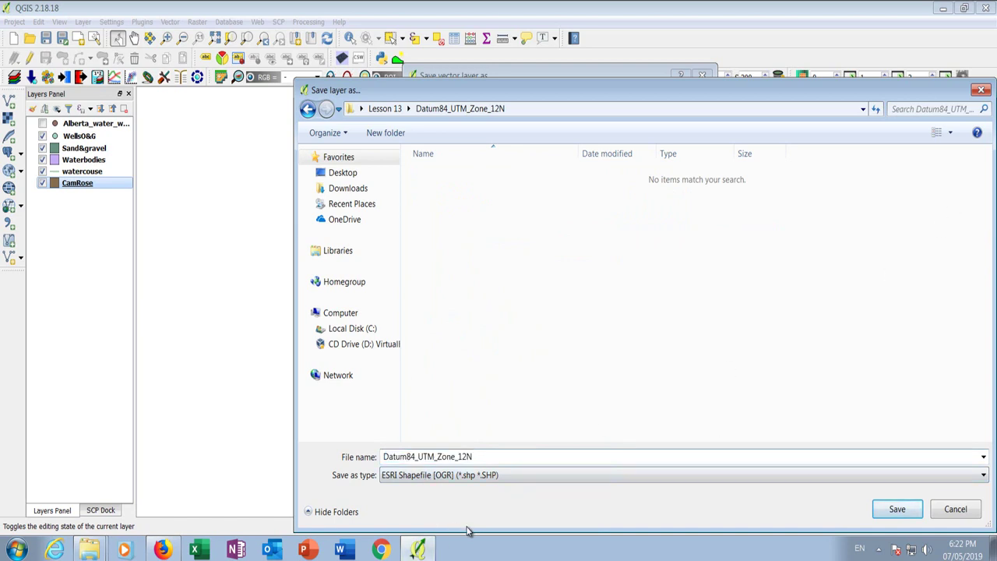
key(BackSpace)
key(BackSpace)
key(BackSpace)
key(BackSpace)
key(BackSpace)
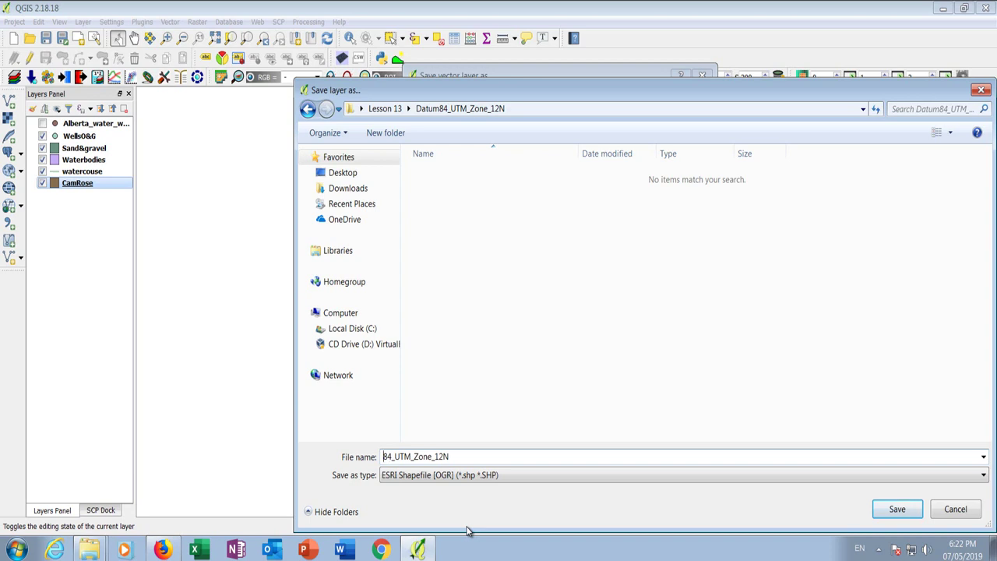
text(Camros)
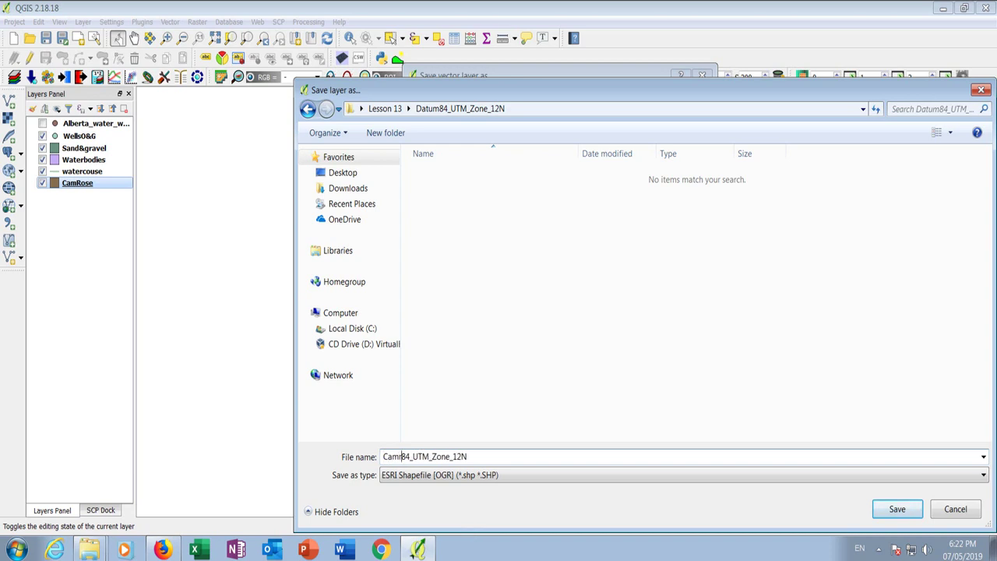
text(e)
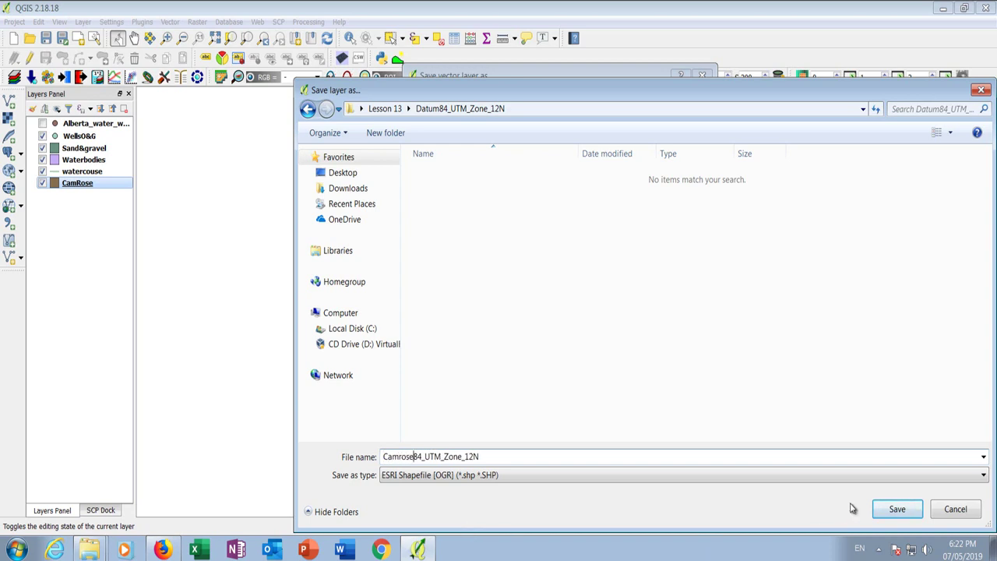
click(897, 508)
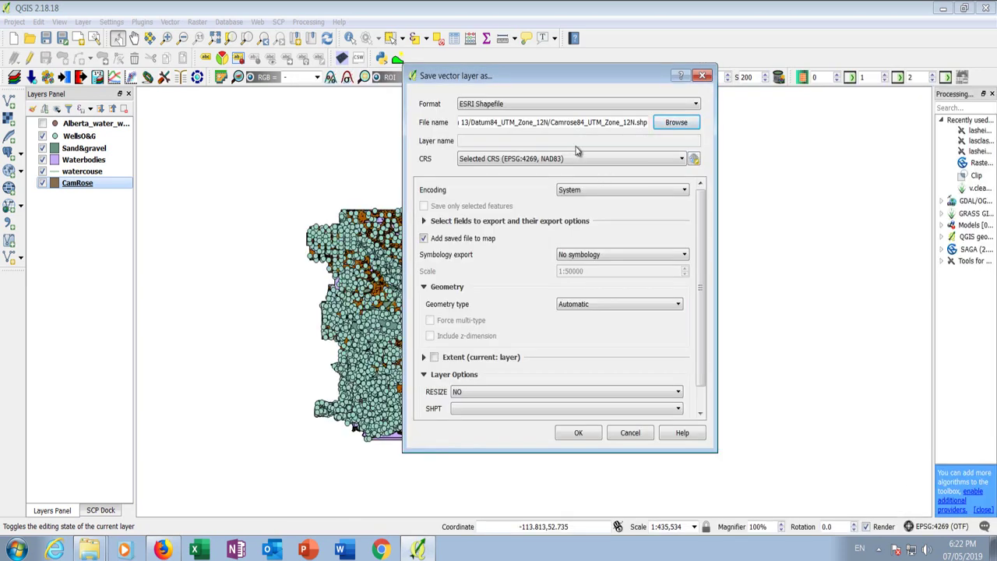
click(558, 160)
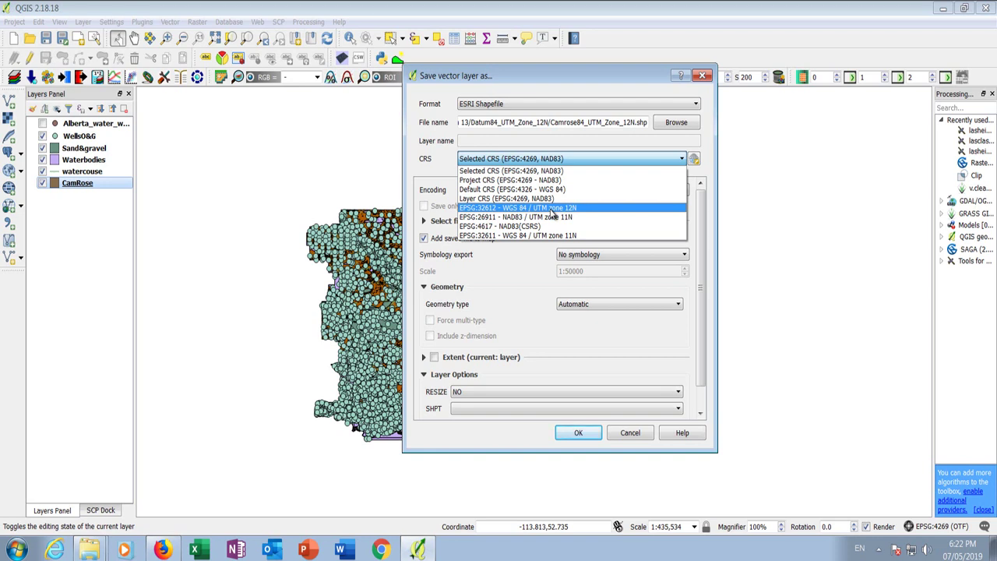
click(552, 209)
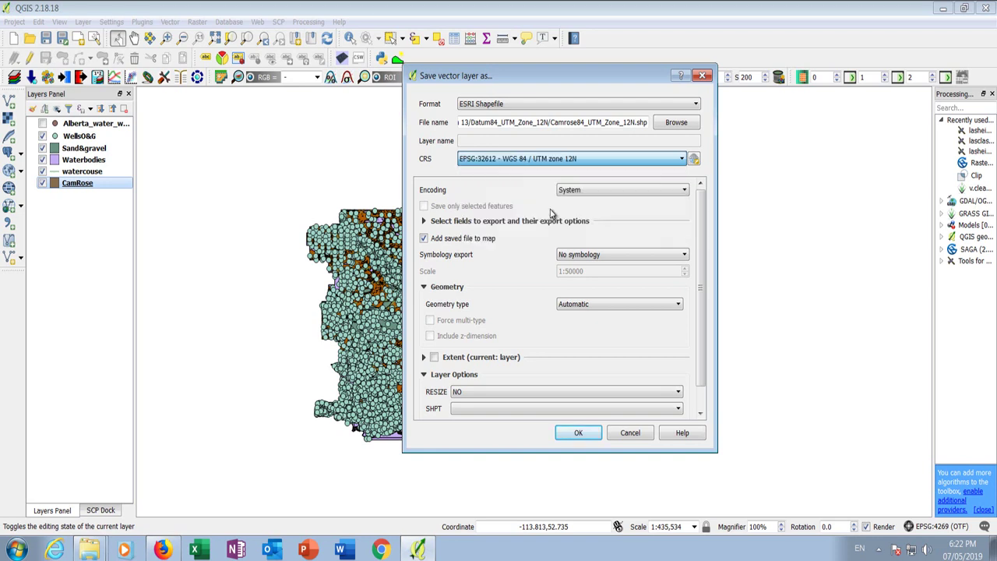
click(578, 433)
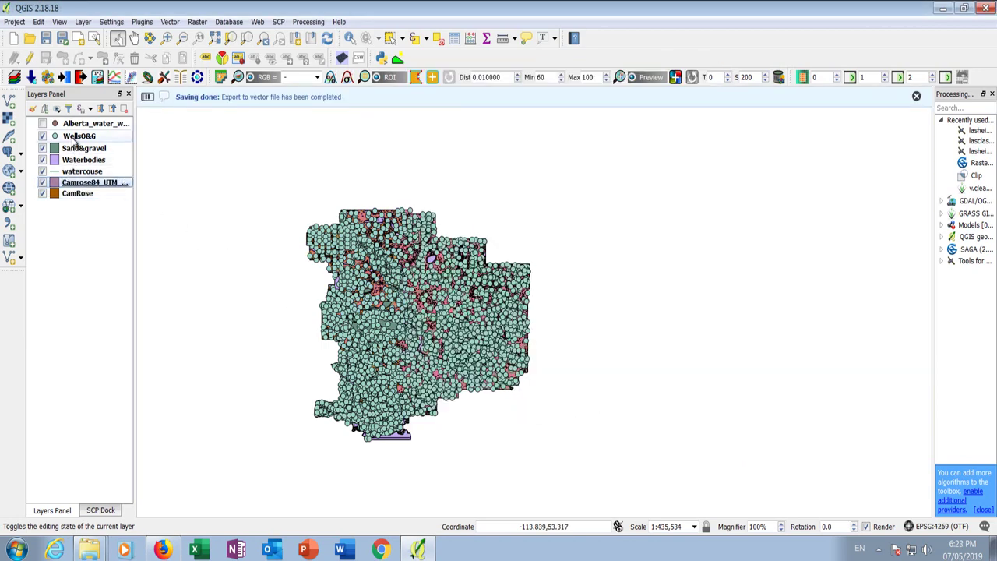
Remove the original CamRose layer from the project.
click(76, 195)
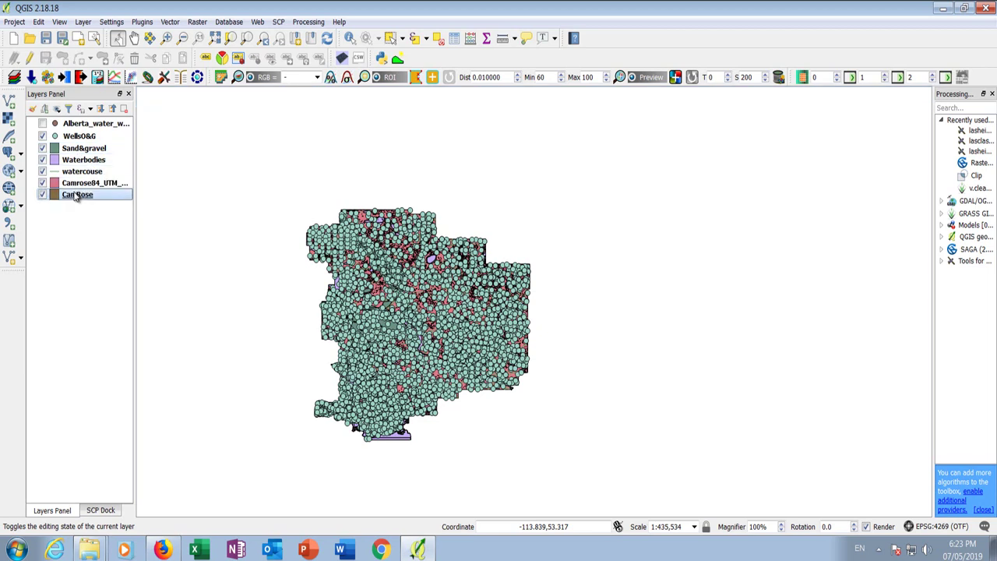
right_click(76, 196)
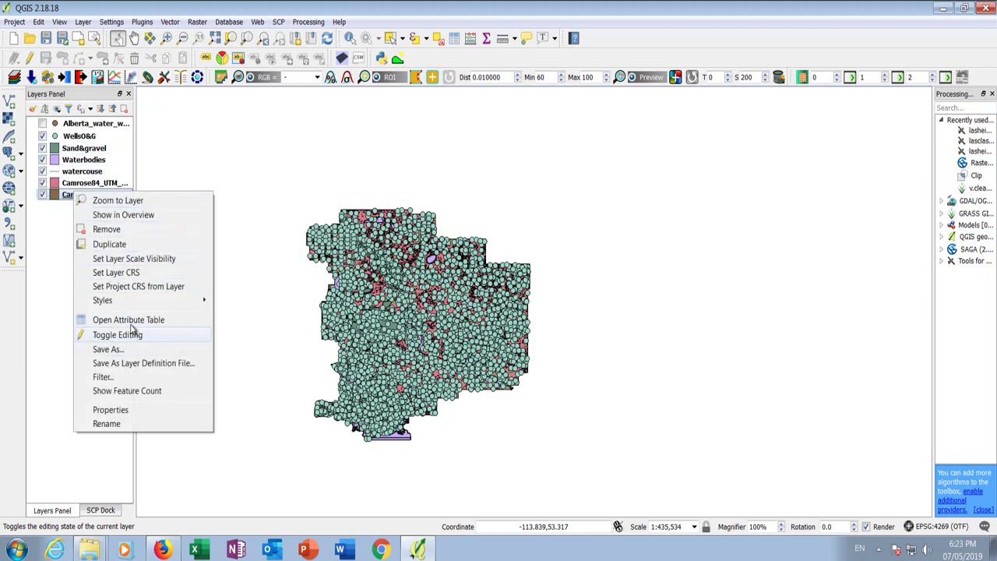
click(109, 229)
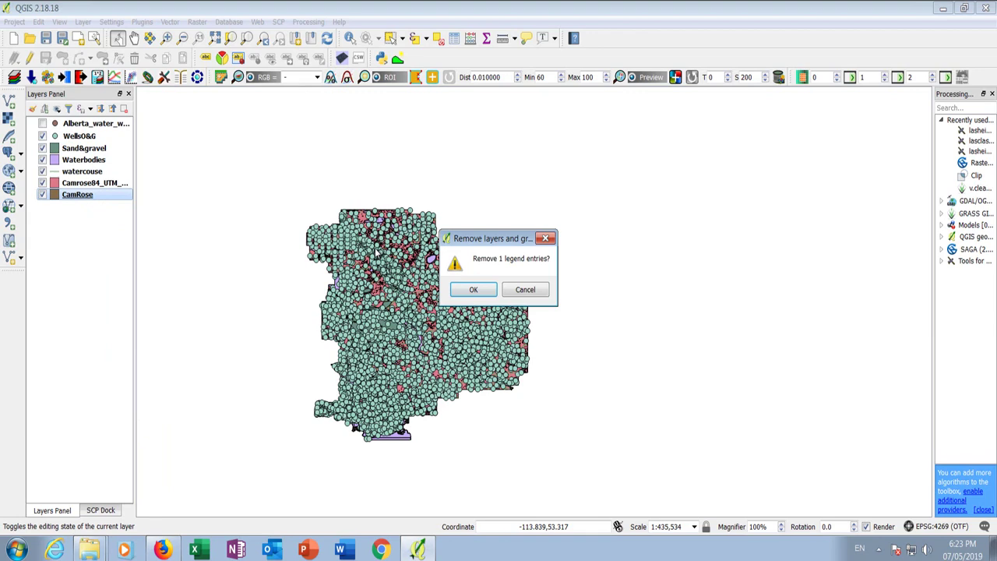
click(470, 288)
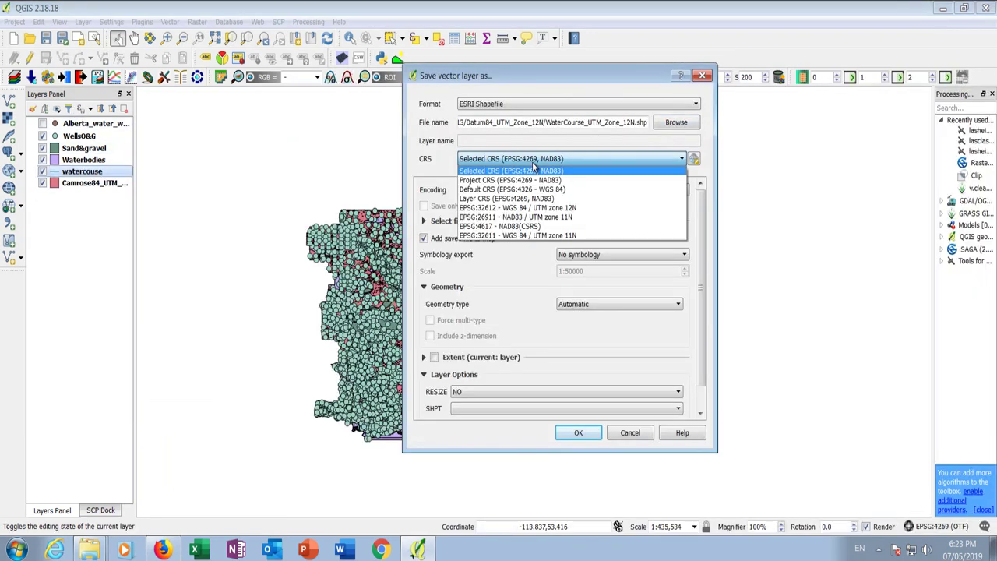
Export Waterbodies as Waterbodies_UTM_Zone_12N.shp in WGS 84 / UTM zone 12N.
right_click(76, 185)
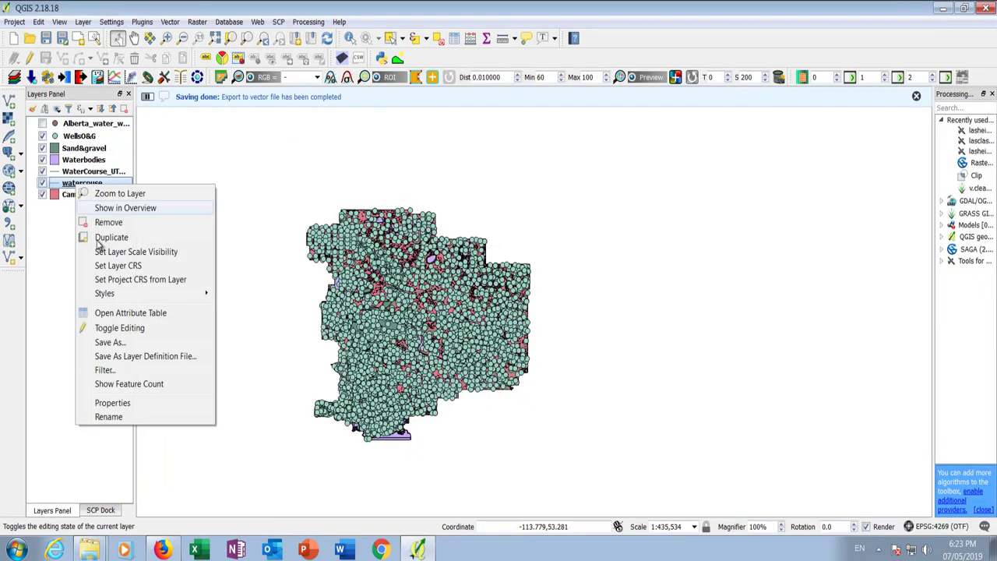
right_click(83, 160)
click(109, 310)
click(676, 122)
text(Waterbodies_UTM_Zone_12N.shp)
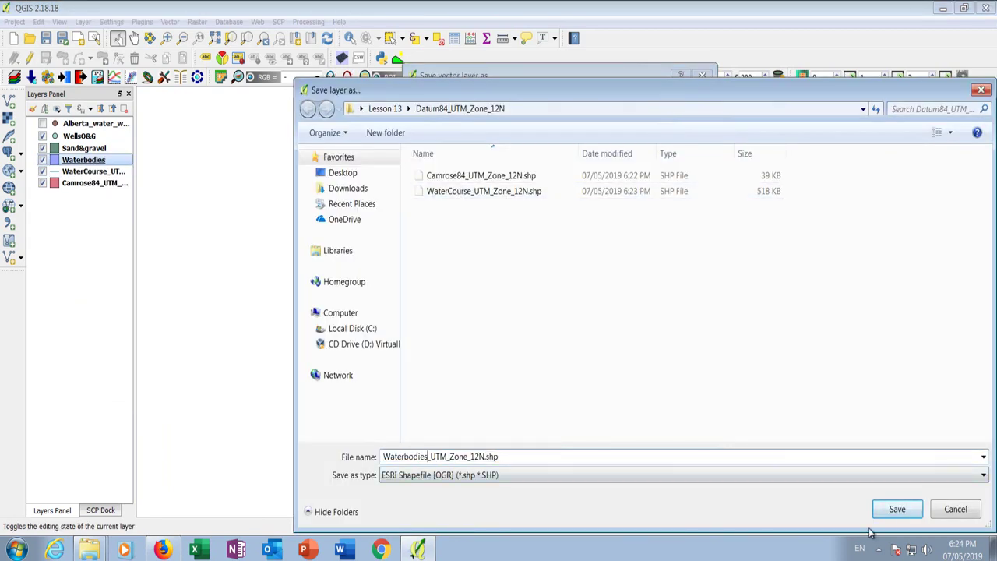
click(895, 507)
click(579, 434)
Export a layer by mistake as WellsO&G84_UTM_Zone_12N.shp in WGS 84 / UTM zone 12N.
right_click(84, 172)
click(122, 208)
right_click(84, 148)
click(109, 298)
click(676, 122)
text(WellsO&G84_UTM_Zone_12N.shp)
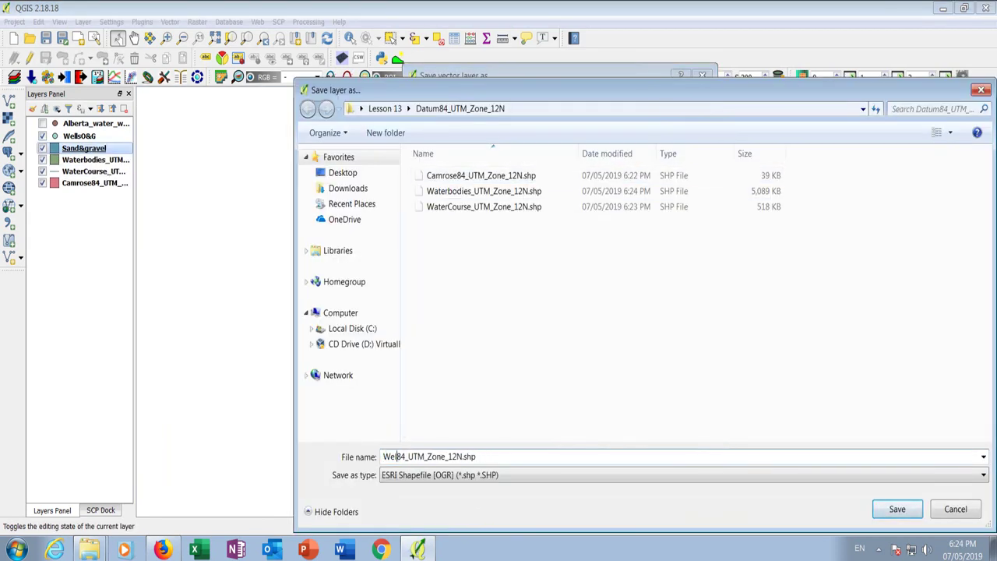
click(894, 507)
click(579, 433)
Delete the mistaken WellsO&G84 files from the output folder.
right_click(84, 148)
click(122, 184)
click(89, 549)
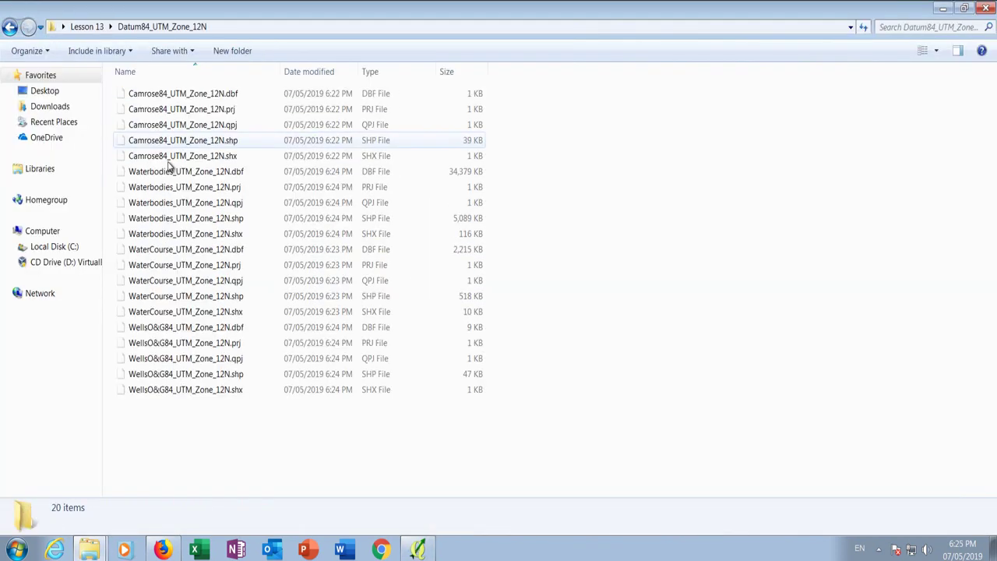
click(186, 328)
shift+click(185, 389)
key(Delete)
click(545, 287)
click(418, 549)
Begin a Save As export of the Sand&gravel layer.
right_click(95, 162)
click(130, 319)
click(677, 122)
Finish exporting Sand&gravel as sand&gravel84_UTM_Zone_12N.
click(894, 507)
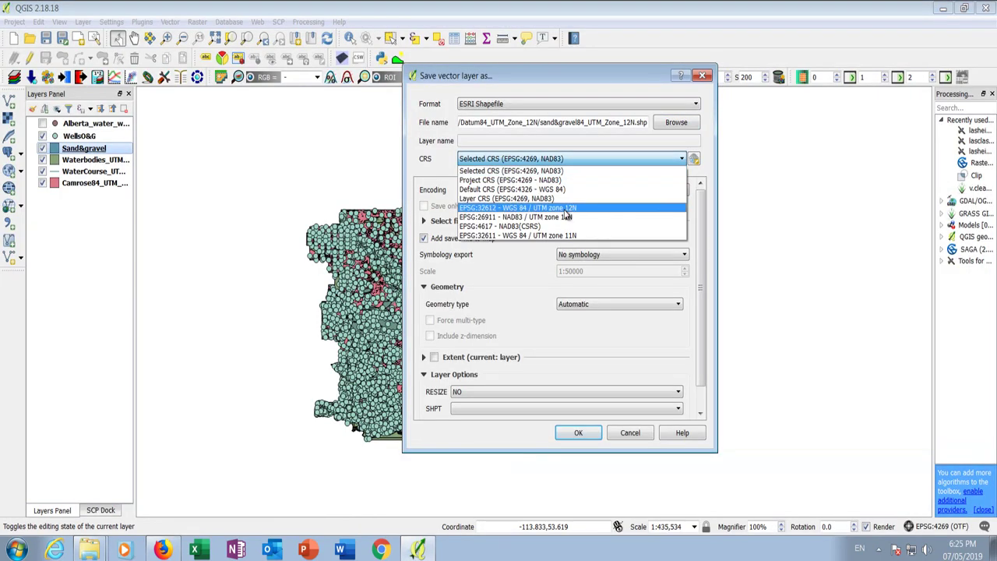
click(579, 433)
right_click(95, 162)
Export WellsO&G as wellsO&G_84_UTM_Zone_12N.shp in WGS 84 / UTM zone 12N.
right_click(83, 136)
click(129, 293)
click(676, 123)
text(wellsO&G_)
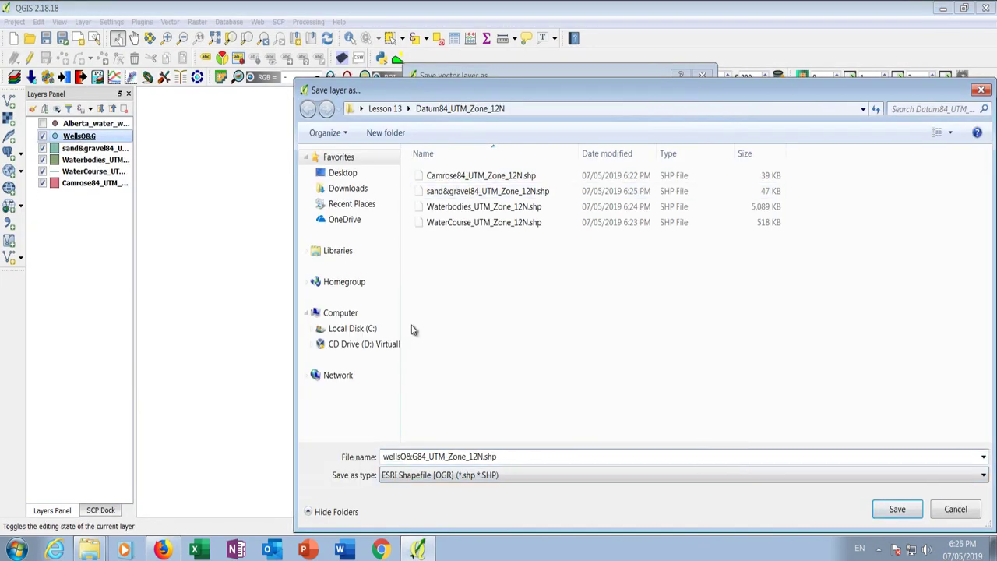
click(894, 508)
click(579, 434)
Remove the original WellsO&G layer from the project.
right_click(84, 148)
click(123, 184)
click(474, 290)
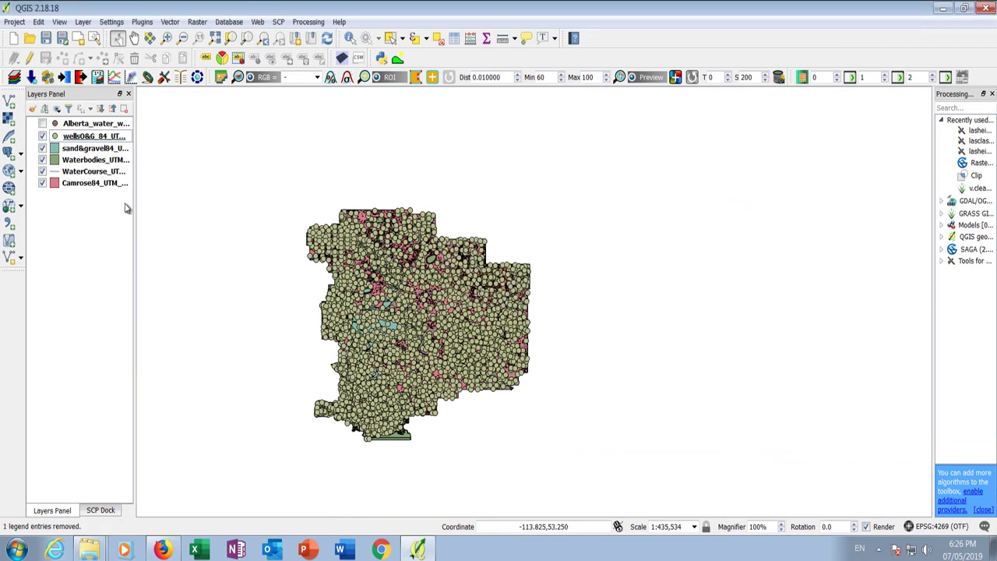
click(83, 184)
Assign WGS 84 / UTM zone 12N as layer CRS to Camrose84_UTM, WaterCourse and Waterbodies.
right_click(83, 188)
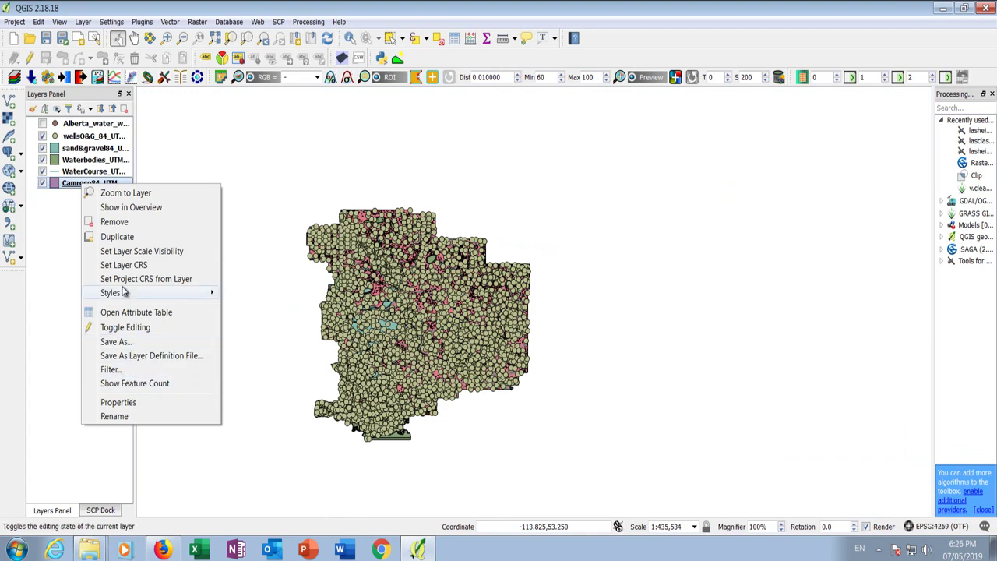
click(137, 266)
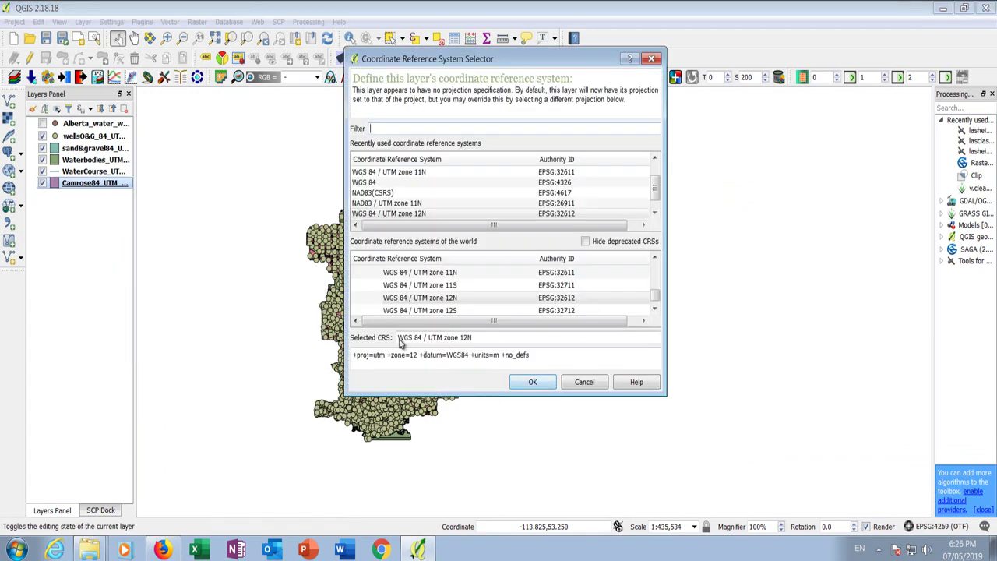
click(532, 382)
right_click(90, 176)
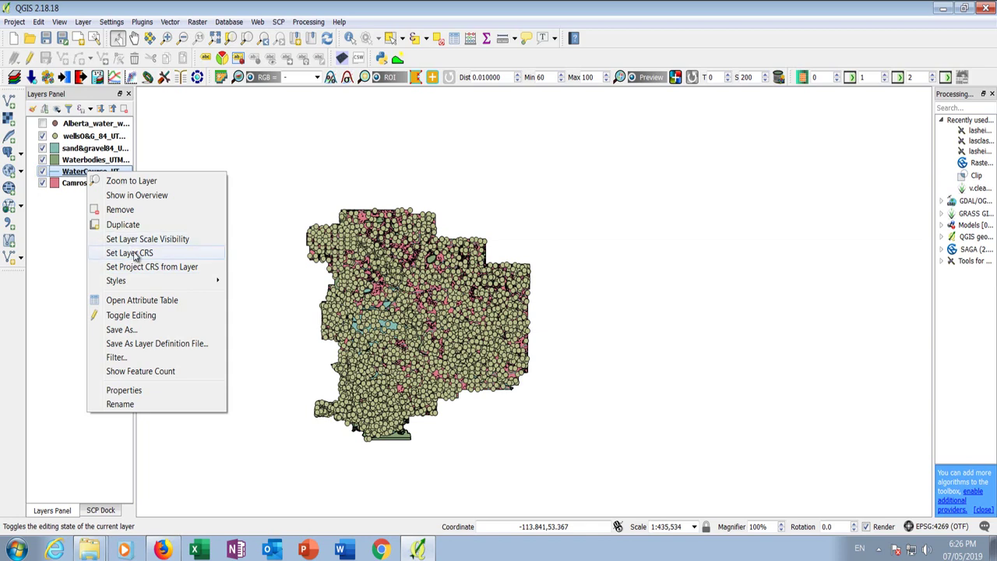
click(134, 253)
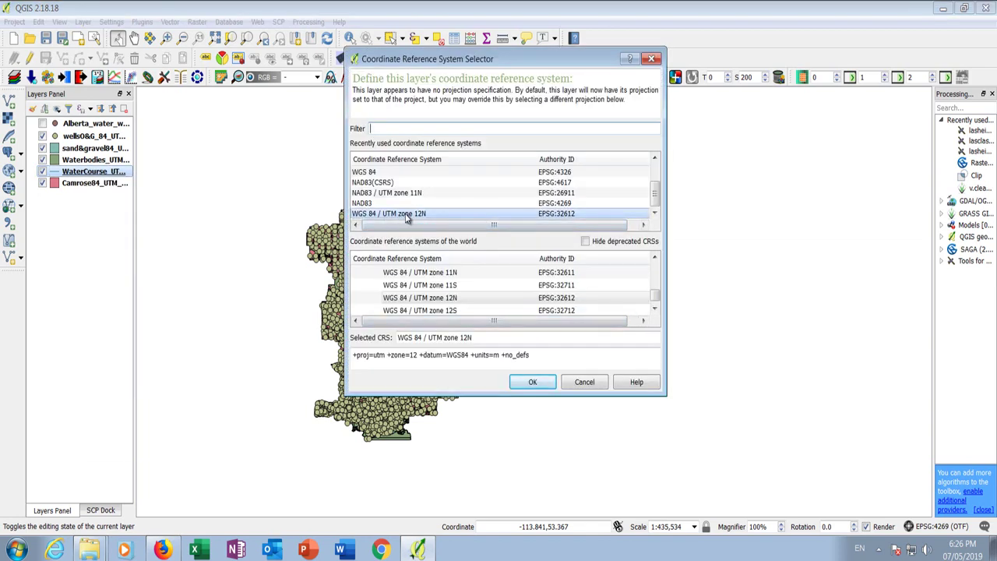
click(532, 382)
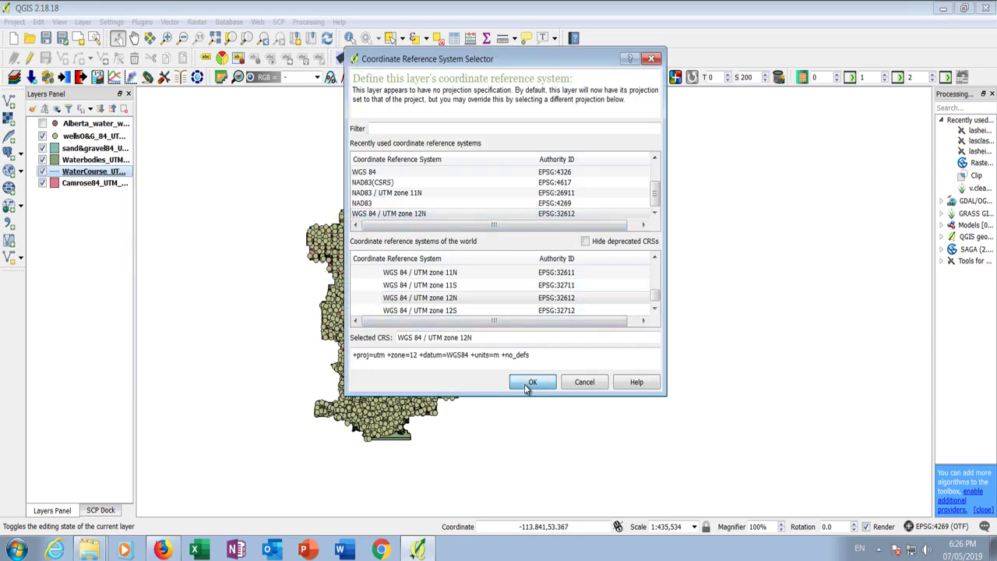
right_click(85, 161)
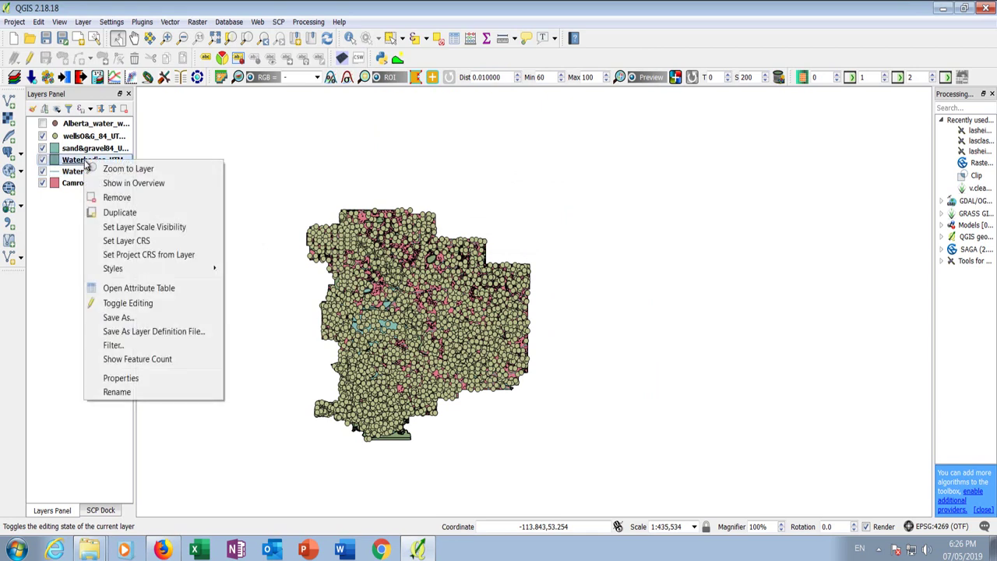
click(125, 241)
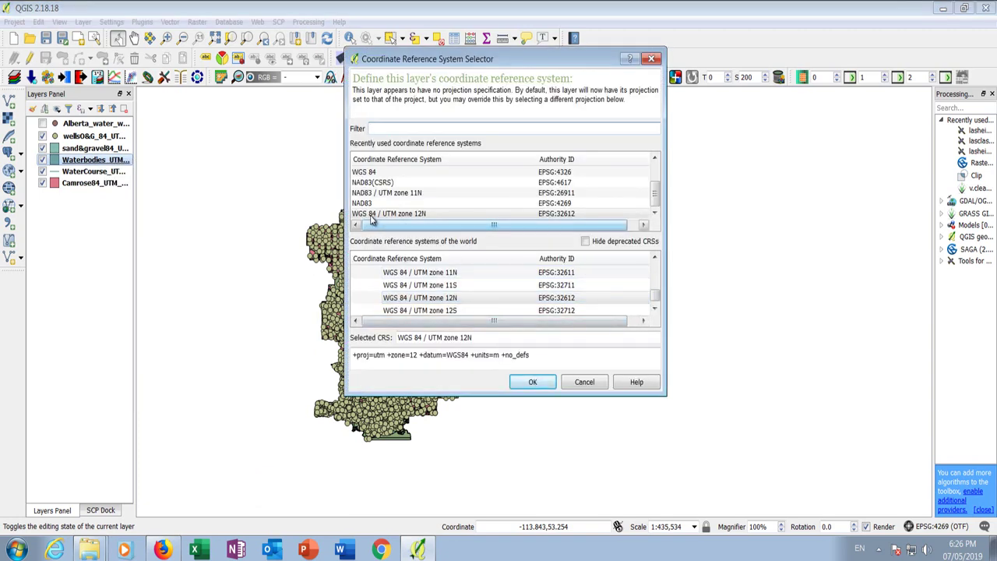
click(533, 382)
Set the sand&gravel and wells layers' CRS to WGS 84 / UTM zone 12N.
right_click(82, 148)
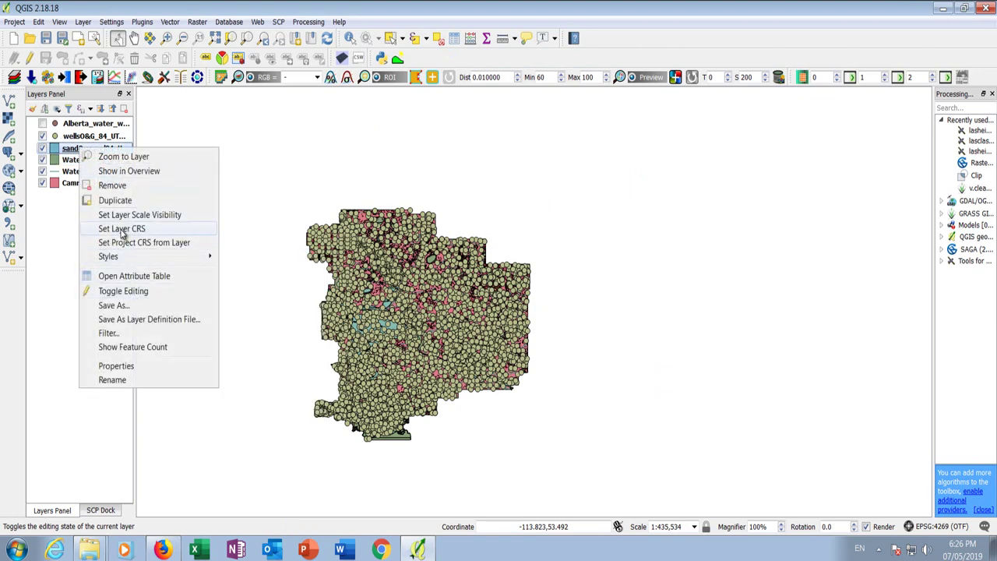
click(122, 228)
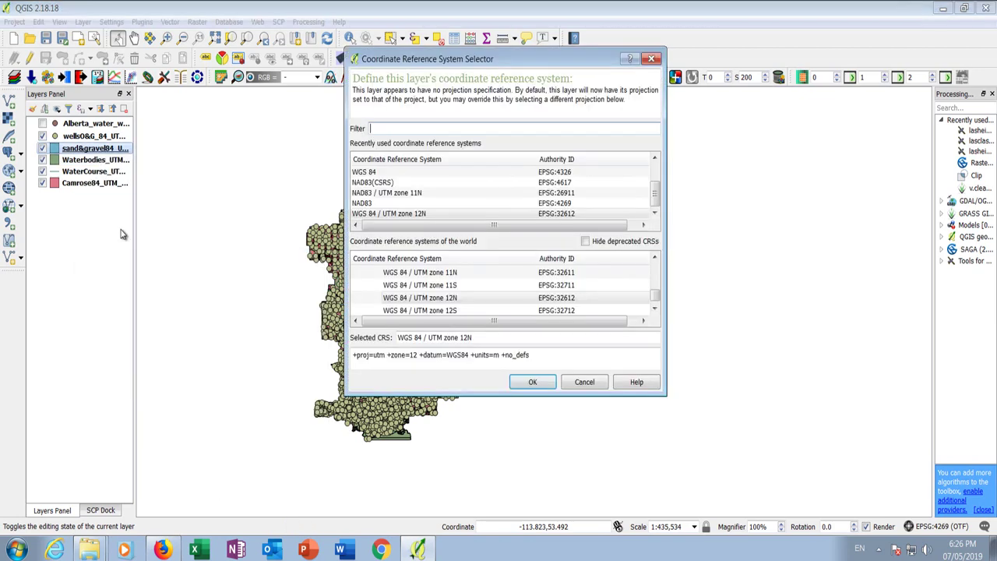
click(414, 217)
click(533, 382)
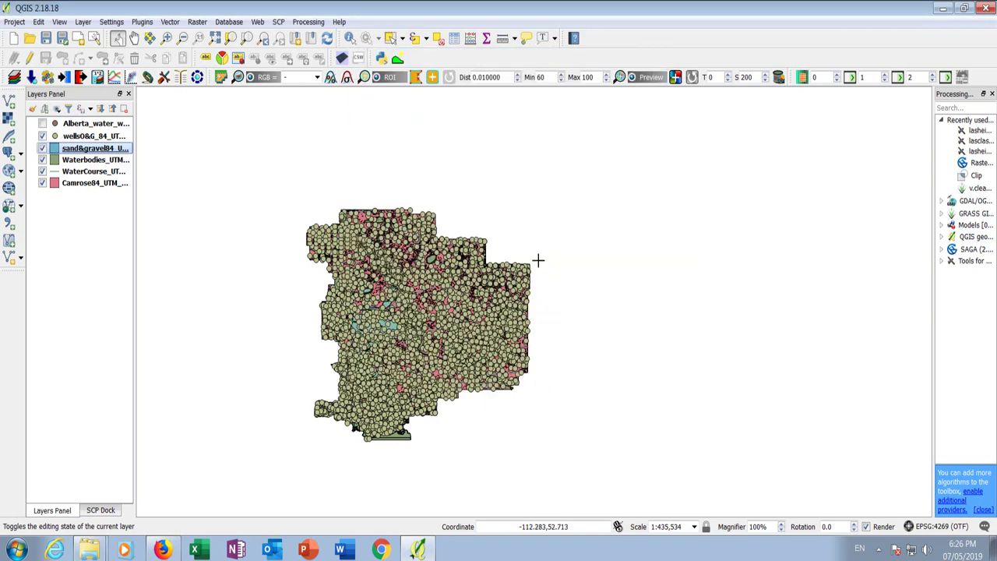
click(81, 136)
right_click(81, 137)
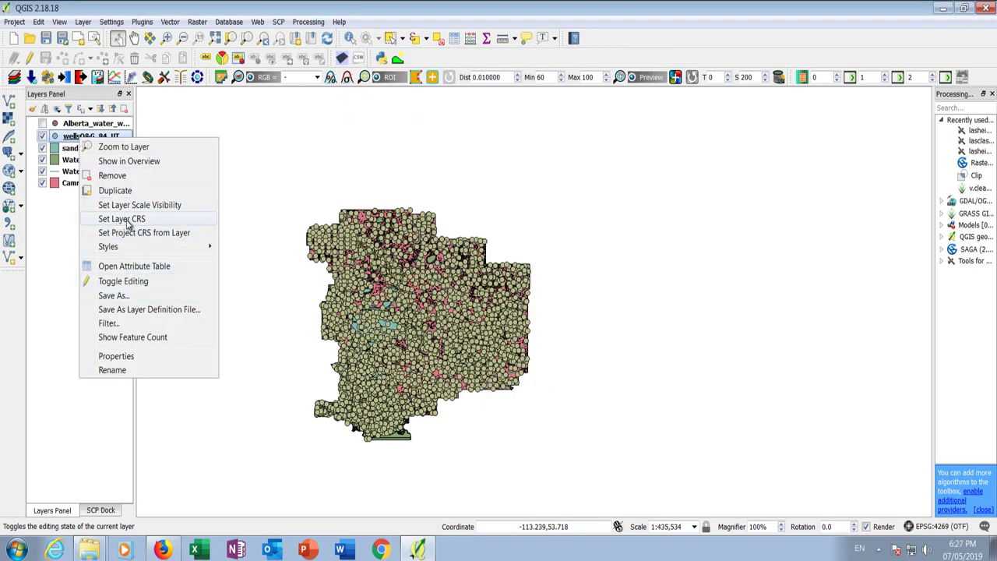
click(122, 219)
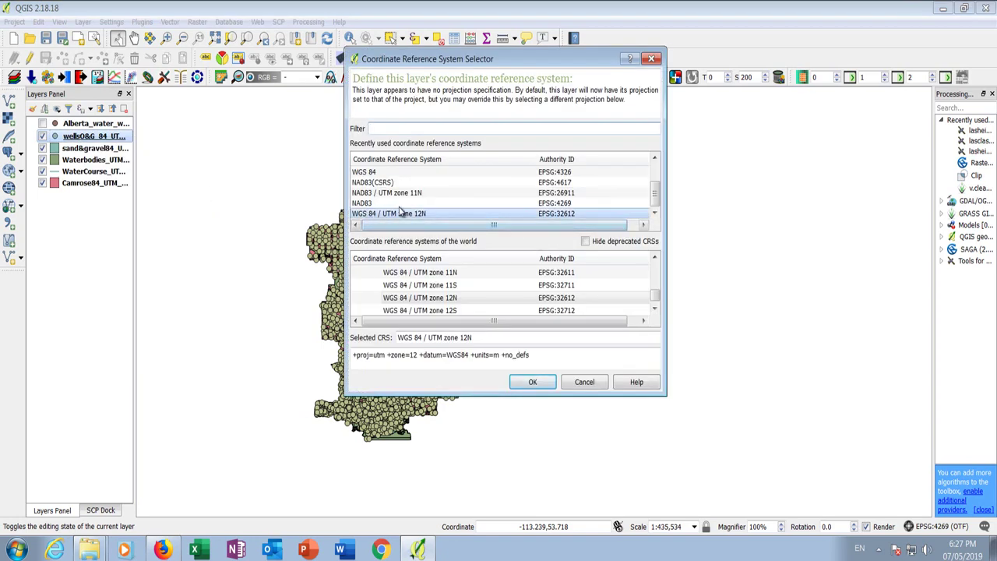
click(532, 382)
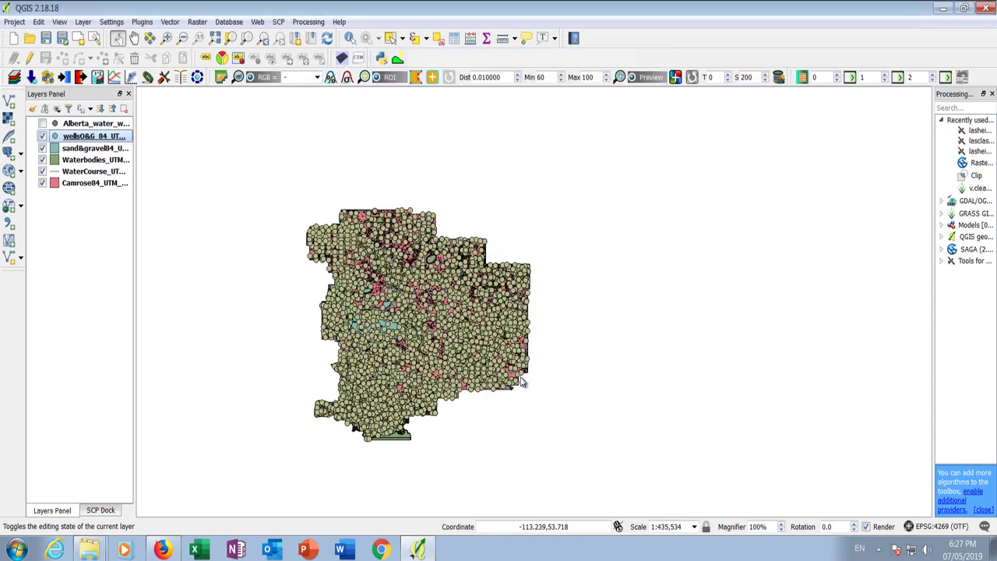
Set the Alberta water wells layer CRS to WGS 84 / UTM zone 12N (EPSG:32612).
click(84, 127)
right_click(85, 128)
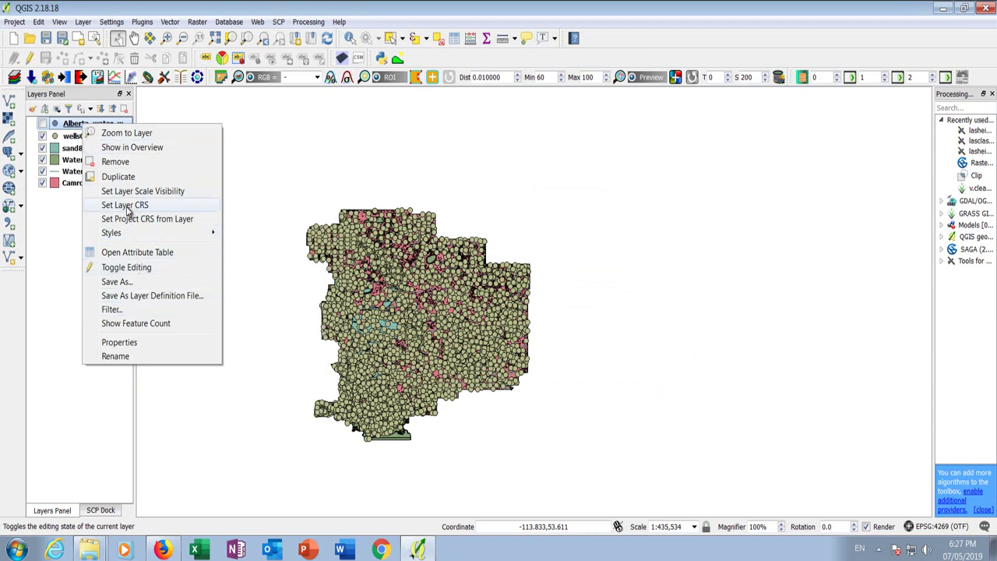
click(127, 205)
click(411, 214)
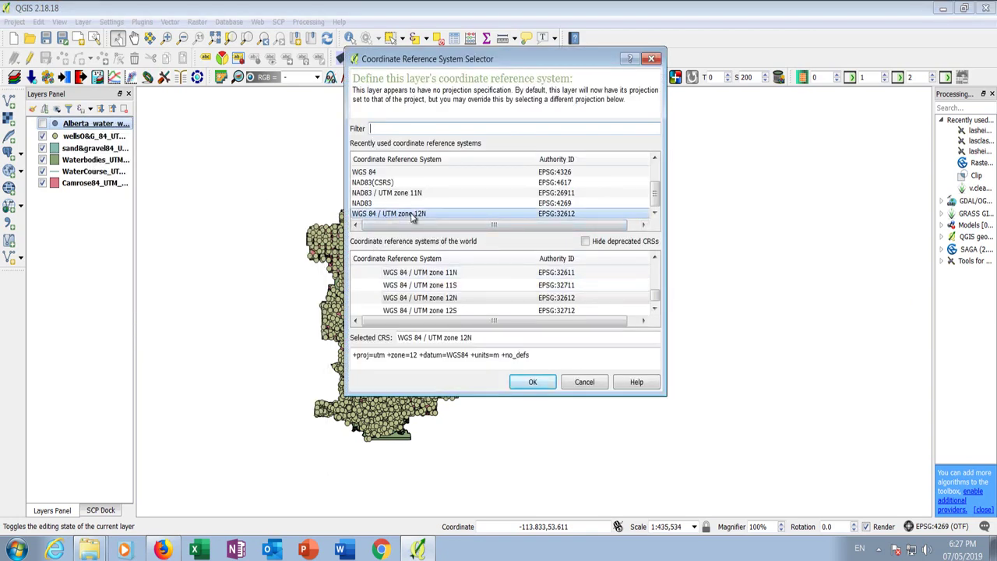
click(532, 382)
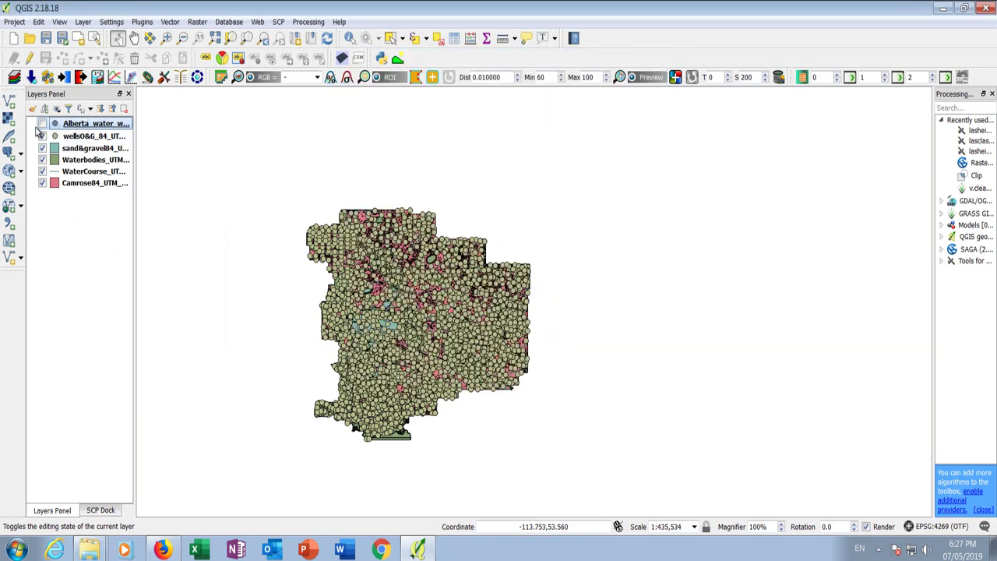
right_click(67, 129)
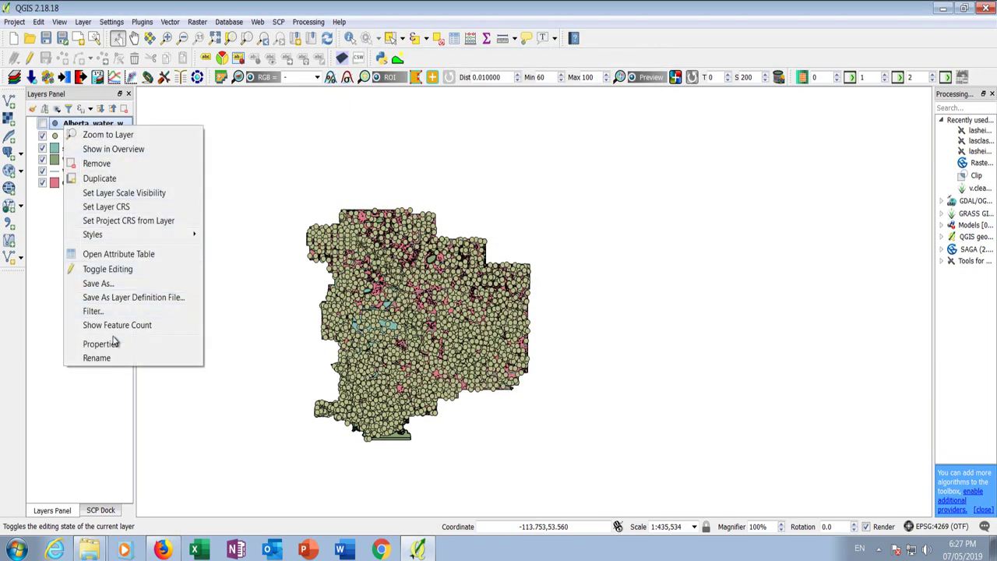
click(105, 208)
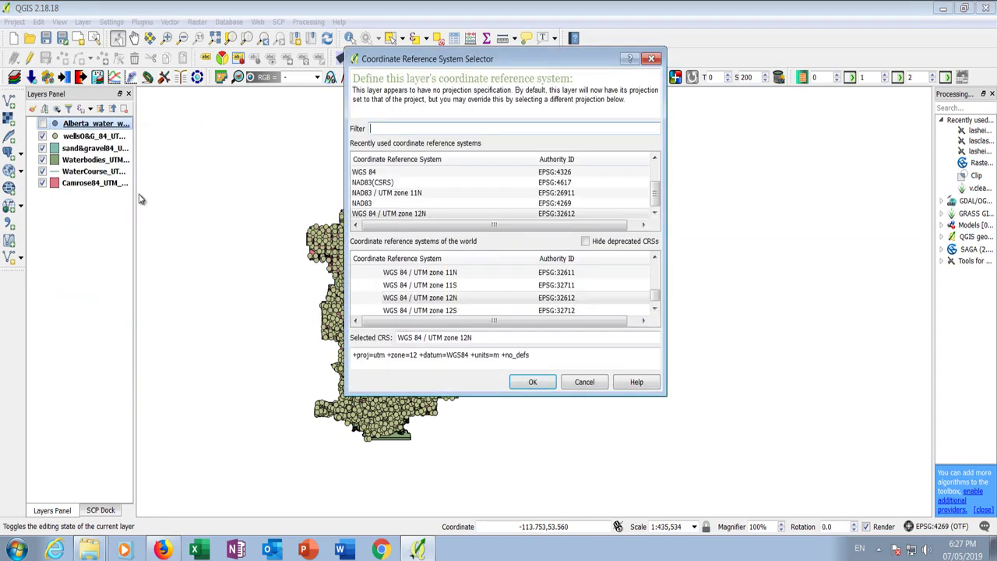
click(411, 215)
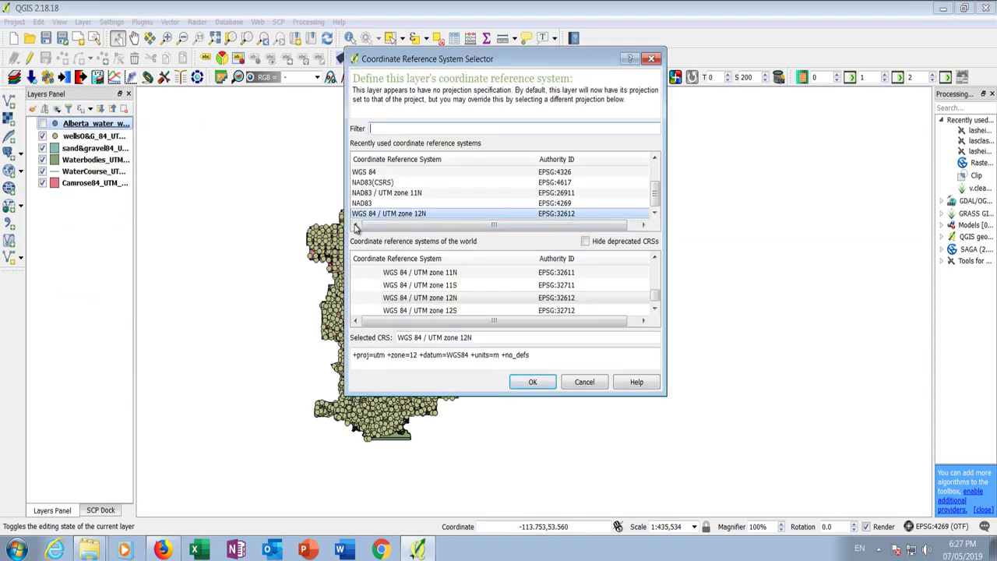
click(533, 382)
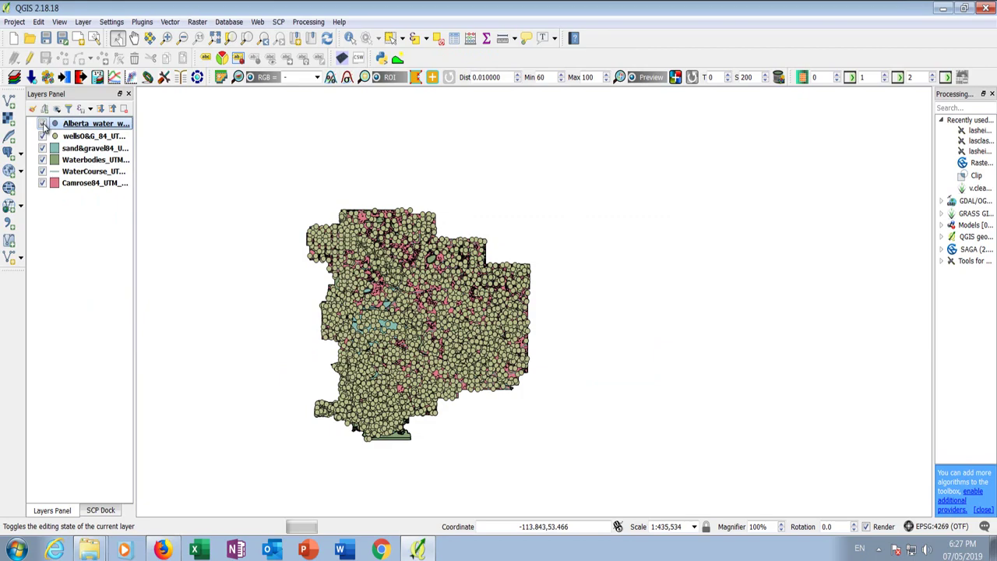
Show the water wells layer and open the Clip tool with Alberta_water_wells as input.
click(43, 124)
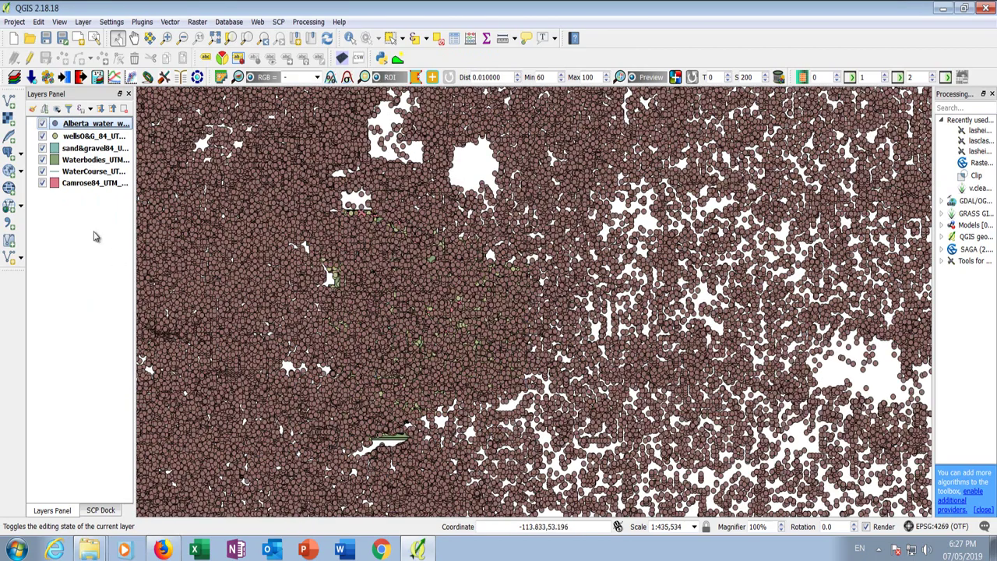
click(171, 22)
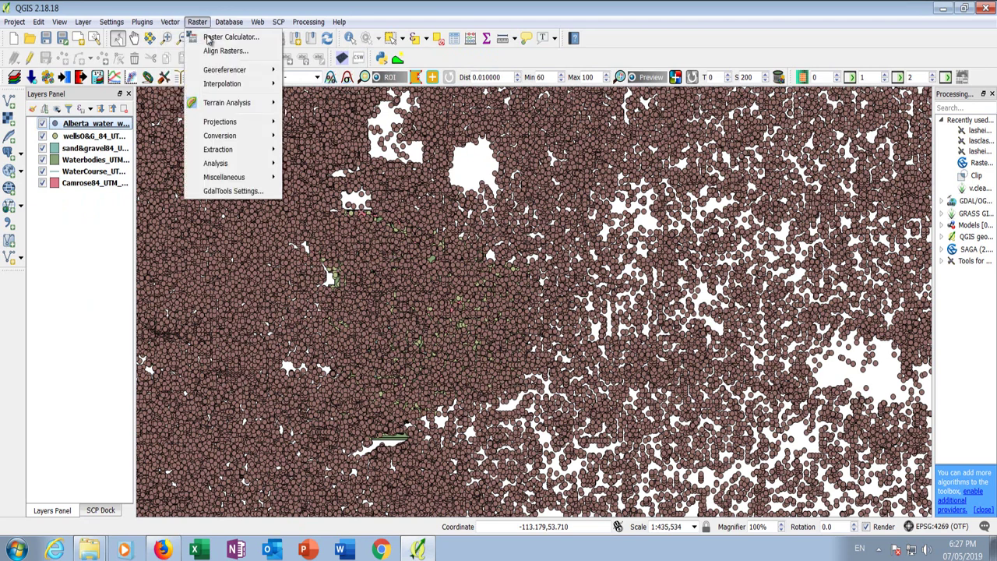
mouse_move(188, 69)
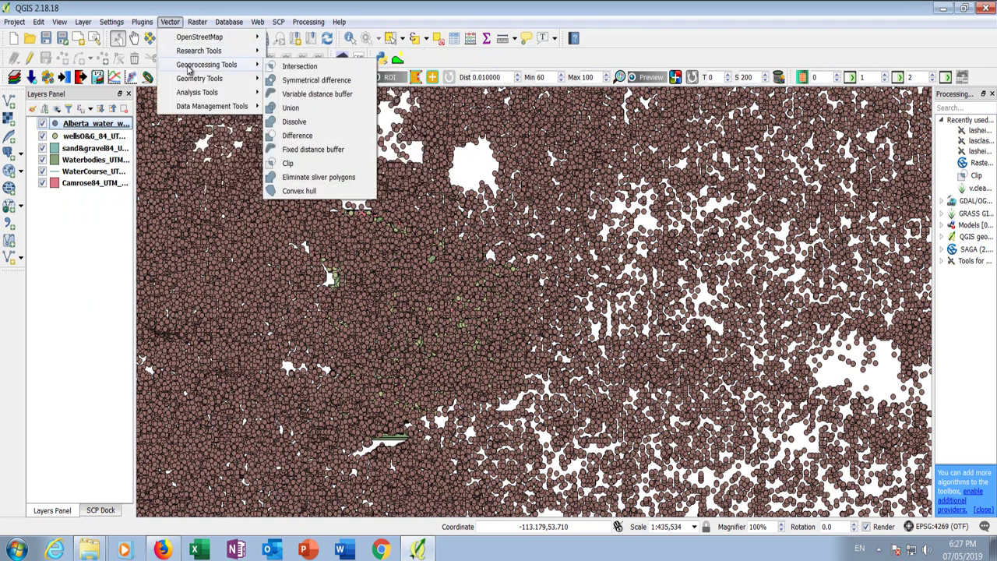
click(292, 163)
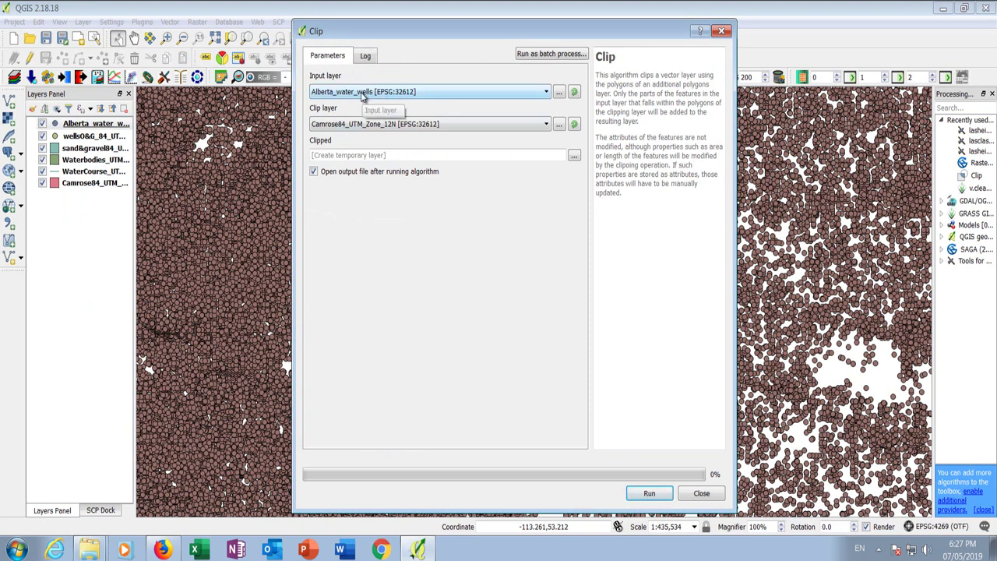
click(361, 94)
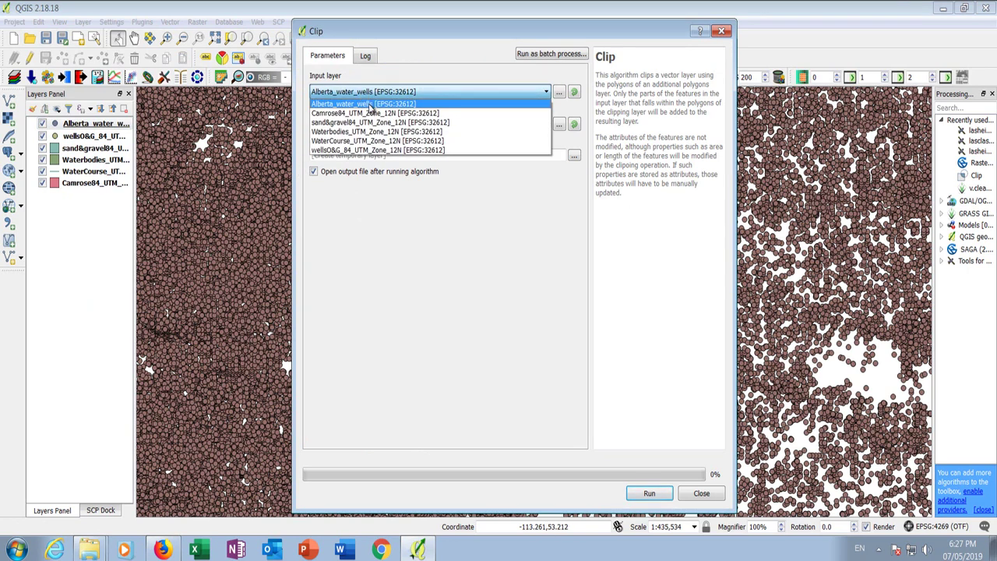
click(370, 104)
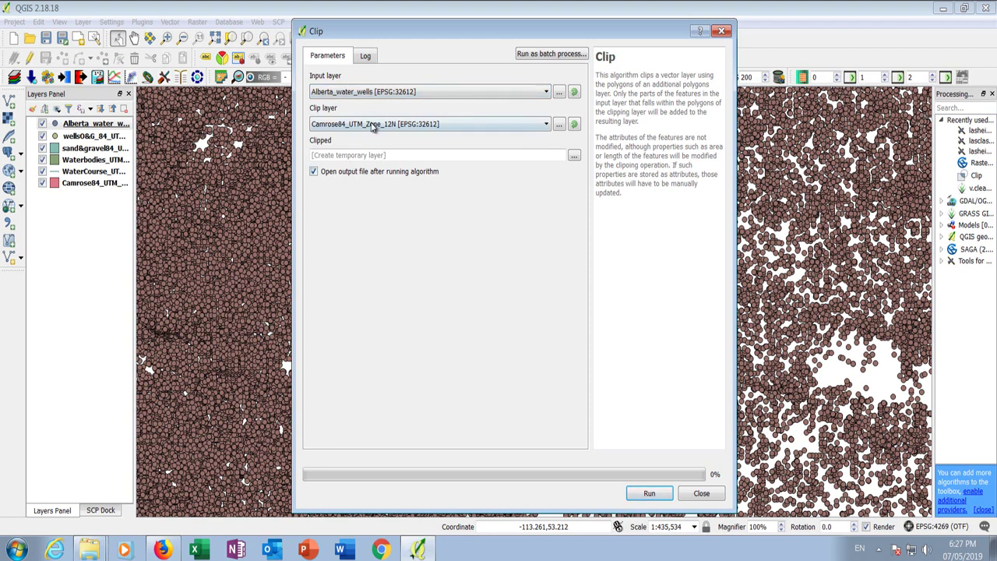
Save the clip output as groundwater_wells_84_UTM_Zone_12N.shp in the Datum84_UTM_Zone_12N folder.
click(575, 158)
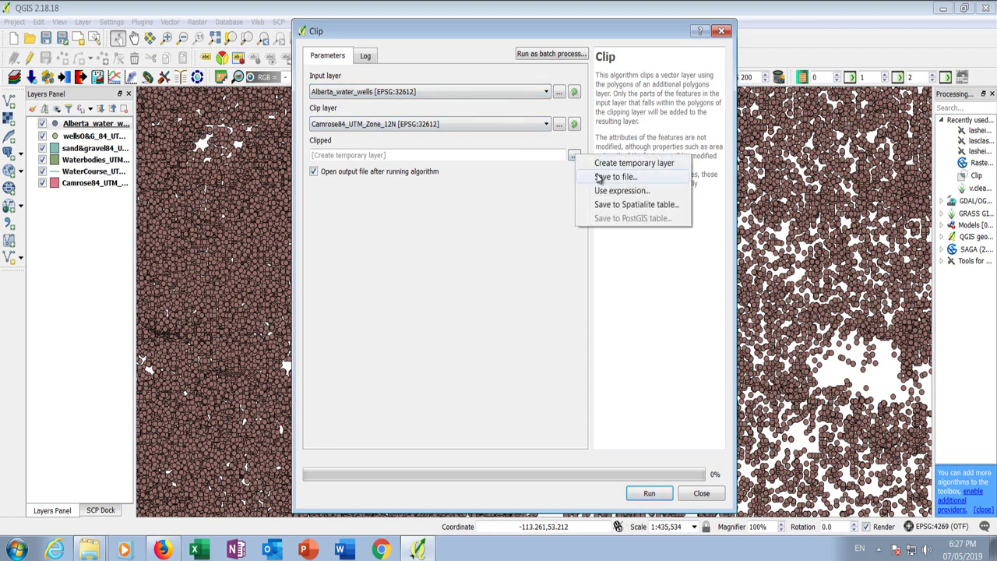
click(598, 179)
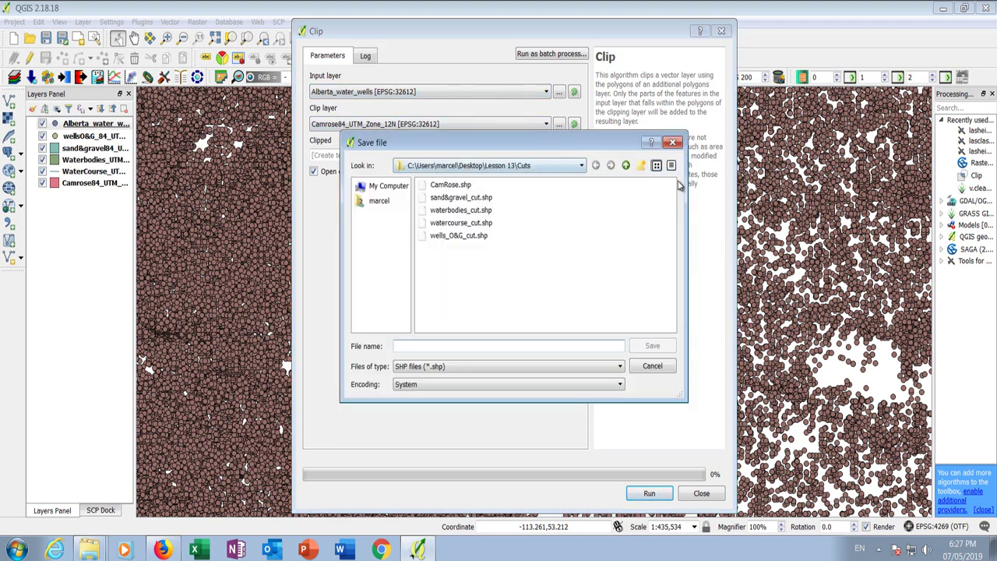
click(625, 166)
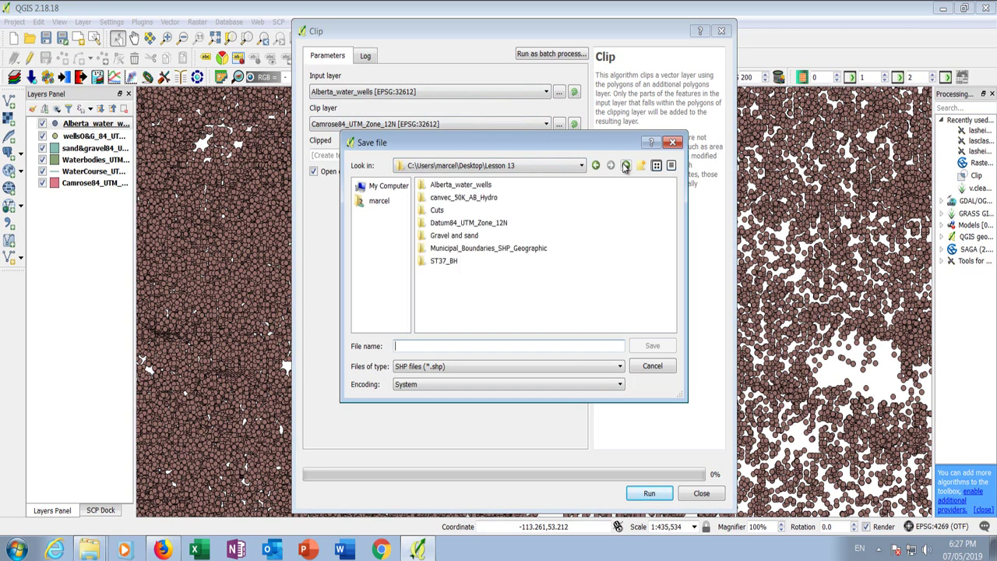
double_click(486, 224)
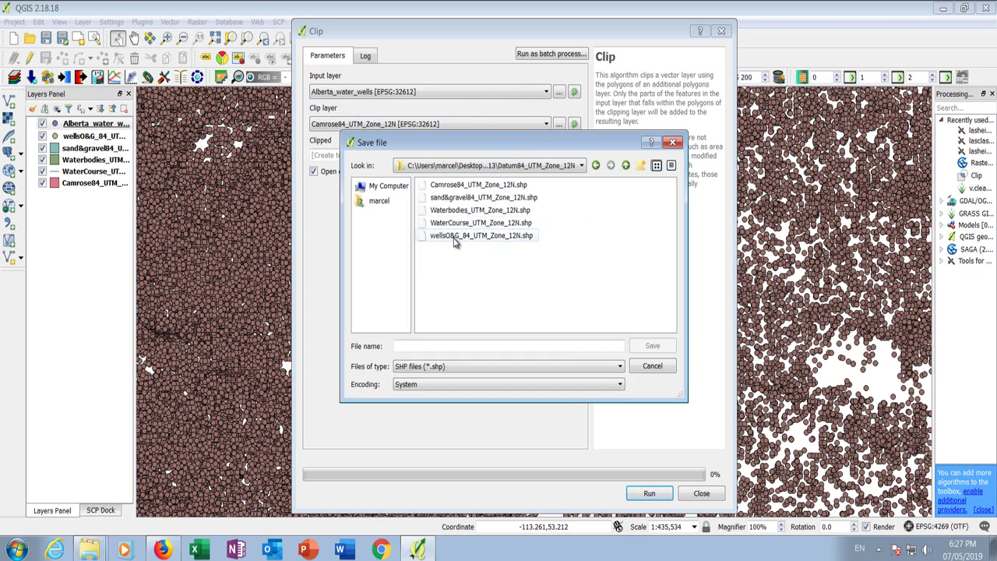
click(454, 237)
click(427, 348)
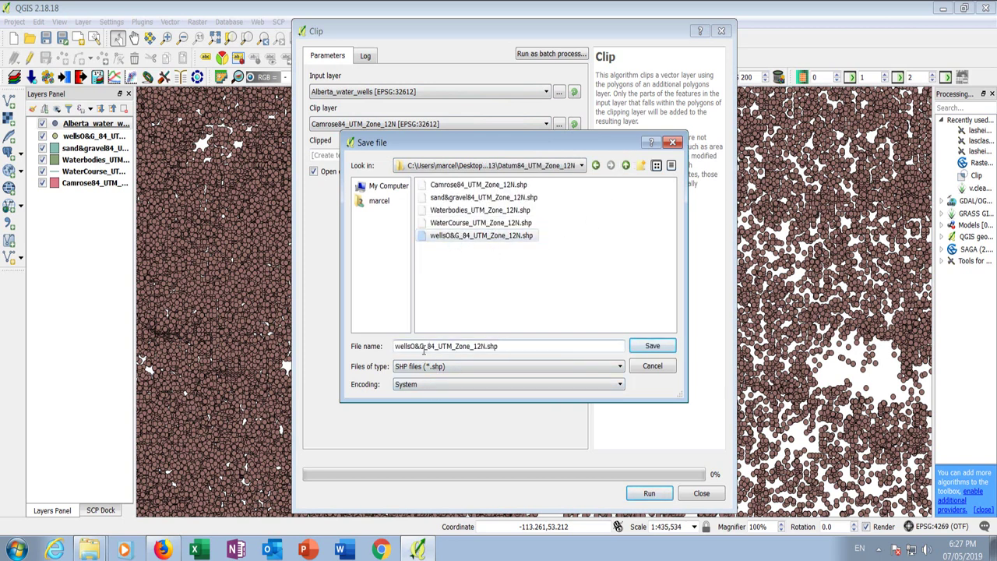
drag(425, 351, 390, 346)
text(ground)
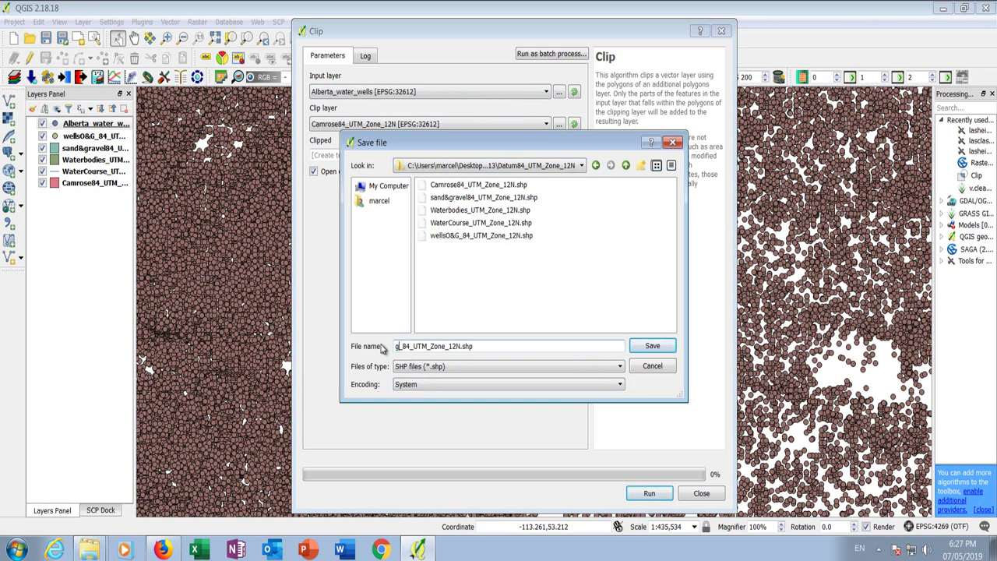
text(wat)
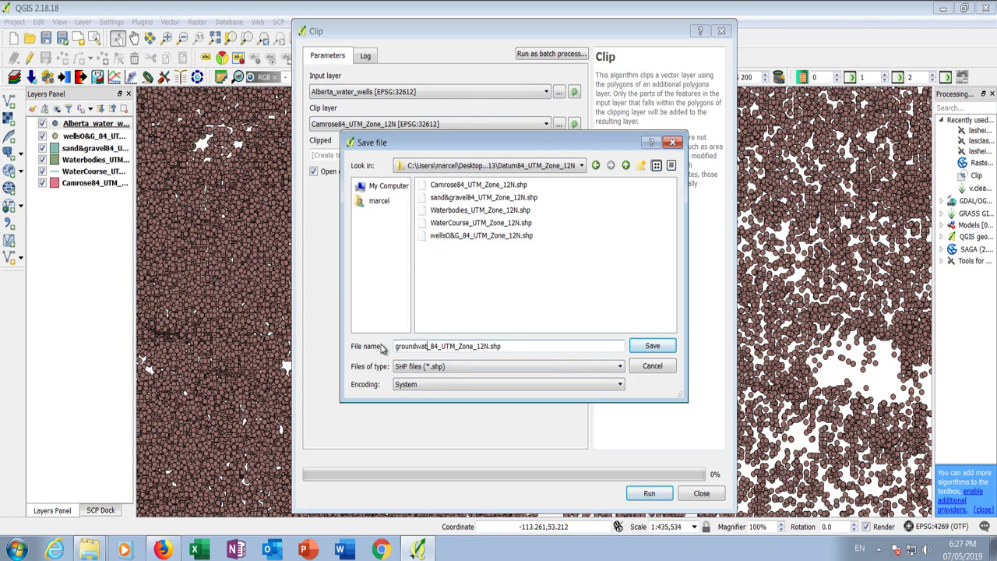
text(er_wells)
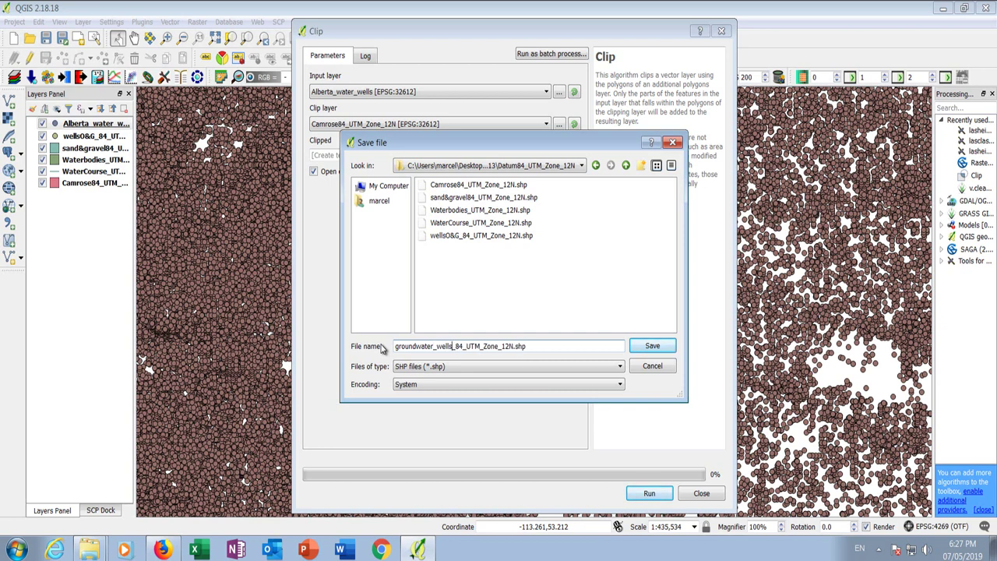
click(653, 346)
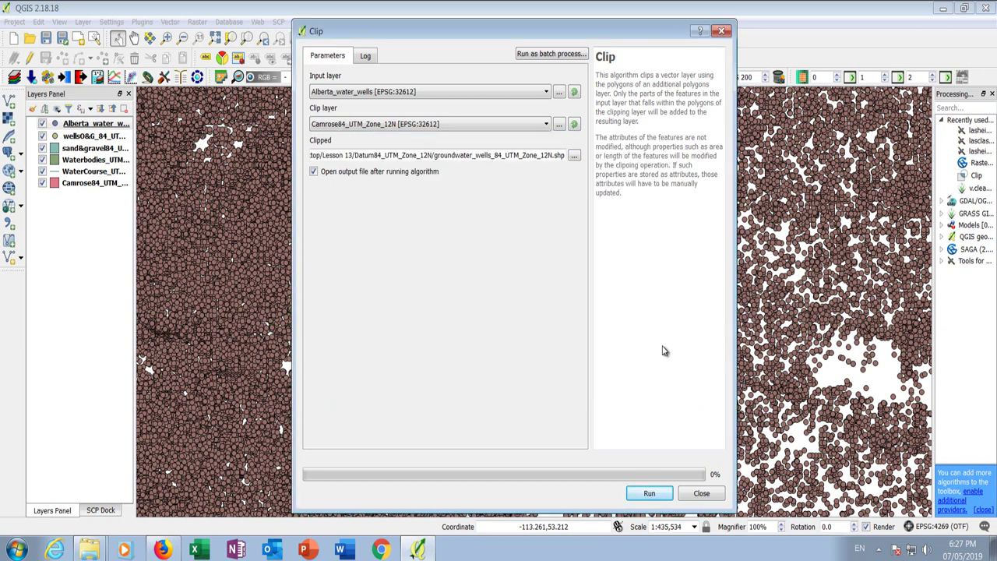
Run the clip, then remove the province-wide Alberta water wells layer.
click(648, 494)
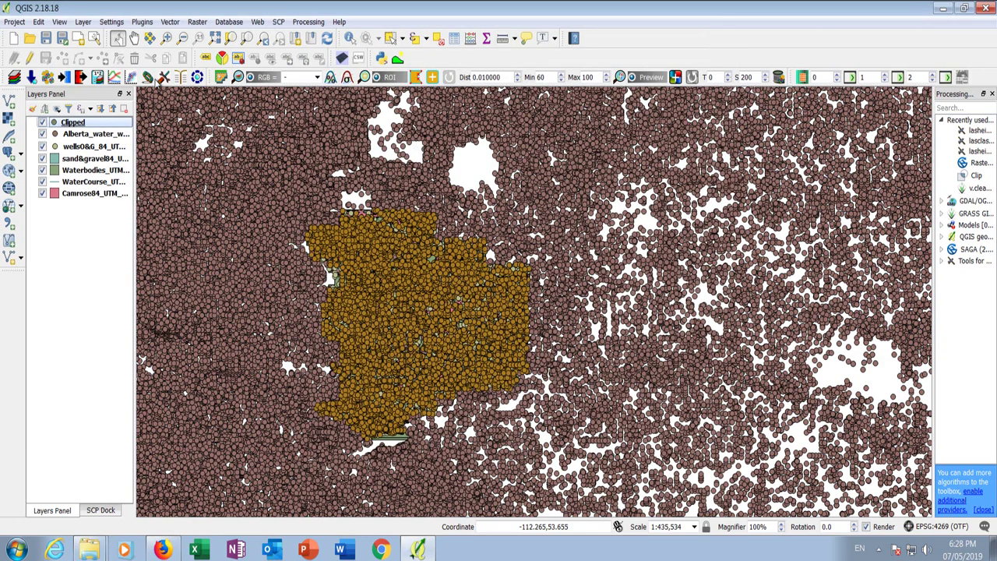
right_click(82, 137)
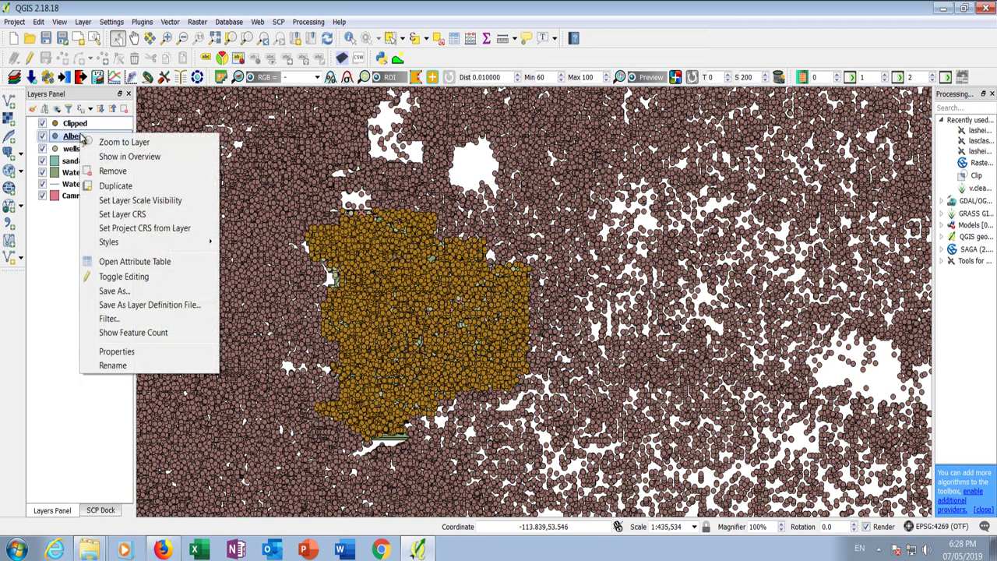
click(113, 171)
click(481, 293)
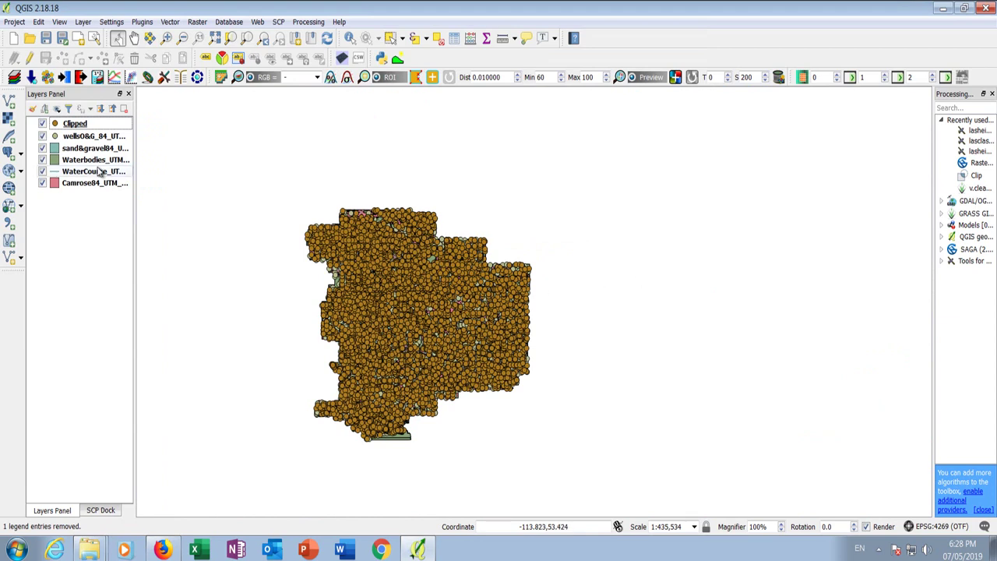
Rename the Clipped layer to GroundwaterWell_84_UTM_Zone_12N.
right_click(76, 125)
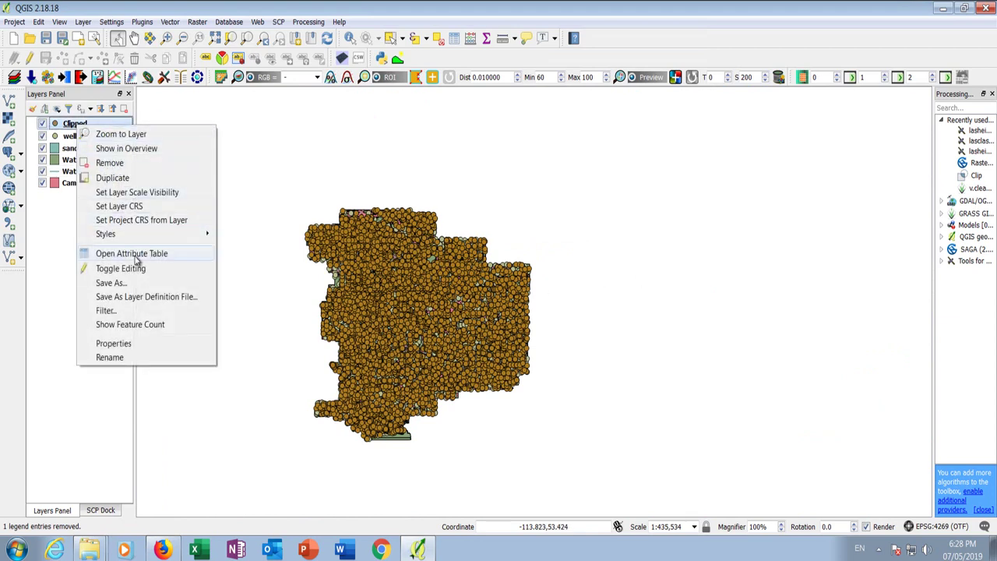
click(117, 357)
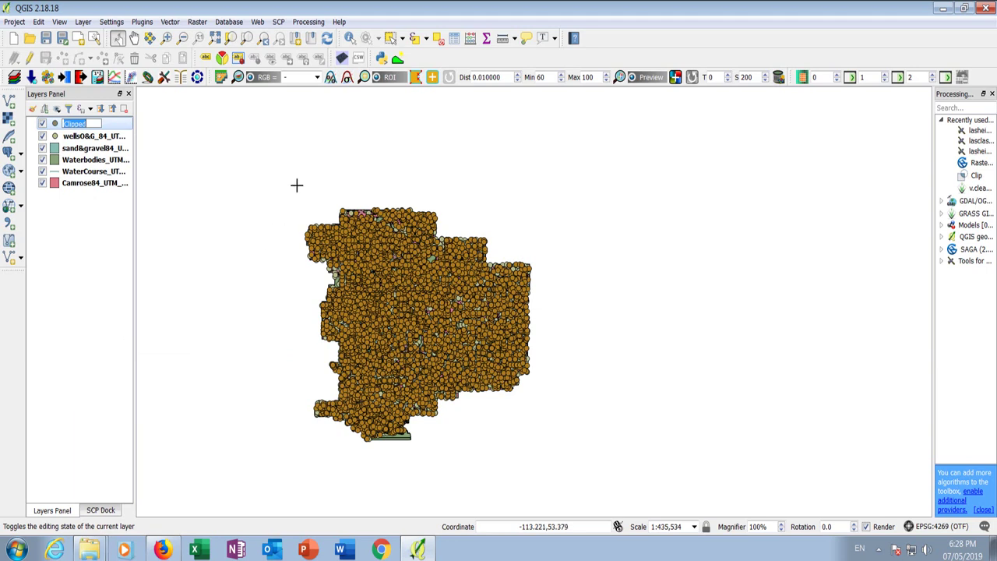
text(GroundwaterWell_84)
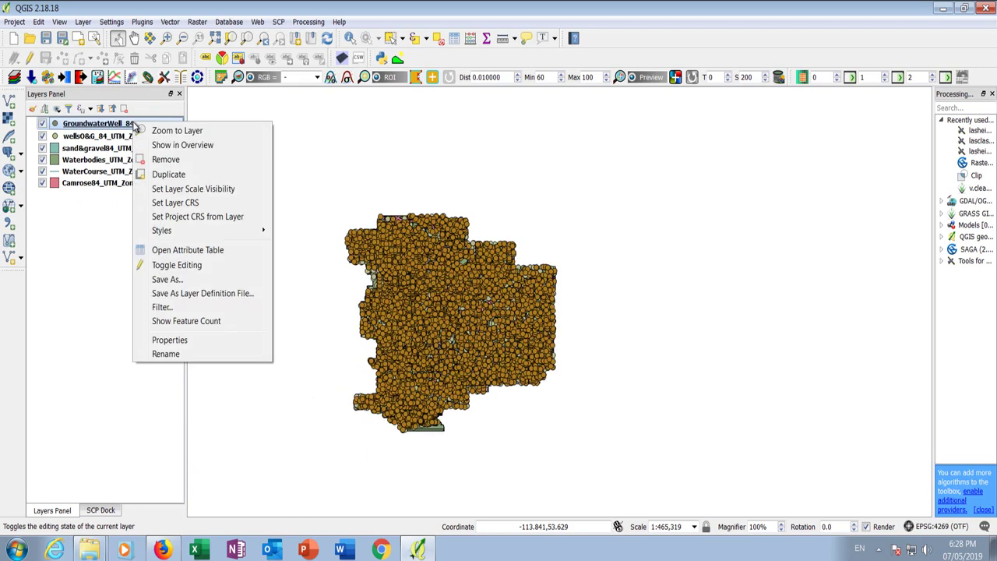
click(156, 287)
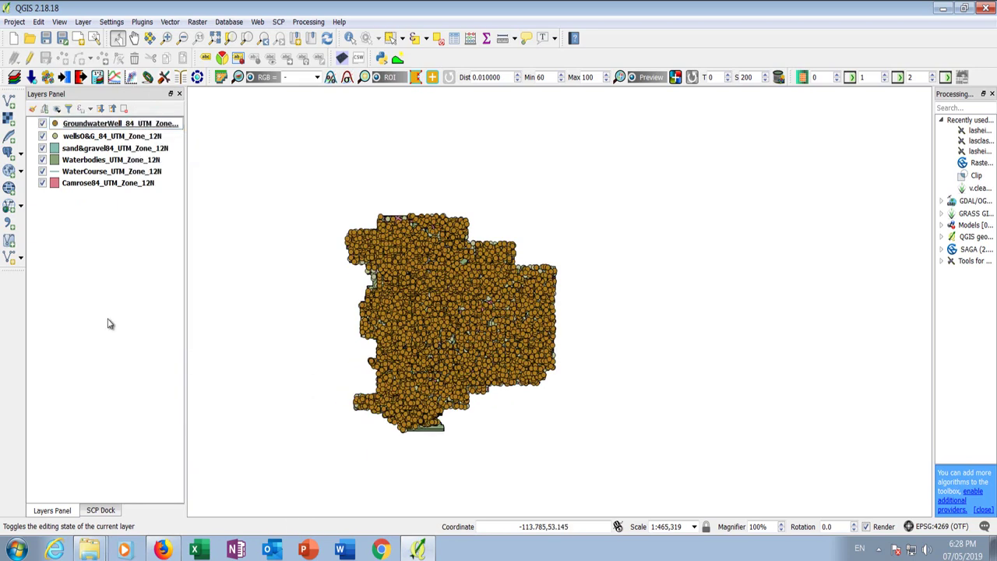
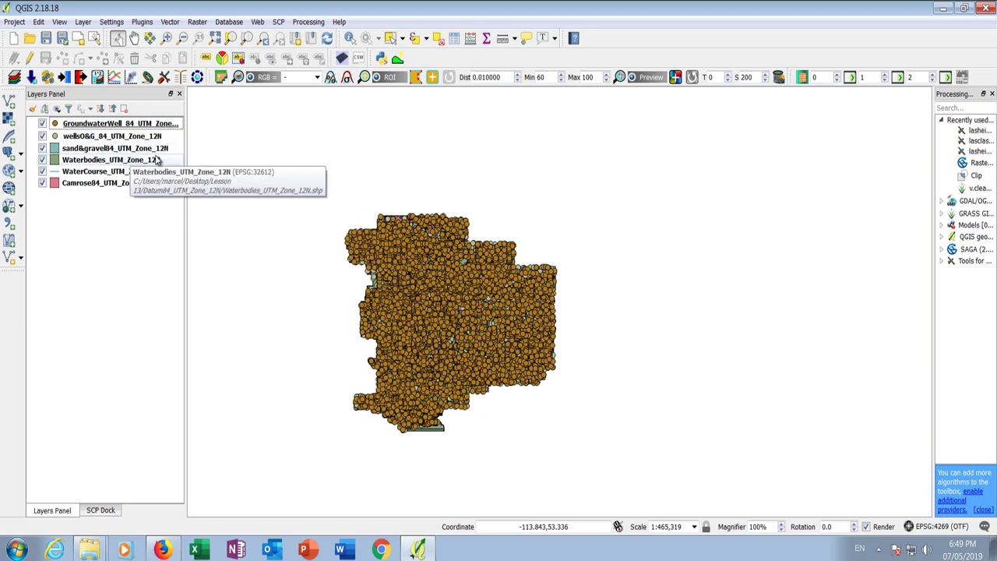
Close QGIS without saving the project, relaunch QGIS 2.18 and dismiss the startup tip.
click(985, 8)
click(495, 286)
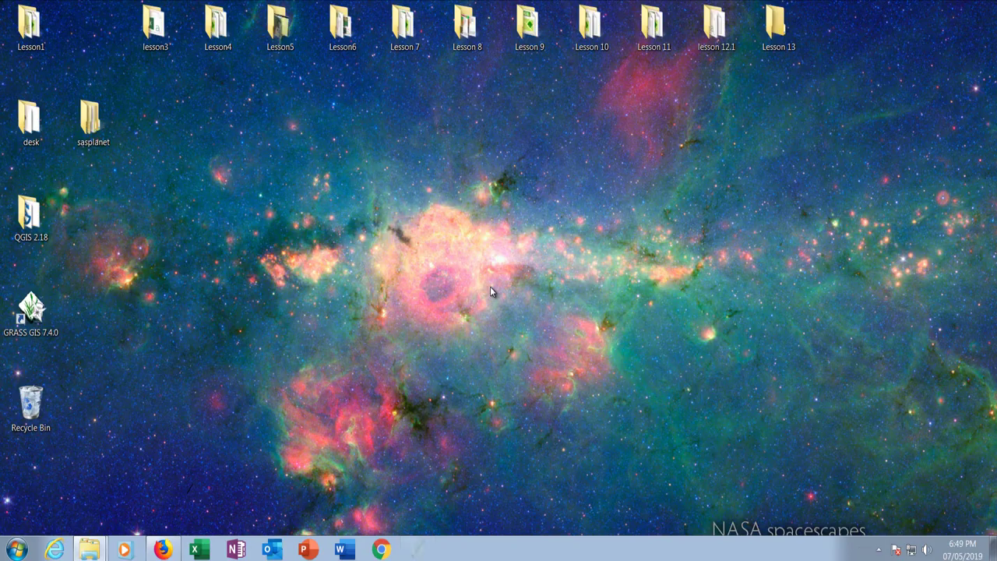
key(super)
click(93, 184)
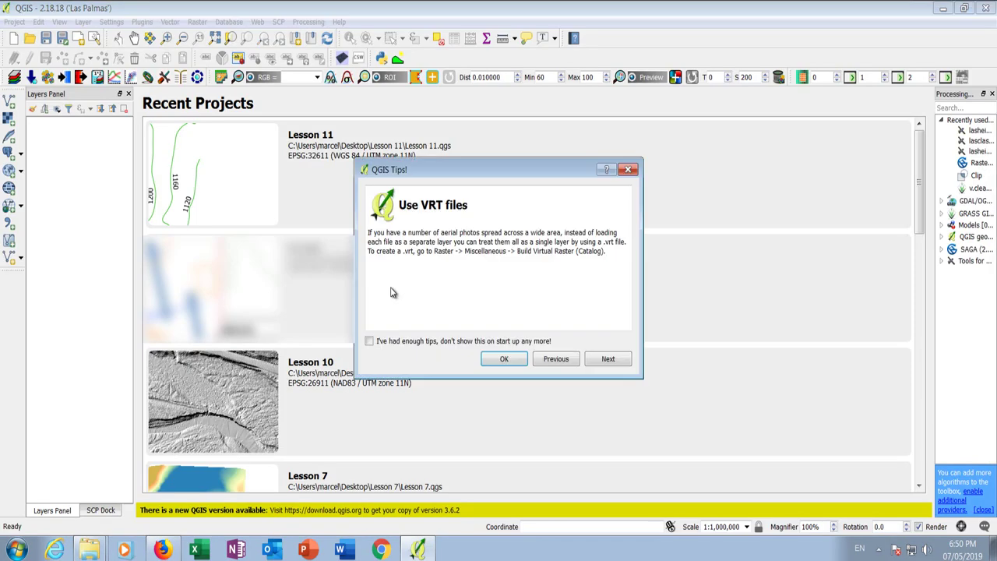
click(505, 359)
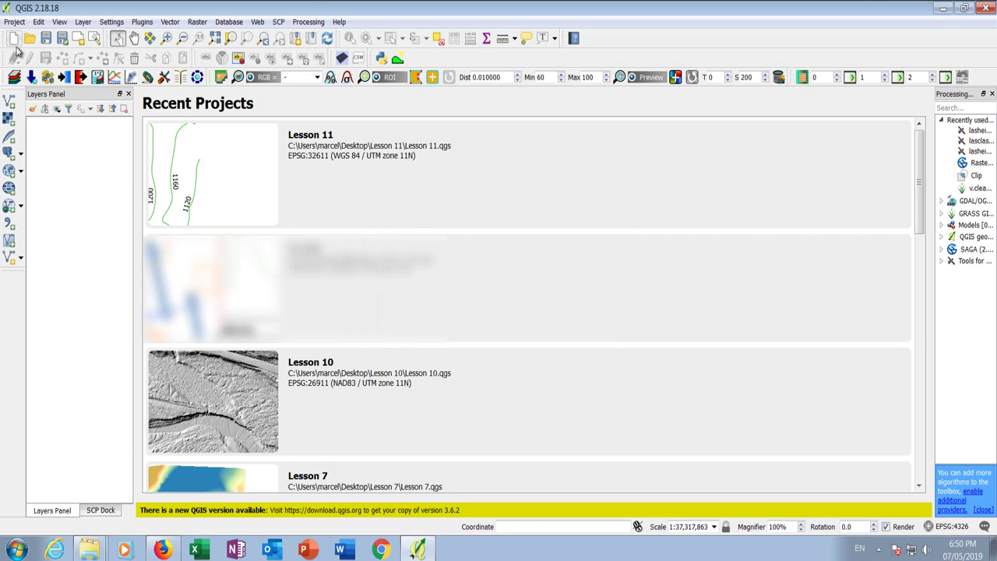
Enable on-the-fly reprojection and set the project CRS to WGS 84 / UTM zone 12N.
click(14, 22)
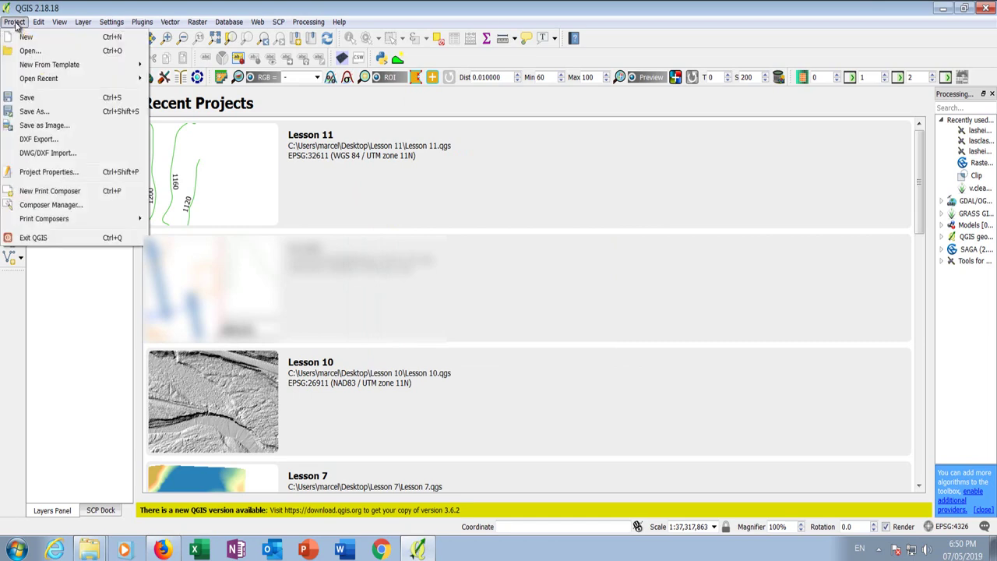
click(64, 179)
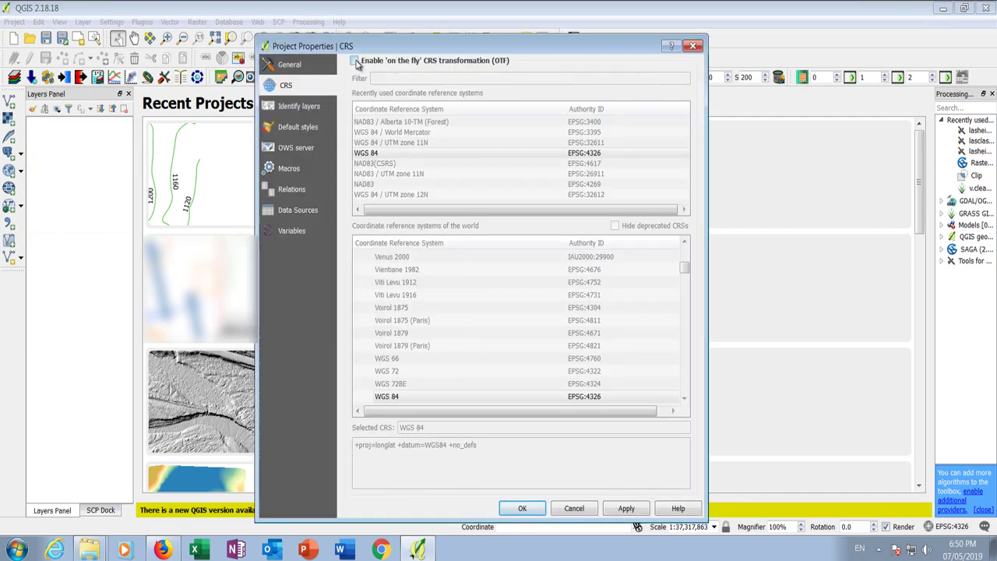
click(356, 61)
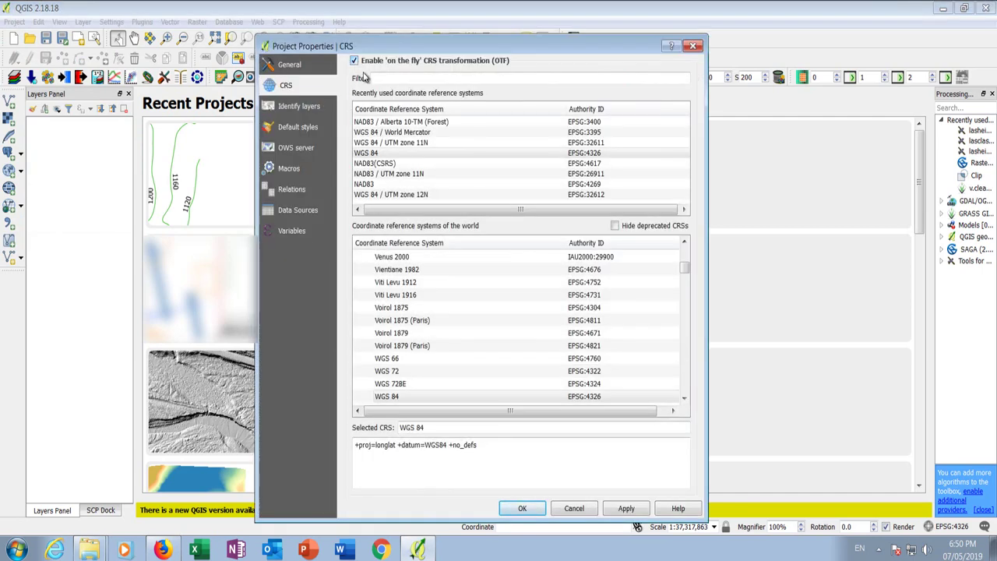
click(393, 194)
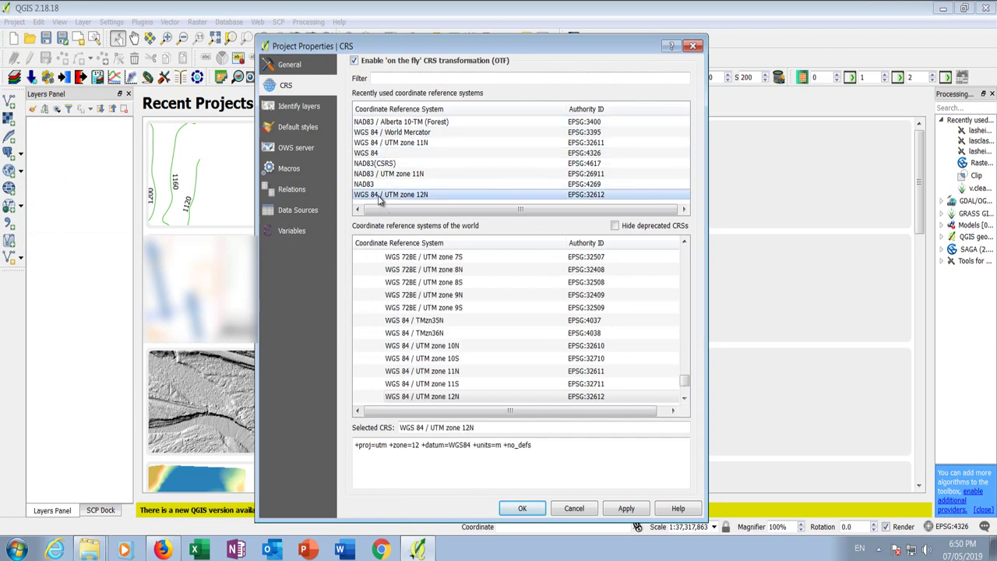
click(626, 508)
click(522, 509)
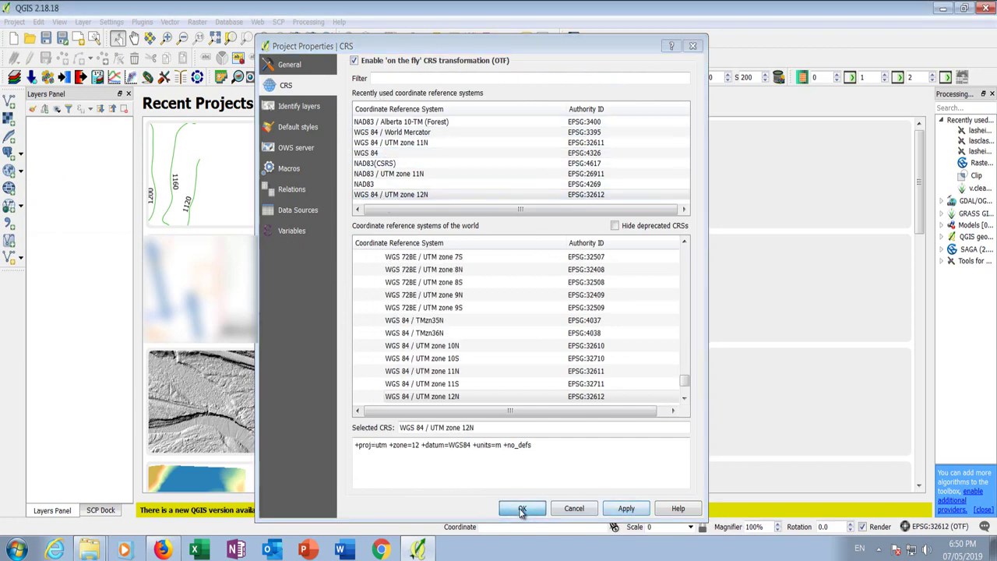
Recheck the project CRS settings, then start a new blank project.
click(935, 528)
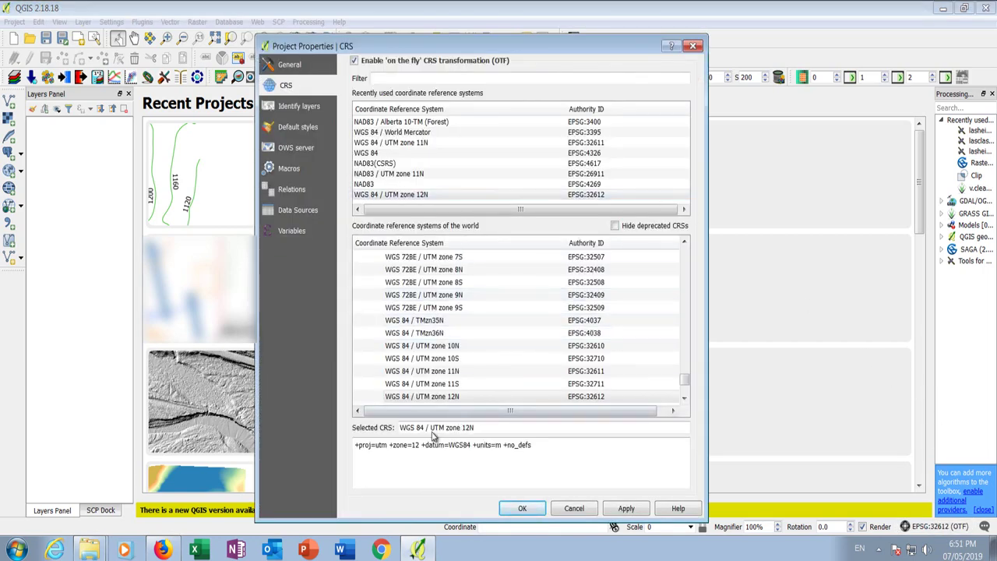
click(520, 509)
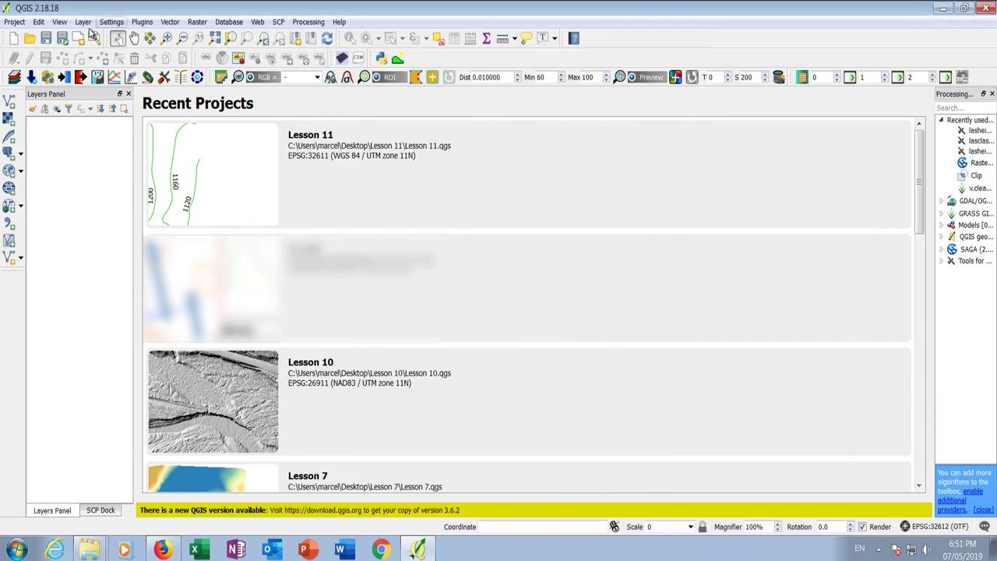
click(13, 39)
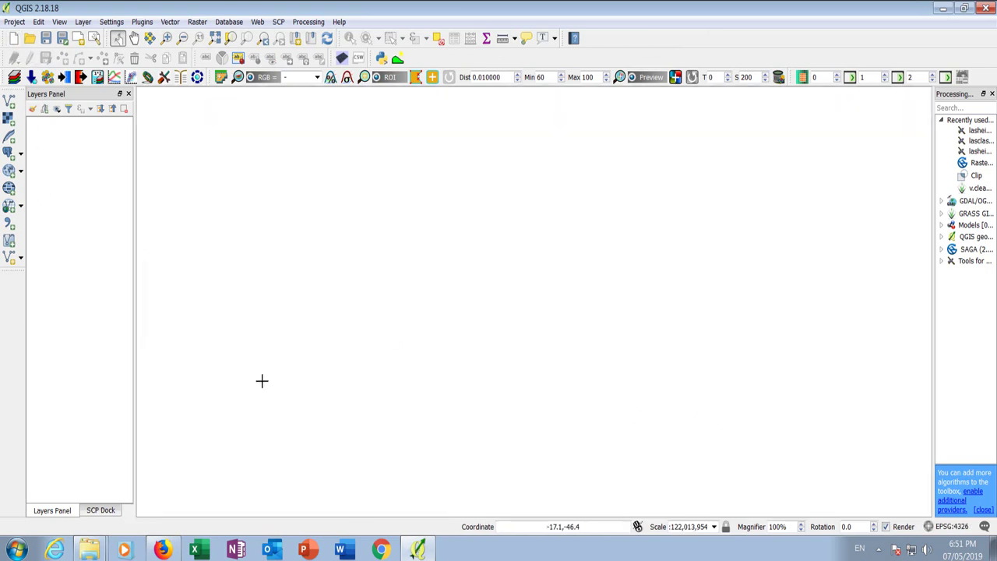
Load all six shapefiles from the Datum84_UTM_Zone_12N folder as vector layers.
click(9, 103)
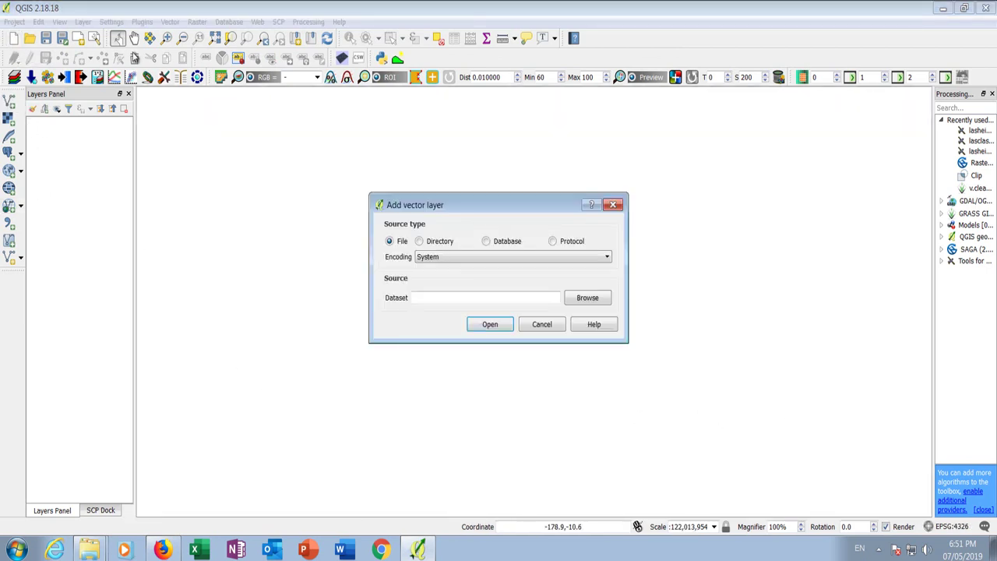
click(592, 300)
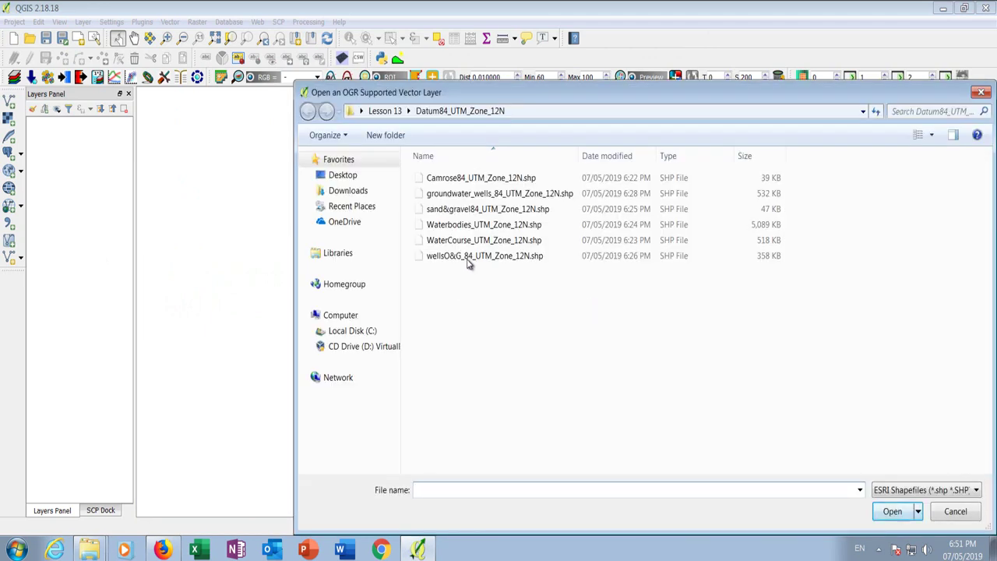
drag(462, 287, 479, 174)
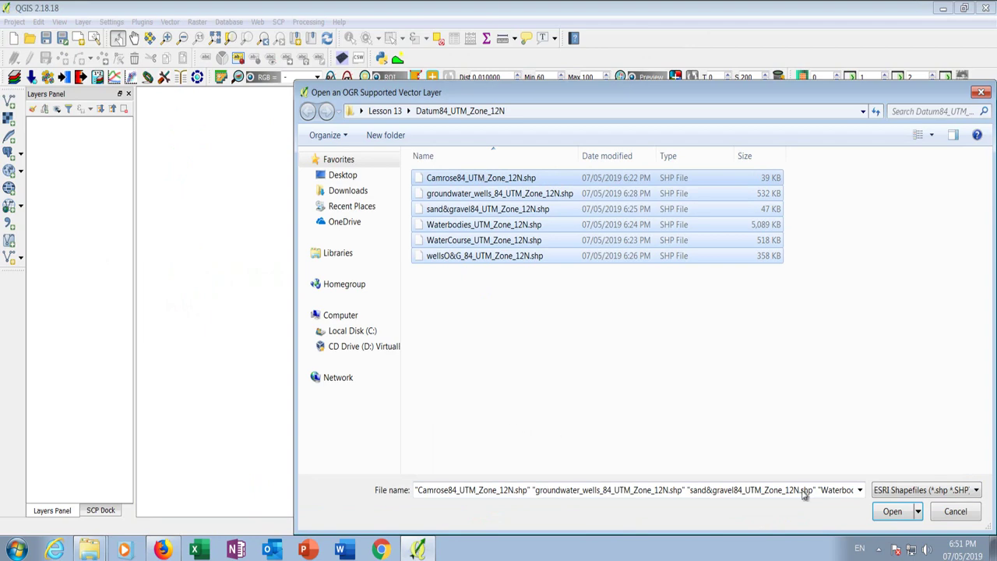
click(892, 511)
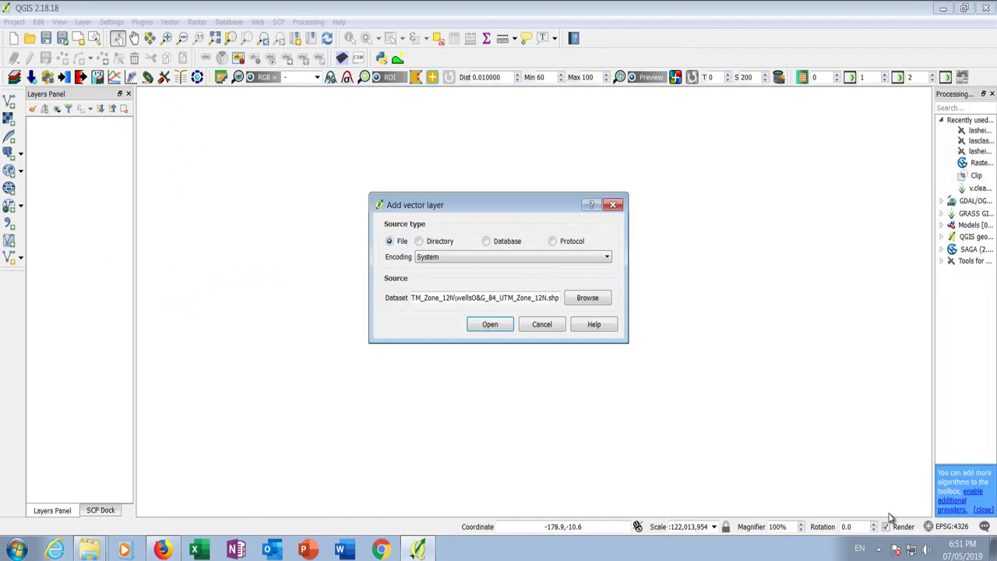
click(479, 326)
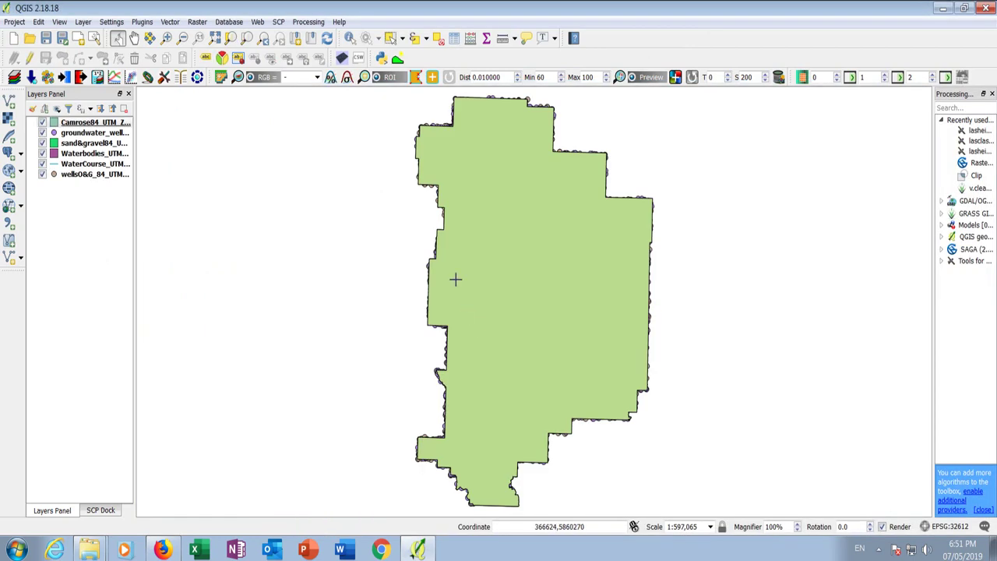
Move Camrose84 to the bottom of the layer order, hide all other layers, and check the project CRS.
click(51, 125)
mouse_move(51, 124)
mouse_down()
mouse_move(62, 211)
mouse_move(64, 196)
mouse_up()
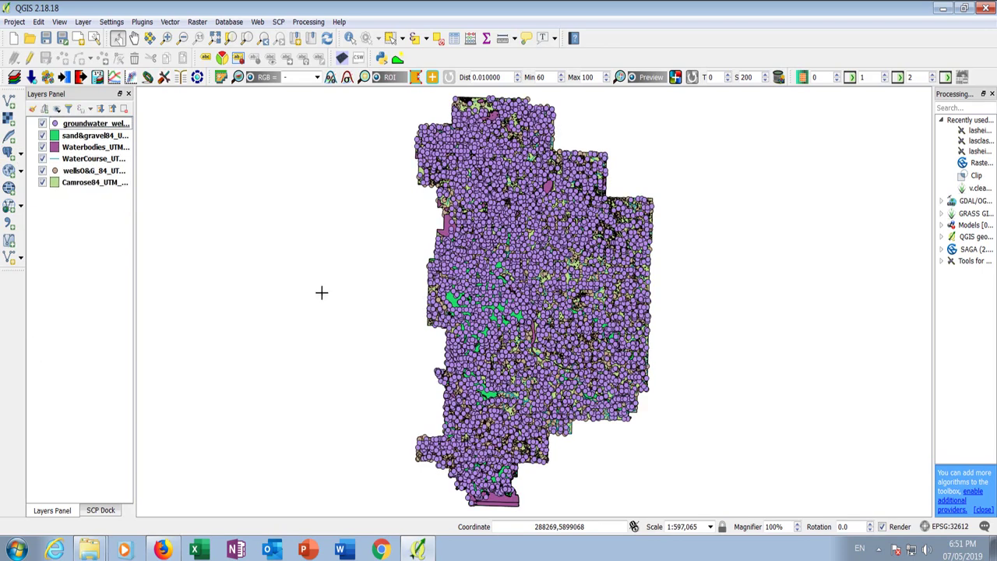
click(42, 124)
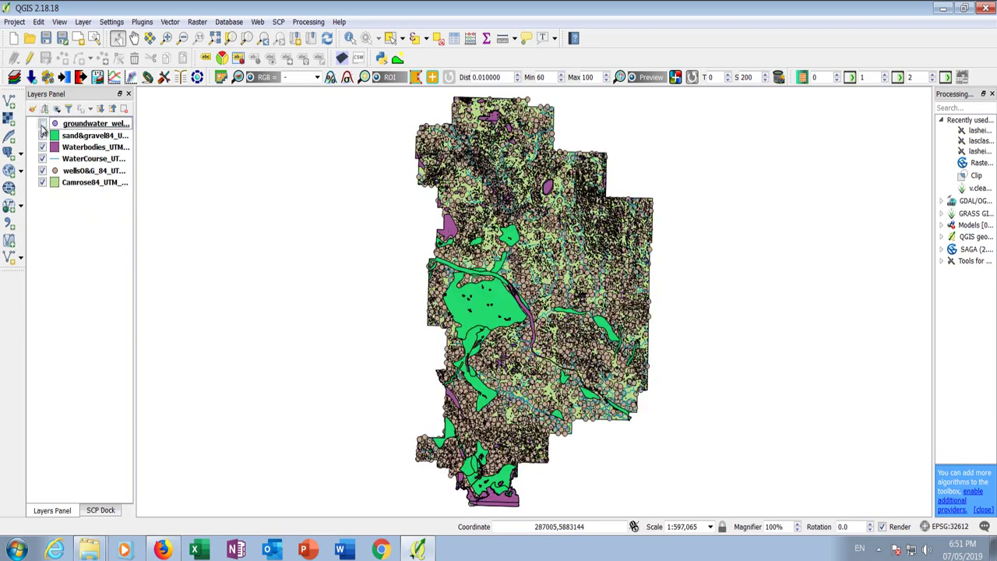
click(42, 135)
click(42, 147)
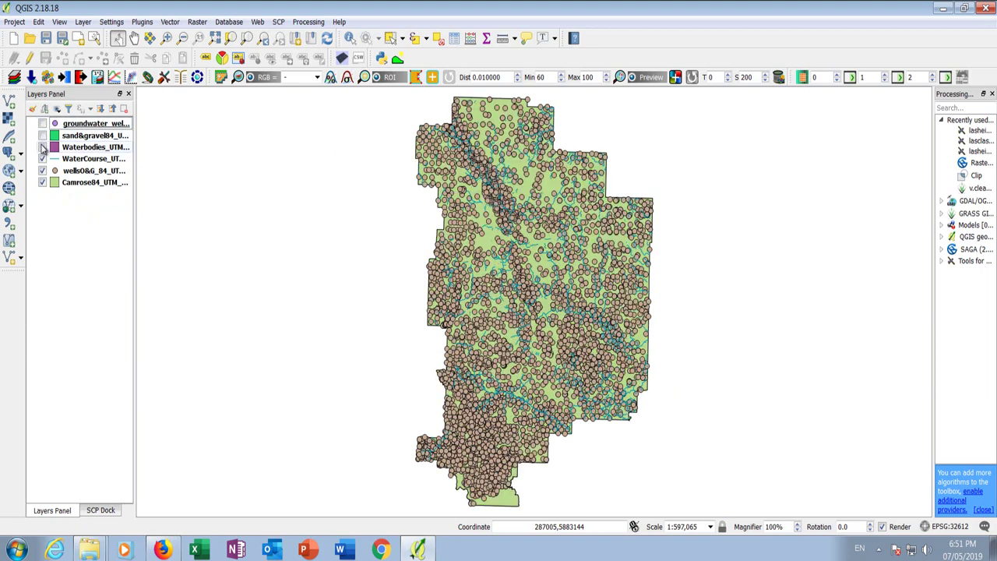
click(43, 159)
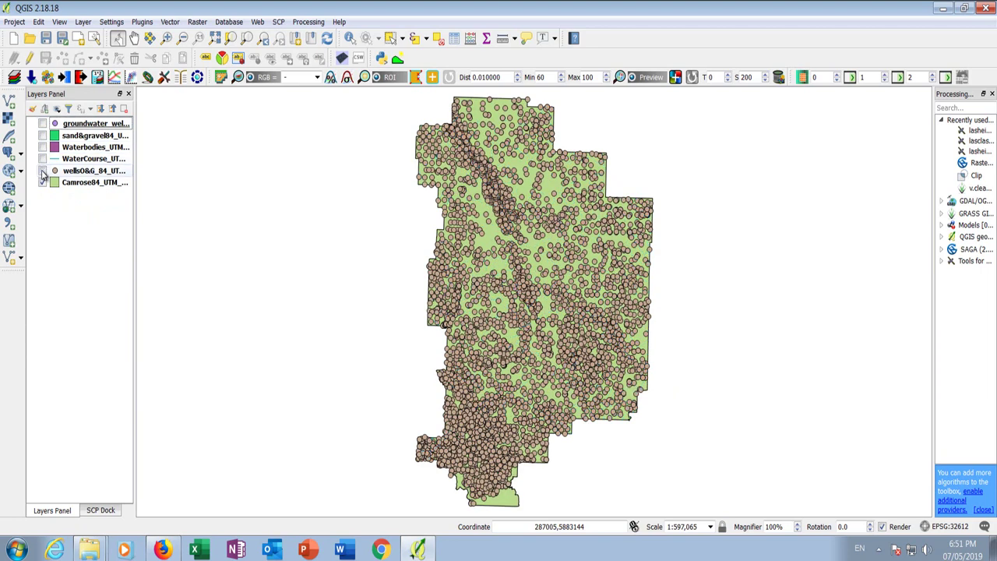
click(42, 170)
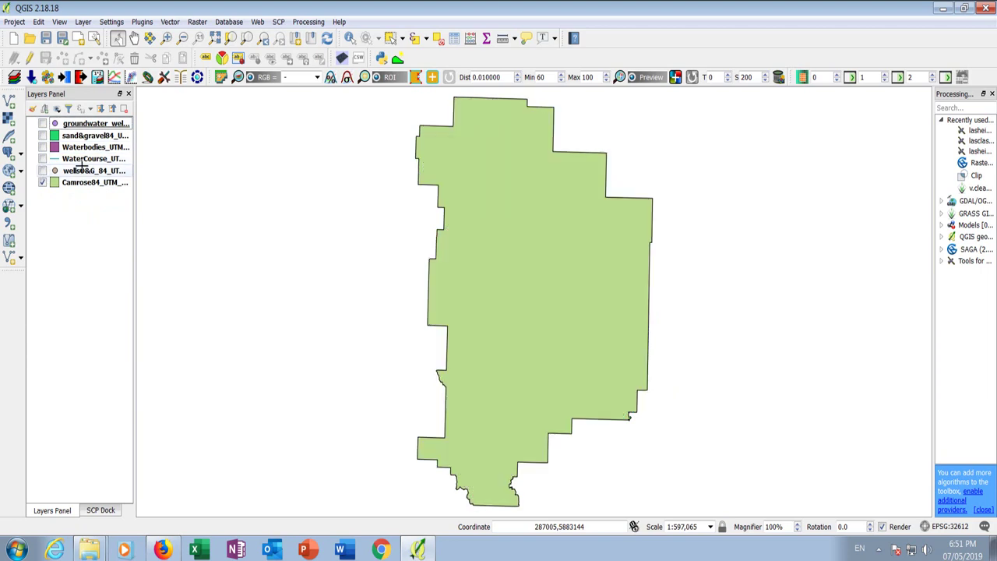
click(949, 526)
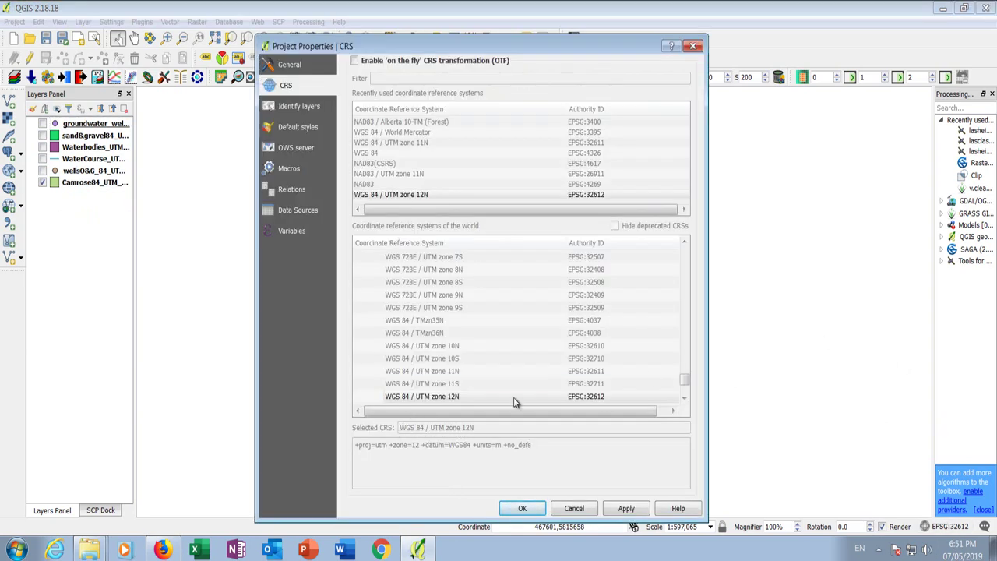
click(522, 508)
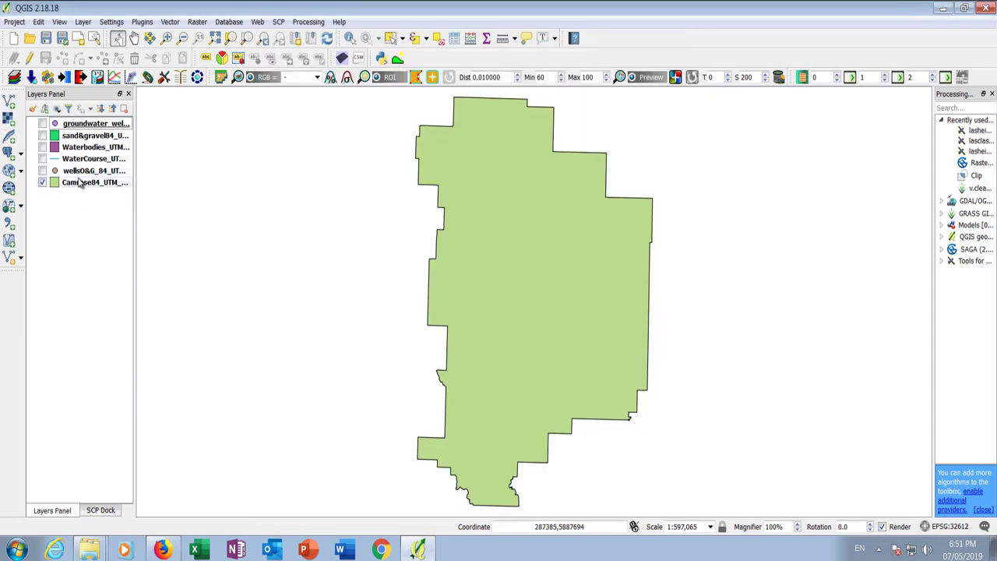
Preview the WaterCourse, Waterbodies and sand&gravel layers one at a time.
click(43, 159)
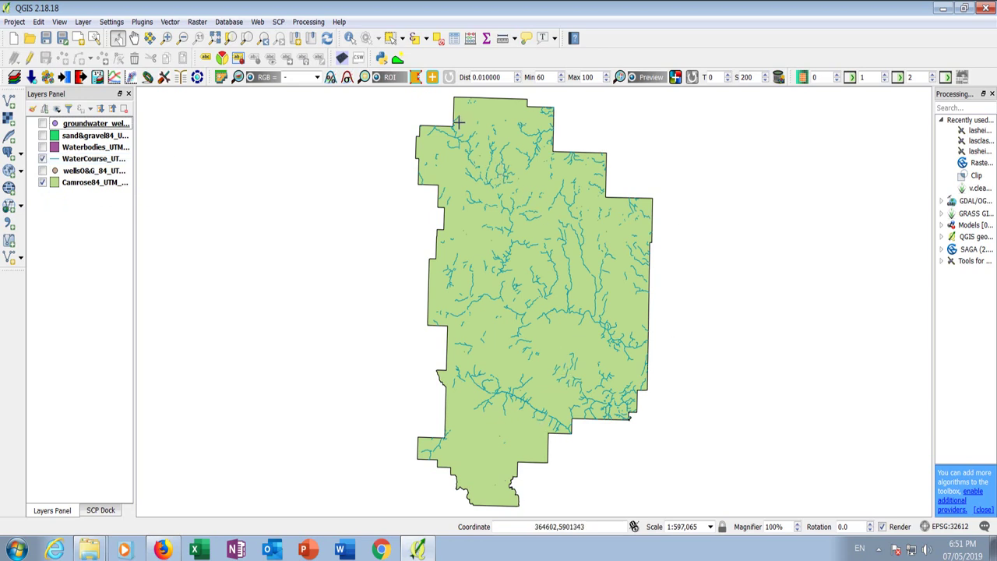
click(43, 159)
click(42, 153)
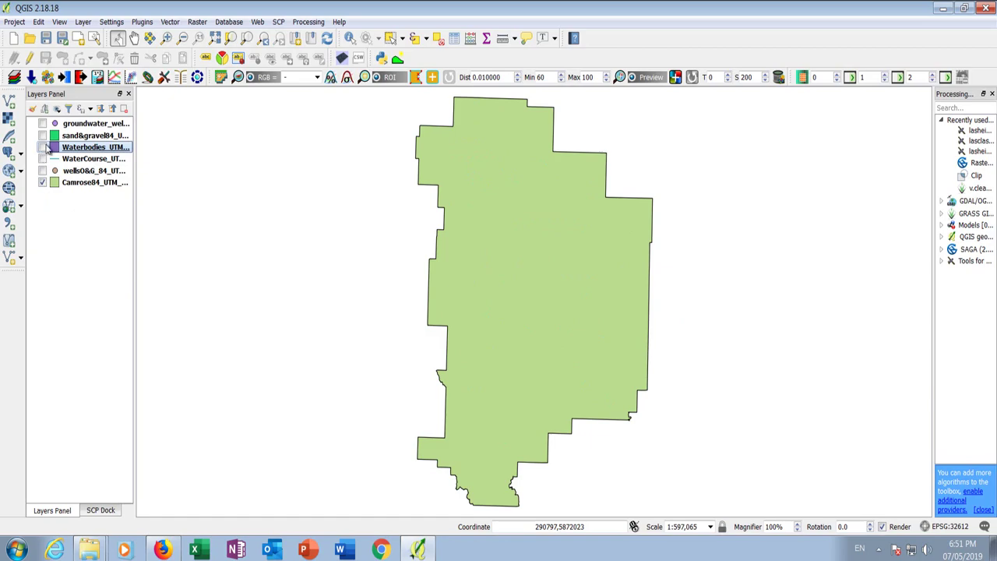
click(43, 147)
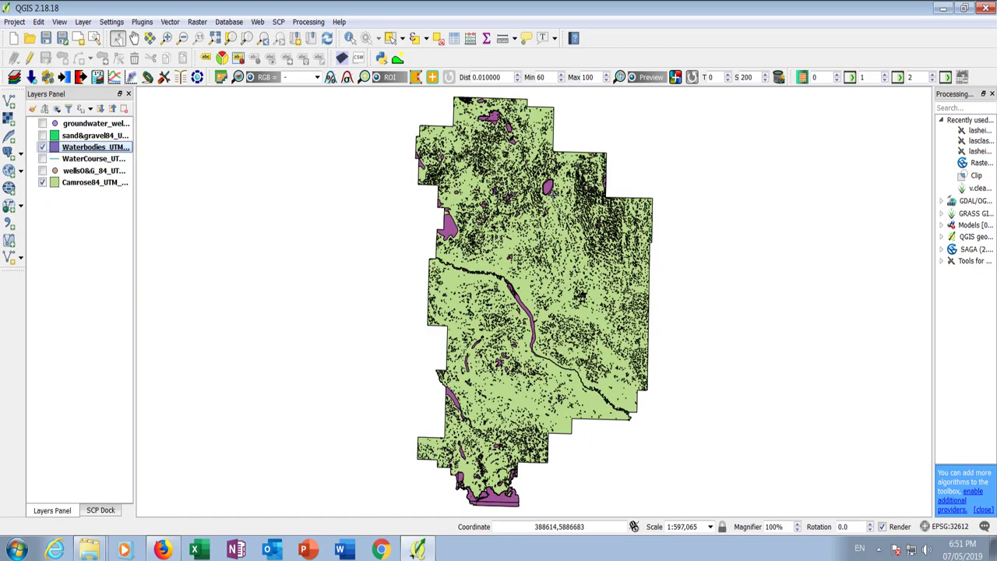
scroll(383, 299, up, 4)
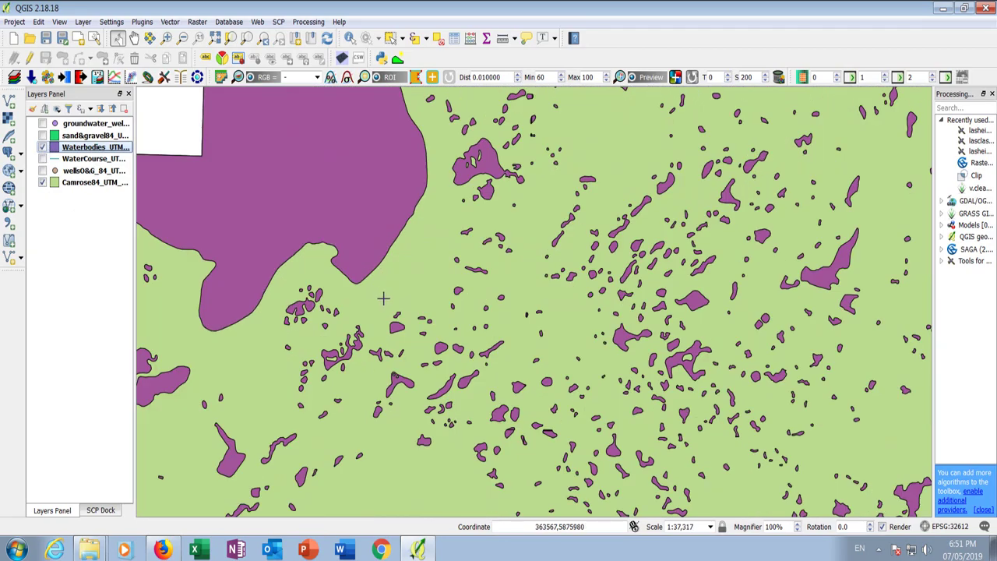
scroll(417, 324, down, 3)
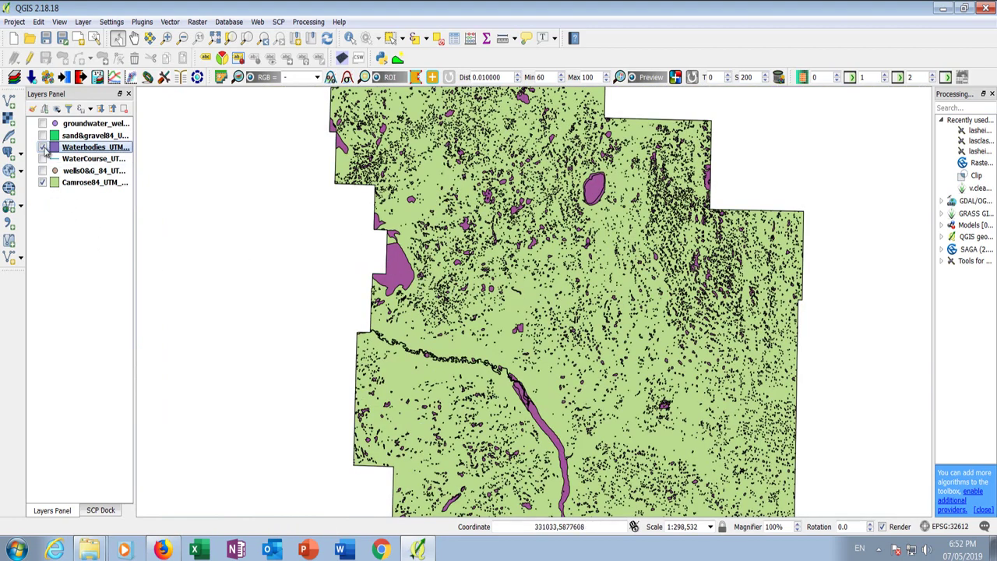
click(42, 147)
click(42, 135)
scroll(417, 305, down, 1)
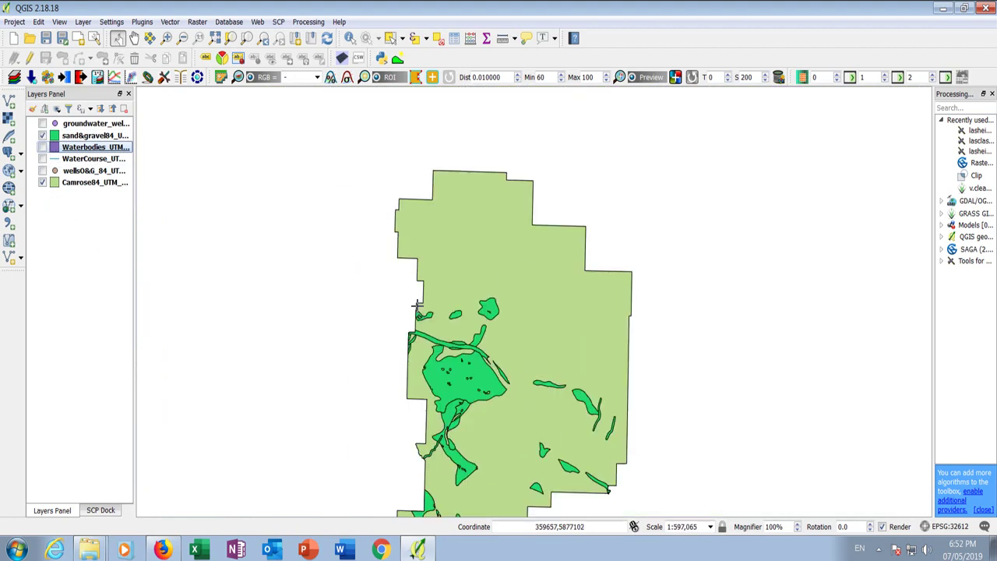
scroll(464, 334, down, 1)
scroll(400, 320, up, 1)
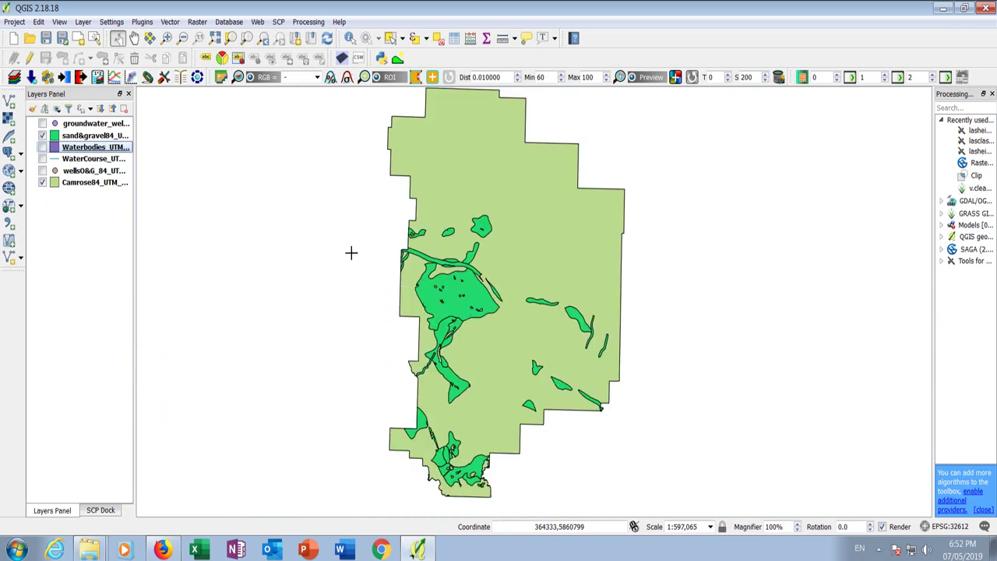
click(43, 136)
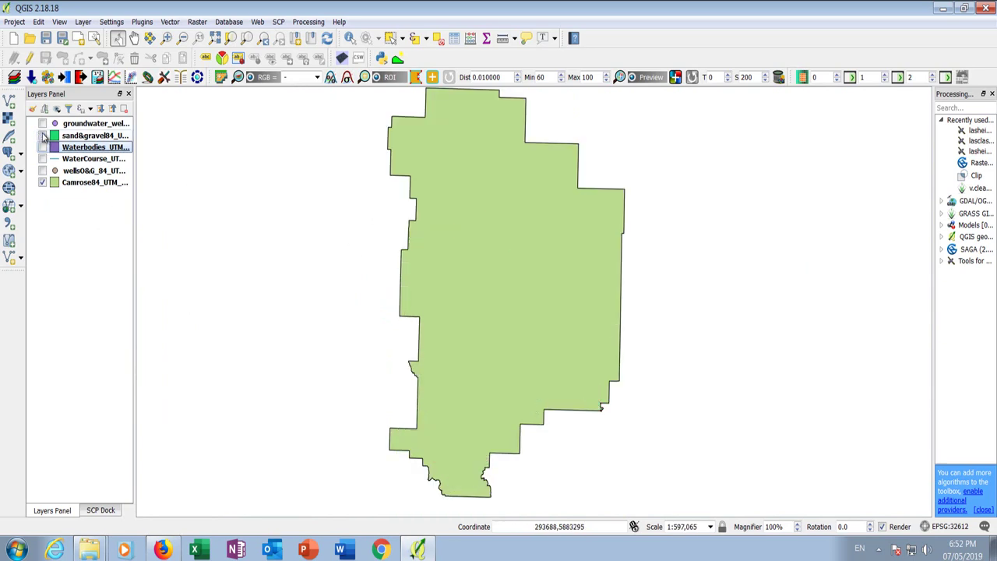
Compare the oil and gas and groundwater well layers, then show only the WaterCourse streams.
click(43, 170)
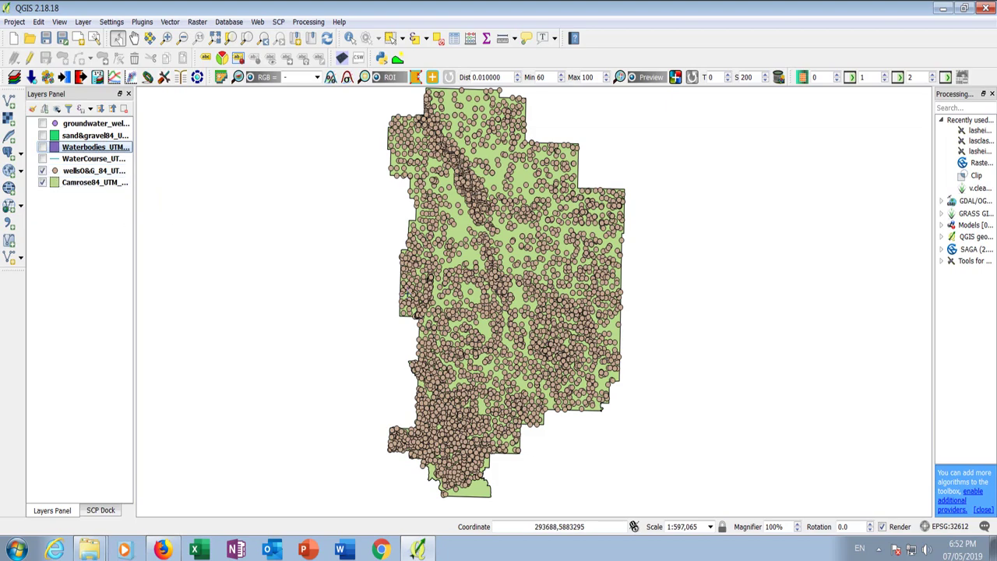
scroll(497, 399, up, 2)
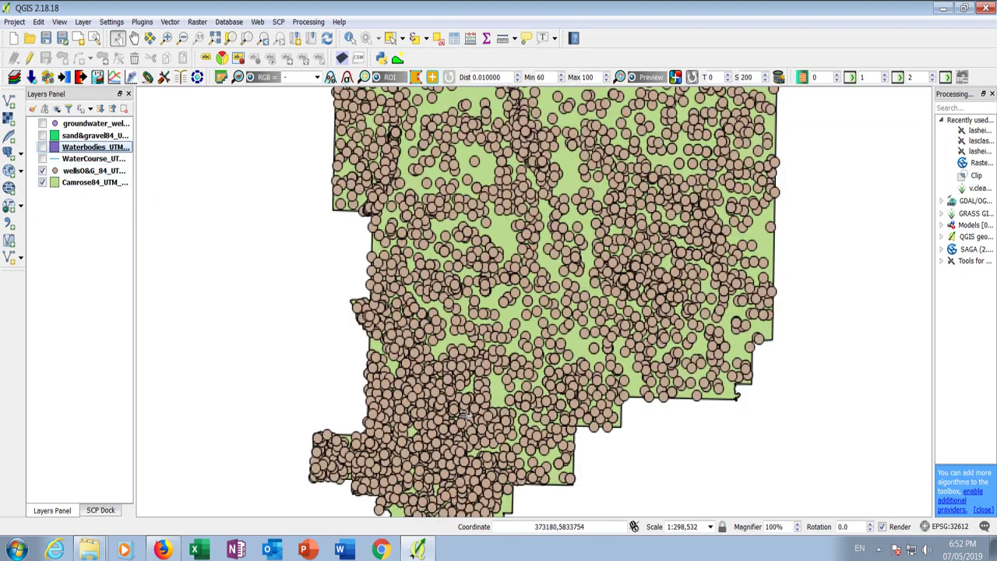
scroll(367, 335, down, 1)
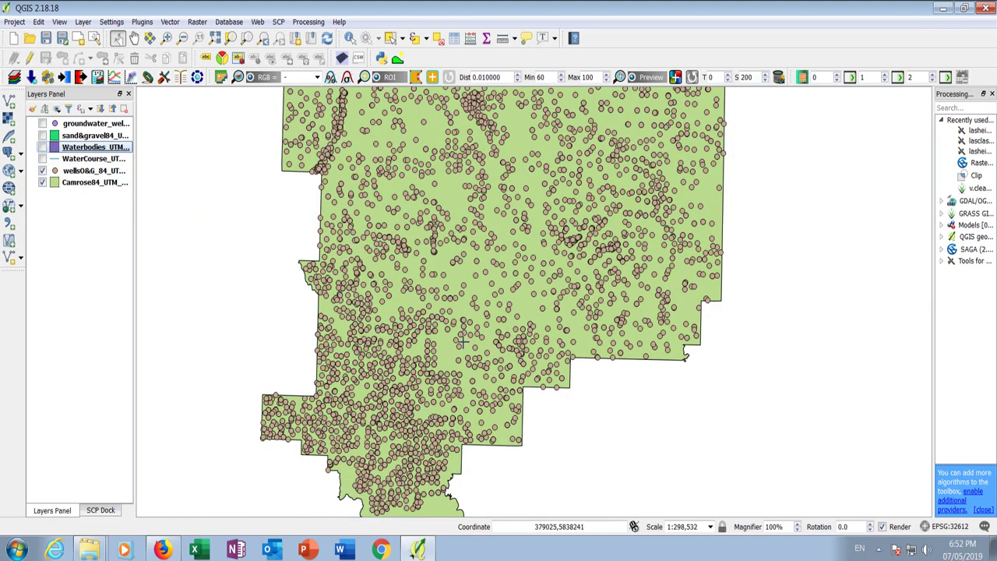
scroll(462, 342, down, 2)
scroll(432, 142, up, 1)
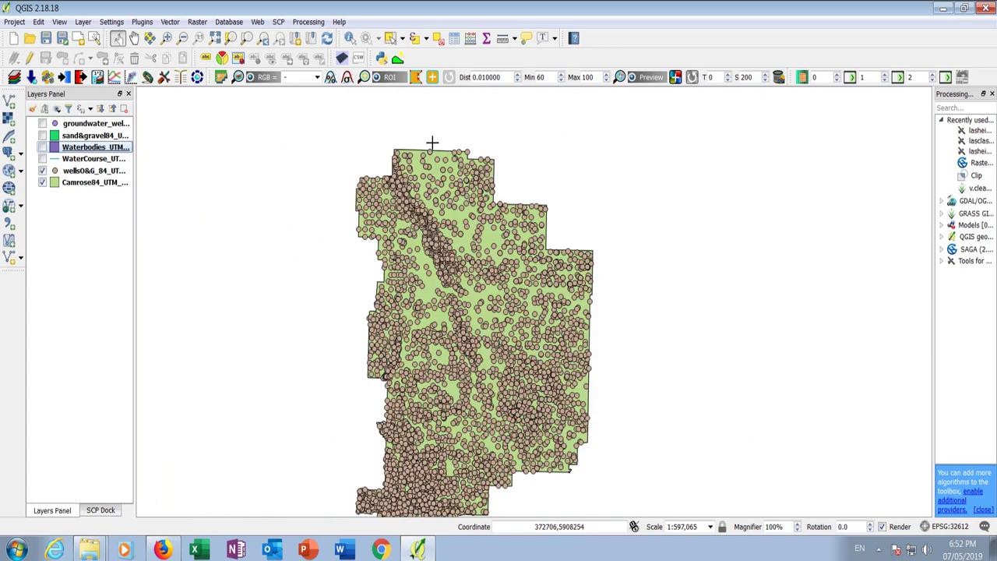
click(42, 171)
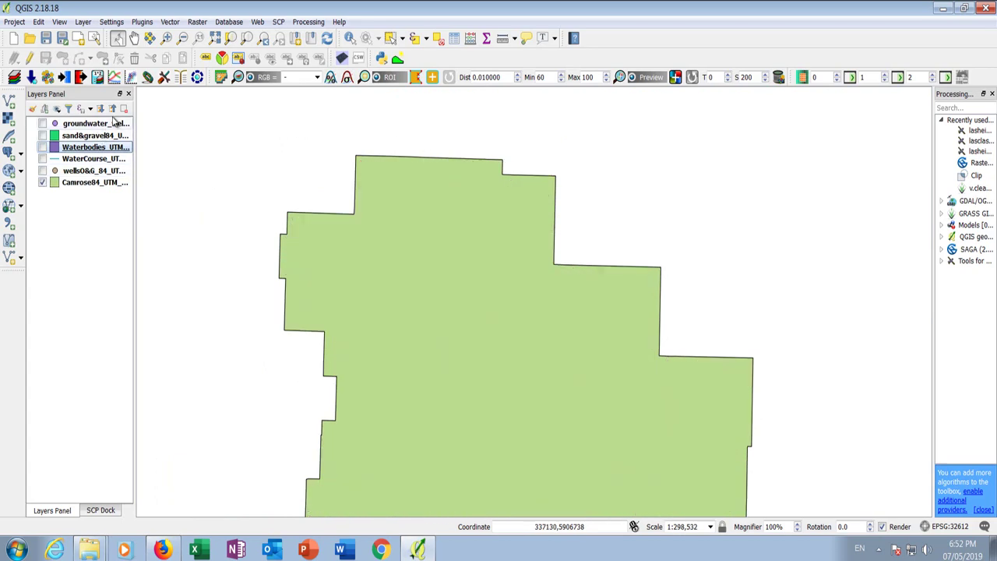
click(48, 123)
click(43, 124)
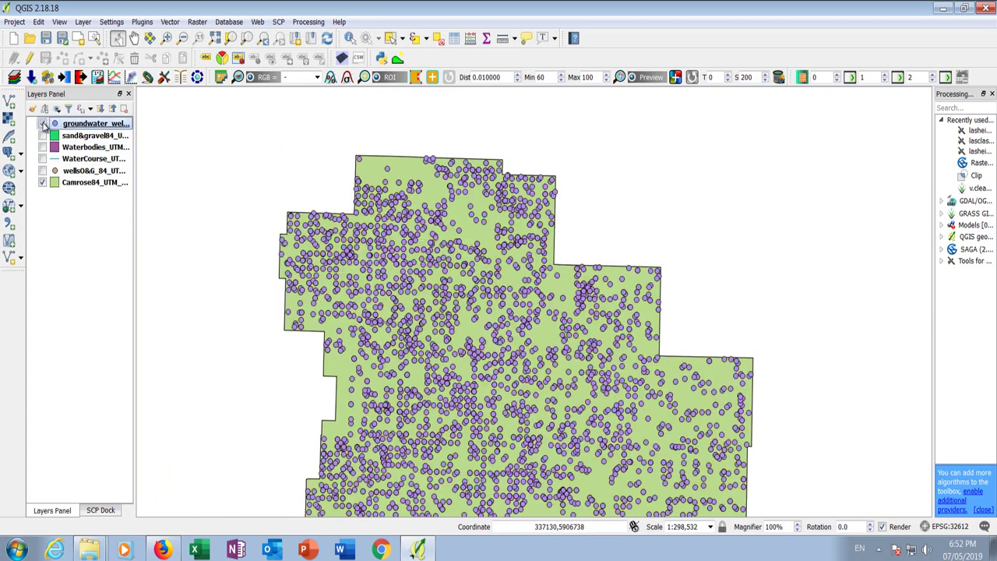
scroll(464, 382, down, 1)
scroll(465, 382, up, 1)
scroll(460, 383, down, 1)
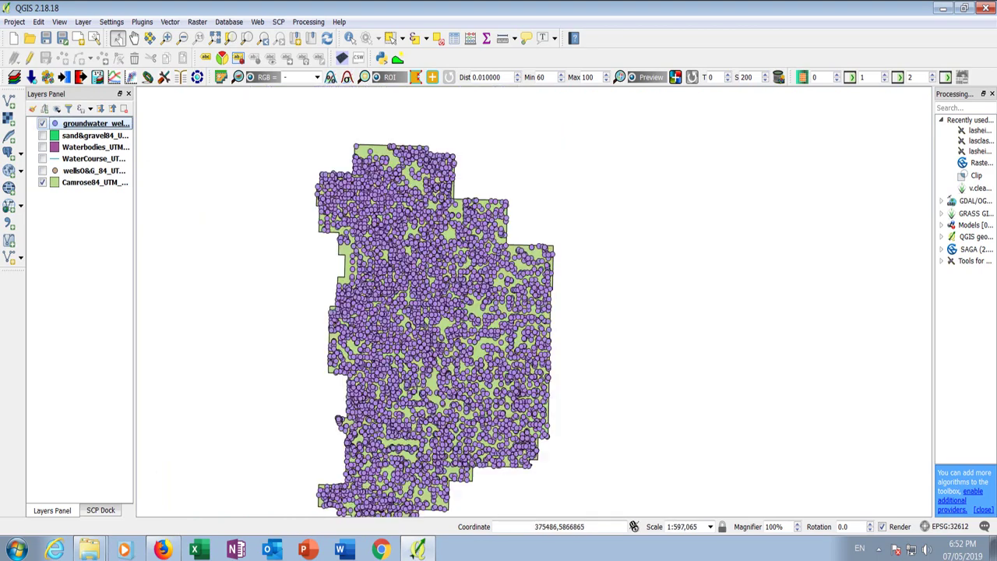
scroll(418, 386, up, 1)
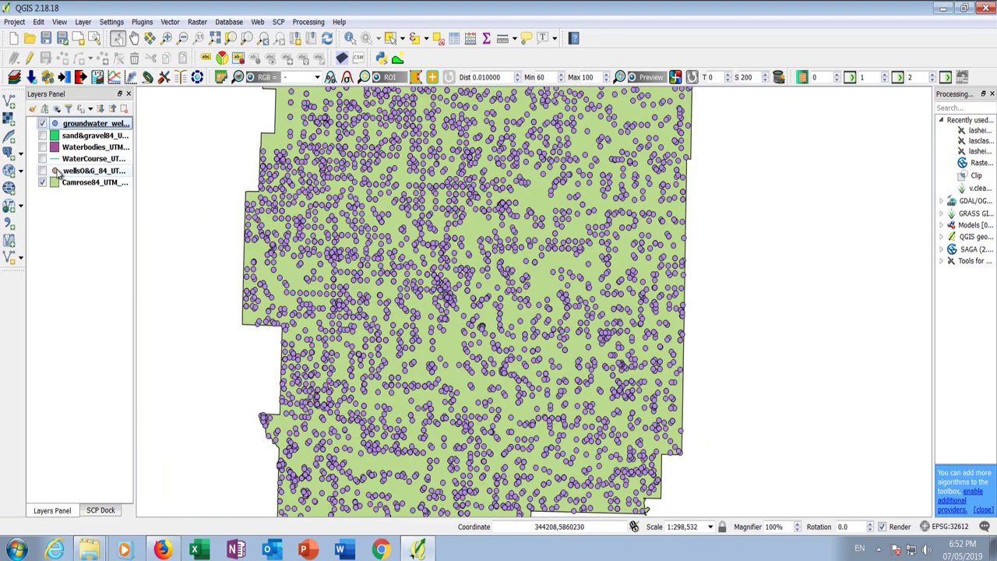
click(43, 124)
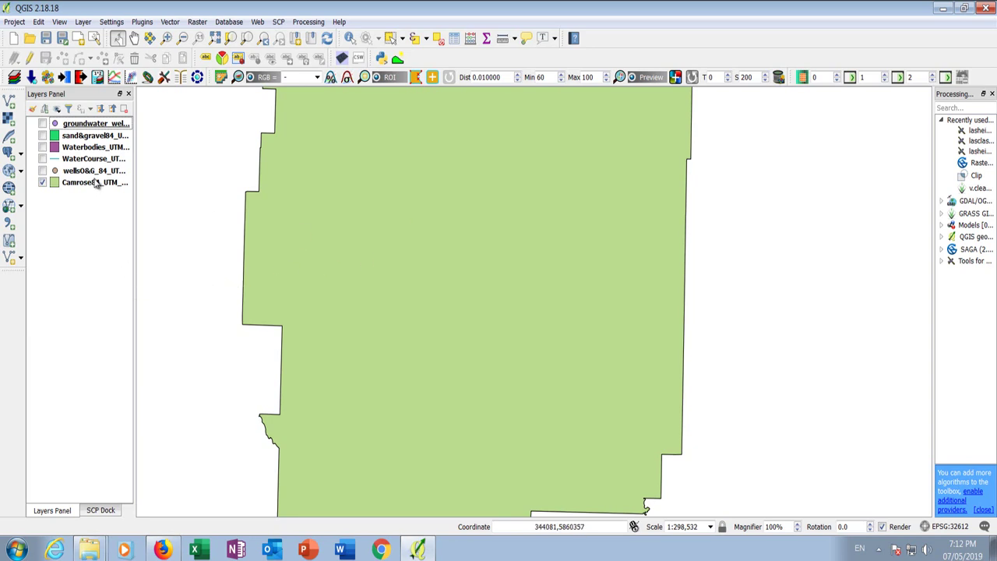
click(42, 159)
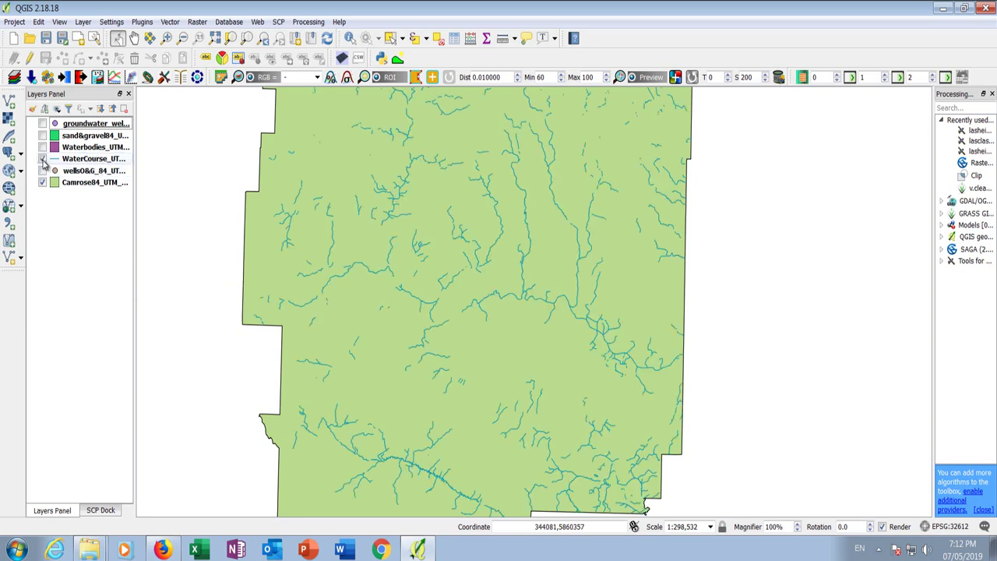
Set up a fixed distance buffer of the WaterCourse layer with a 100 m distance.
click(169, 22)
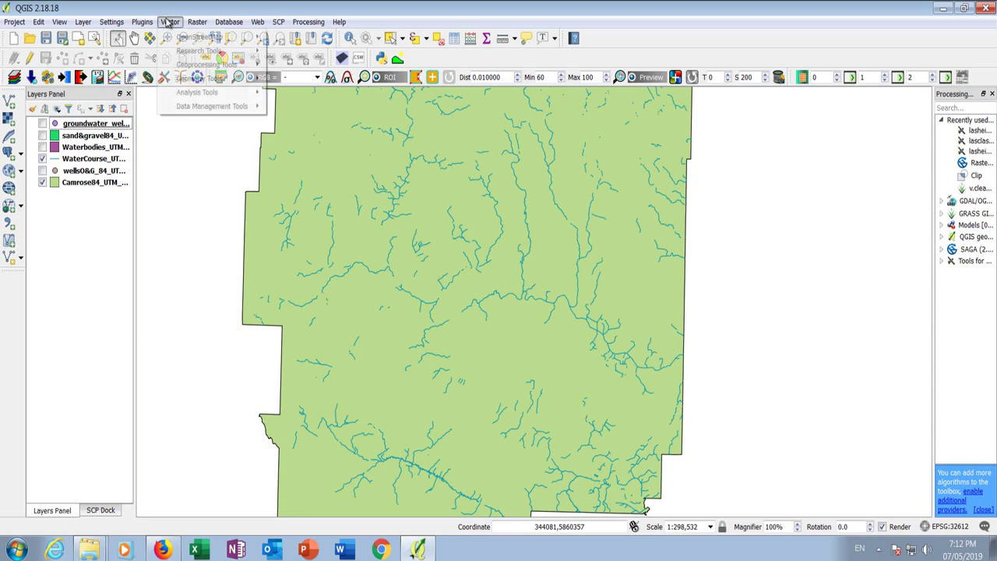
mouse_move(204, 68)
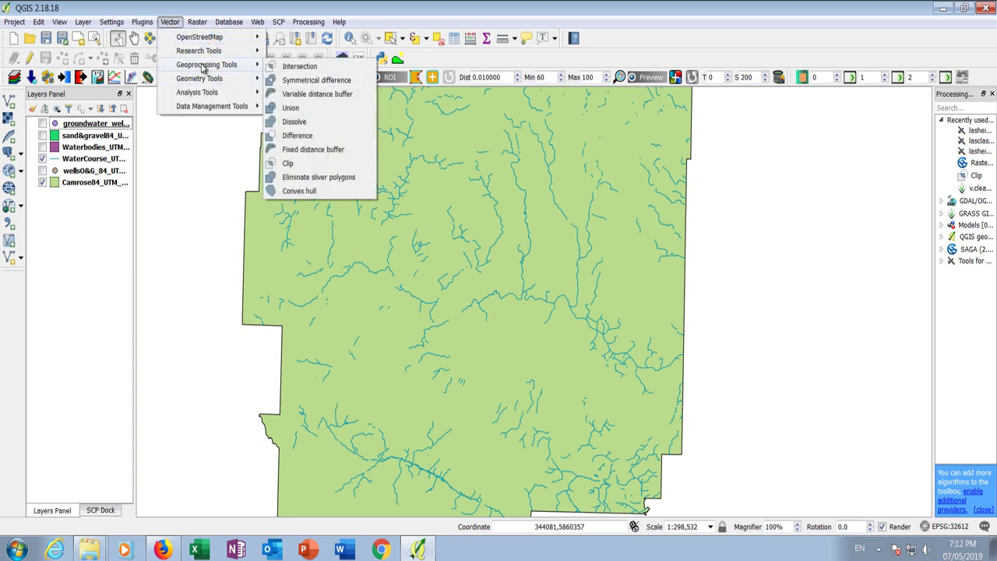
click(296, 154)
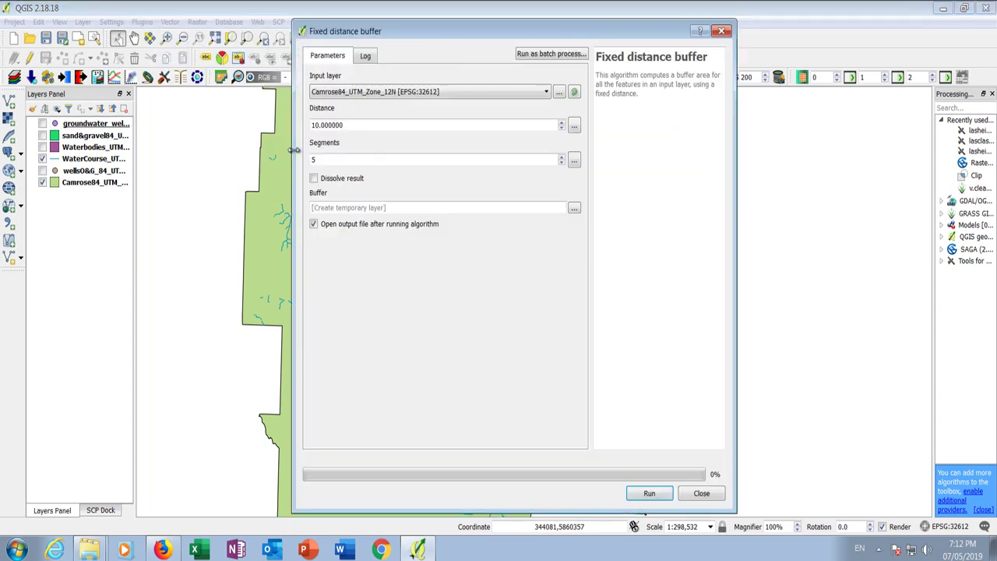
click(382, 93)
click(382, 93)
click(382, 93)
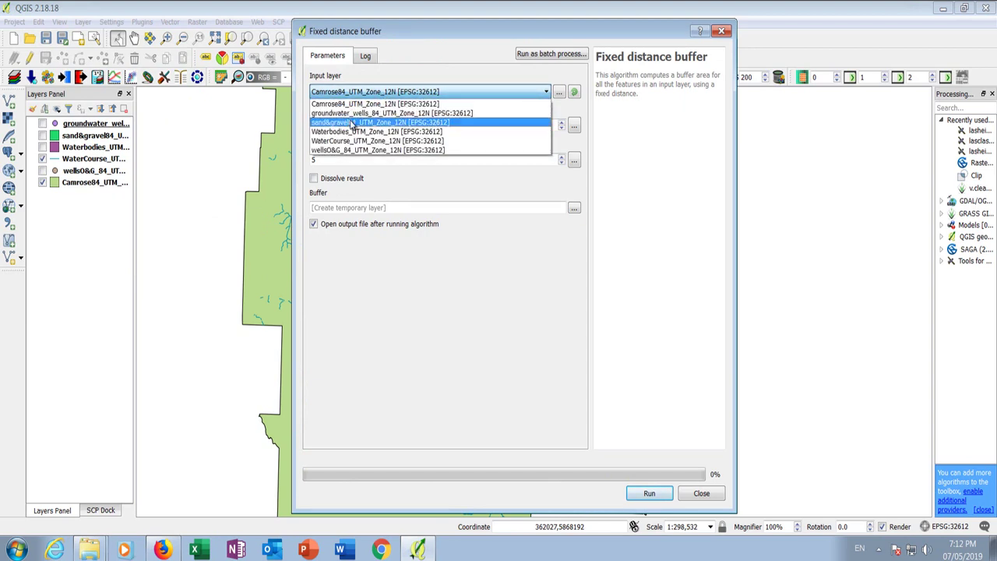
click(356, 145)
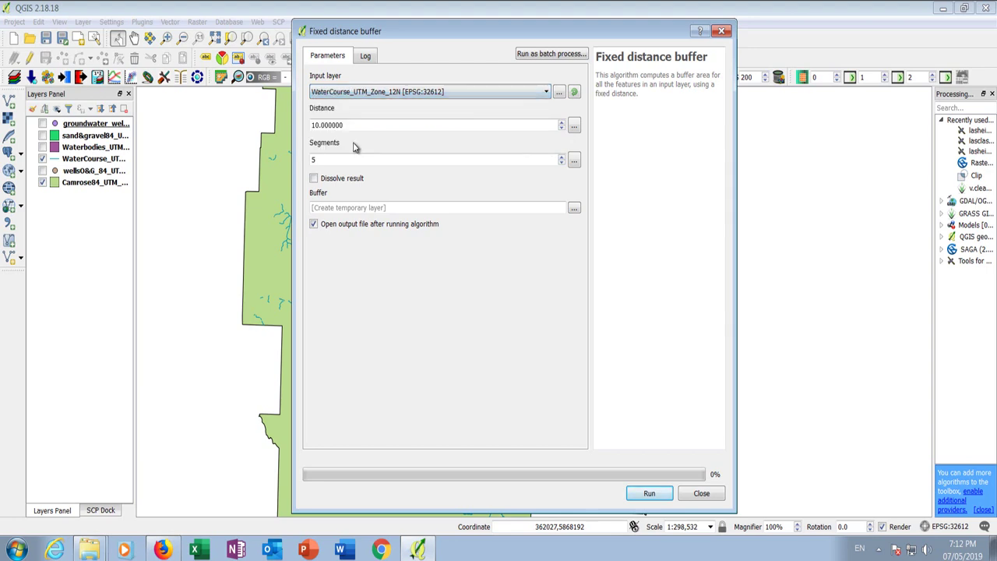
drag(339, 124, 280, 123)
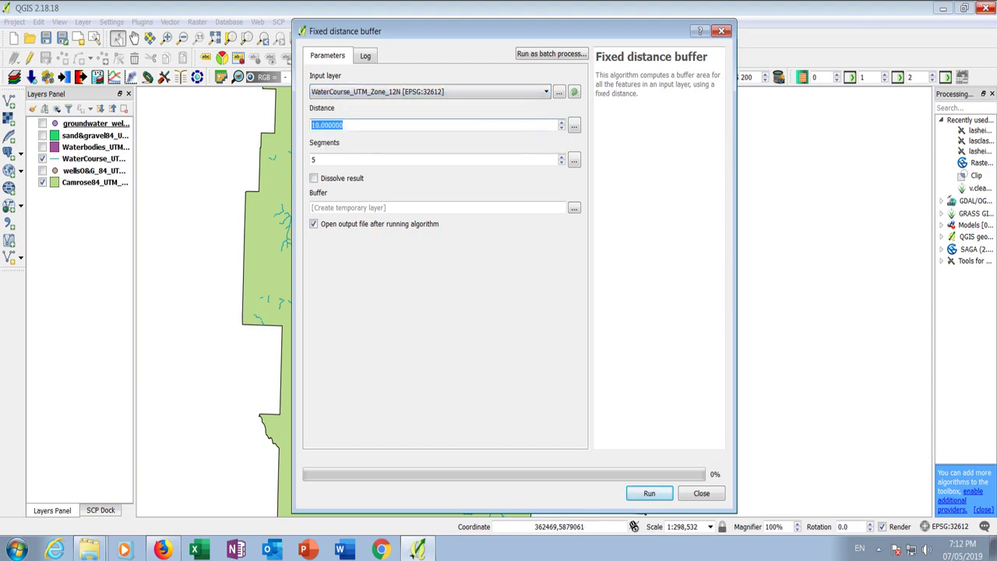
text(1)
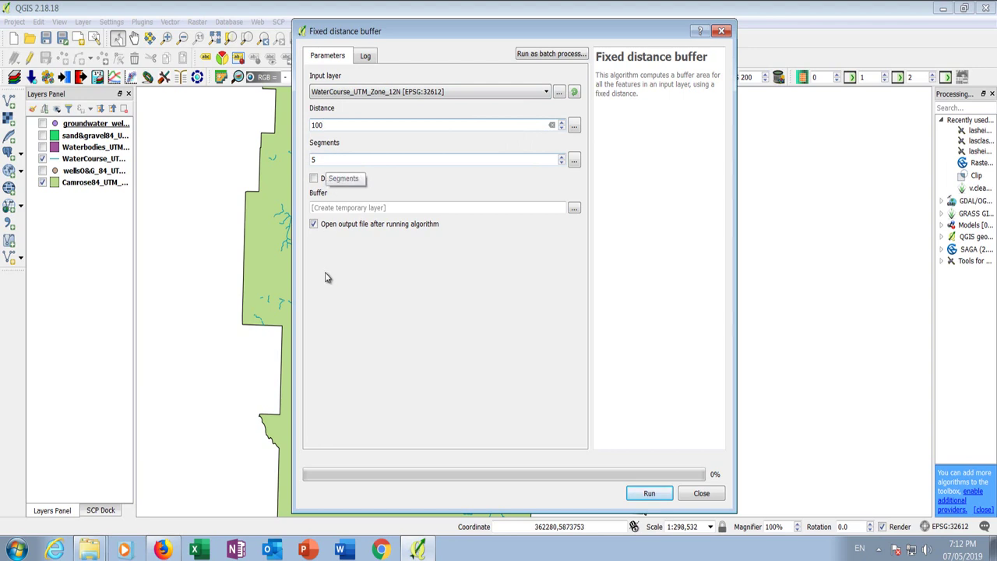
Save the buffer output as WaterCourseBuffer.shp in a new Buffers folder and run it.
click(574, 208)
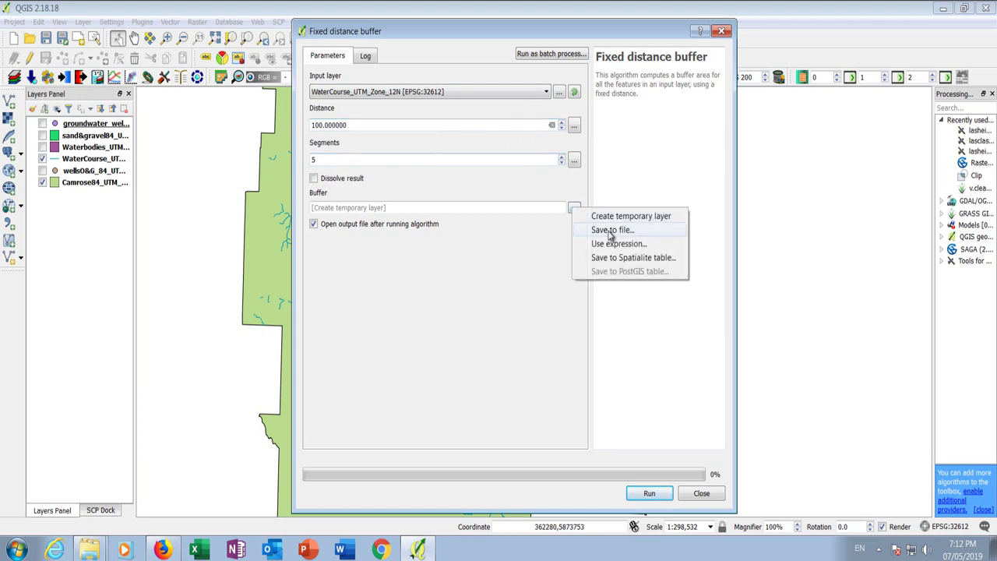
click(604, 230)
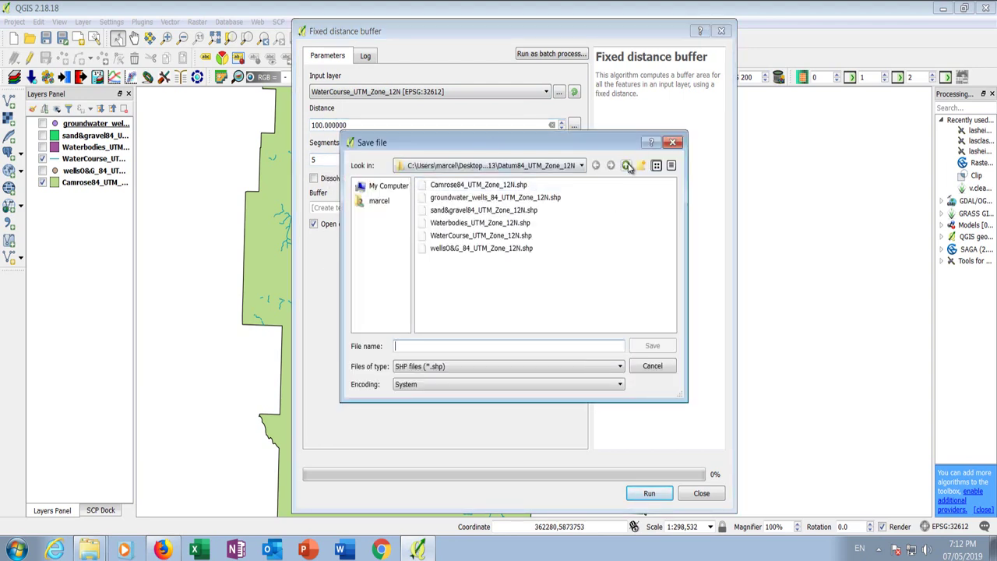
click(626, 166)
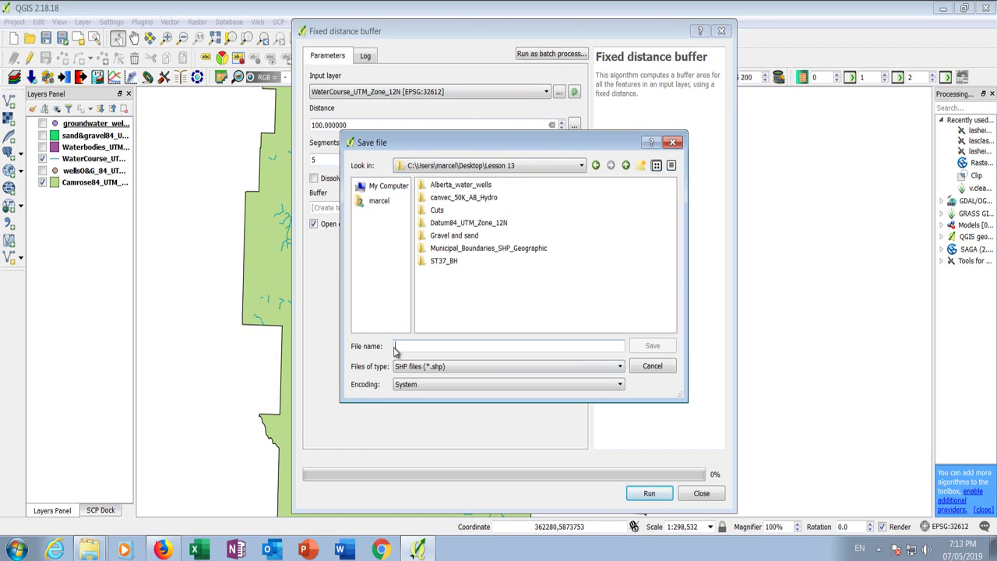
right_click(441, 294)
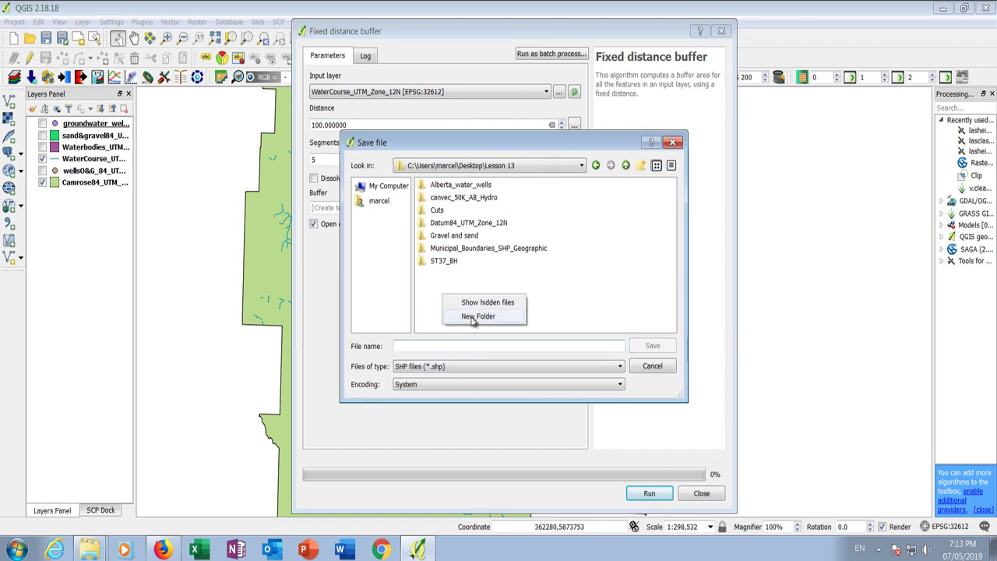
click(476, 323)
double_click(434, 273)
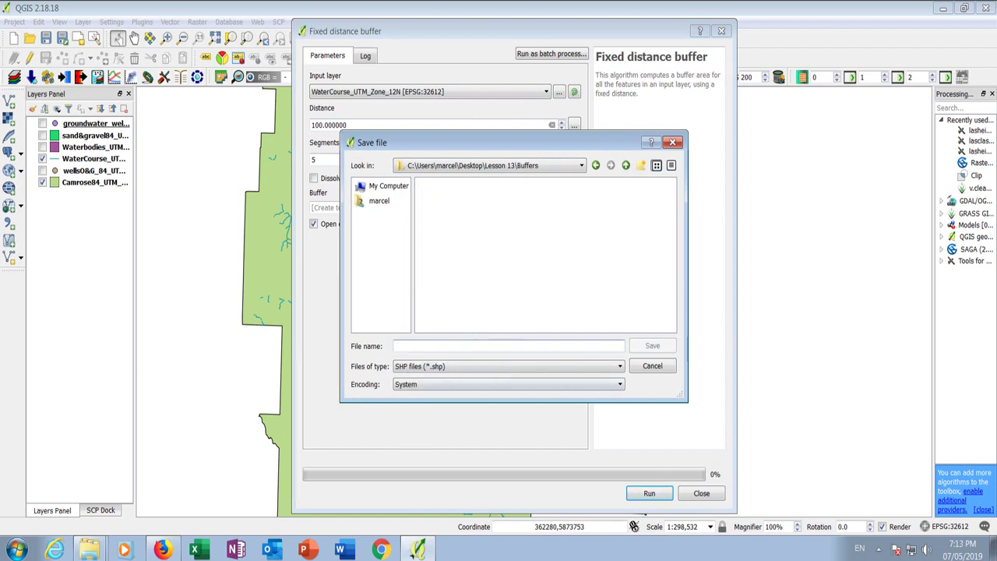
text(WaterCourseBuffer)
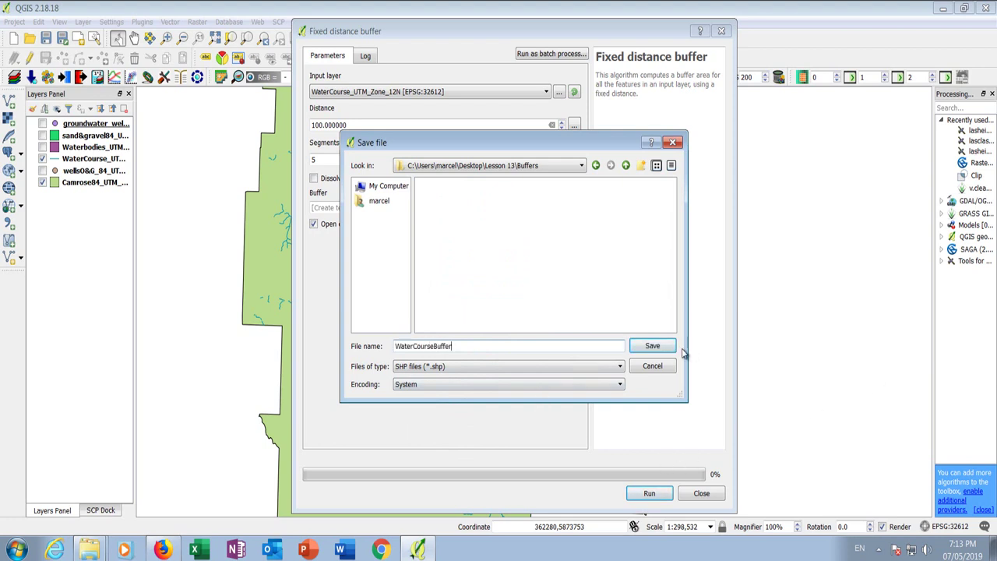
click(652, 347)
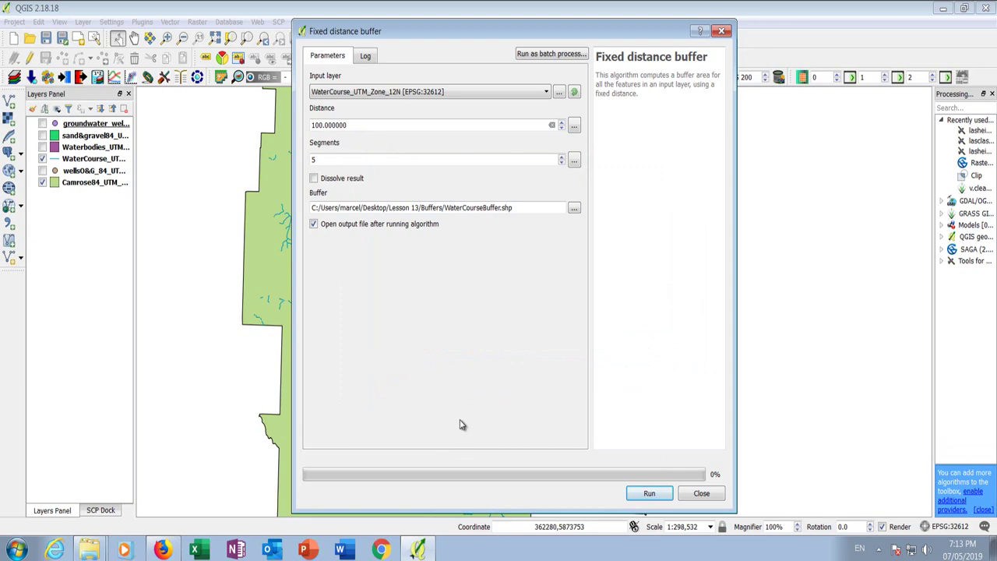
click(649, 493)
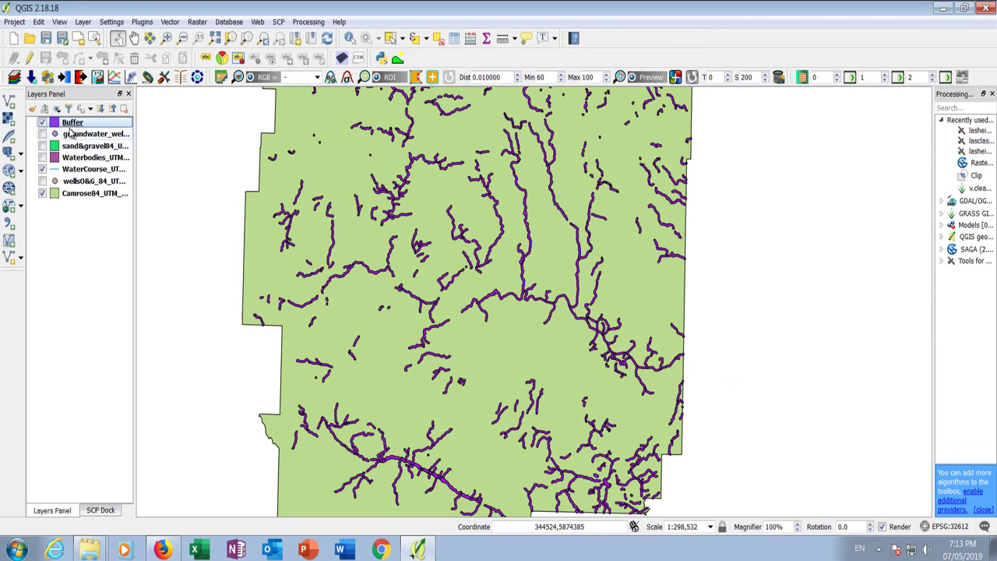
Move the Buffer layer beneath the WaterCourse lines in the drawing order.
drag(70, 125, 68, 170)
scroll(347, 276, up, 3)
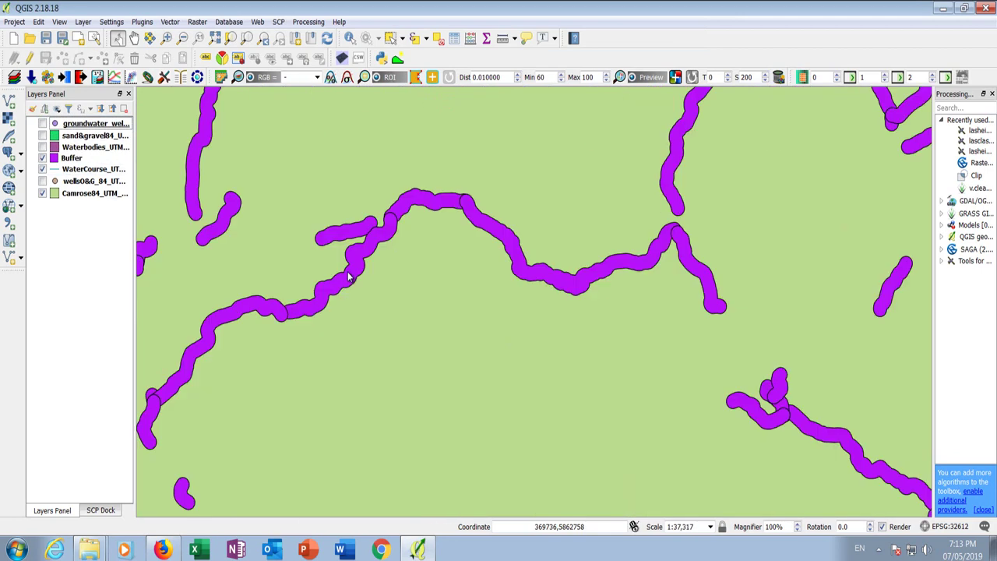
scroll(294, 260, up, 1)
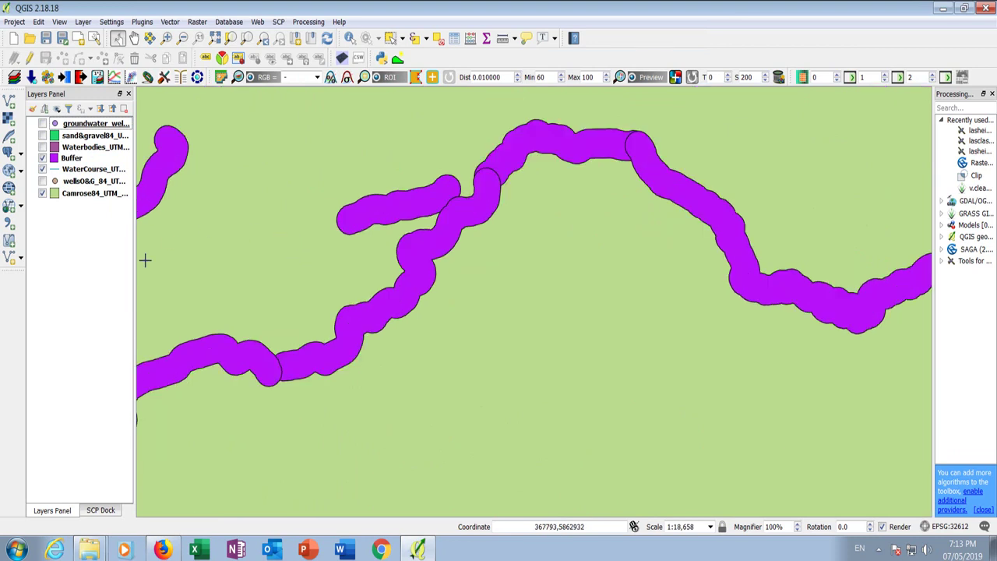
drag(69, 166, 68, 183)
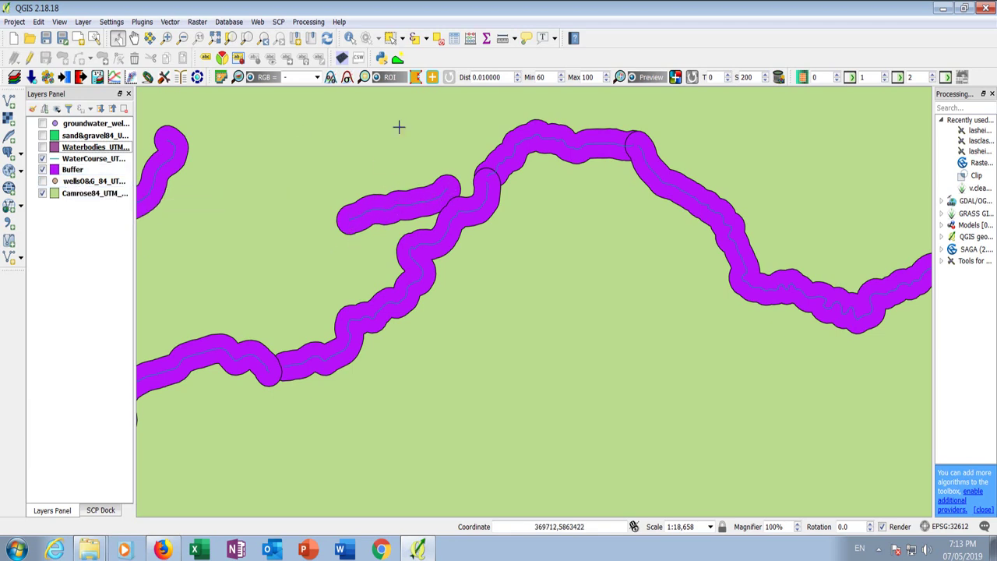
Measure the buffer width across a stream (about 97 m), then zoom back out to the county.
click(502, 37)
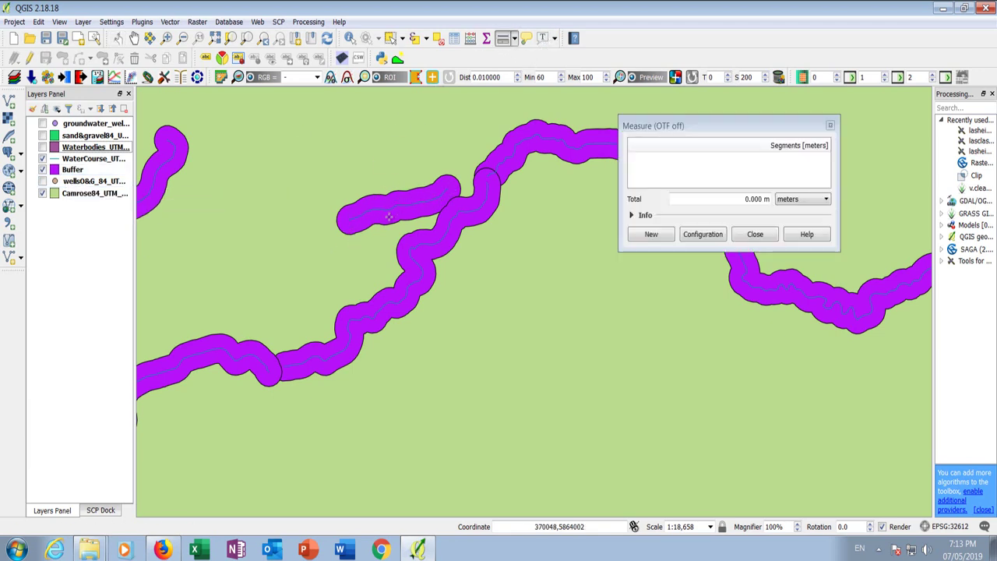
scroll(425, 207, up, 2)
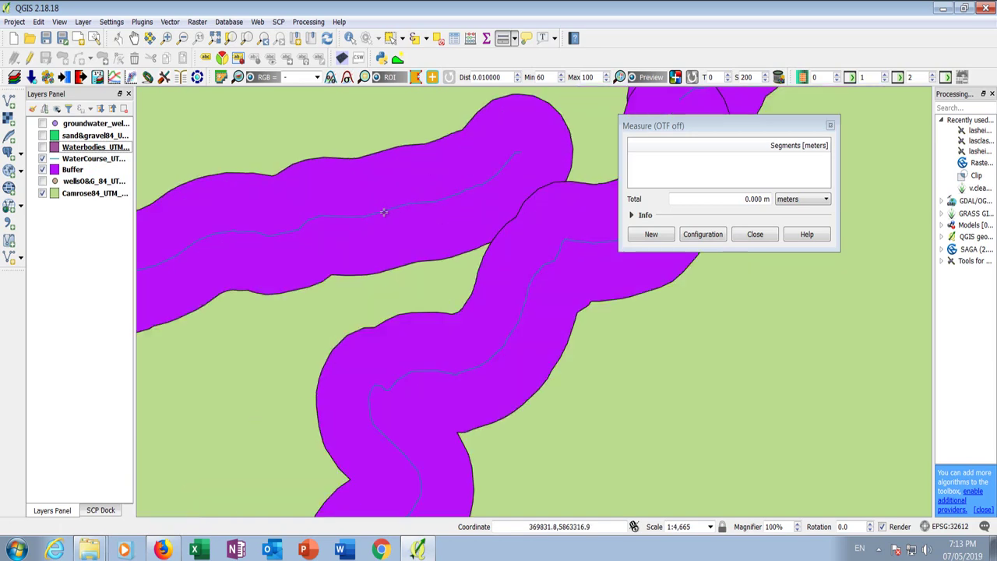
click(384, 212)
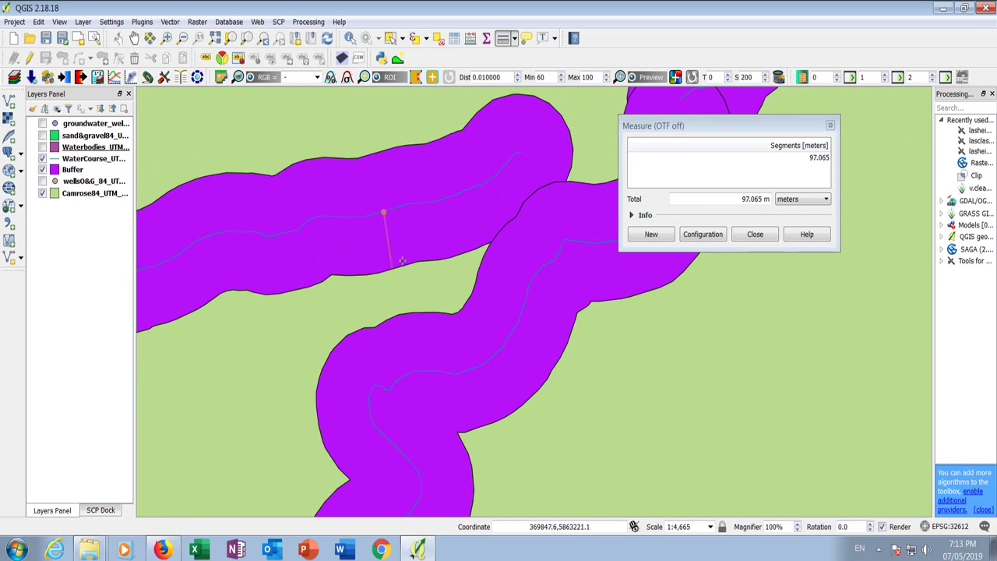
click(755, 236)
scroll(414, 248, down, 5)
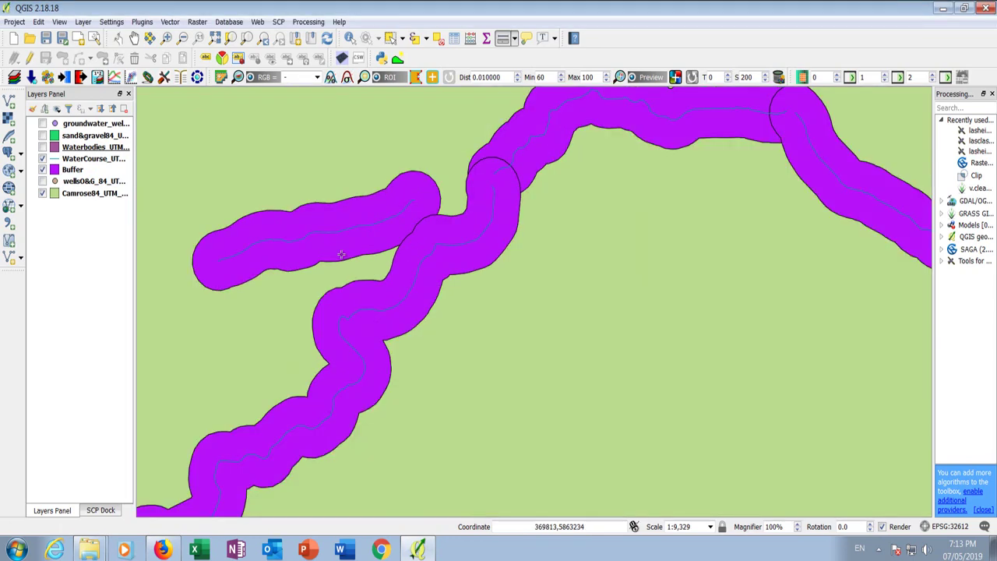
scroll(415, 248, down, 1)
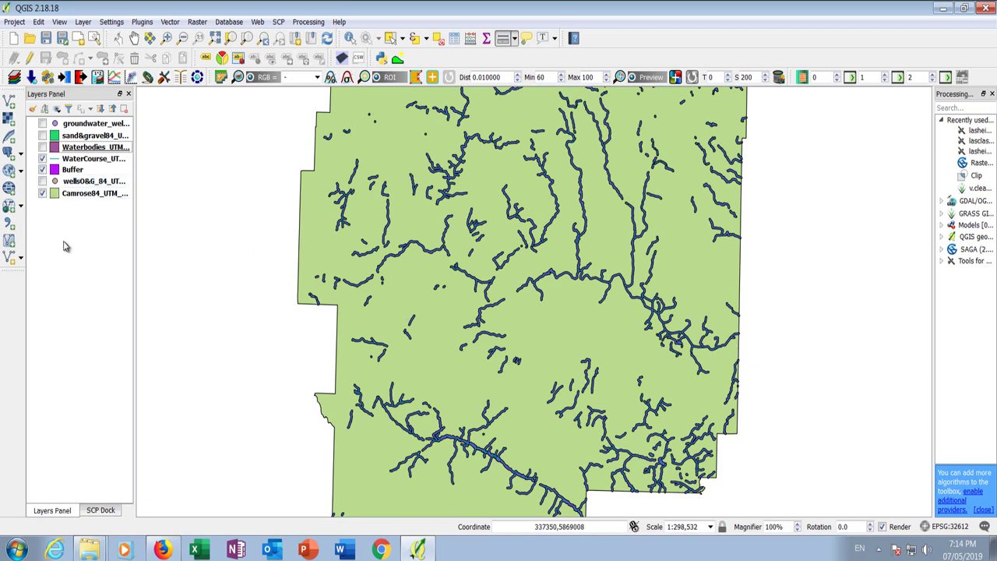
Rename the Buffer layer to Watercourse_Buffer, then take another quick distance measurement.
right_click(77, 171)
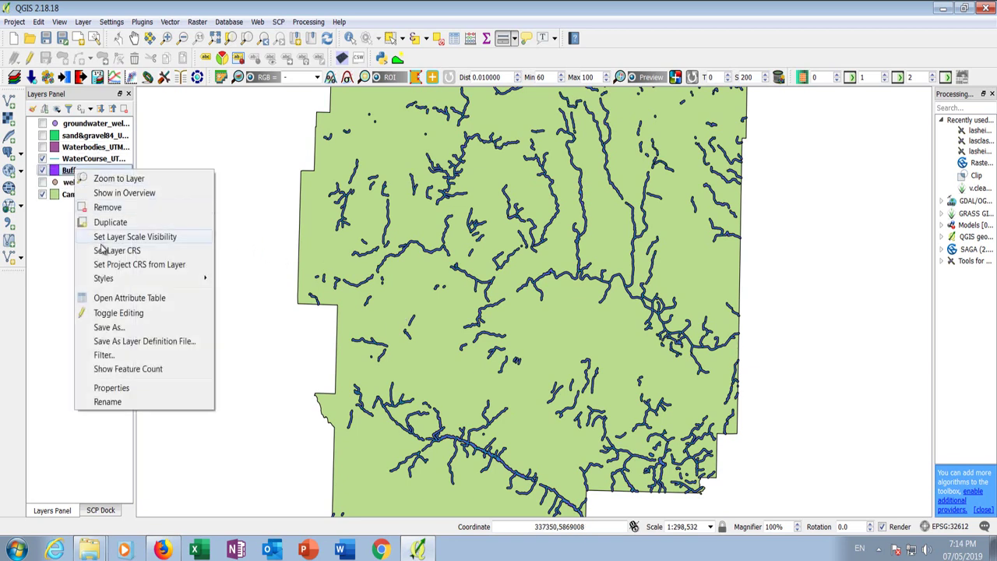
click(107, 402)
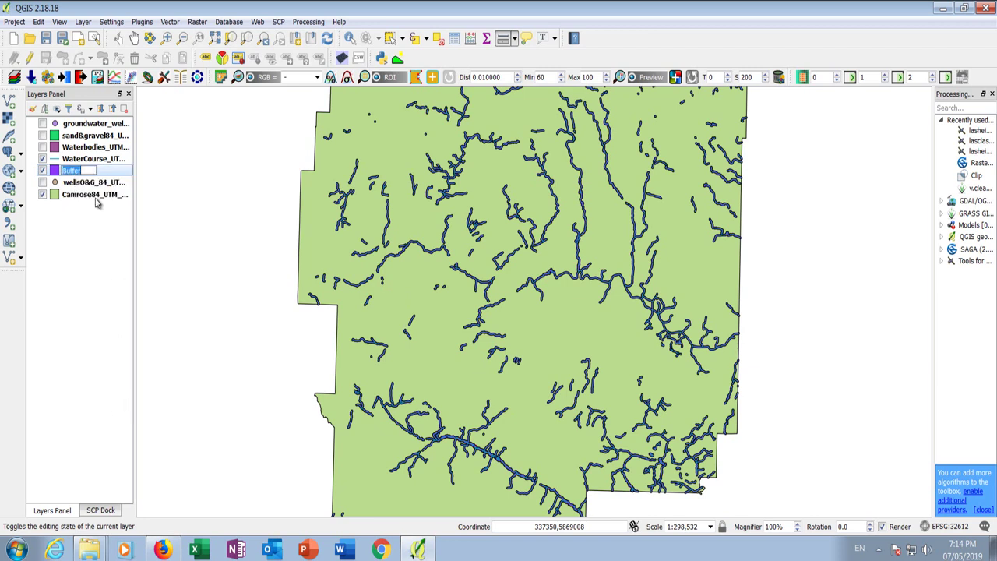
key(Home)
text(Water)
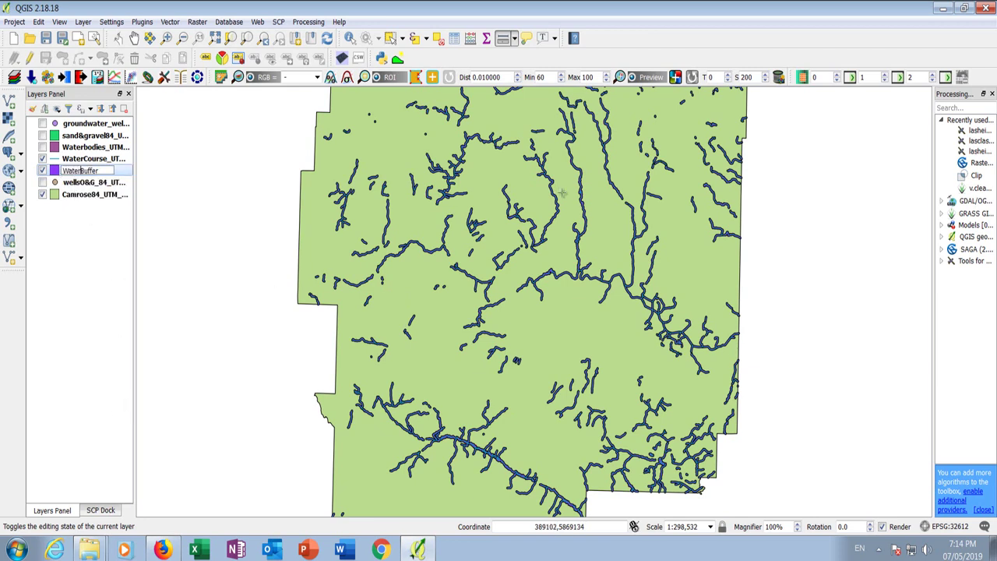
text(course)
key(Return)
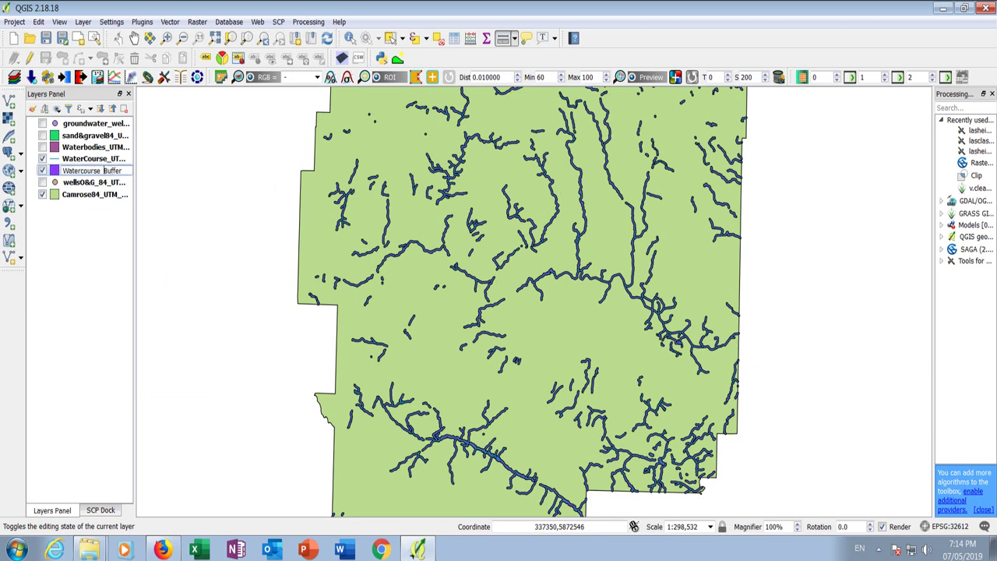
click(206, 277)
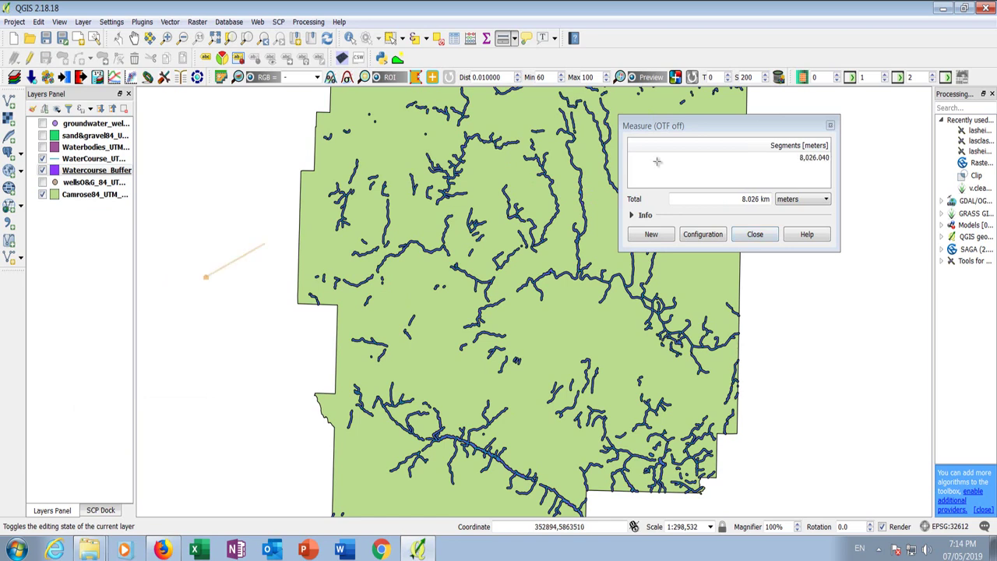
click(763, 237)
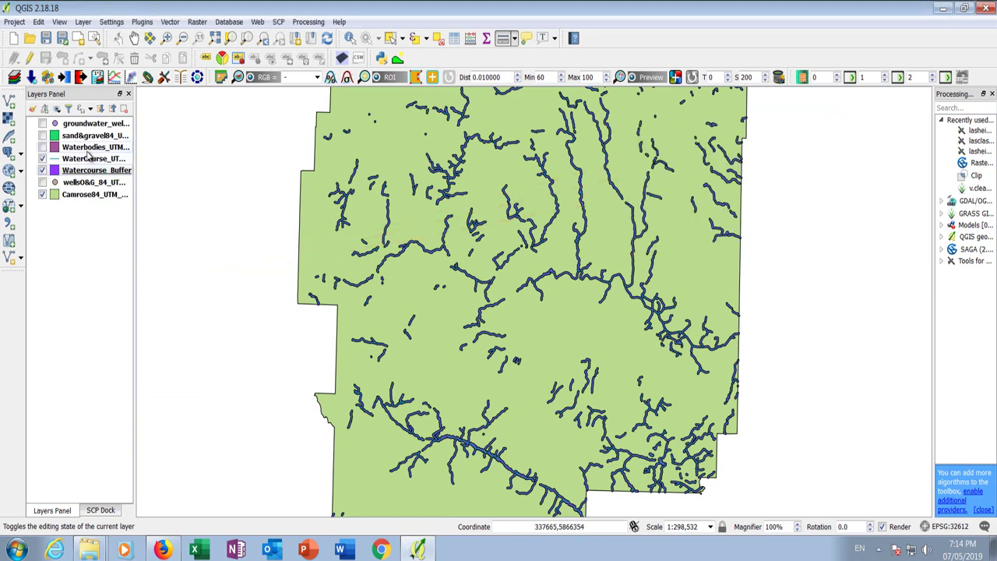
Set up a fixed distance buffer of Waterbodies_UTM_Zone_12N with a 100 m distance.
click(165, 22)
mouse_move(199, 66)
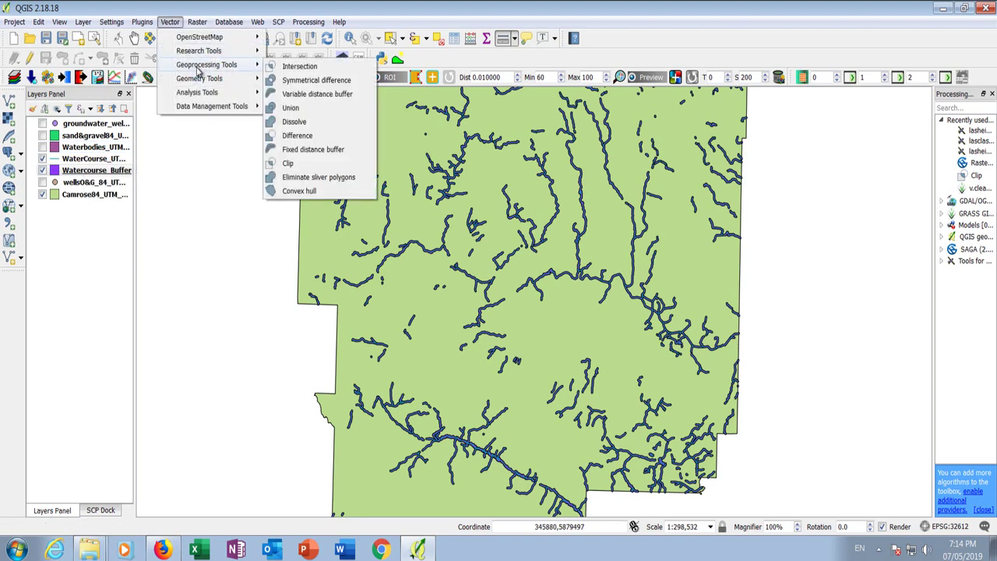
click(296, 150)
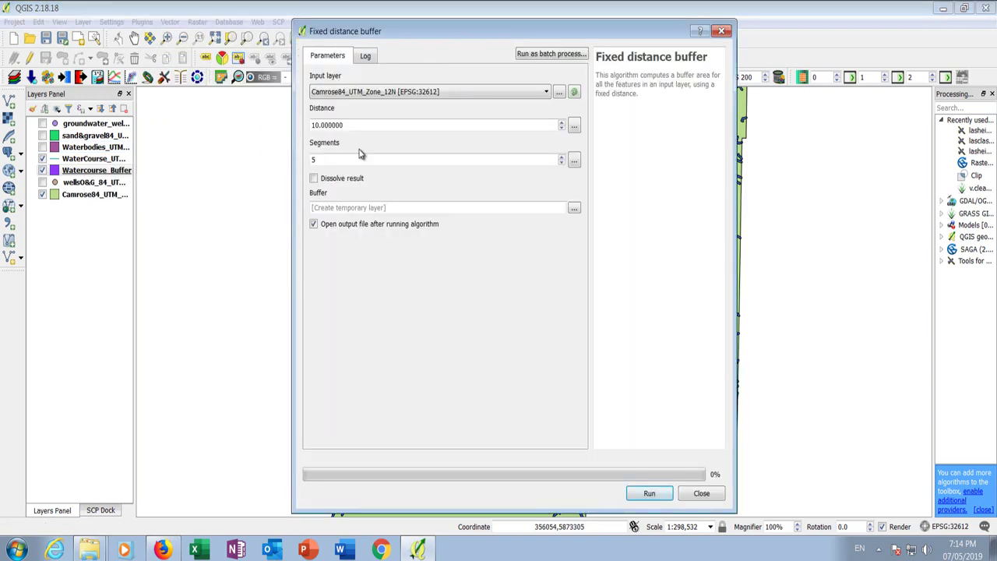
click(341, 92)
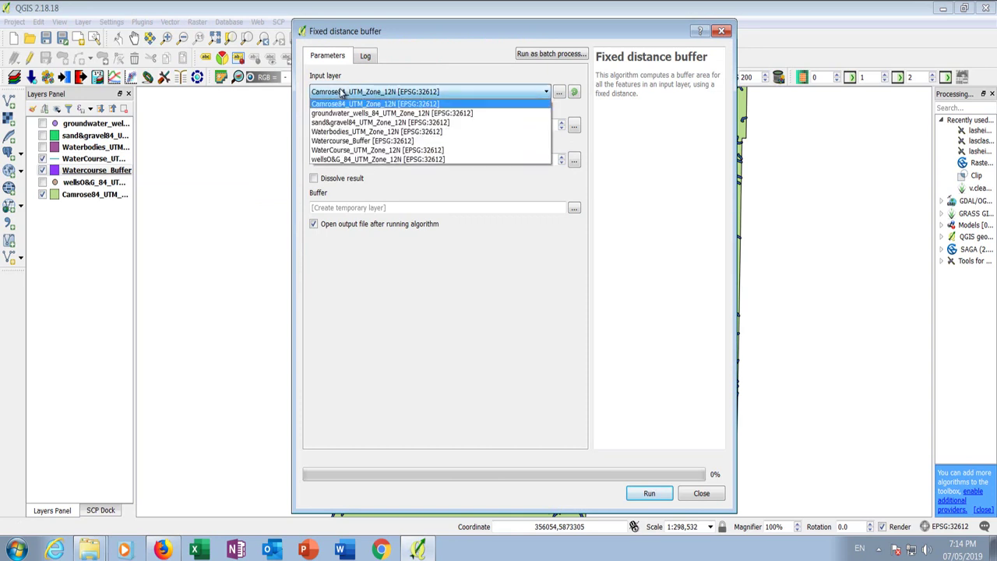
click(344, 131)
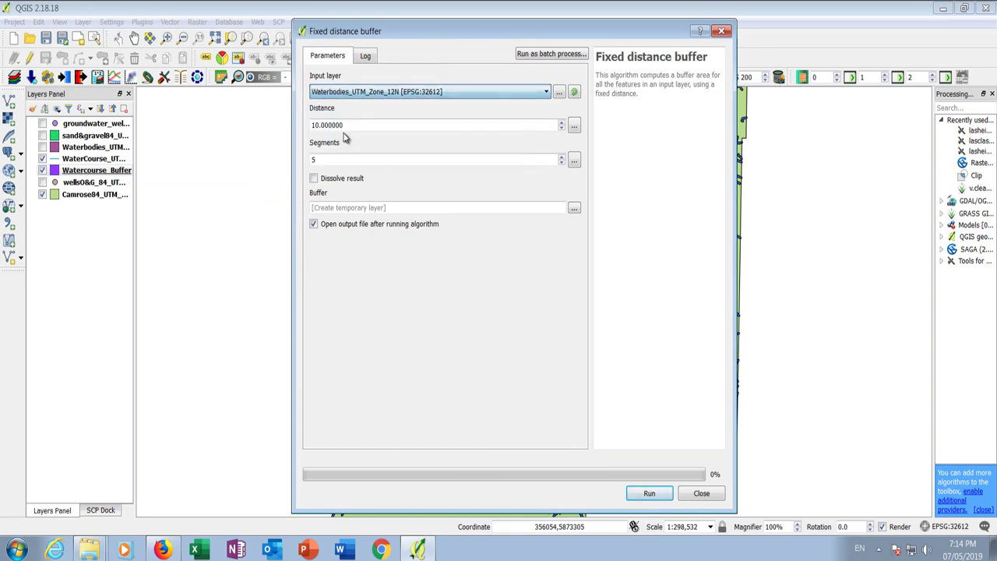
drag(373, 125, 267, 126)
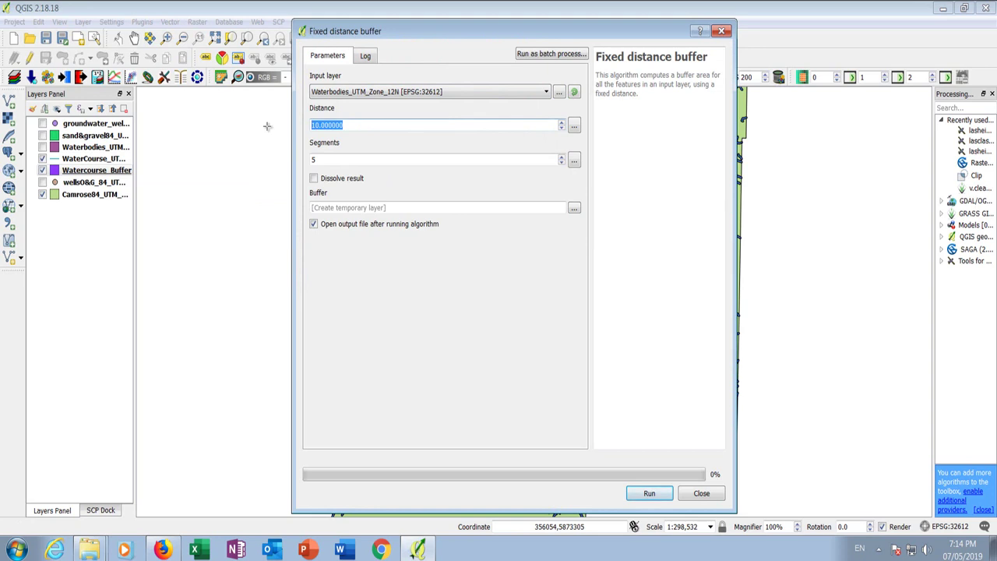
text(1)
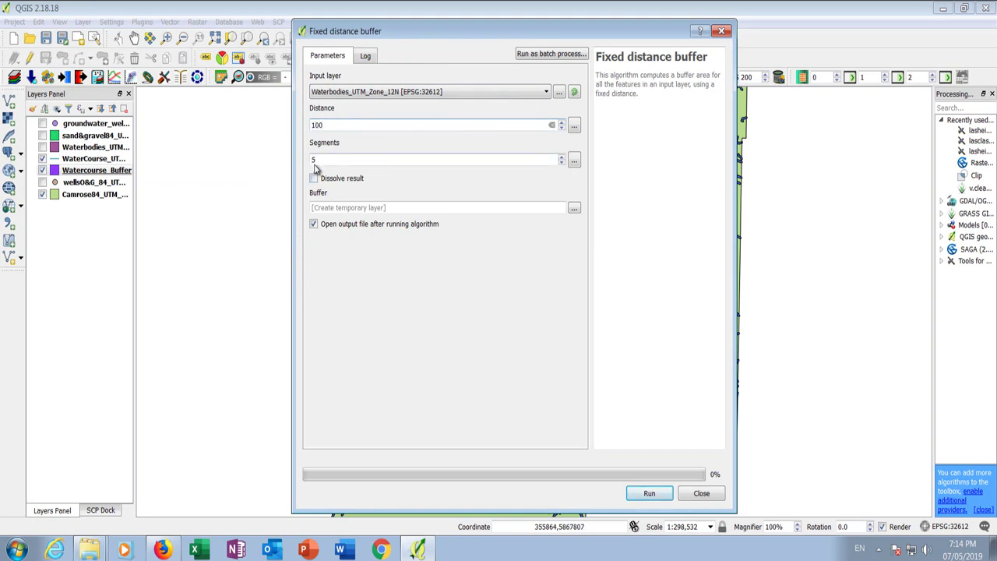
Save the buffer output as WaterbodiesBuffer.shp in the Buffers folder and run it.
click(574, 208)
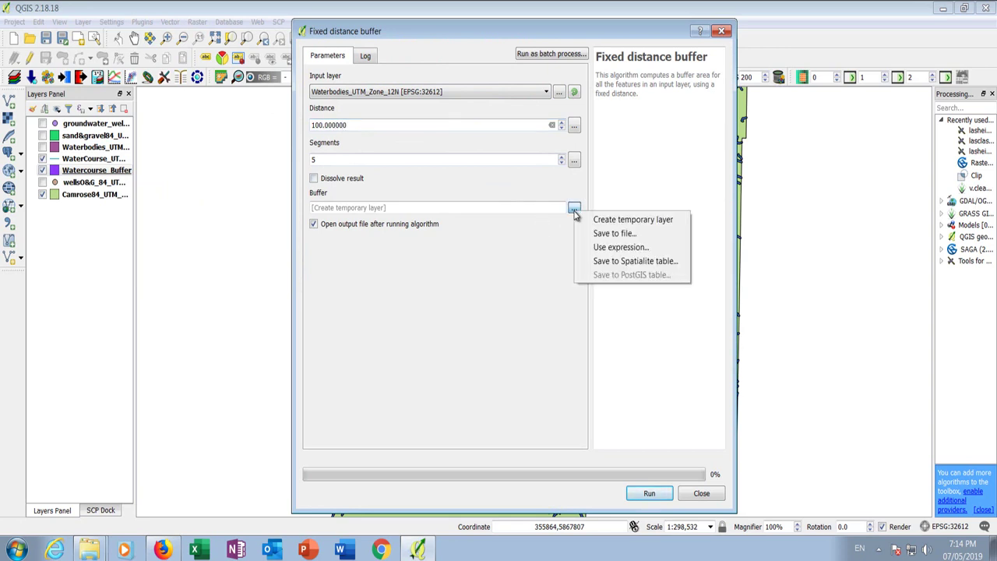
click(610, 233)
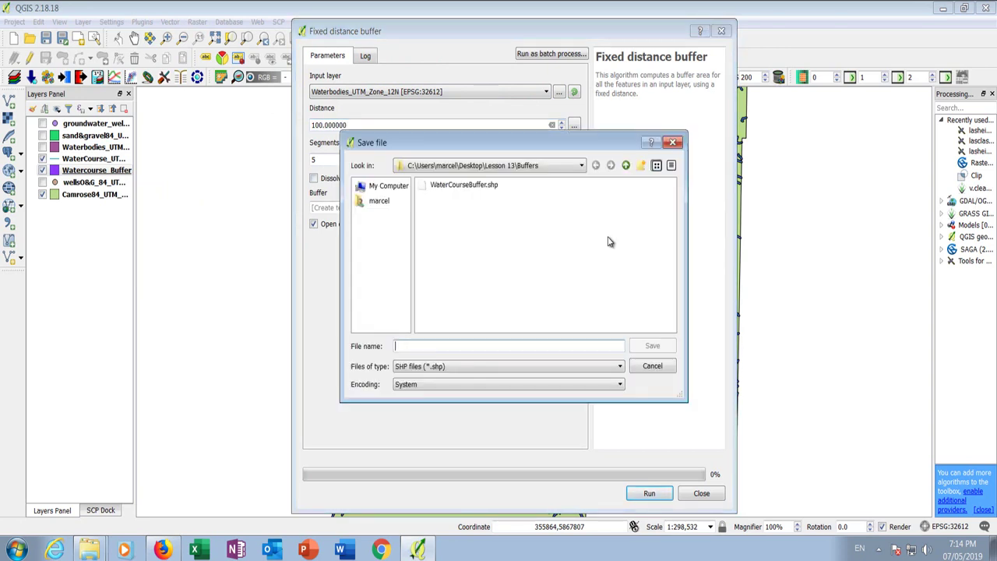
click(467, 187)
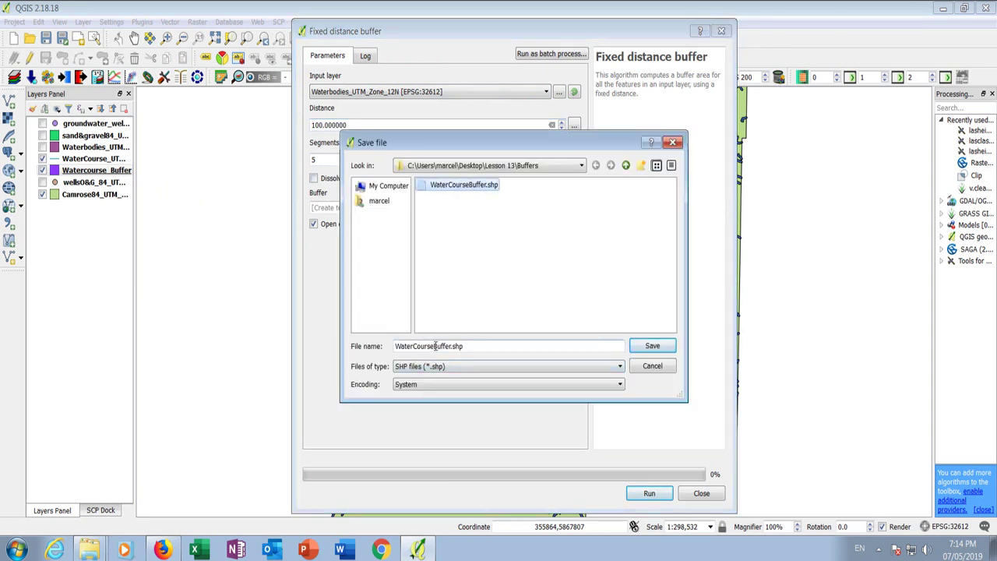
key(BackSpace)
key(BackSpace)
key(BackSpace)
key(BackSpace)
key(BackSpace)
key(BackSpace)
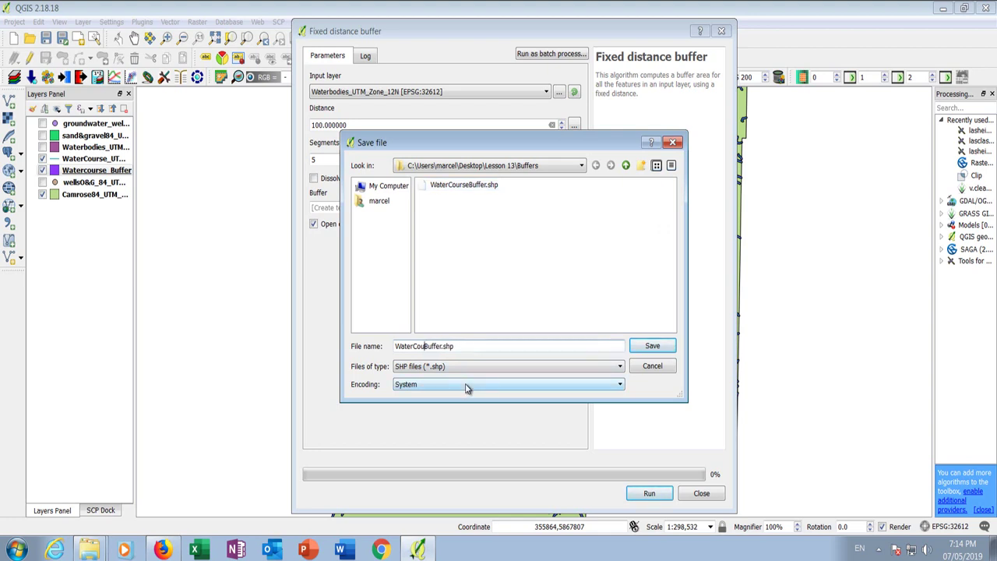
text(bodies)
key(Tab)
click(652, 347)
click(648, 494)
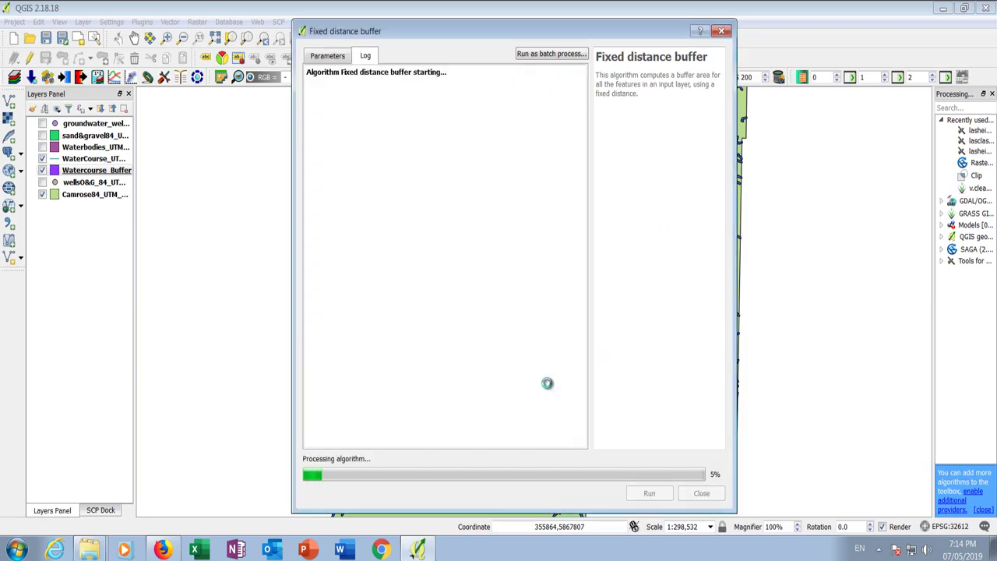
Place Waterbodies above the new buffer, make it visible, and zoom around to inspect the 100 m zones.
scroll(281, 268, up, 2)
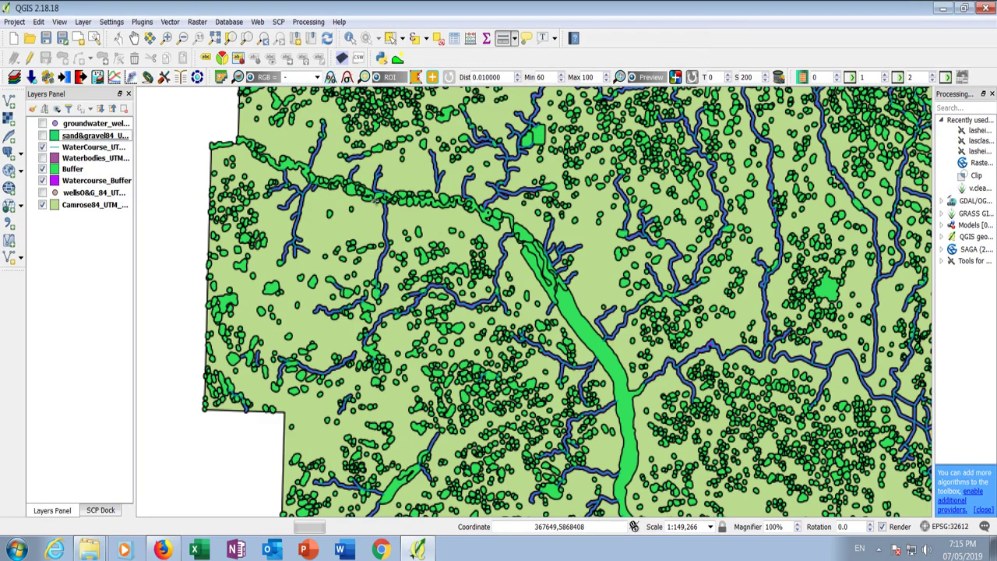
scroll(317, 173, up, 2)
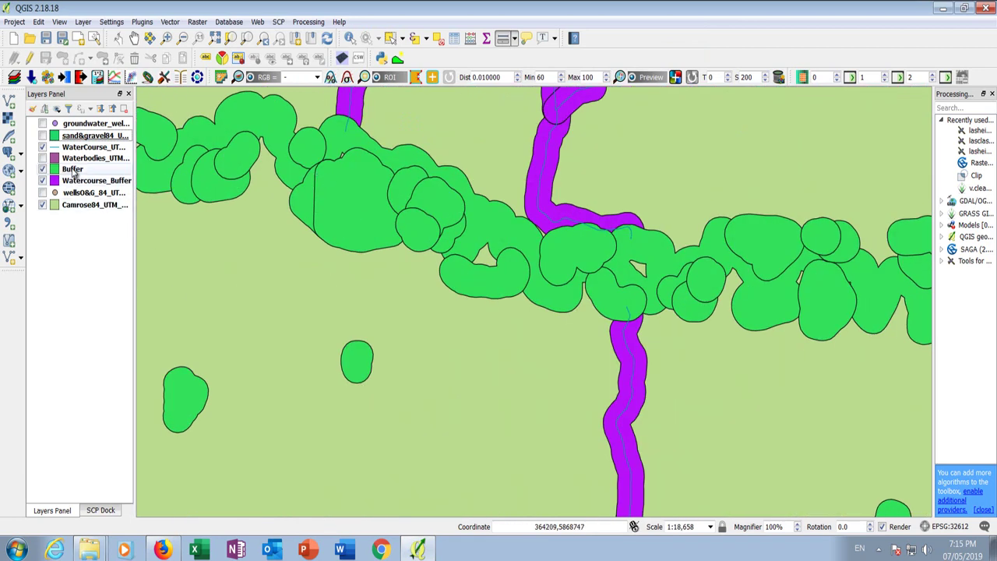
drag(85, 160, 74, 177)
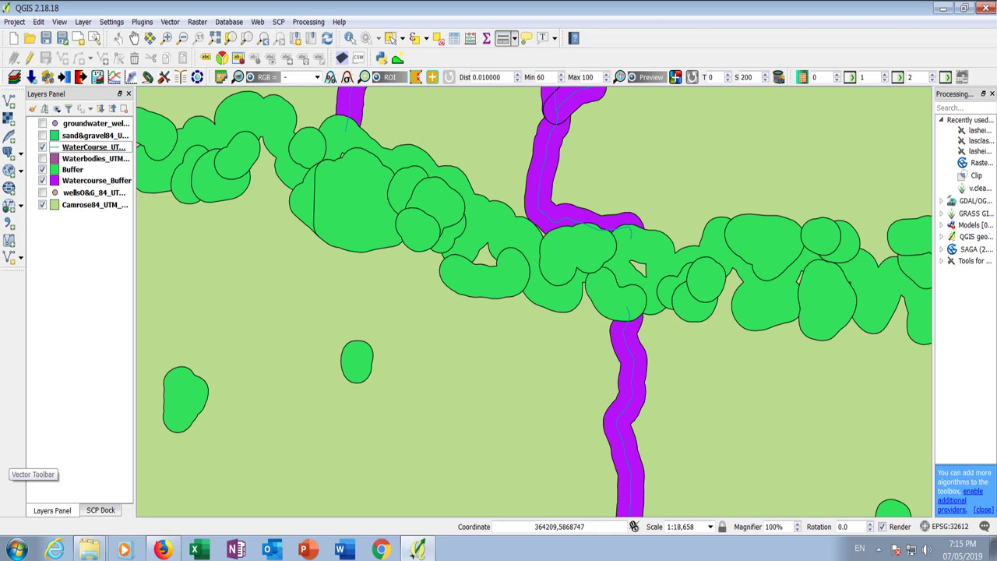
click(43, 158)
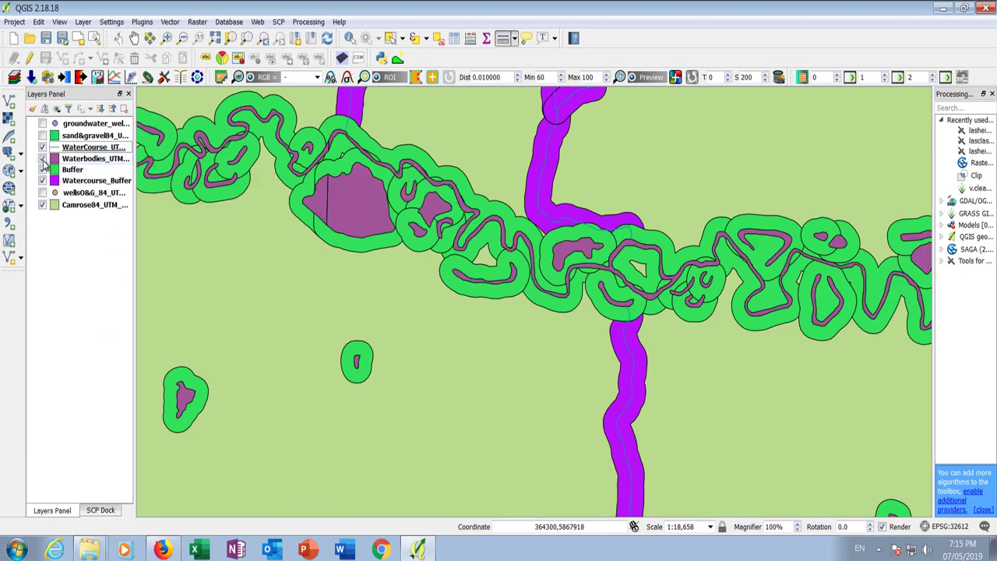
scroll(358, 316, down, 1)
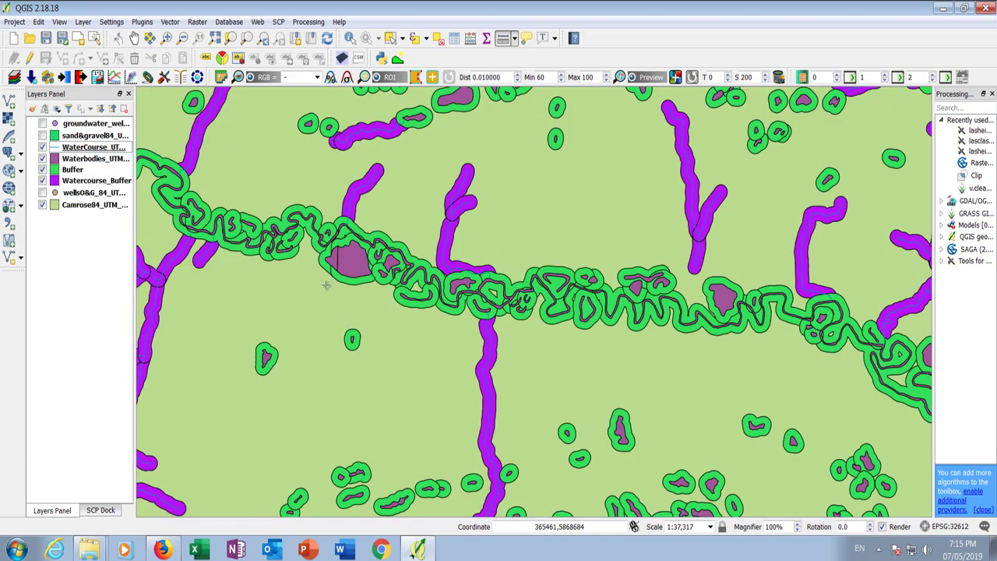
scroll(325, 284, down, 1)
scroll(235, 226, up, 1)
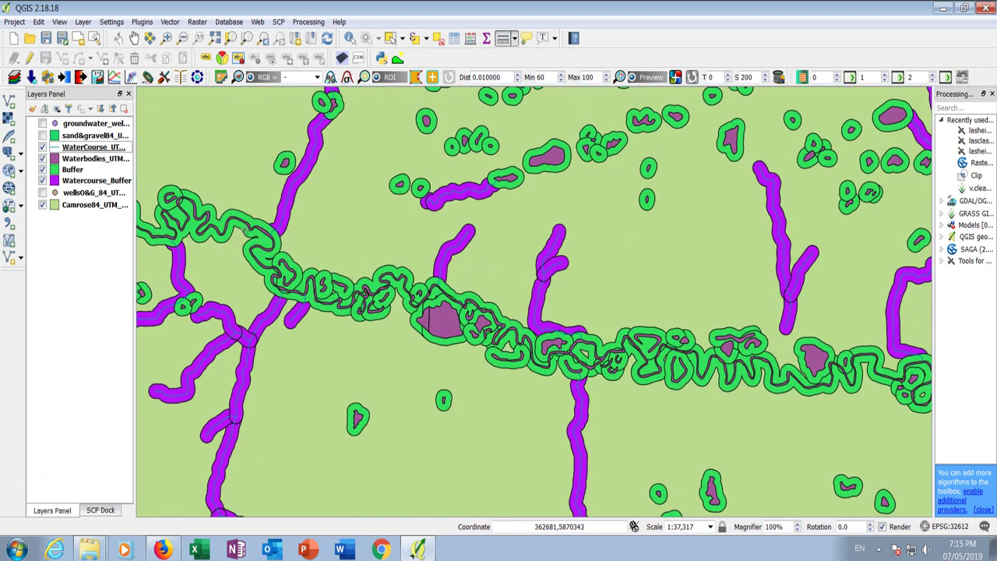
scroll(258, 251, up, 2)
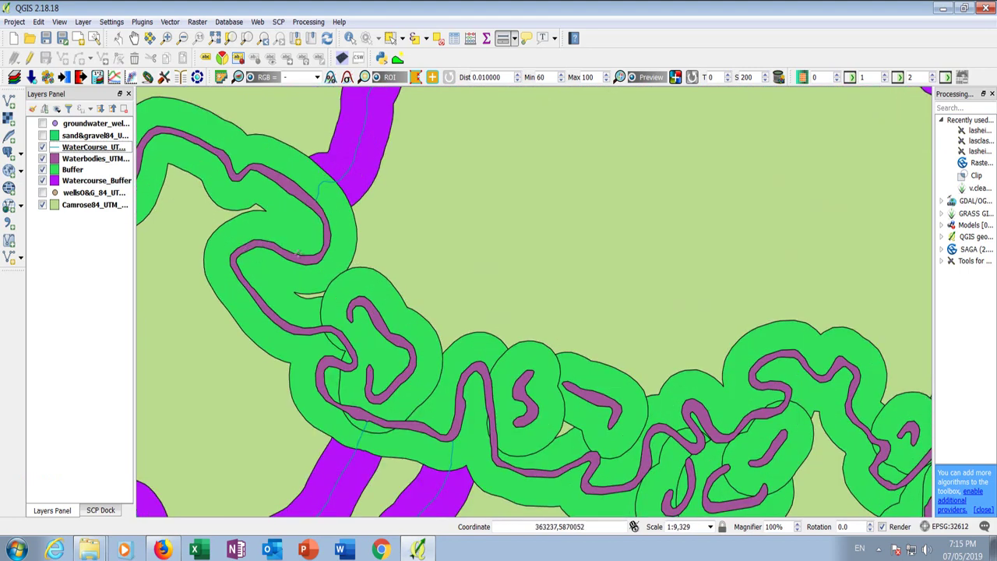
scroll(298, 253, down, 2)
scroll(318, 211, up, 2)
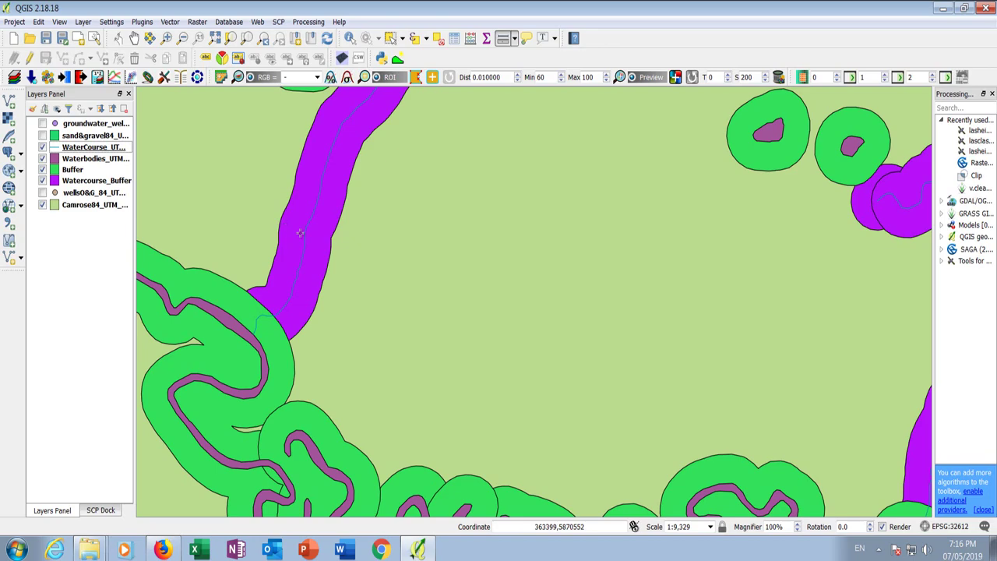
scroll(301, 239, down, 1)
scroll(298, 237, down, 2)
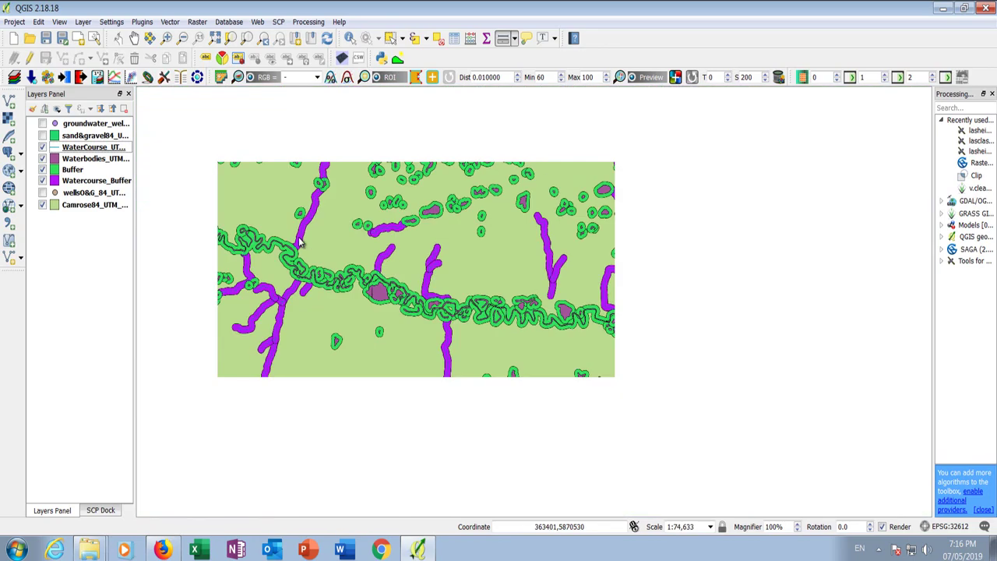
scroll(318, 242, up, 1)
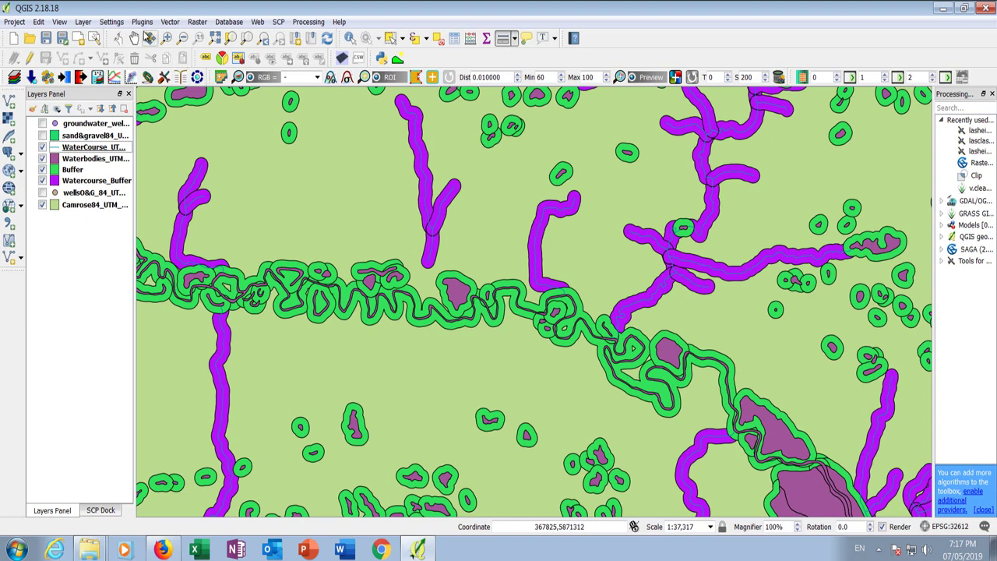
Set up a Union with Watercourse_Buffer as the first input and Buffer as the second.
click(170, 23)
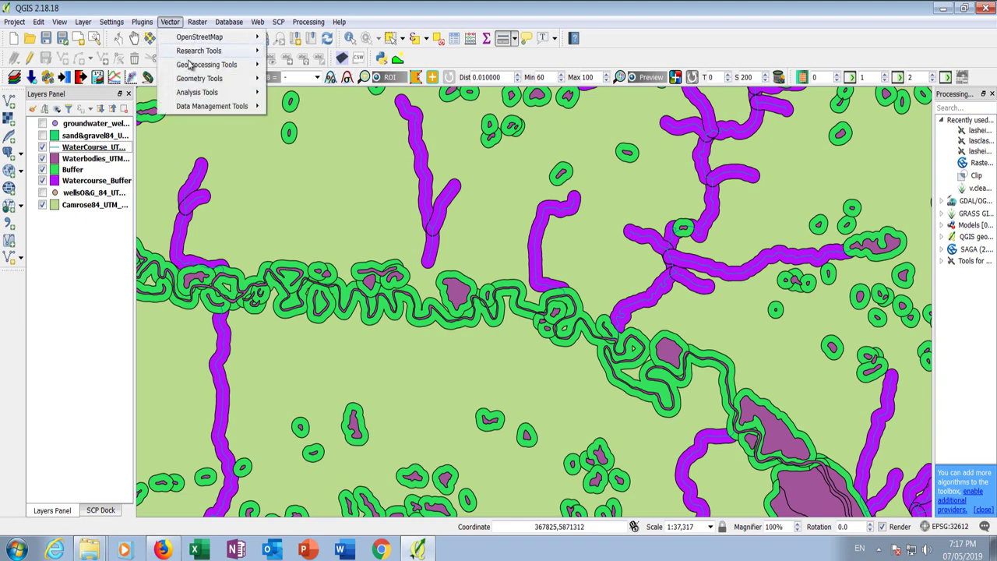
mouse_move(197, 68)
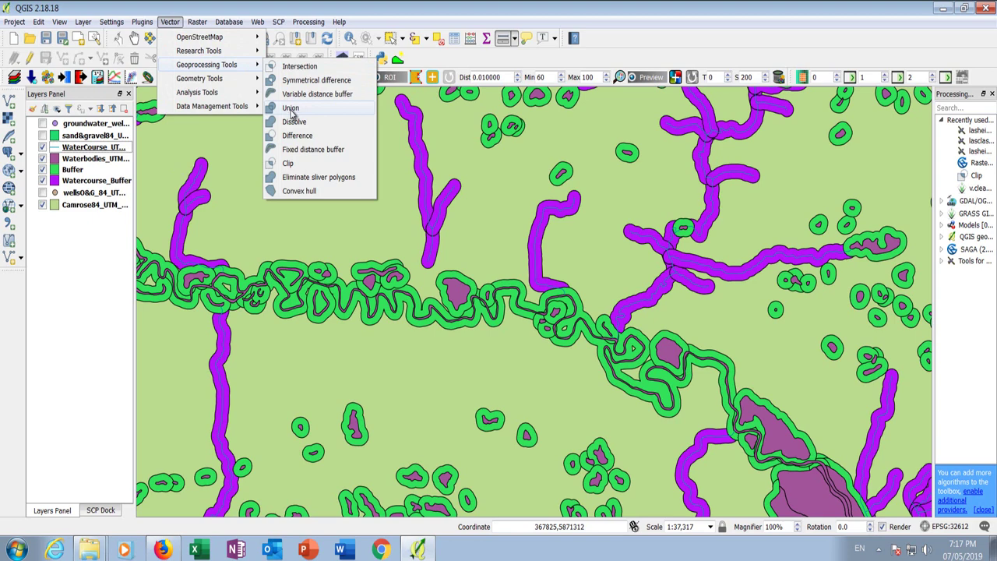
click(291, 109)
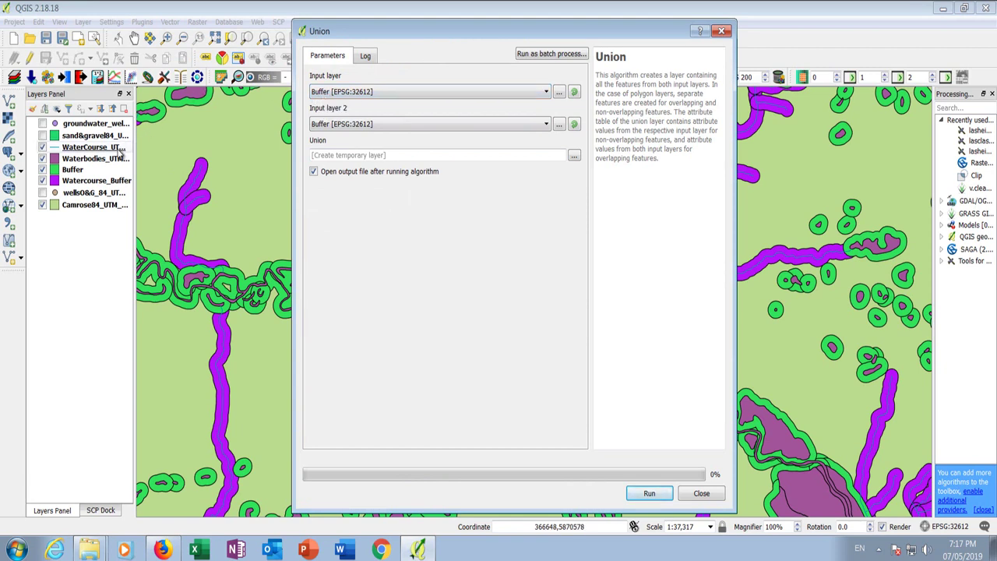
click(338, 124)
click(394, 201)
click(351, 92)
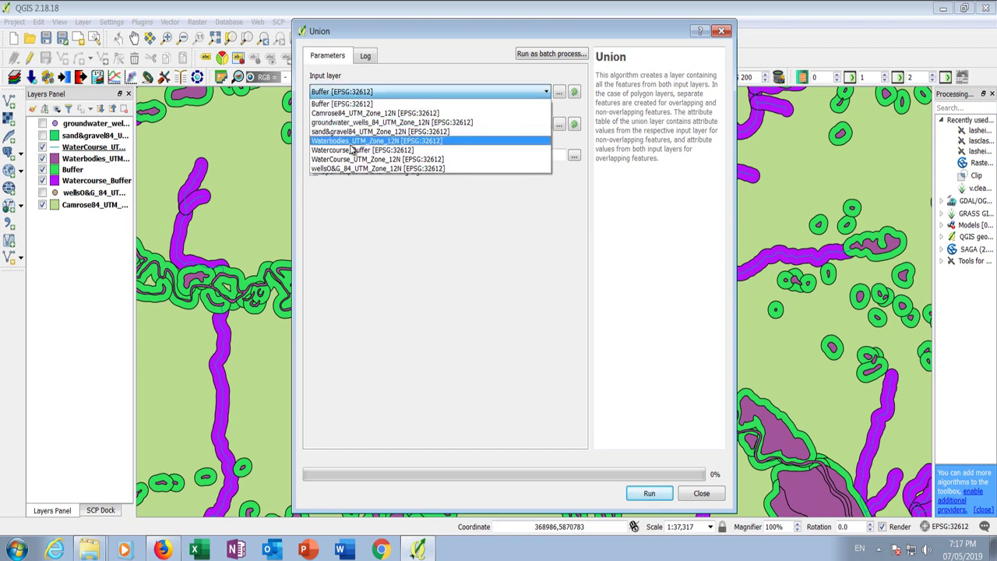
click(338, 151)
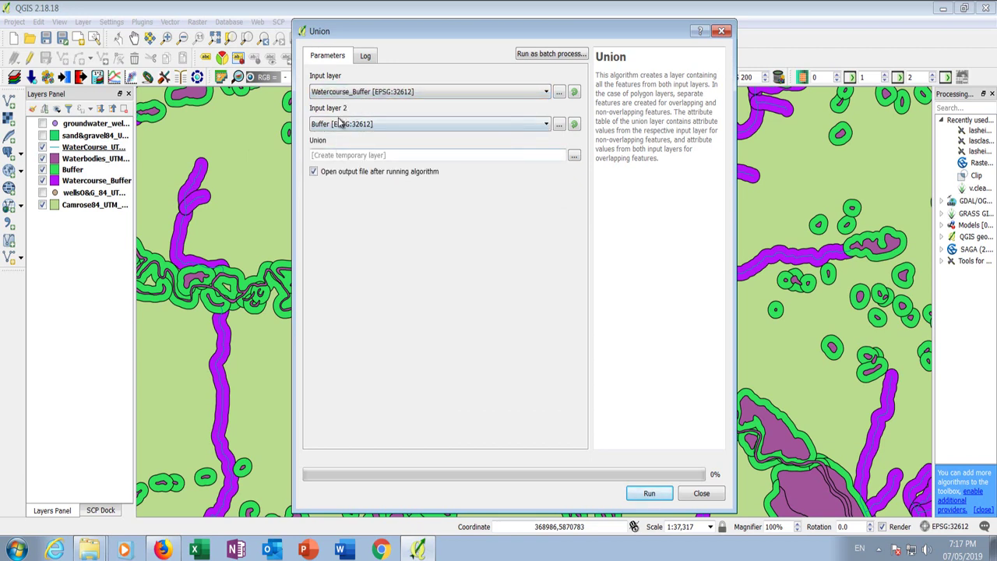
click(338, 125)
click(336, 137)
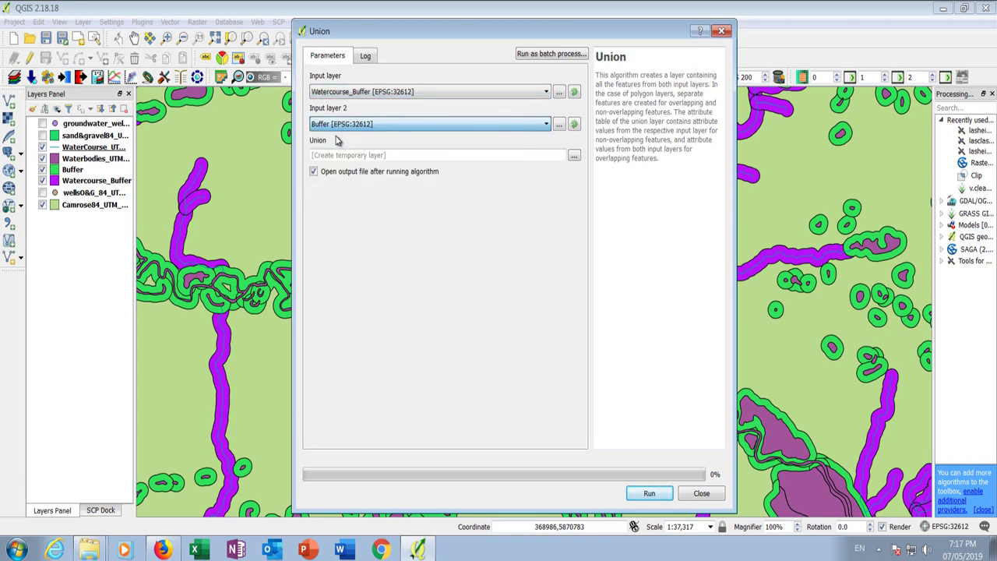
Save the union output as Hydrobuffer_100.shp and run it.
click(574, 156)
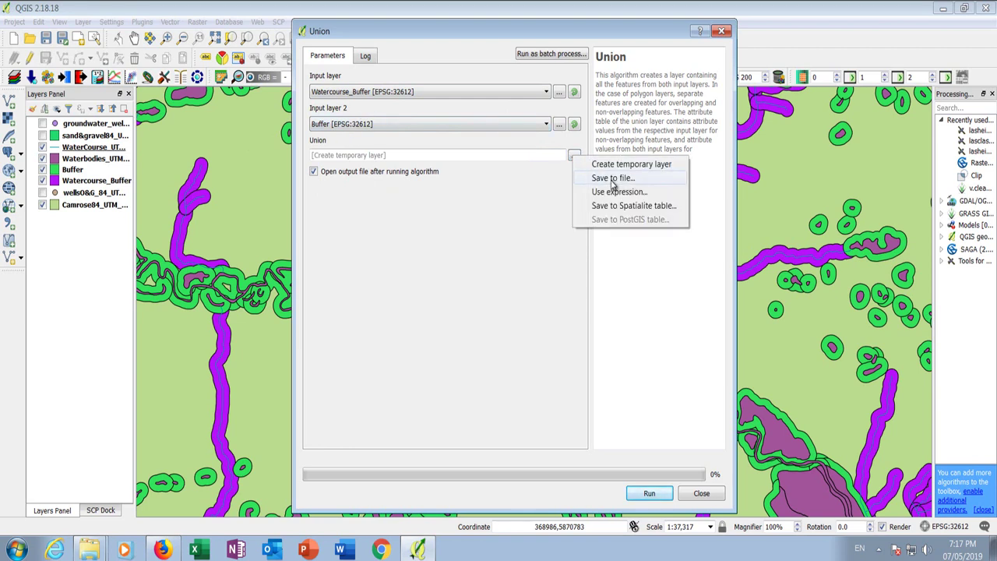
click(613, 179)
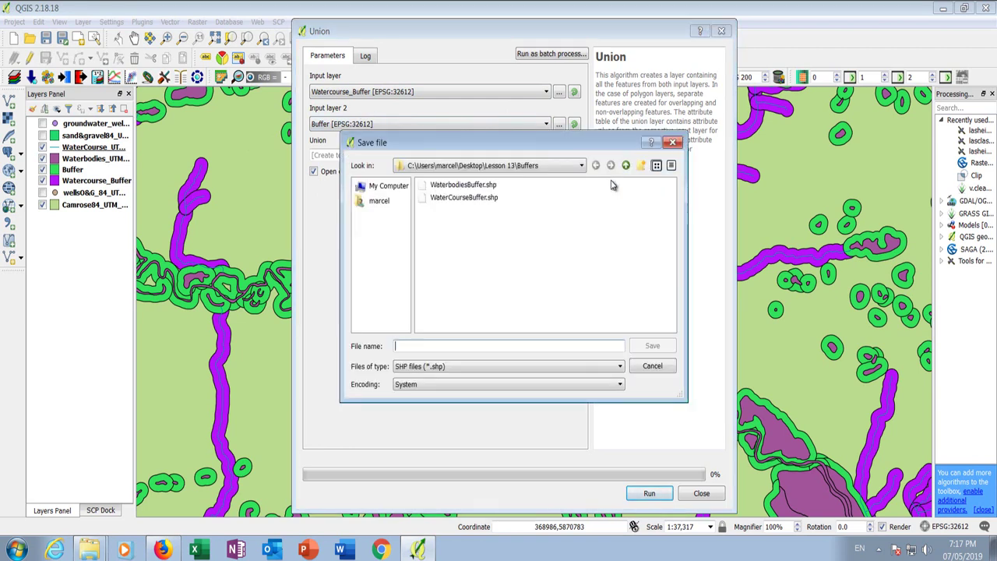
click(405, 346)
text(Hydrob)
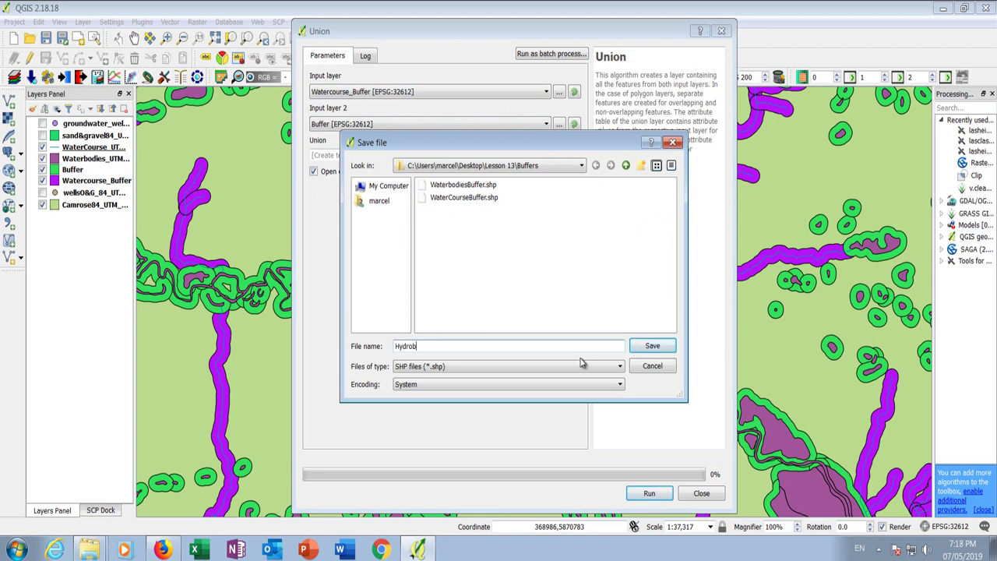
text(uffer_100)
click(652, 345)
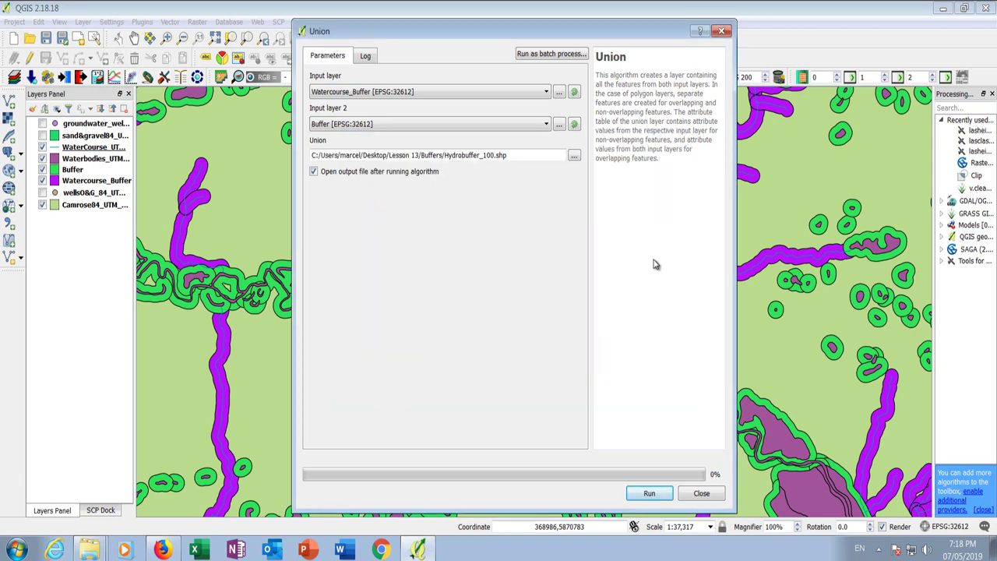
click(643, 494)
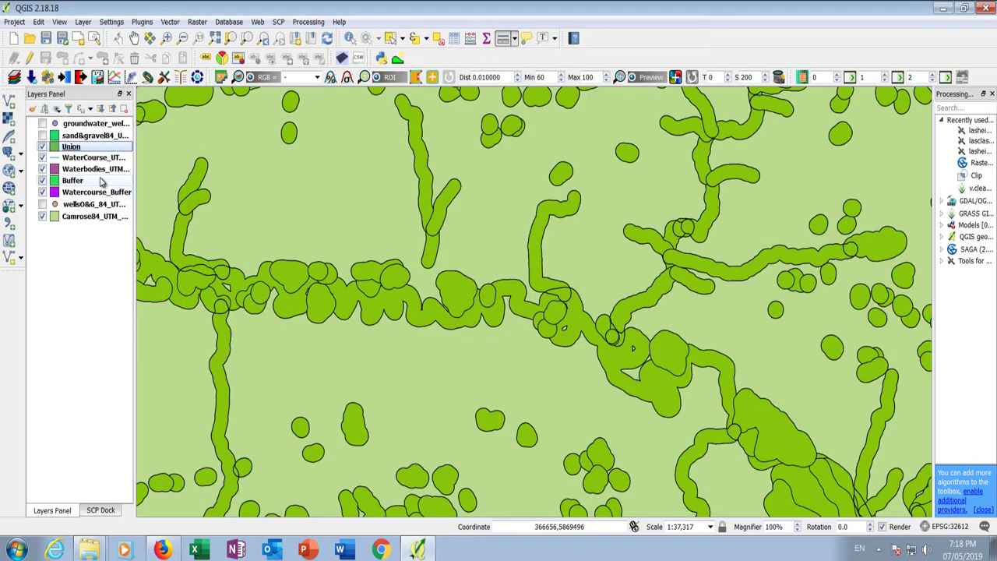
Delete the Buffer and Watercourse_Buffer layers, then move Union below Waterbodies in the layer list.
right_click(76, 181)
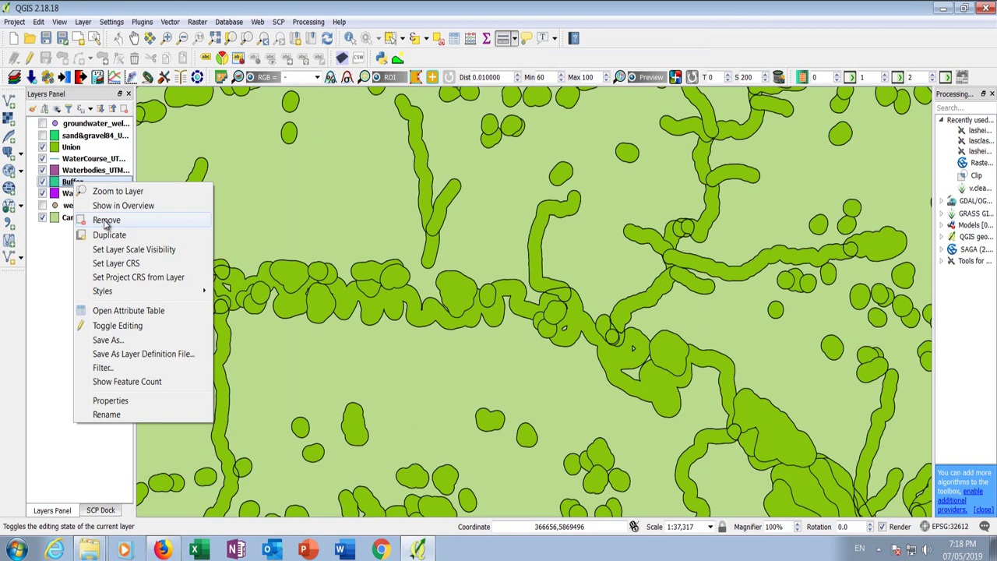
click(107, 221)
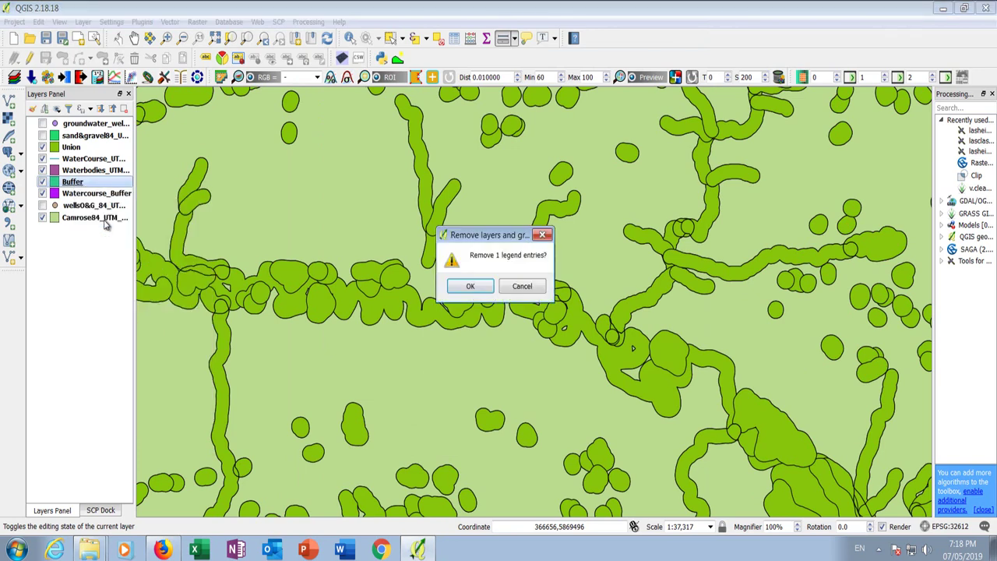
click(475, 287)
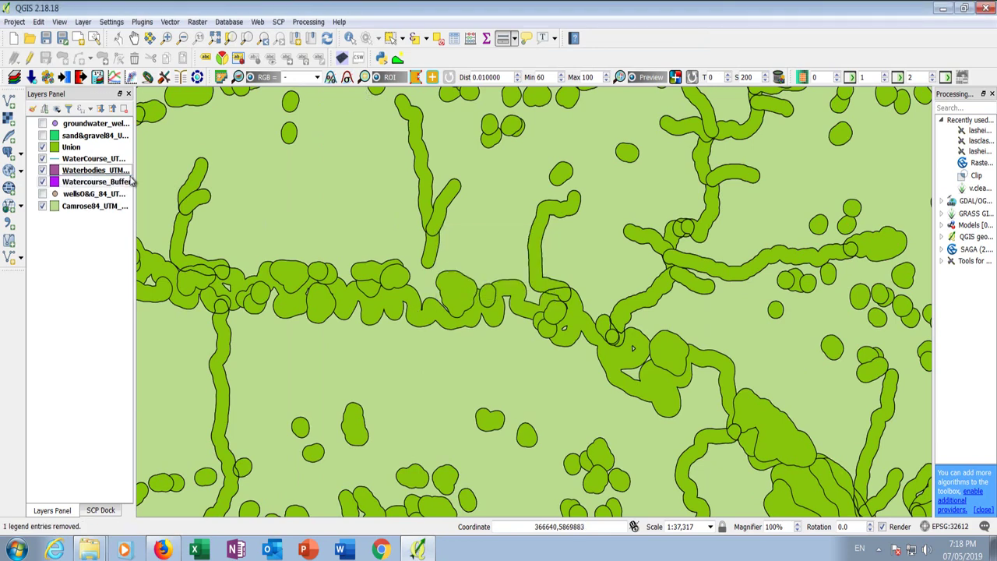
right_click(99, 181)
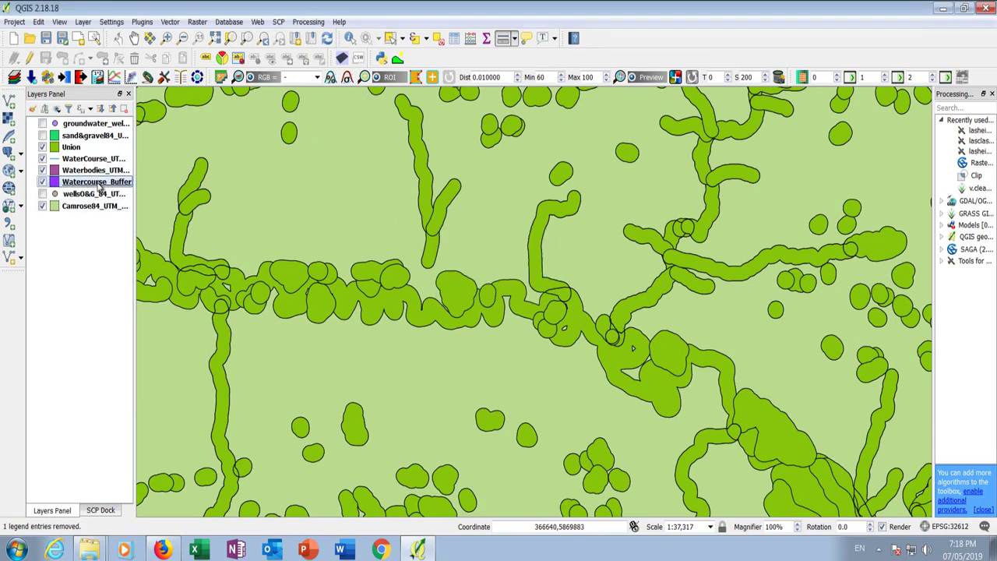
click(133, 221)
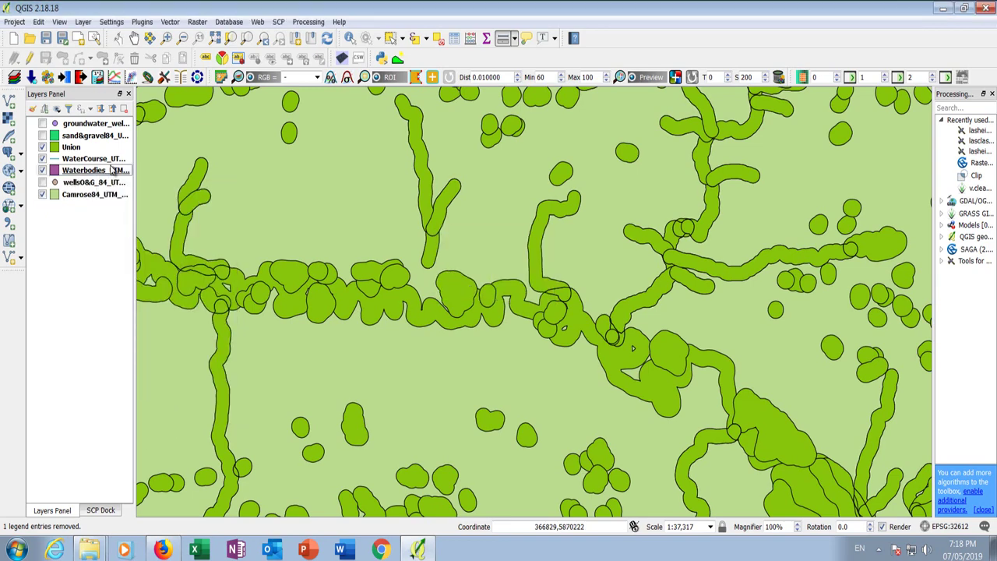
drag(70, 147, 68, 182)
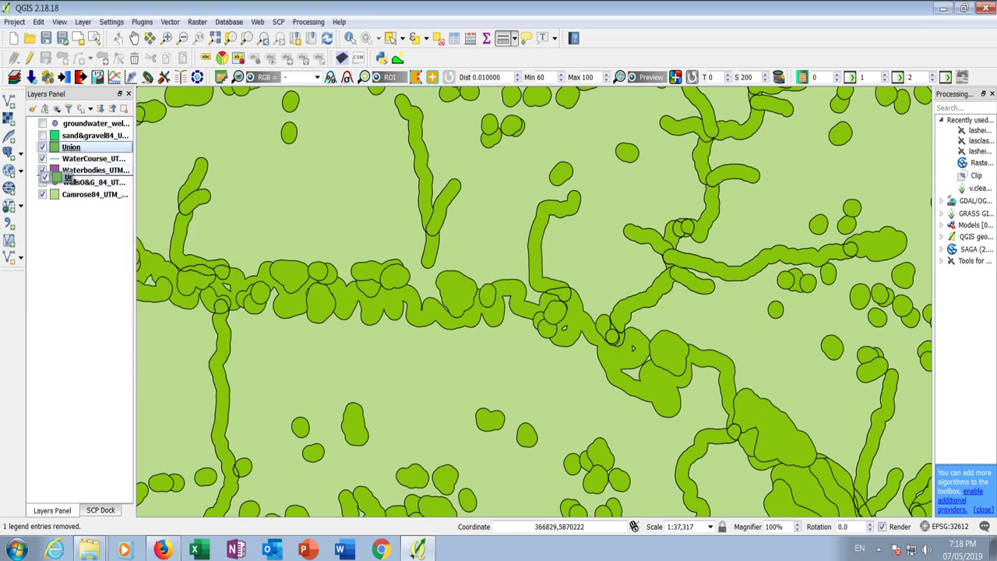
scroll(351, 269, down, 1)
Rename the Union layer to Hydro_buffer_100 and close the stray Measure window.
scroll(351, 270, down, 2)
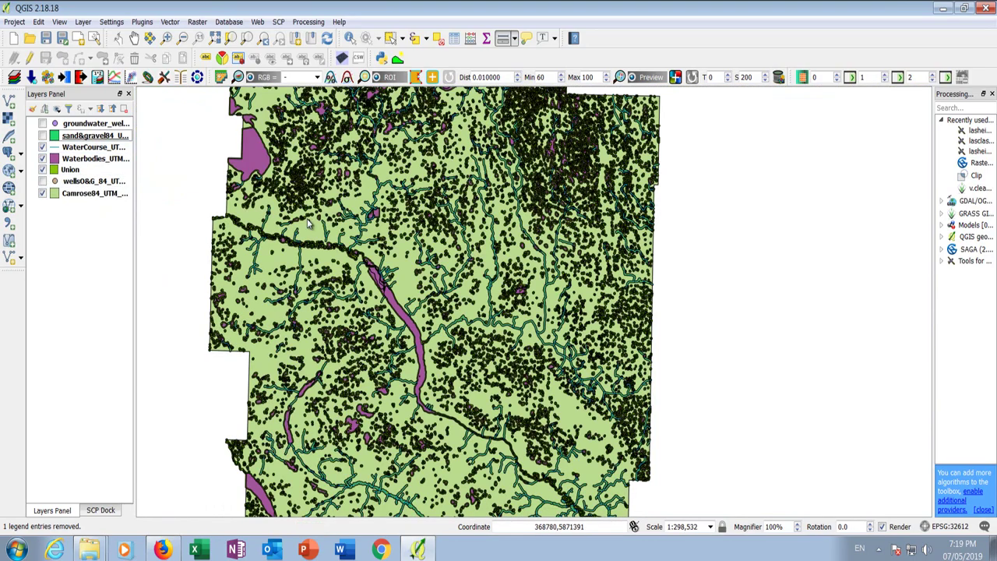
scroll(319, 187, up, 1)
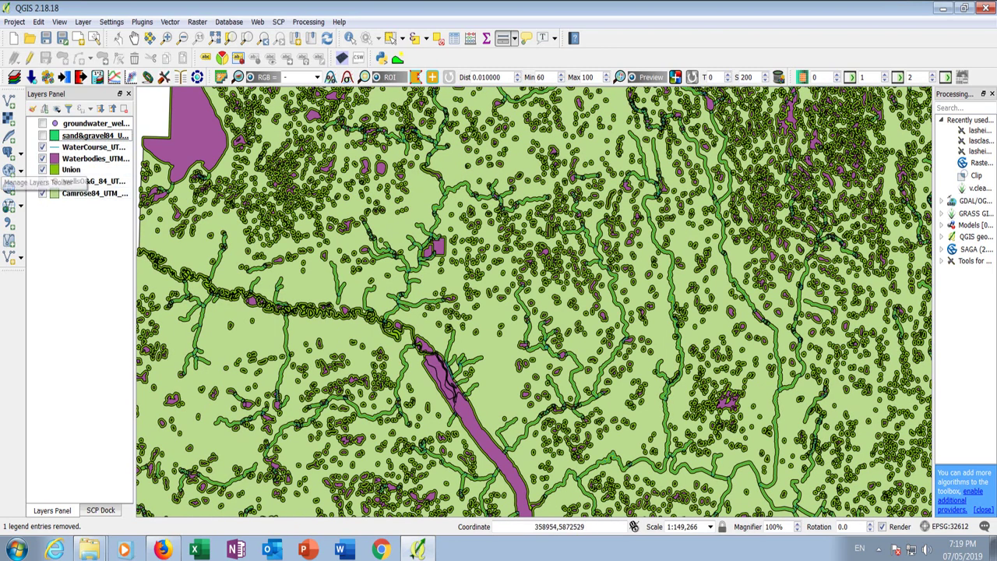
right_click(76, 171)
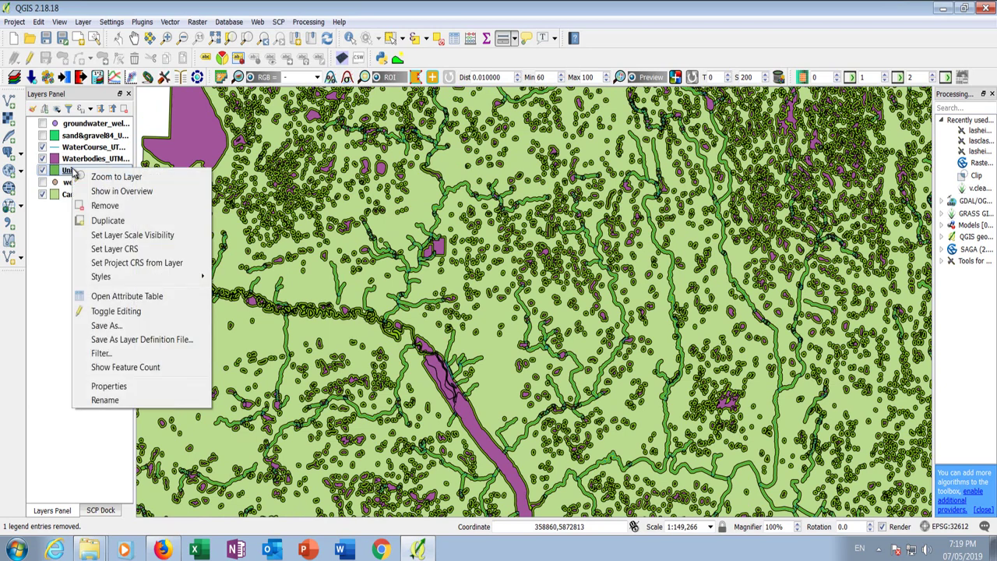
click(109, 400)
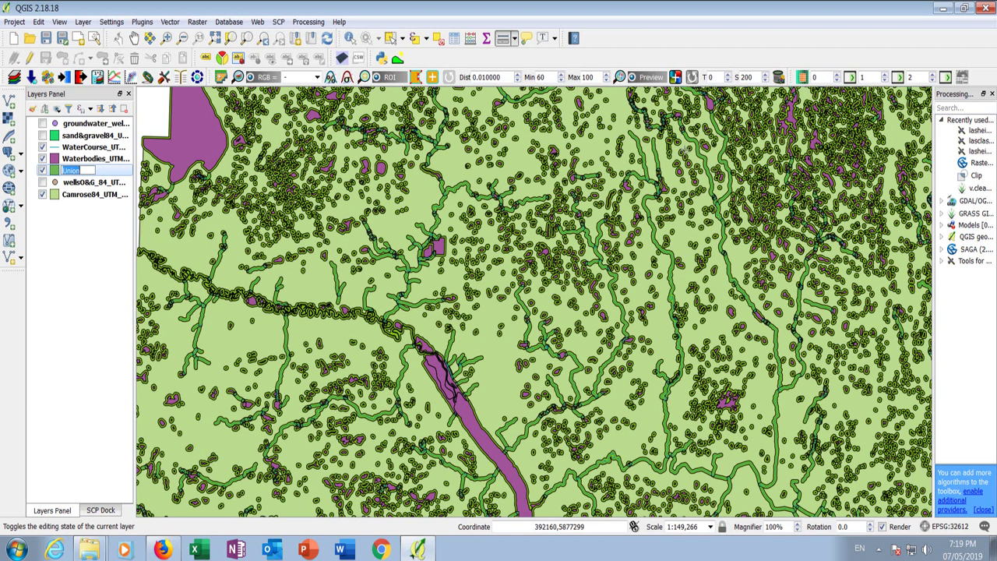
text(Hydro_buffer 100)
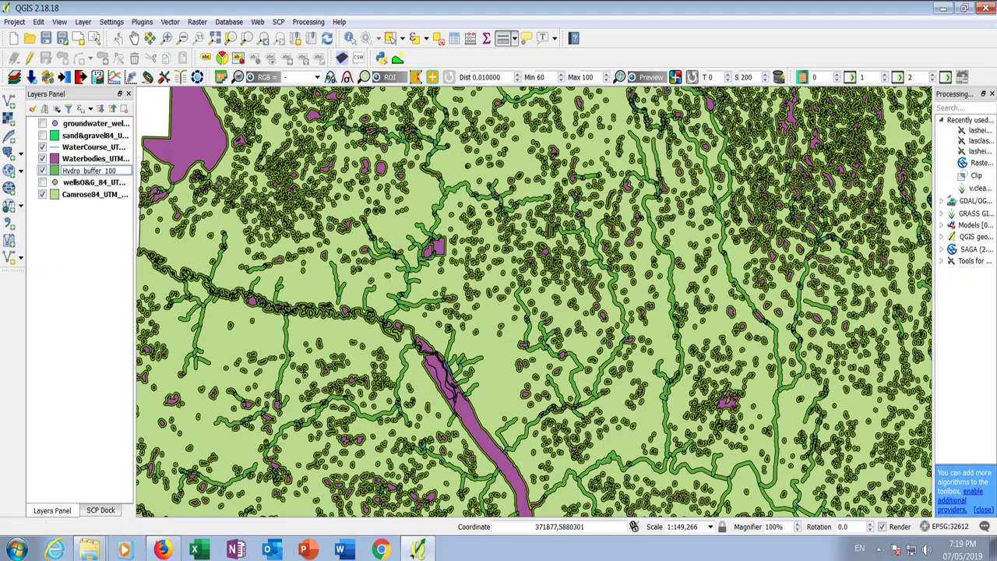
click(206, 308)
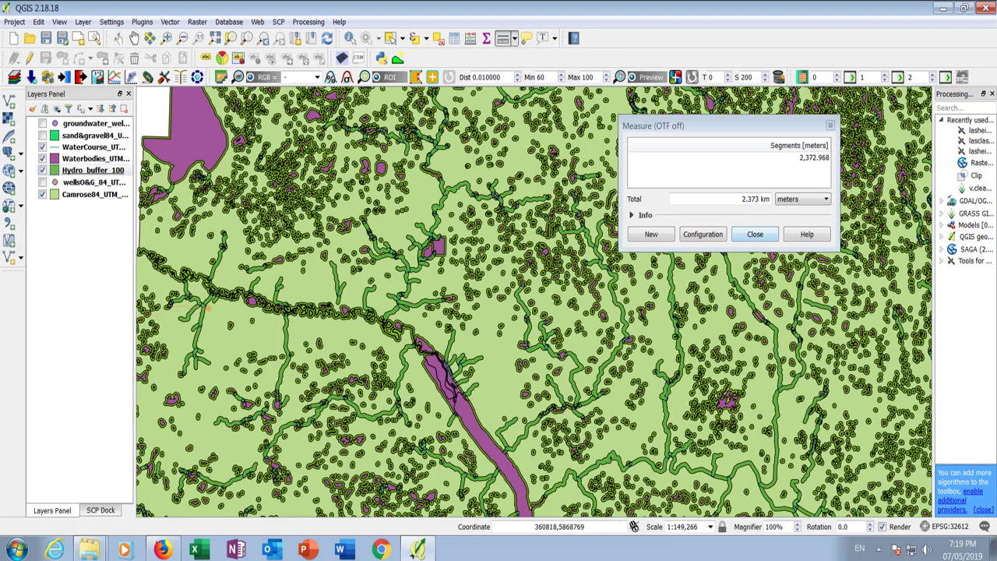
click(750, 235)
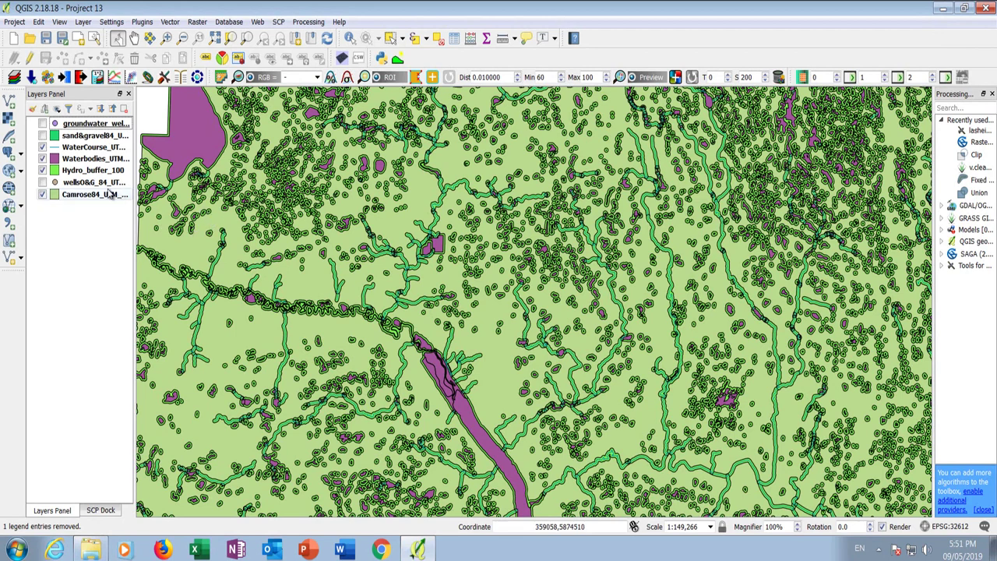
Show sand&gravel84, hide wellsO&G_84, and zoom out to the full Camrose county.
click(42, 135)
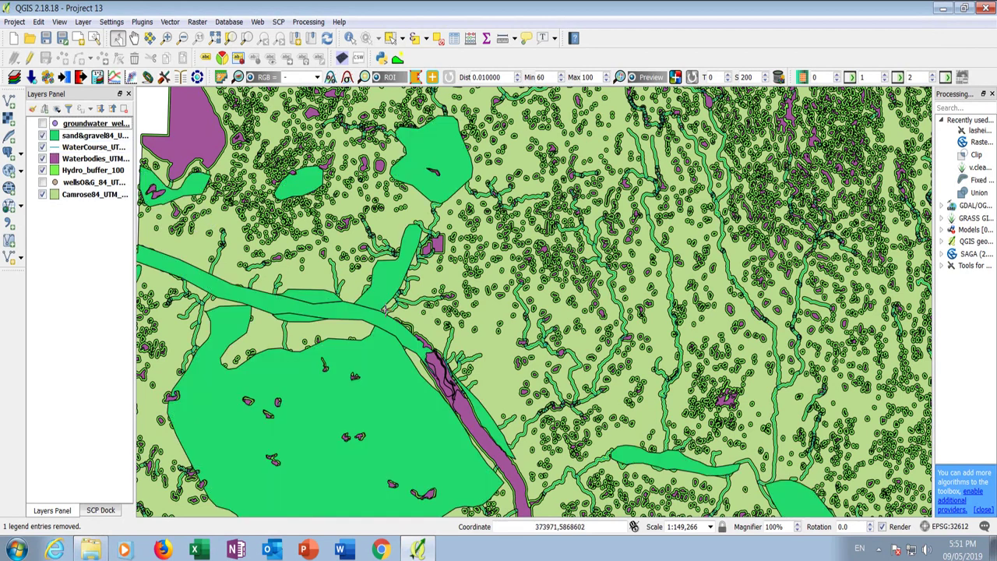
scroll(431, 313, down, 1)
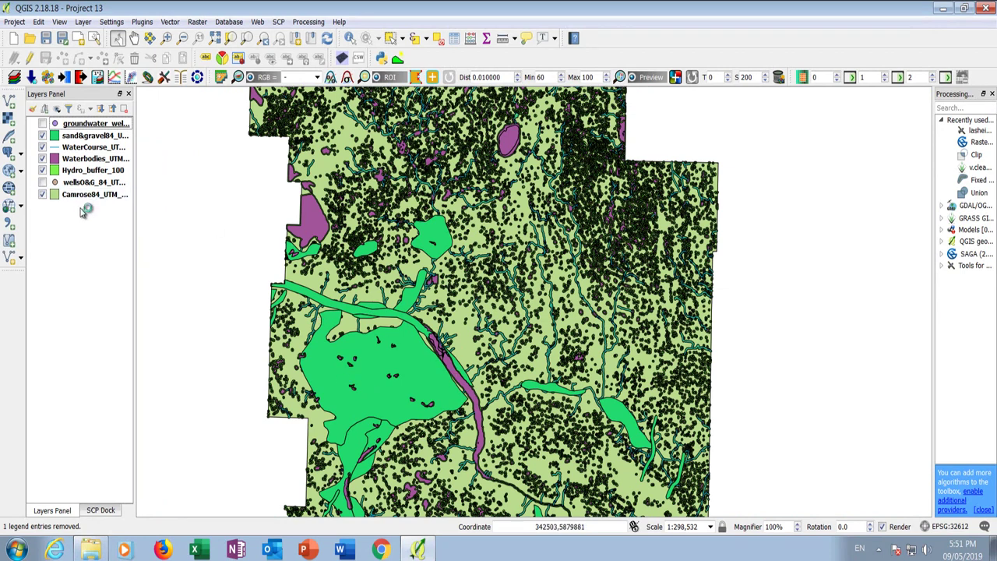
click(42, 182)
scroll(387, 279, down, 1)
scroll(435, 348, up, 1)
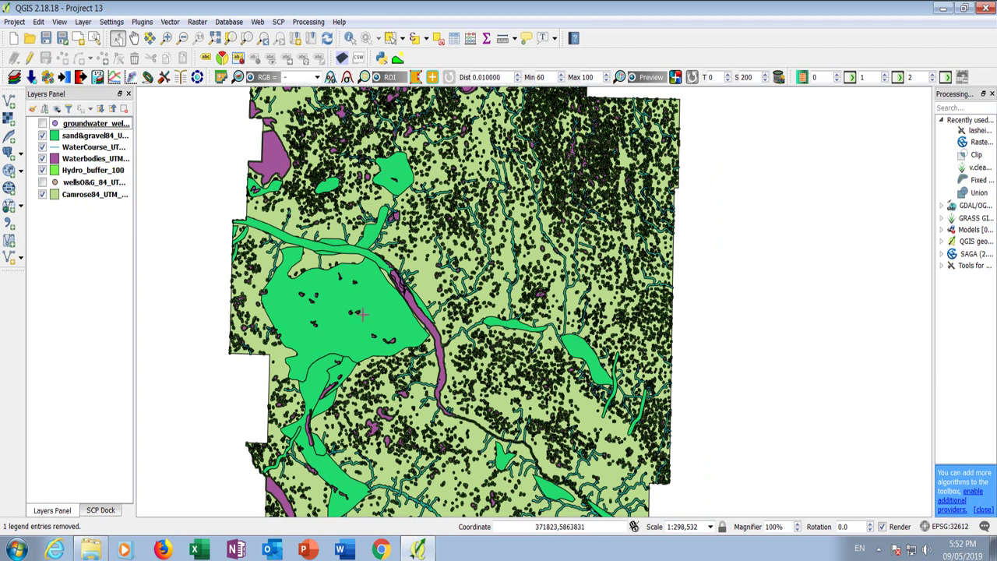
Set up a Clip of Hydro_buffer_100 using the sand&gravel deposits as the clip layer.
click(170, 22)
mouse_move(207, 65)
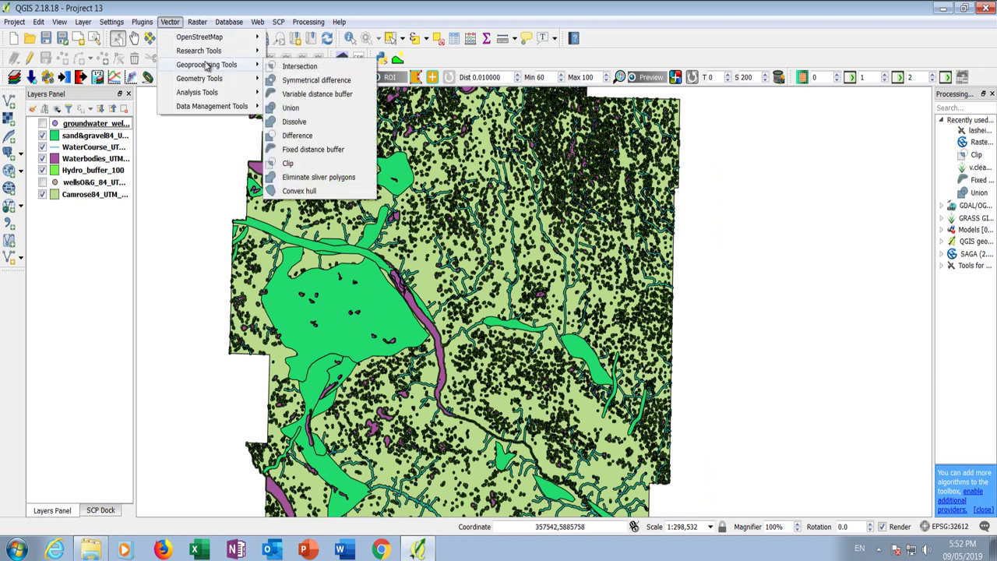
click(288, 164)
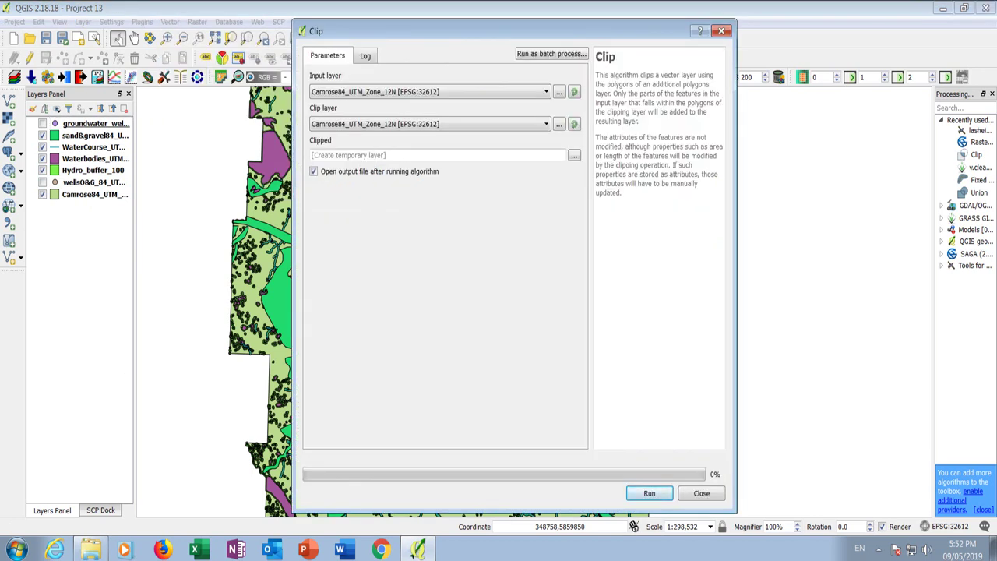
click(360, 94)
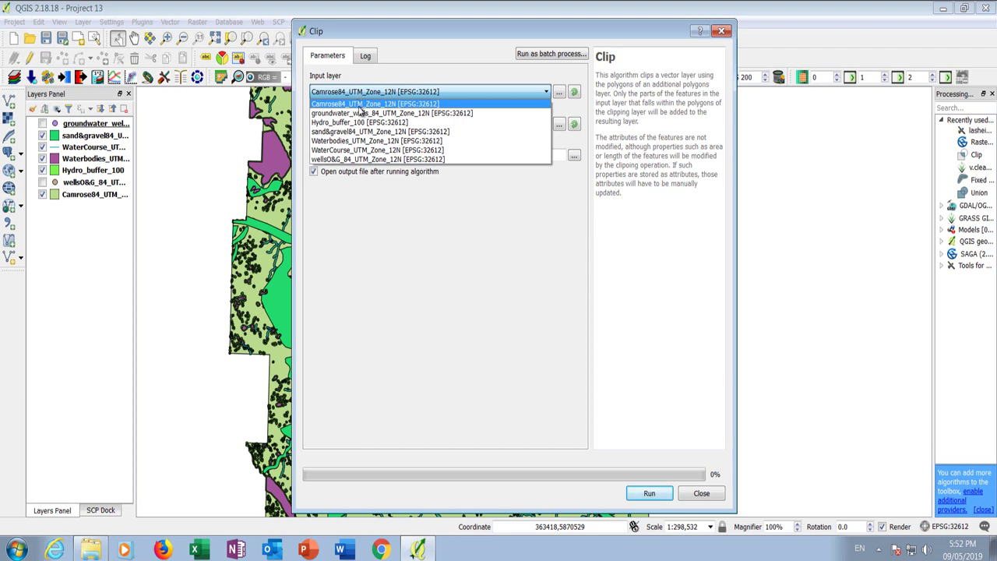
click(335, 123)
click(329, 125)
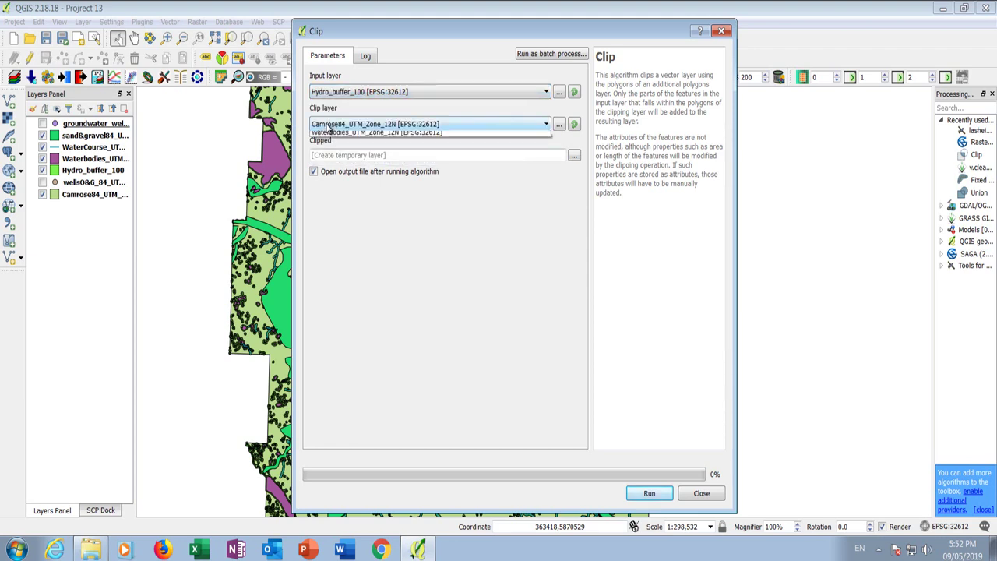
click(336, 155)
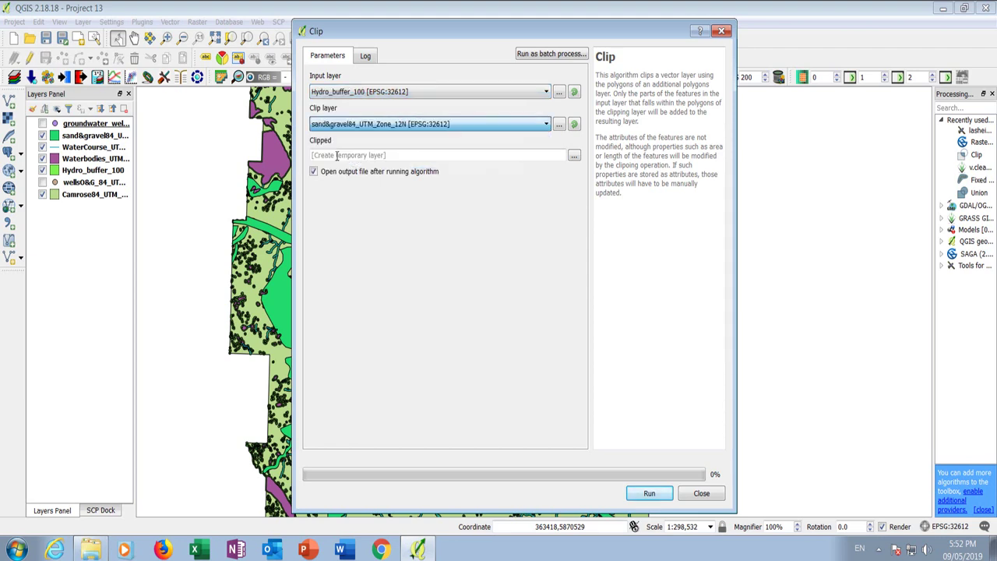
In the save-file browser, create a new folder named Hydro&gravel&sand_bufffer in Lesson 13.
click(575, 157)
click(600, 181)
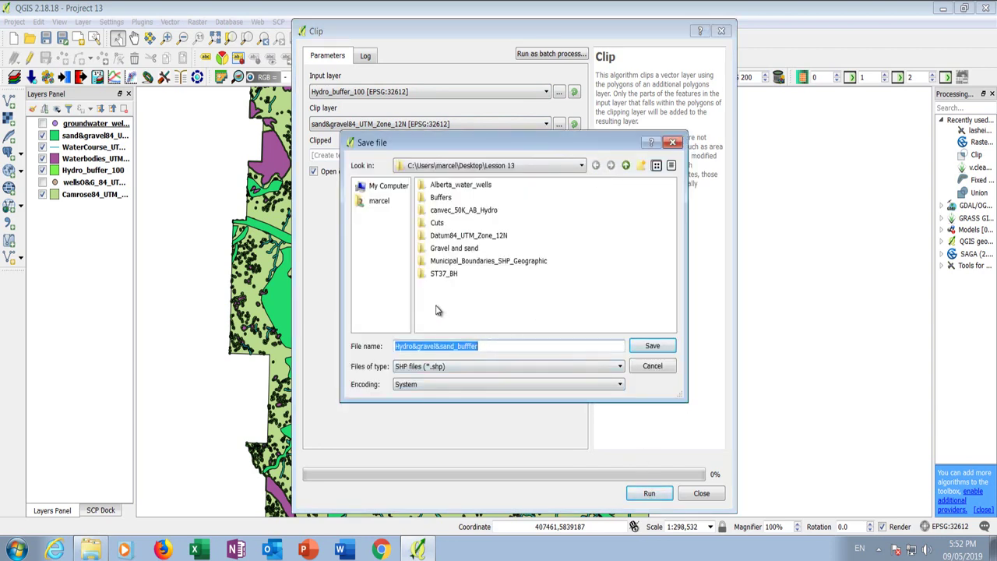
right_click(441, 297)
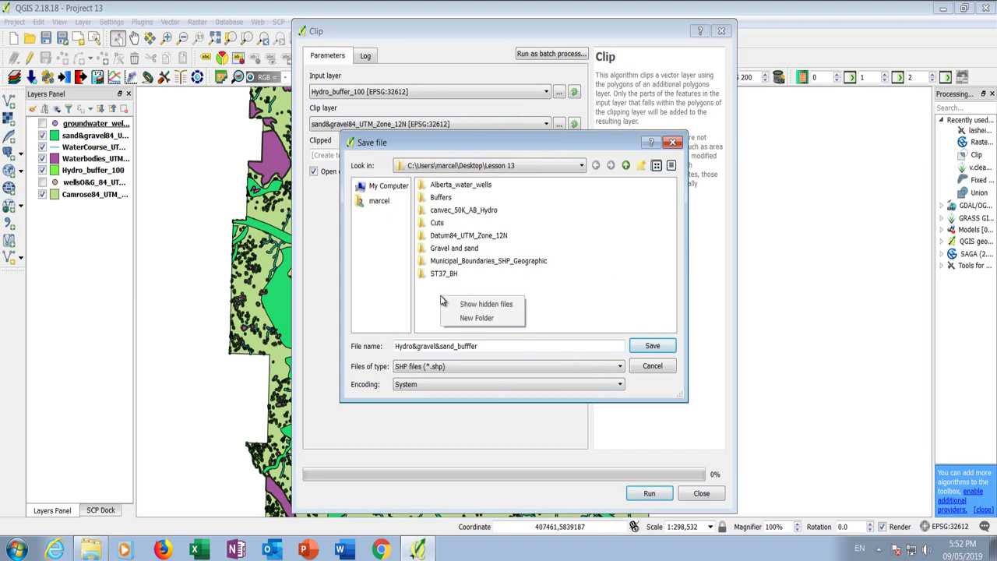
click(479, 328)
right_click(479, 324)
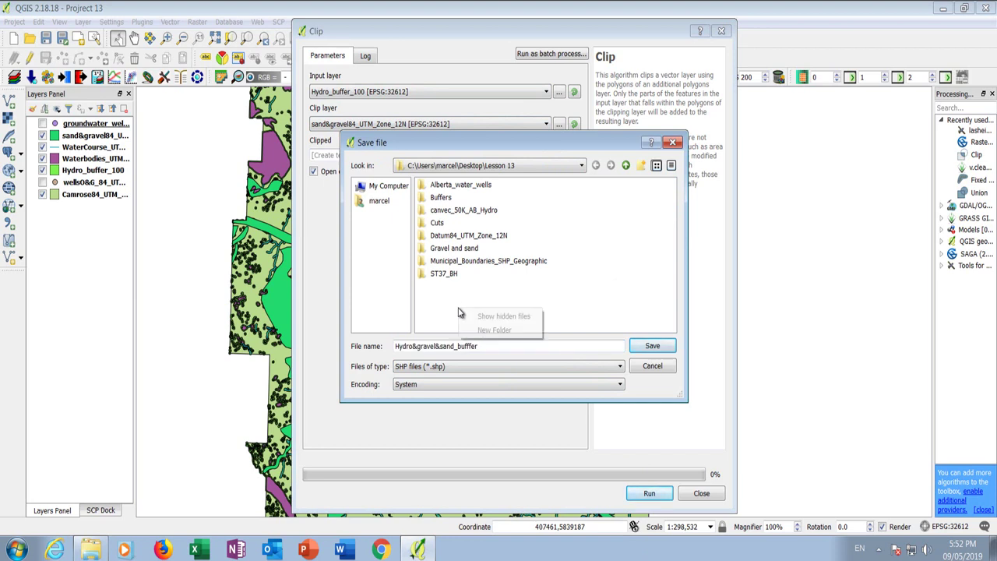
click(498, 331)
drag(478, 346, 380, 346)
right_click(435, 345)
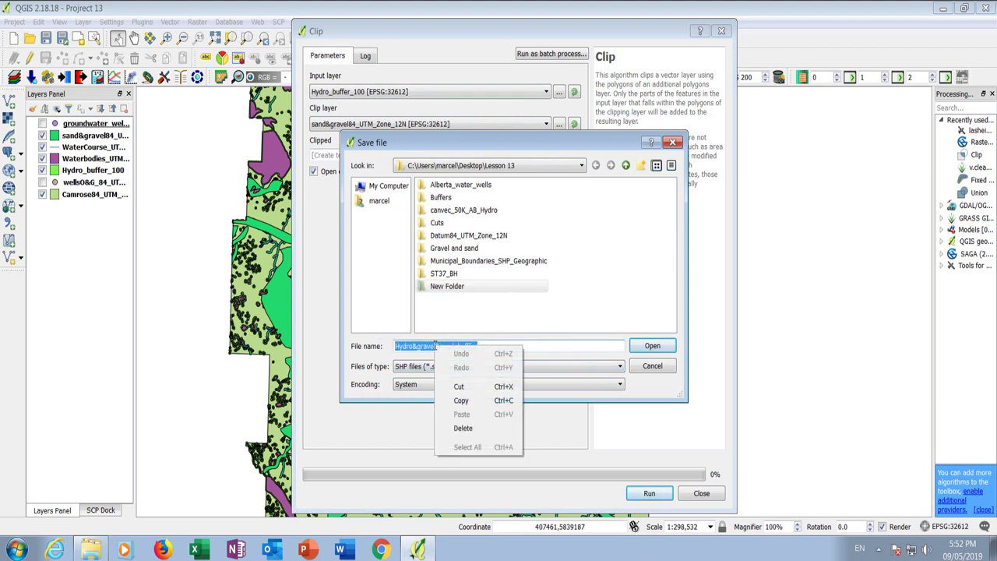
click(472, 388)
right_click(464, 289)
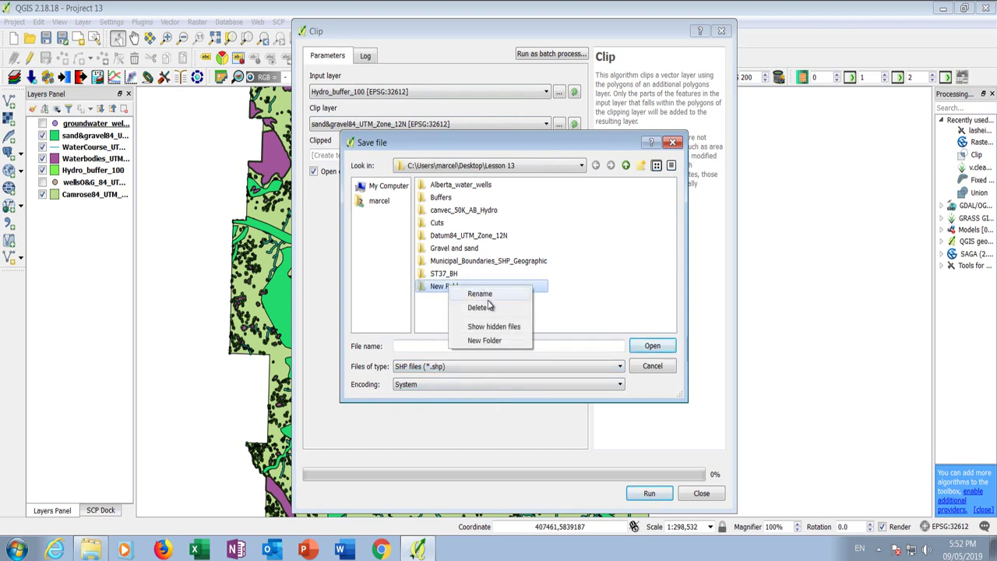
click(480, 295)
right_click(447, 288)
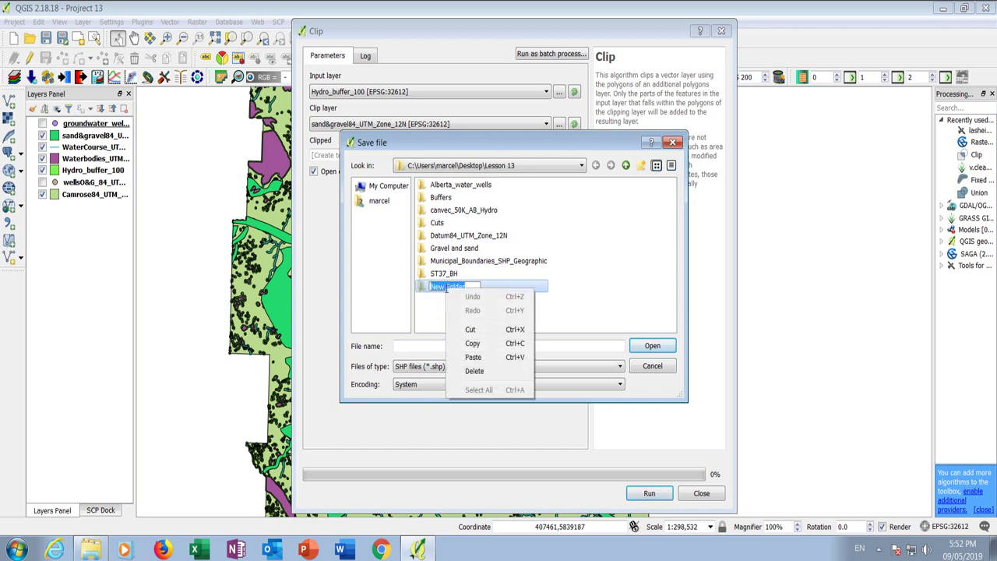
click(473, 358)
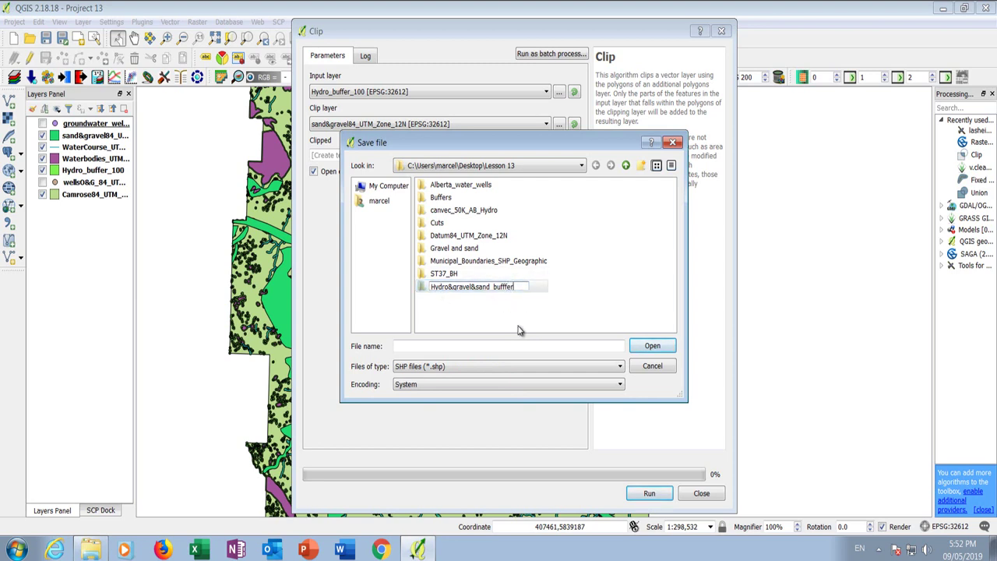
key(Return)
Save the clip output as 100_buffer.shp inside that folder and run the clip.
double_click(452, 287)
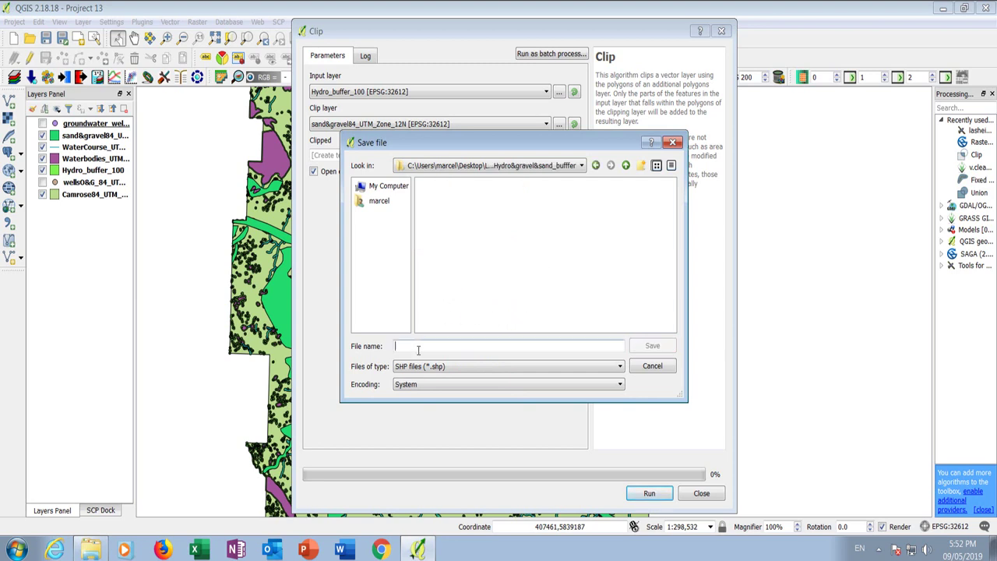
text(100_buffer)
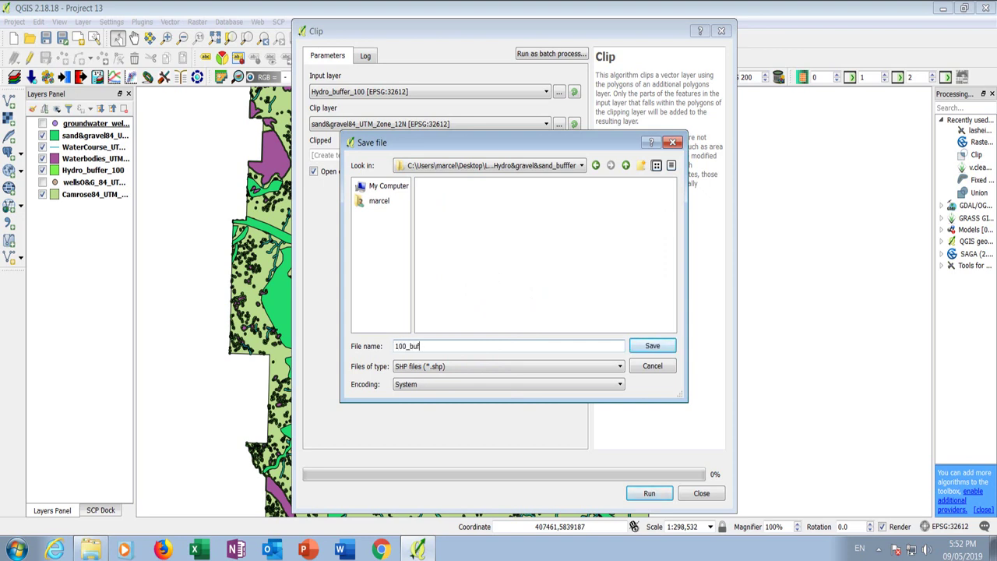
click(655, 346)
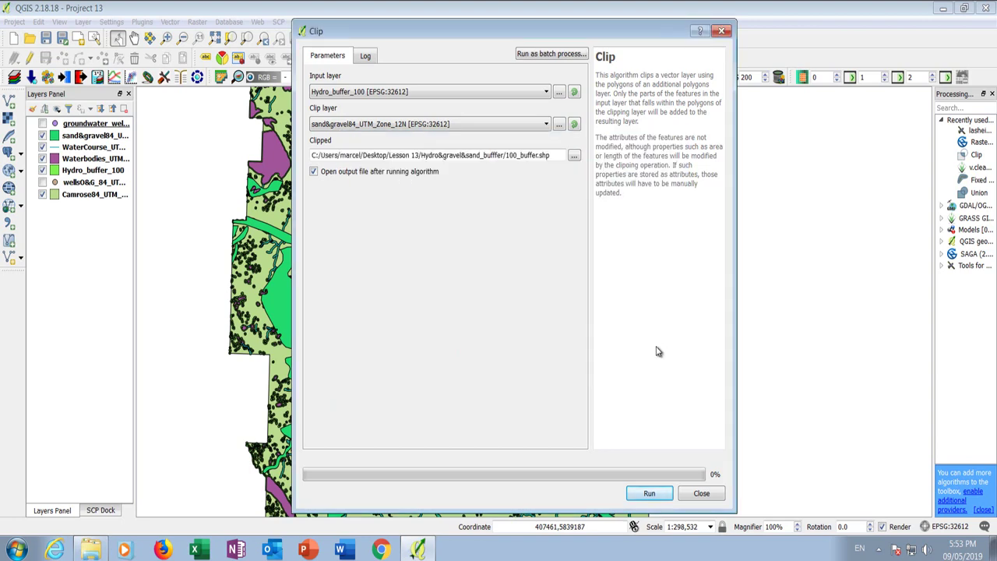
click(649, 493)
Hide sand&gravel, WaterCourse, Waterbodies and Hydro_buffer_100, leaving only the Clipped layer visible.
click(42, 146)
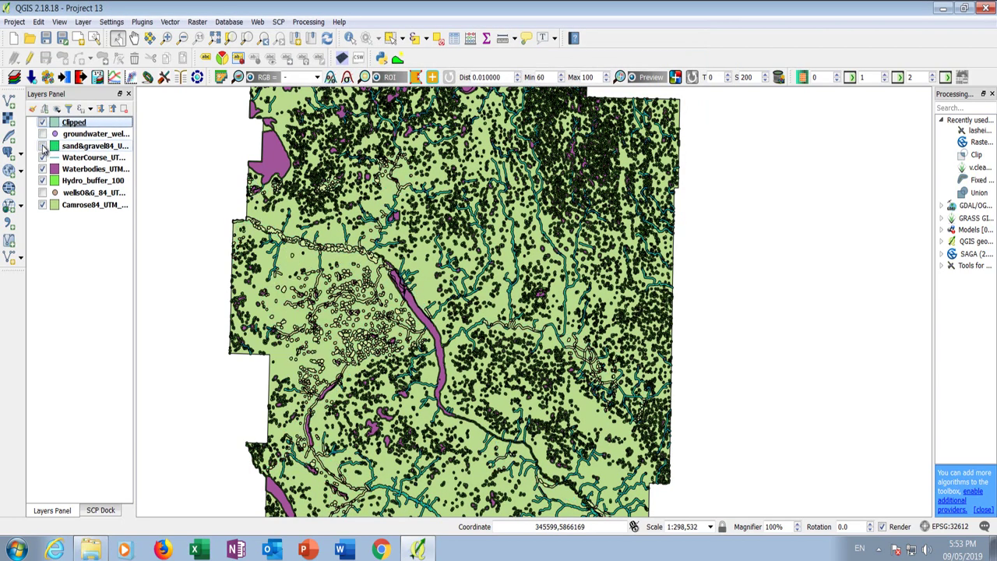
click(42, 158)
click(42, 169)
click(42, 181)
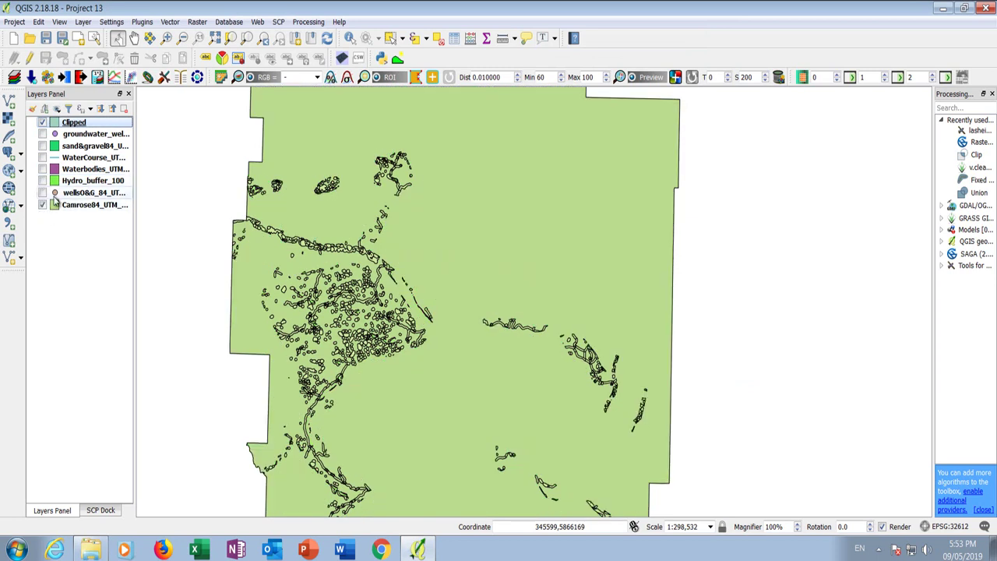
click(42, 123)
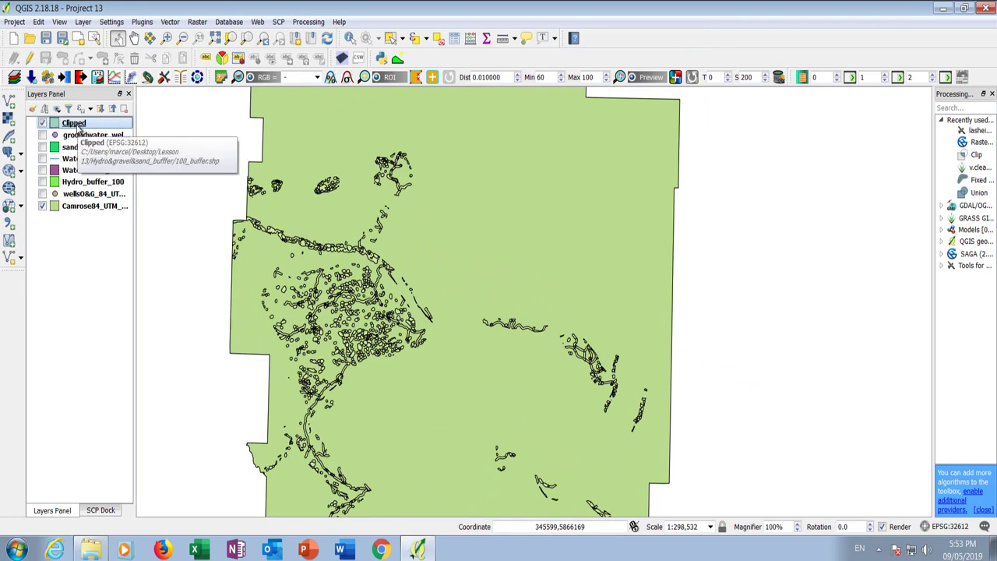
Set the Clipped layer's fill to bright red #ff0145 (hue 344°, full saturation) and apply it.
double_click(74, 123)
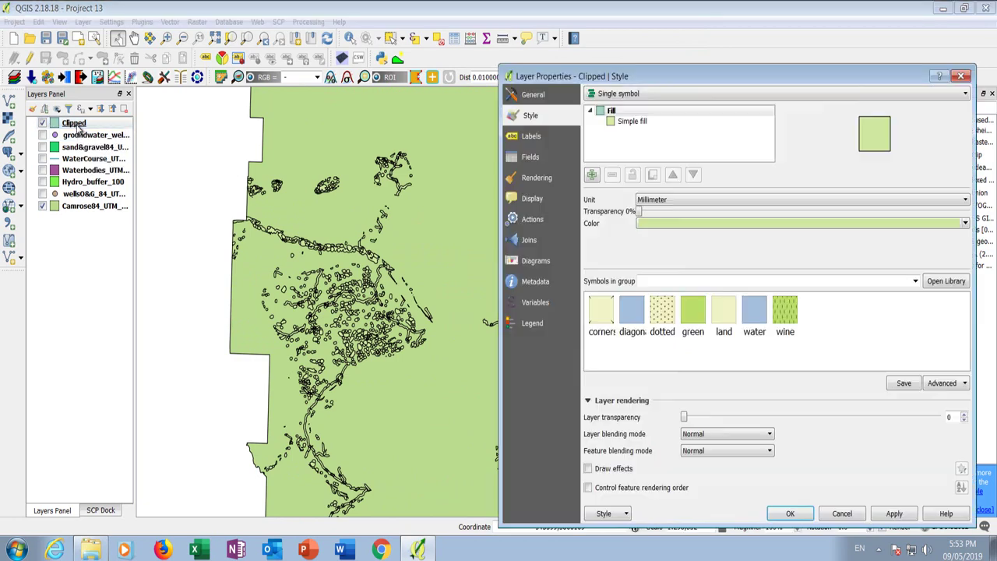
click(719, 225)
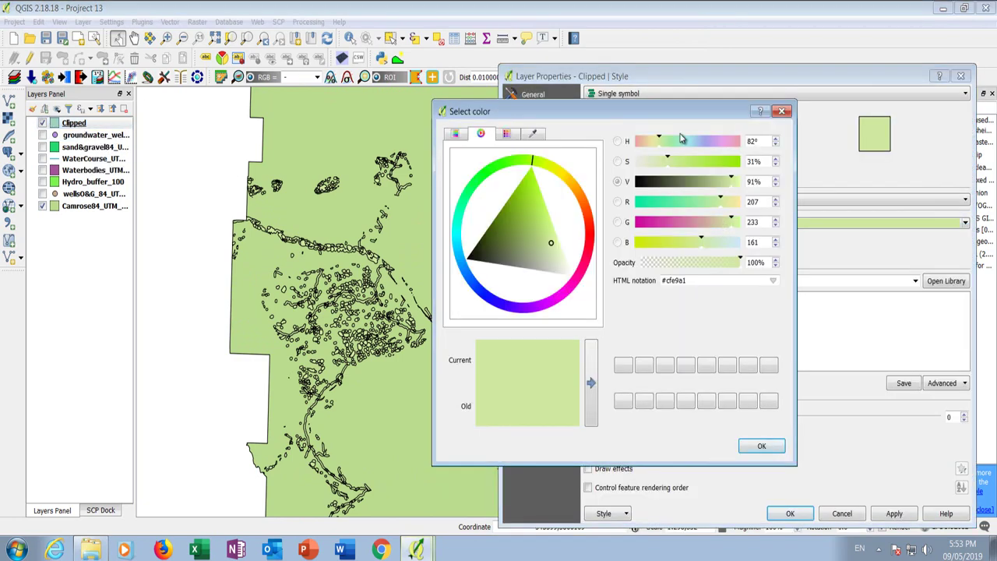
click(589, 259)
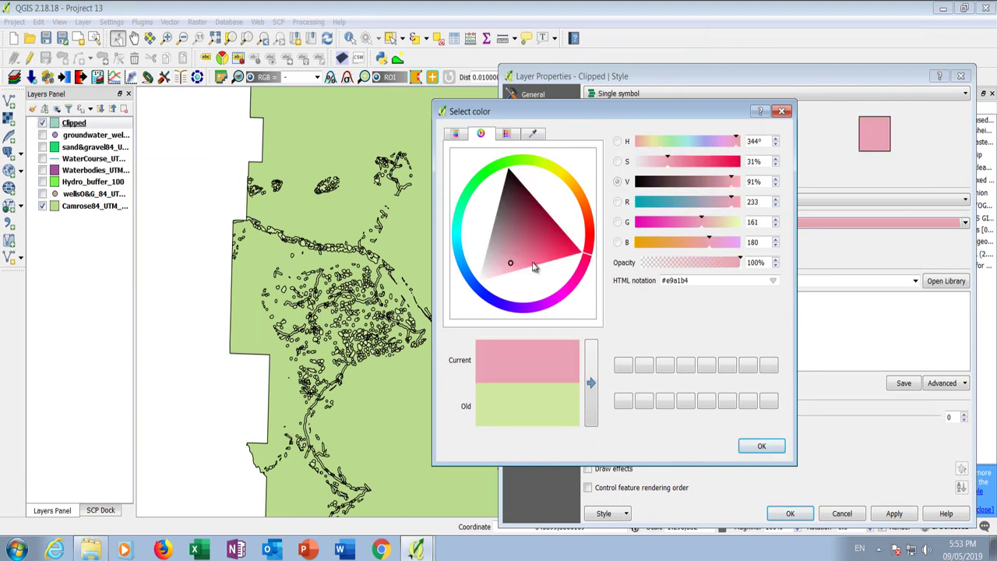
drag(511, 265, 589, 258)
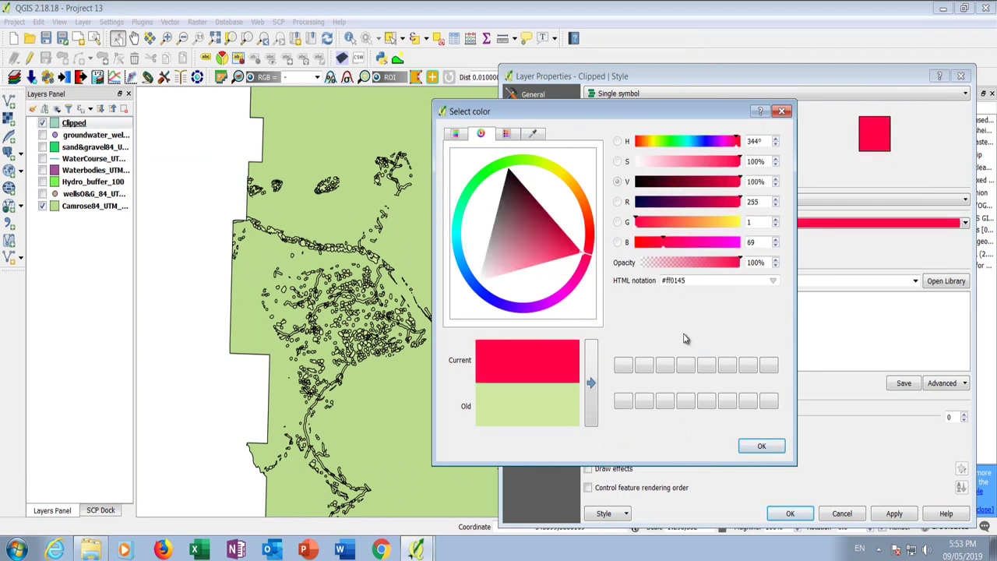
click(762, 447)
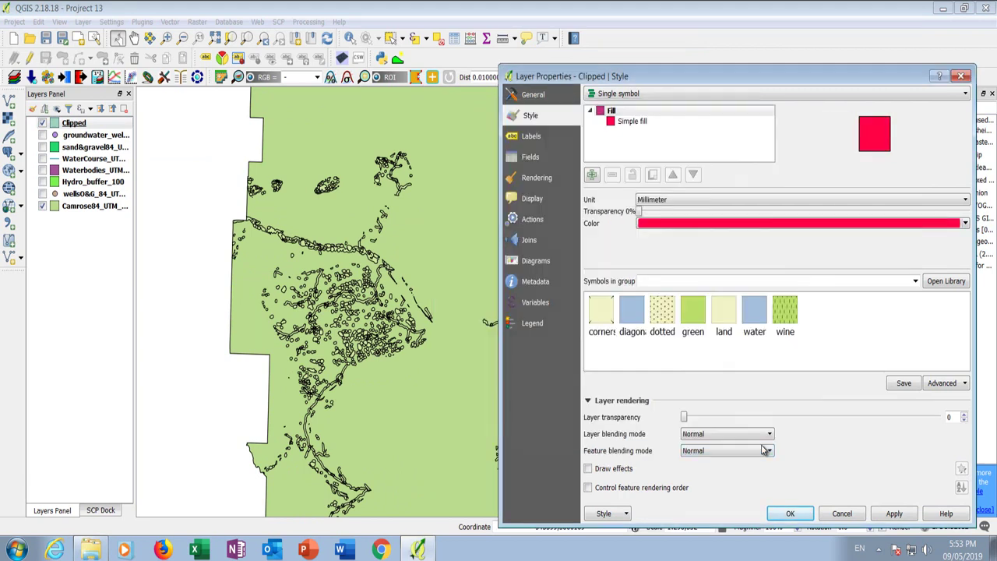
click(895, 515)
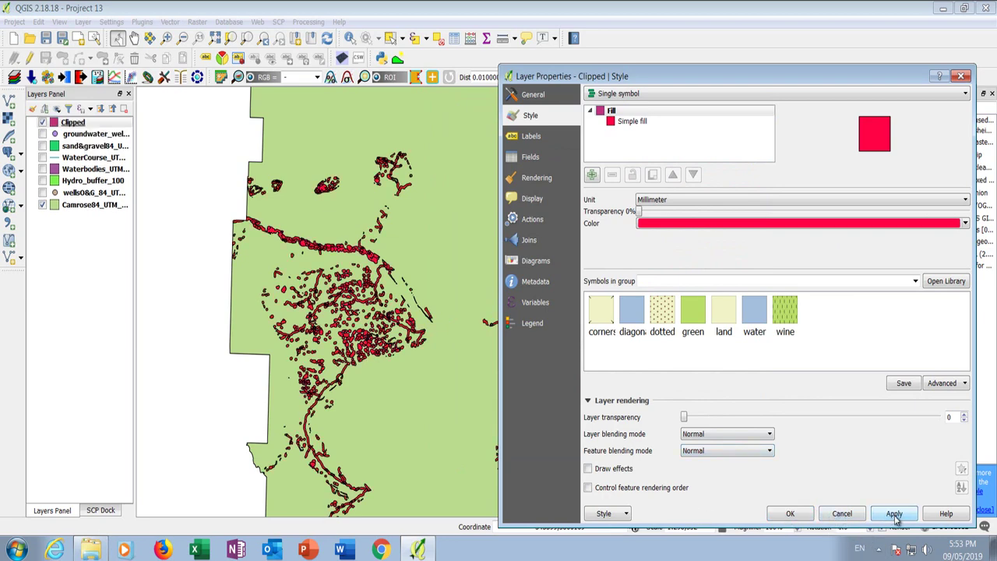
click(792, 514)
Toggle the sand&gravel layer on and off to compare it with the clipped zones.
scroll(348, 278, up, 3)
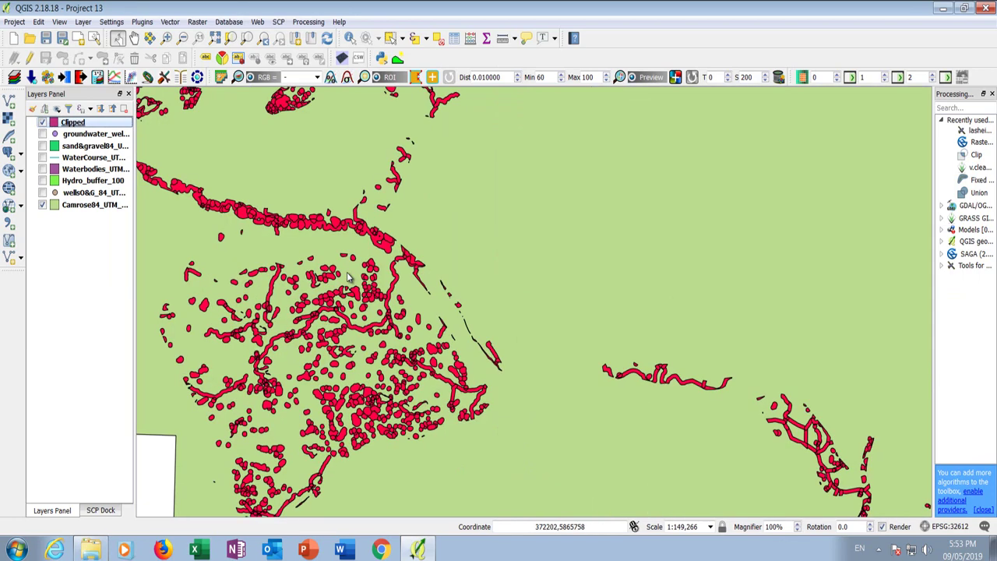
scroll(348, 278, down, 1)
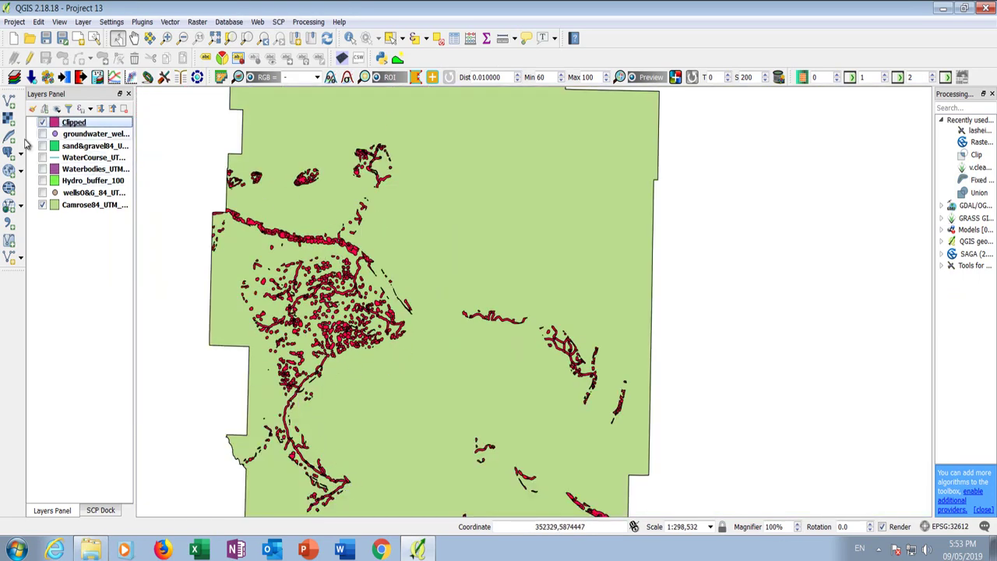
click(43, 146)
click(43, 147)
click(43, 147)
click(43, 146)
Rename the Clipped layer to 100_buffer in the Layers Panel.
double_click(87, 123)
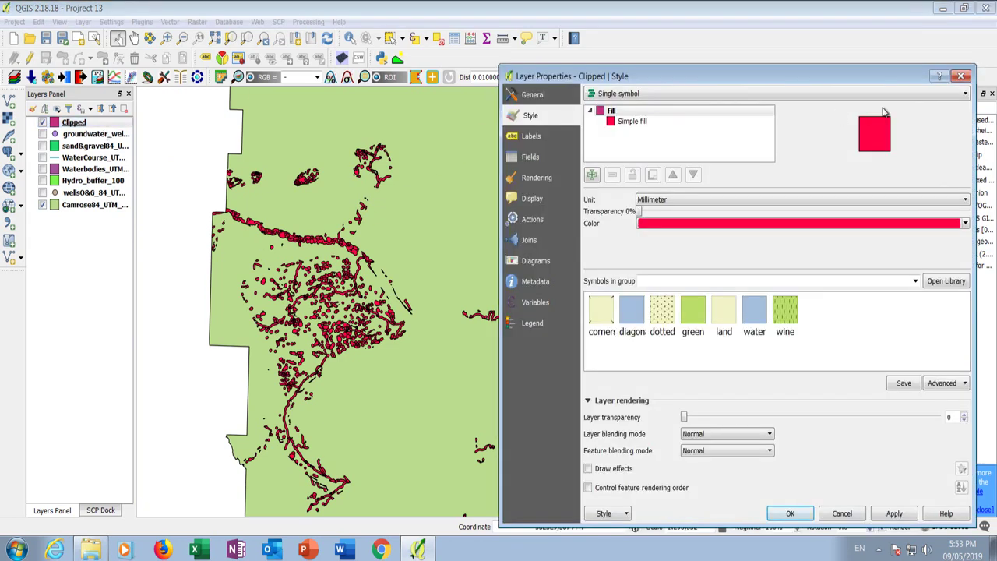
click(962, 79)
click(78, 124)
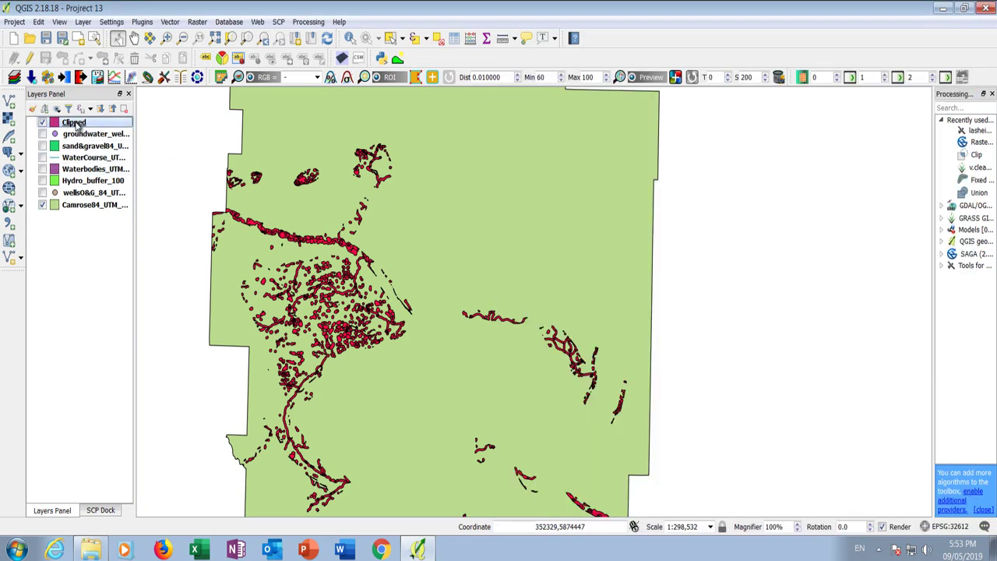
text(100_buffer)
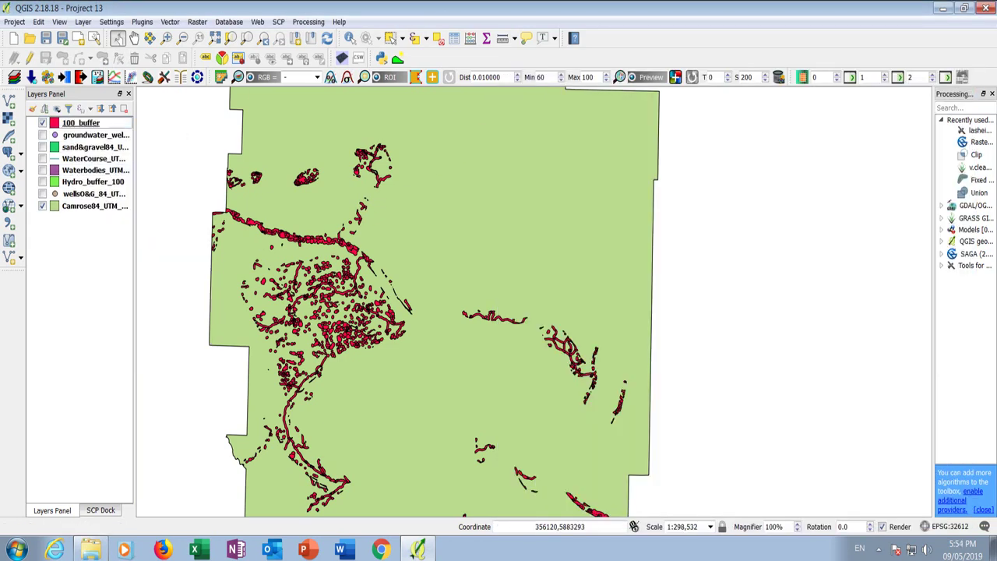
click(171, 22)
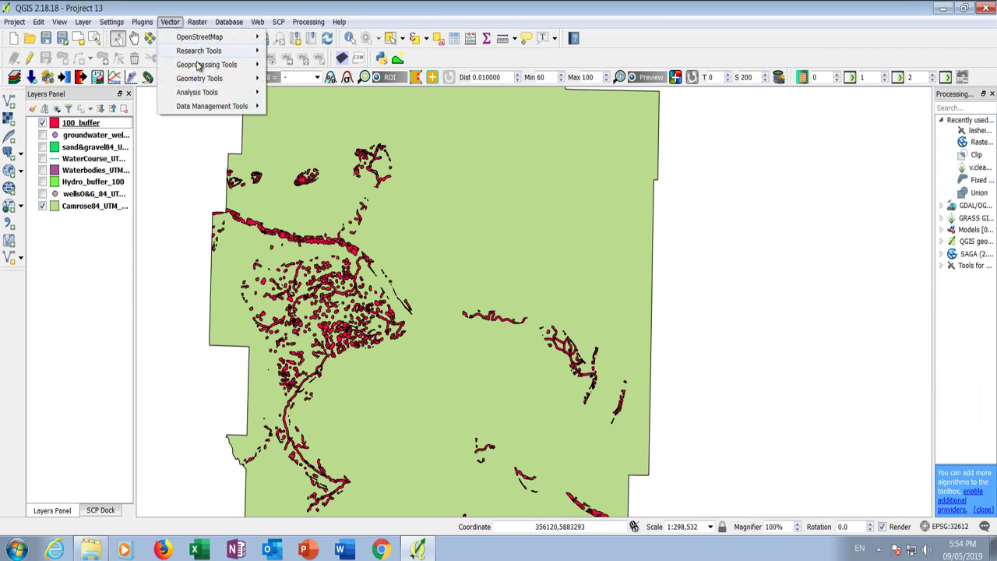
Close an accidentally opened Clip dialog and bring up the Fixed distance buffer tool instead.
mouse_move(204, 75)
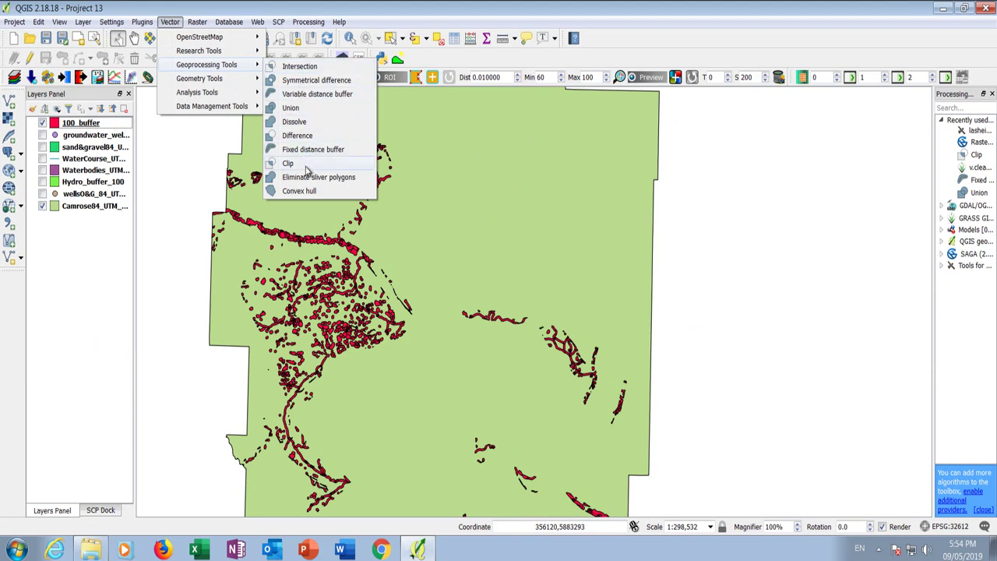
click(288, 163)
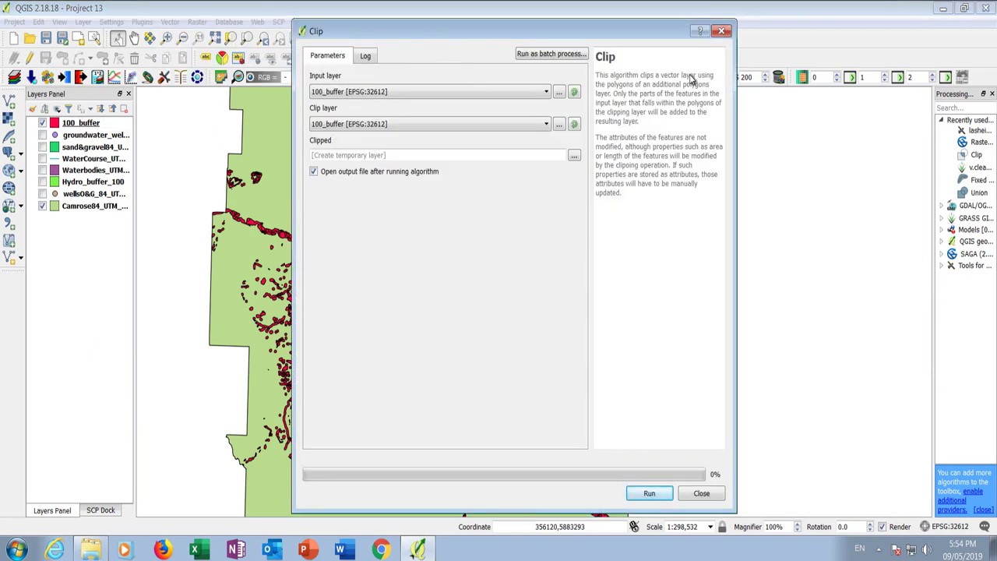
click(721, 31)
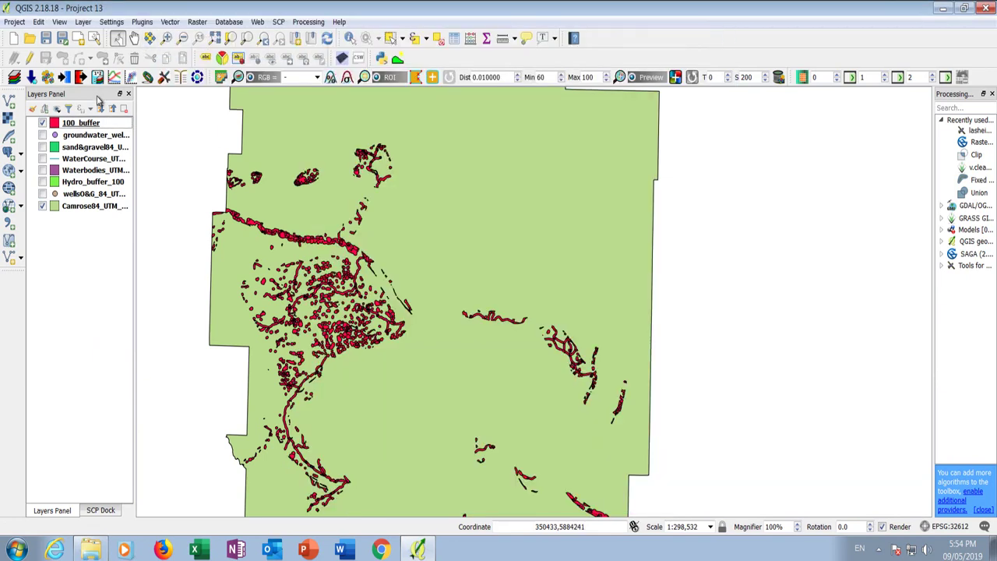
click(180, 25)
mouse_move(198, 69)
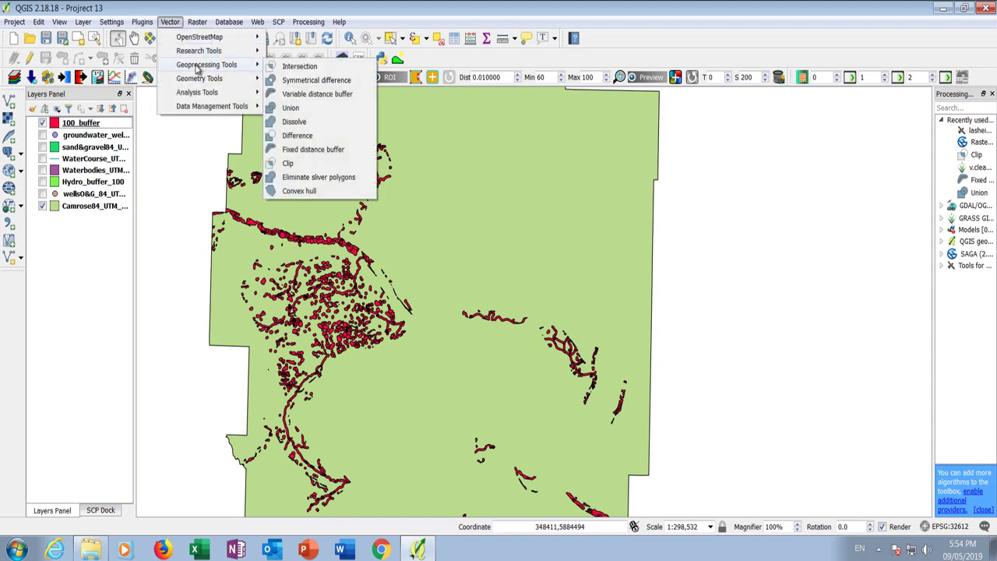
click(310, 152)
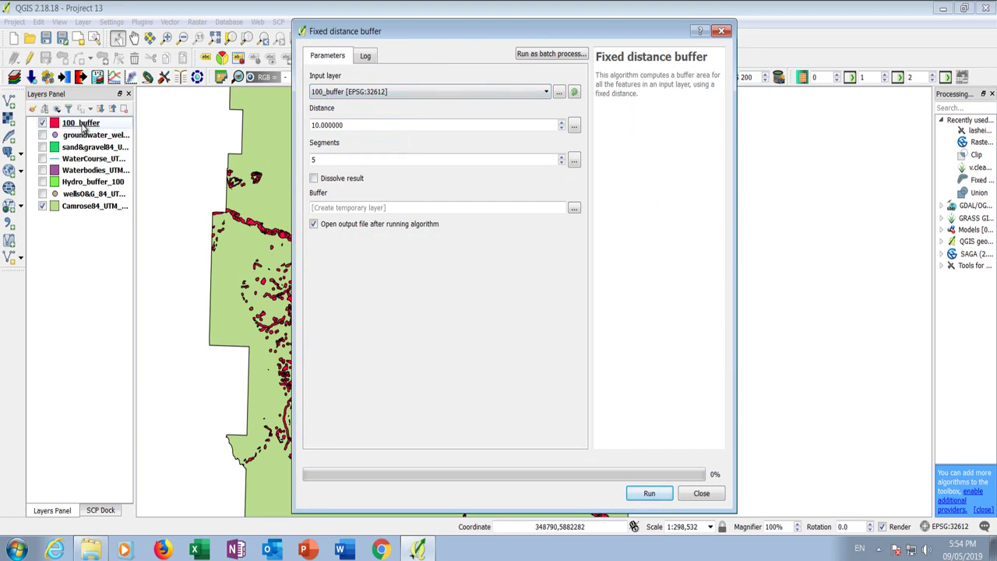
Buffer 100_buffer by 100 m with 1 segment, saving to an edited shapefile name, and run it.
double_click(342, 126)
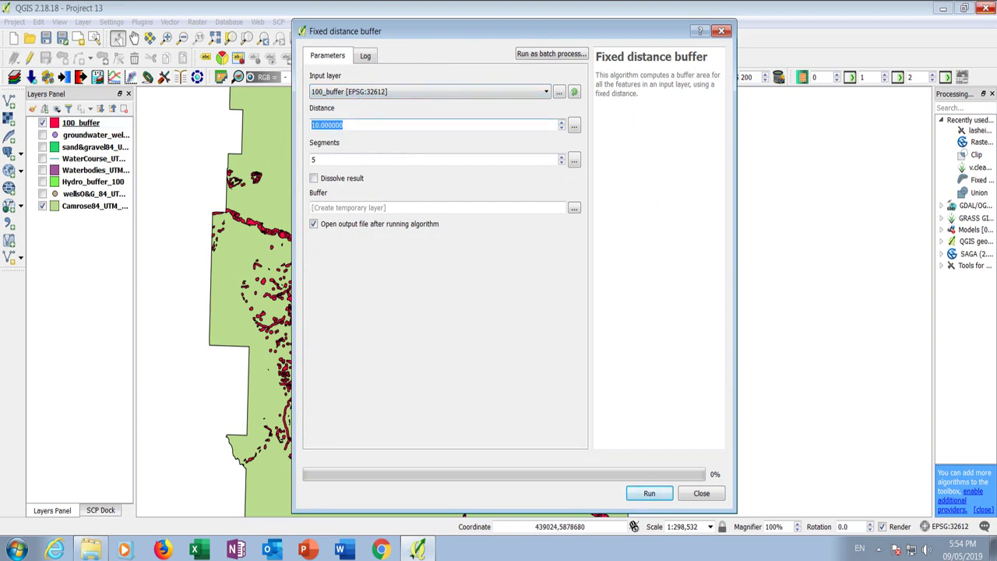
text(1)
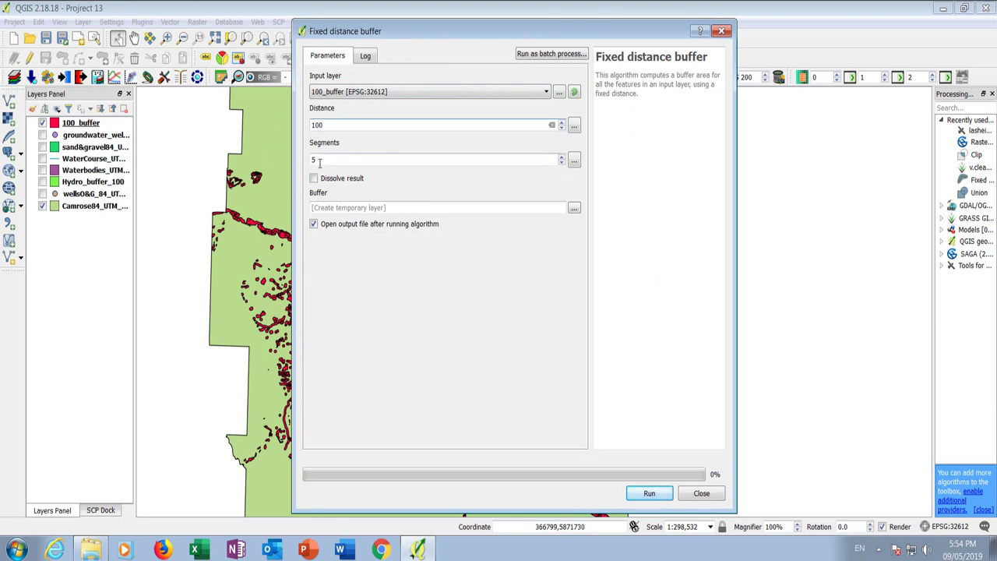
key(Tab)
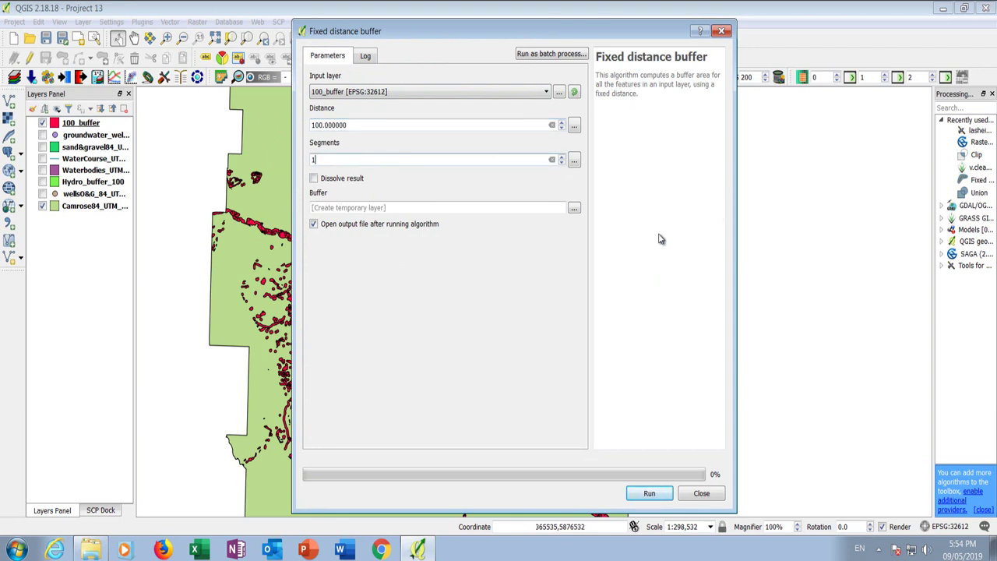
click(574, 211)
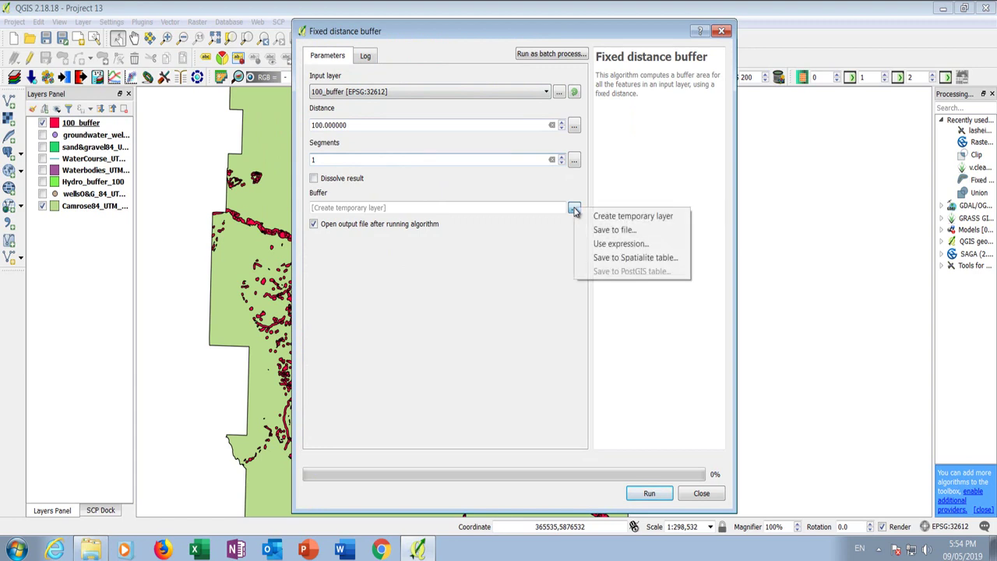
click(609, 233)
click(466, 187)
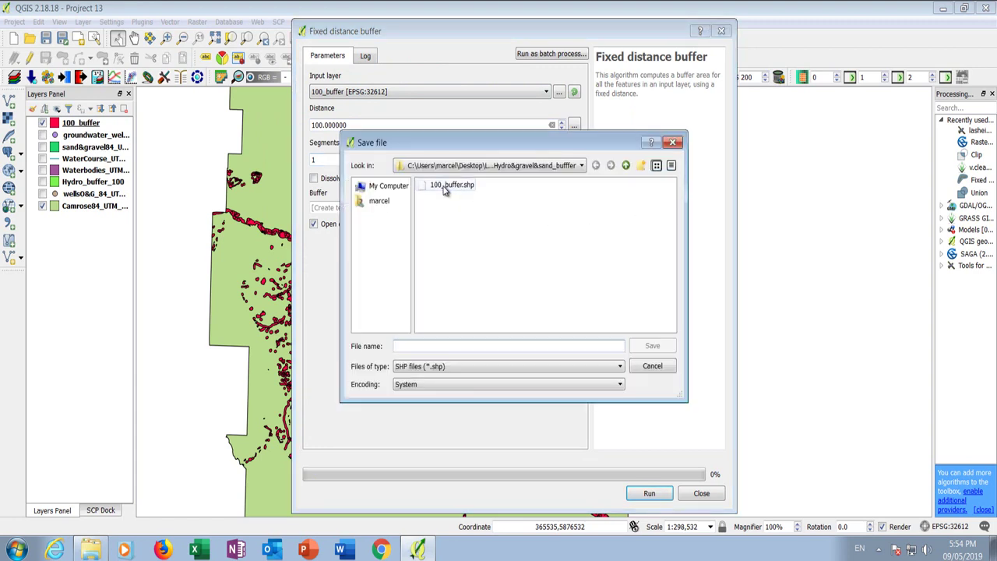
click(398, 348)
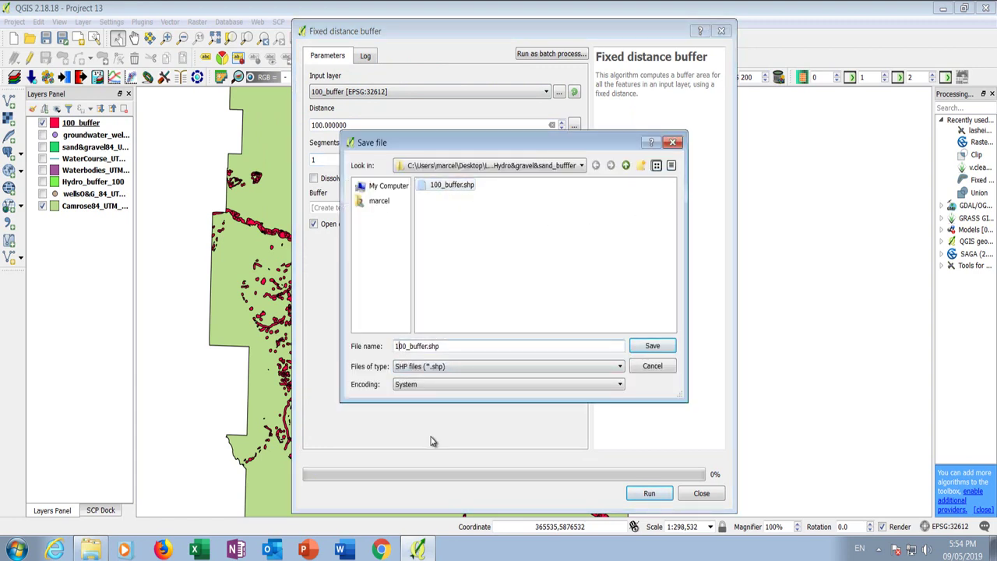
key(BackSpace)
text(5)
key(Return)
click(646, 491)
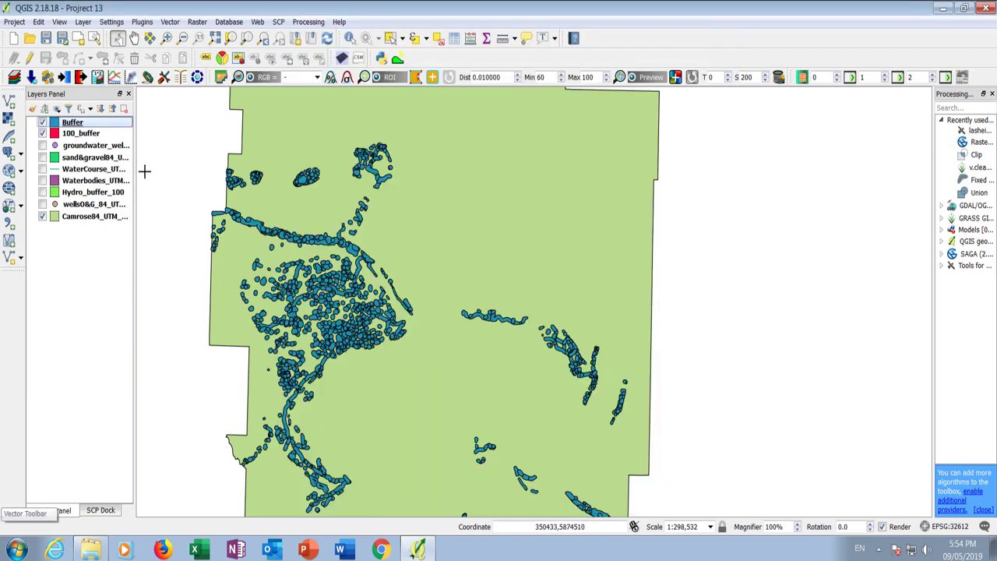
Drag the Buffer layer below 100_buffer and zoom in to see red zones ringed in blue.
drag(73, 123, 72, 141)
scroll(316, 274, up, 2)
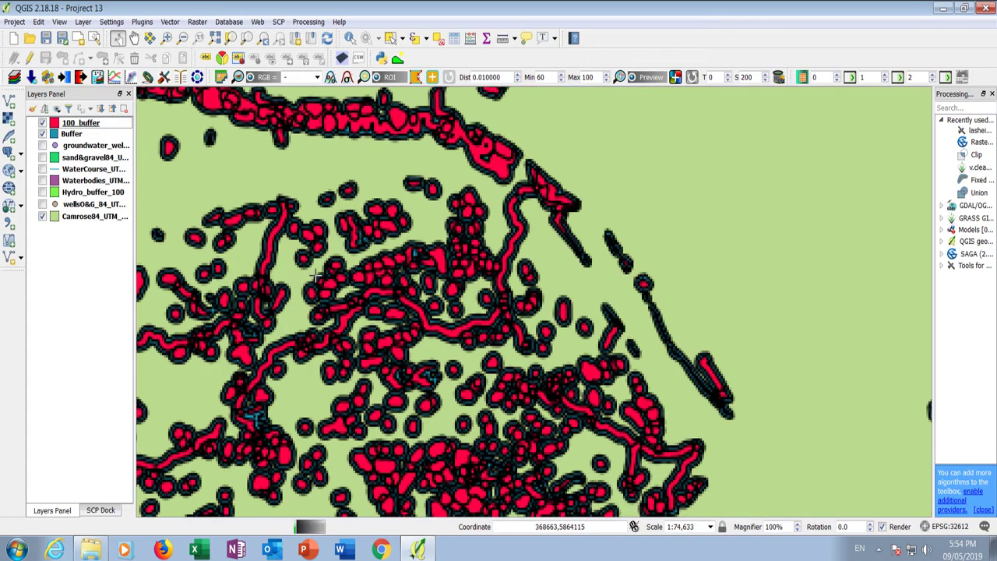
scroll(479, 169, up, 1)
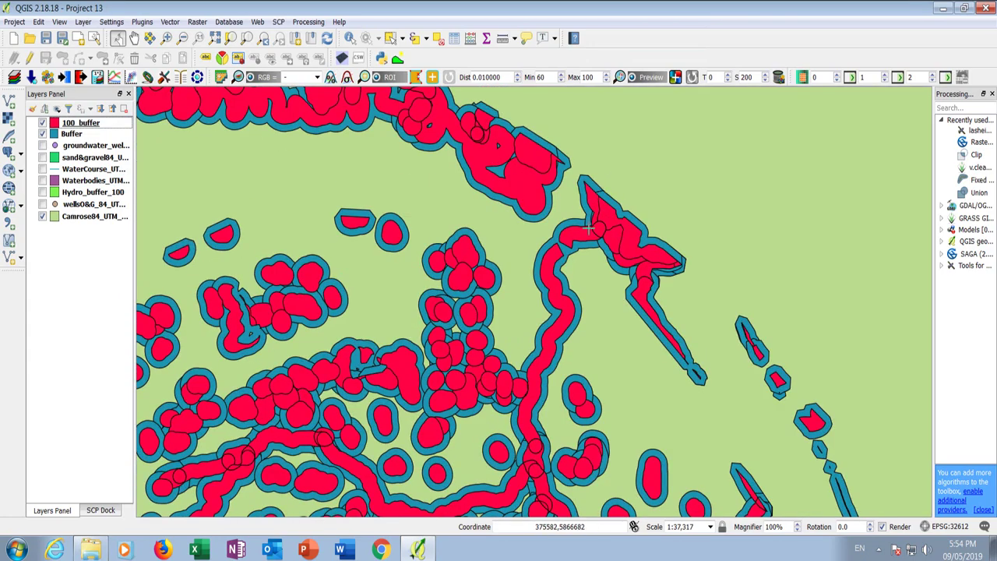
scroll(590, 227, down, 2)
scroll(214, 138, up, 1)
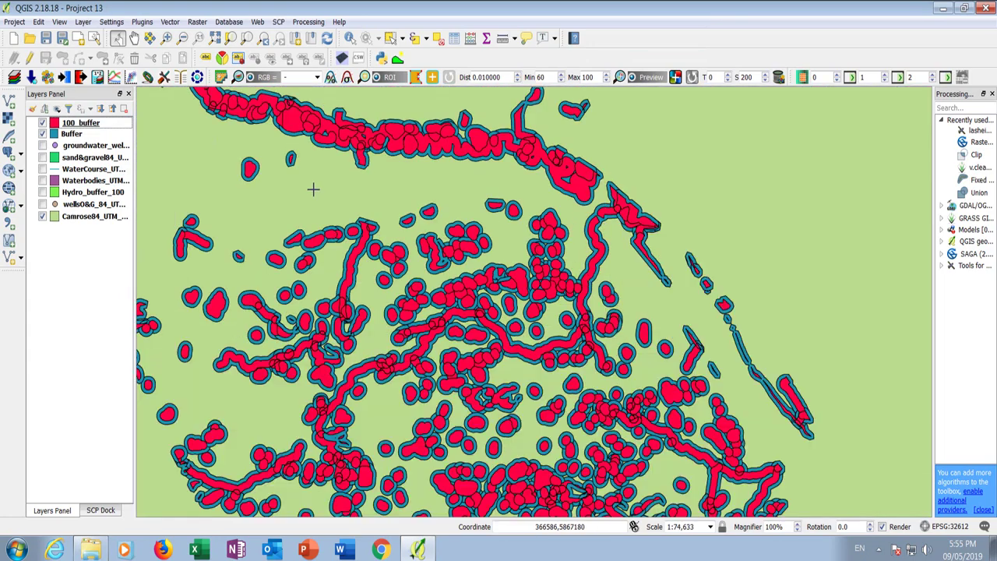
scroll(296, 216, down, 1)
scroll(384, 411, up, 2)
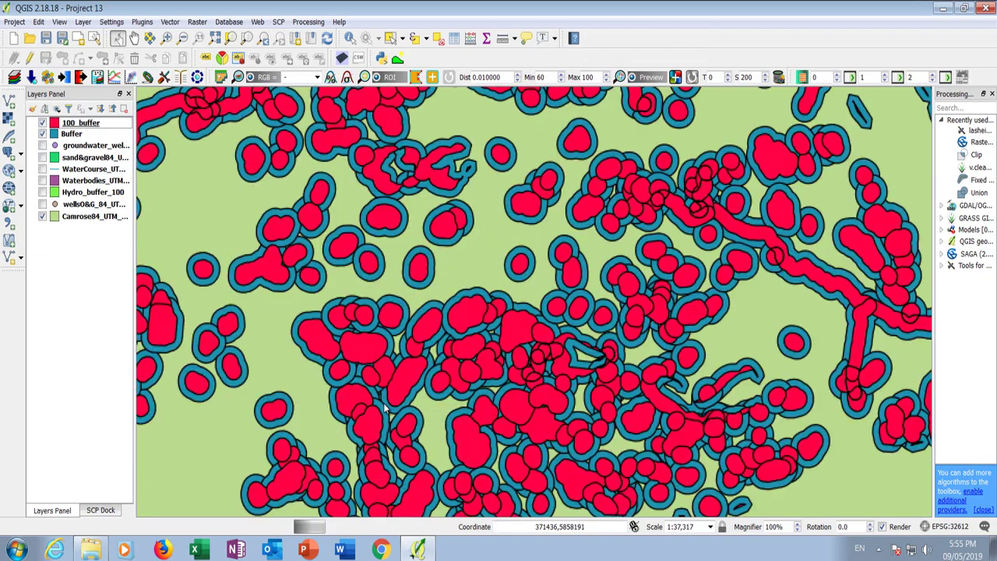
scroll(385, 411, up, 1)
scroll(337, 343, down, 1)
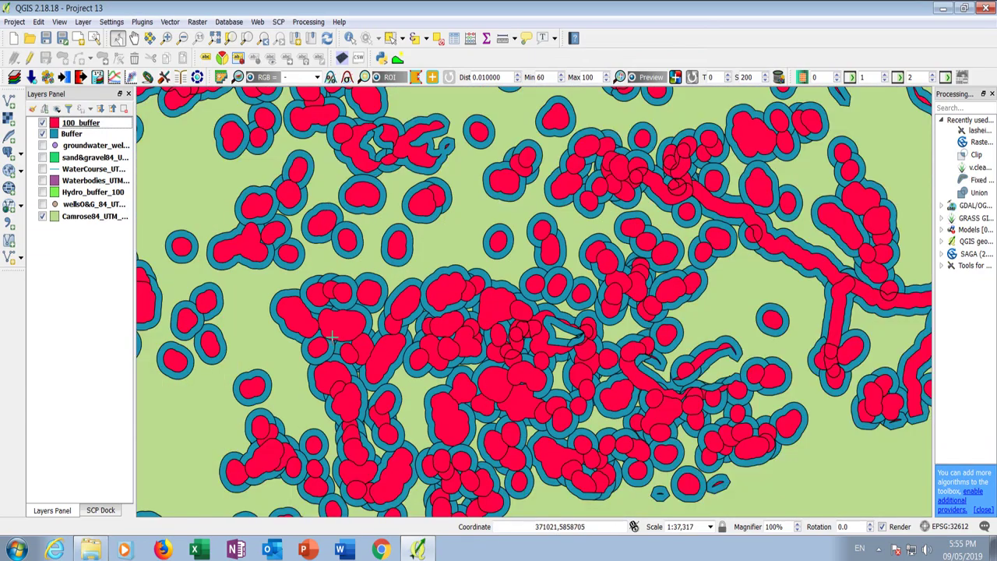
scroll(331, 335, down, 1)
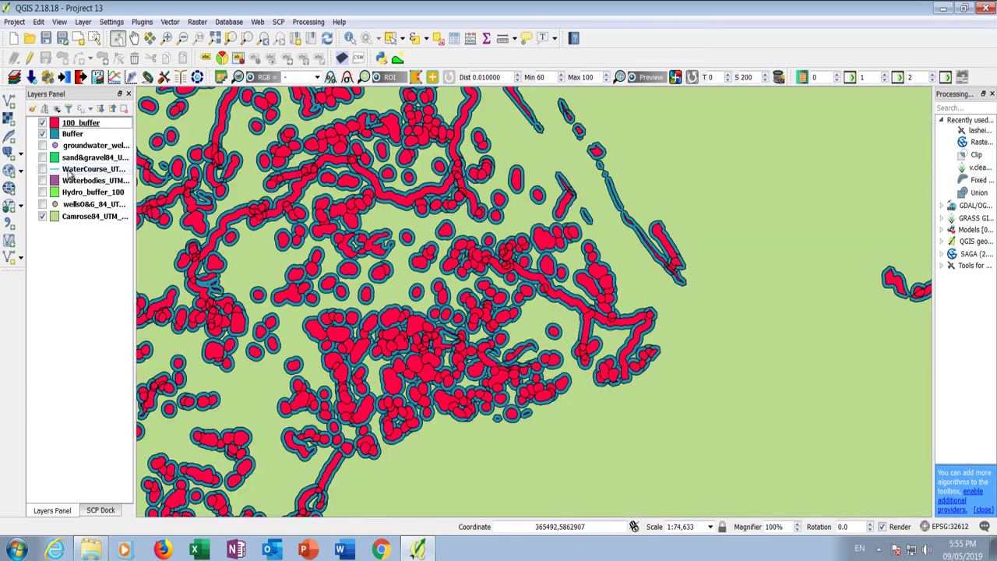
Rename the Buffer layer to 200_Buffer.
right_click(70, 134)
click(111, 366)
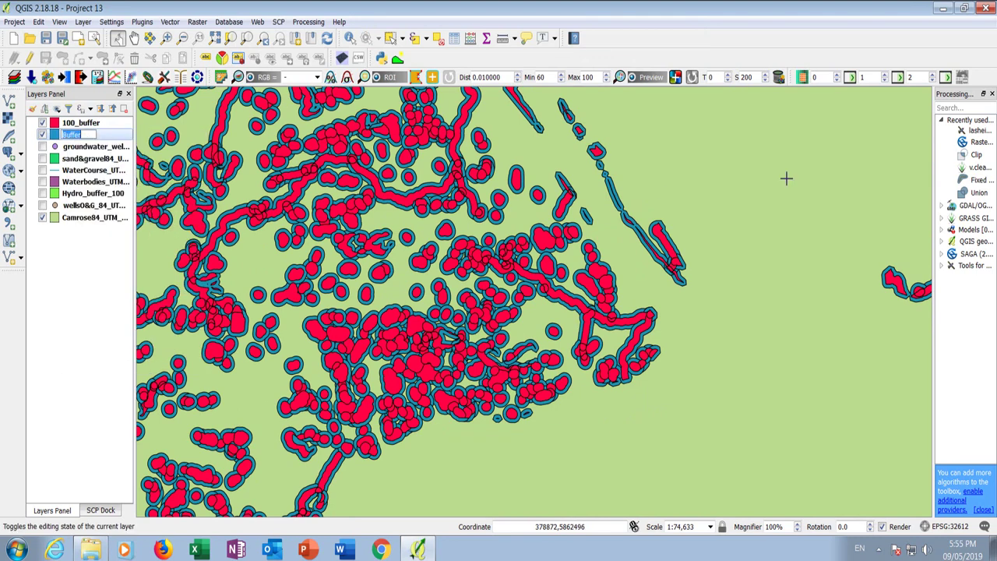
text(200_)
click(94, 279)
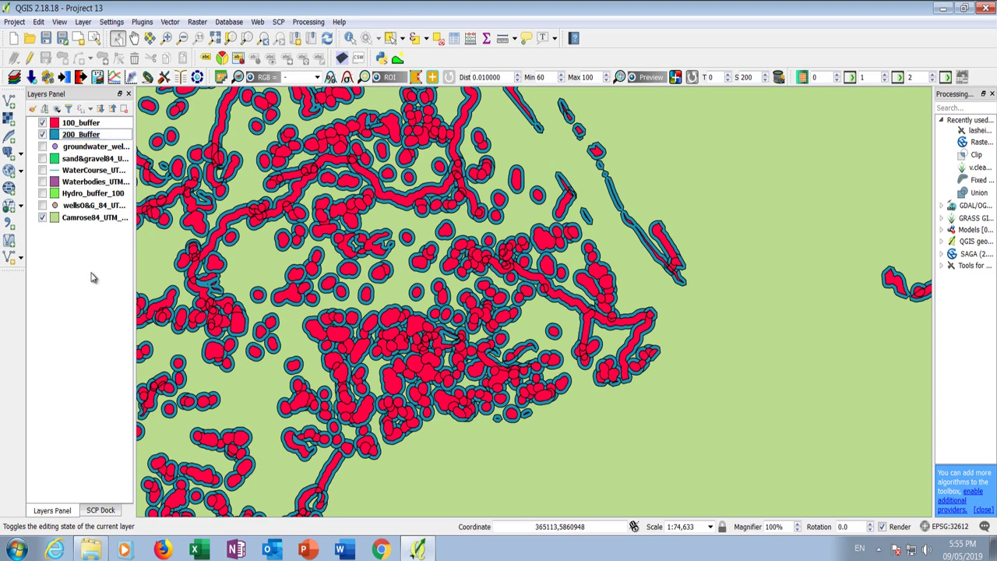
Change the 200_Buffer layer's colour from blue to a pale tan.
click(56, 136)
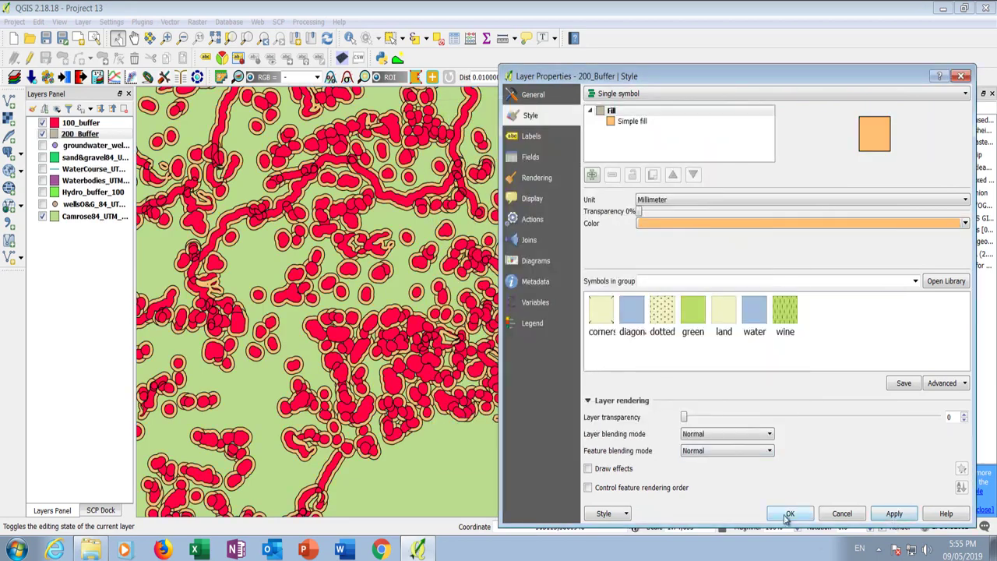
click(784, 512)
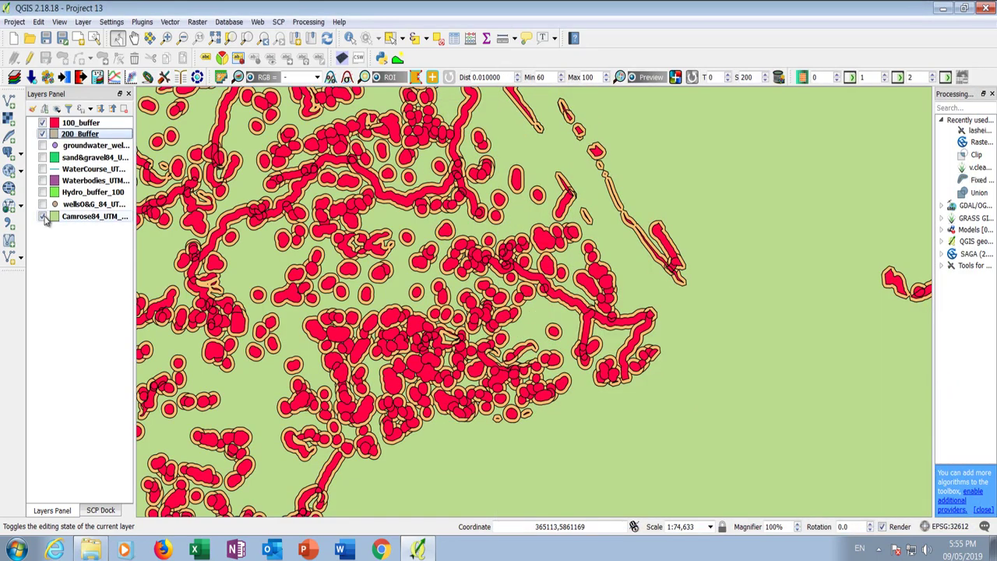
scroll(381, 372, down, 3)
scroll(350, 217, up, 2)
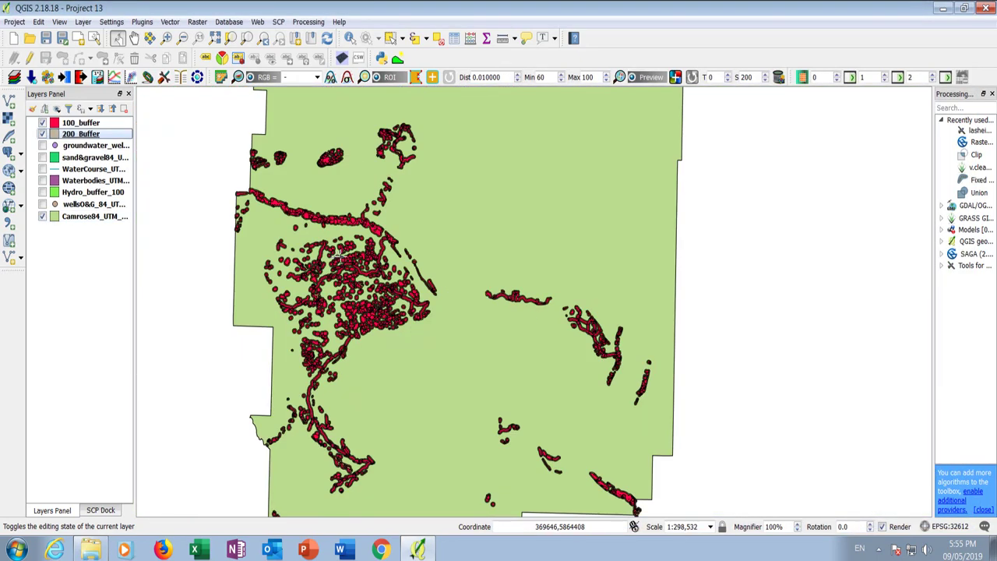
scroll(351, 217, up, 1)
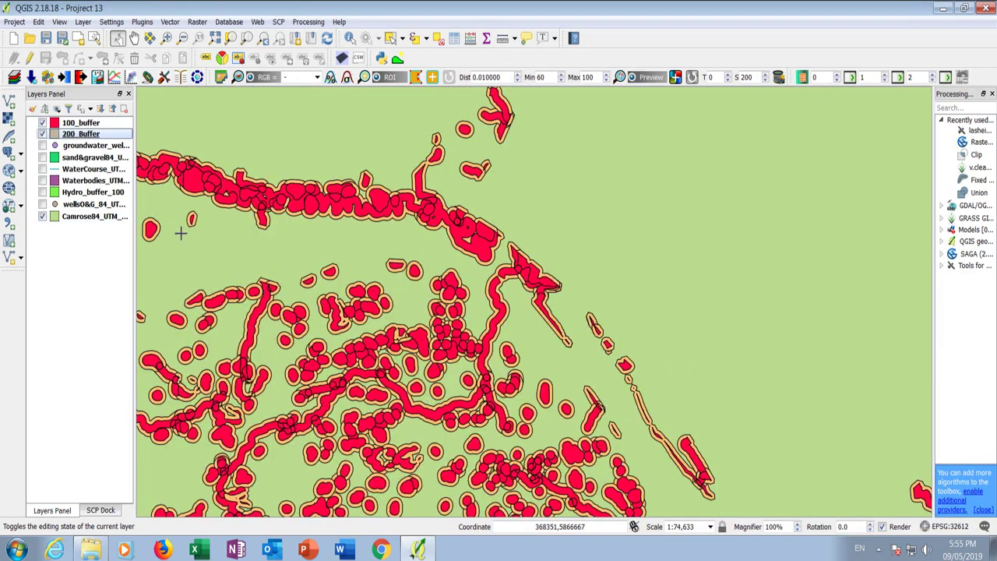
Keep Hydro_buffer_100 hidden, turn on the sand&gravel84 deposits layer, and zoom around to inspect it.
click(43, 192)
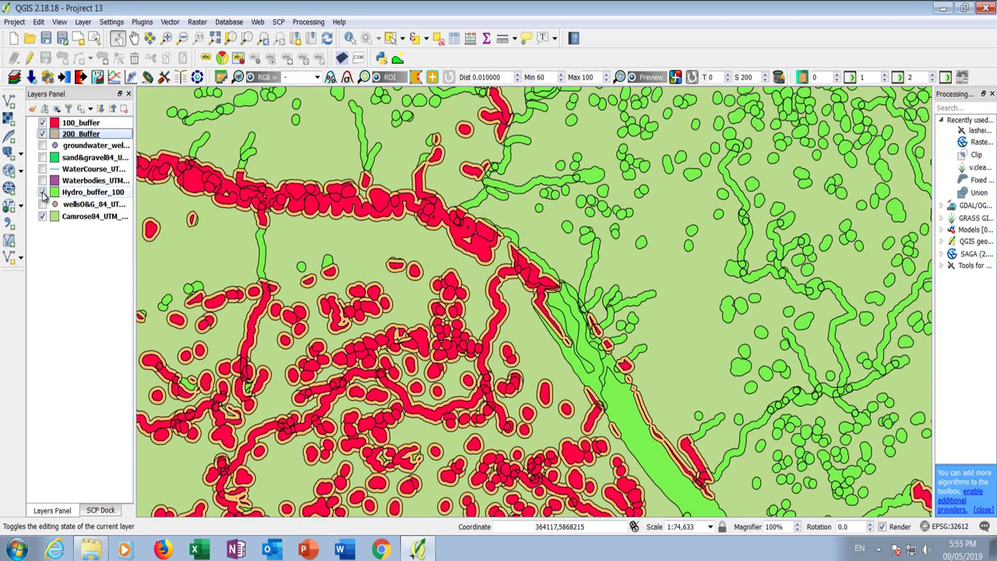
click(43, 193)
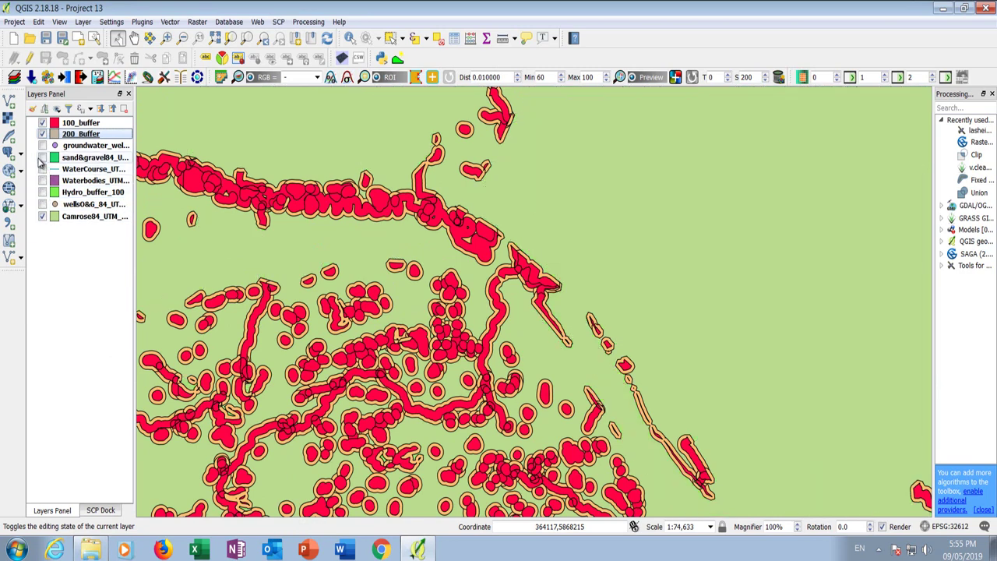
click(40, 159)
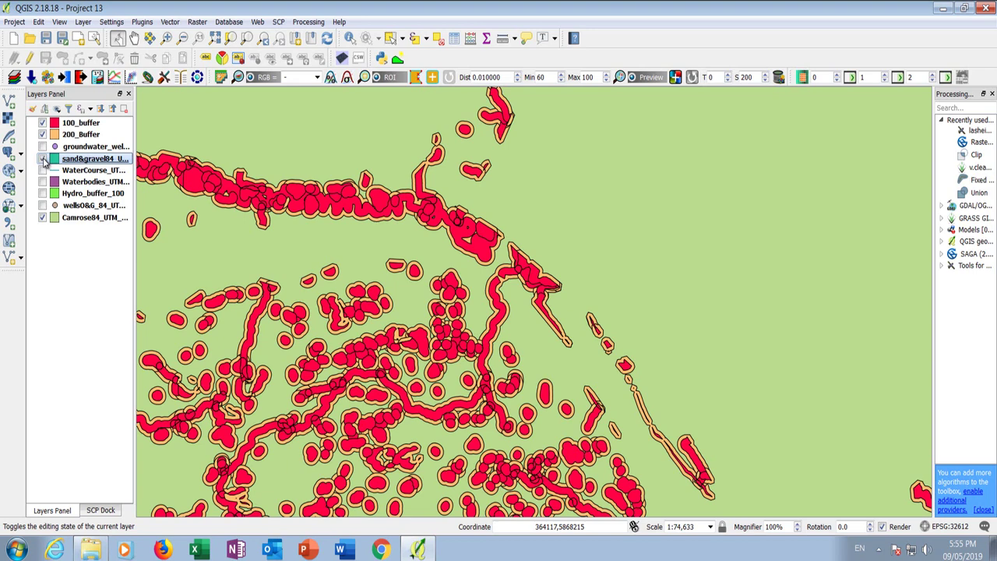
click(43, 159)
scroll(320, 189, up, 1)
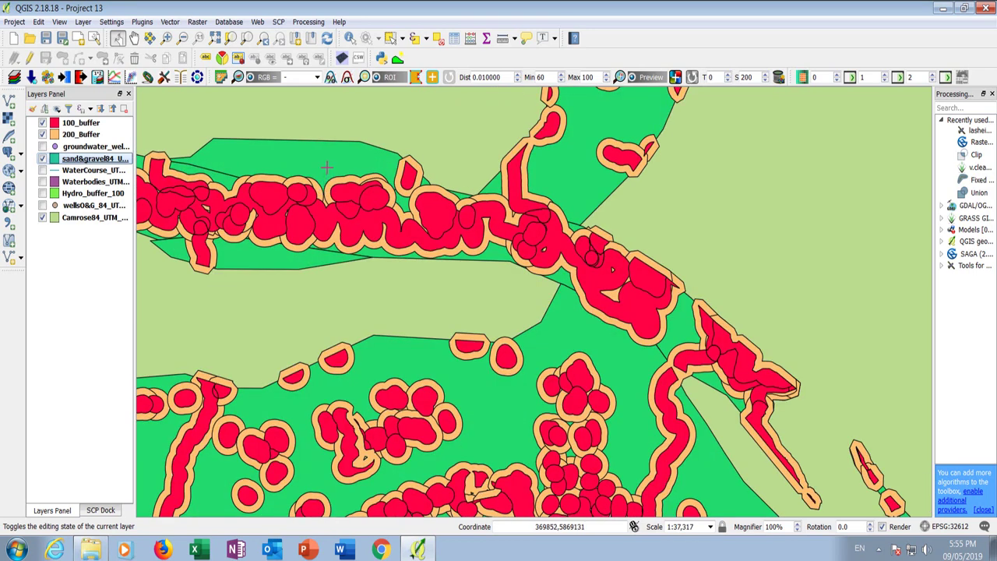
scroll(327, 167, down, 1)
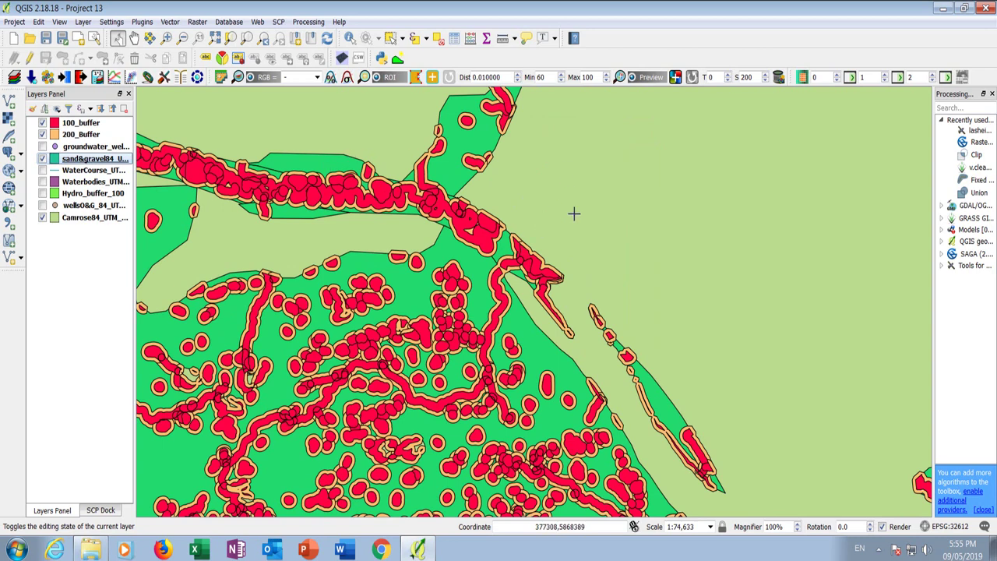
scroll(192, 187, up, 1)
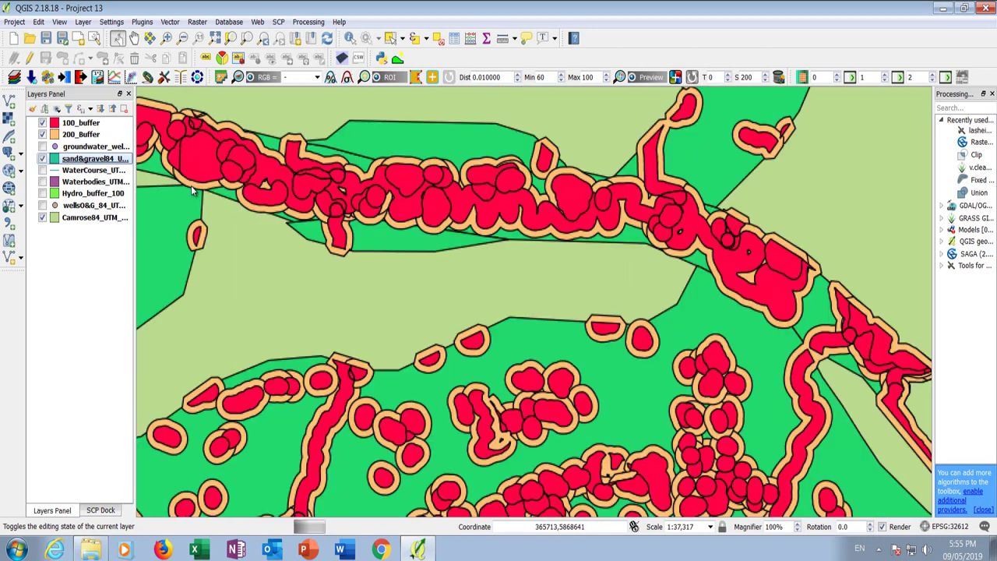
scroll(196, 207, up, 1)
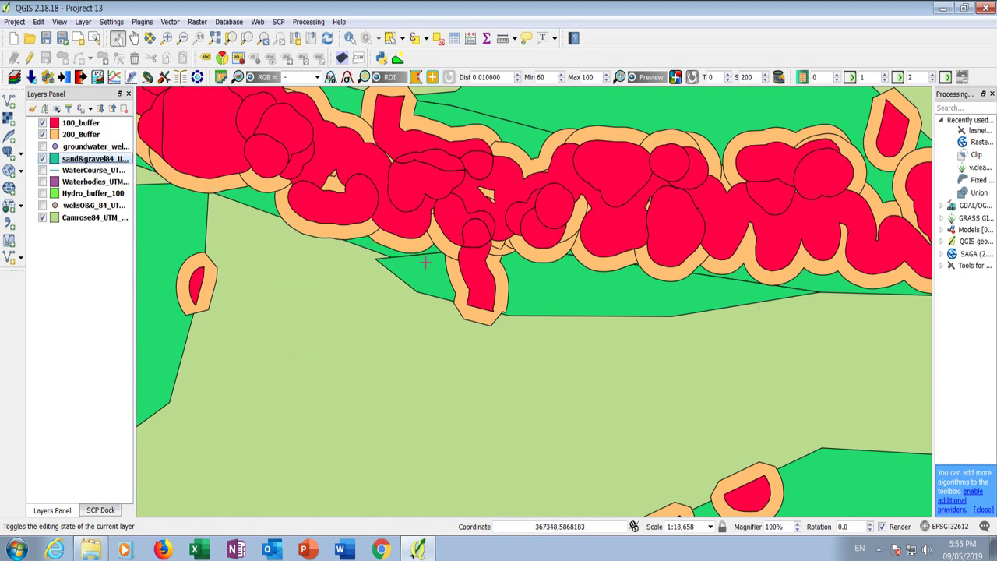
scroll(431, 263, down, 1)
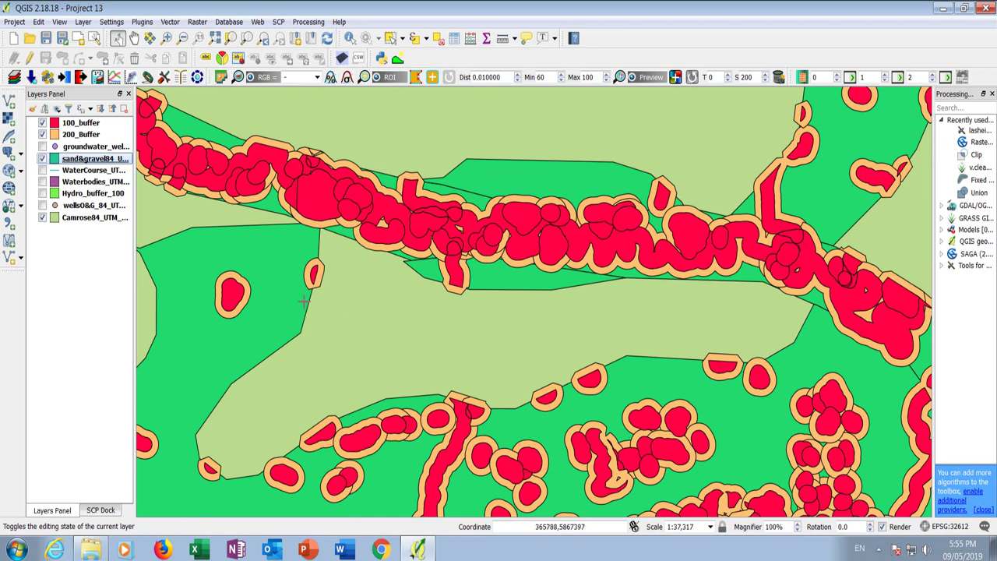
scroll(306, 274, up, 1)
scroll(331, 296, up, 1)
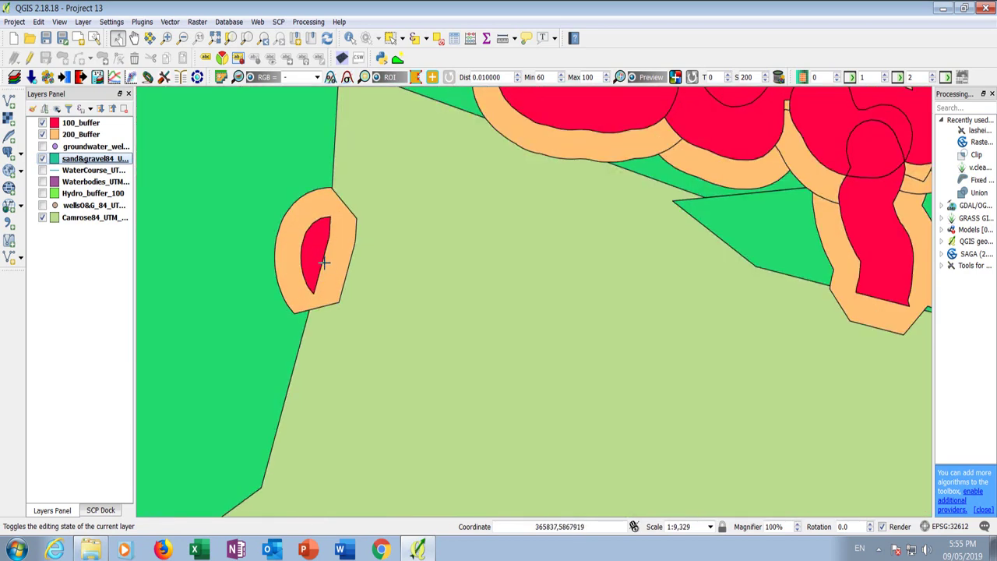
scroll(324, 263, down, 3)
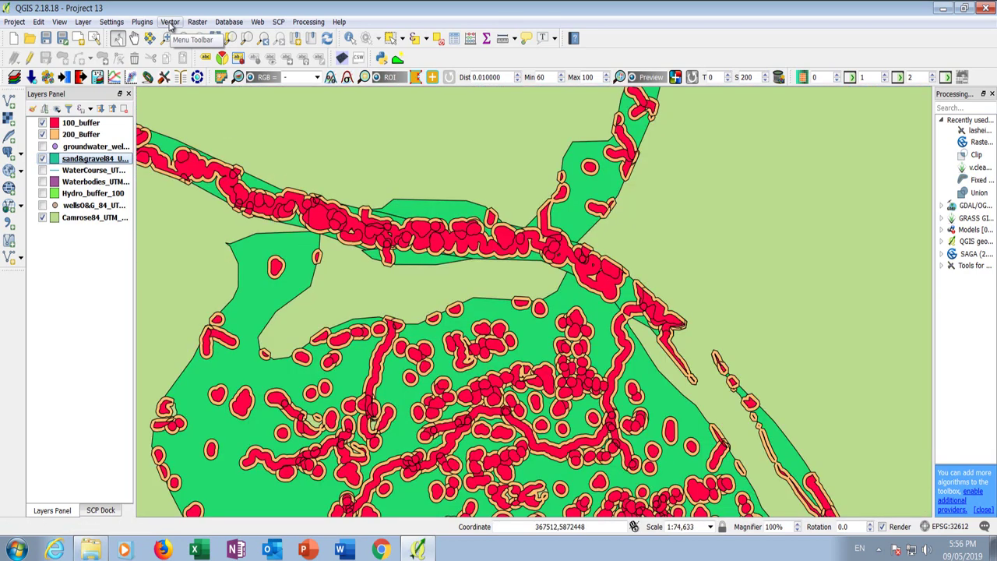
Clip 200_Buffer against sand&gravel84_UTM_Zone_12N with the Clip tool.
click(170, 22)
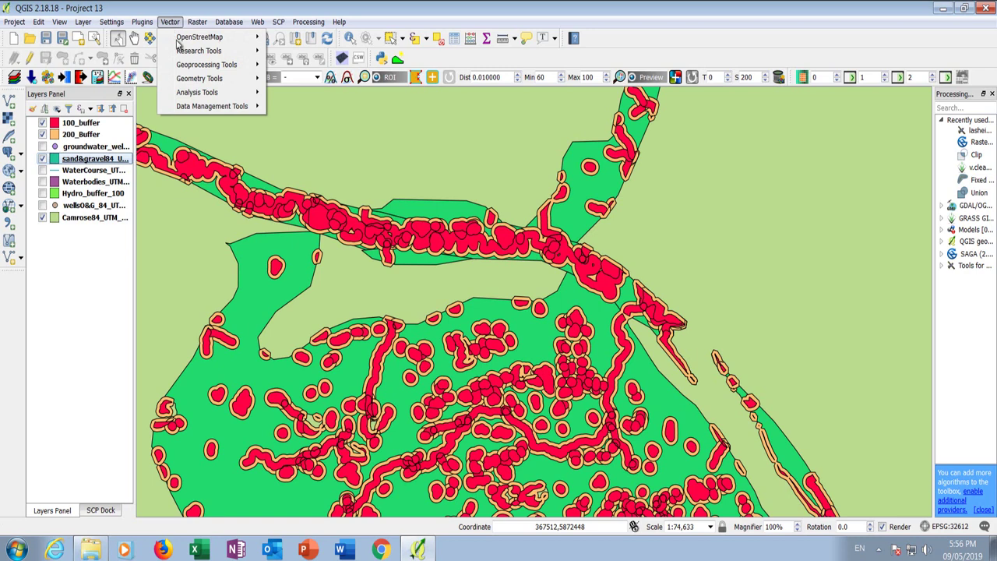
mouse_move(206, 68)
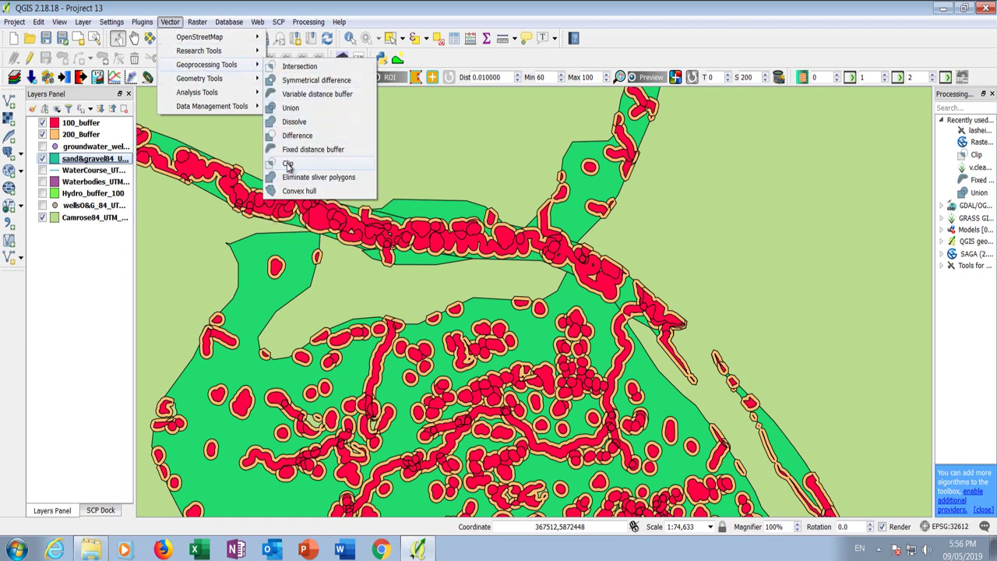
click(288, 164)
click(340, 92)
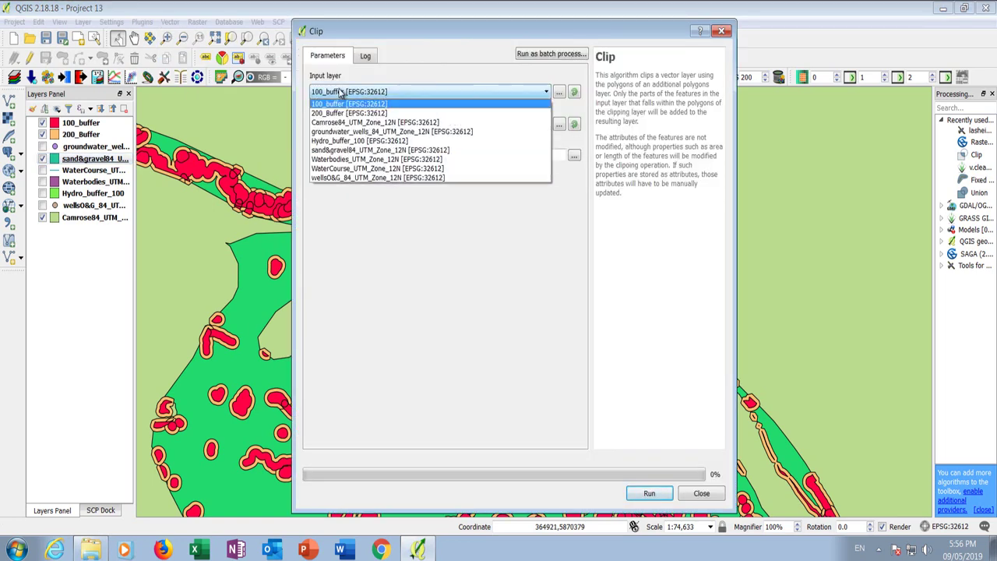
click(337, 113)
click(333, 126)
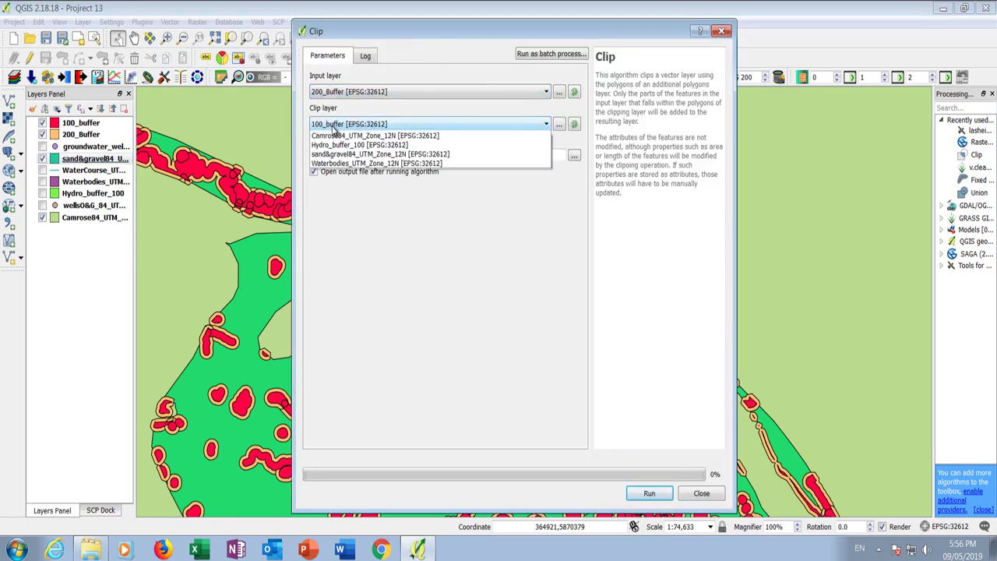
click(351, 173)
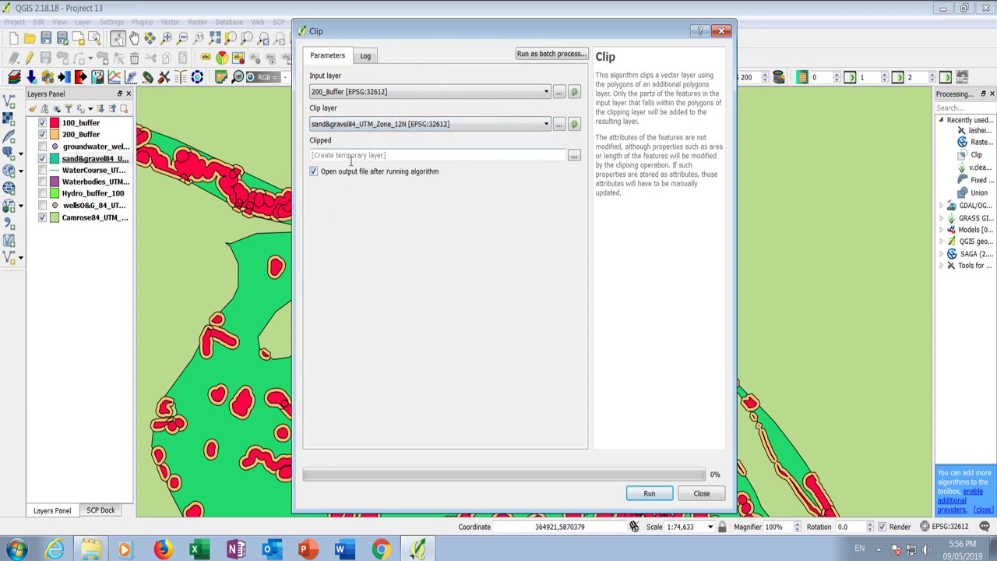
click(649, 494)
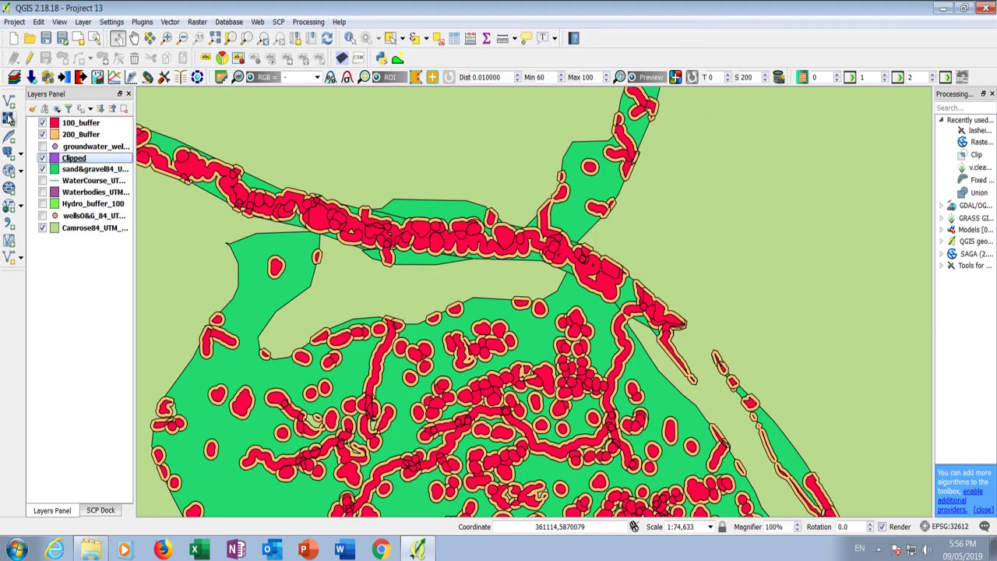
Remove the unclipped 200_Buffer layer from the project.
click(78, 137)
right_click(78, 138)
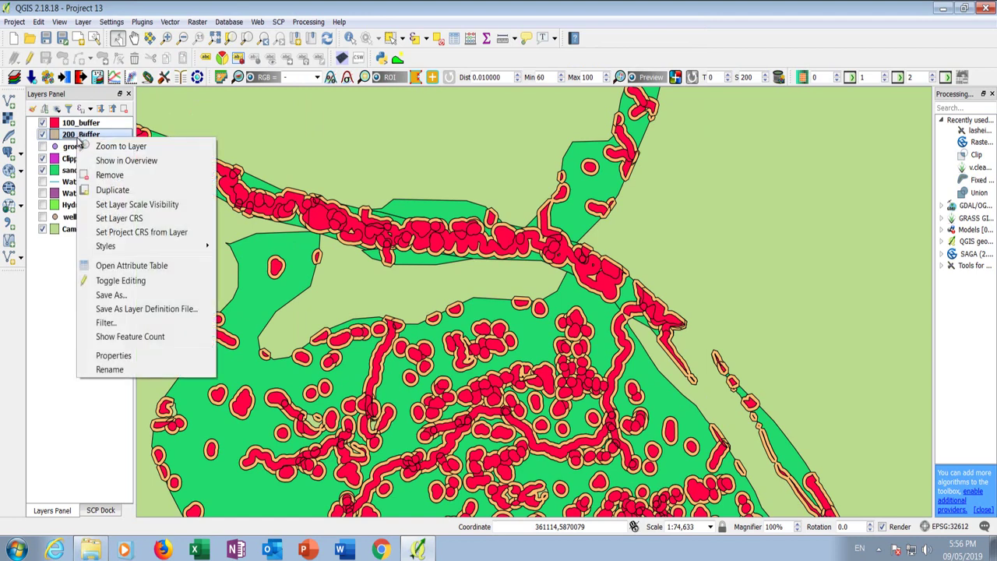
click(110, 175)
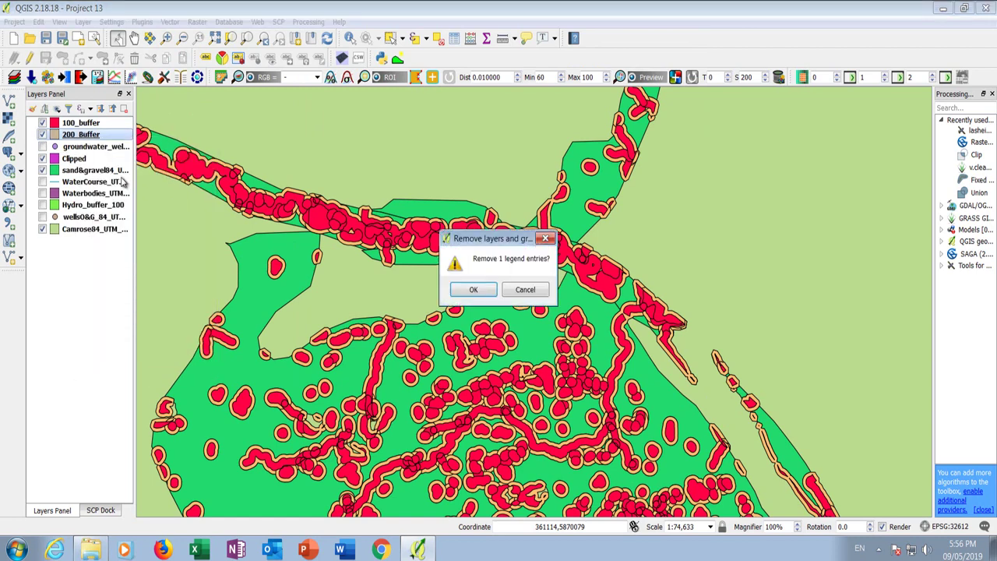
click(473, 290)
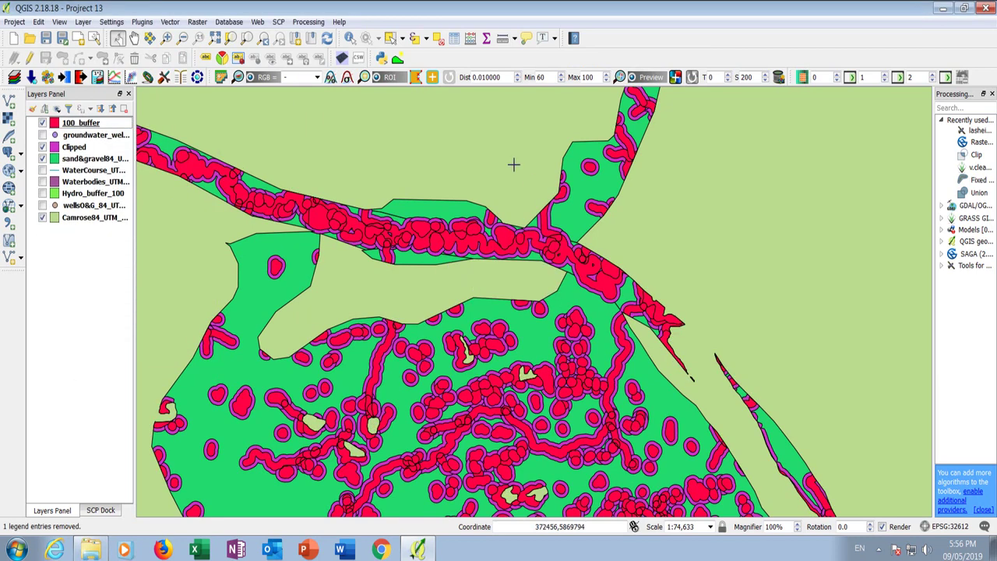
Move the Clipped layer up to sit just beneath 100_buffer.
click(71, 148)
drag(70, 148, 70, 128)
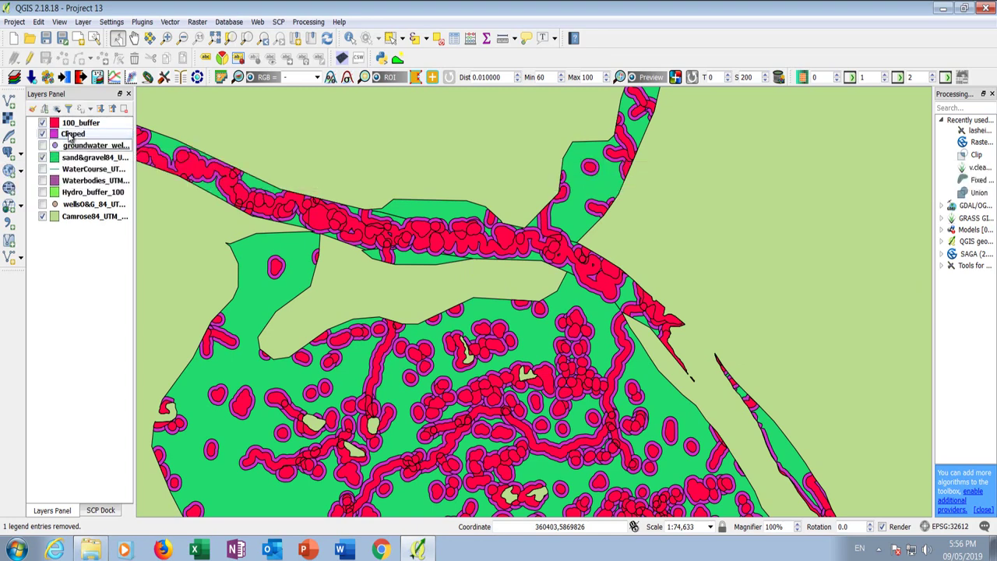
scroll(389, 267, up, 2)
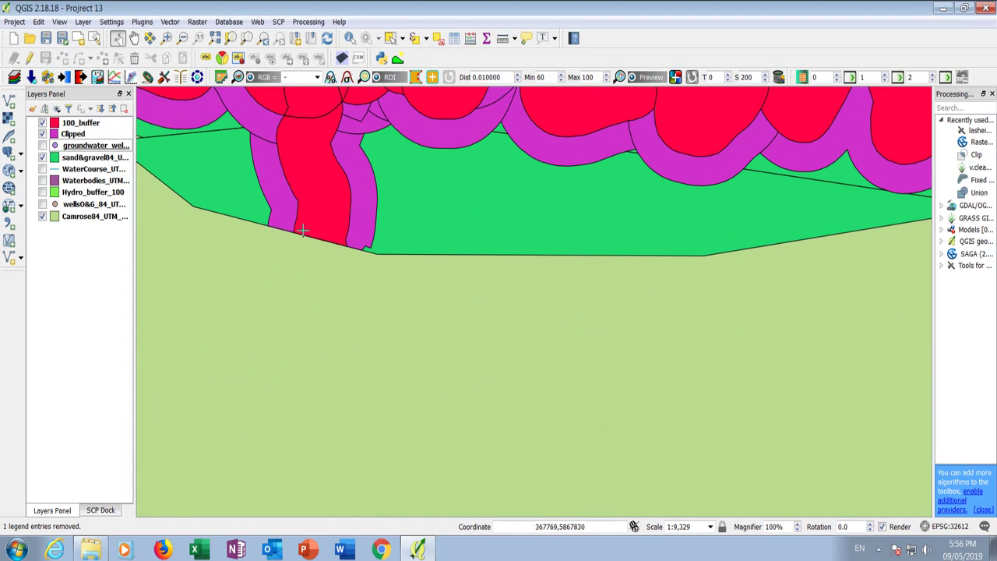
scroll(360, 252, down, 1)
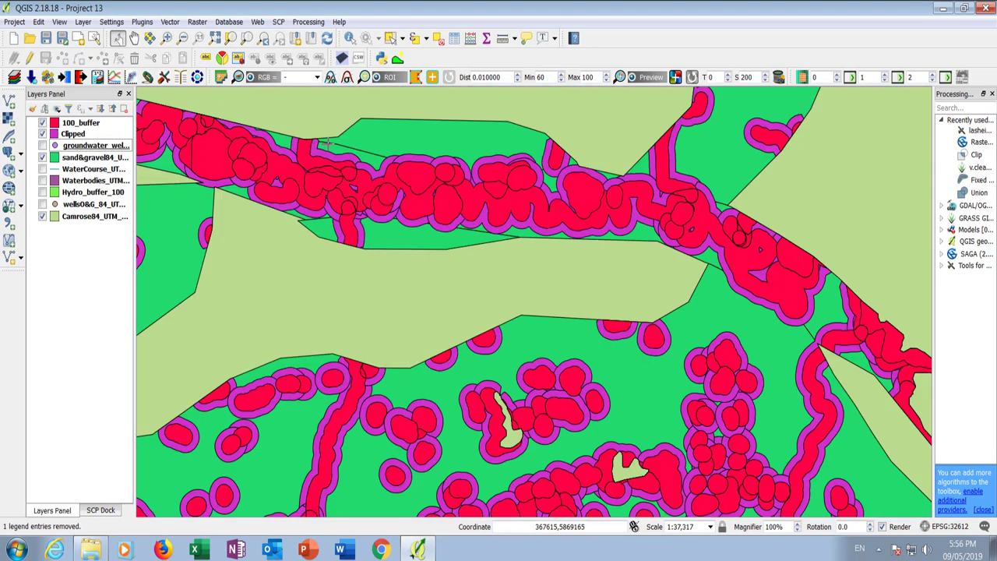
scroll(549, 196, down, 1)
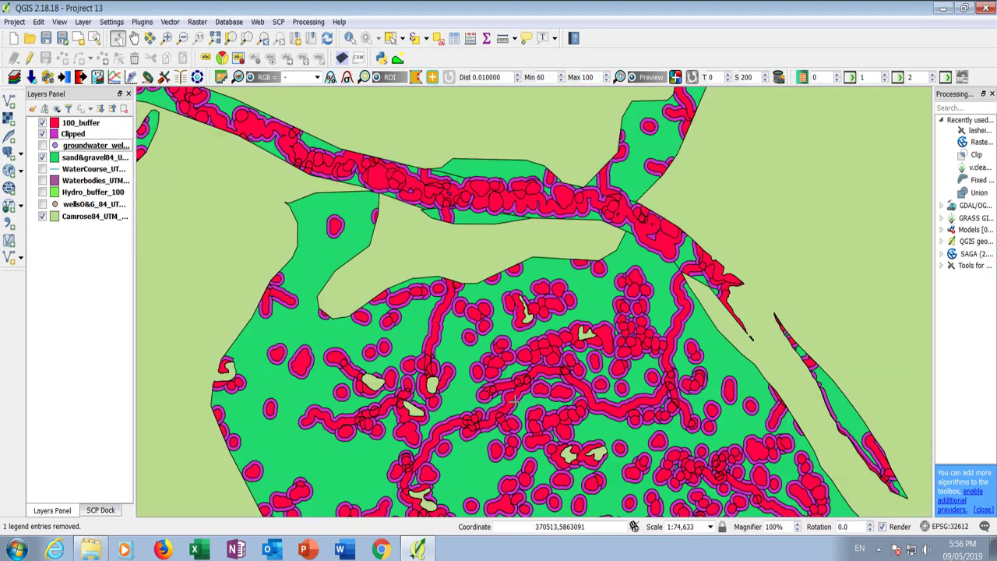
scroll(265, 320, up, 1)
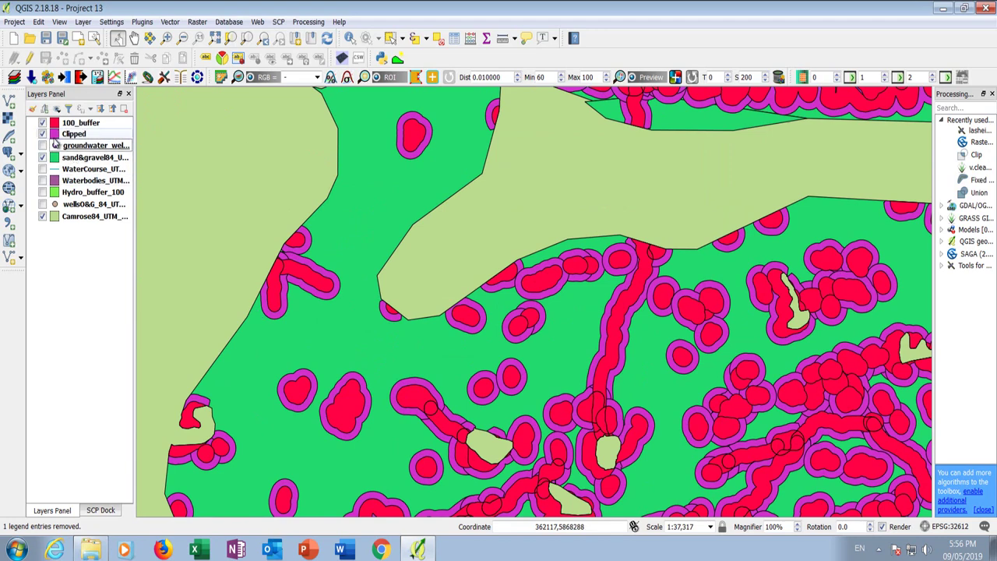
Rename the Clipped layer to 200_Buffer.
right_click(71, 137)
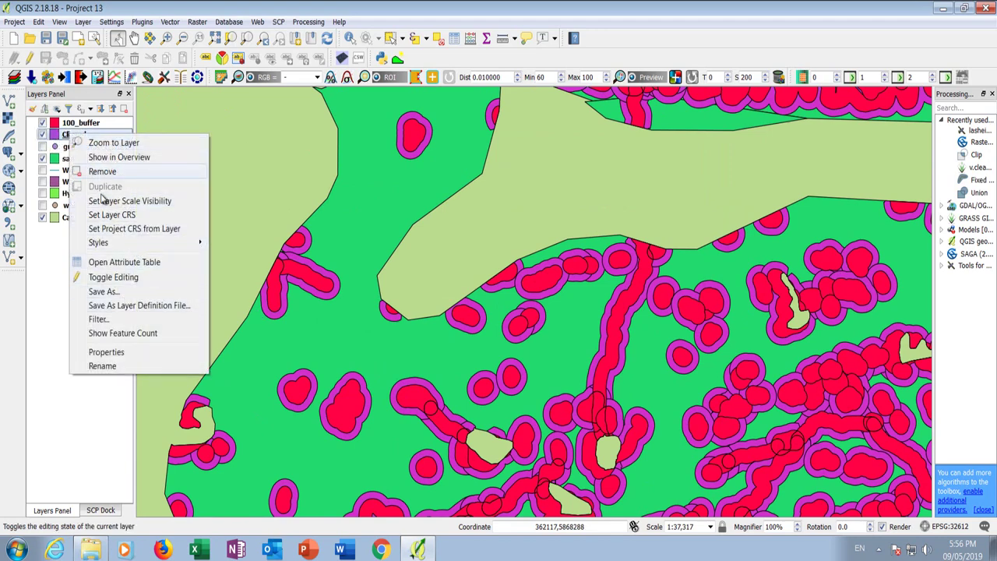
click(102, 366)
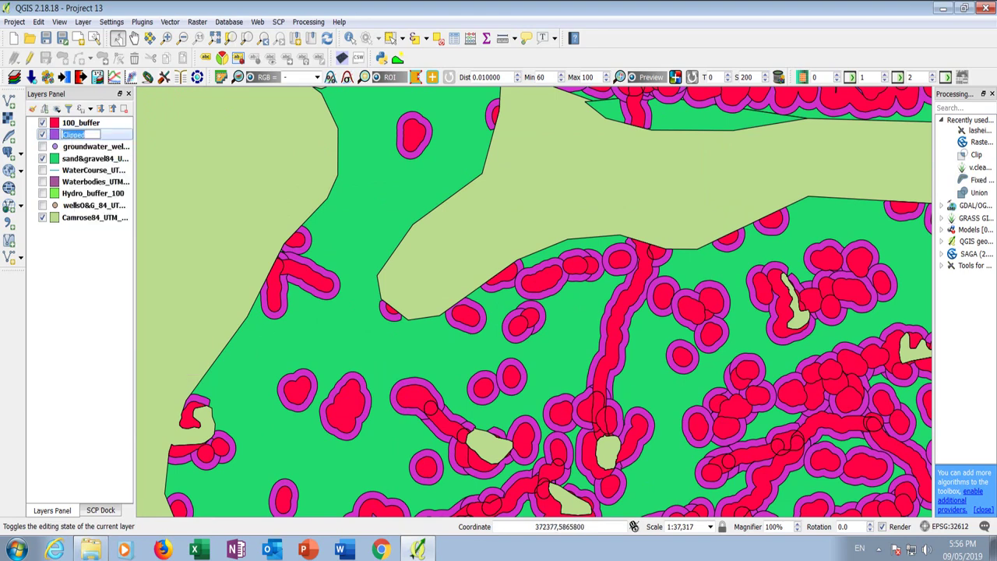
text(200_Buffer)
key(Return)
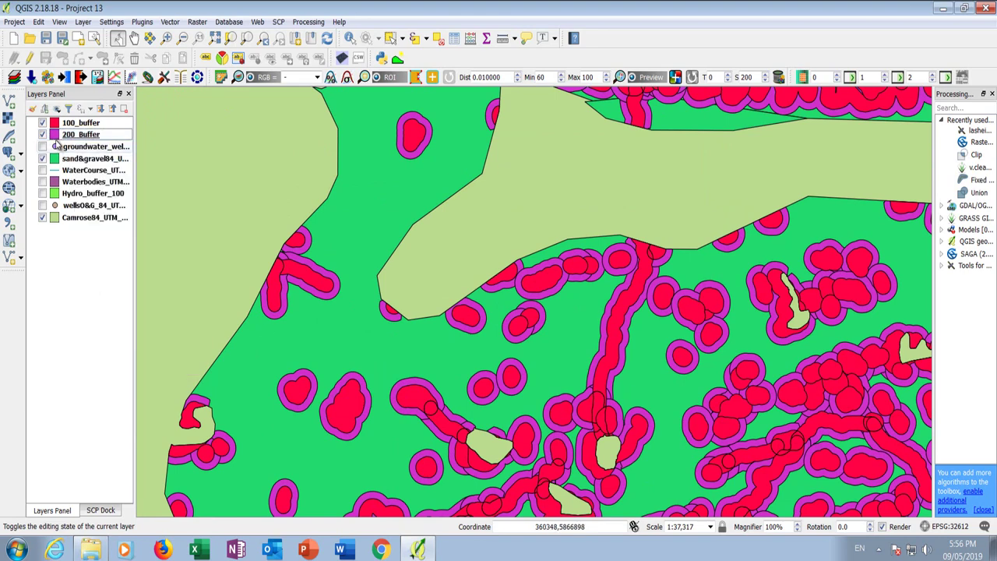
Change the 200_Buffer fill colour to orange-red (#fd704d) and apply it.
double_click(56, 139)
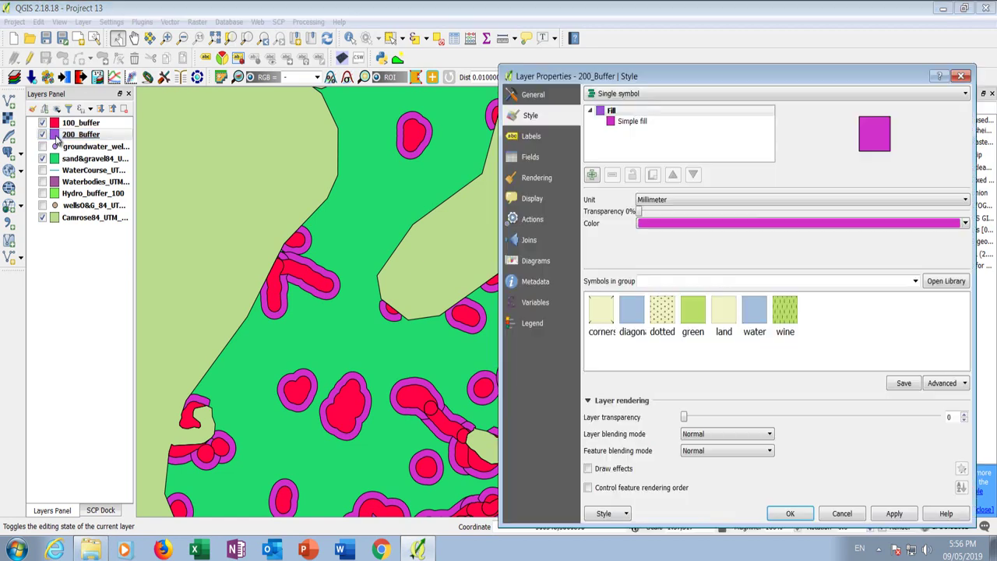
click(661, 225)
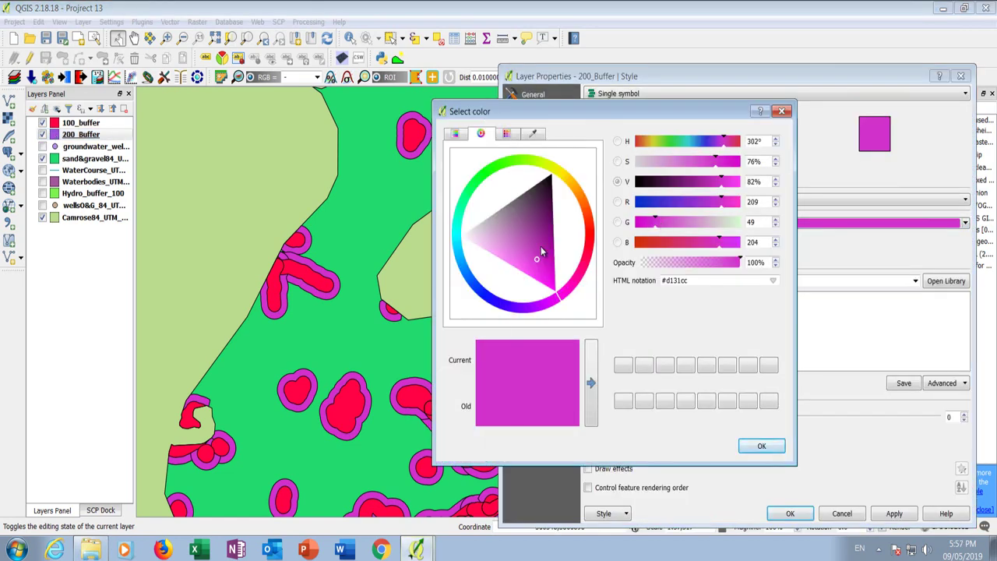
click(588, 224)
drag(551, 230, 559, 247)
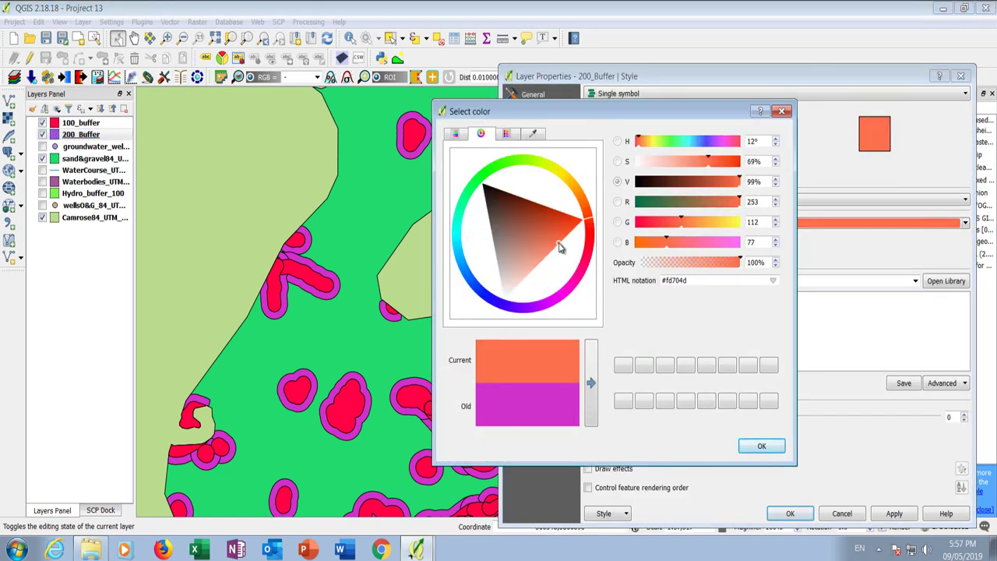
click(761, 446)
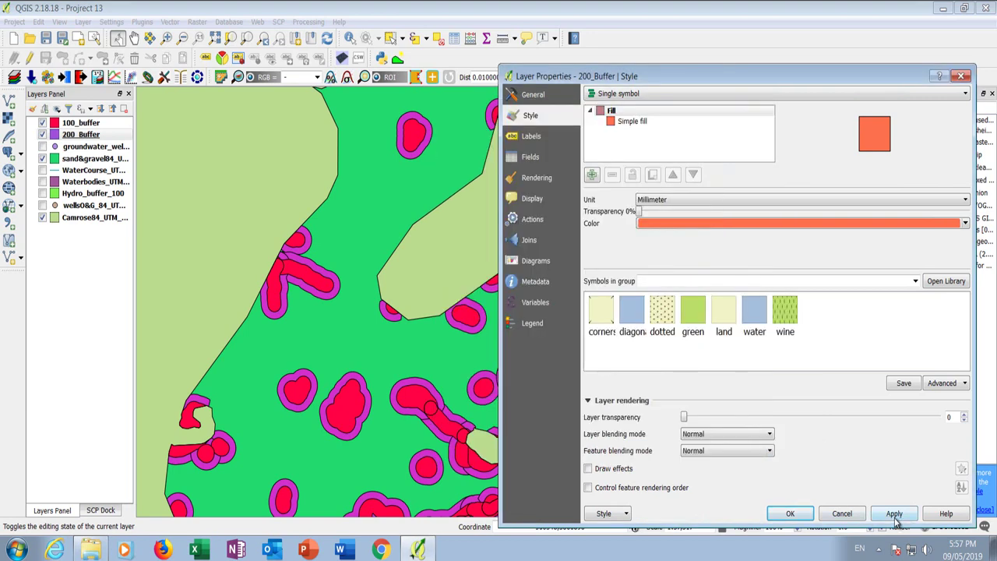
click(895, 516)
click(790, 515)
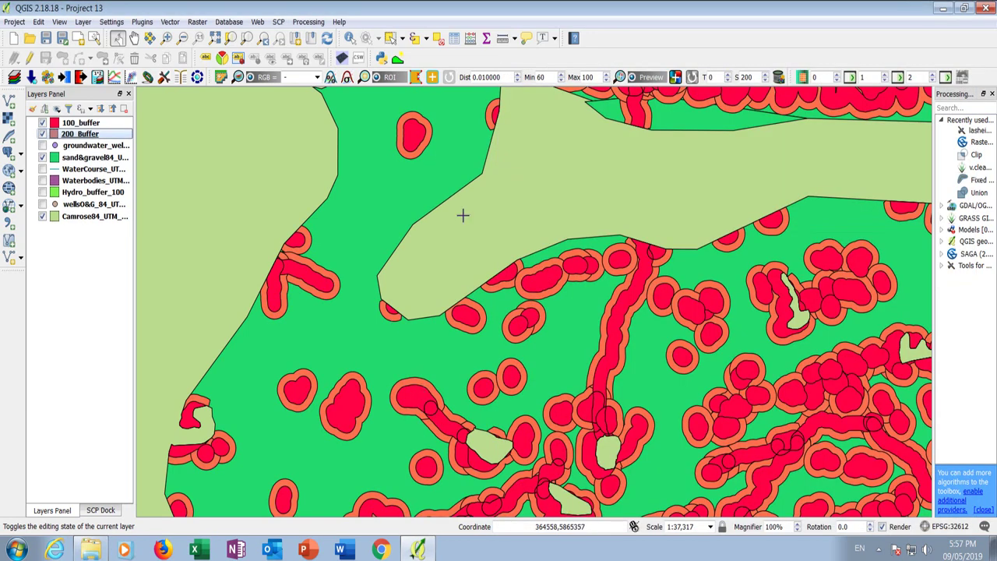
Save 200_Buffer to the Hydro&gravel&sand_bufffer folder as 200_buffer.shp, overwriting the existing file.
right_click(82, 136)
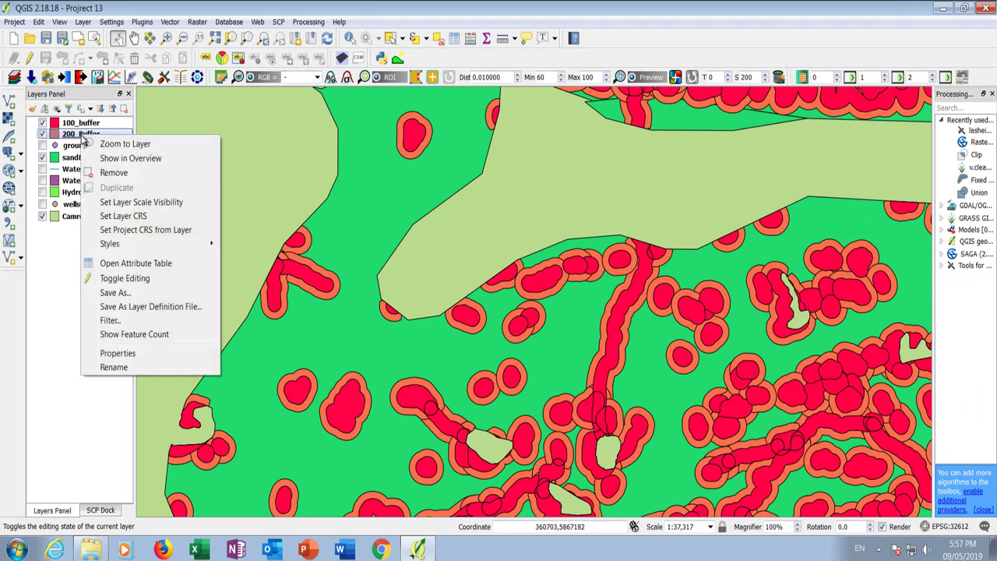
click(121, 293)
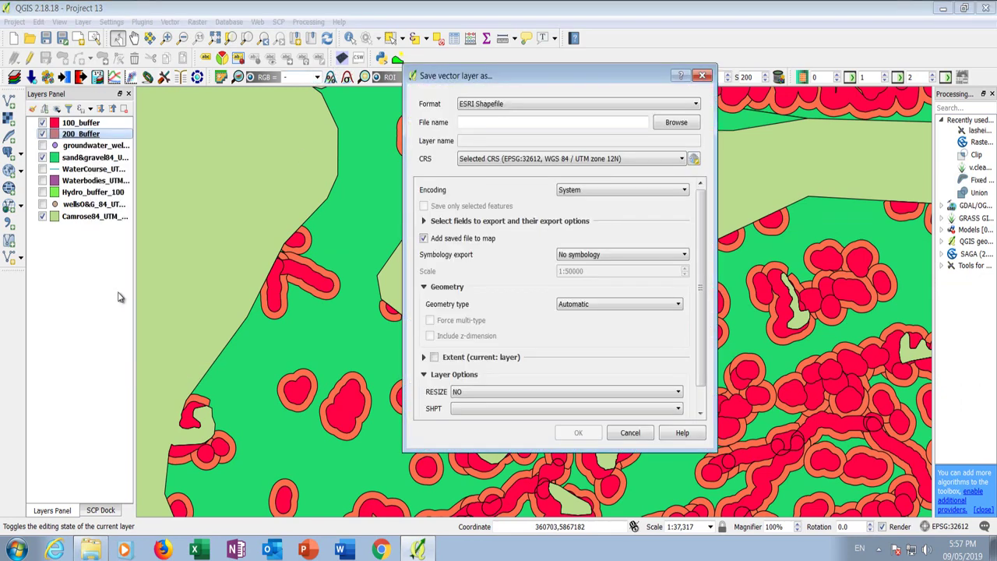
click(677, 122)
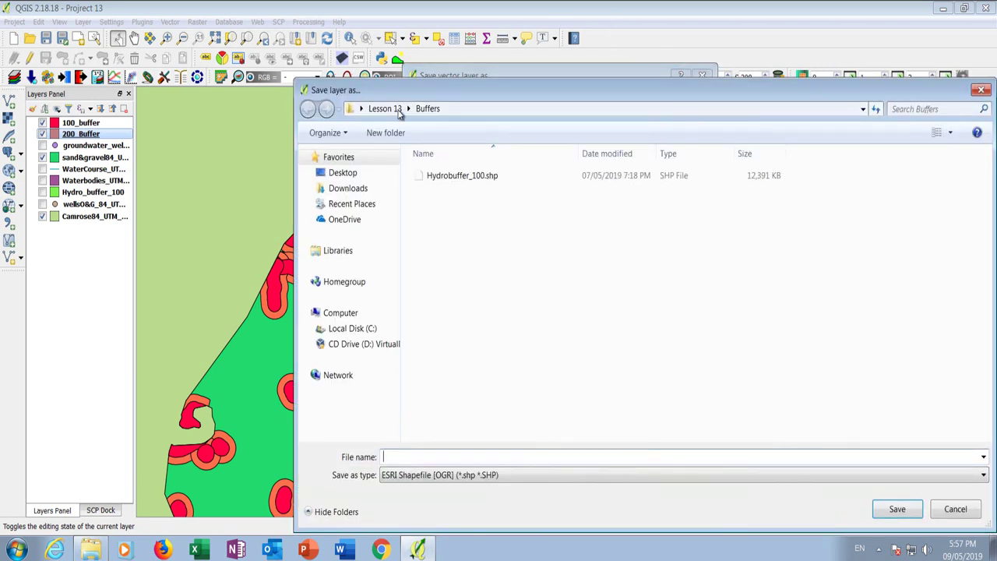
click(389, 109)
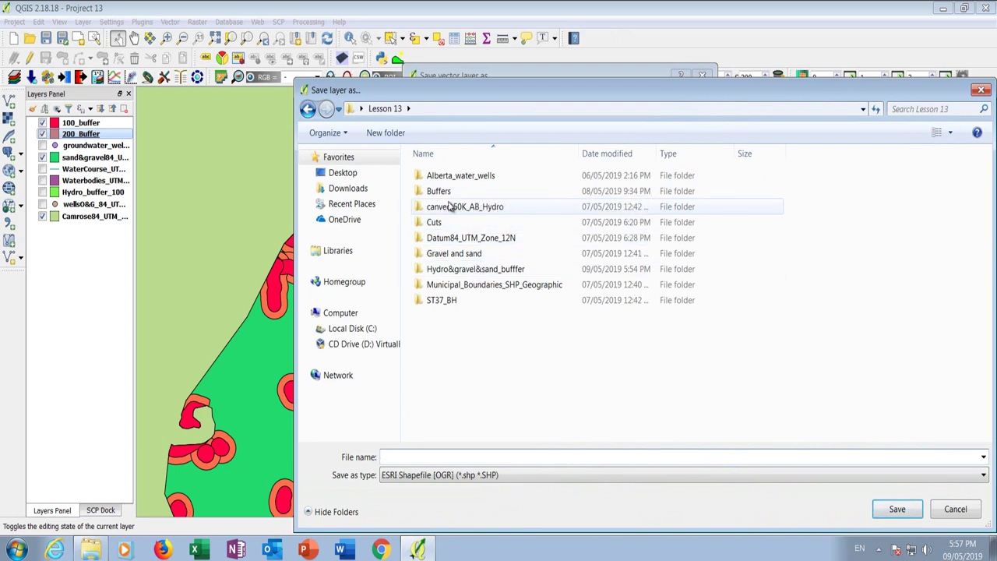
double_click(467, 269)
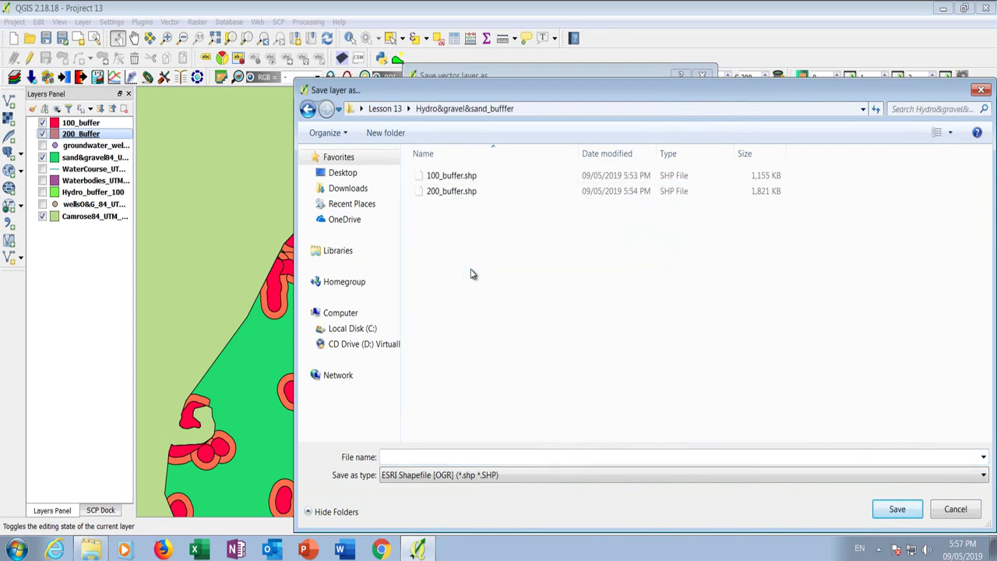
click(446, 192)
click(897, 509)
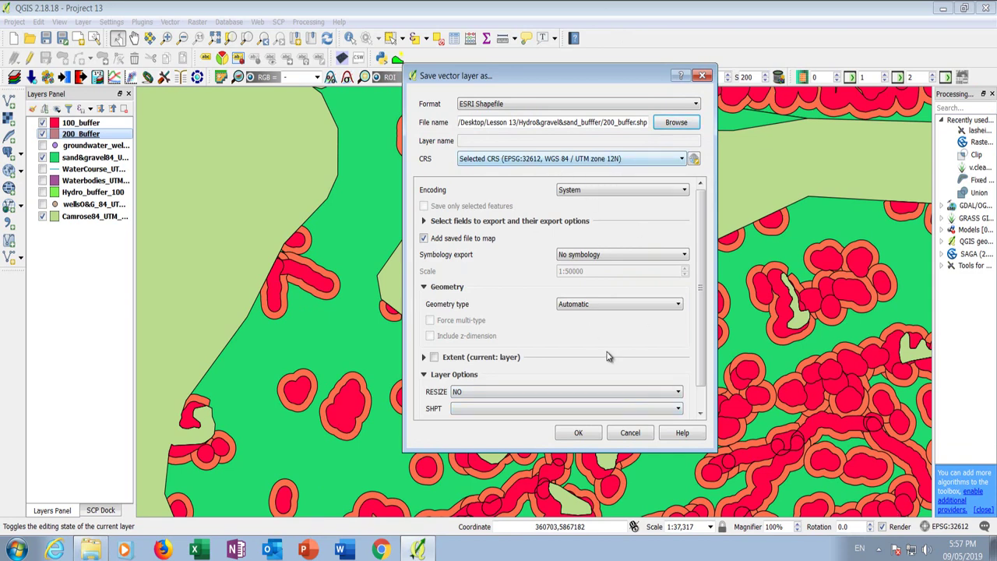
click(578, 434)
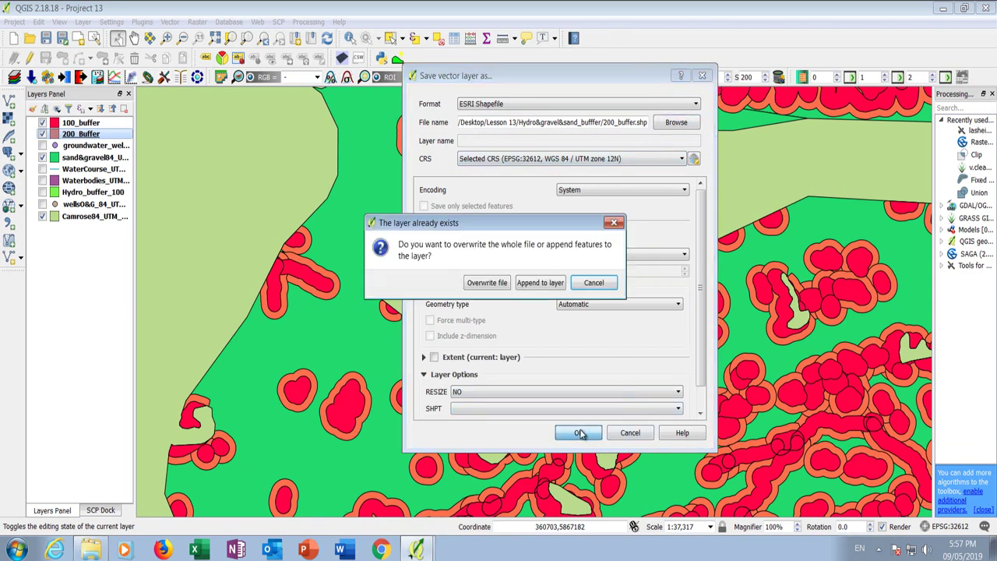
click(487, 283)
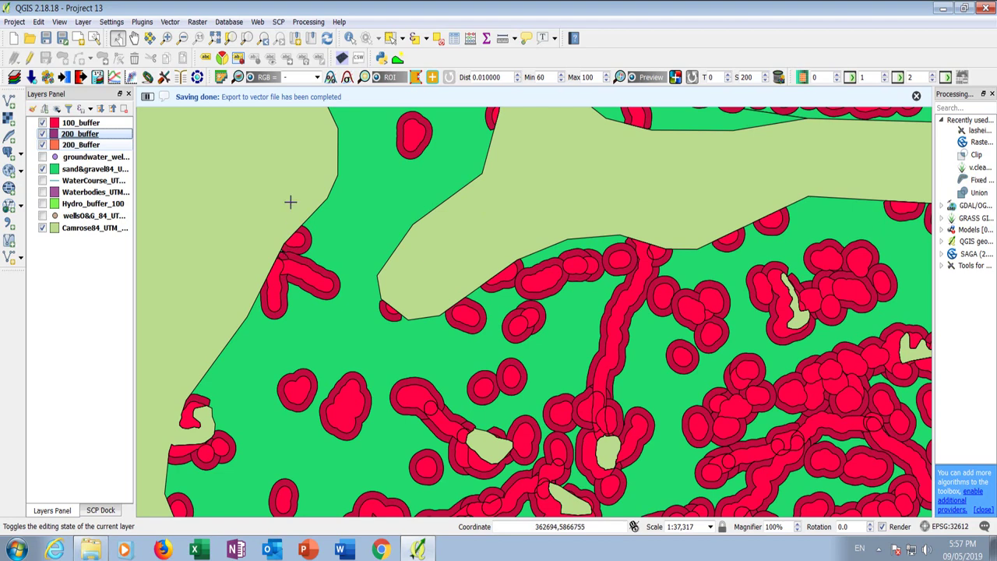
Remove the temporary 200_Buffer layer, keeping the saved 200_buffer layer.
right_click(81, 134)
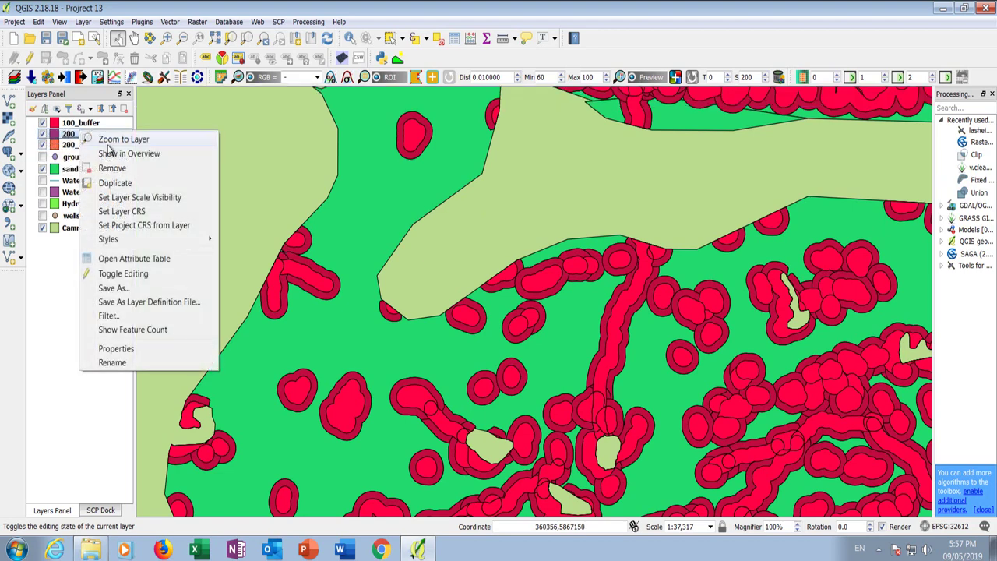
click(114, 167)
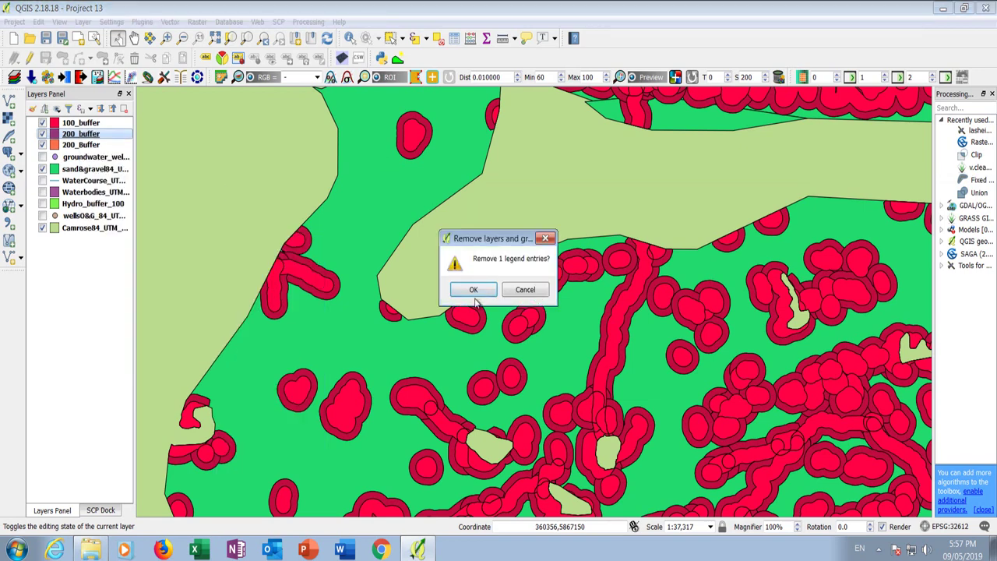
click(518, 292)
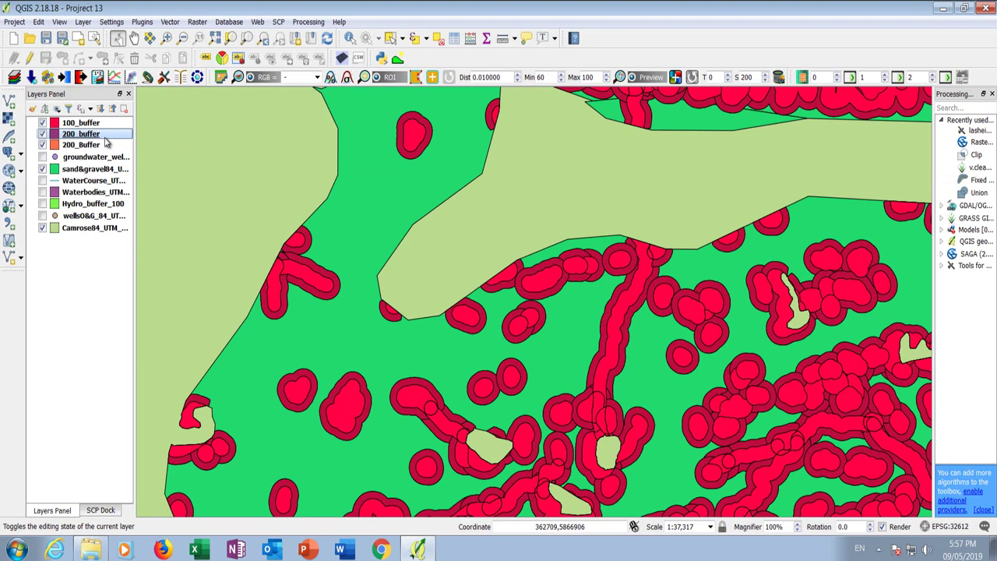
click(88, 148)
right_click(90, 150)
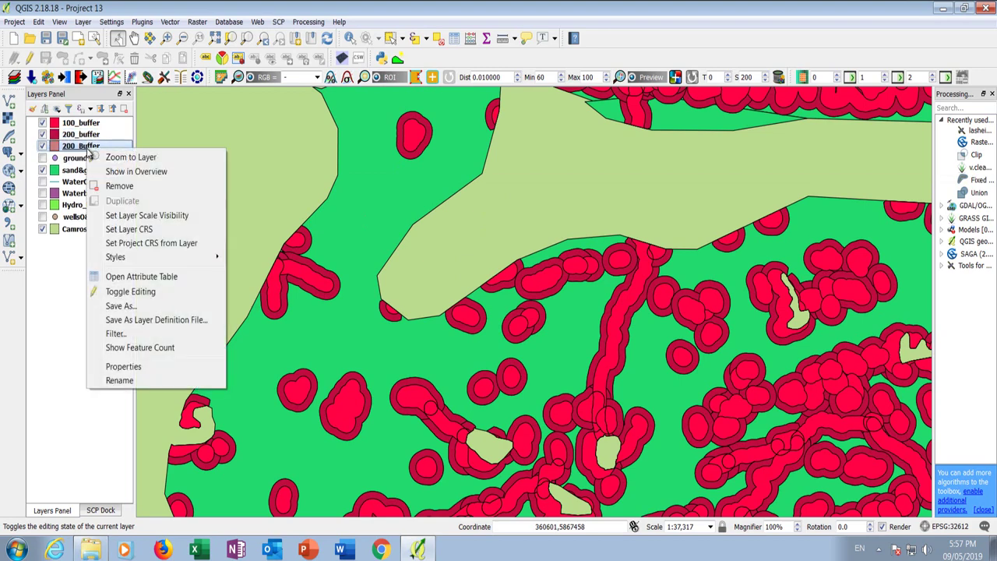
click(128, 191)
click(473, 290)
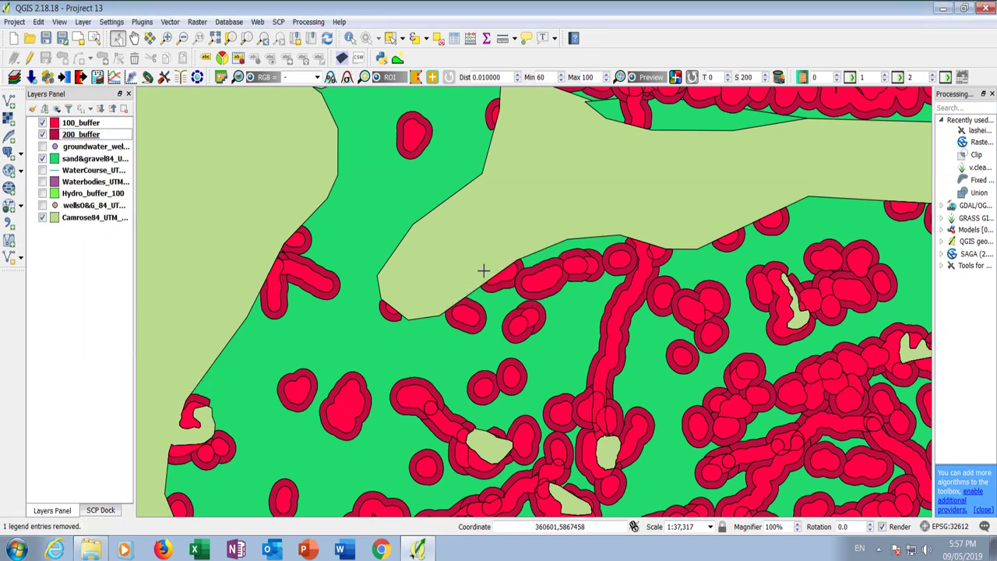
click(83, 135)
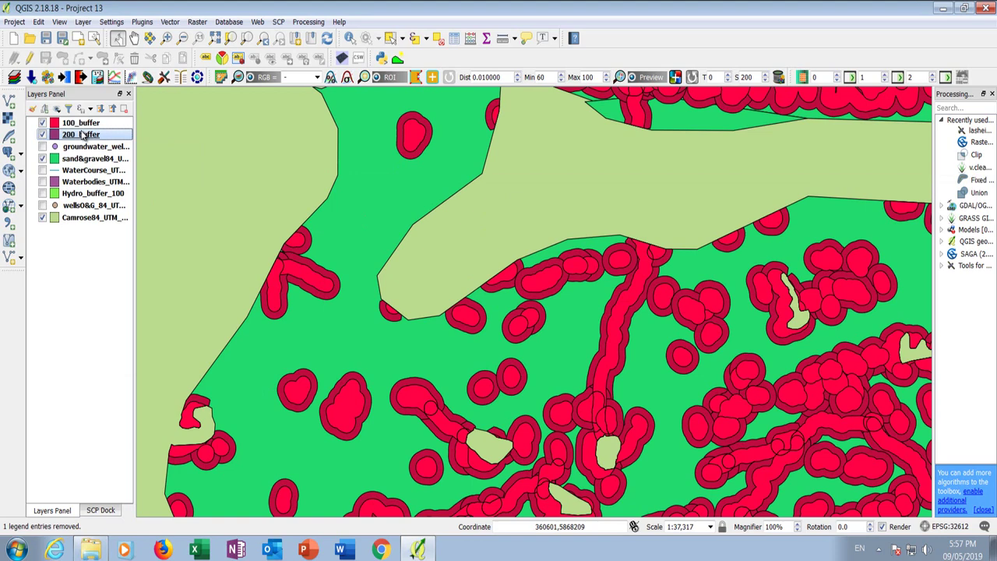
Set the 200_buffer fill to orange #fe703d, then zoom around to check the rings.
double_click(83, 135)
click(656, 224)
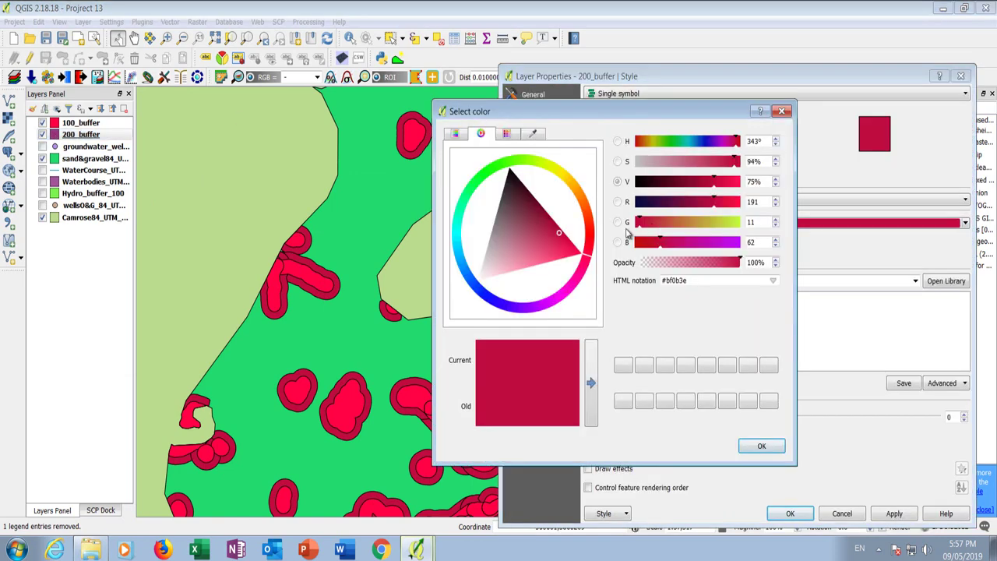
click(587, 222)
drag(552, 213, 565, 239)
click(757, 448)
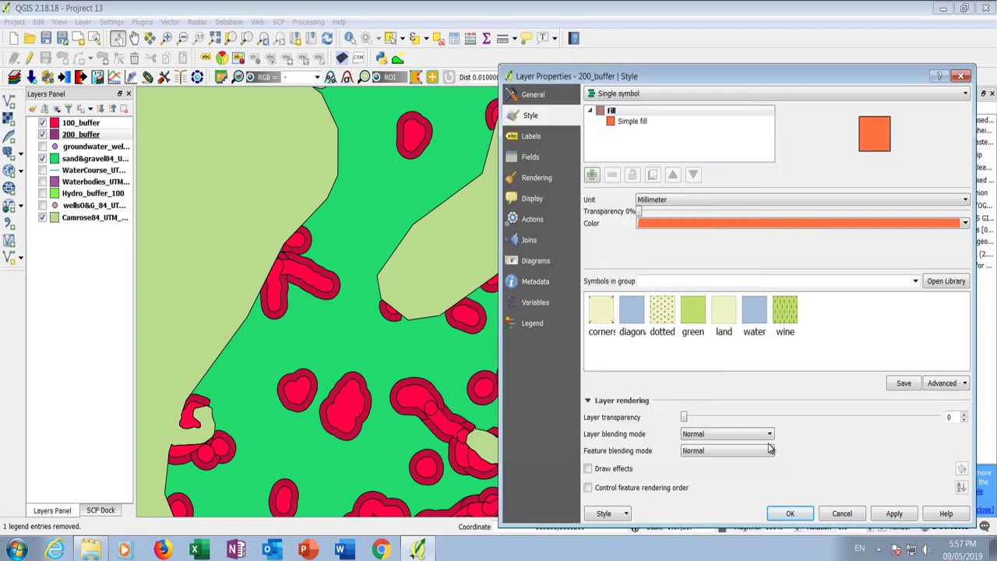
click(896, 514)
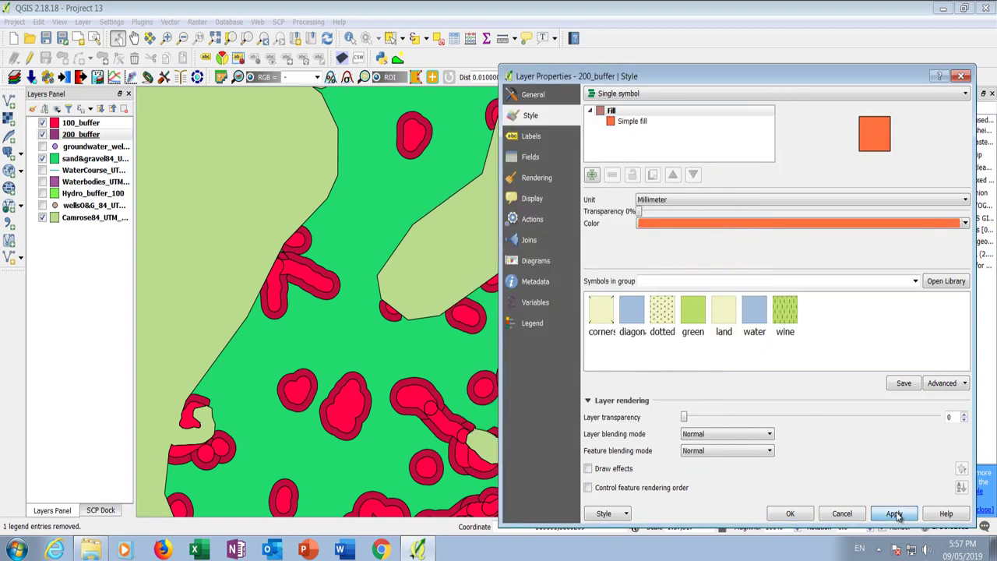
click(791, 514)
scroll(145, 356, down, 1)
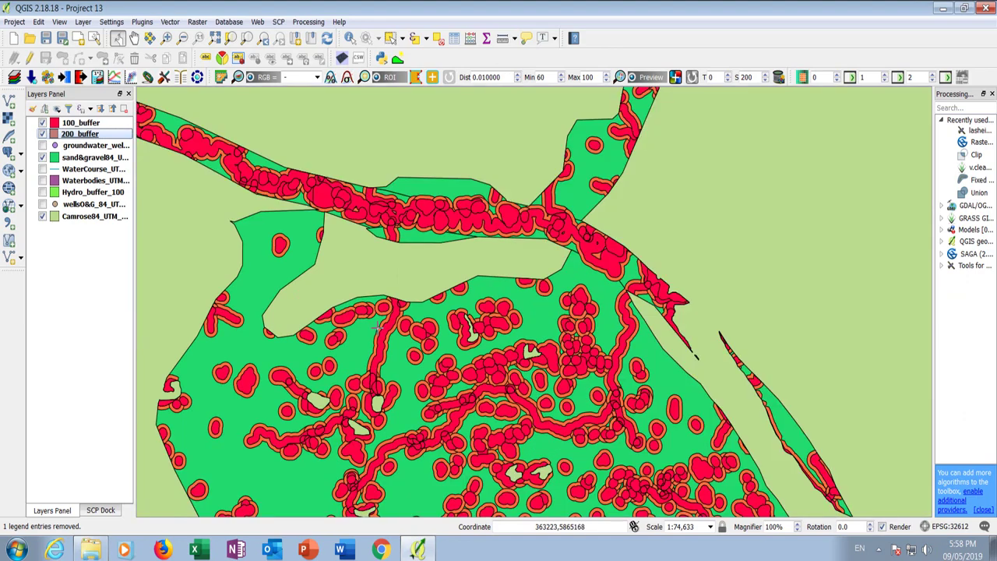
scroll(240, 147, up, 1)
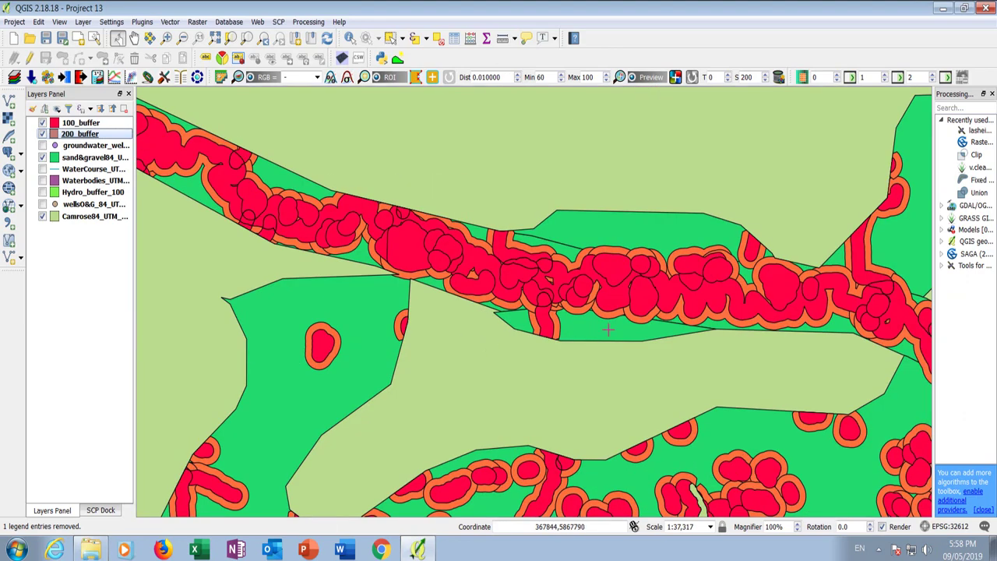
scroll(320, 242, down, 1)
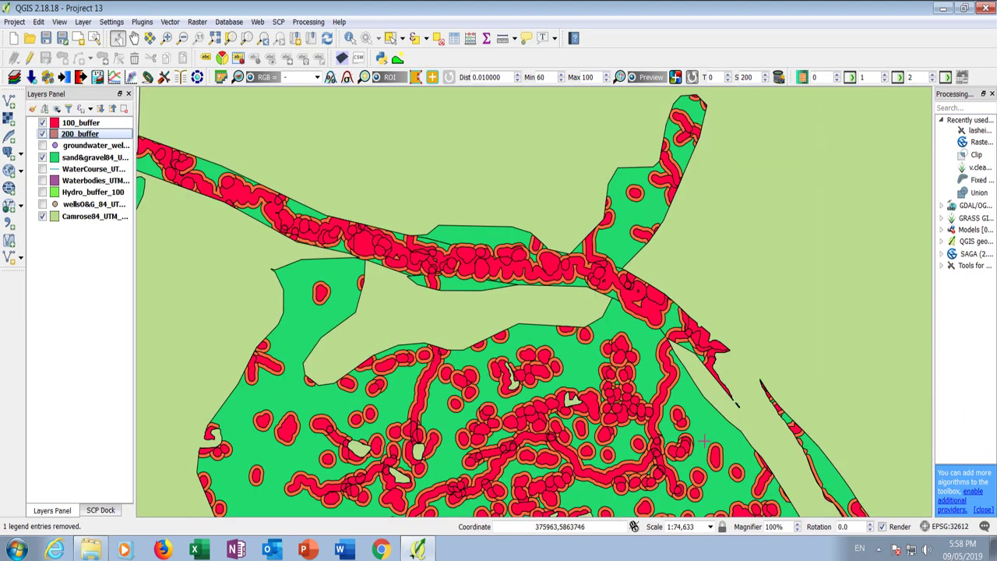
scroll(713, 394, up, 1)
scroll(663, 316, down, 1)
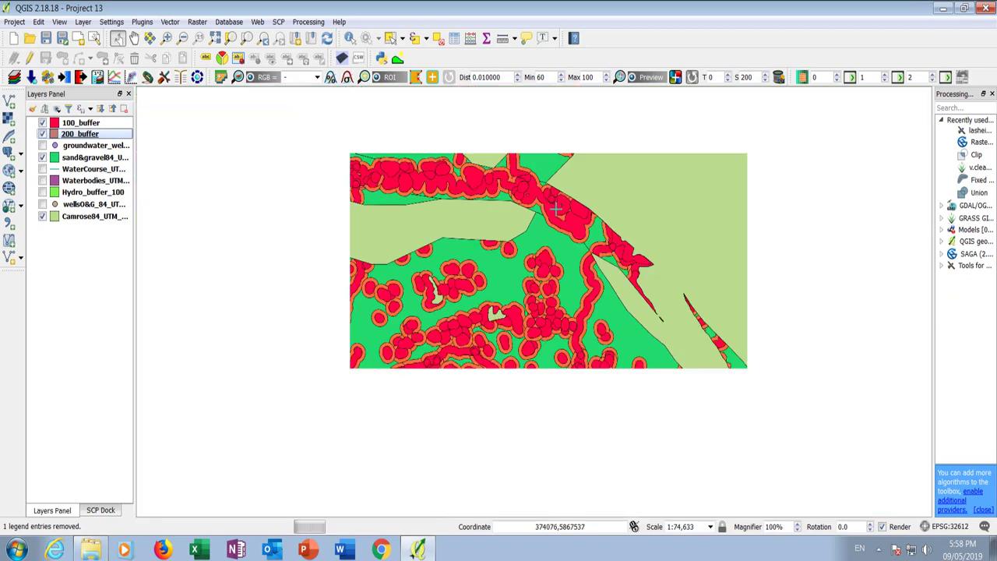
scroll(615, 445, down, 1)
scroll(554, 405, up, 2)
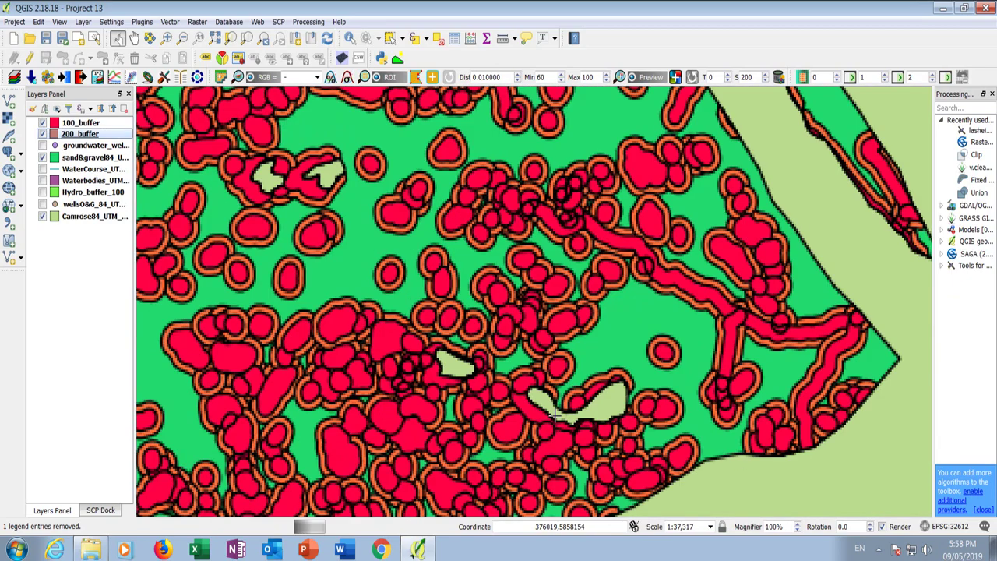
scroll(572, 354, down, 1)
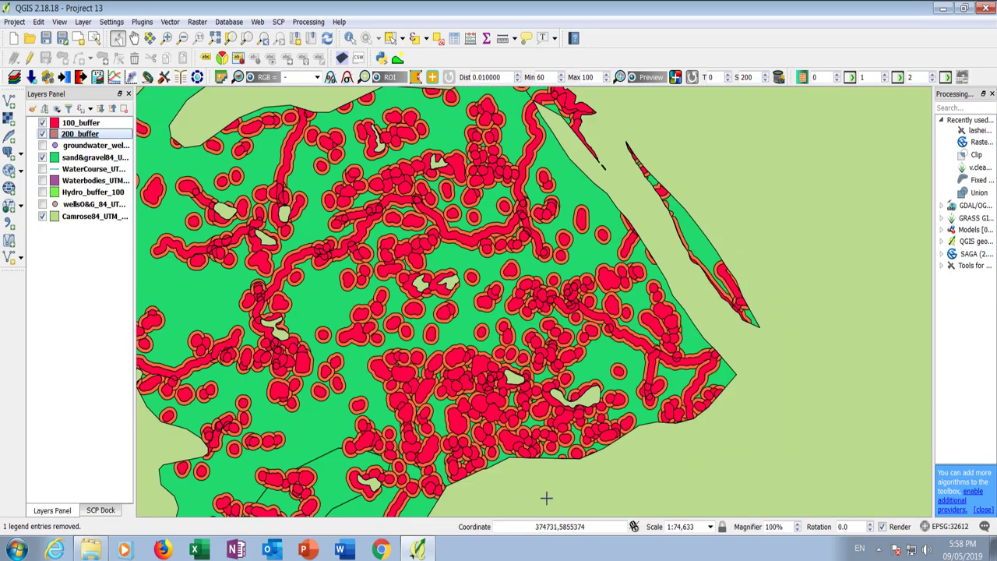
scroll(437, 360, down, 1)
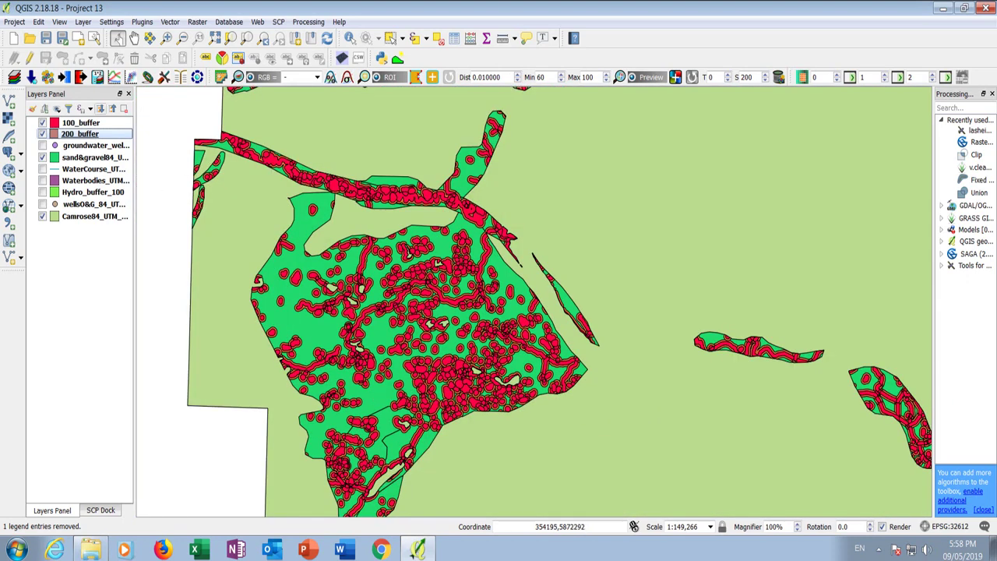
Buffer 100_buffer by 200 m with 1 segment and place the new Buffer layer below 200_buffer.
click(169, 22)
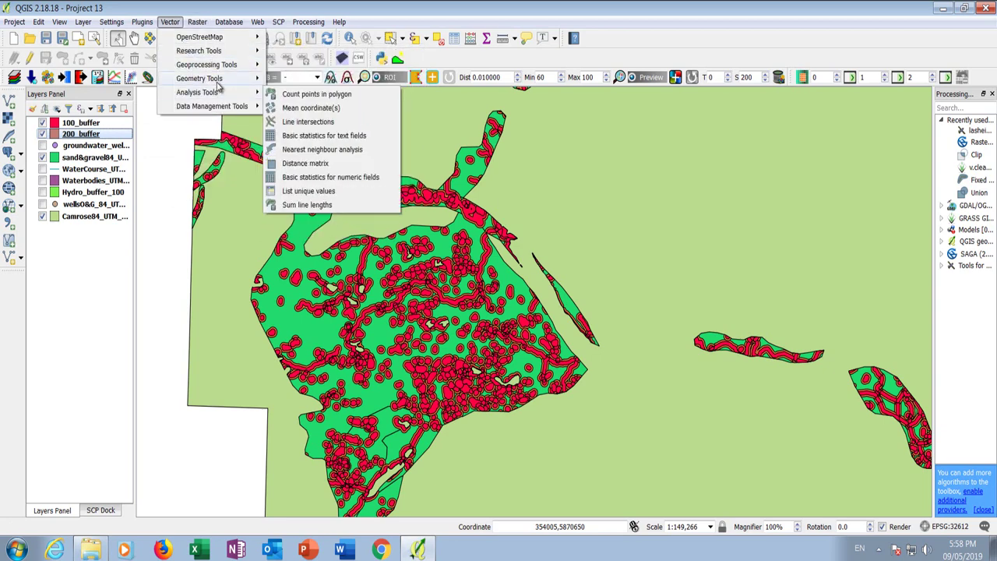
mouse_move(219, 67)
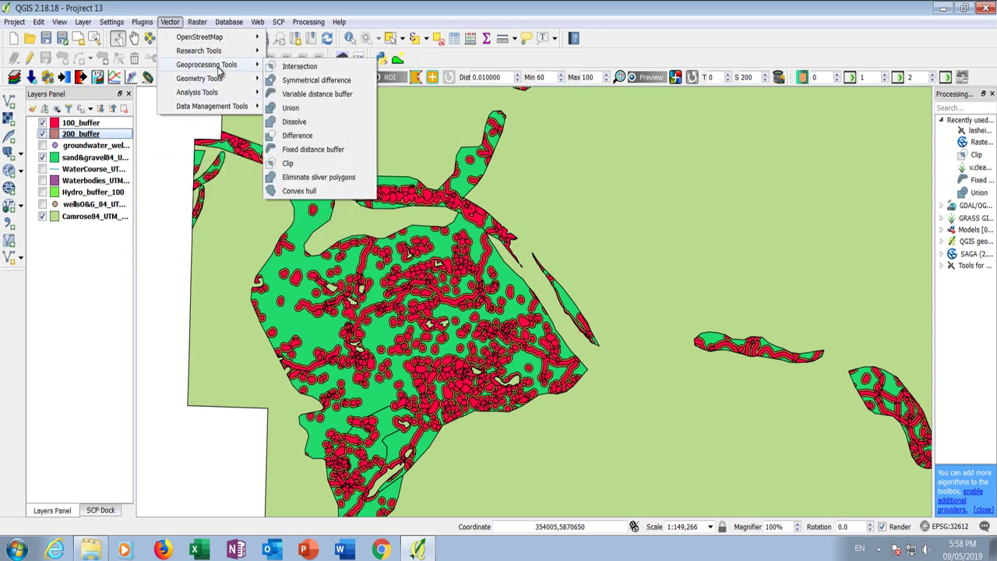
click(301, 149)
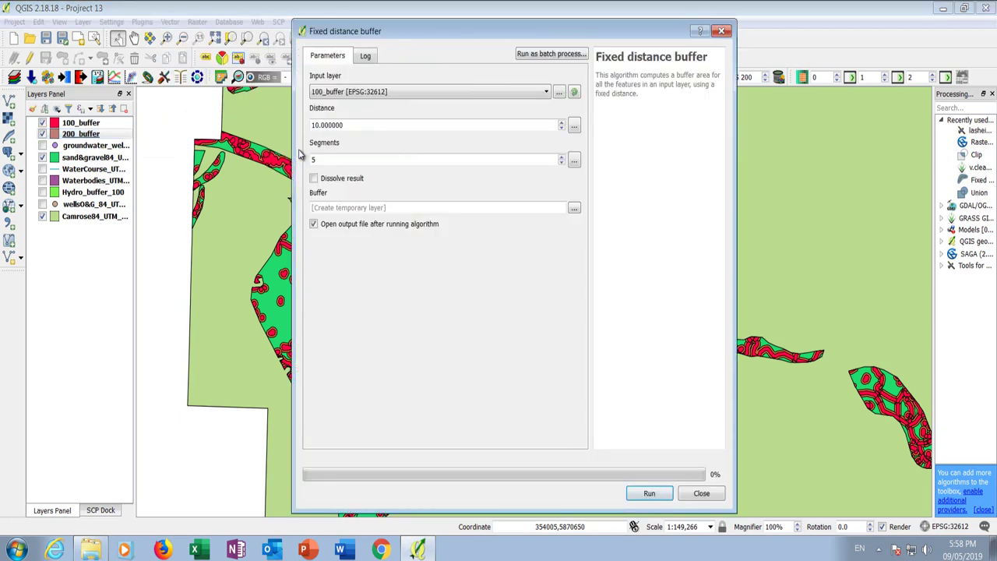
double_click(351, 126)
text(20)
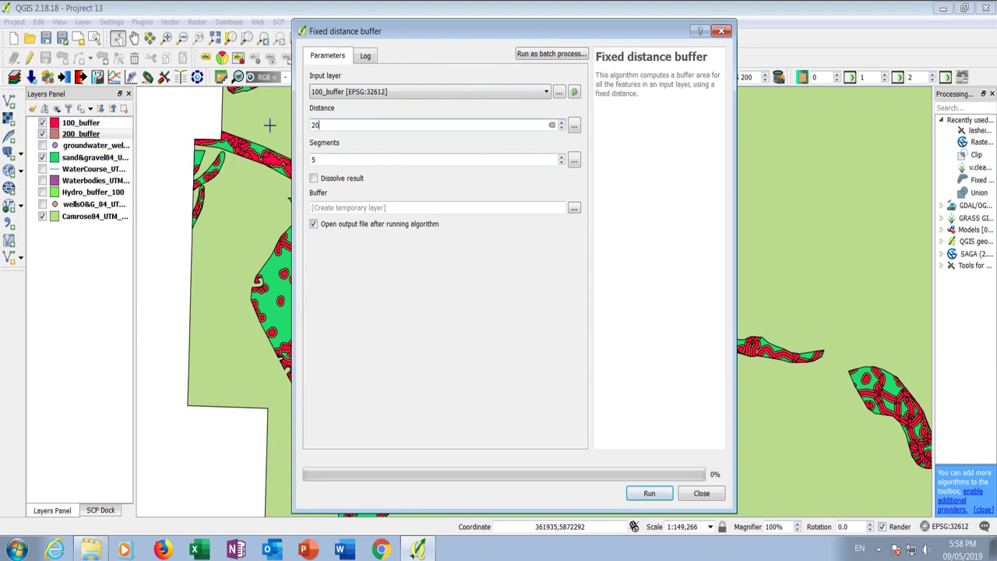
text(0)
double_click(313, 159)
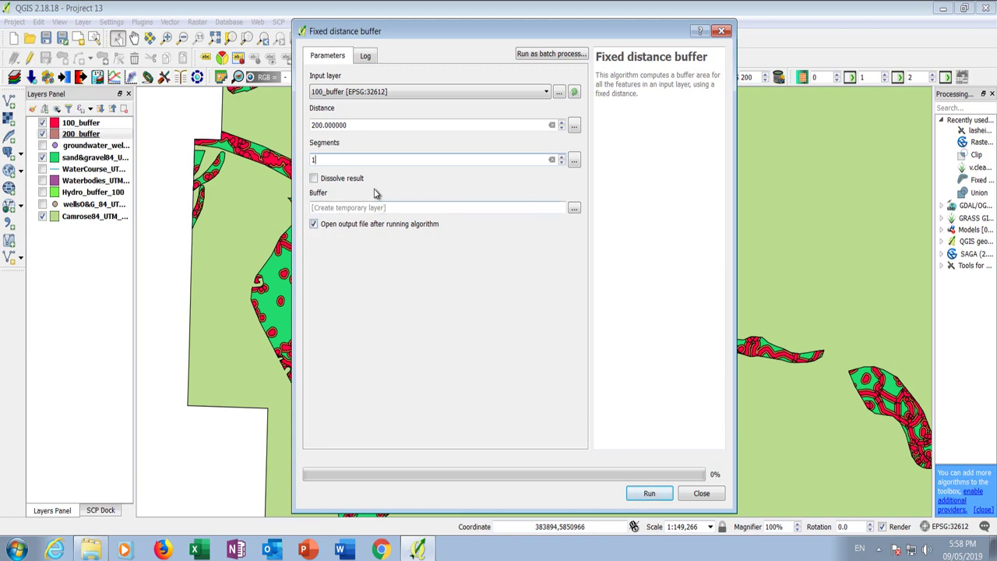
key(Return)
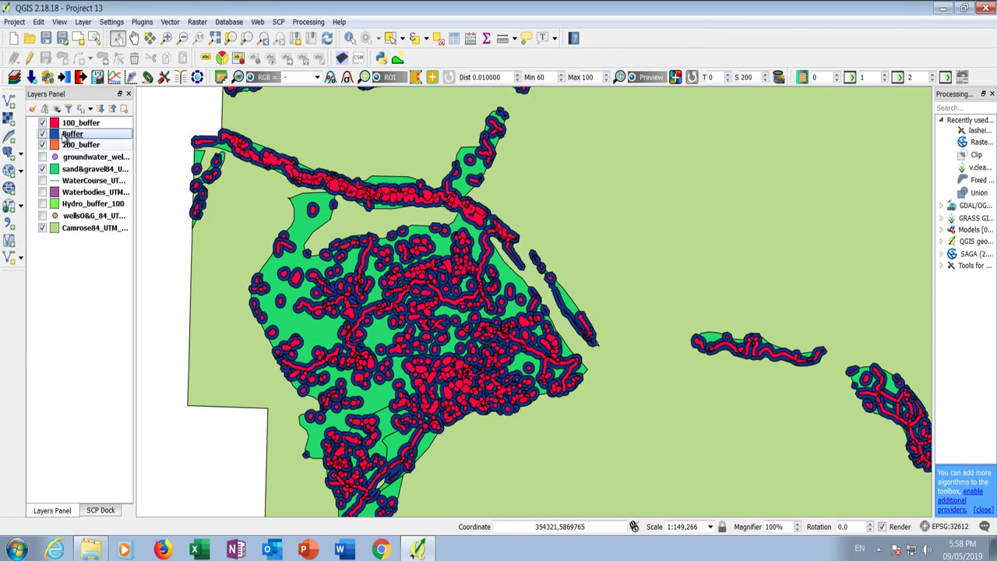
drag(67, 137, 64, 150)
scroll(341, 214, up, 1)
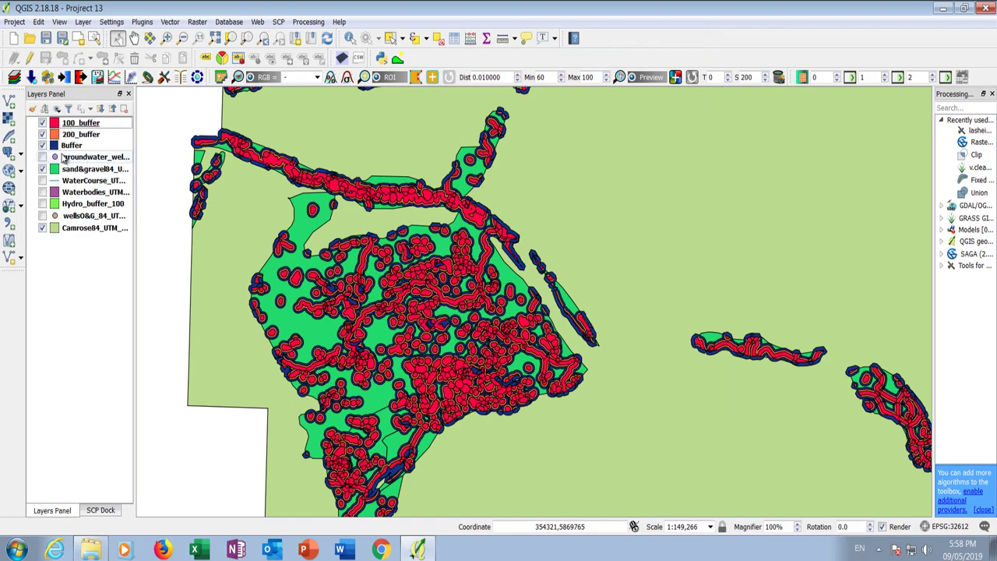
scroll(341, 214, up, 1)
scroll(341, 215, up, 1)
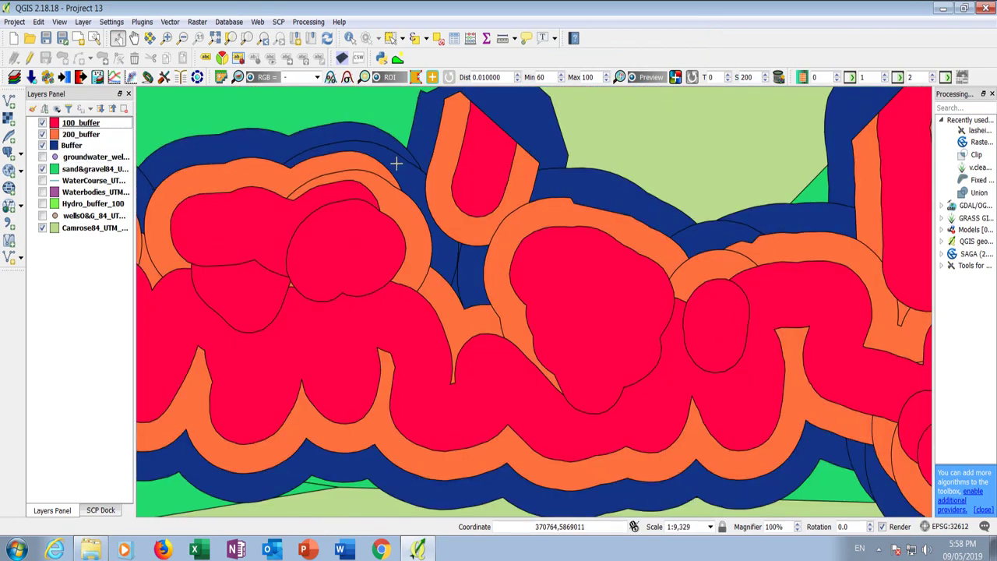
scroll(572, 306, down, 1)
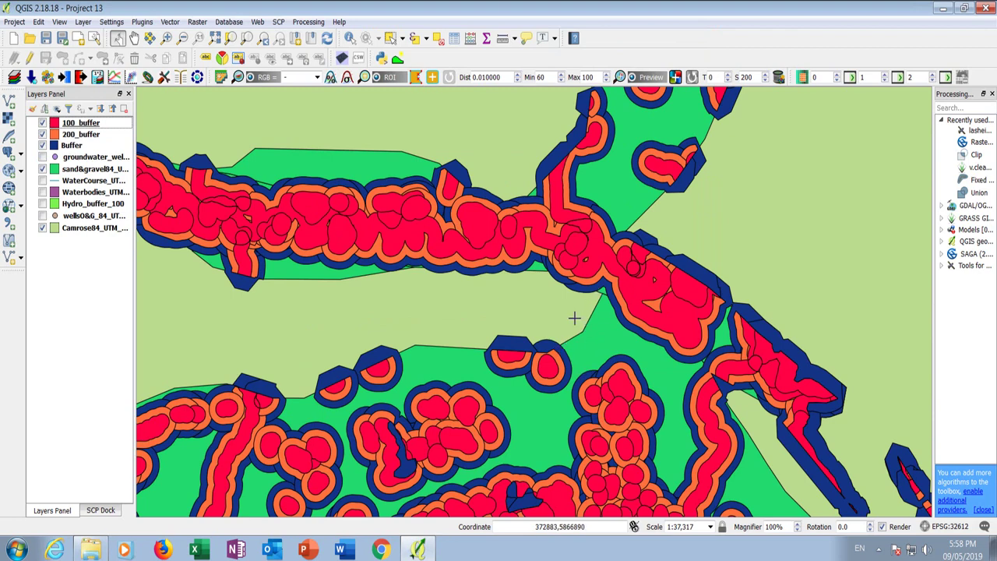
scroll(656, 206, up, 1)
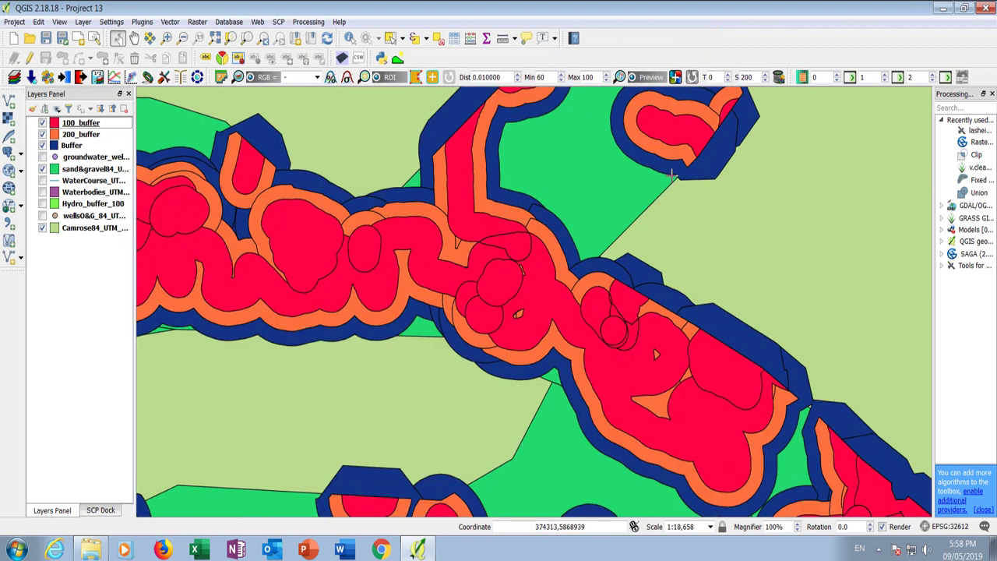
scroll(573, 224, down, 3)
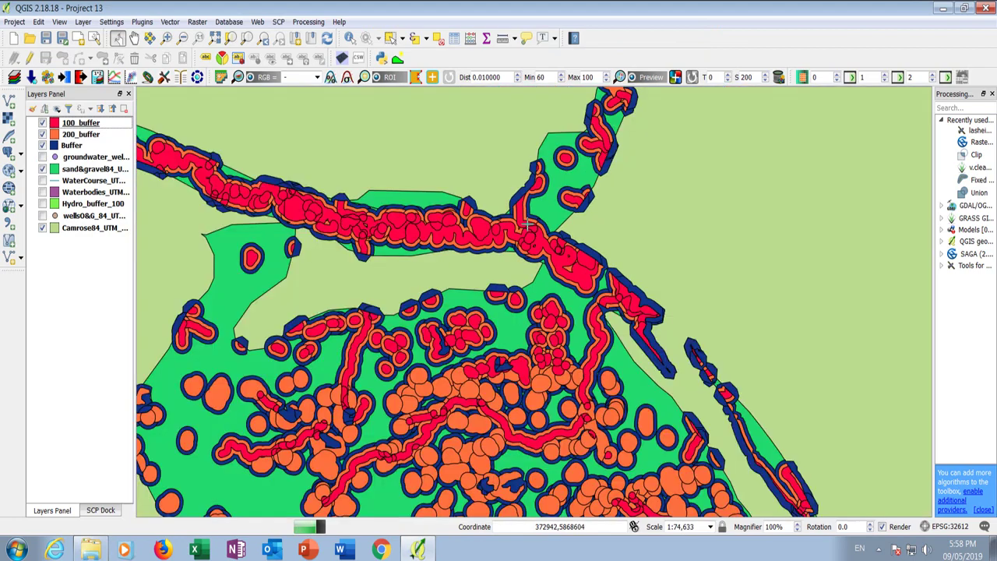
scroll(314, 421, up, 2)
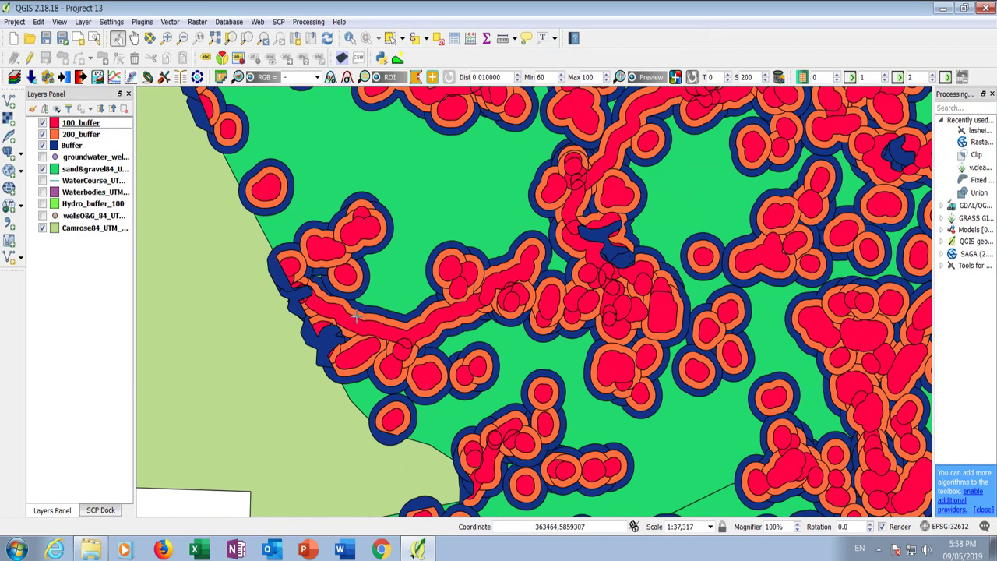
scroll(229, 272, down, 1)
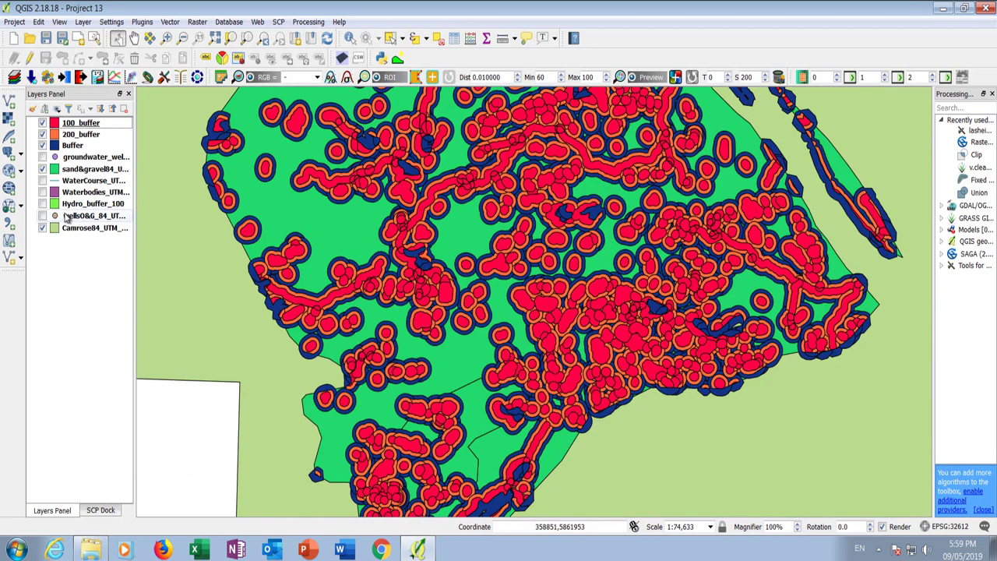
Set up a clip of the Buffer layer against sand&gravel84_UTM_Zone_12N.
click(170, 23)
mouse_move(196, 66)
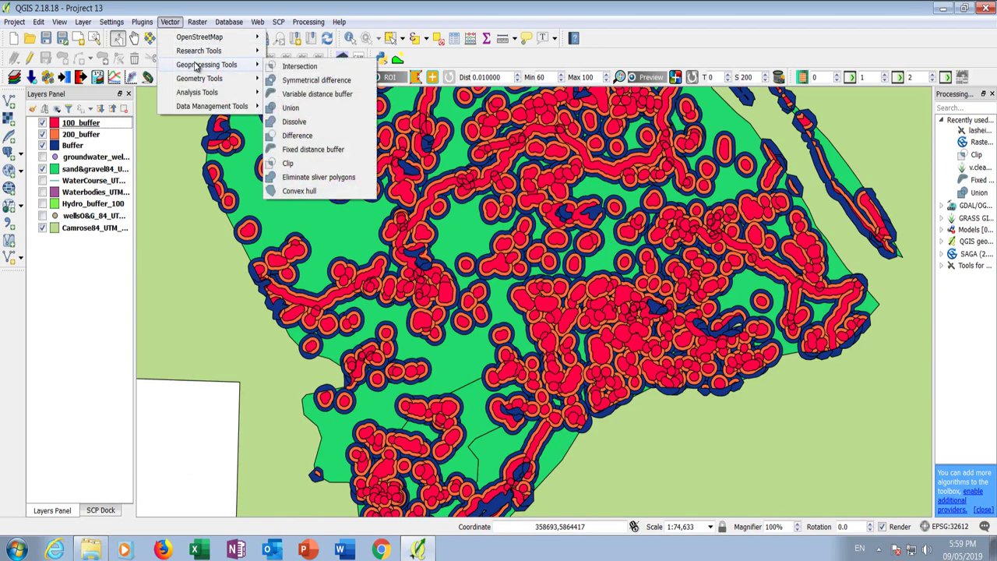
click(287, 165)
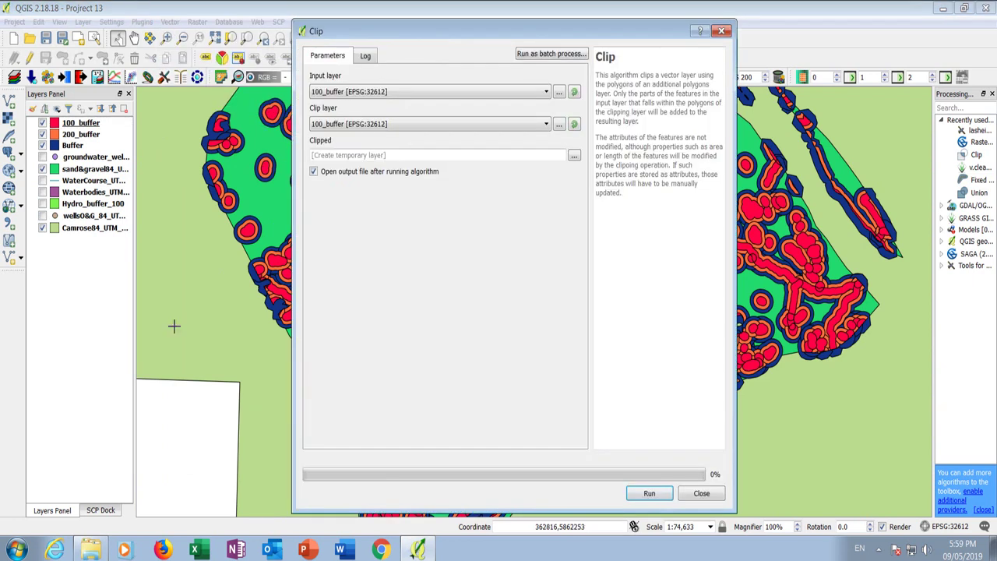
click(339, 94)
click(344, 129)
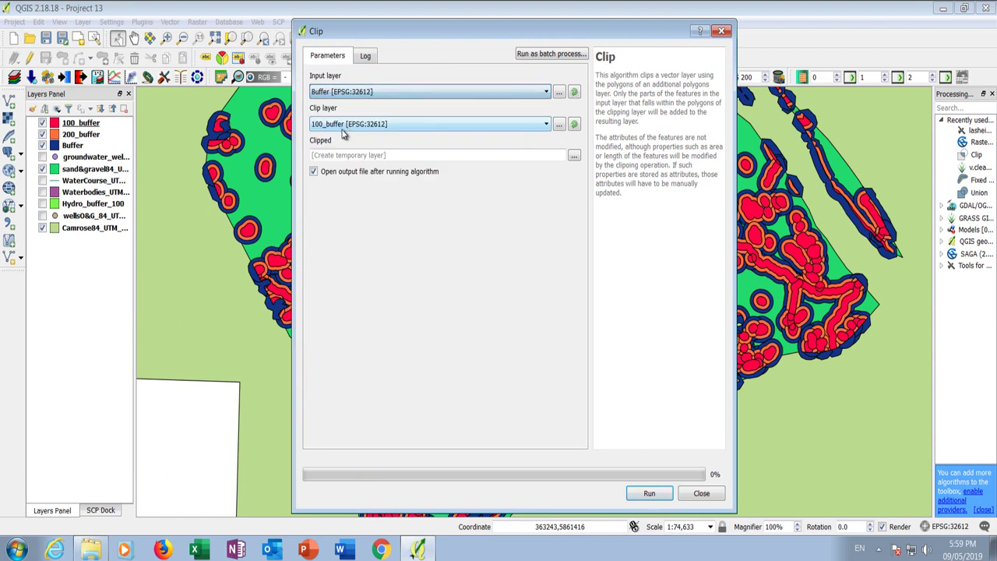
click(343, 128)
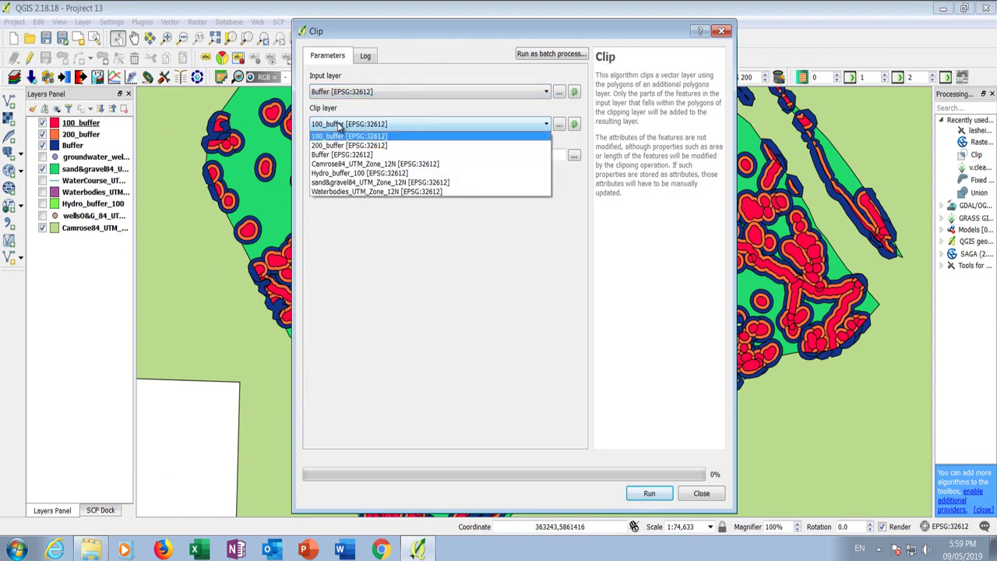
click(337, 184)
Save the clipped output as 300_buffer.shp and run the clip.
click(575, 156)
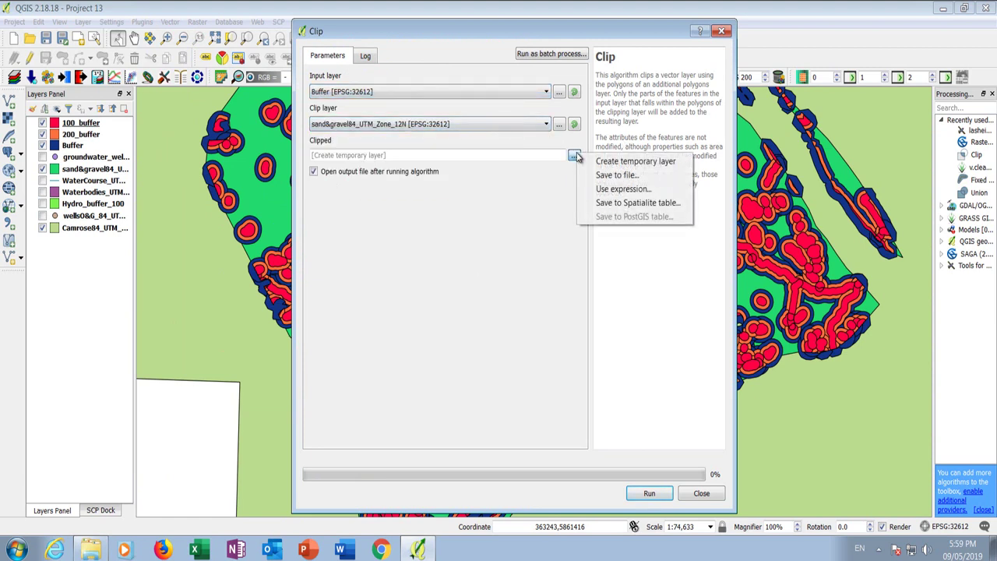
click(612, 176)
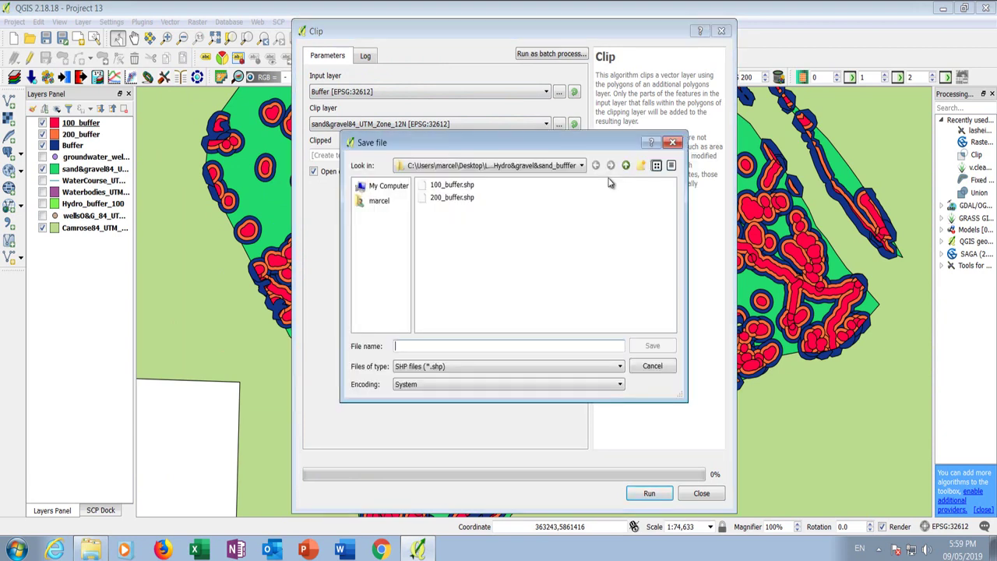
click(441, 199)
click(396, 346)
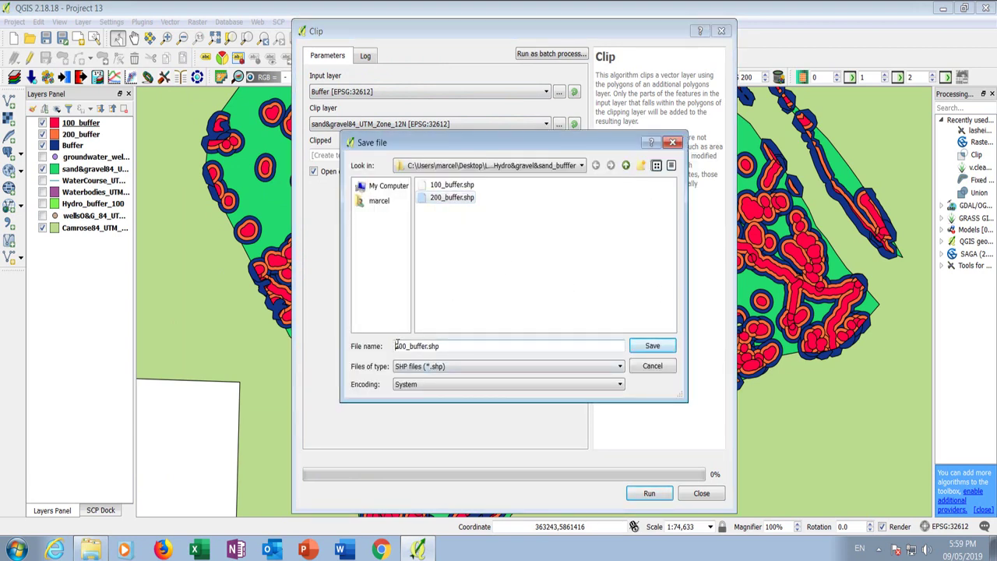
key(BackSpace)
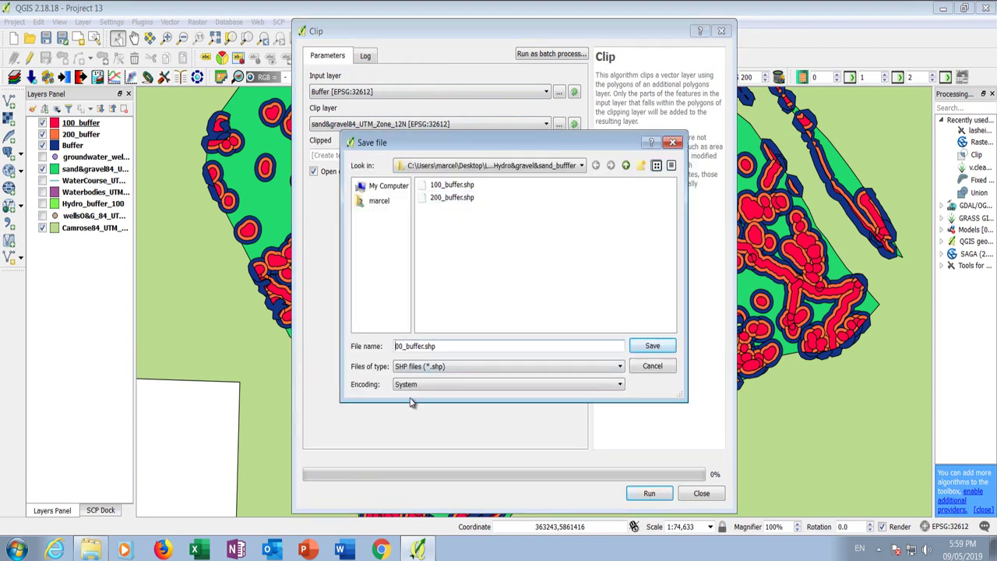
text(3)
click(654, 351)
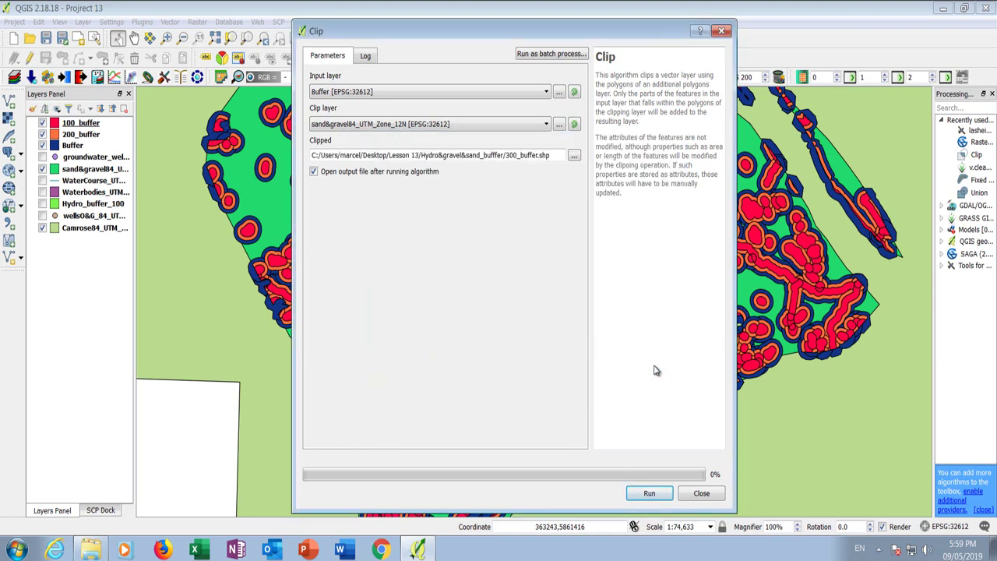
click(649, 494)
click(73, 158)
Remove the original Buffer layer and place Clipped third, just under 200_buffer.
right_click(73, 159)
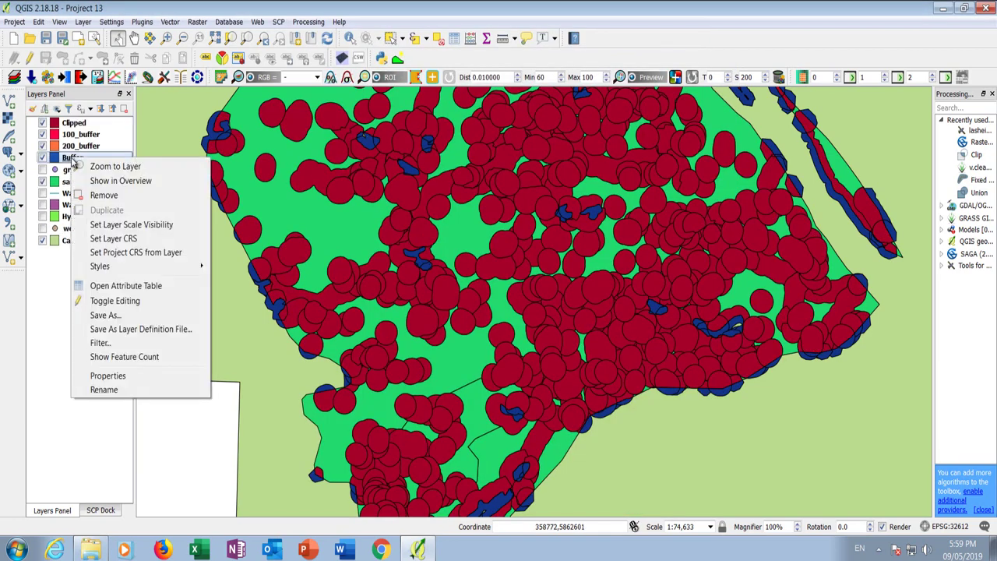
click(103, 194)
click(474, 290)
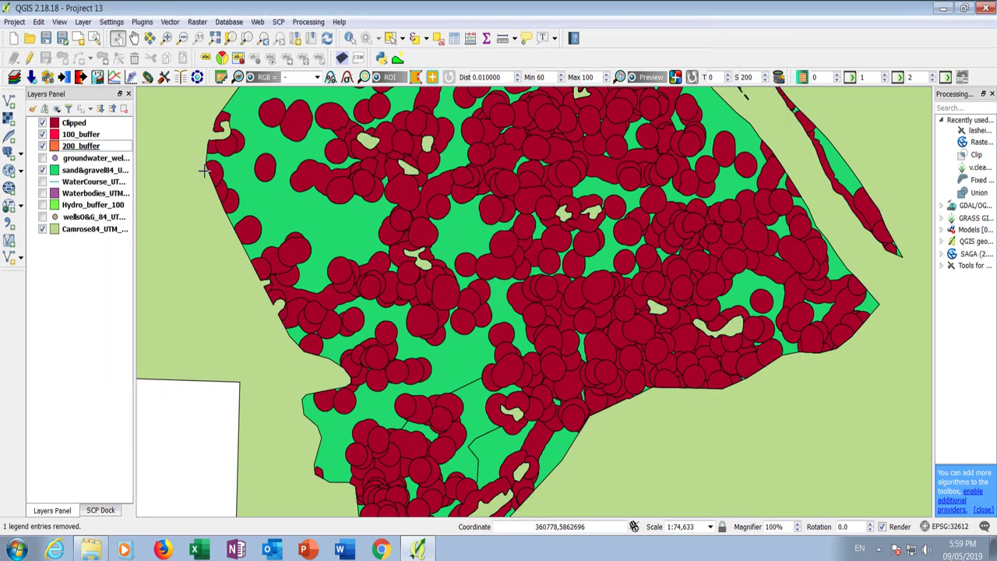
drag(74, 127, 76, 159)
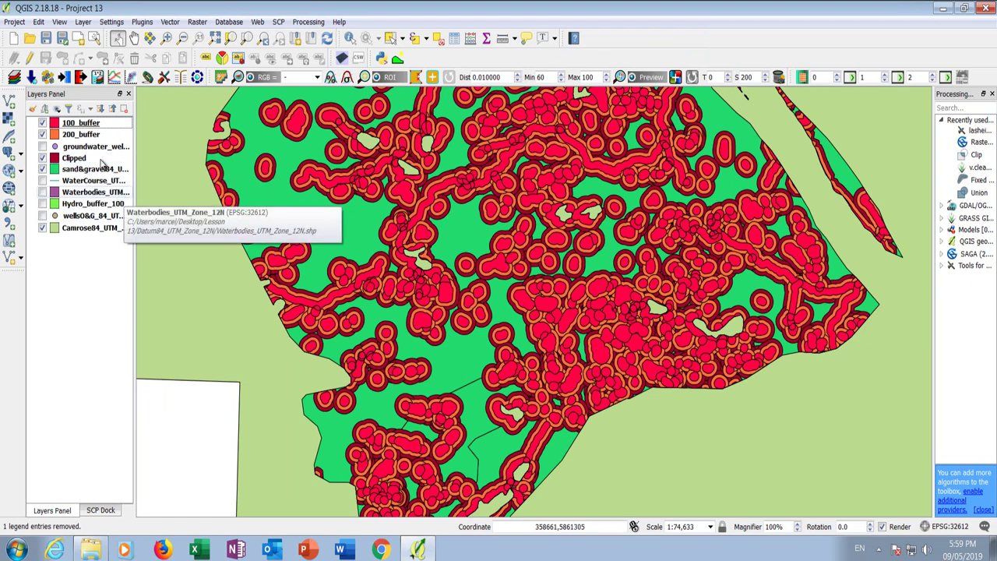
drag(72, 161, 76, 147)
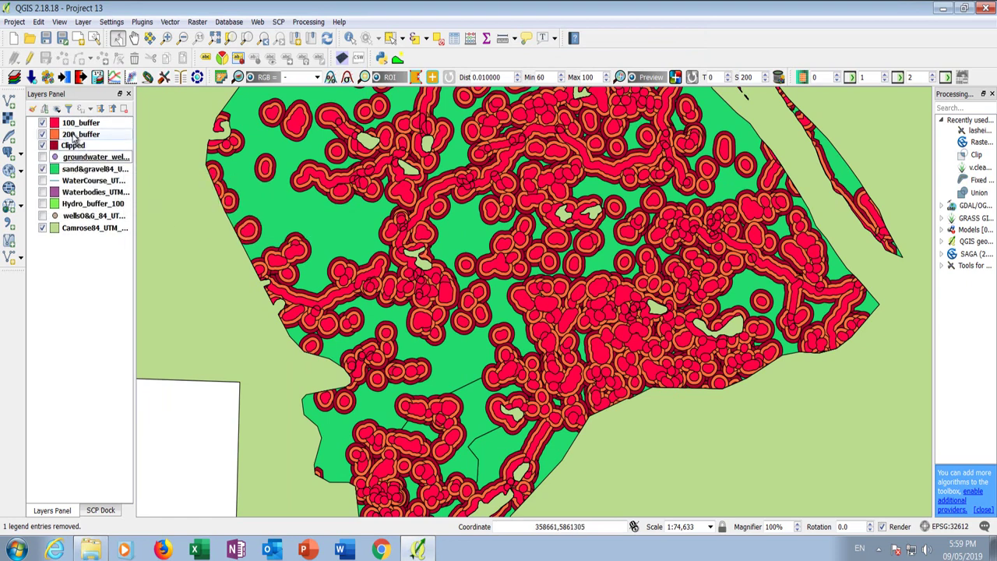
Rename the Clipped layer to 300_buffer.
right_click(76, 148)
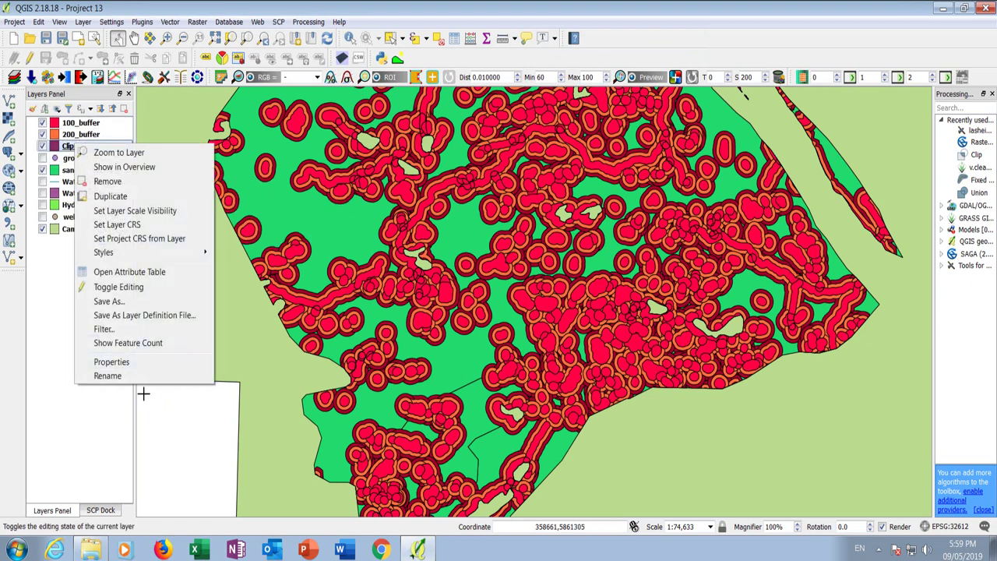
click(117, 375)
text(300_buffer)
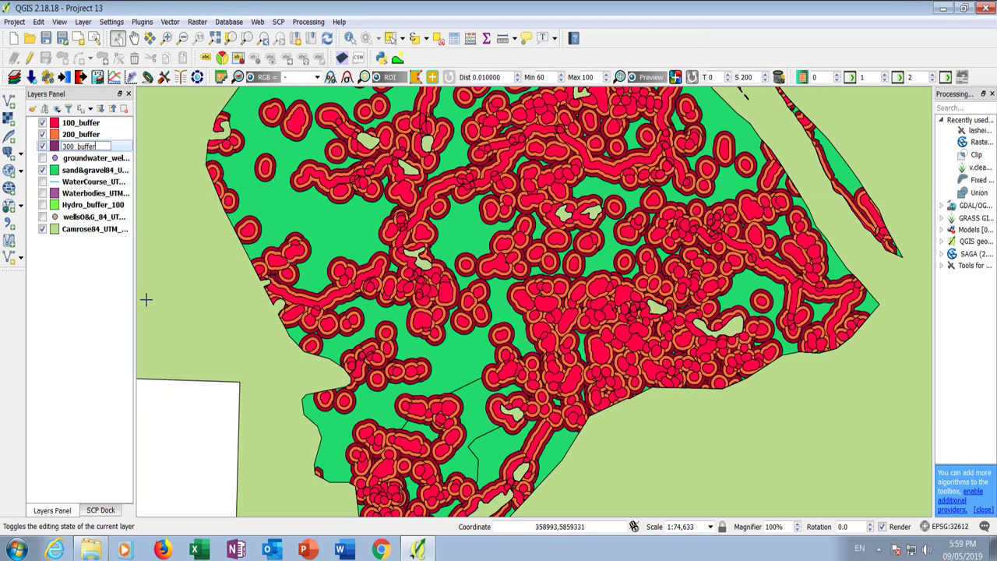
key(Return)
Give 300_buffer a dark green fill and apply the style.
double_click(53, 147)
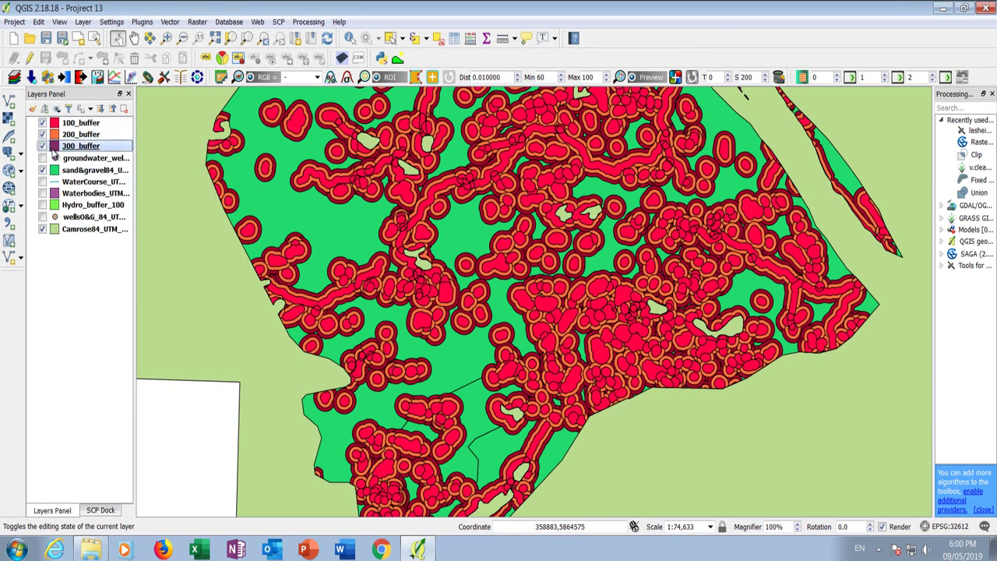
click(481, 260)
click(772, 450)
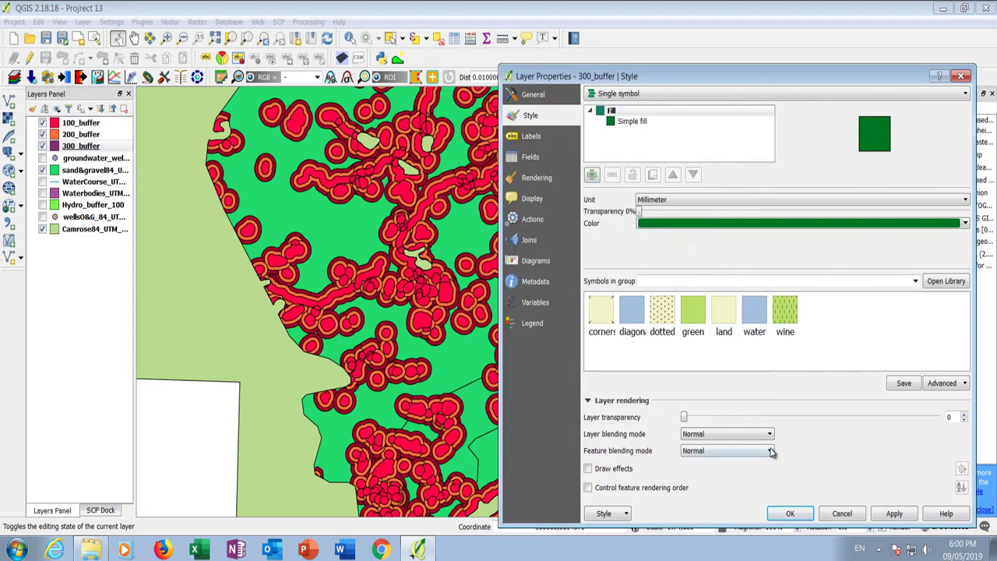
click(896, 515)
click(791, 515)
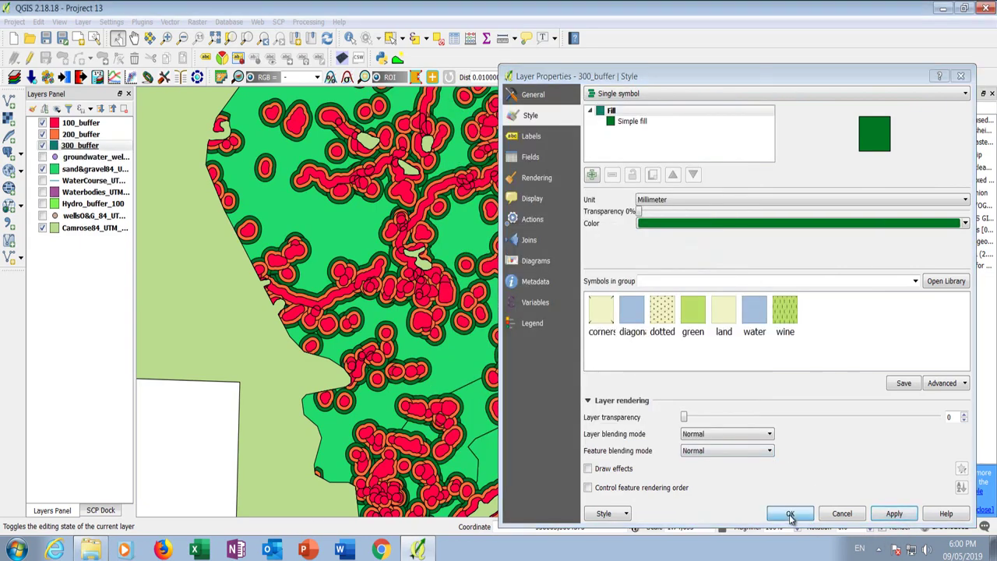
Zoom around the three buffer bands, then turn on the wellsO&G_84_UTM_Zone_12N layer.
scroll(304, 447, down, 2)
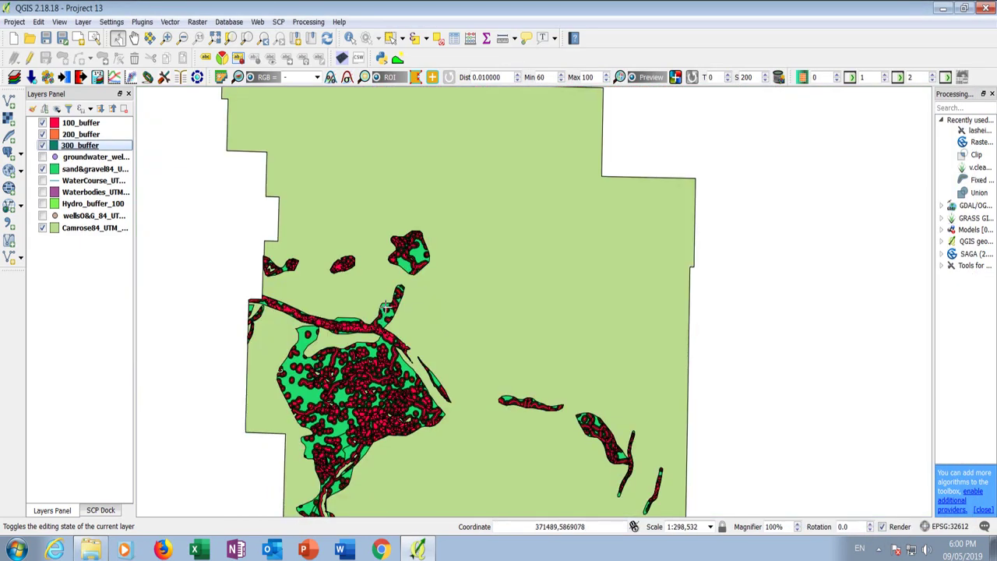
scroll(418, 285, up, 3)
scroll(499, 160, up, 1)
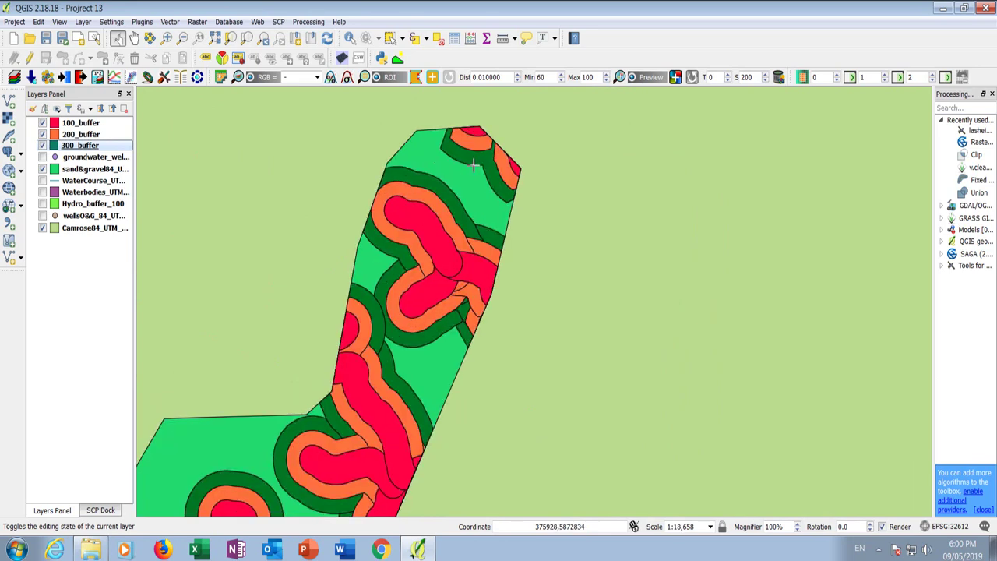
scroll(450, 143, down, 3)
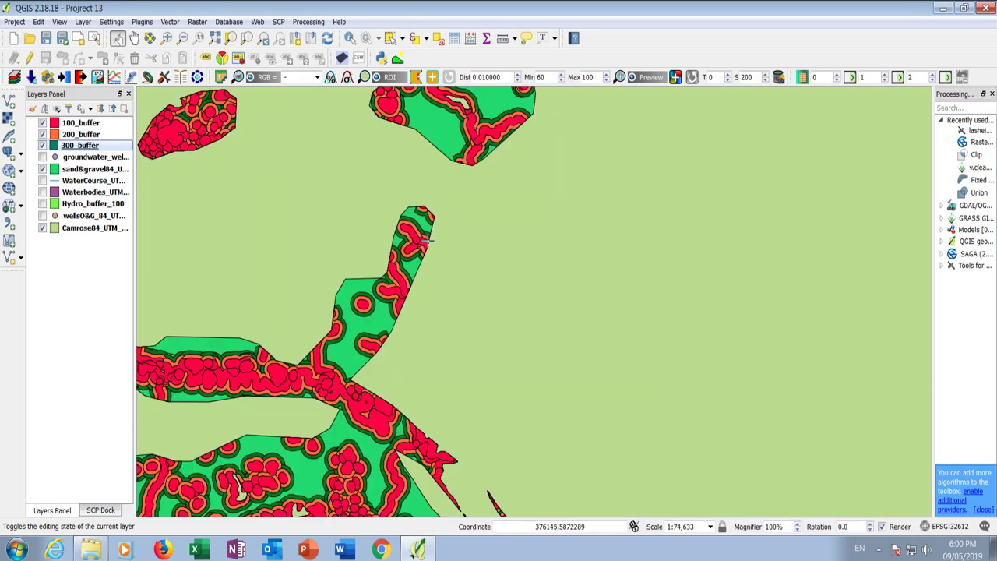
scroll(449, 158, up, 2)
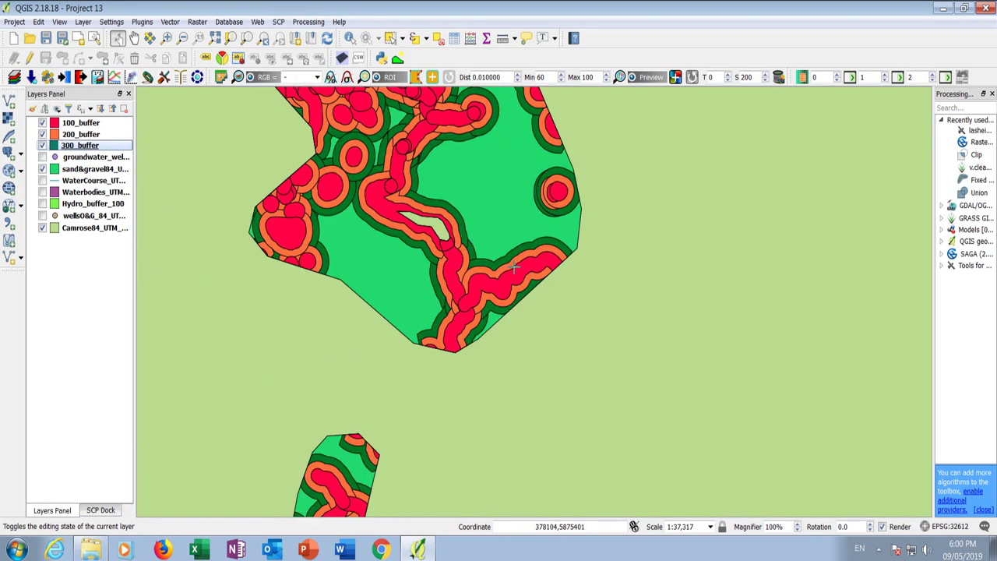
scroll(543, 198, down, 4)
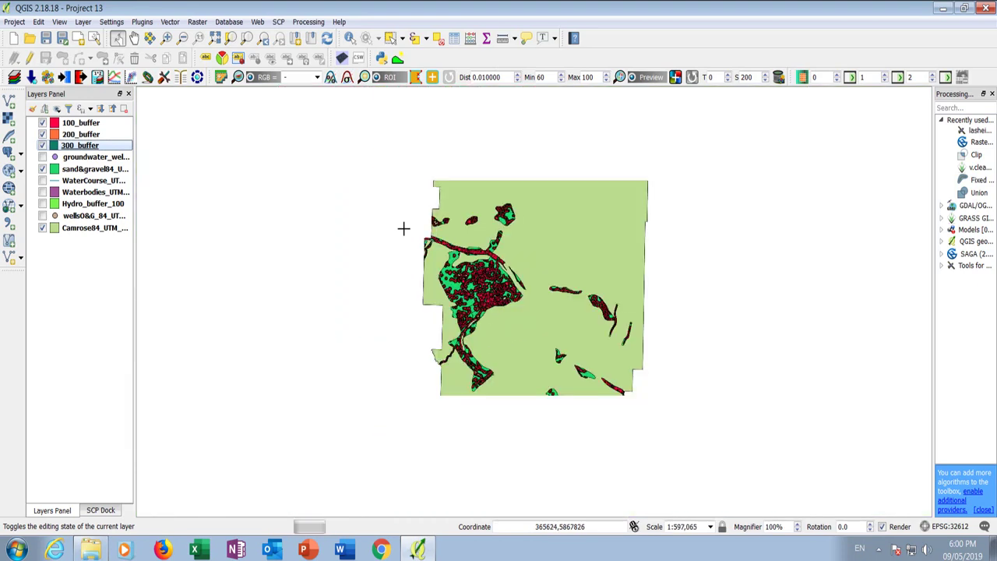
scroll(653, 403, up, 5)
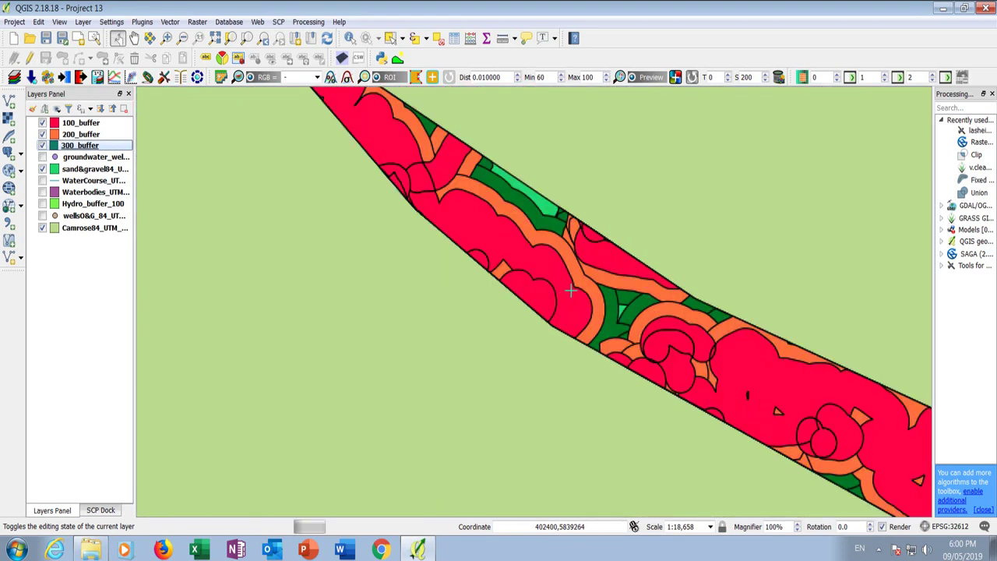
scroll(654, 334, down, 3)
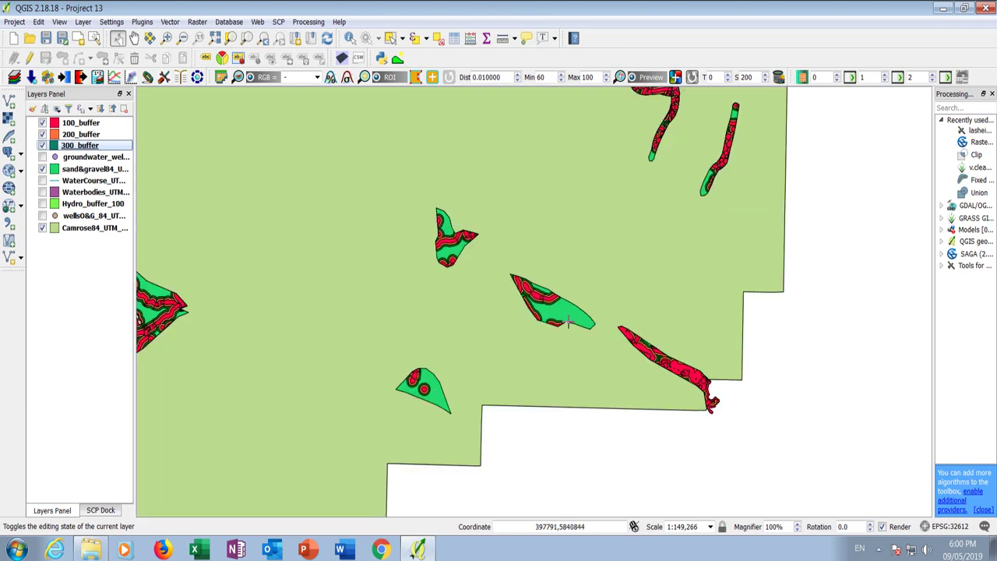
scroll(513, 261, up, 2)
scroll(435, 178, down, 4)
scroll(351, 395, up, 4)
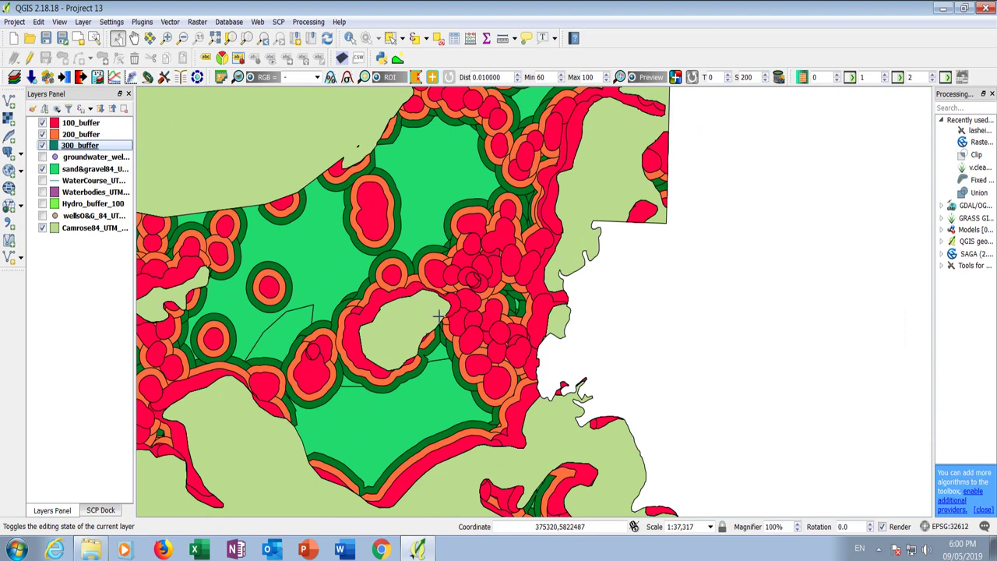
scroll(436, 312, down, 4)
scroll(435, 311, up, 2)
scroll(435, 312, down, 2)
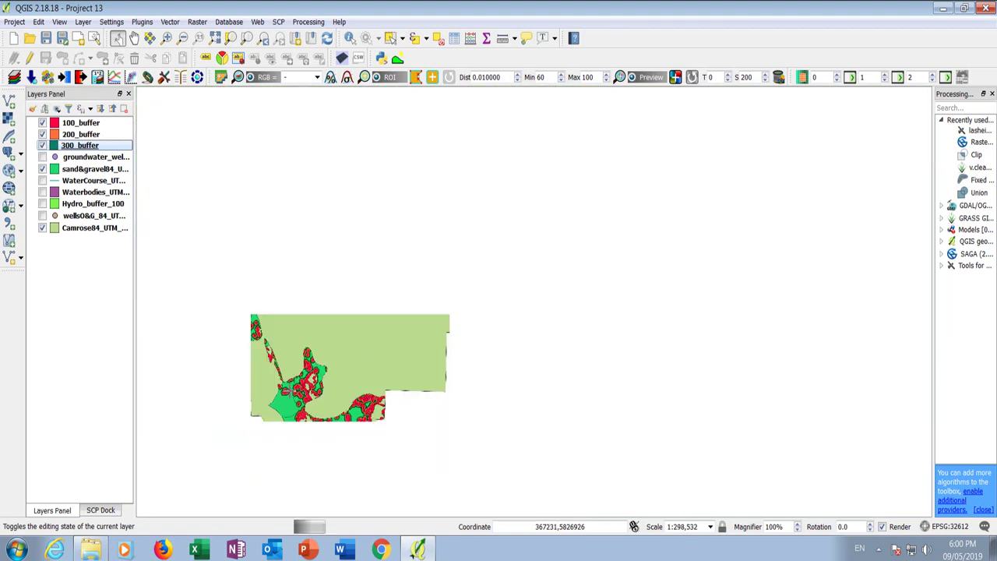
scroll(282, 296, up, 2)
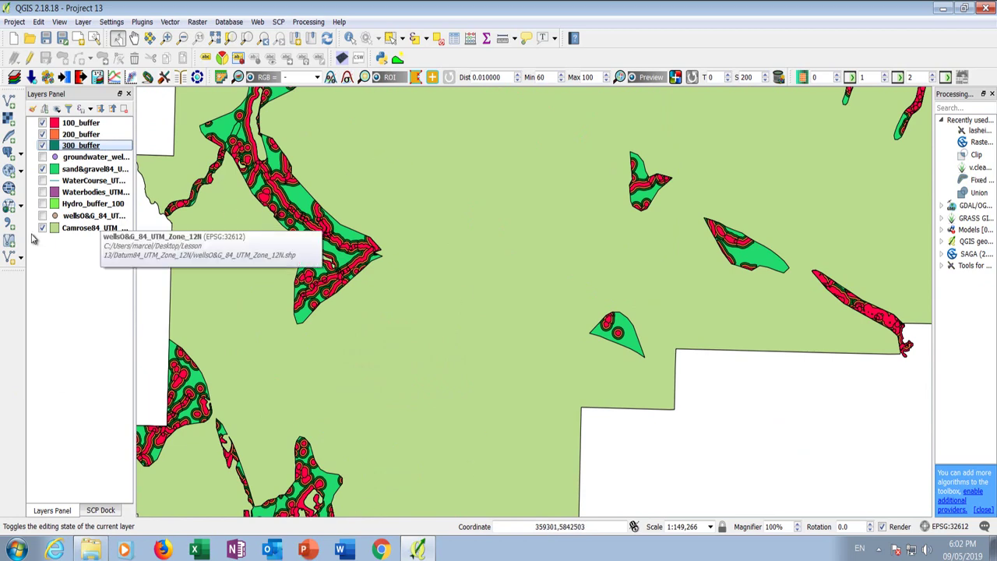
click(42, 217)
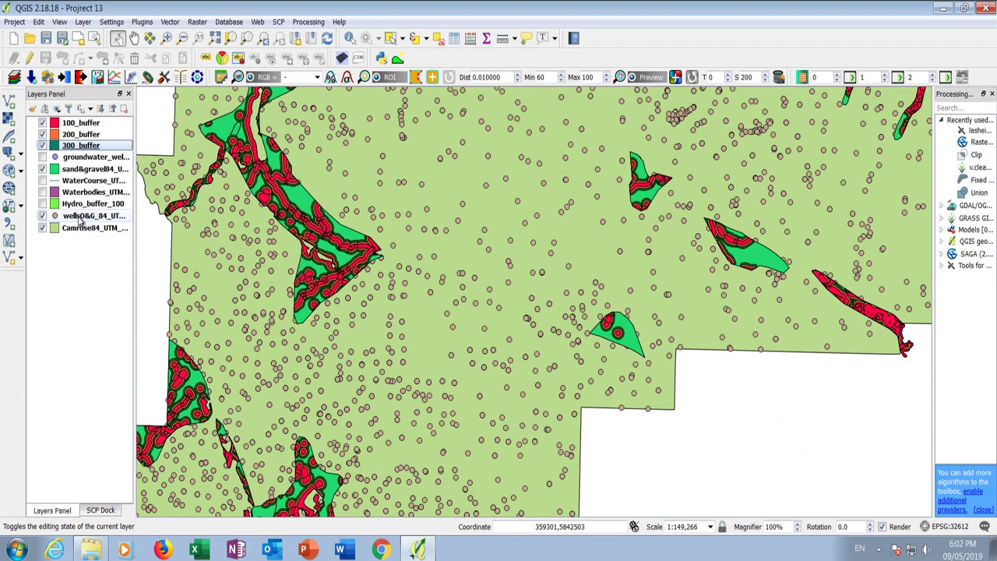
Configure a Fixed distance buffer on wellsO&G_84_UTM_Zone_12N with distance 90 and 1 segment.
click(171, 22)
mouse_move(189, 69)
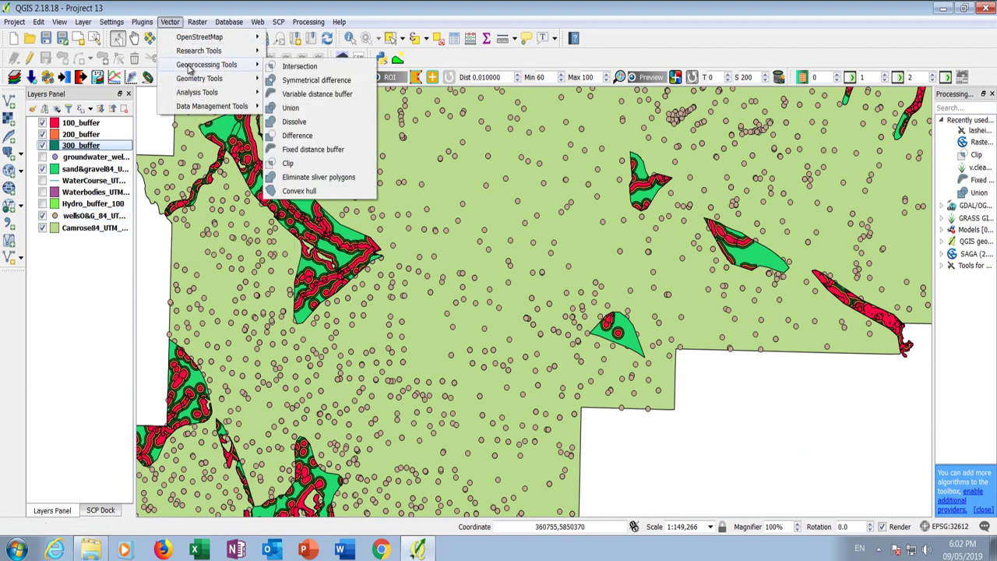
click(301, 152)
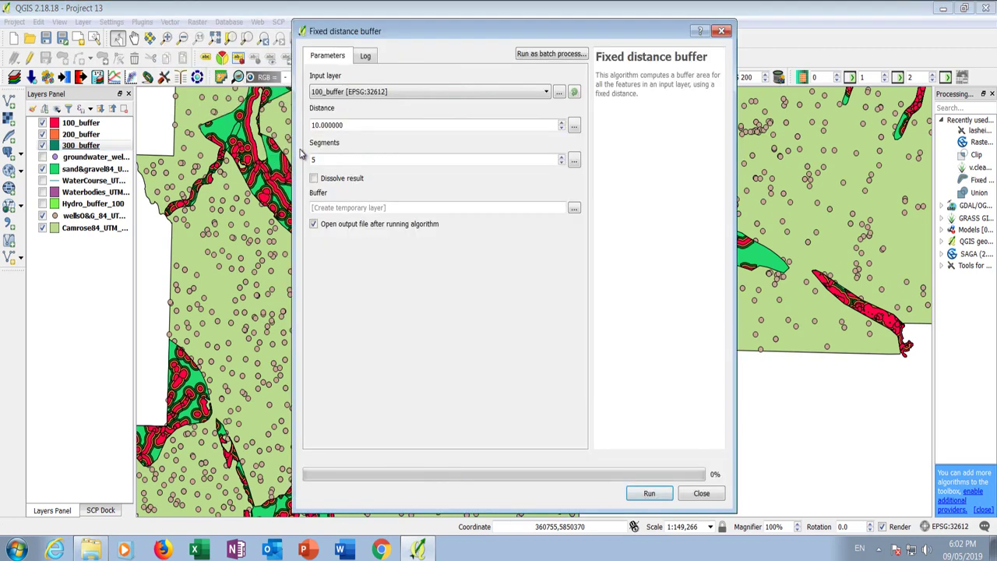
click(318, 95)
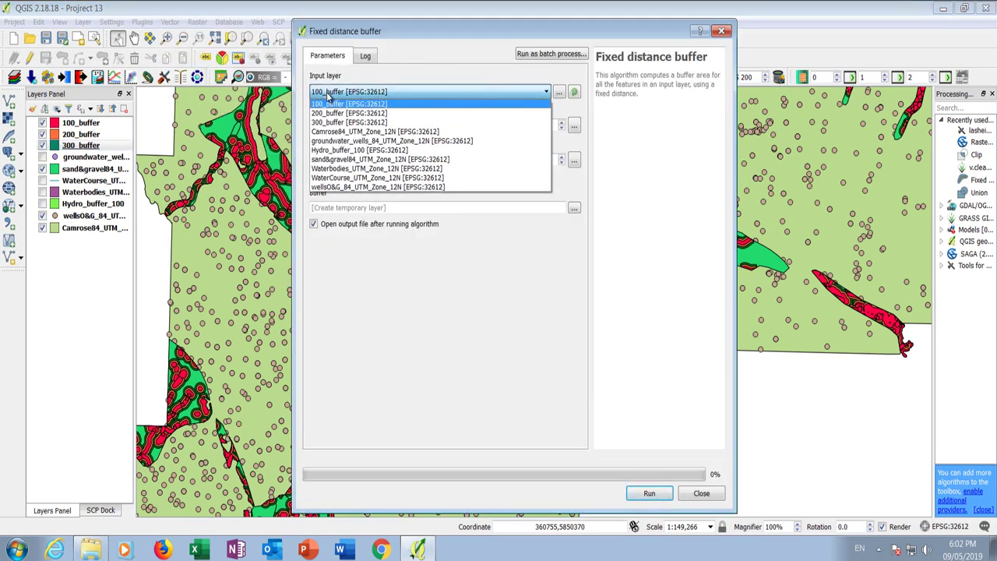
click(336, 188)
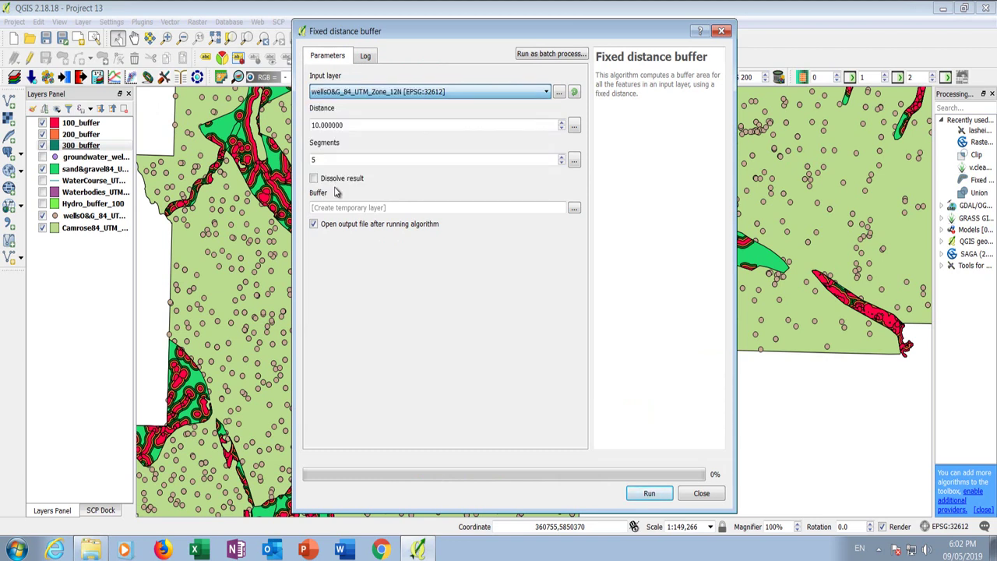
double_click(354, 124)
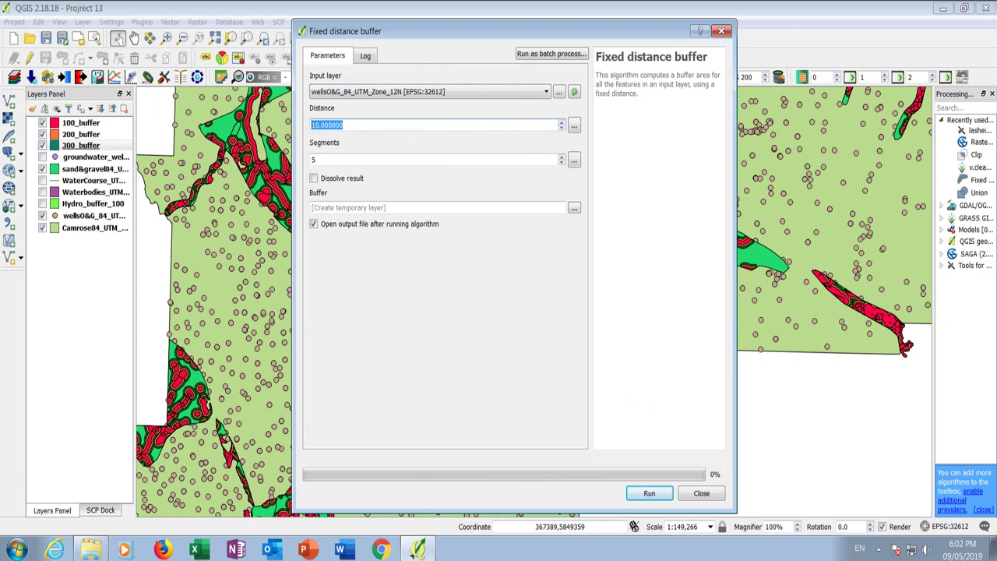
text(90)
key(Tab)
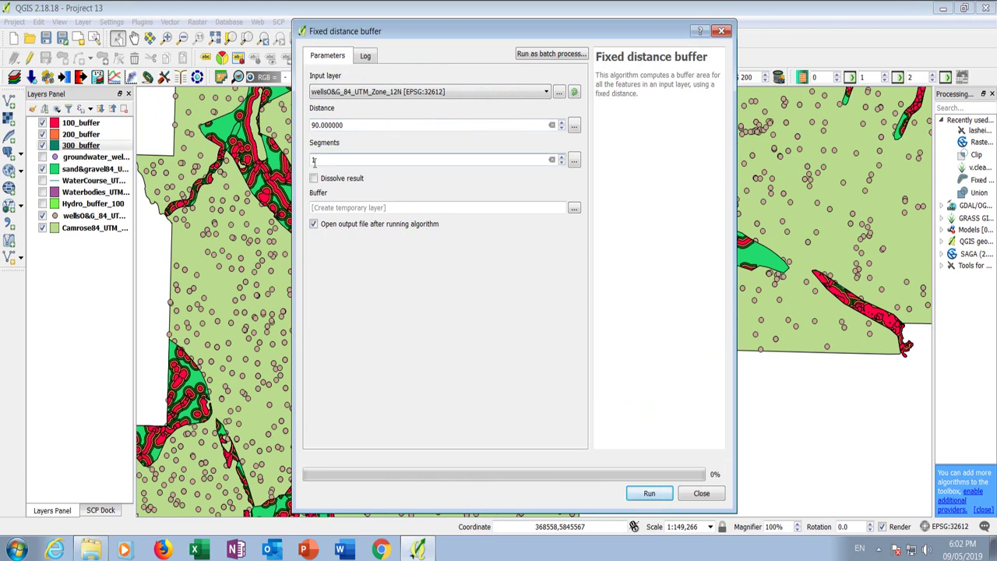
click(315, 160)
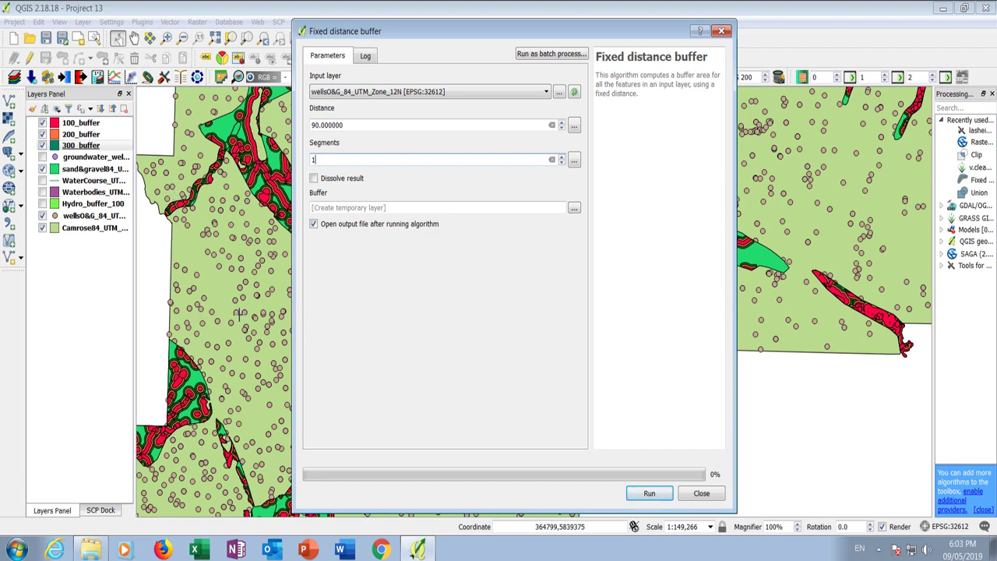
Save the wells buffer output as 90_O&G_Buffer.shp and run the Fixed distance buffer.
click(575, 208)
click(600, 226)
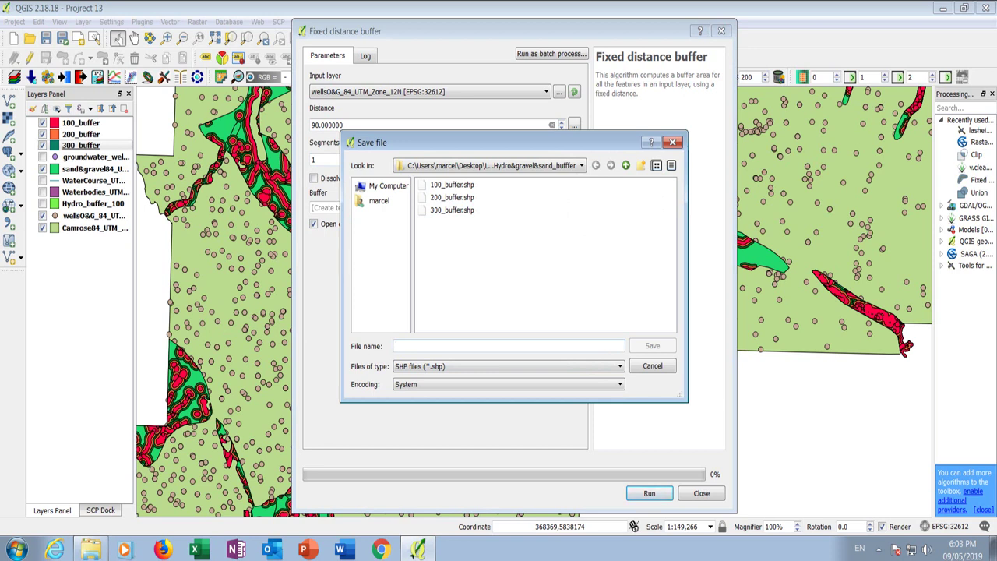
text(0)
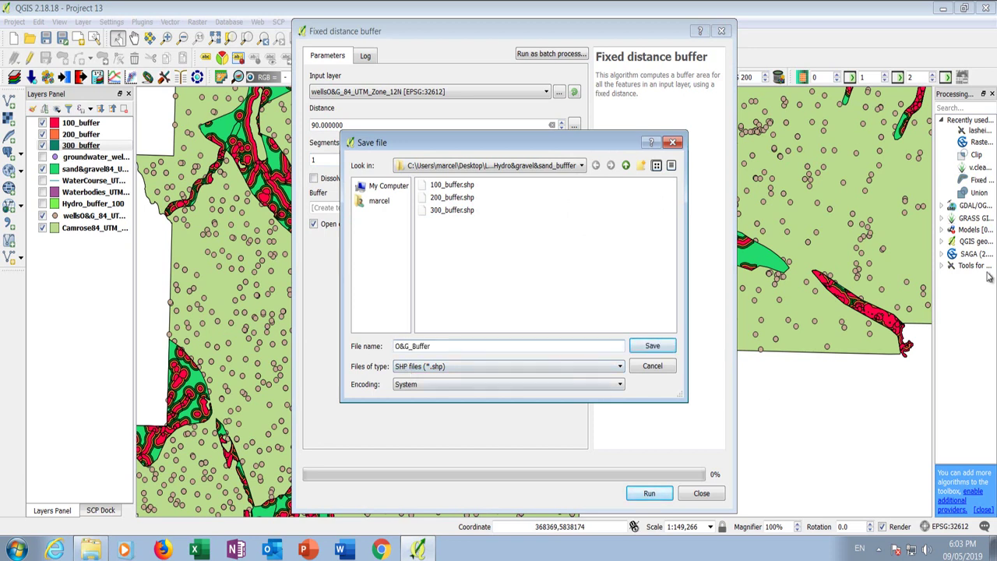
text(90_)
click(654, 345)
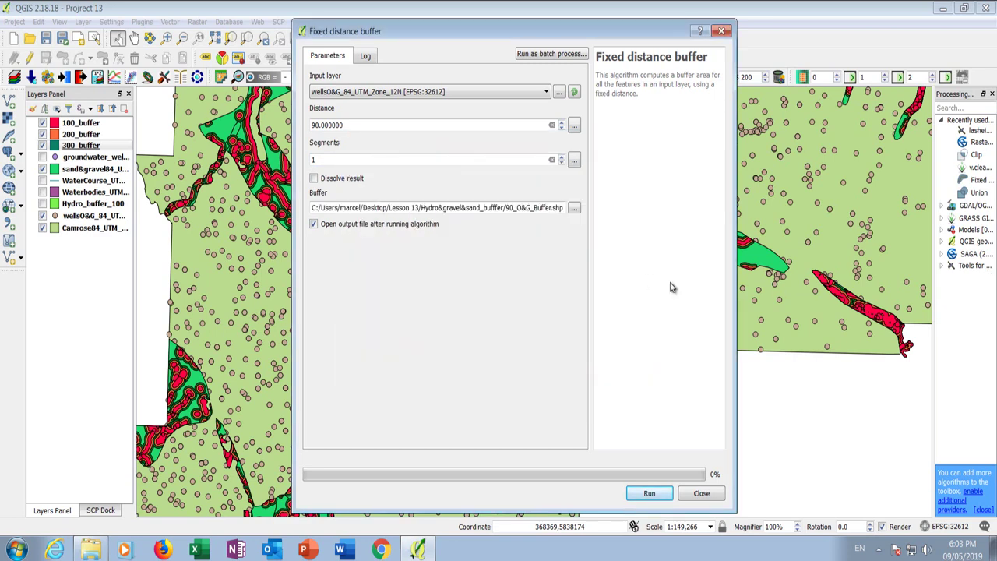
click(648, 506)
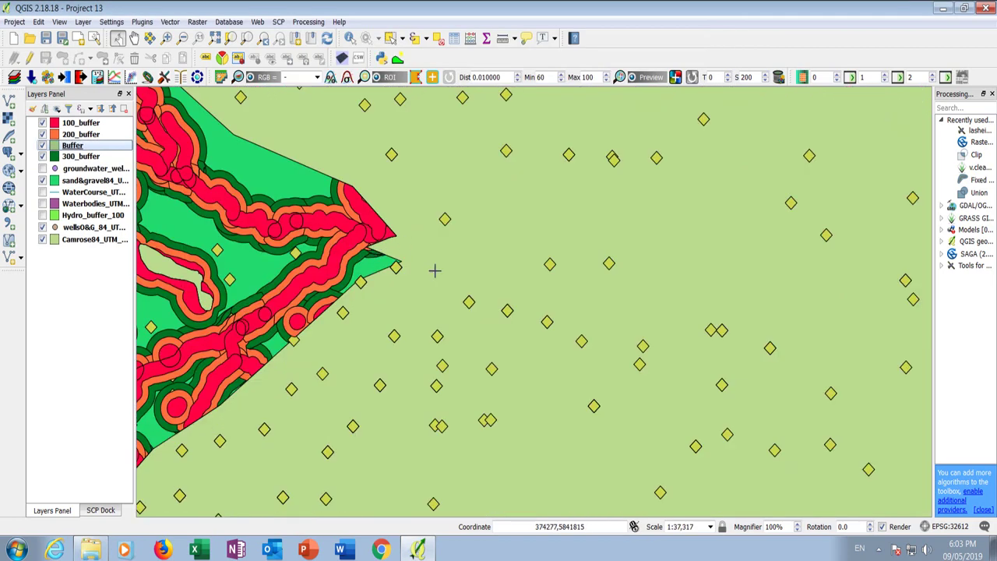
Move the Buffer layer below the wellsO&G layer in the Layers panel.
scroll(413, 204, up, 1)
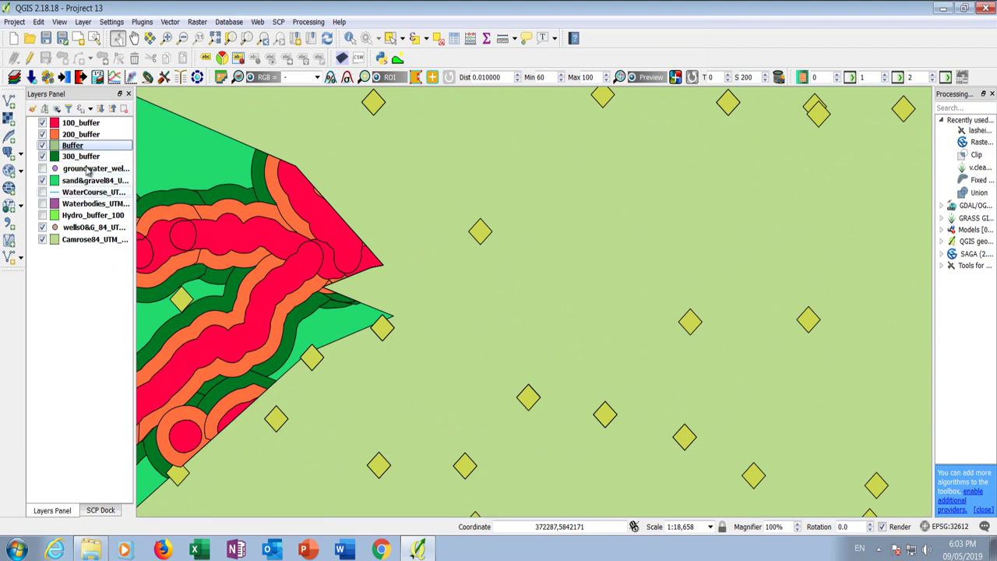
drag(71, 147, 78, 218)
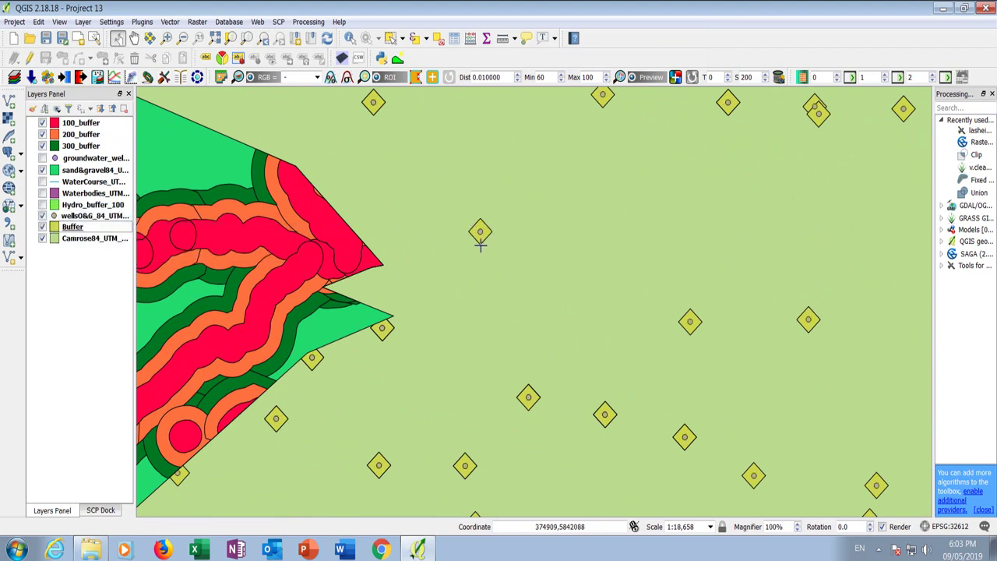
scroll(483, 232, up, 3)
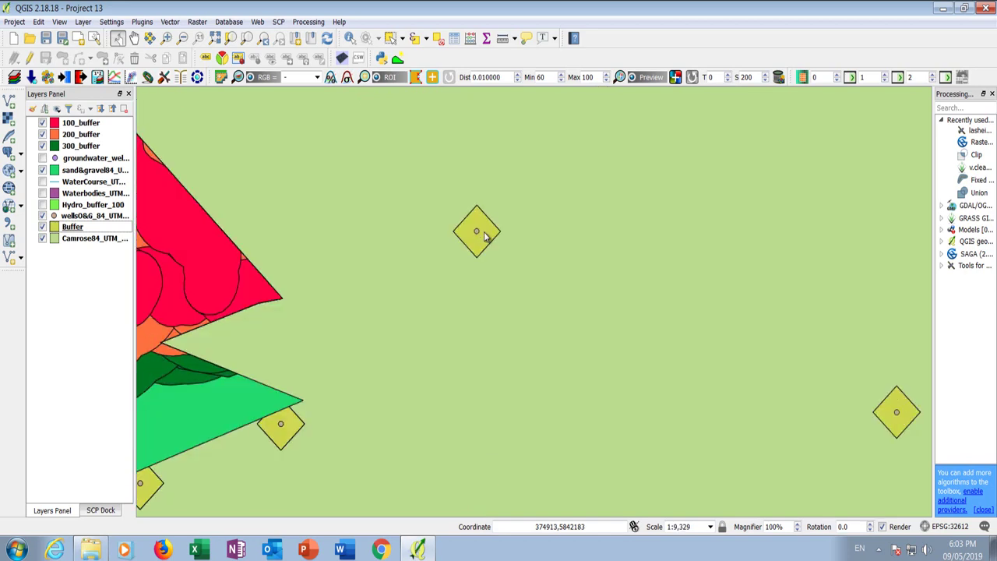
Measure a diamond buffer from its centre with the distance measuring tool.
click(387, 39)
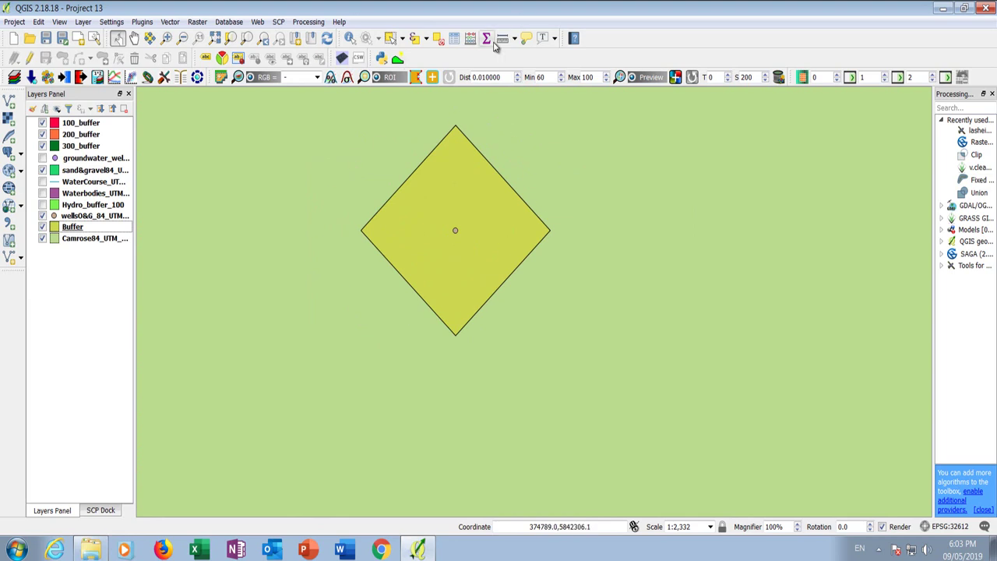
click(503, 39)
click(455, 230)
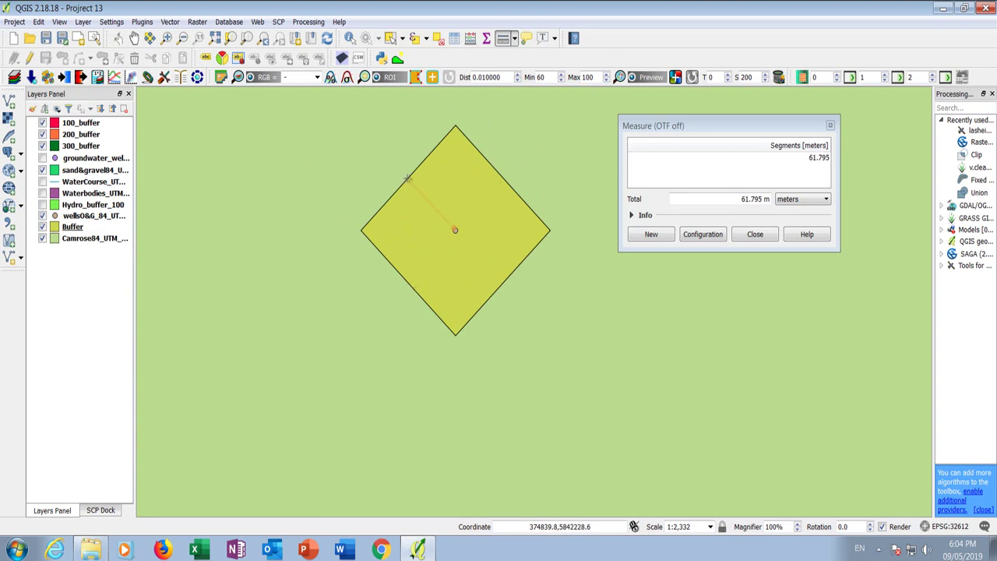
click(830, 125)
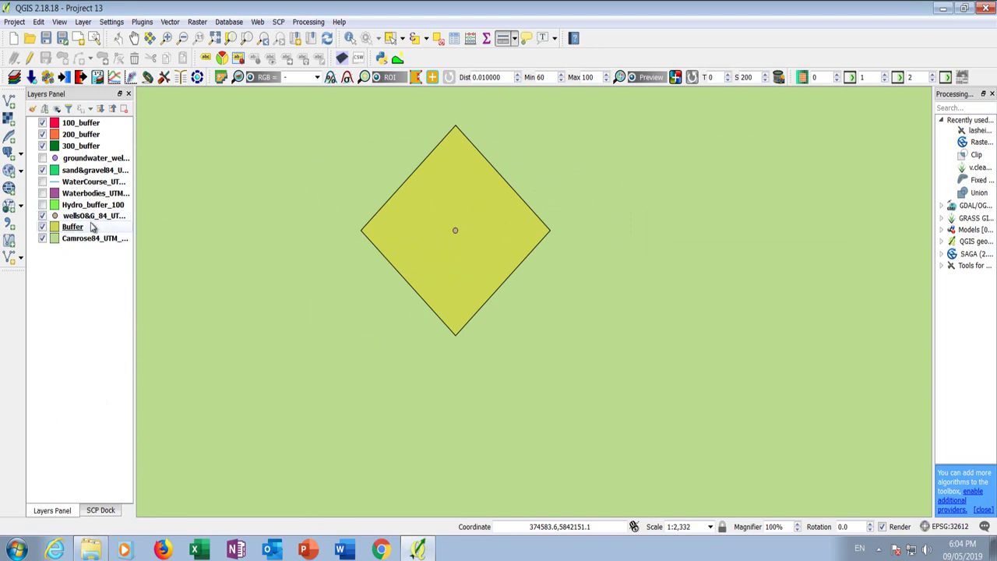
Remove the diamond-shaped Buffer layer from the project.
right_click(92, 227)
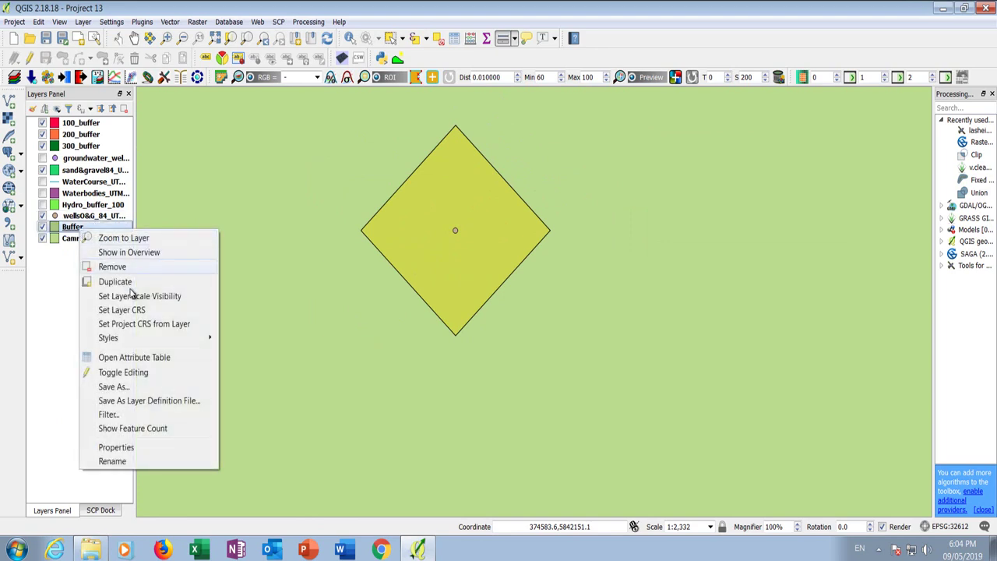
click(117, 270)
click(475, 289)
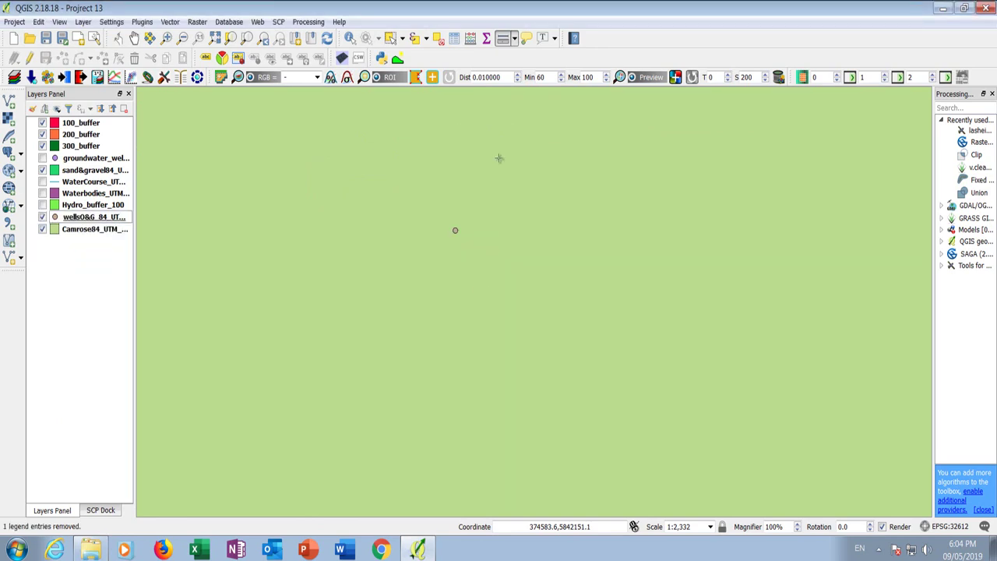
Set up a Fixed distance buffer of wellsO&G_84_UTM_Zone_12N with distance 90.
click(170, 22)
mouse_move(201, 68)
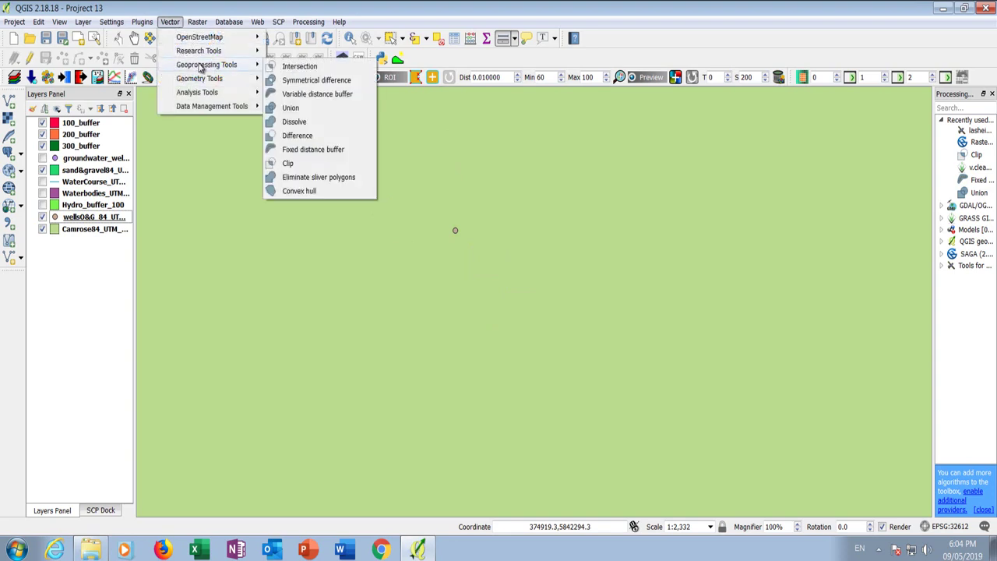
click(311, 149)
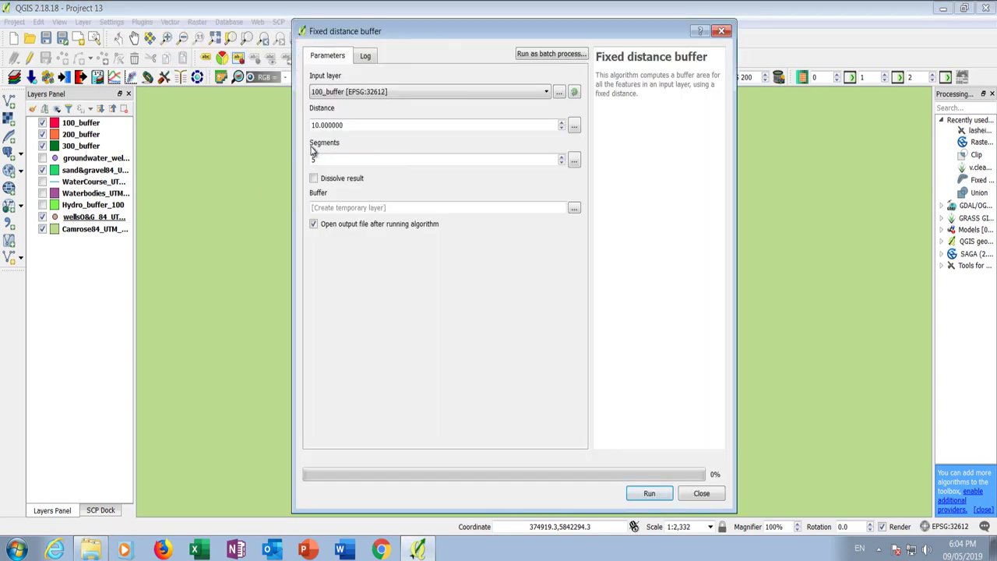
click(335, 93)
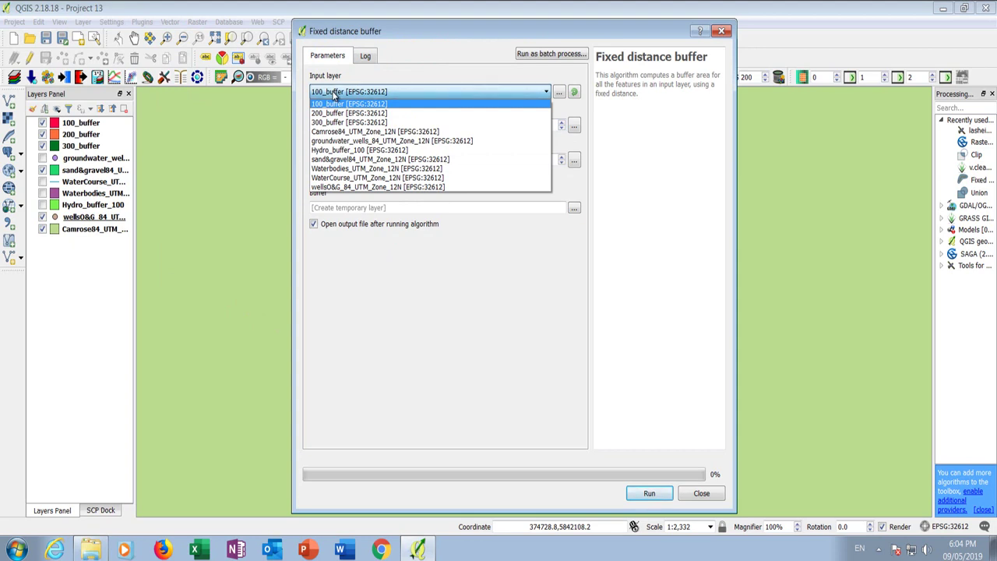
click(346, 187)
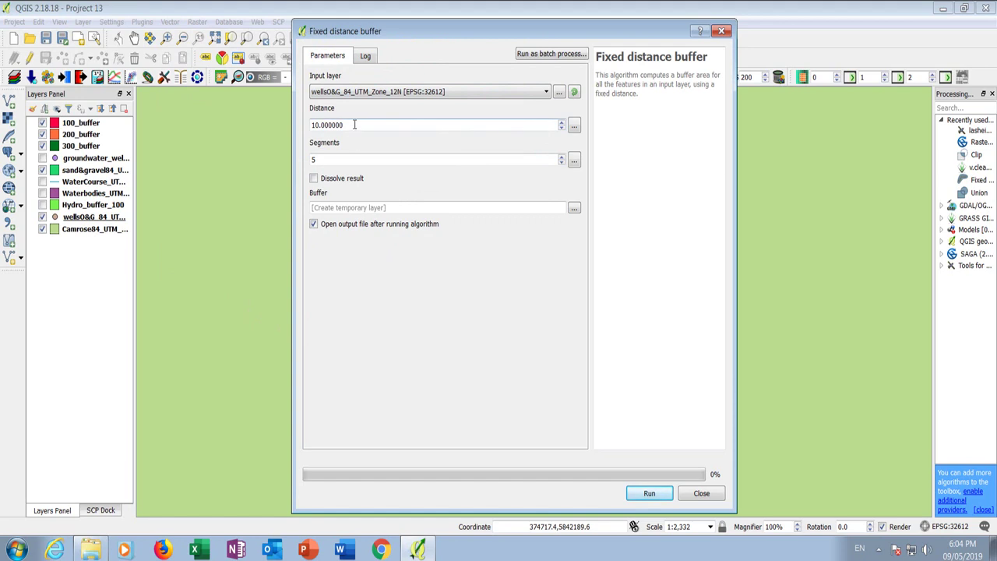
drag(354, 125, 279, 125)
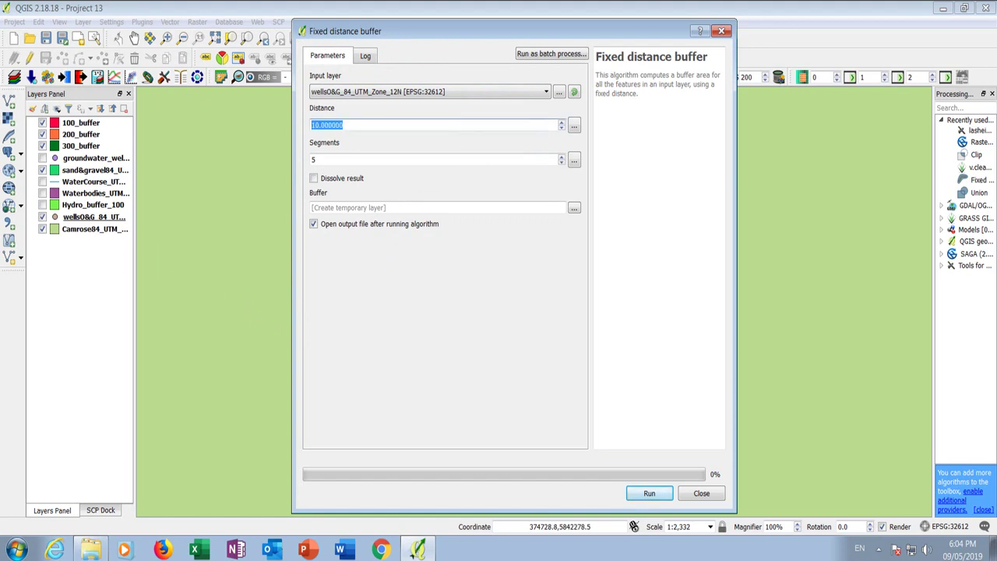
text(9)
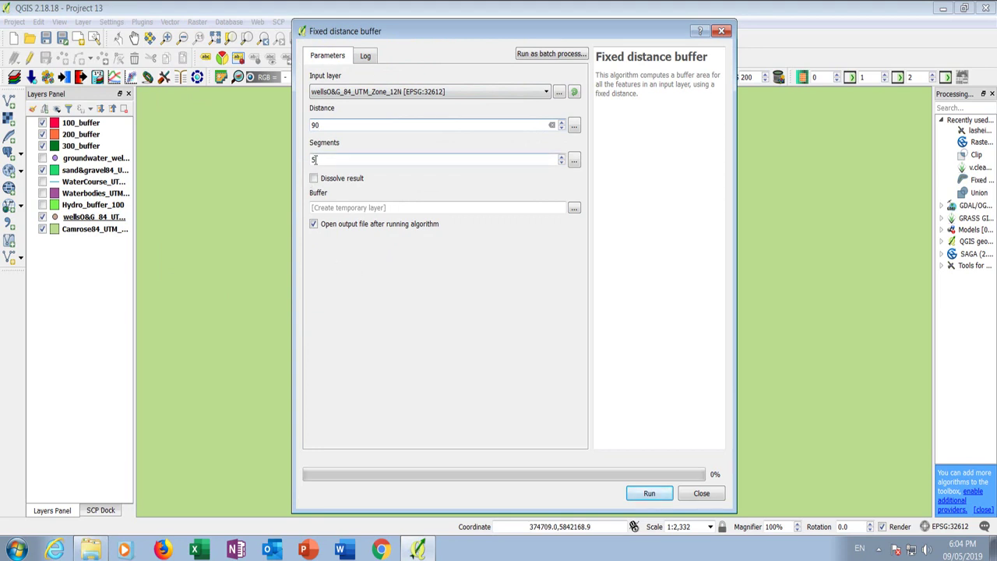
text(0)
Overwrite 90_O&G_Buffer.shp with the new output and run the buffer.
click(574, 209)
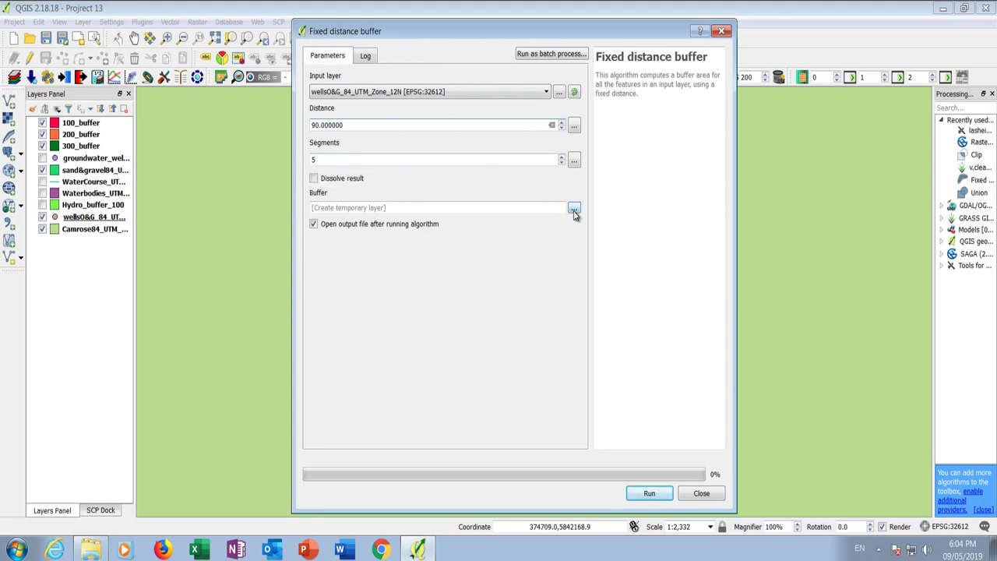
click(614, 233)
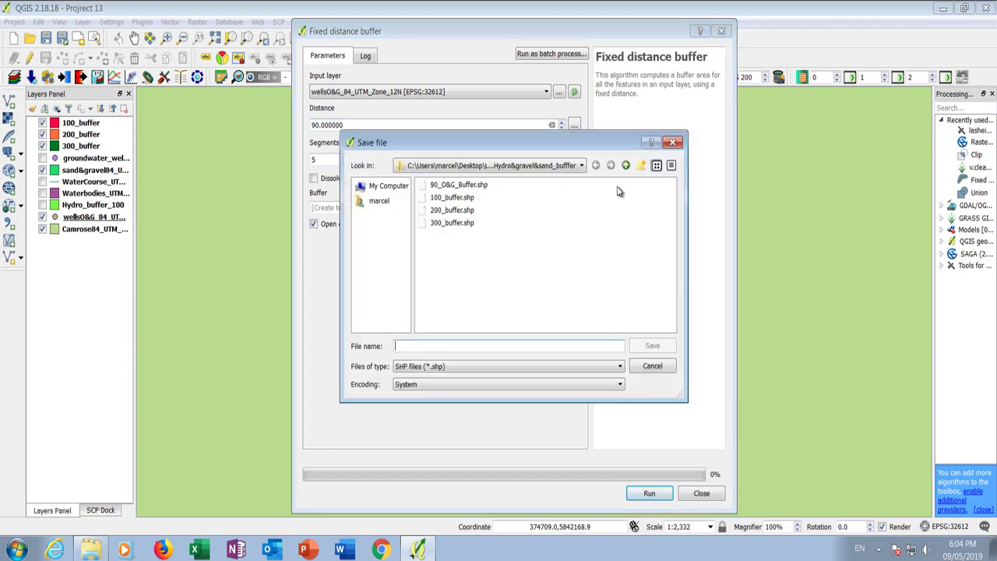
click(456, 192)
click(656, 347)
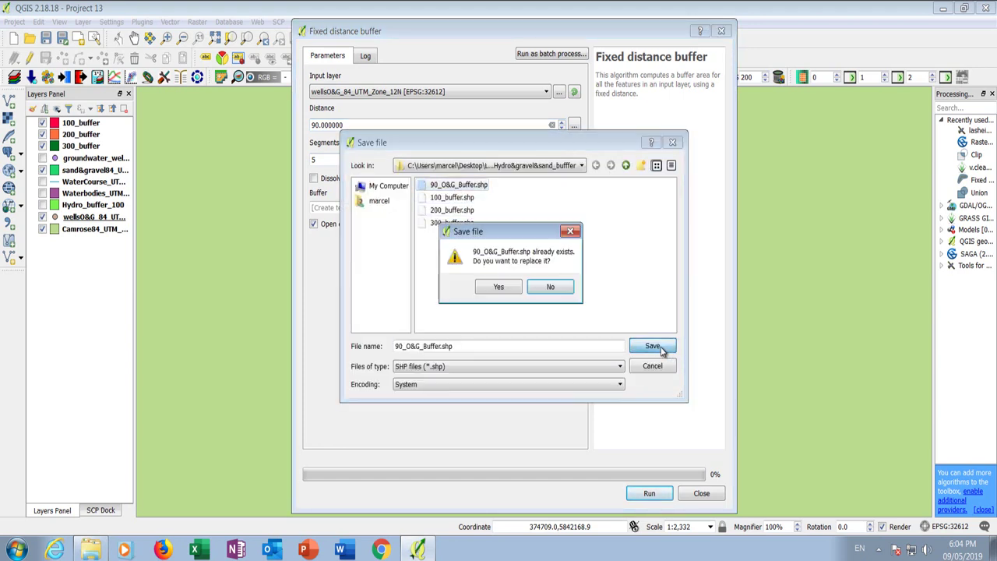
click(493, 290)
click(649, 495)
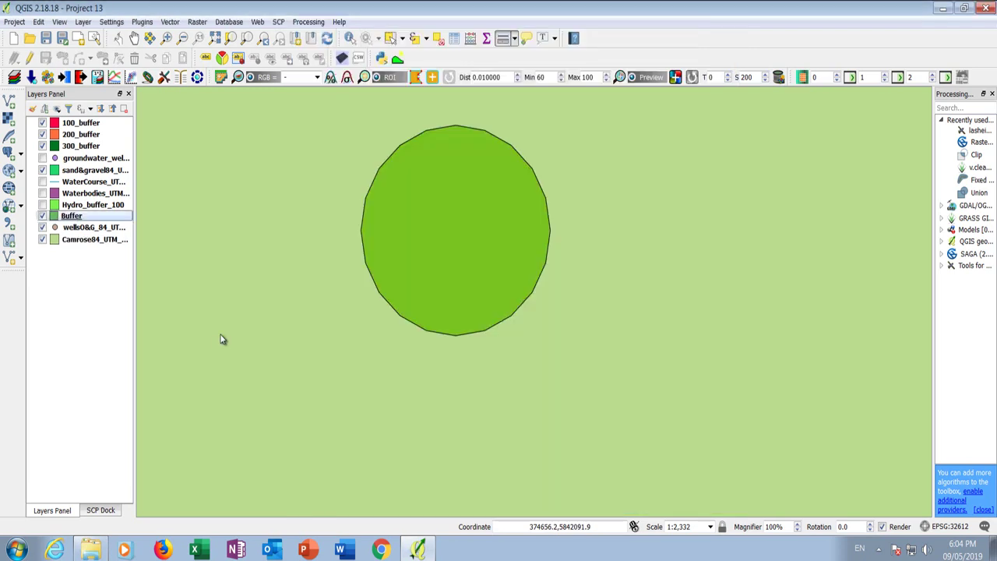
Move the new Buffer layer below the wells layer.
scroll(348, 288, down, 1)
scroll(369, 245, down, 1)
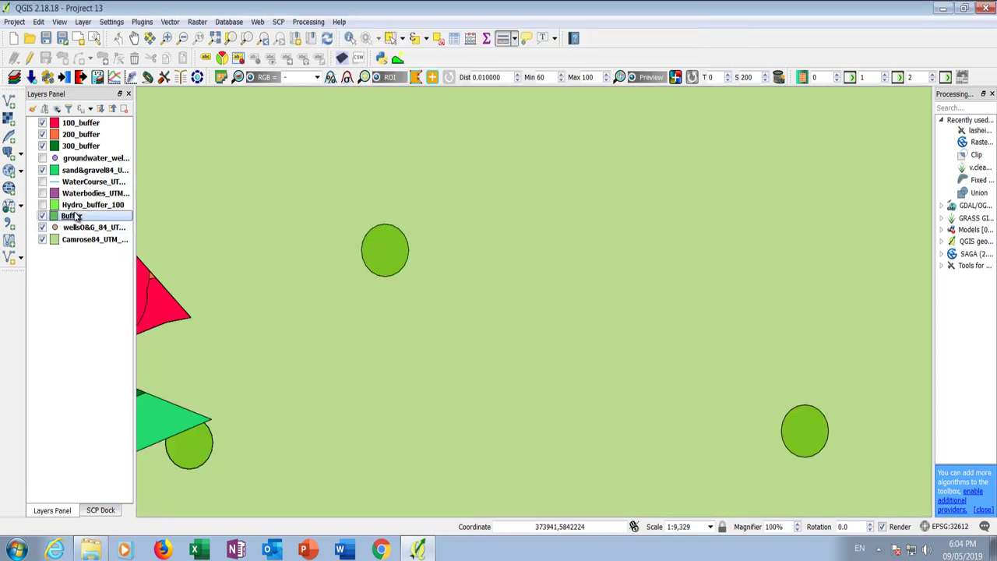
drag(71, 216, 66, 234)
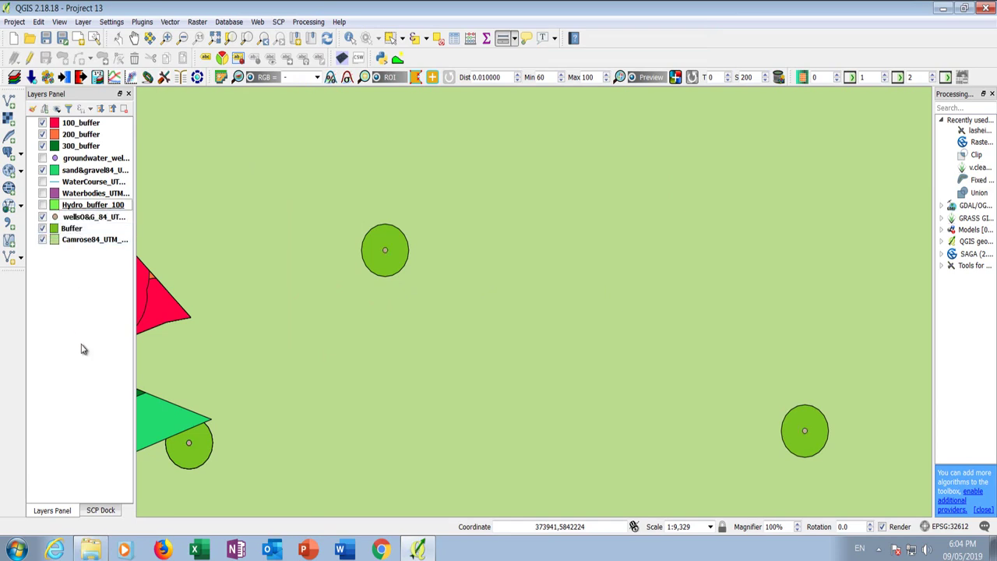
scroll(472, 258, down, 1)
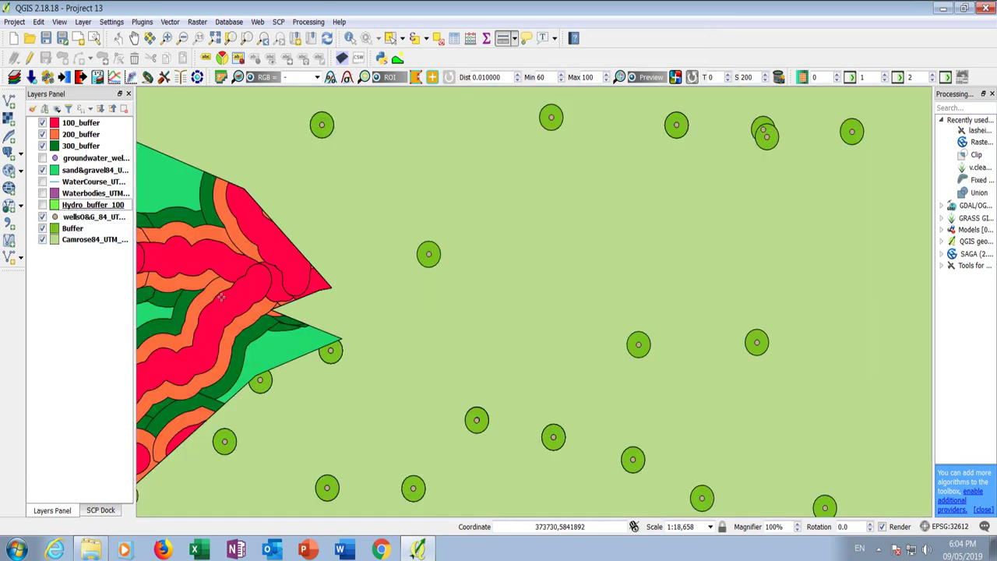
Rename the Buffer layer to 90_Buffer.
right_click(67, 229)
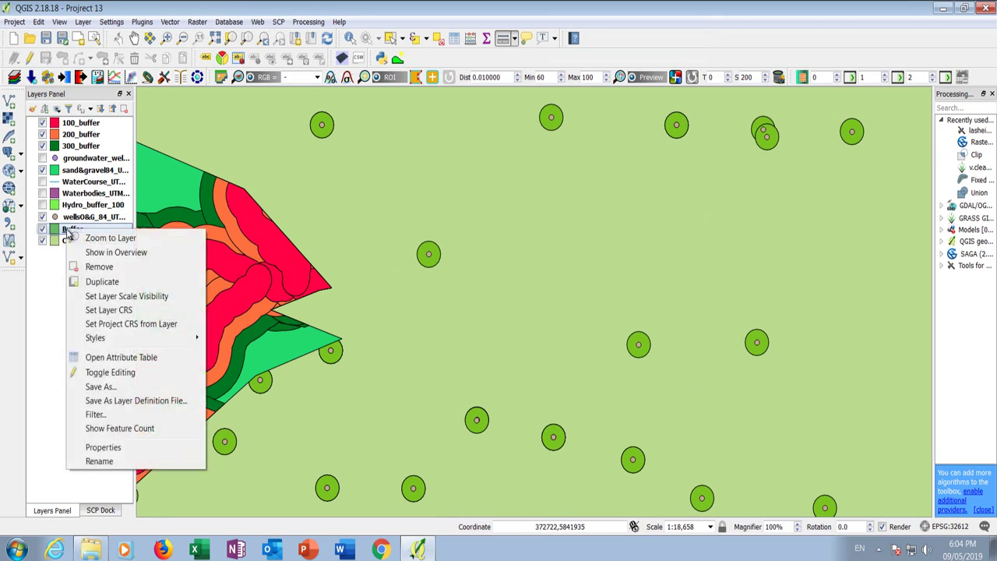
click(99, 461)
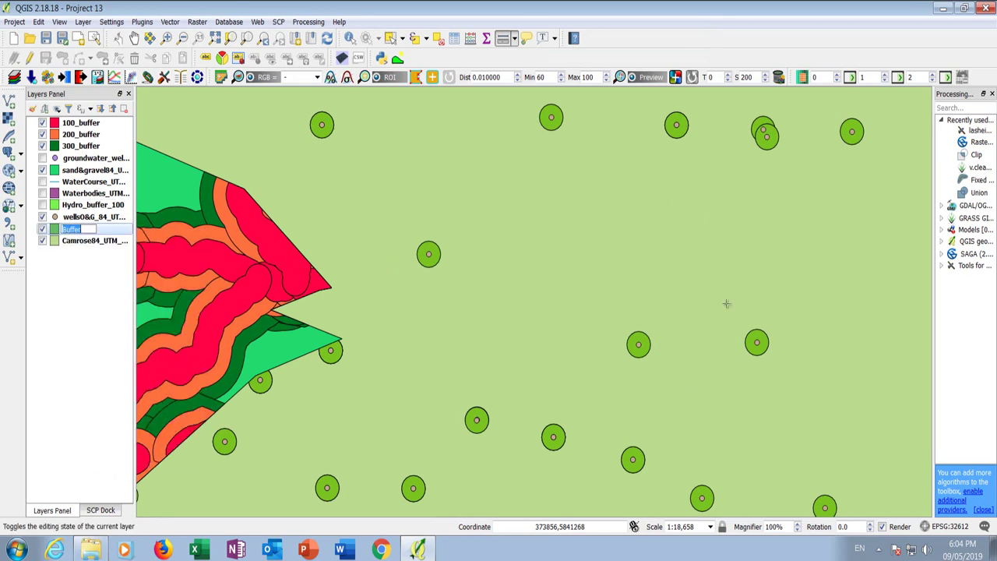
text(90_Buffer)
key(Return)
scroll(477, 331, down, 2)
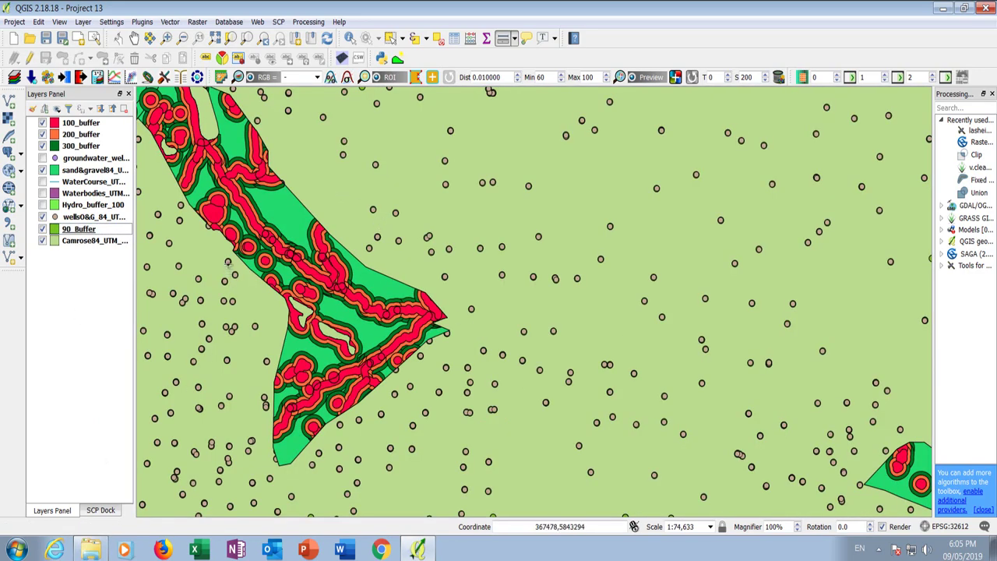
Reorder 300_buffer, 200_buffer and 100_buffer below 90_Buffer in the Layers panel.
scroll(221, 229, up, 2)
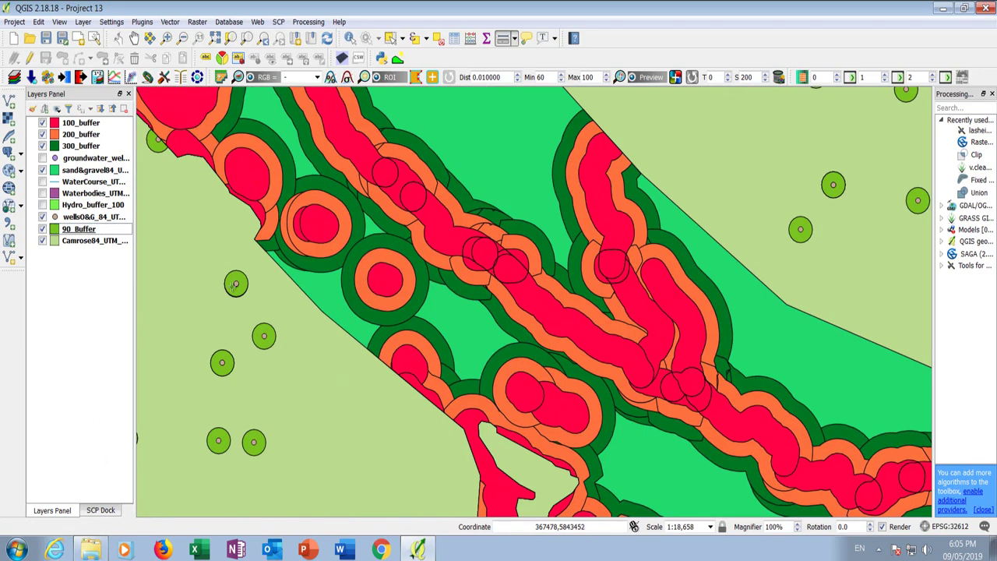
scroll(422, 213, down, 1)
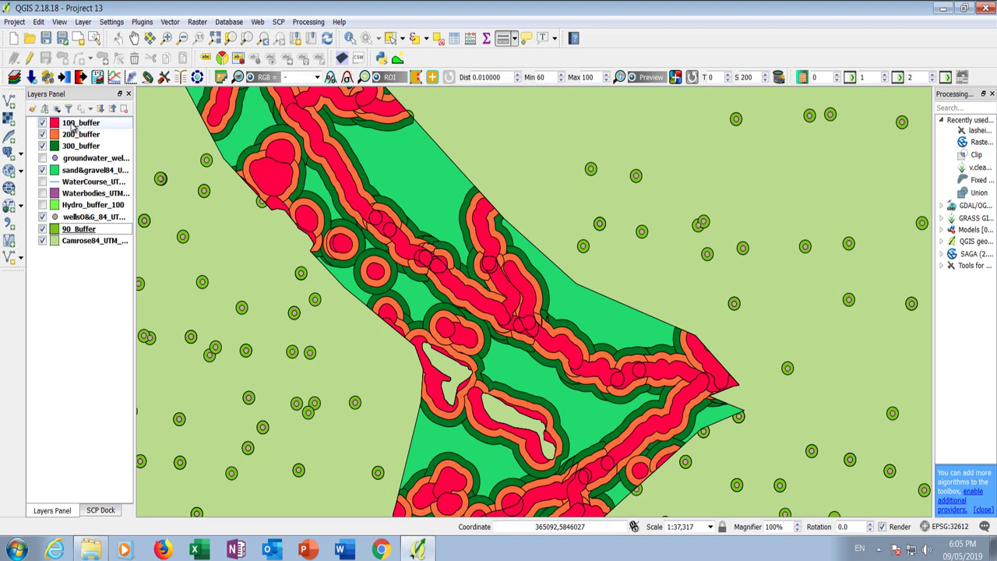
drag(72, 145, 70, 234)
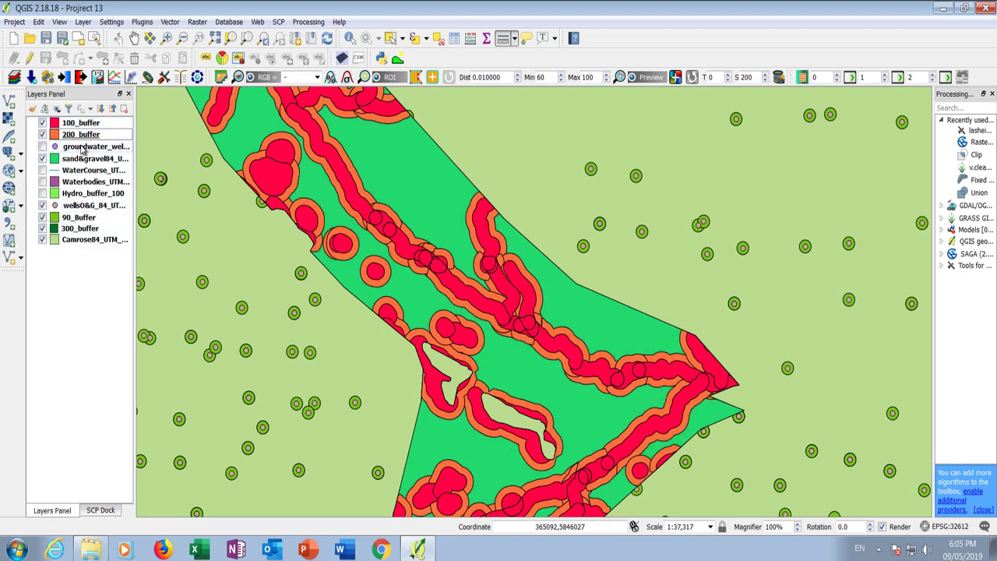
drag(67, 139, 71, 225)
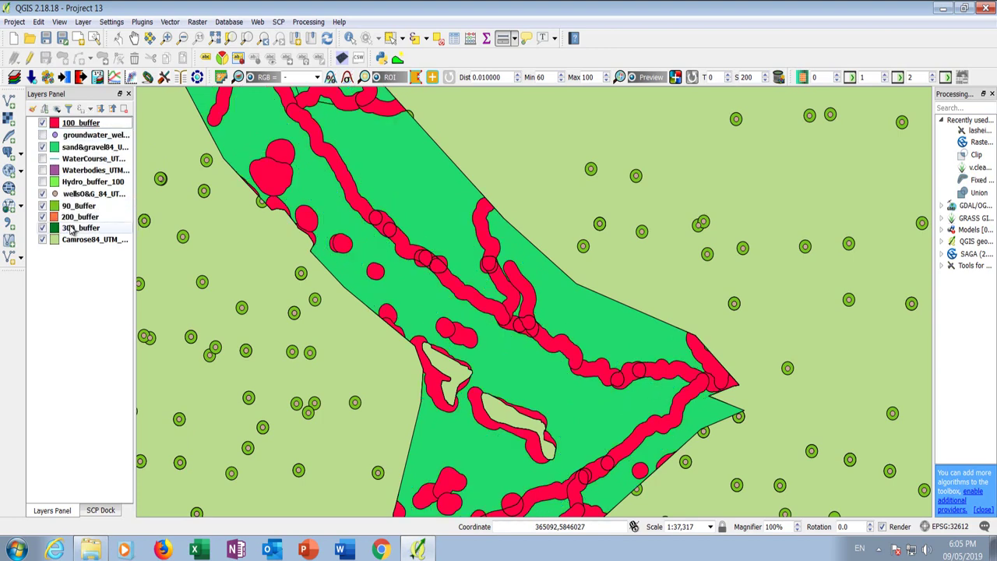
drag(78, 123, 67, 206)
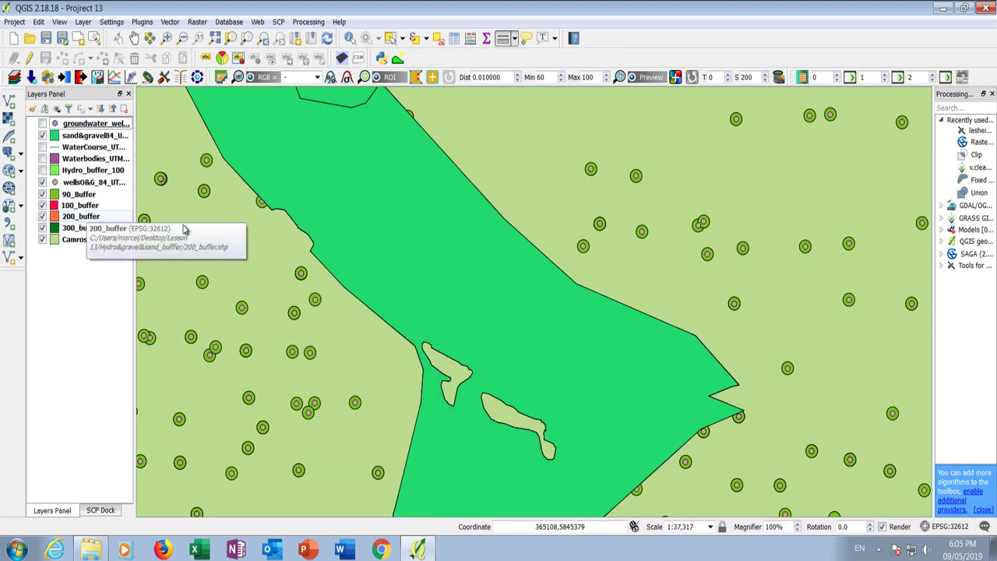
Hide the sand and gravel layer and zoom around to inspect the buffers.
click(42, 135)
scroll(404, 286, down, 1)
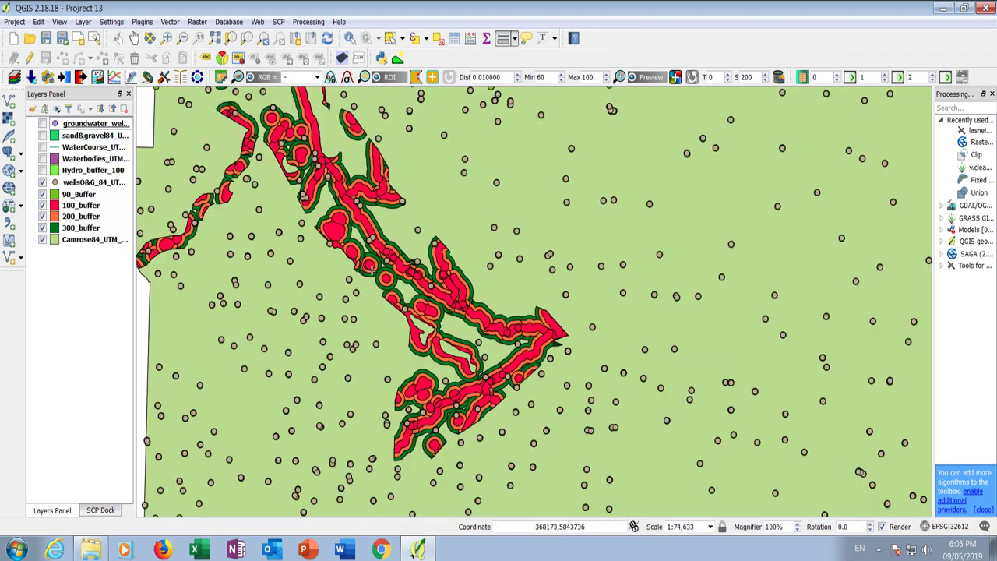
scroll(373, 211, up, 1)
scroll(328, 199, up, 1)
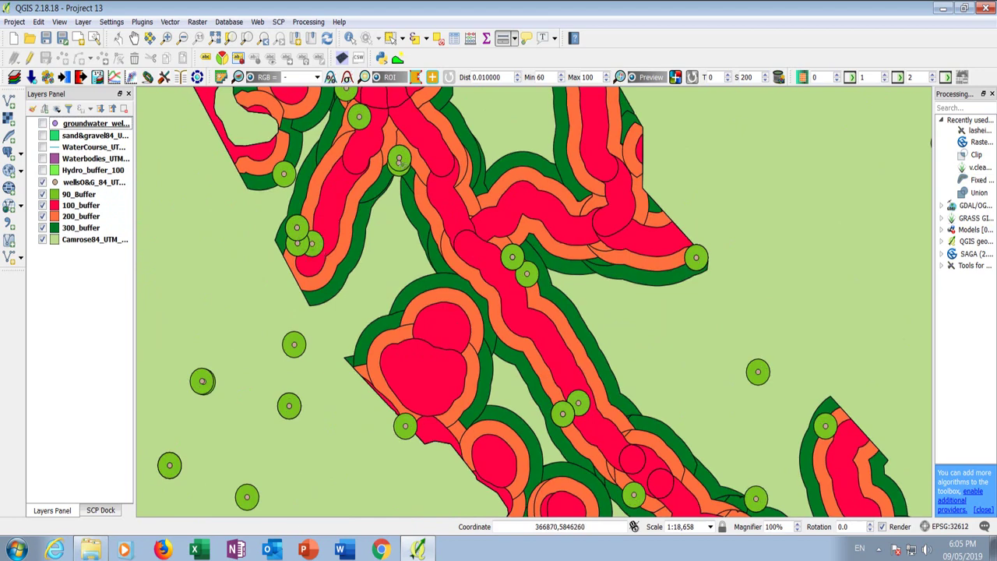
scroll(392, 222, down, 1)
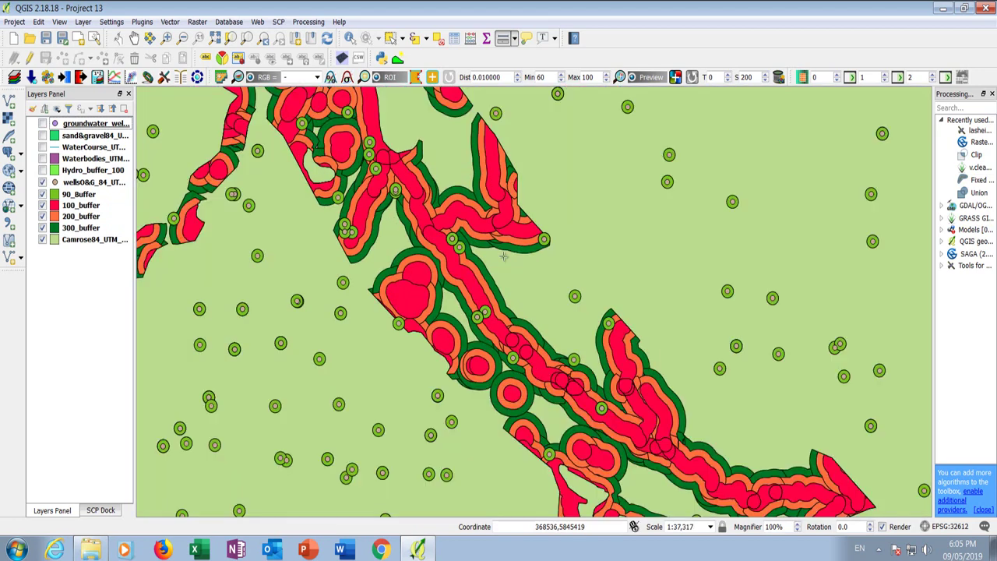
scroll(452, 235, up, 1)
scroll(450, 254, up, 1)
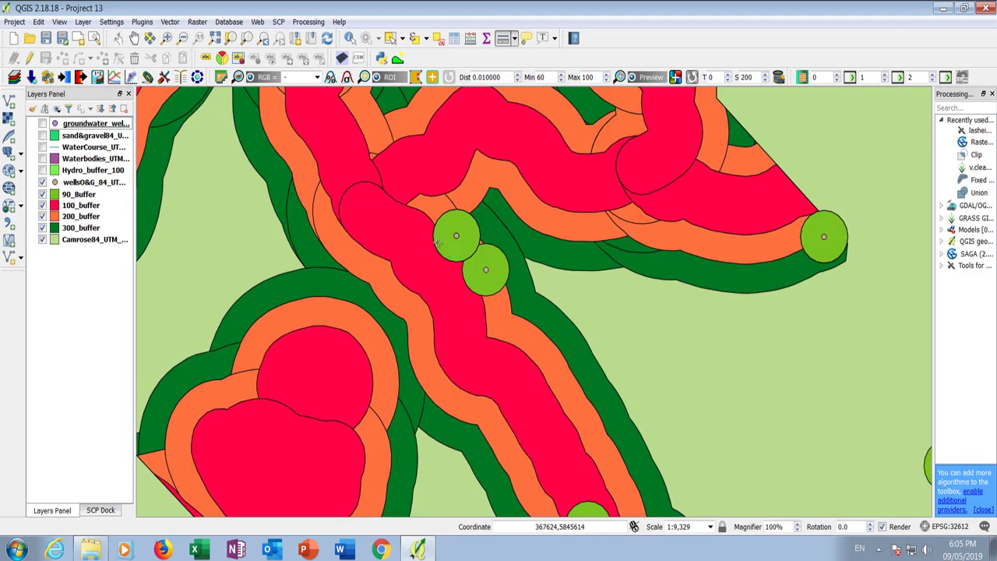
scroll(472, 243, down, 4)
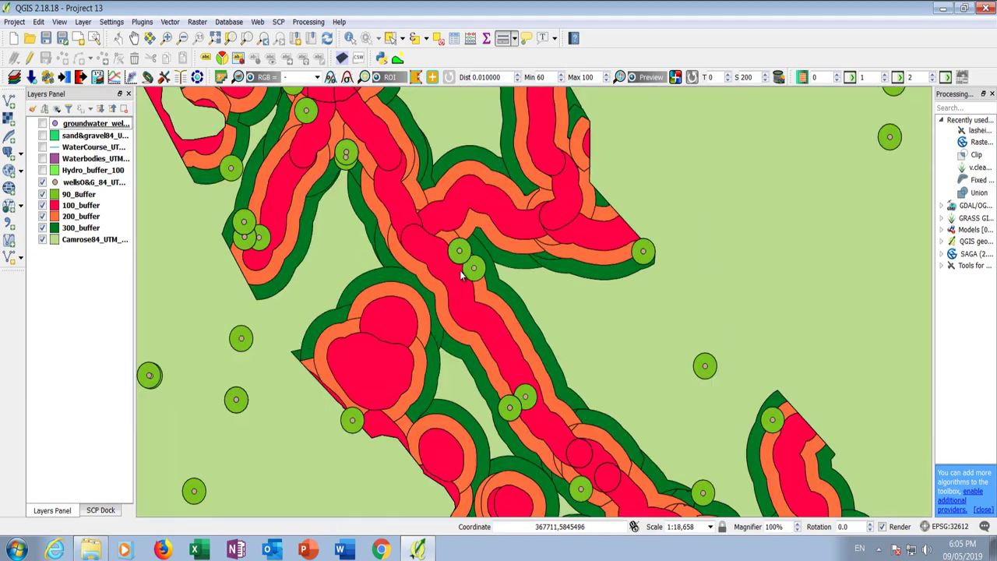
scroll(461, 270, up, 4)
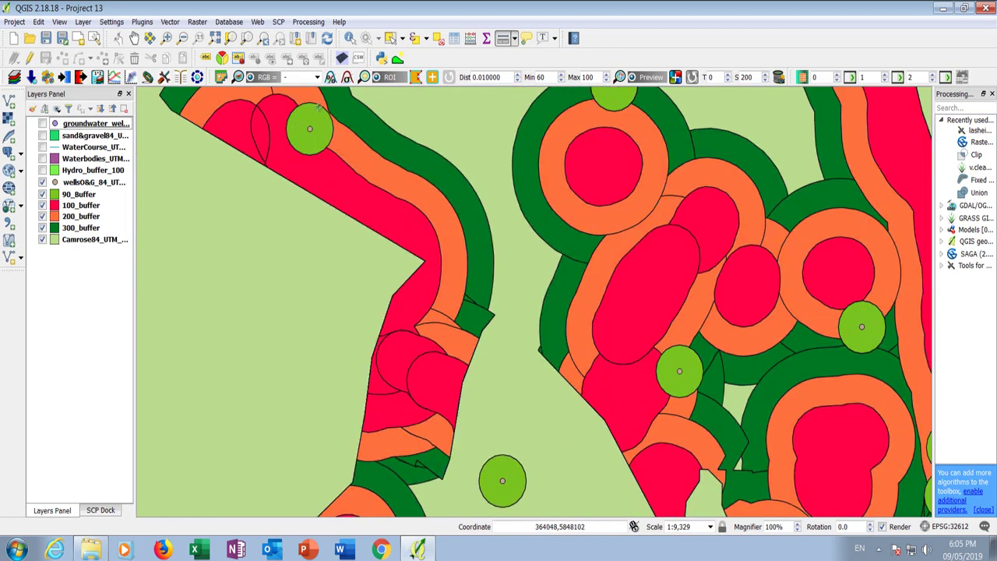
scroll(327, 192, down, 3)
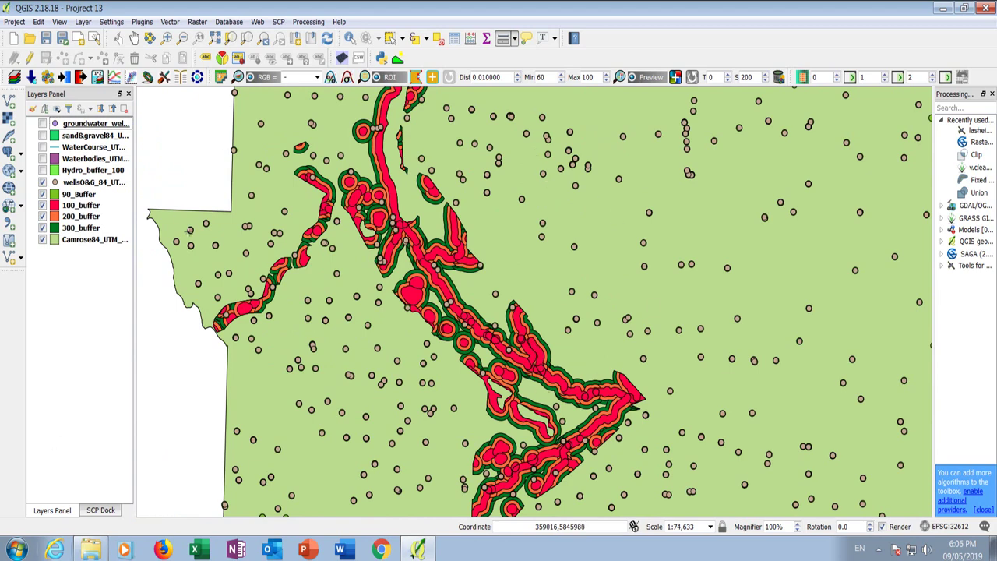
Open the Clip tool with 100_buffer as input and 90_Buffer as clip layer.
click(170, 22)
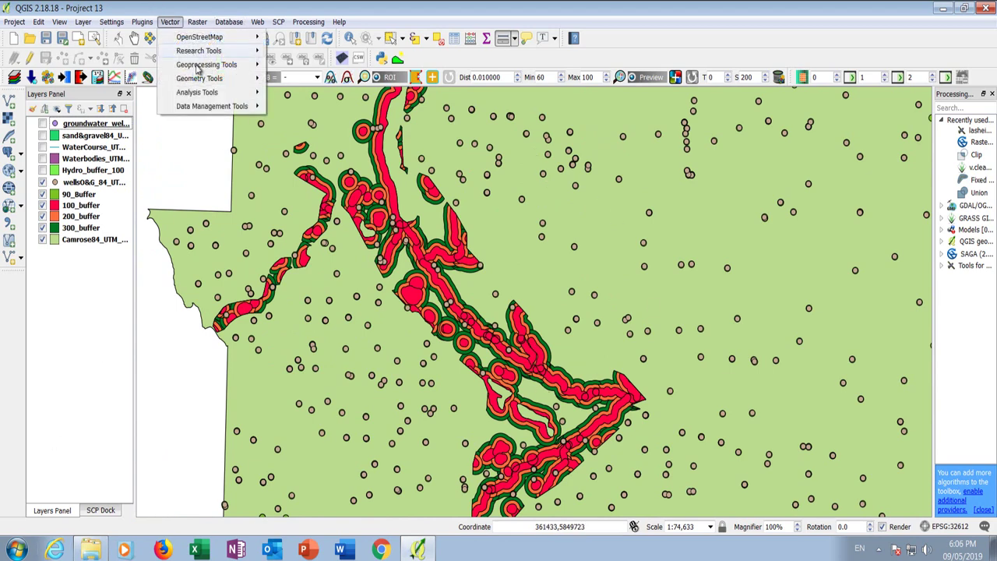
mouse_move(200, 71)
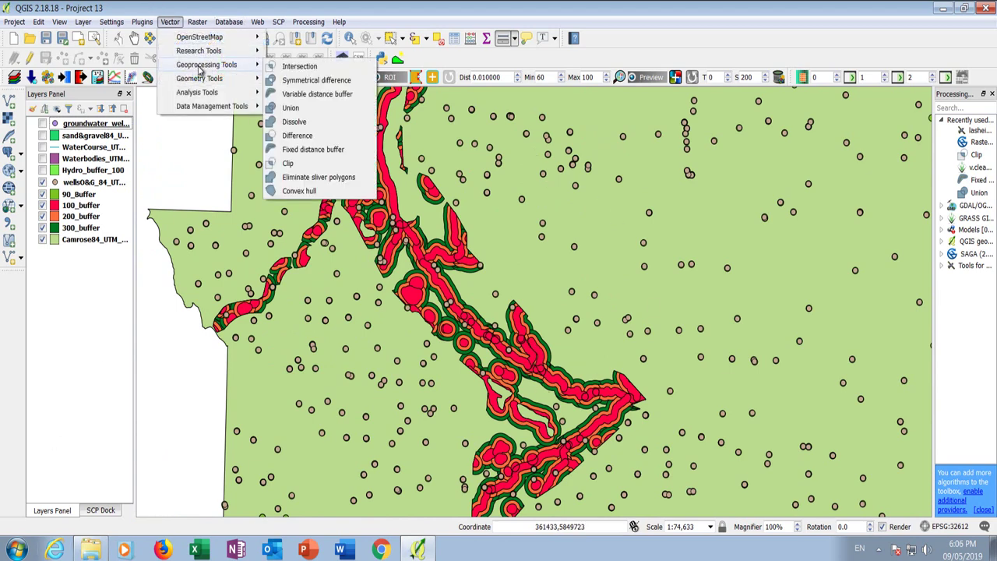
click(289, 163)
click(341, 95)
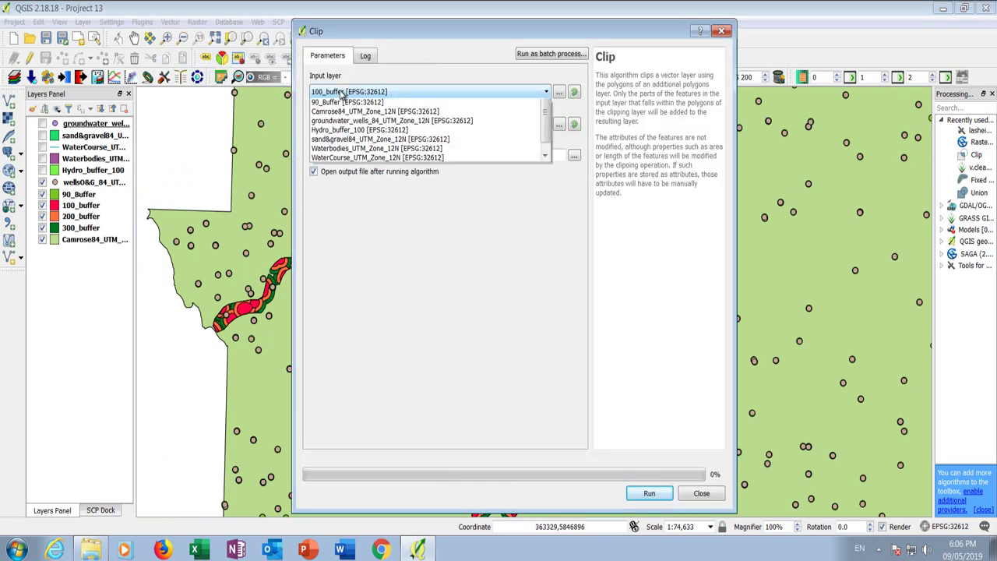
click(339, 94)
click(336, 126)
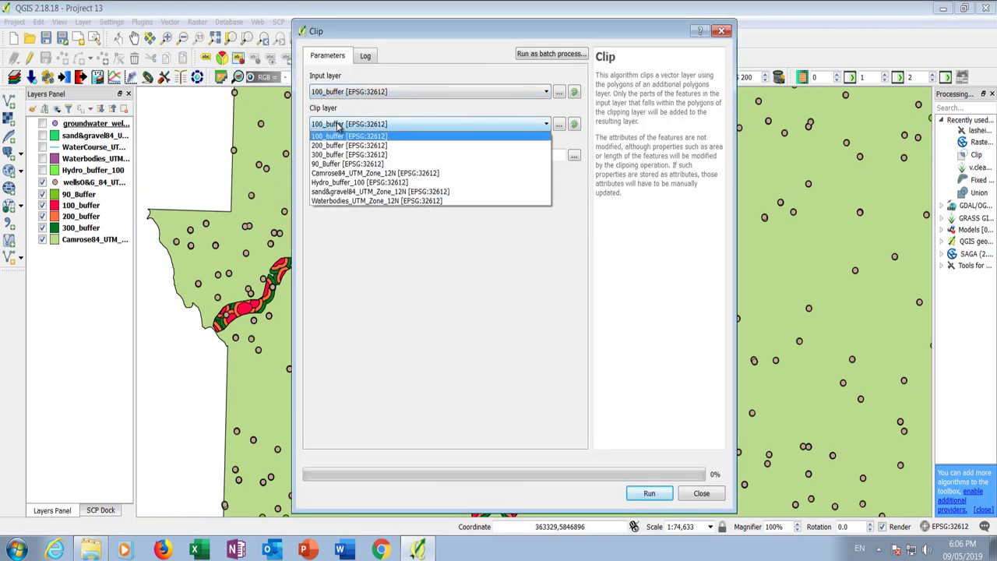
click(335, 165)
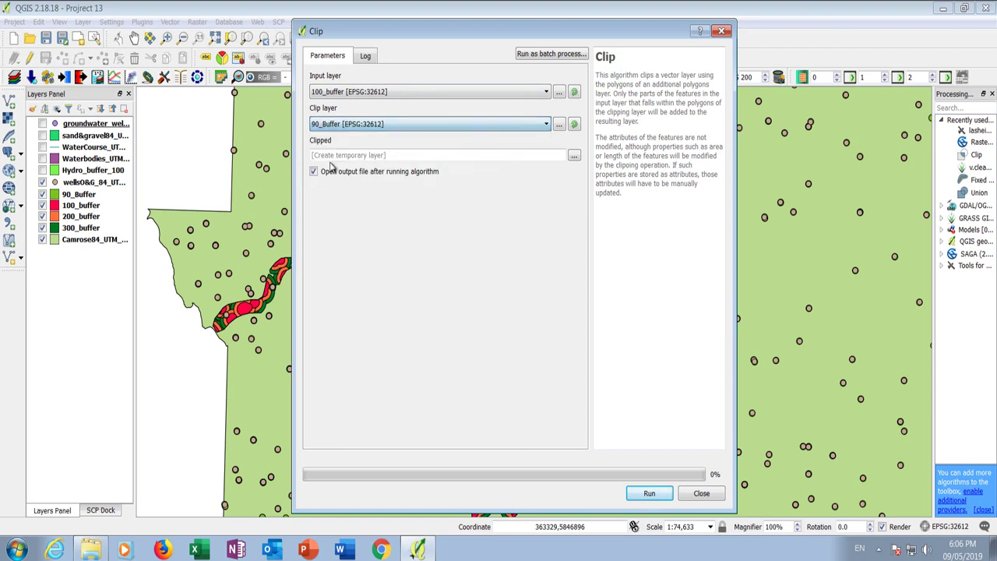
Create a new Areas_Risk folder in Lesson 13 for the clip output.
click(574, 156)
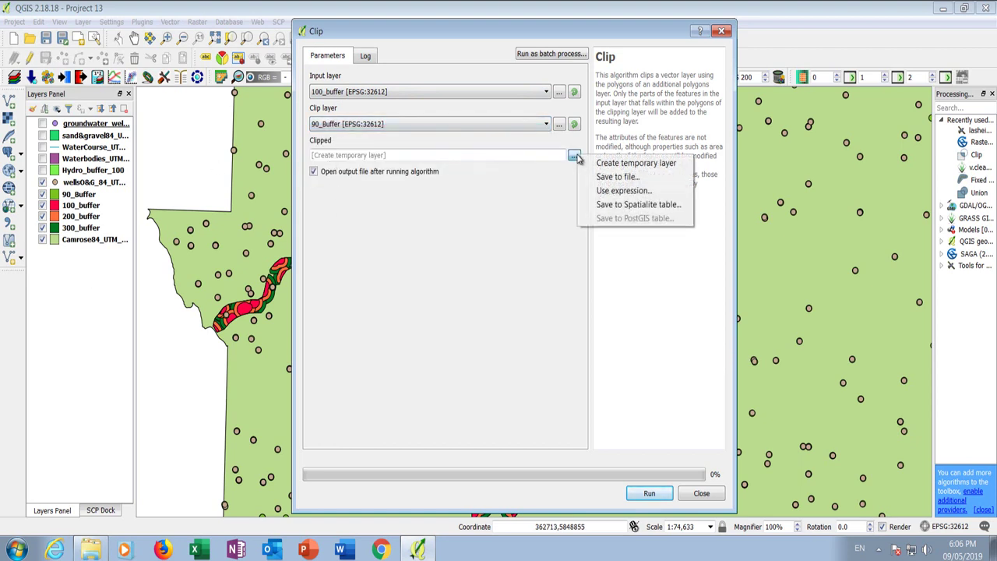
click(614, 177)
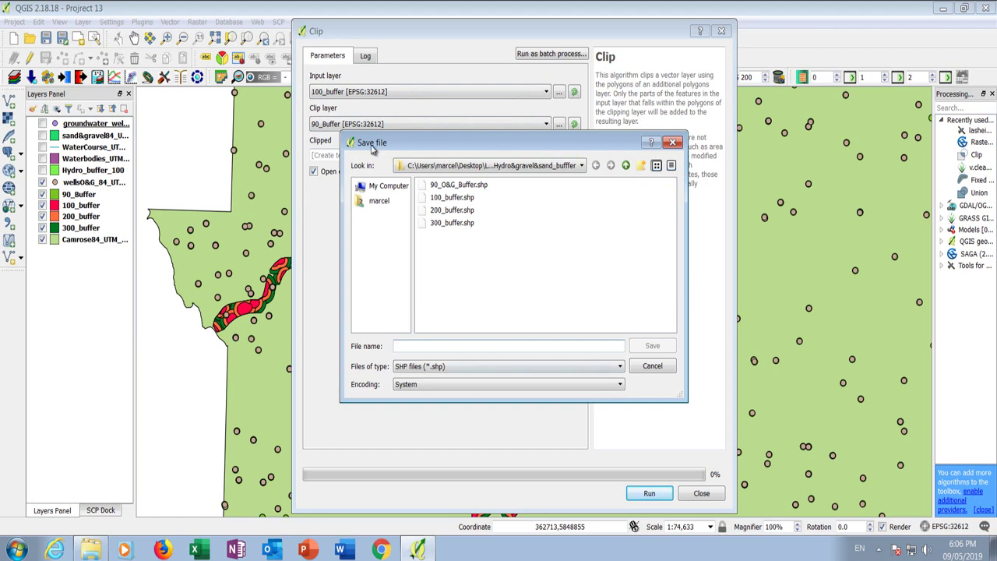
click(625, 166)
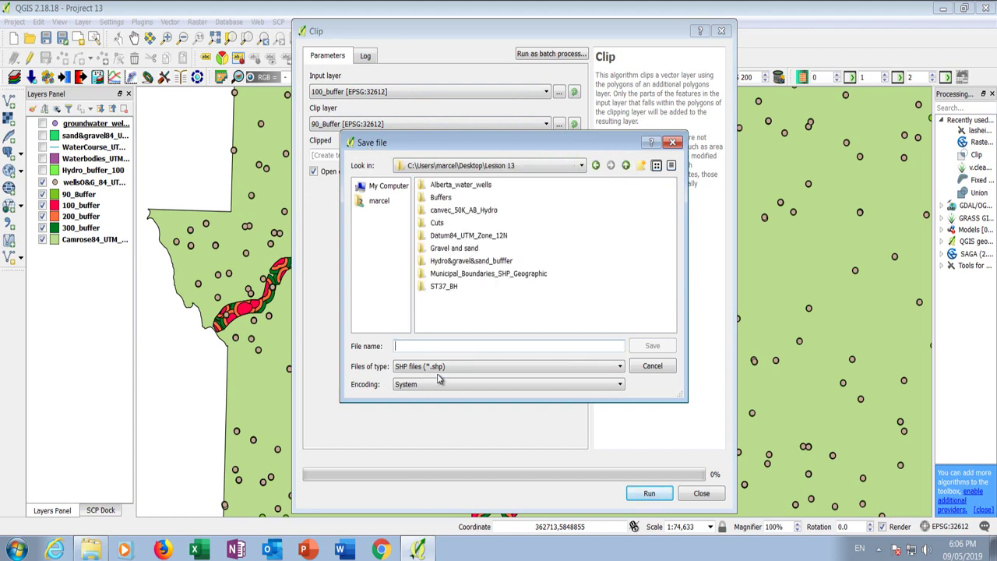
right_click(450, 313)
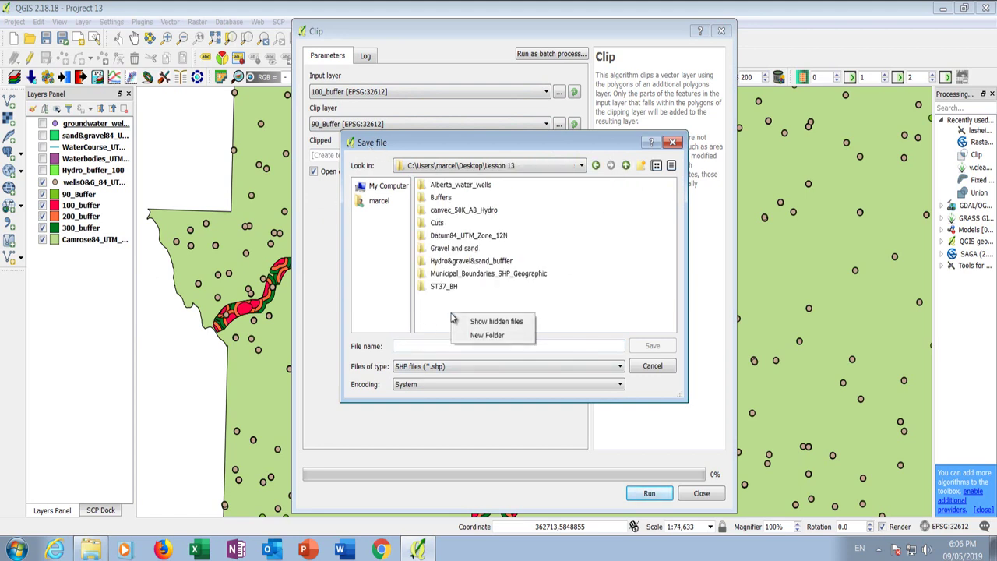
click(481, 337)
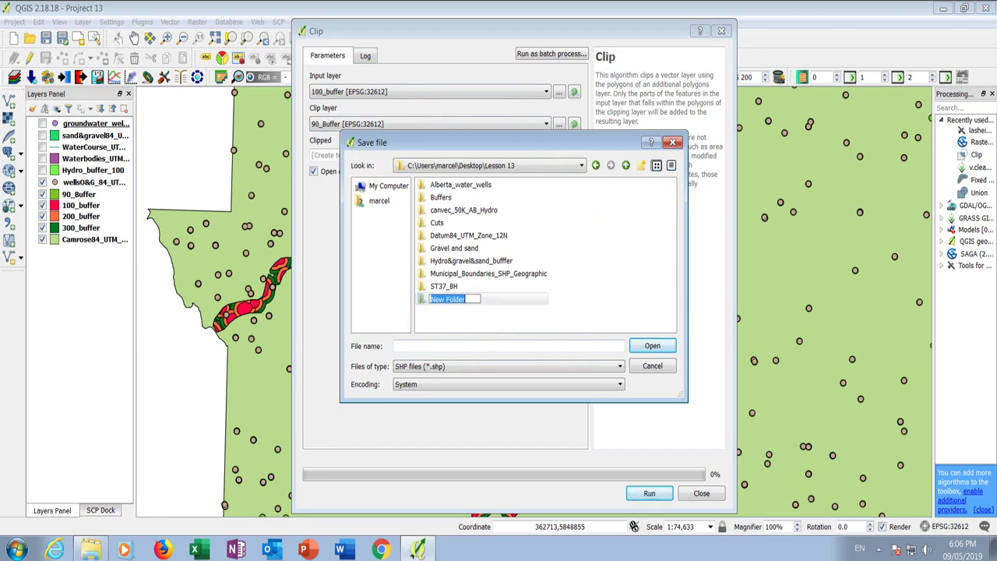
text(Areas_Risk)
click(454, 330)
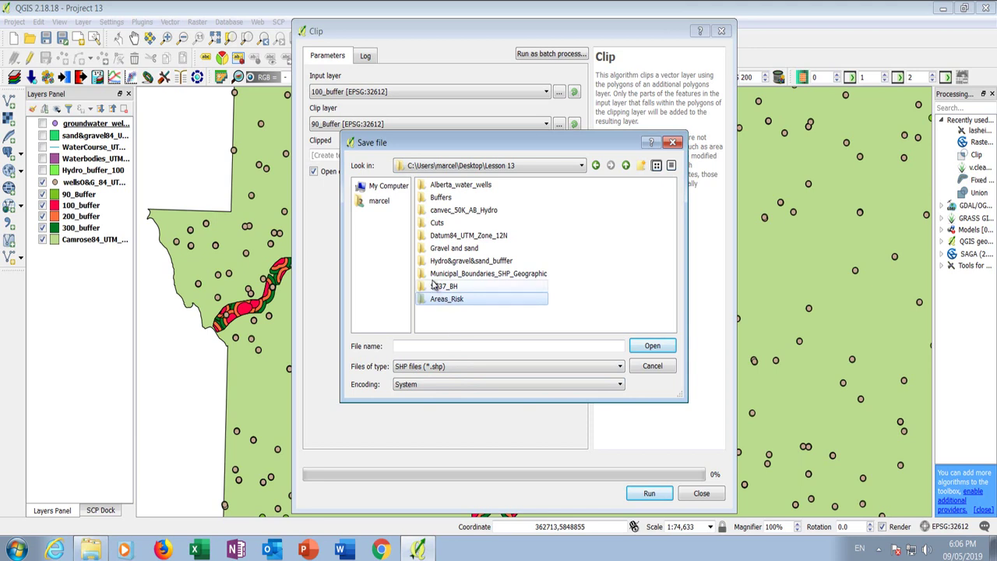
double_click(446, 303)
Name the clip output file Very_high_Risk.
click(416, 344)
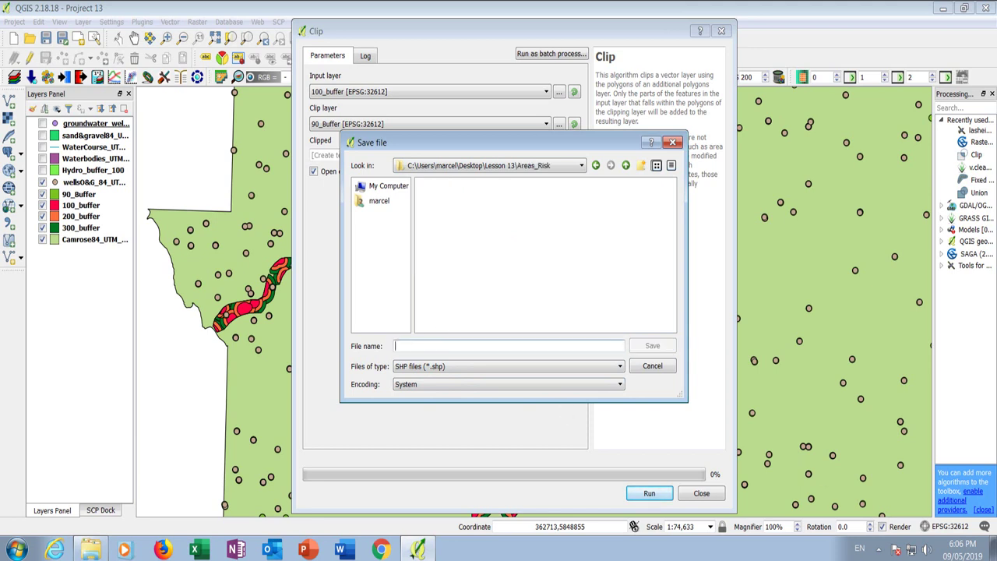
text(Very_)
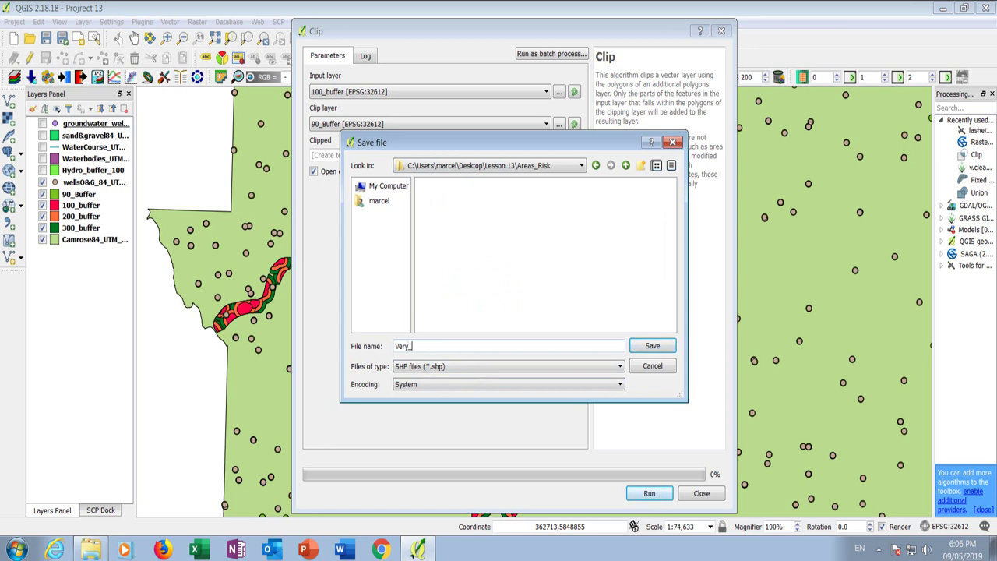
text(high_Risk)
key(Return)
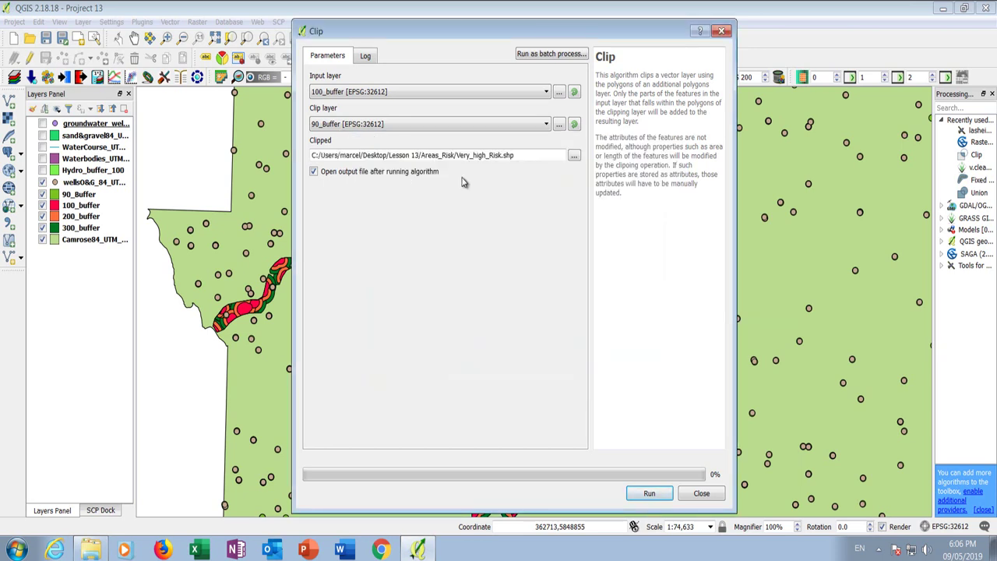
Run the clip, show the Clipped layer, and hide the wells and all four buffer layers.
click(646, 494)
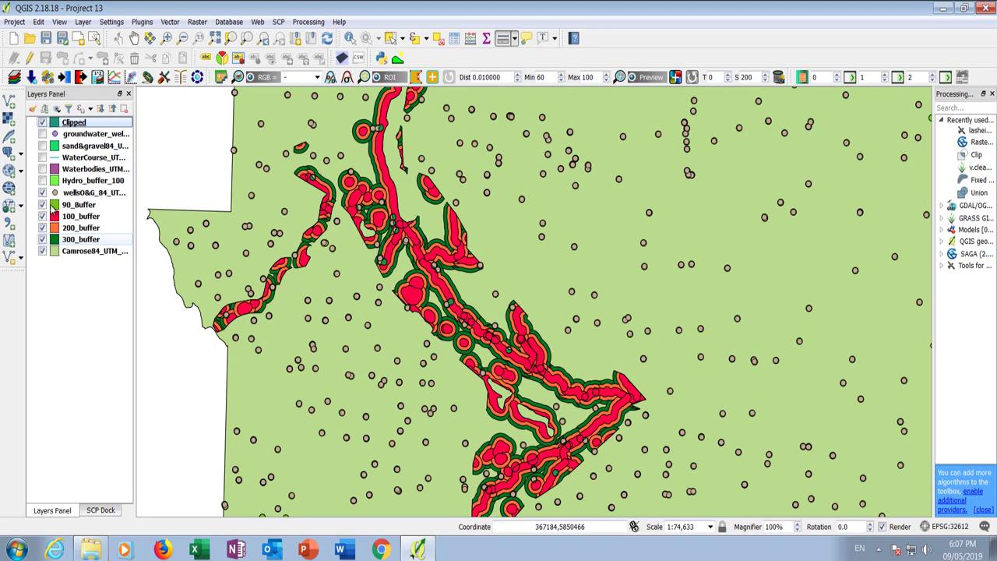
click(43, 122)
click(42, 193)
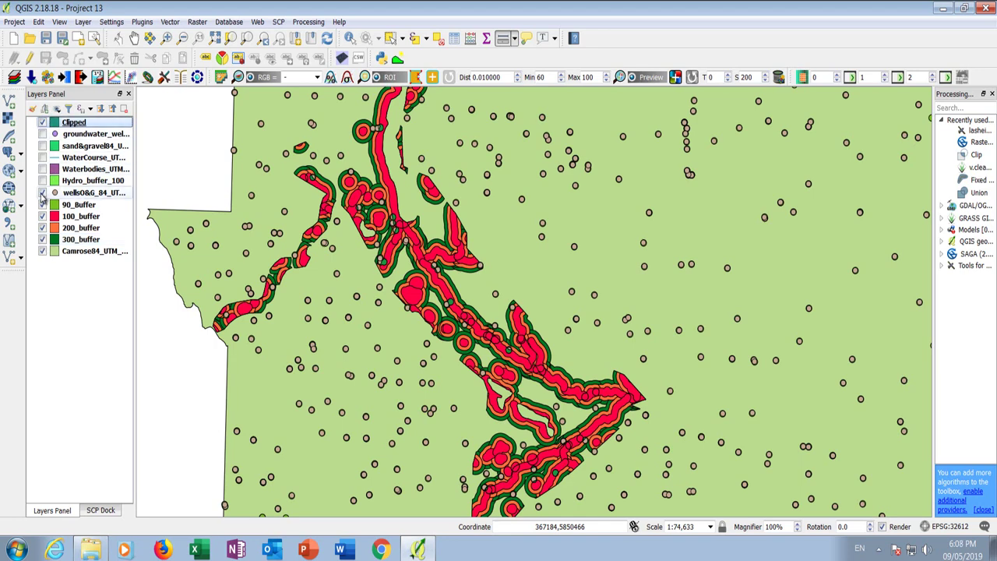
click(42, 204)
click(42, 216)
click(42, 227)
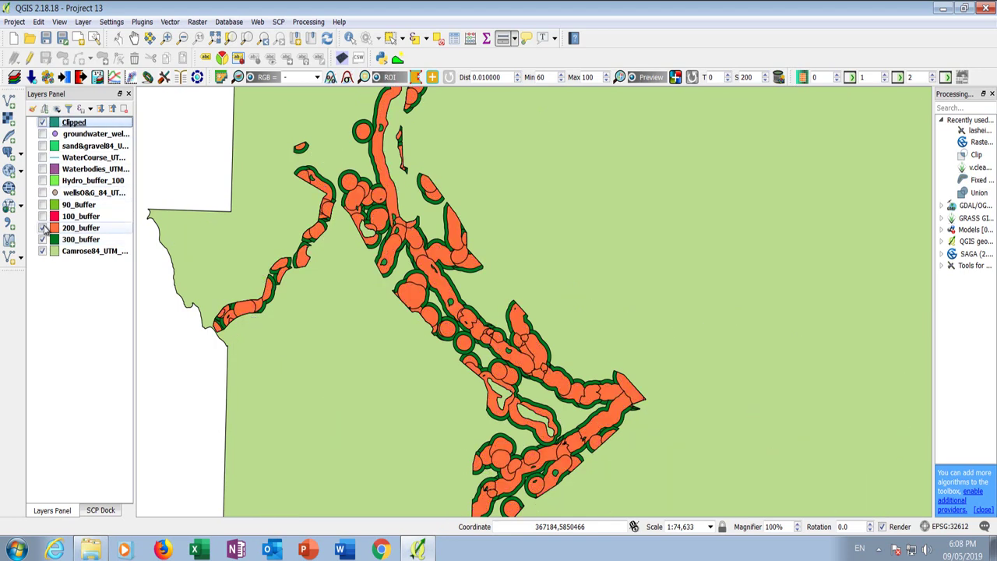
click(42, 239)
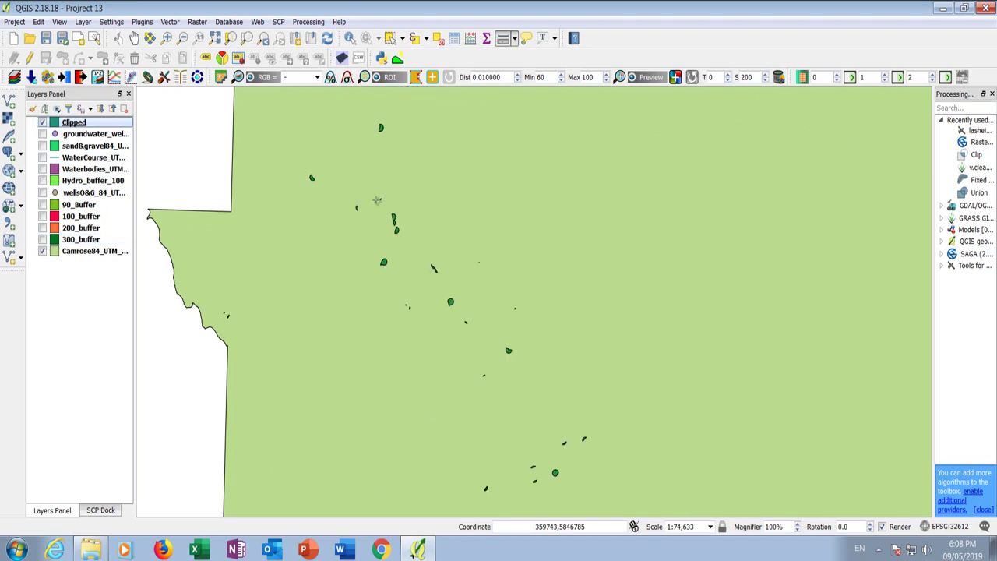
Zoom out to about 1:149,266 to see clipped patches across the study area.
scroll(392, 324, down, 3)
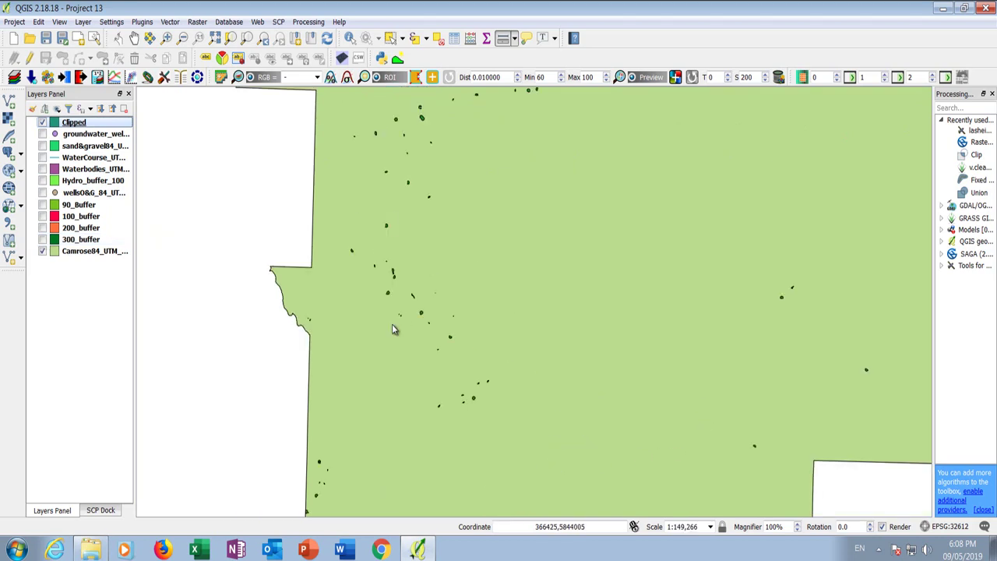
scroll(412, 320, up, 3)
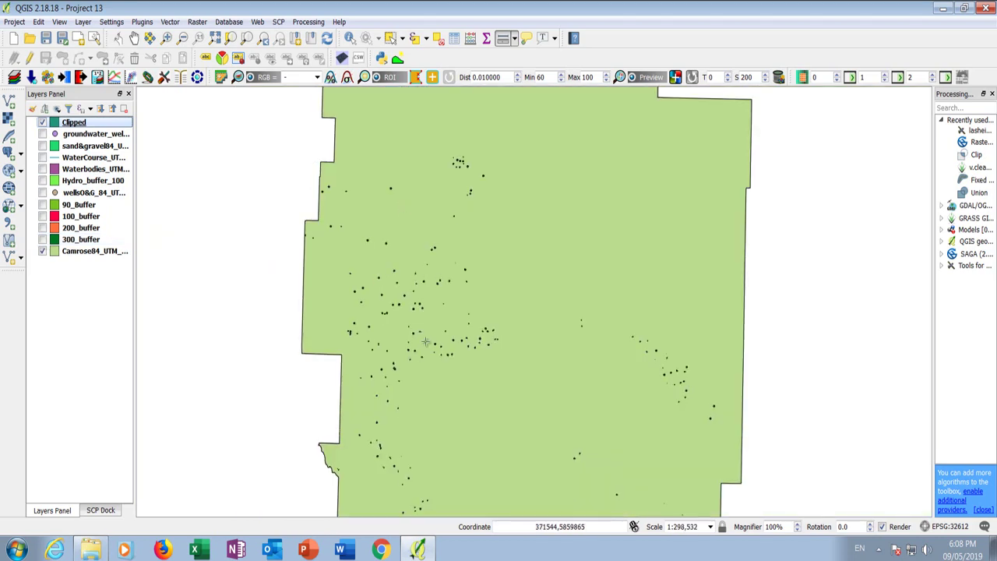
scroll(412, 320, up, 2)
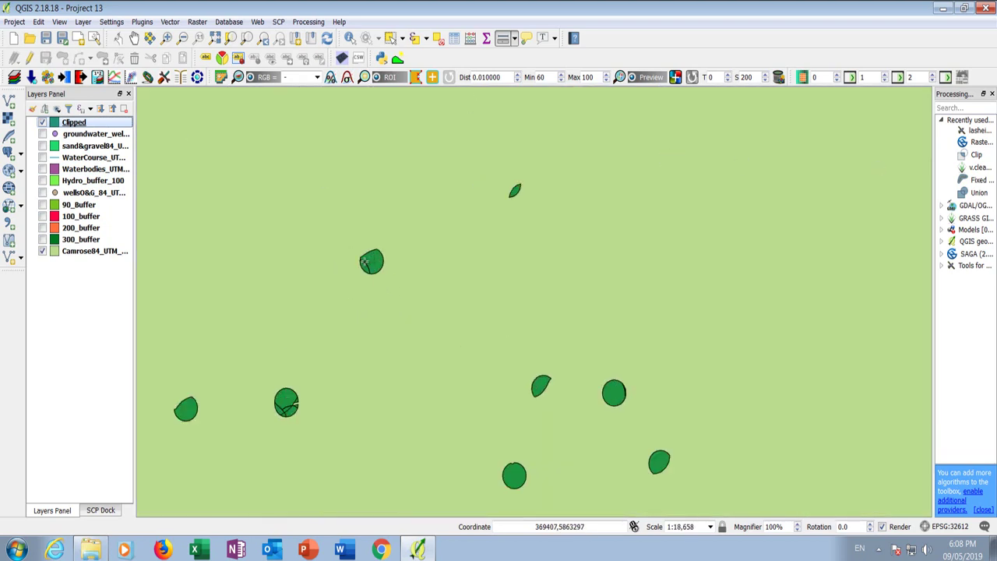
scroll(369, 255, down, 1)
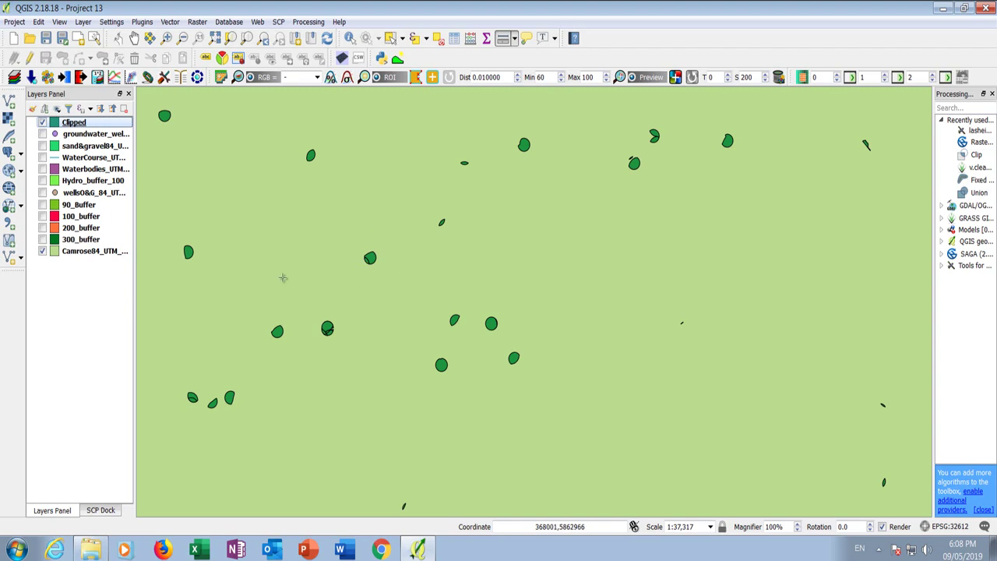
scroll(318, 308, down, 2)
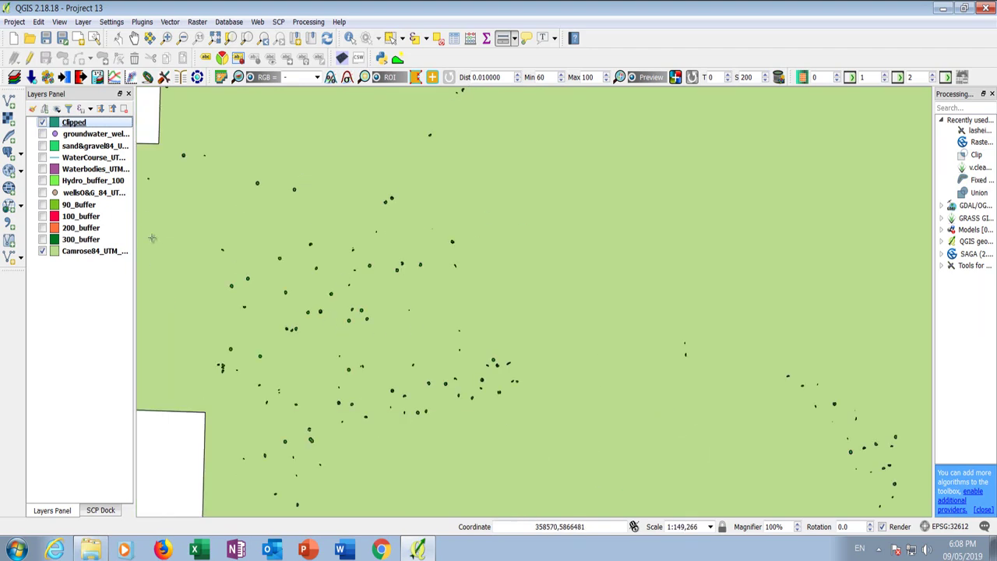
Show the sand&gravel84 layer and zoom to inspect it.
click(43, 146)
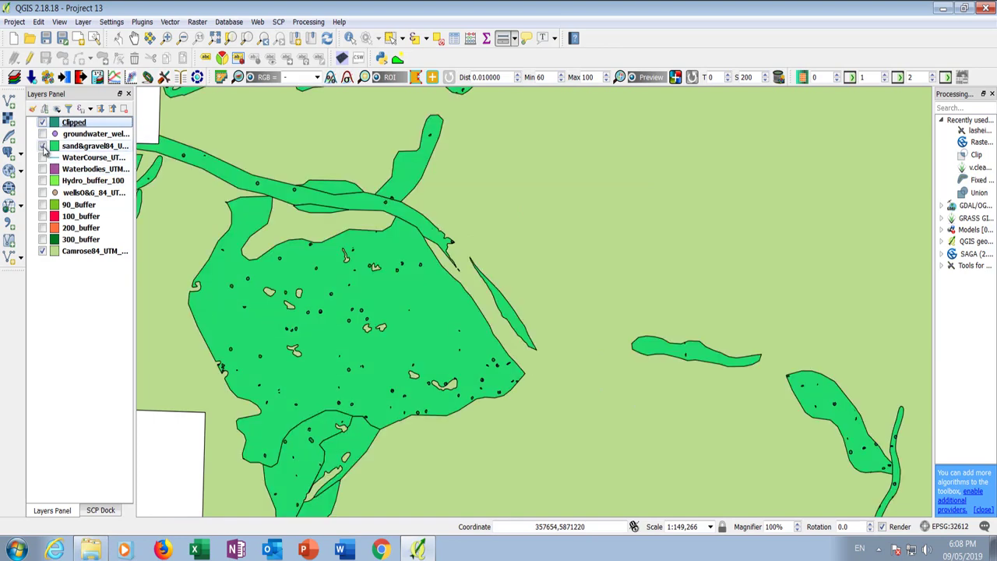
scroll(384, 259, up, 2)
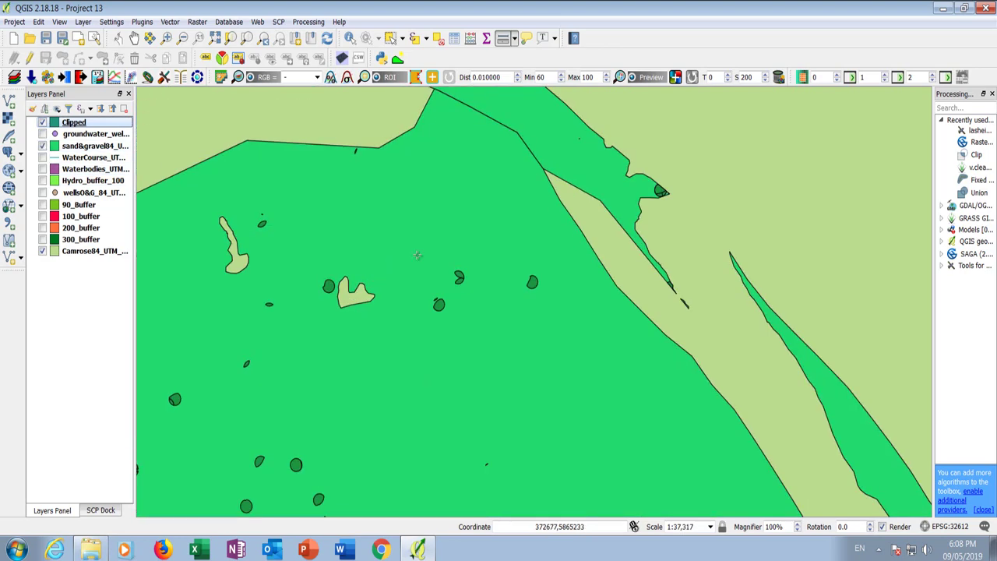
scroll(460, 234, down, 2)
scroll(474, 281, down, 1)
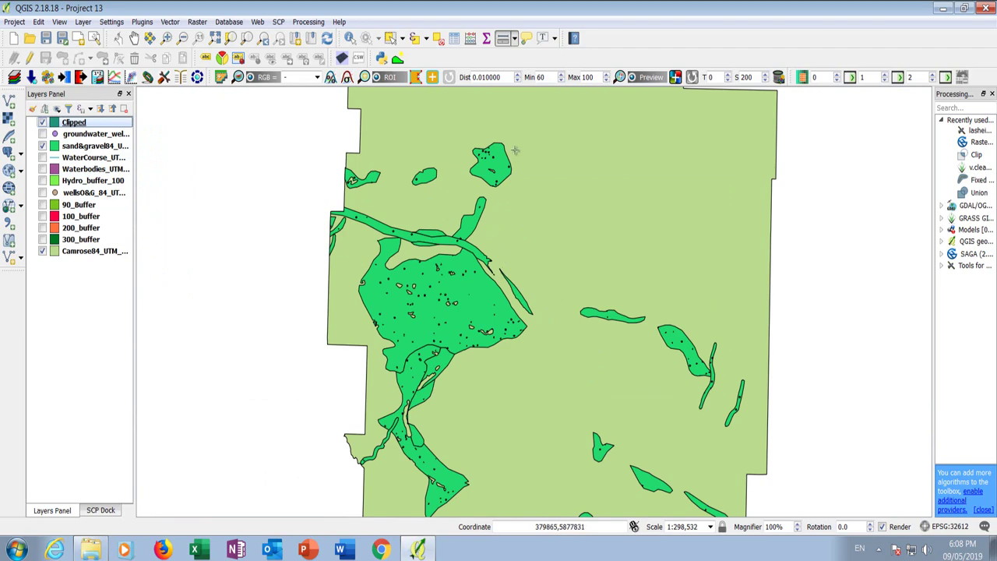
scroll(499, 146, up, 1)
scroll(419, 132, up, 2)
scroll(550, 197, up, 1)
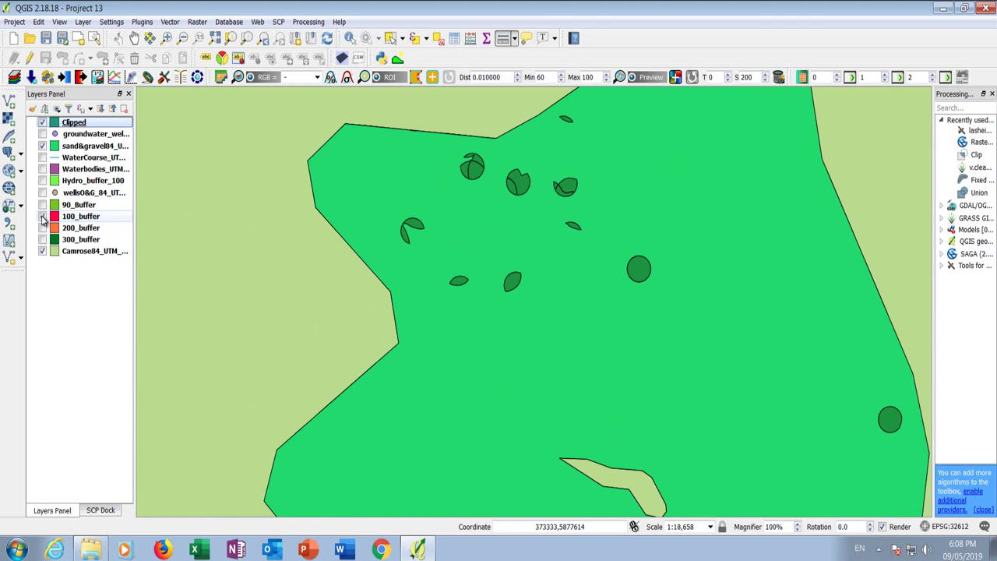
Show the red 100_buffer zones and hide sand&gravel84.
click(42, 217)
click(42, 145)
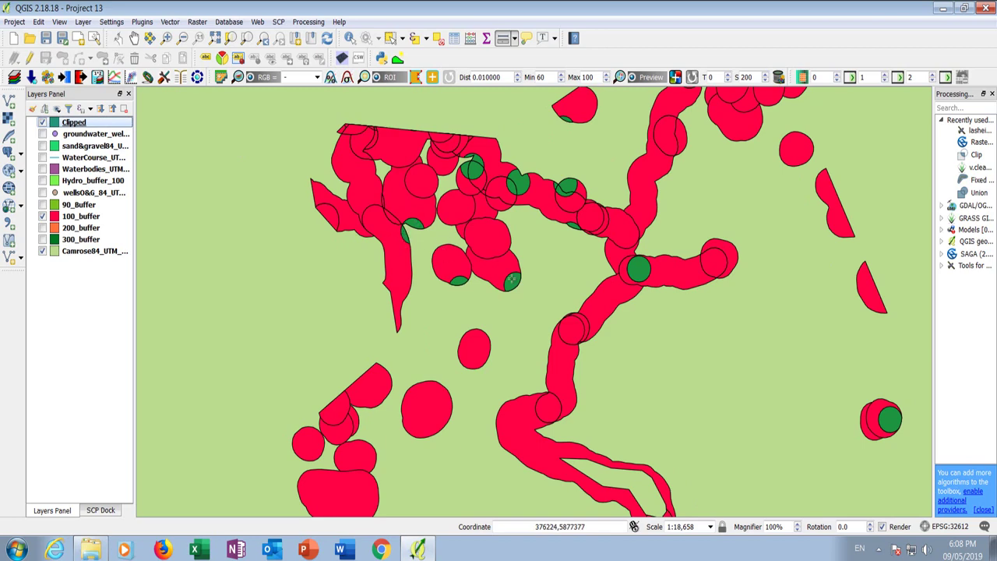
scroll(908, 434, down, 2)
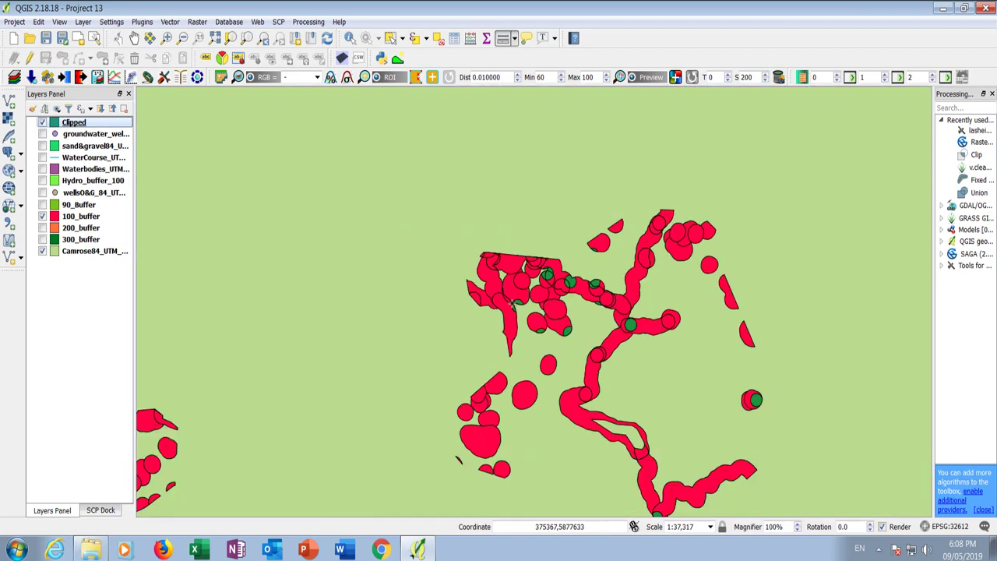
scroll(242, 421, up, 2)
scroll(319, 366, up, 2)
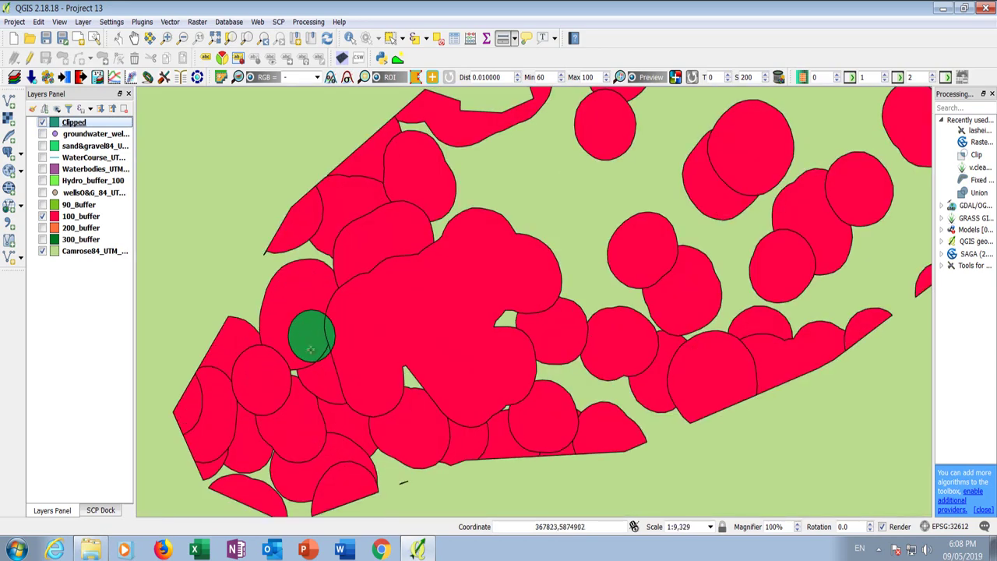
scroll(284, 284, down, 1)
scroll(304, 316, up, 1)
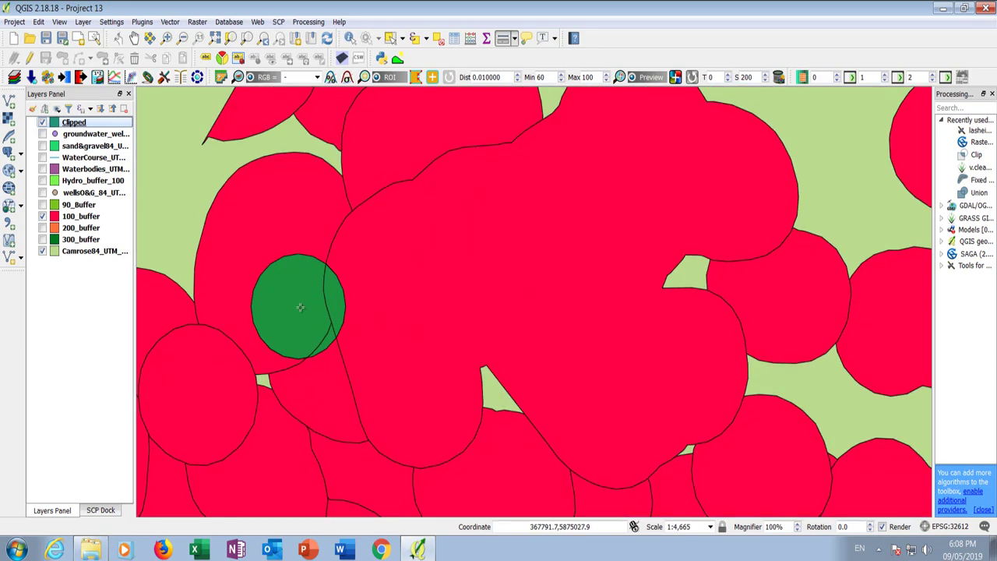
scroll(301, 308, down, 1)
scroll(261, 227, down, 2)
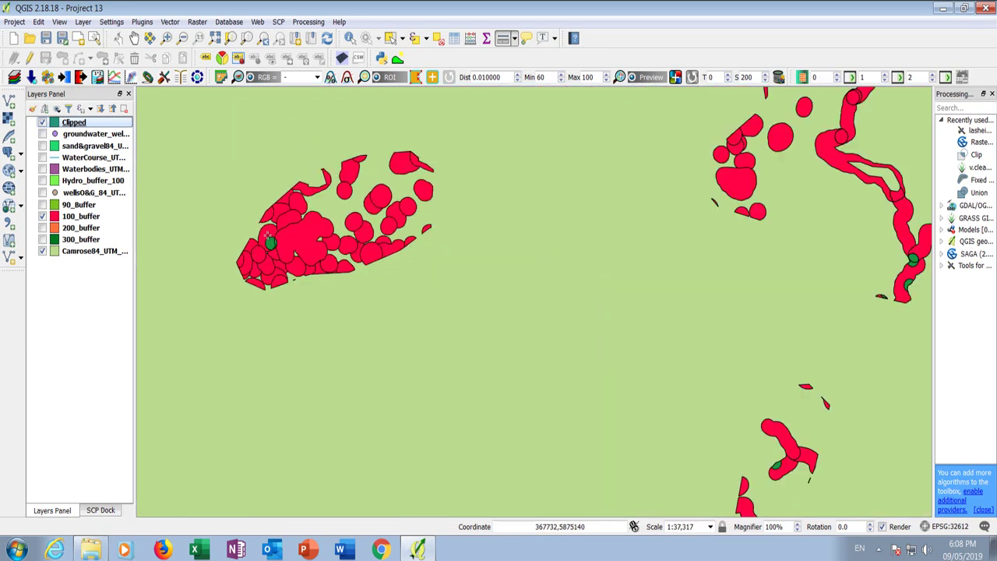
Show the orange 200_buffer zones, leaving 300_buffer hidden.
click(42, 228)
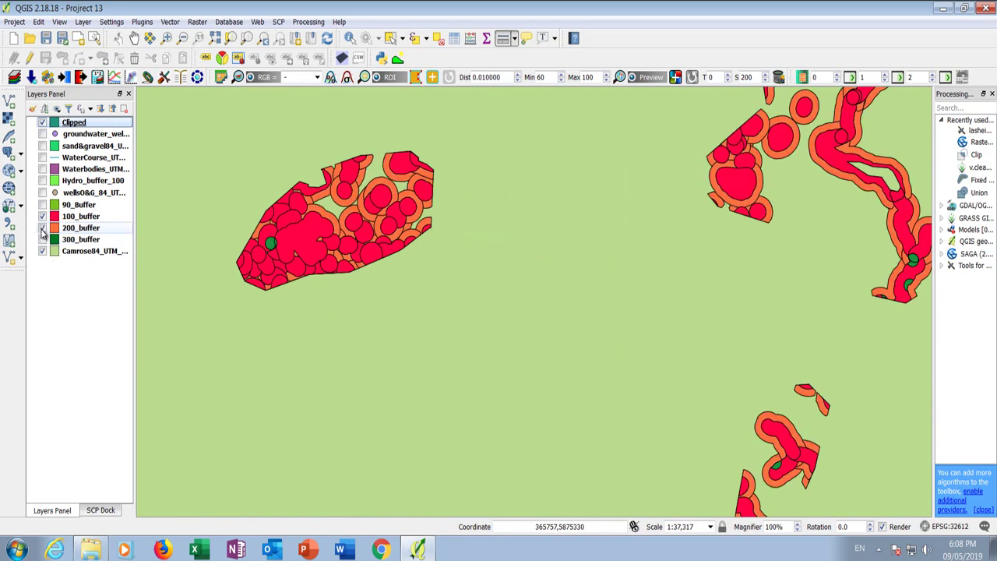
click(42, 239)
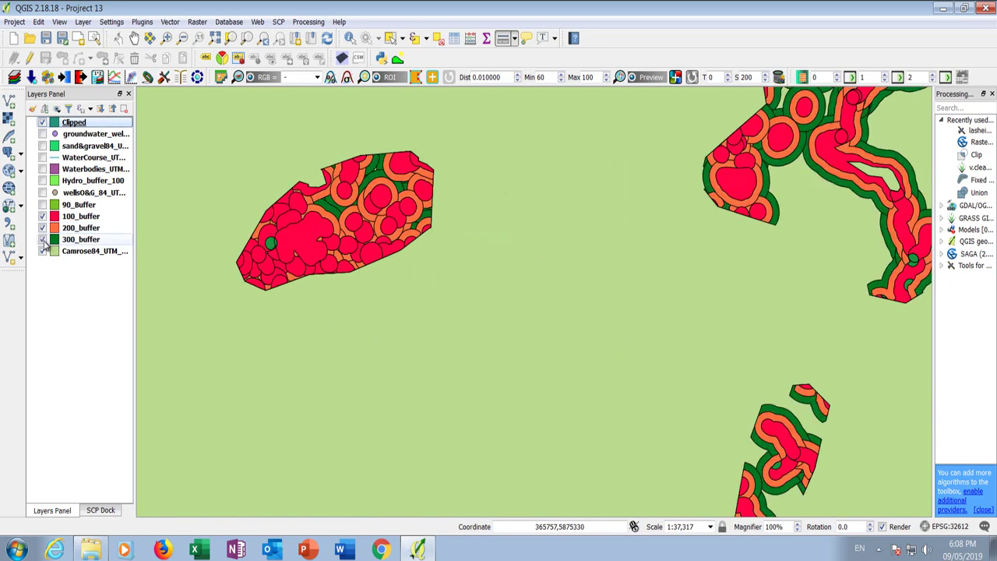
click(42, 239)
scroll(273, 242, up, 2)
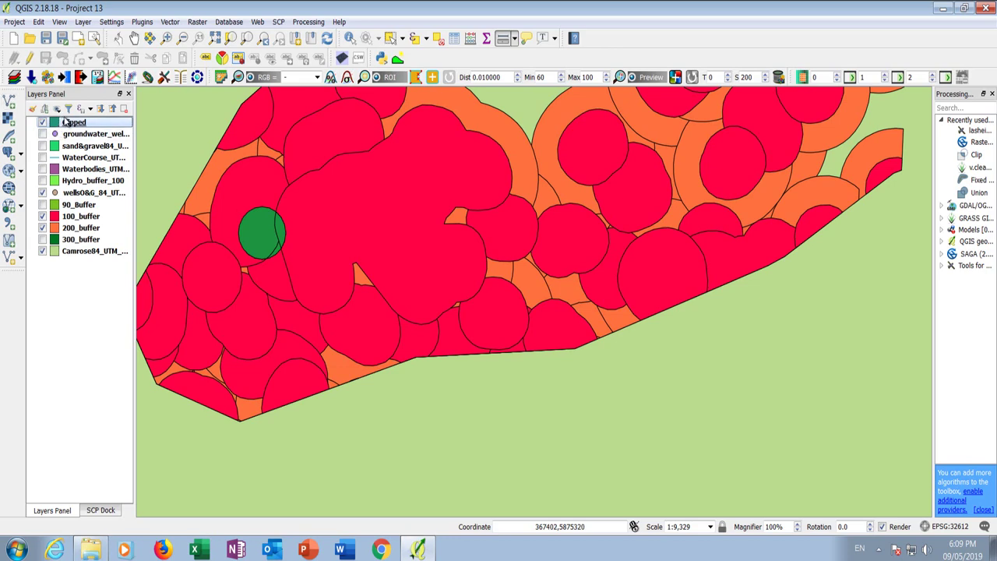
Move Clipped below wellsO&G and show the WaterCourse and Waterbodies layers.
drag(56, 123, 58, 199)
scroll(275, 235, up, 1)
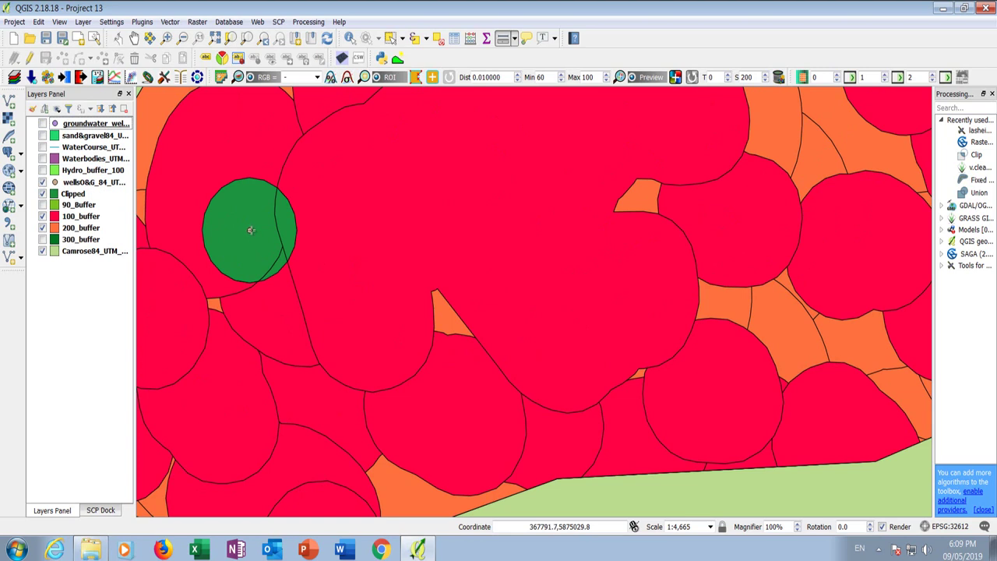
click(42, 147)
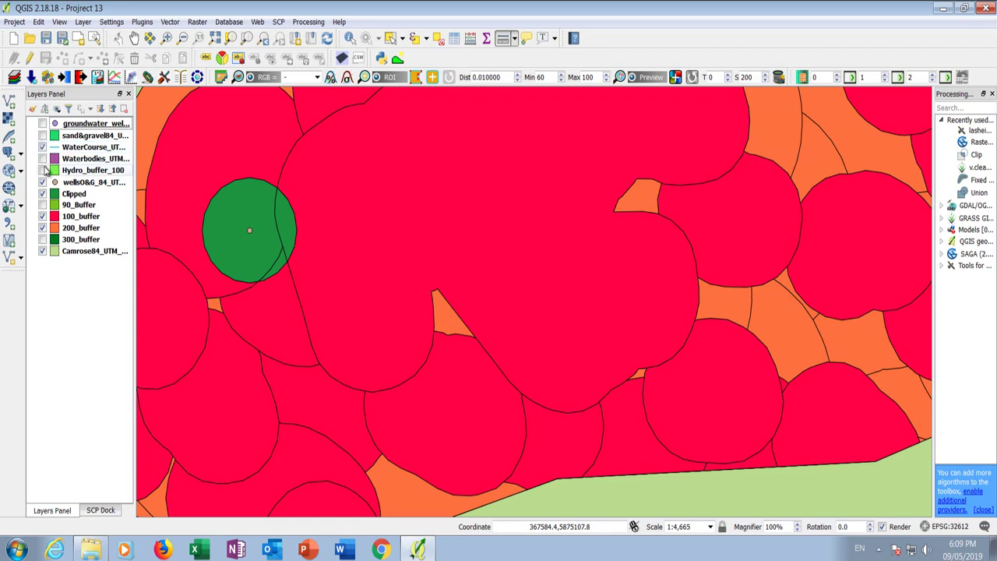
click(42, 159)
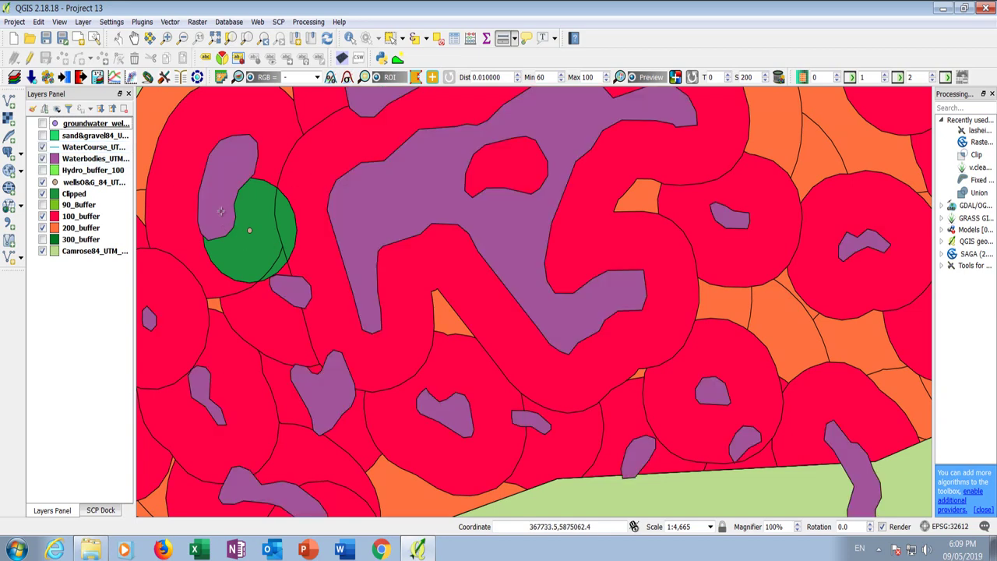
scroll(249, 228, down, 1)
scroll(261, 228, up, 1)
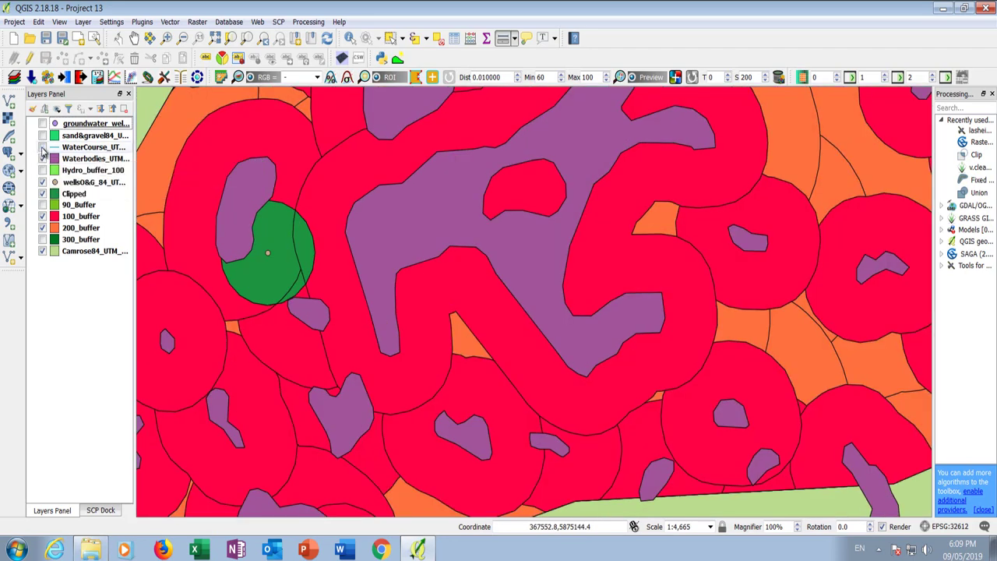
Hide Waterbodies, Clipped and wellsO&G, and show the 300_buffer zones.
click(43, 158)
click(43, 194)
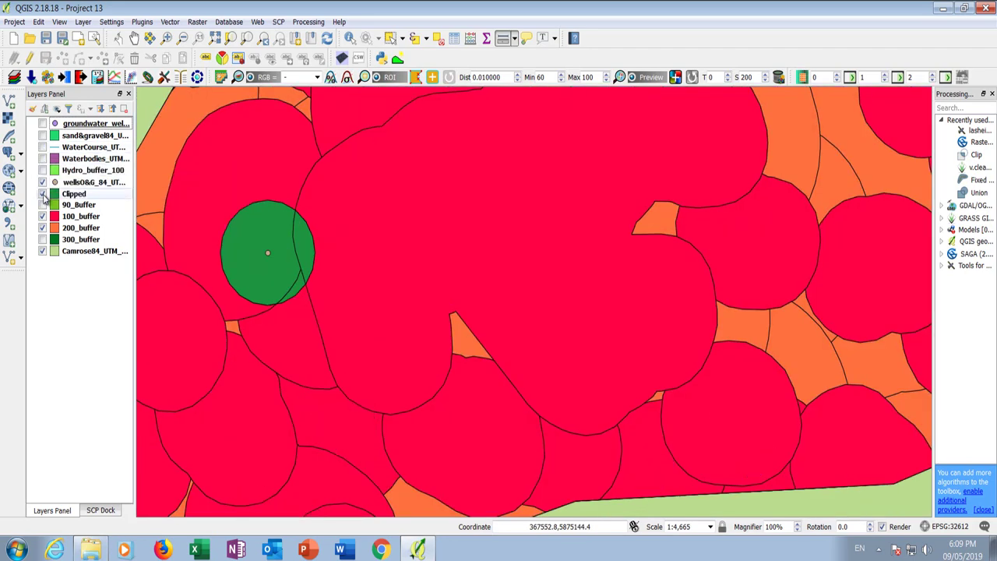
click(43, 195)
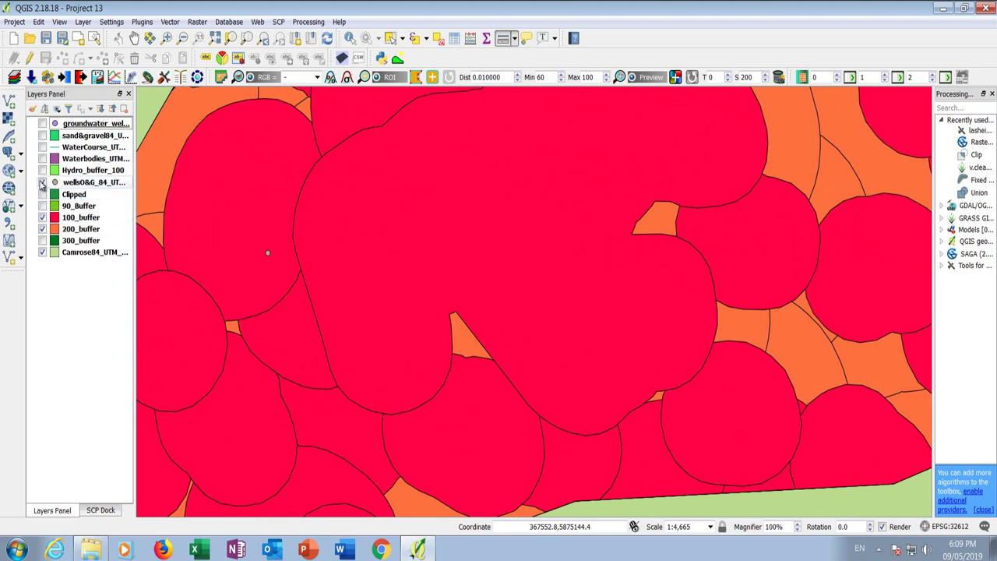
click(43, 183)
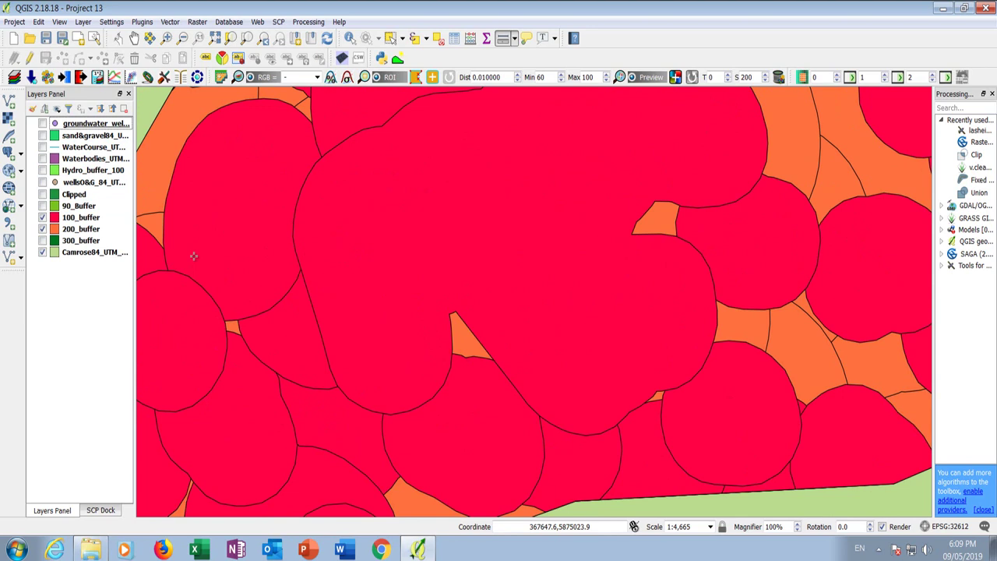
click(43, 241)
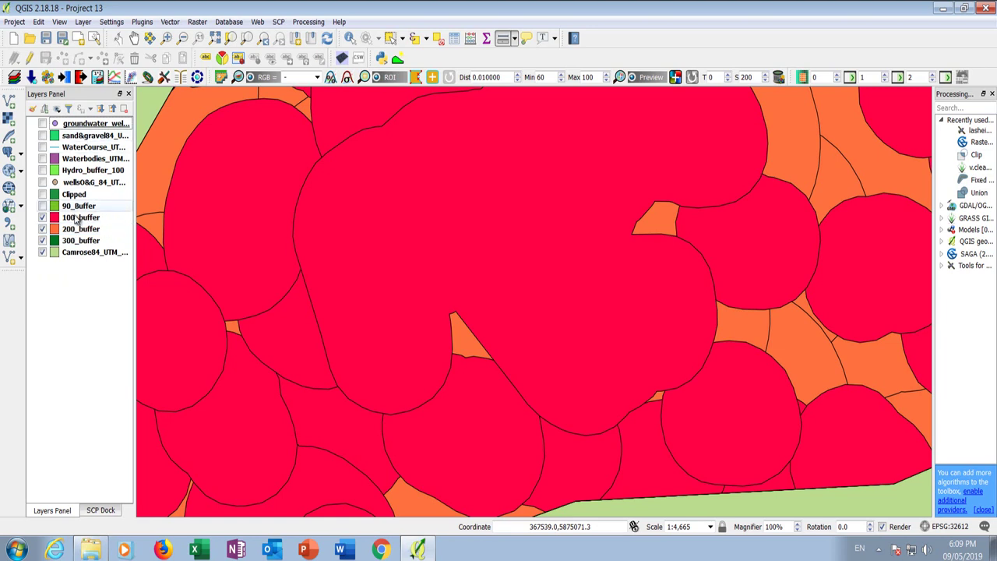
Change the Clipped layer's fill to bright red #ff1544 in its Style properties.
right_click(71, 200)
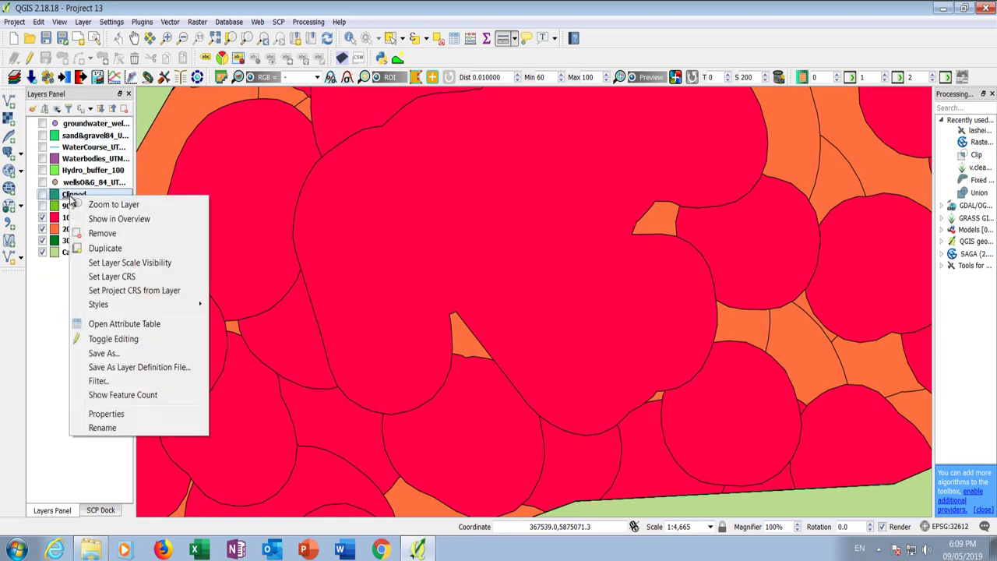
click(123, 415)
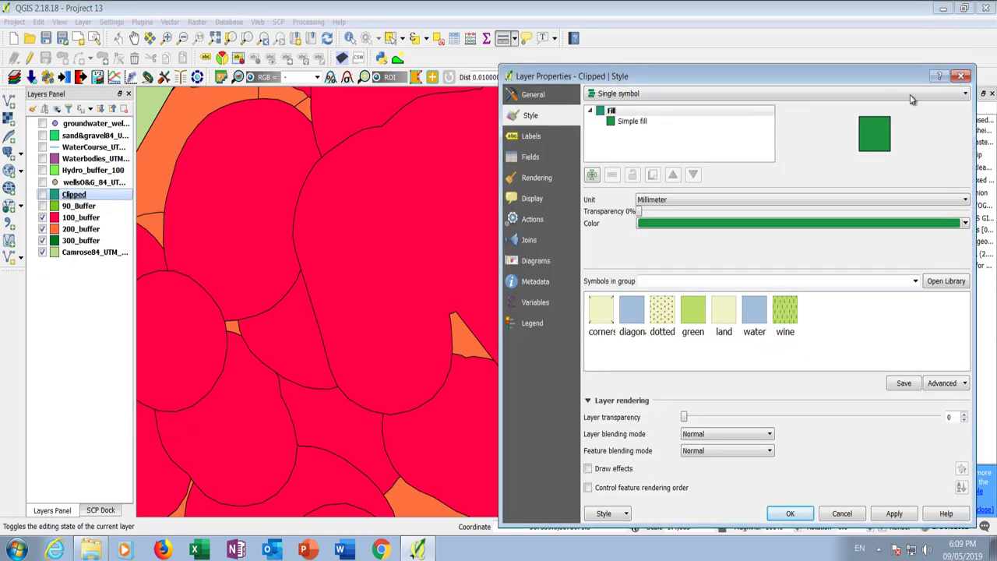
click(660, 225)
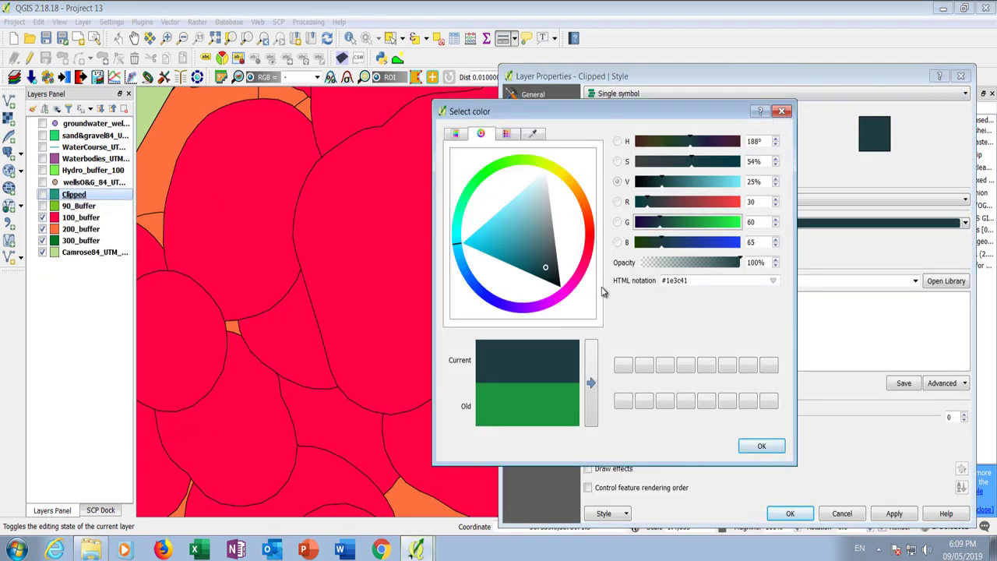
click(589, 251)
click(577, 248)
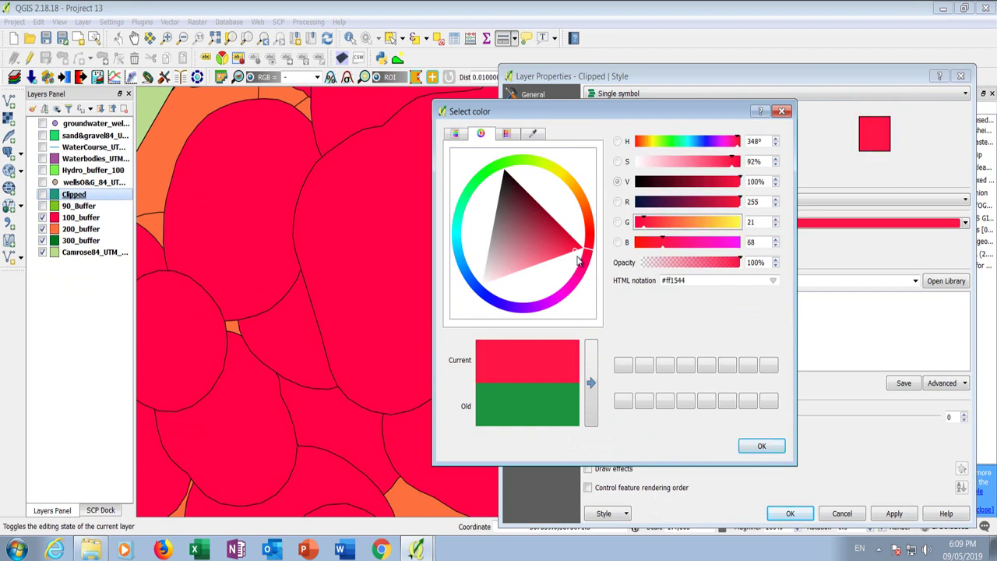
click(761, 445)
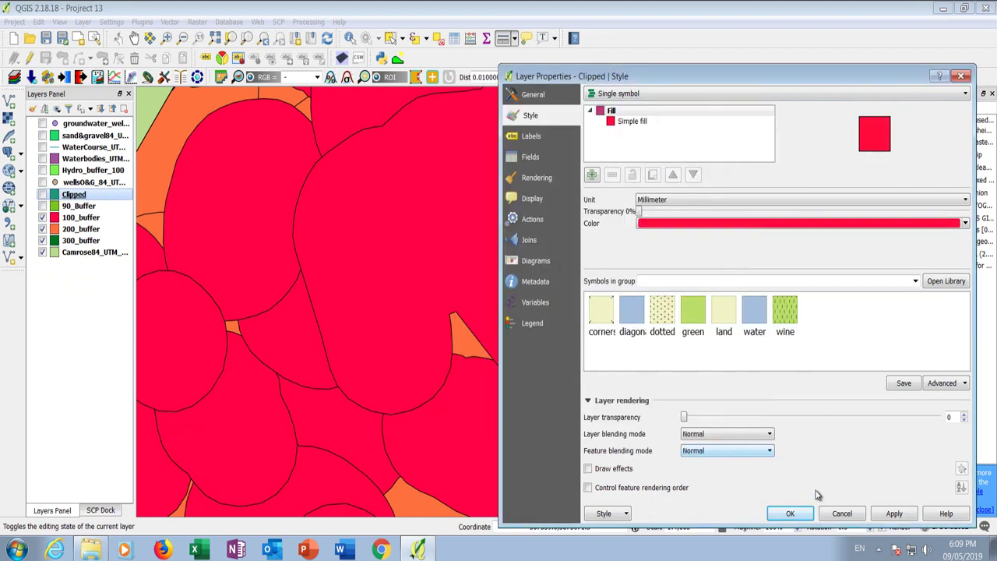
click(895, 514)
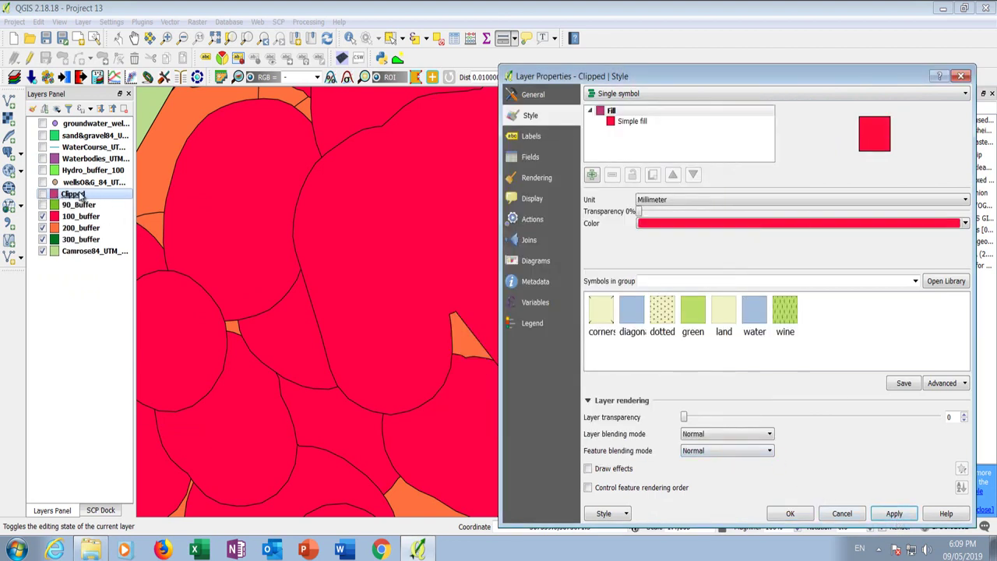
click(790, 514)
right_click(71, 195)
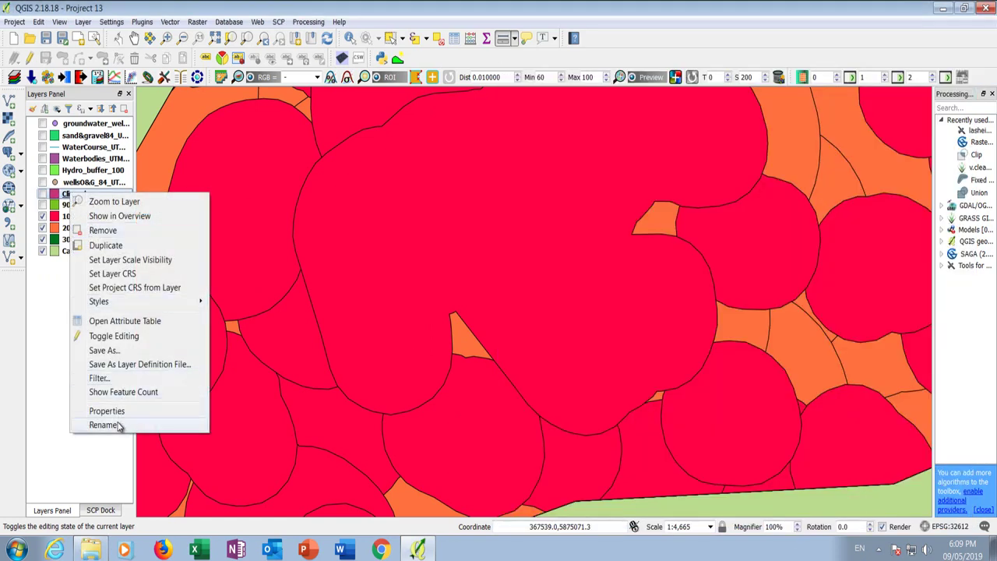
click(103, 425)
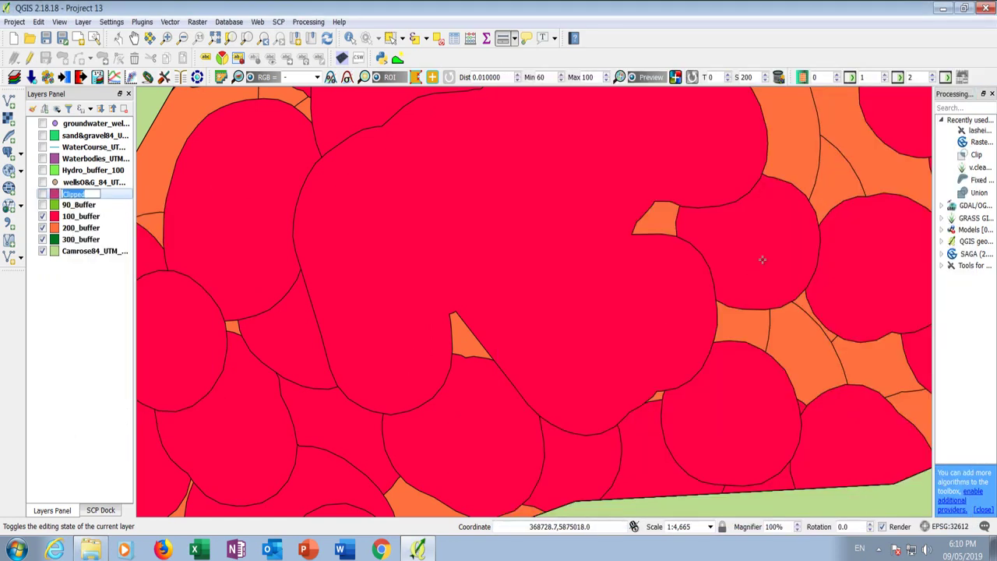
Enter Very_High_Risk as the red clipped layer's new name.
text(Ve)
text(ry_High_Risk)
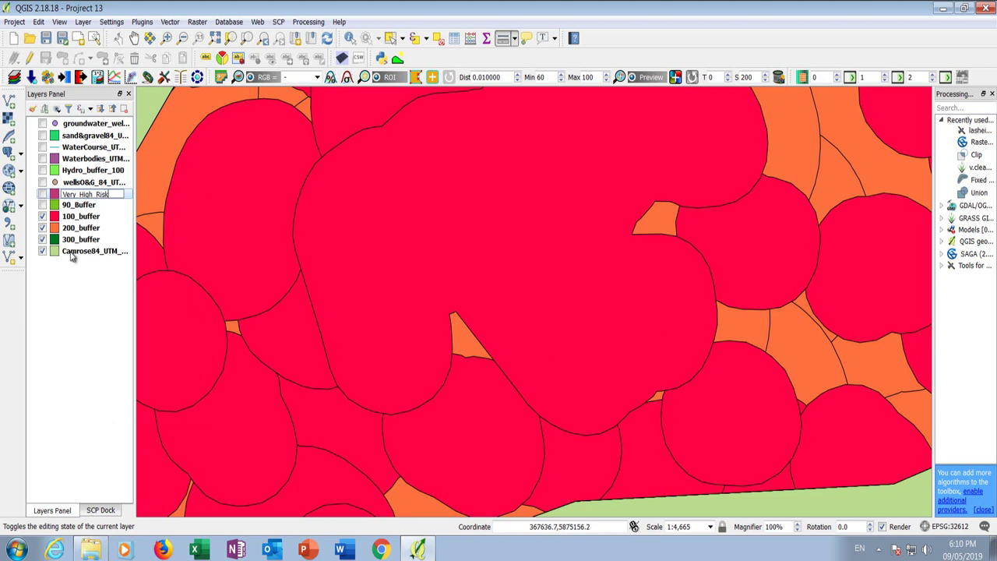
key(Return)
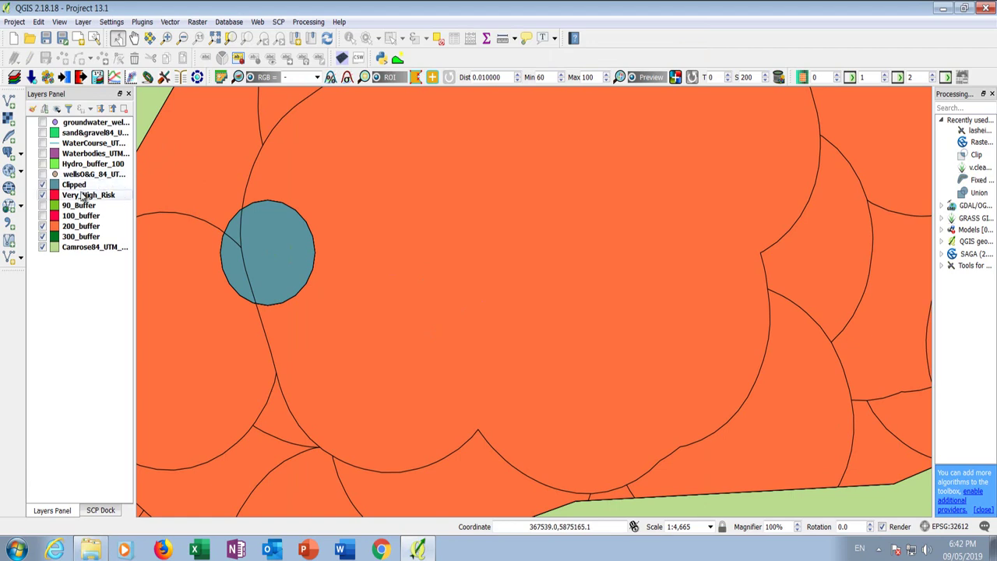
Rename the new Clipped layer to High_Risk.
right_click(78, 187)
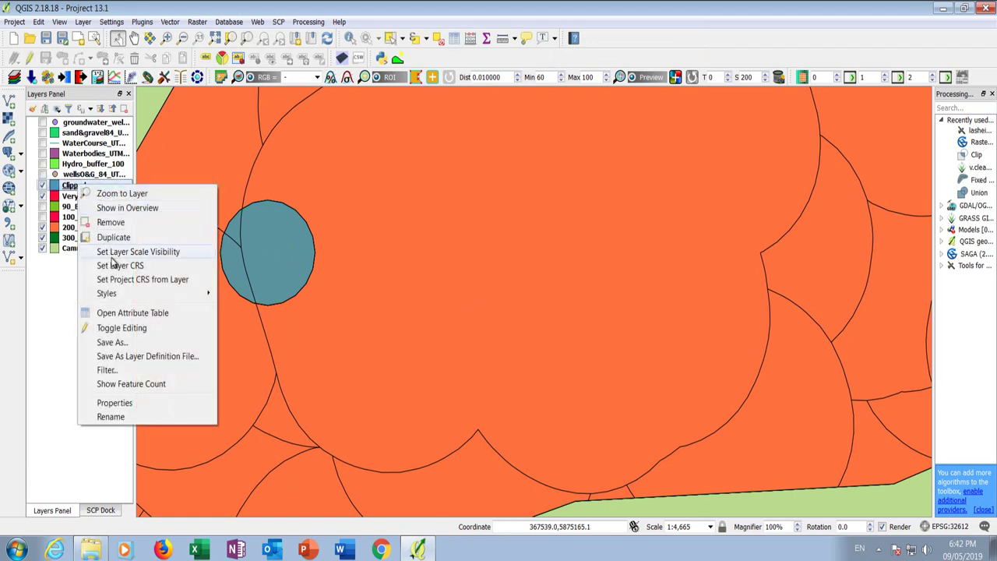
click(115, 419)
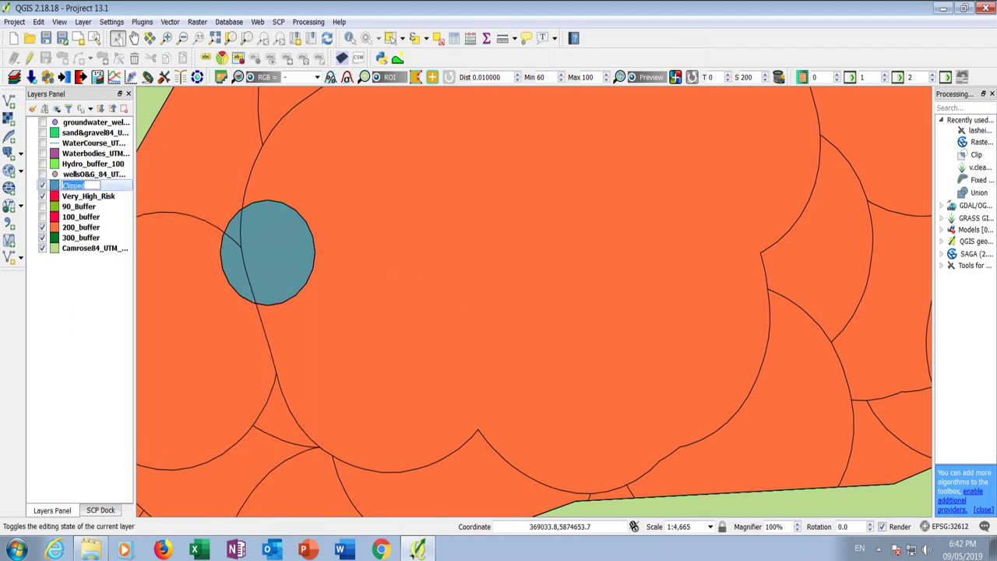
text(High_Risk)
key(Return)
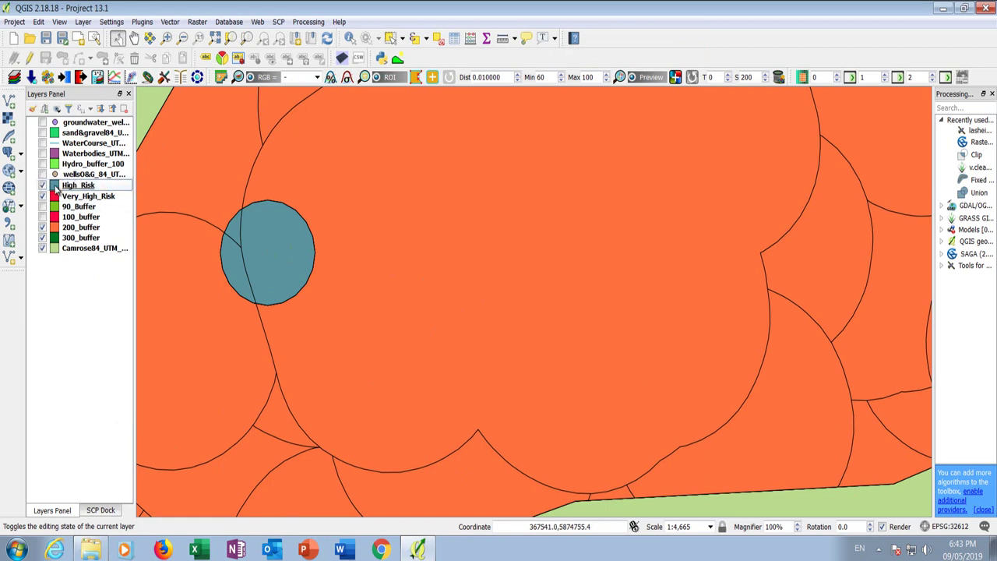
Give High_Risk a light orange fill and move it below Very_High_Risk.
click(56, 190)
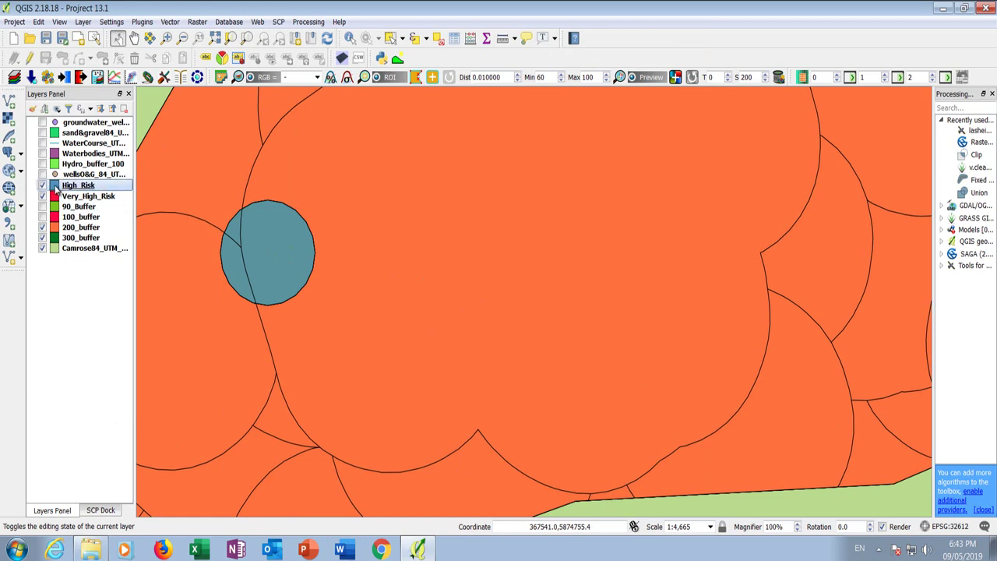
double_click(56, 190)
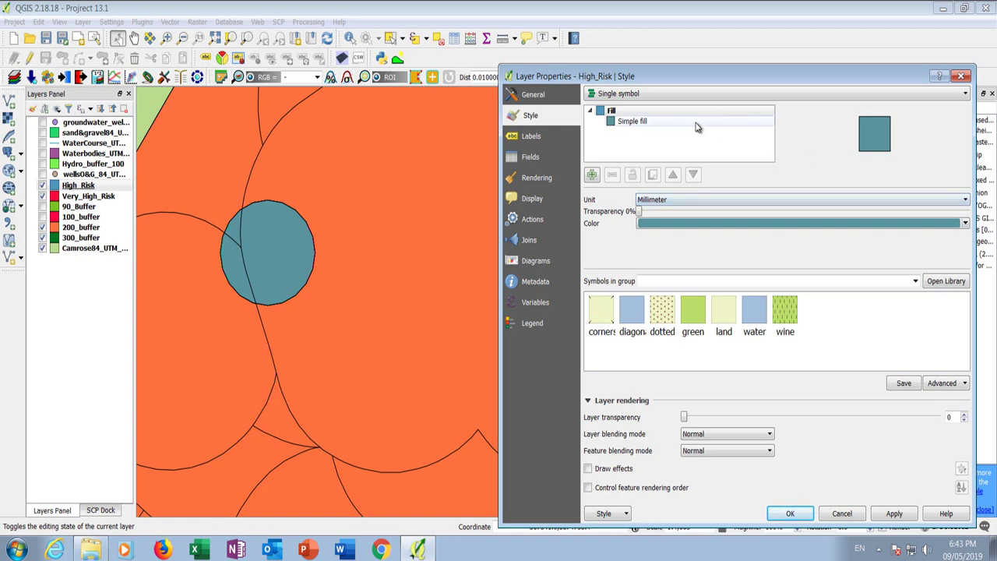
click(634, 124)
click(716, 224)
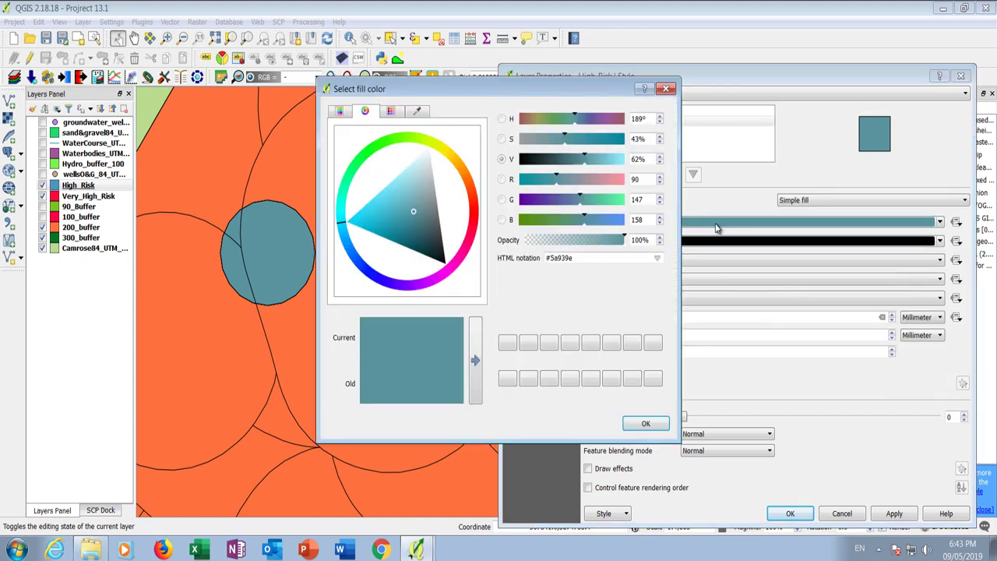
click(468, 201)
click(475, 193)
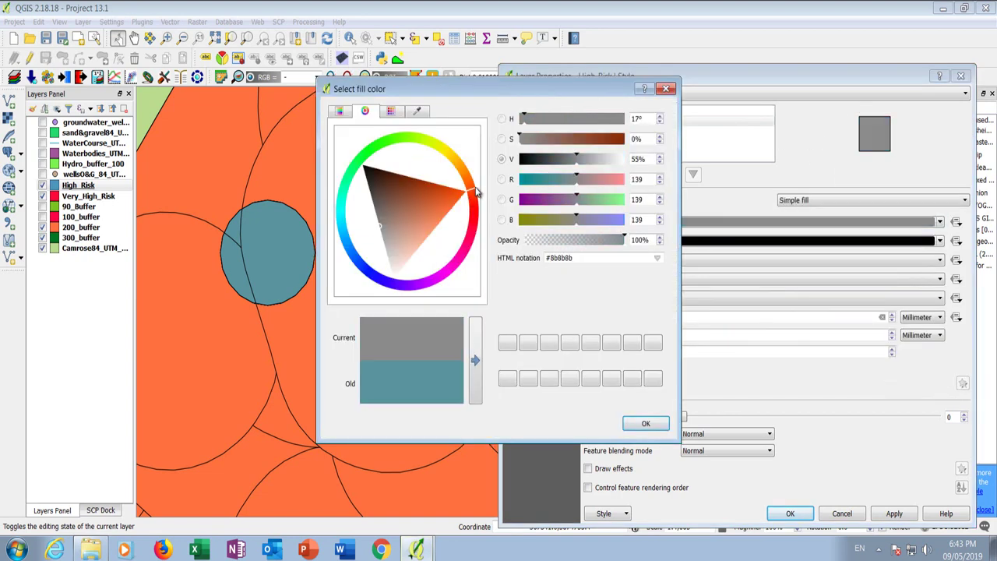
drag(460, 240, 437, 227)
click(651, 425)
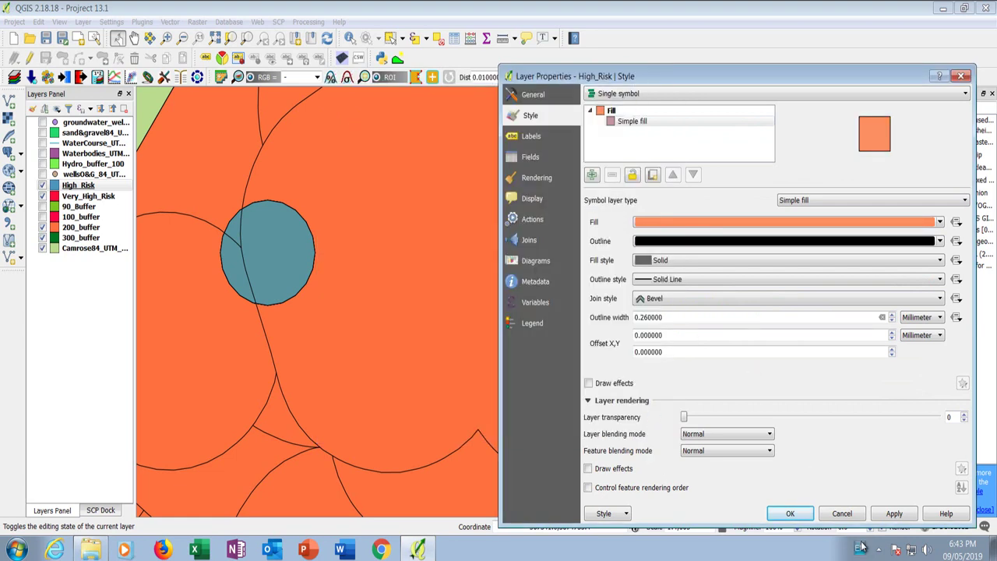
click(894, 513)
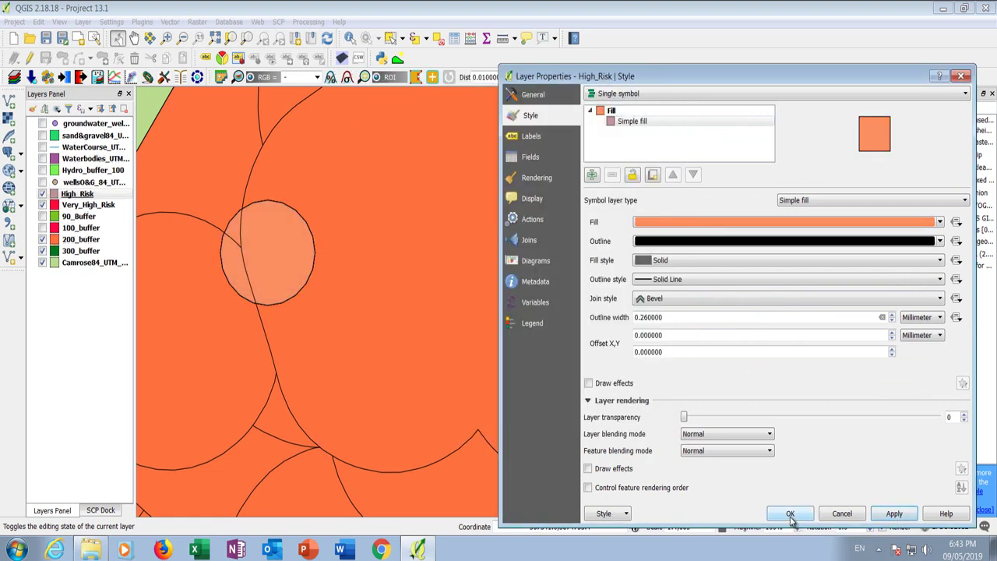
key(Return)
drag(78, 194, 83, 217)
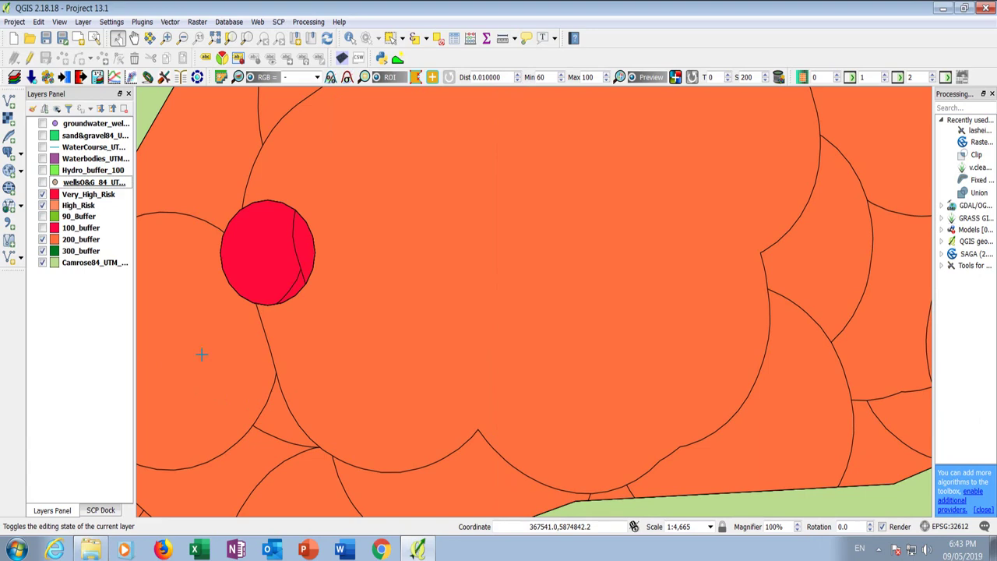
Hide the 300_buffer and 200_buffer layers.
scroll(270, 347, down, 2)
scroll(239, 332, down, 2)
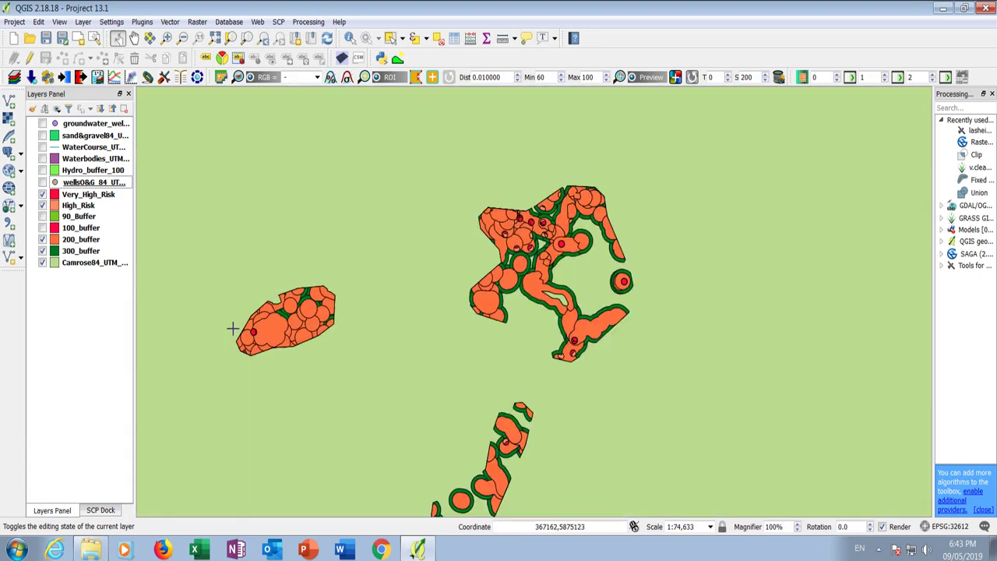
scroll(554, 228, up, 2)
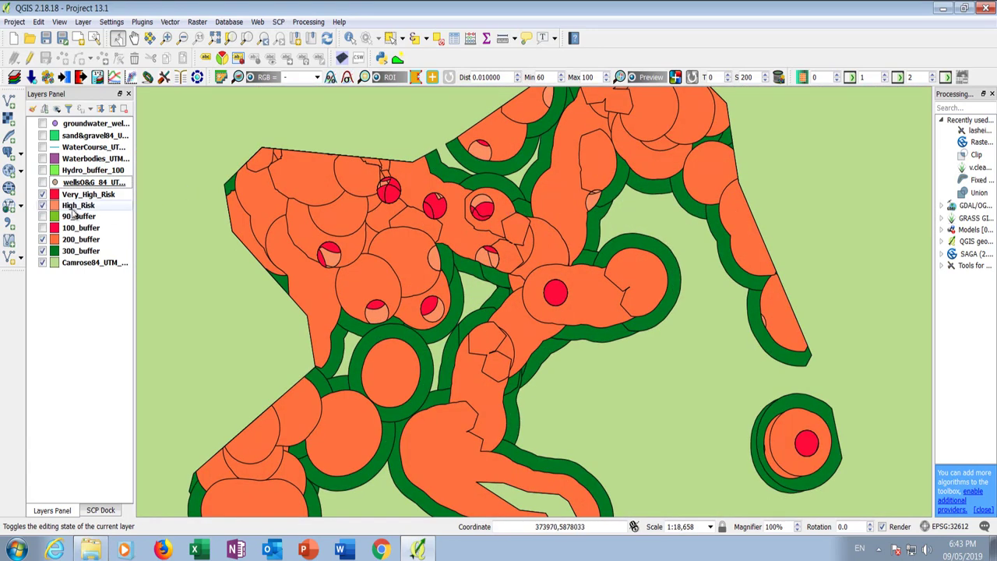
click(42, 251)
click(42, 239)
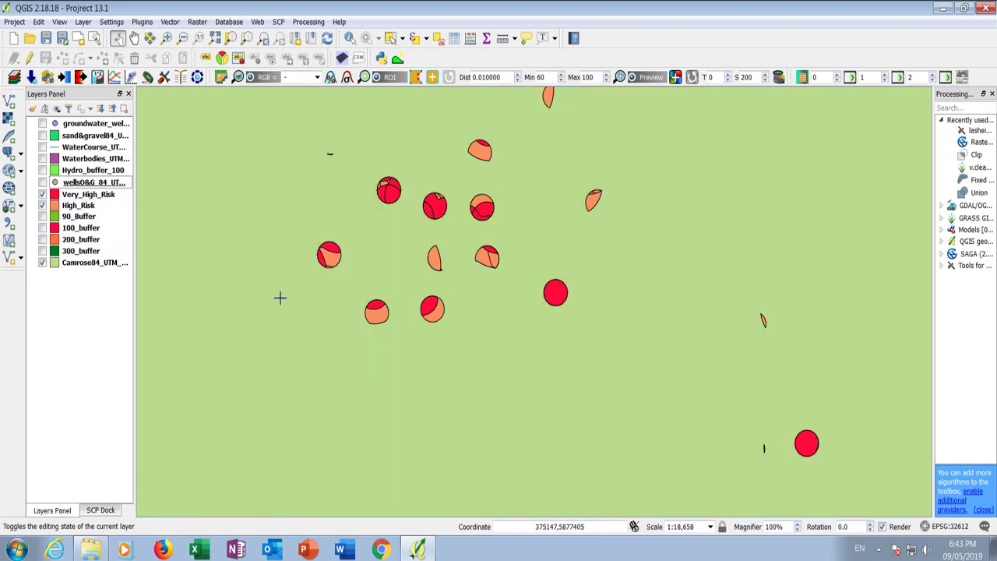
Pan and zoom to inspect the risk circles, then open the Vector menu for Clip.
drag(590, 307, 357, 282)
scroll(367, 321, up, 1)
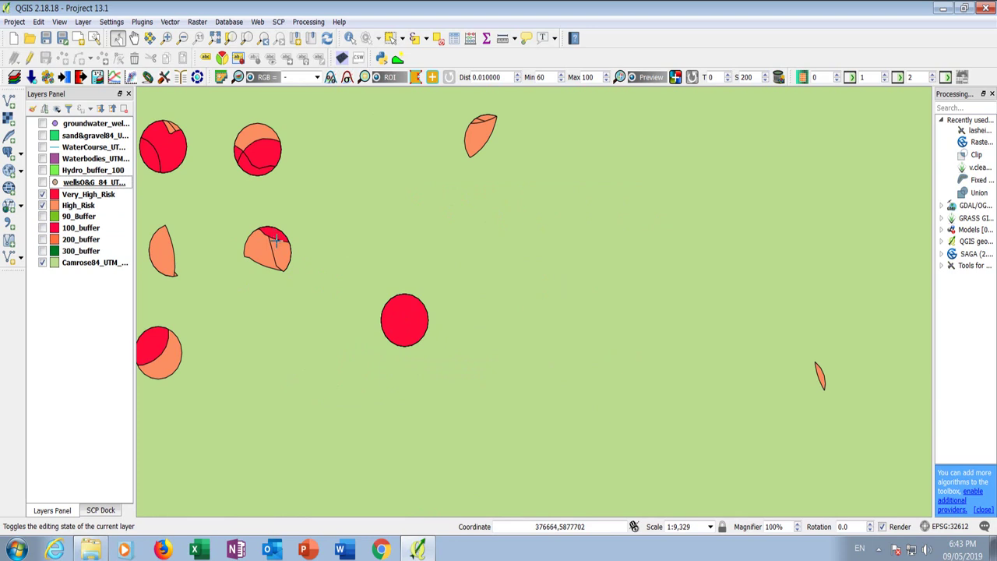
scroll(272, 248, down, 2)
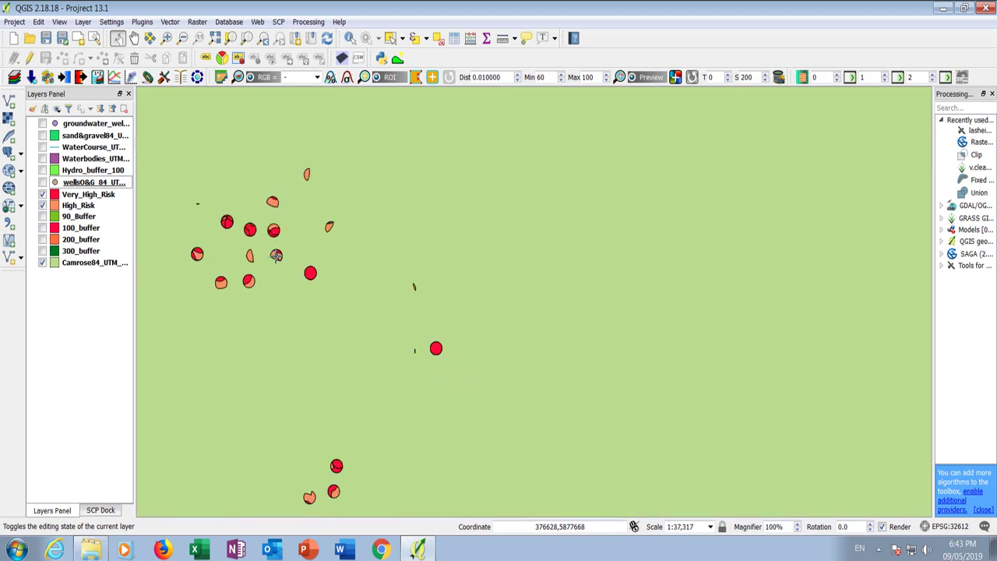
scroll(303, 250, down, 1)
scroll(302, 432, up, 1)
scroll(289, 400, up, 1)
scroll(397, 330, down, 1)
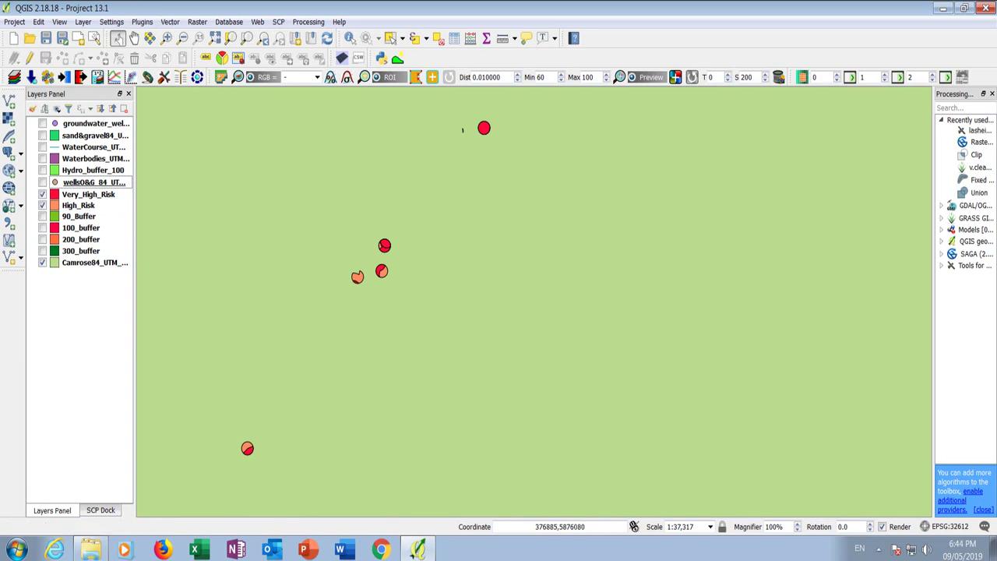
click(171, 24)
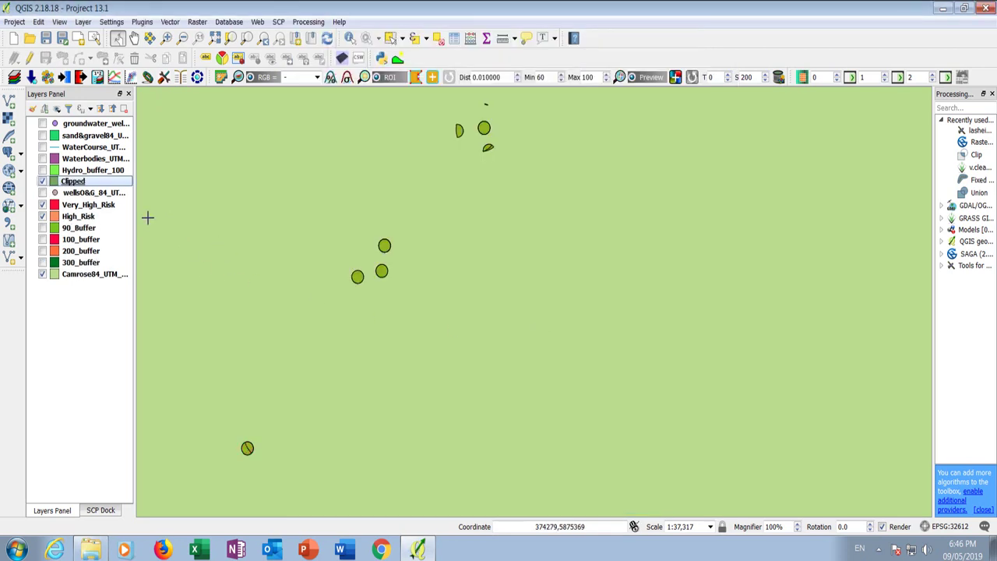
Move the new Clipped layer below High_Risk and rename it Medium_Risk.
drag(71, 181, 72, 220)
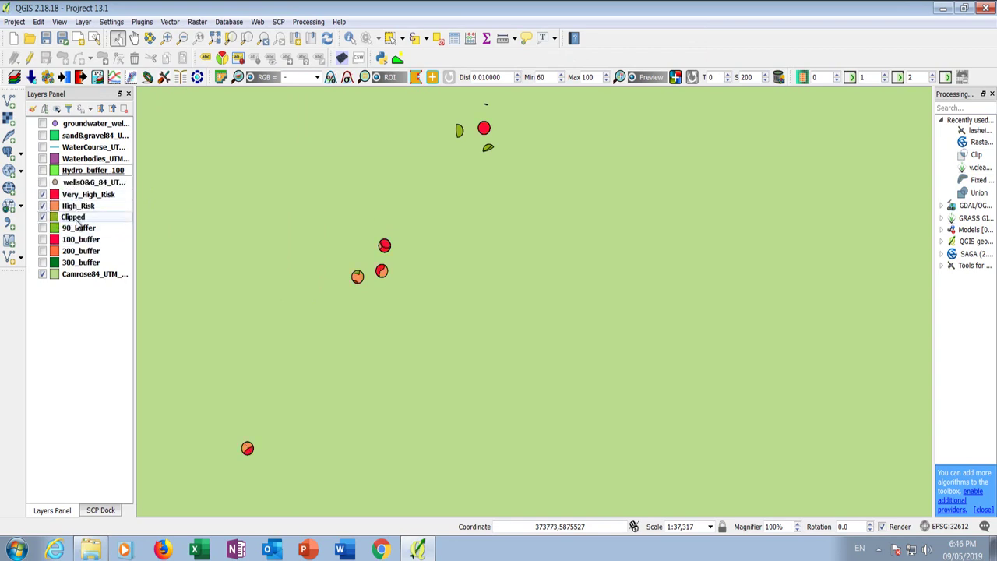
right_click(78, 220)
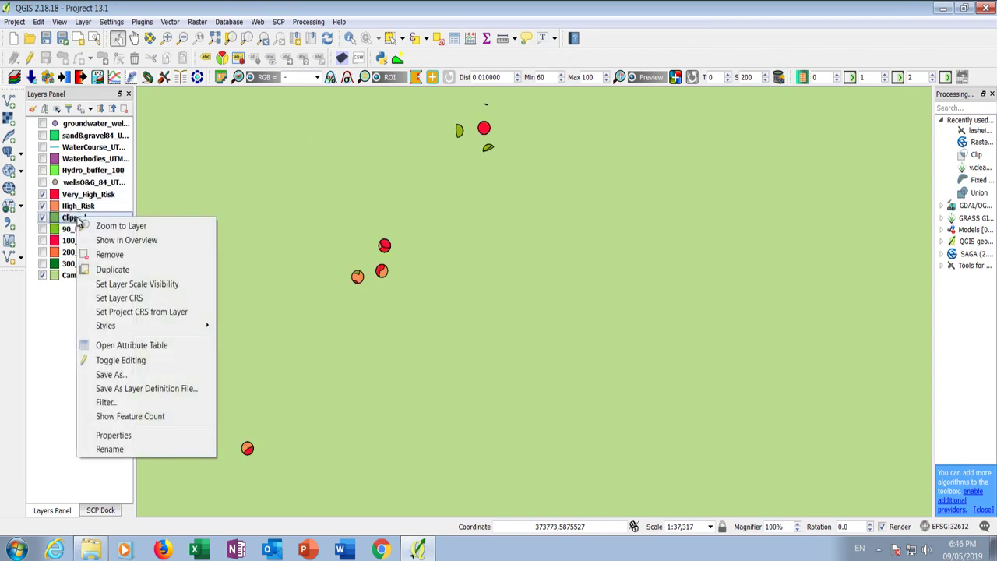
click(110, 449)
text(Medium_R)
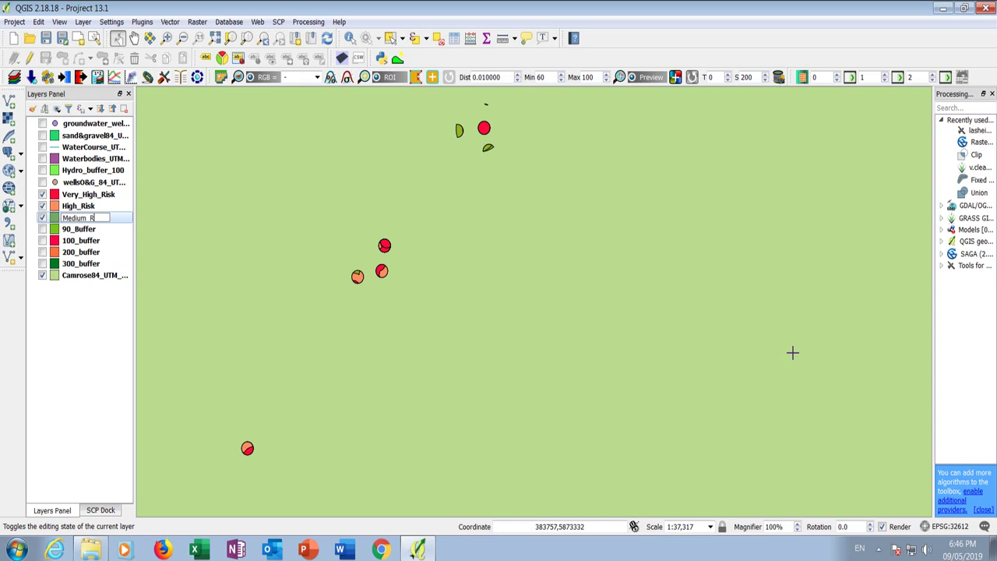
text(isk)
key(Return)
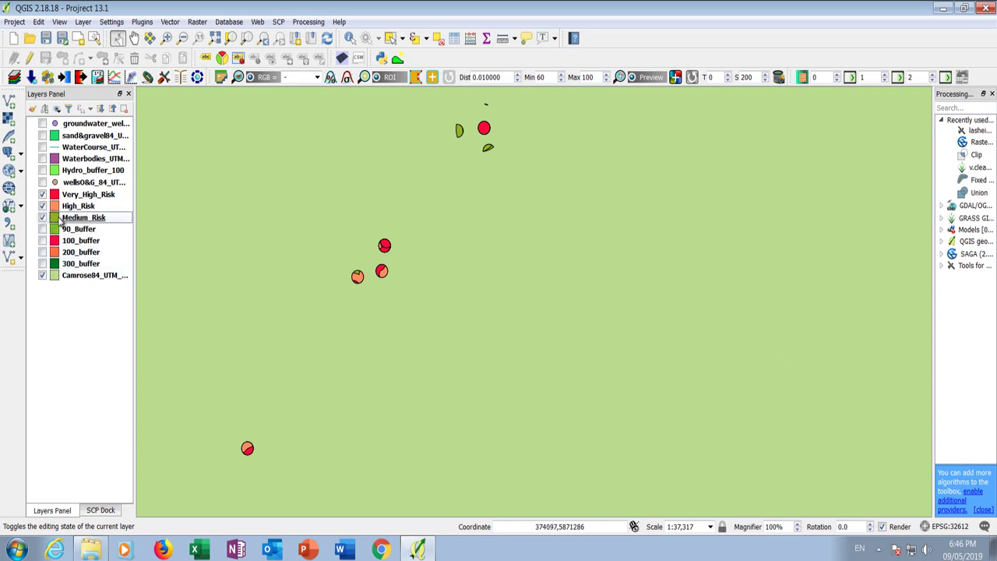
Give Medium_Risk a bright green #00ec66 fill.
click(54, 219)
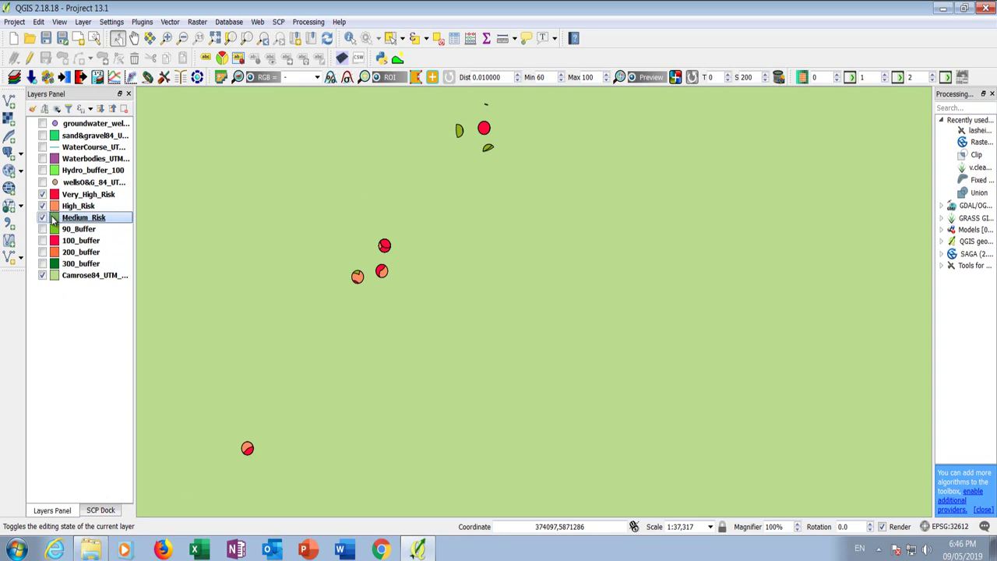
double_click(54, 219)
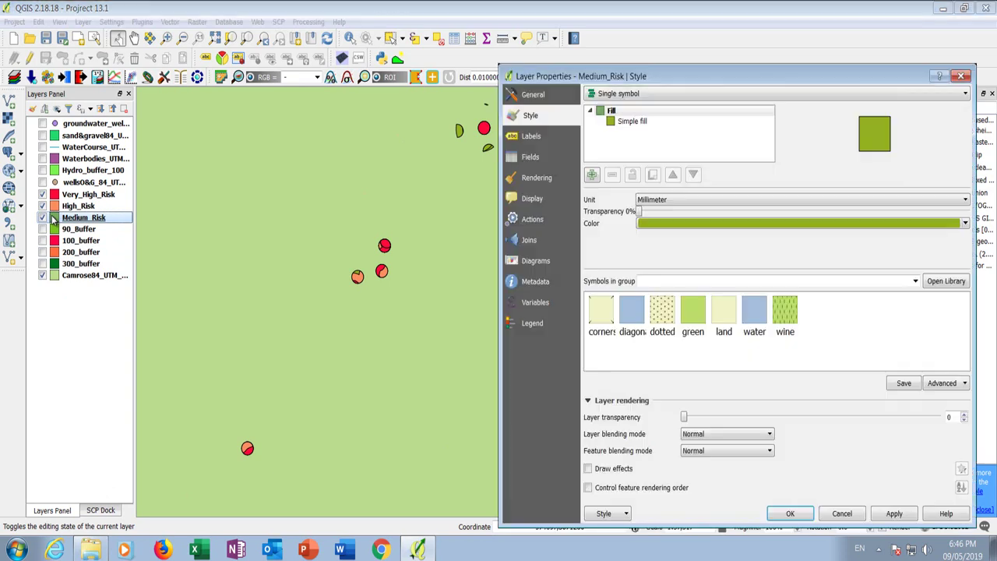
click(658, 224)
click(469, 194)
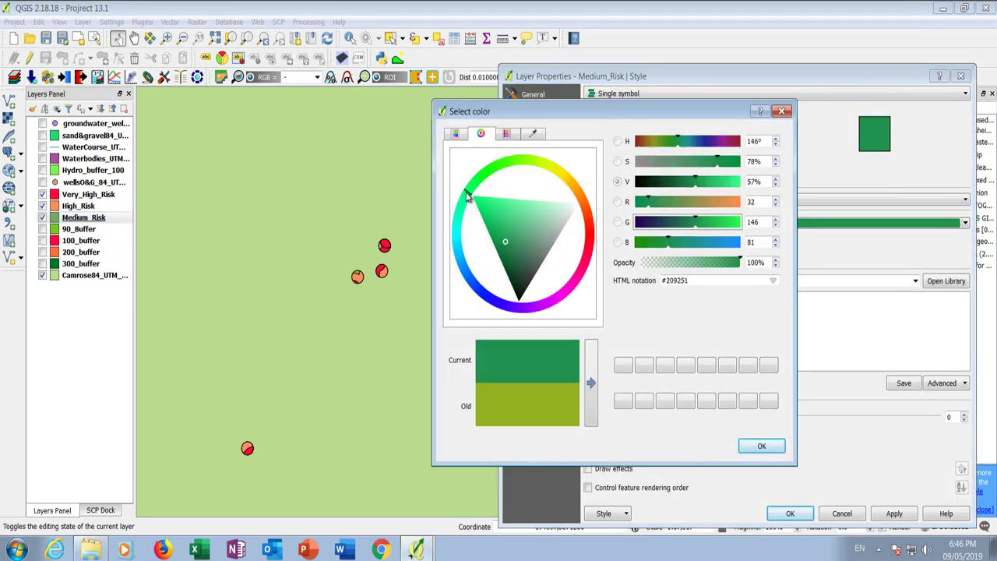
drag(501, 242, 477, 204)
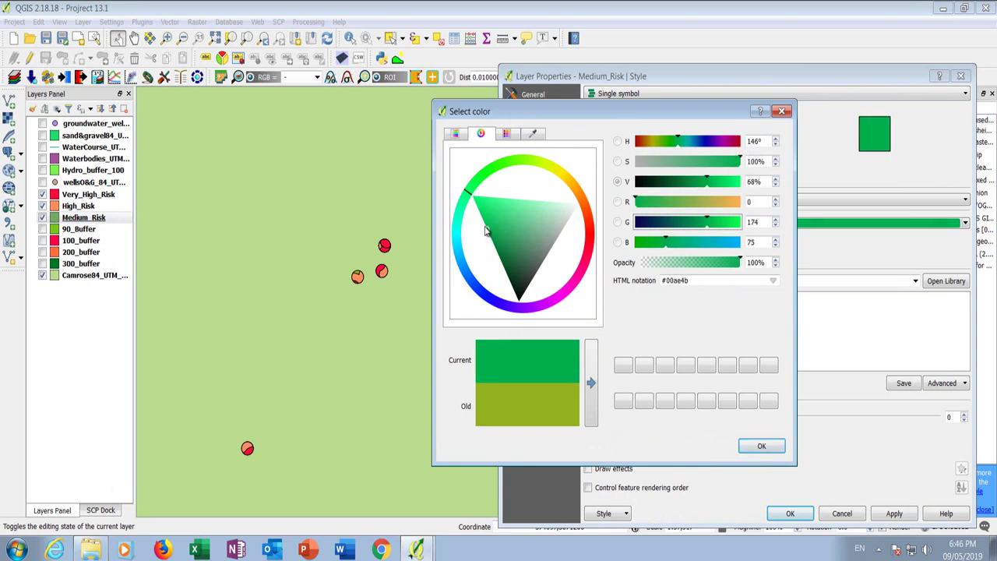
click(762, 446)
click(894, 514)
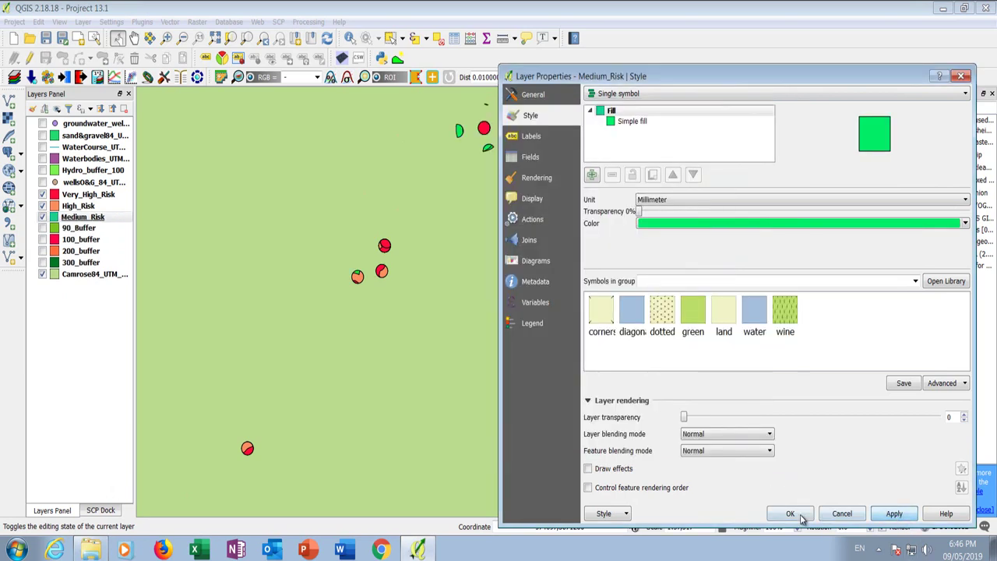
click(790, 514)
scroll(334, 332, down, 2)
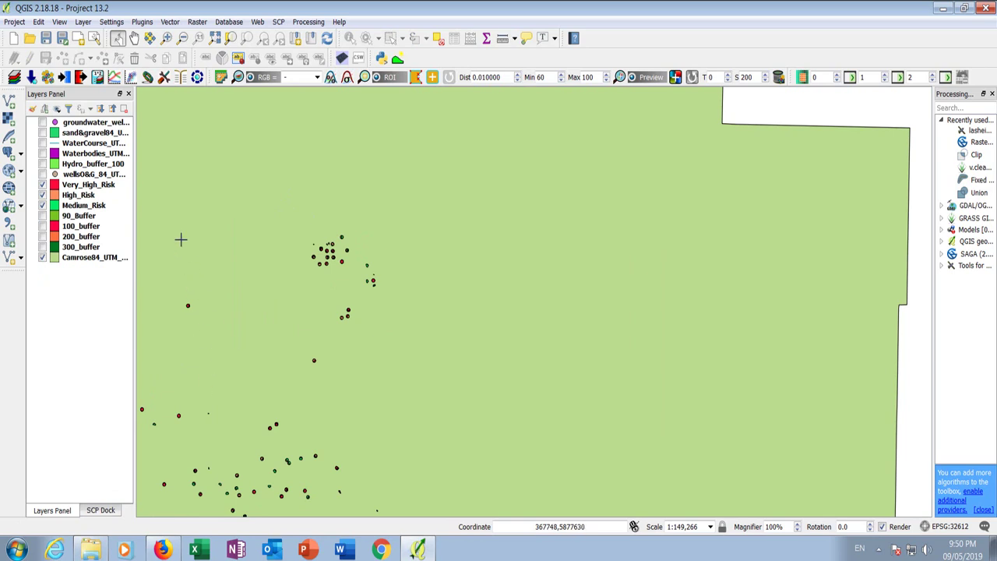
Turn on sand&gravel84 and place it just above Camrose84.
click(79, 134)
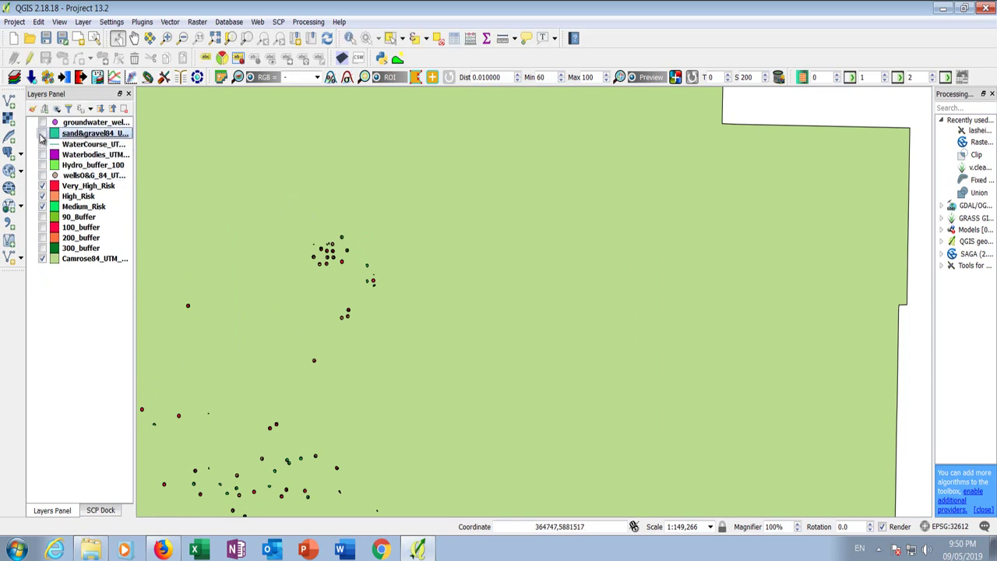
click(42, 134)
drag(73, 139, 74, 264)
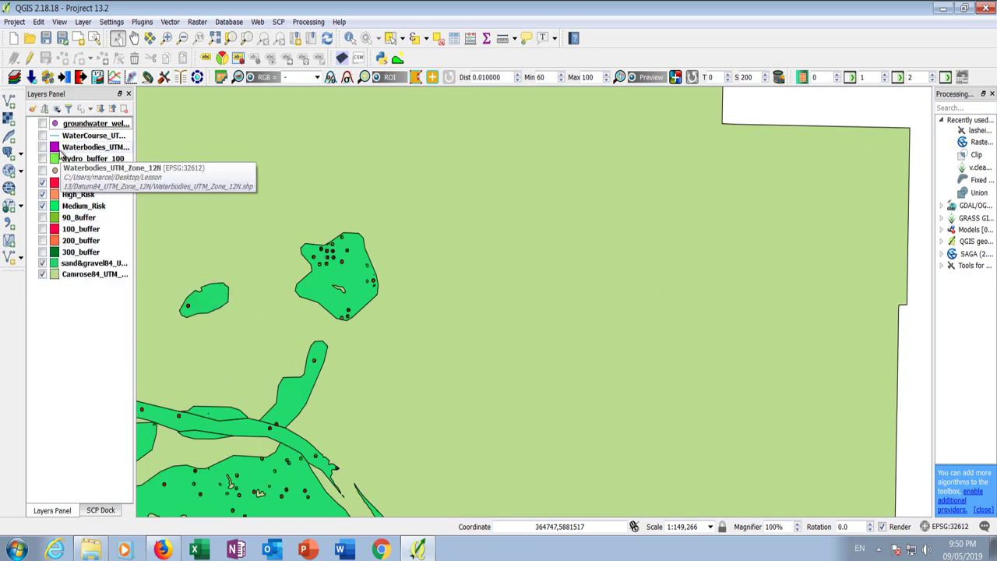
Turn on Waterbodies and change its fill from purple to blue.
click(43, 147)
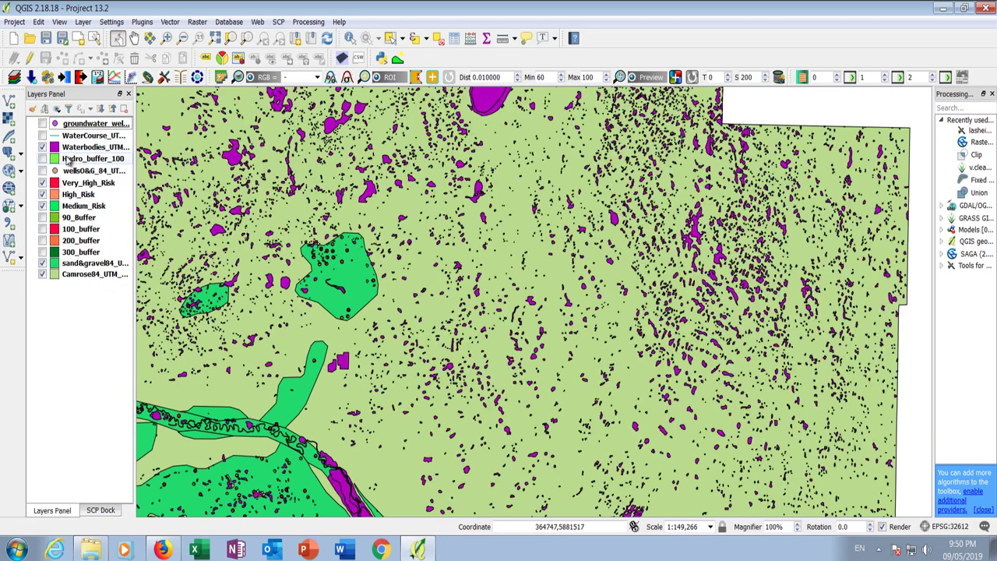
click(73, 149)
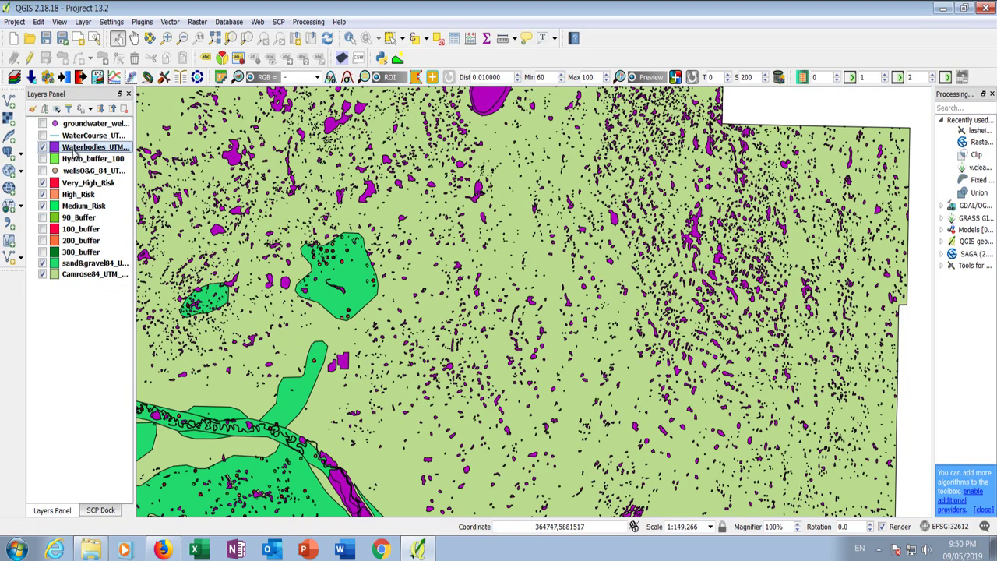
double_click(76, 155)
click(715, 223)
click(717, 223)
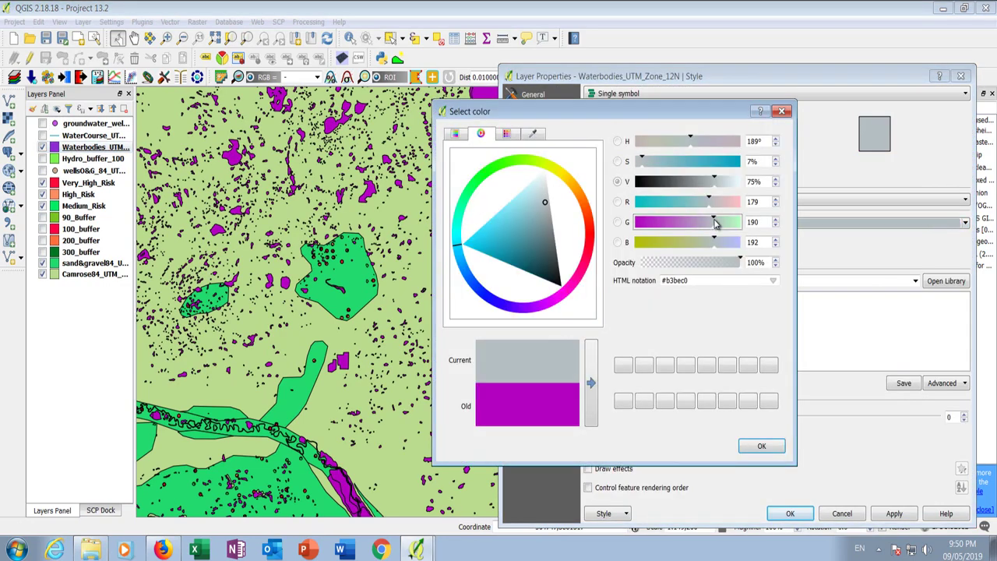
click(504, 262)
click(473, 284)
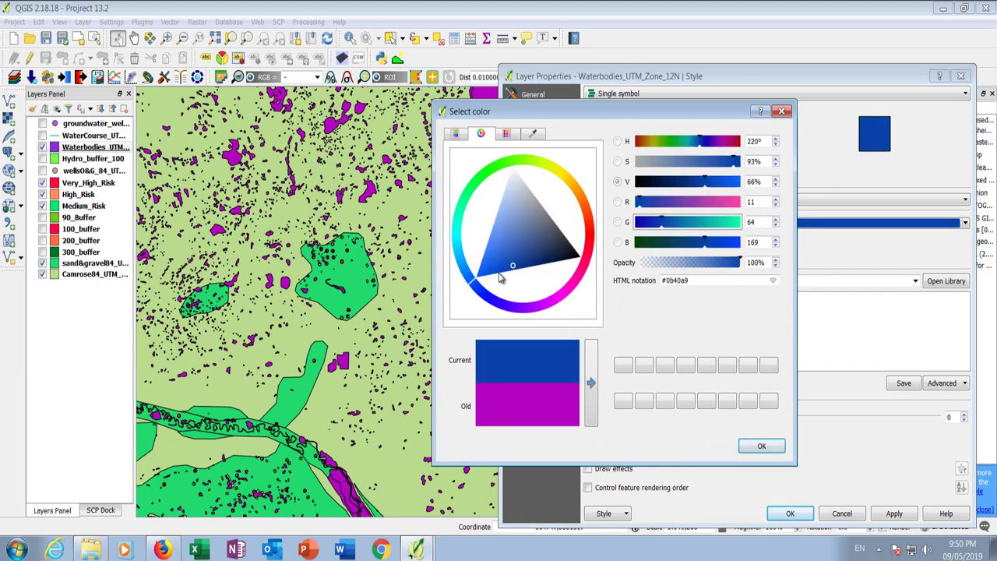
drag(513, 266, 489, 267)
click(760, 447)
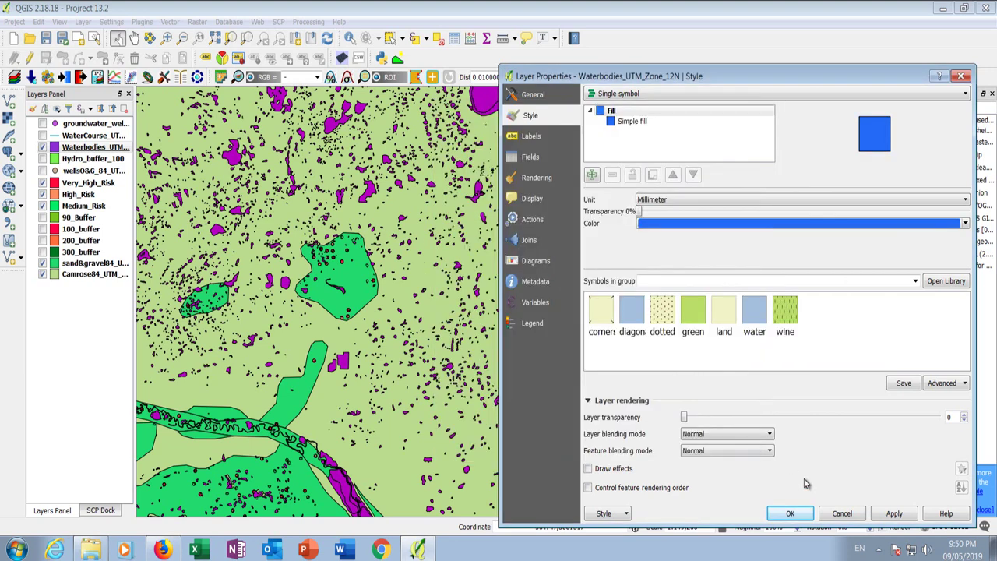
click(895, 513)
click(790, 514)
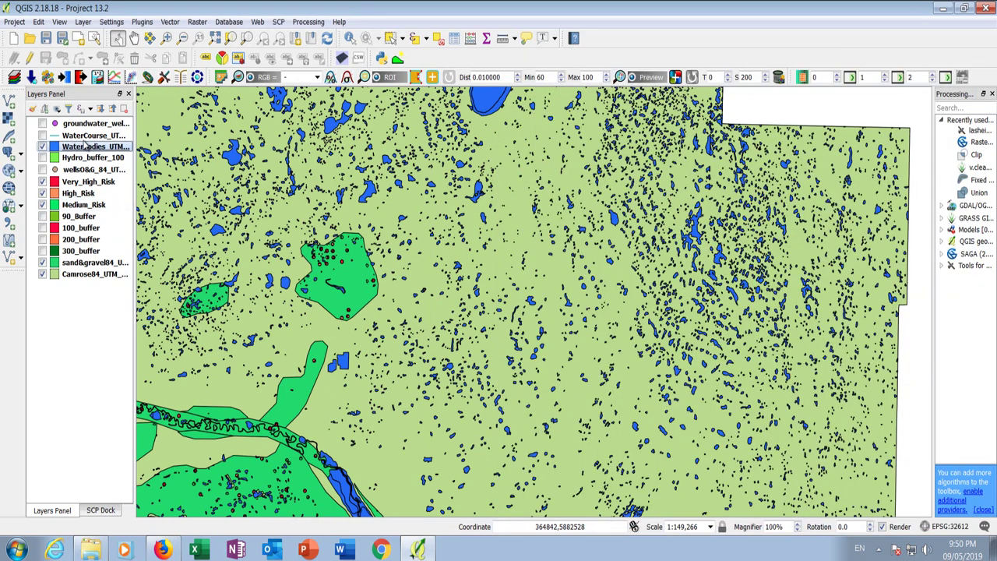
Turn on the WaterCourse, wellsO&G_84 and 90_Buffer layers, zooming to inspect them.
click(43, 135)
scroll(352, 226, down, 1)
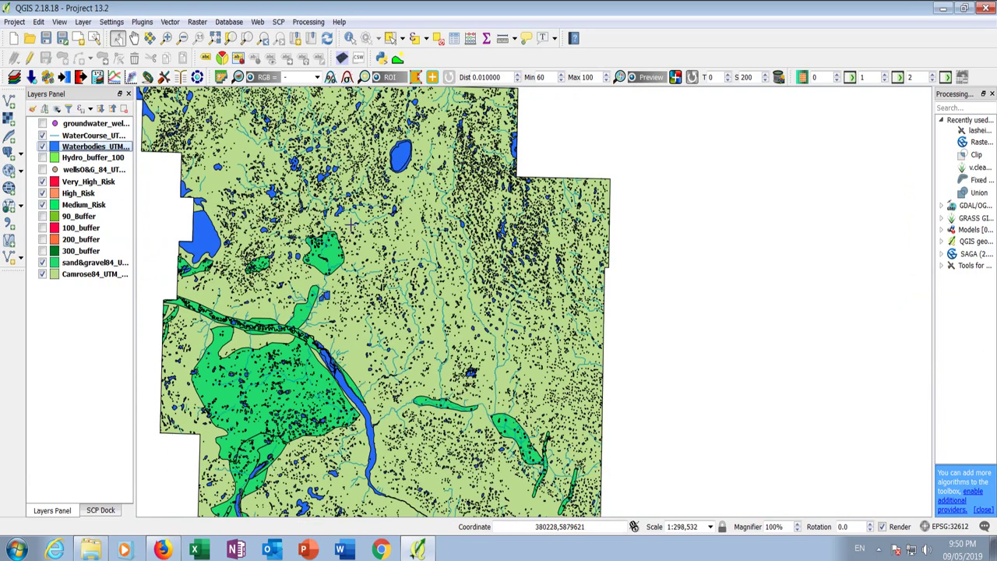
scroll(352, 226, down, 1)
scroll(296, 300, up, 1)
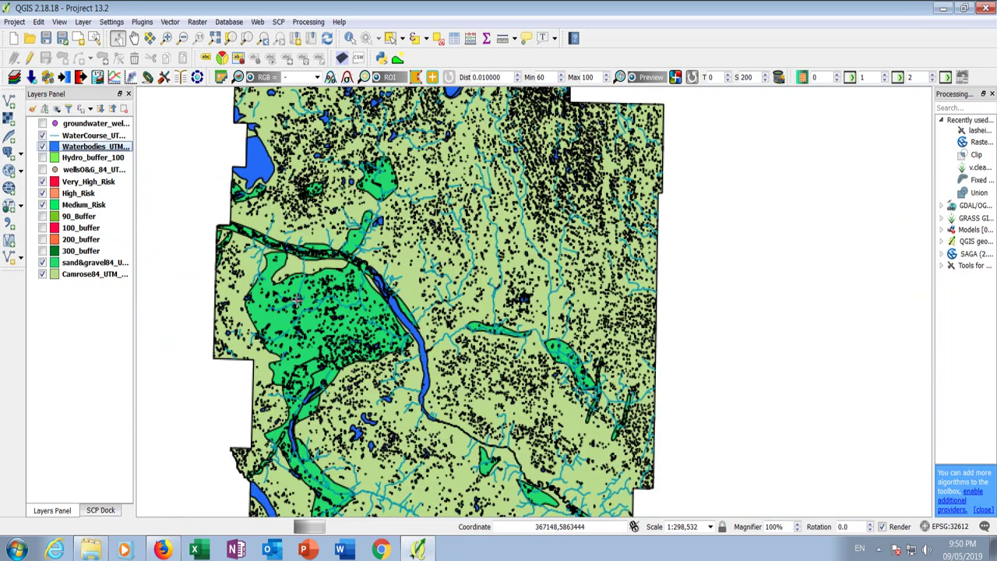
scroll(297, 301, up, 1)
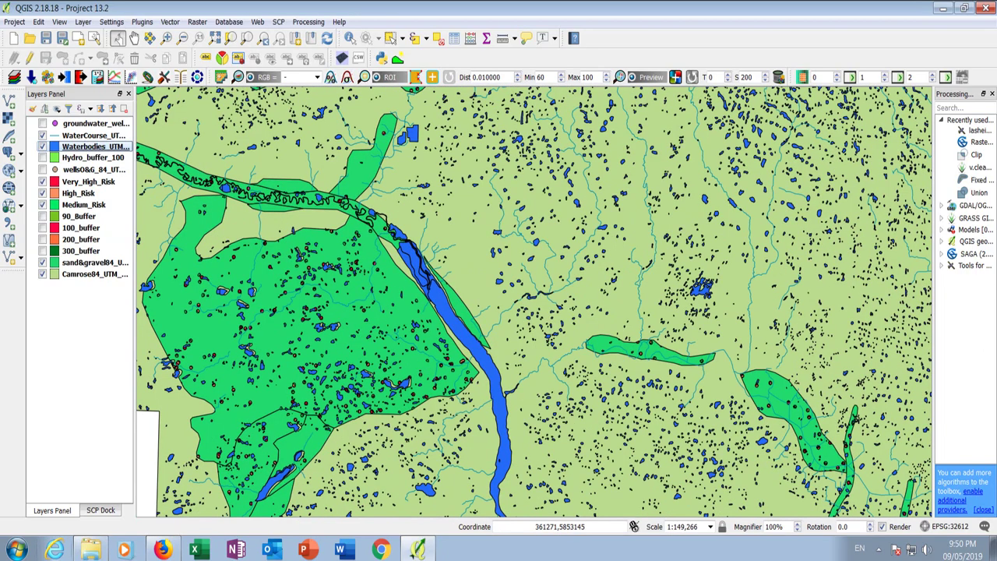
scroll(394, 367, up, 1)
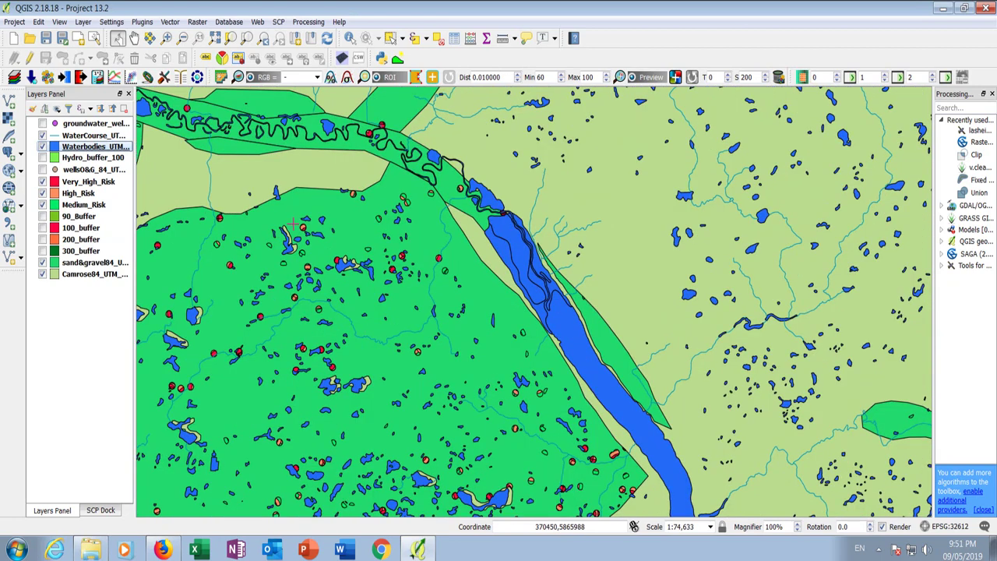
scroll(336, 272, up, 1)
scroll(405, 296, up, 1)
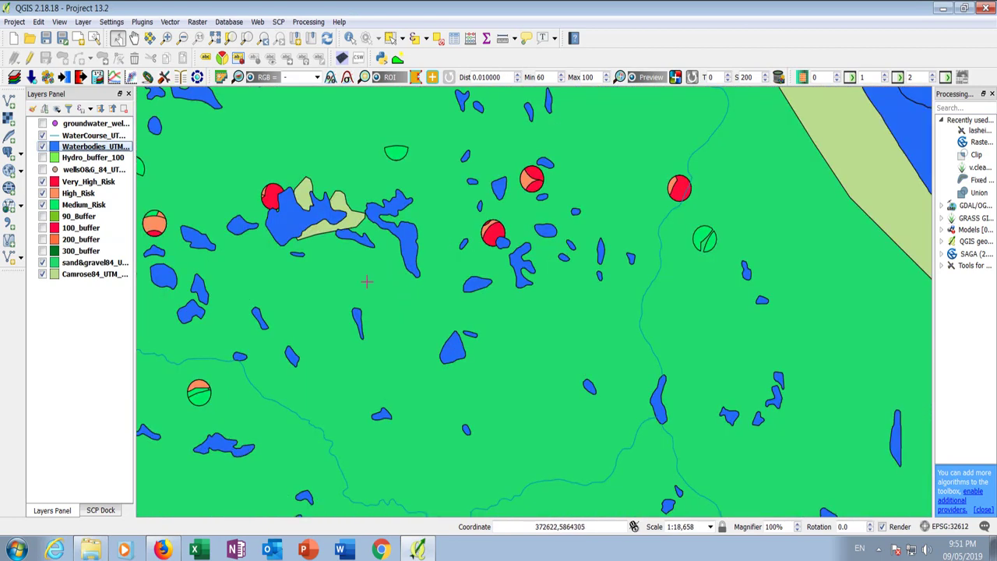
scroll(367, 282, down, 1)
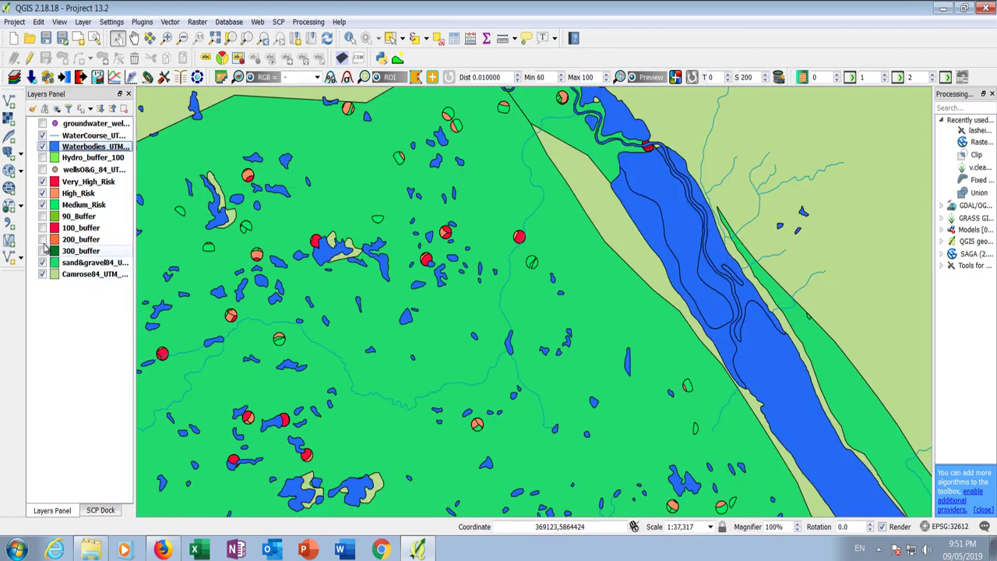
click(43, 170)
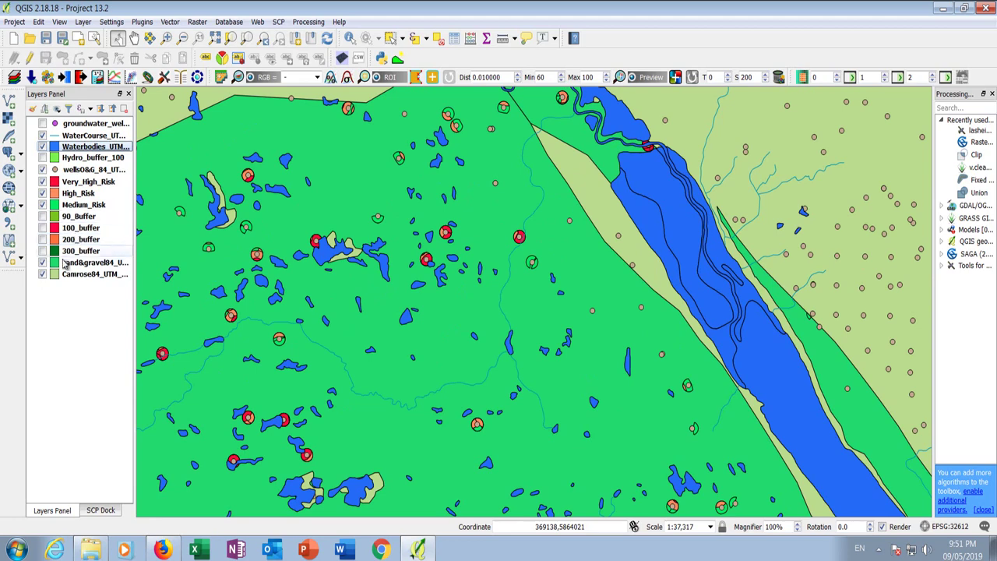
click(42, 217)
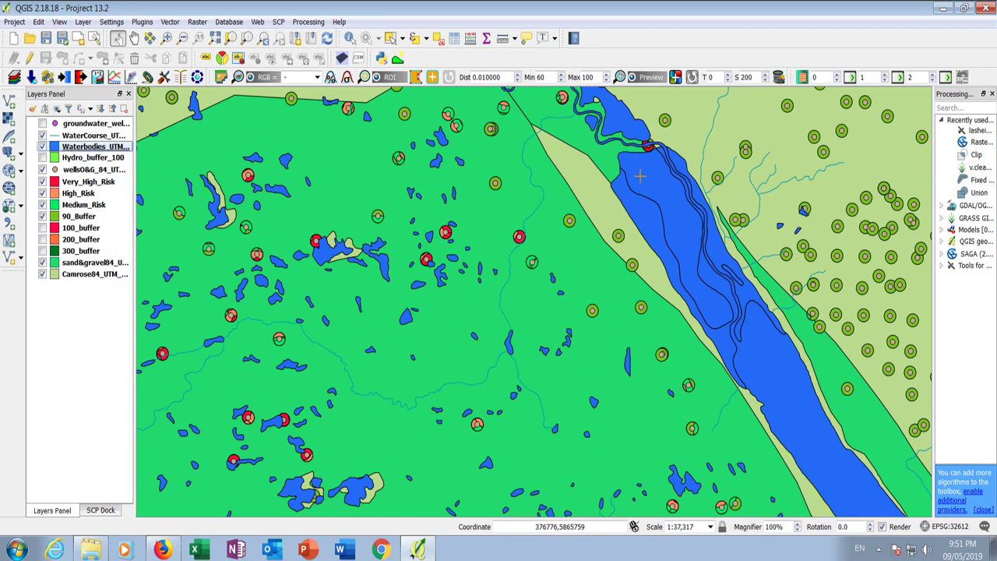
scroll(449, 270, down, 1)
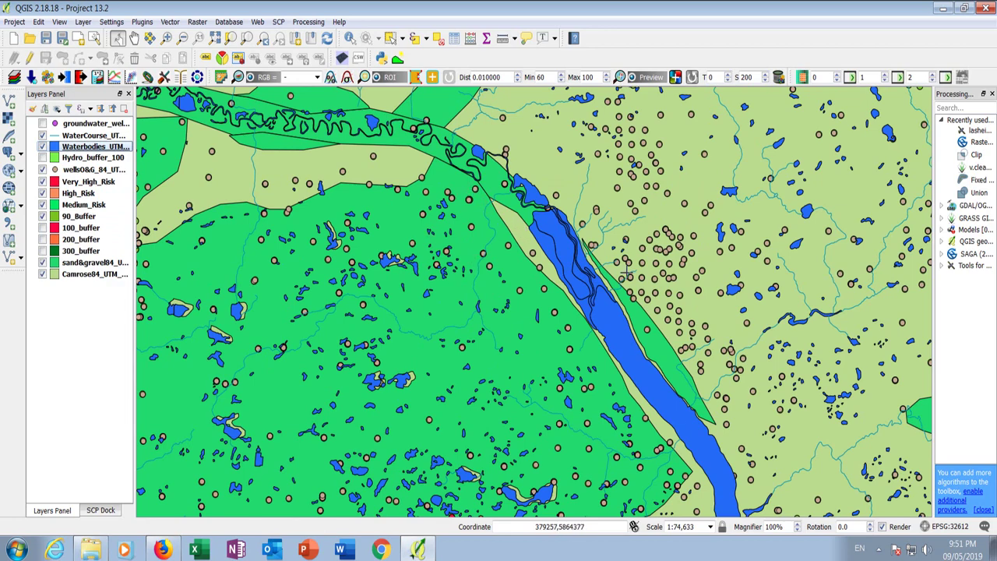
scroll(626, 225, up, 2)
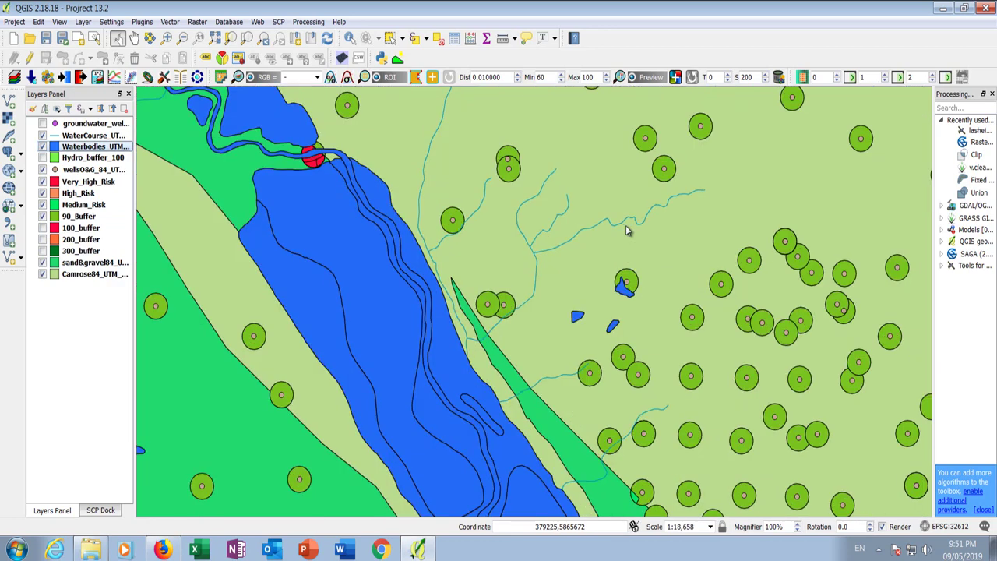
scroll(450, 212, up, 1)
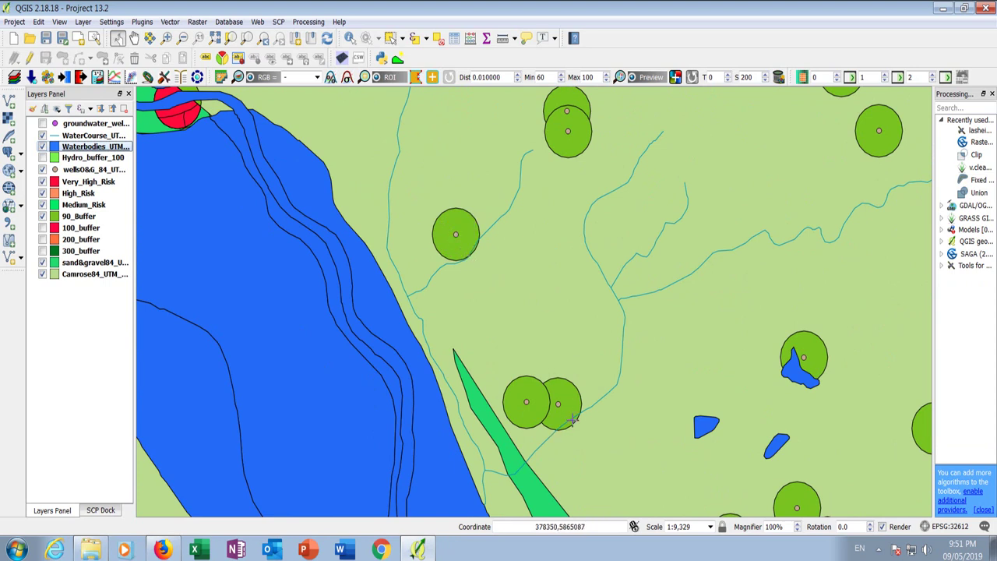
scroll(566, 350, down, 3)
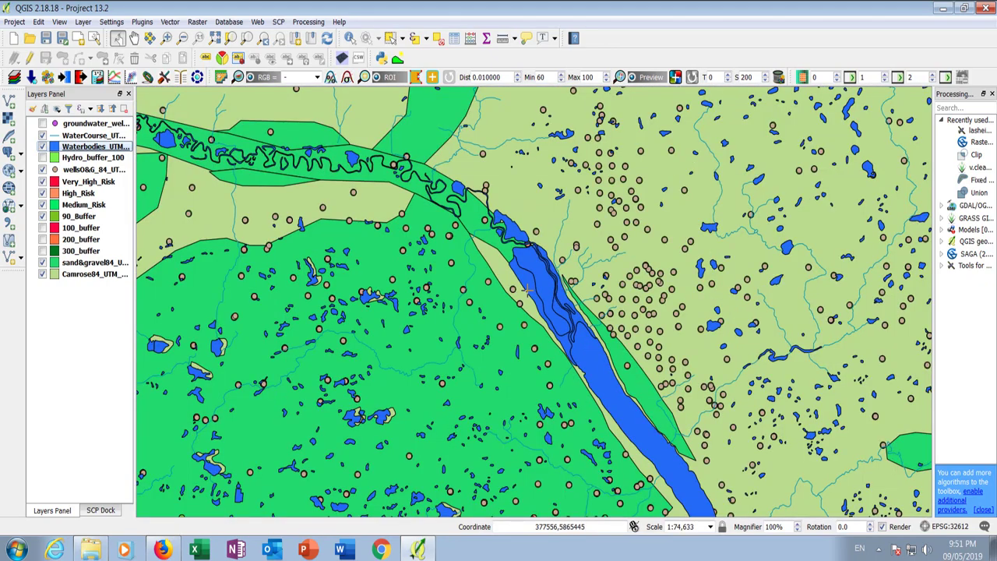
scroll(366, 257, down, 1)
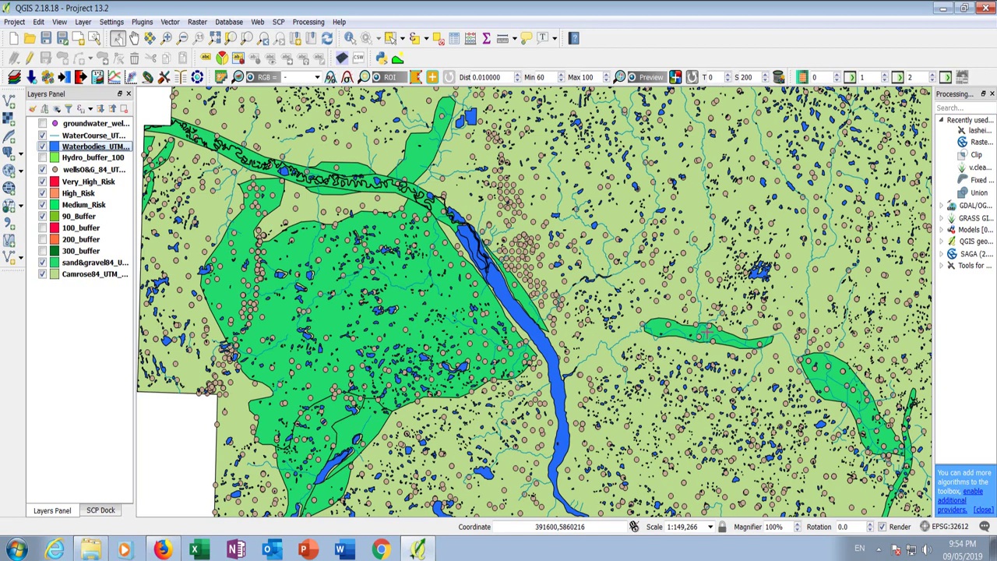
Show groundwater_wells and style them as black star3 markers.
click(42, 124)
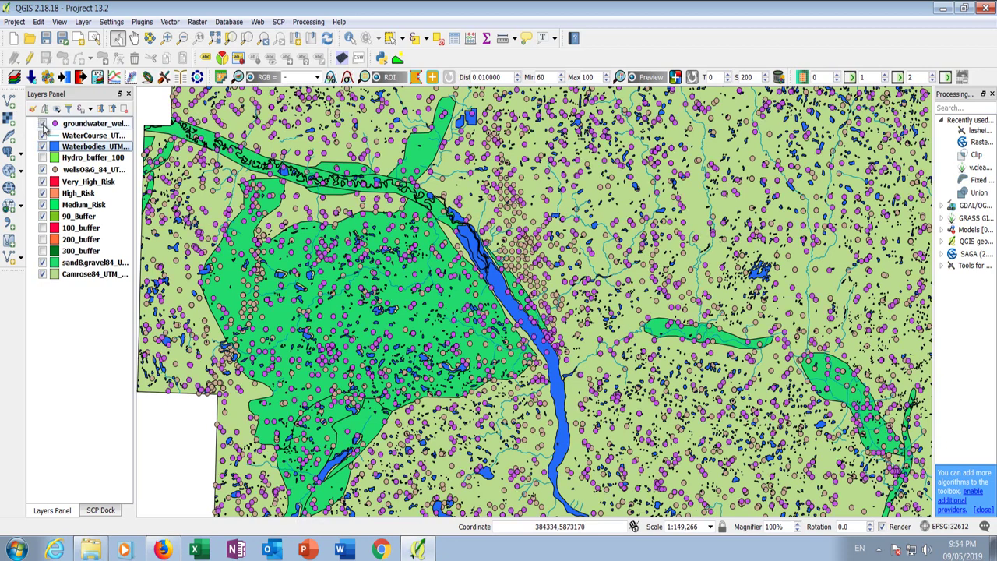
click(93, 124)
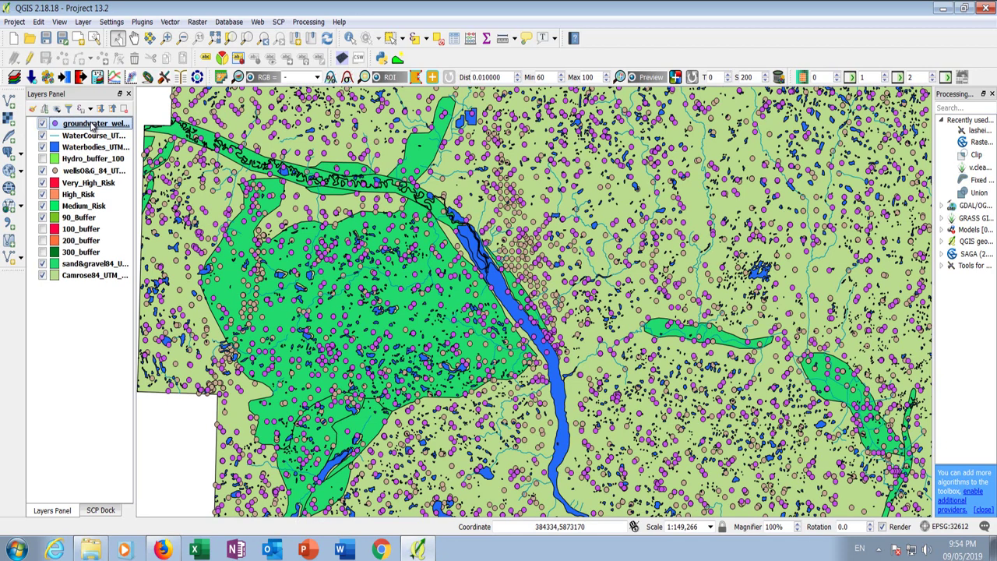
double_click(92, 125)
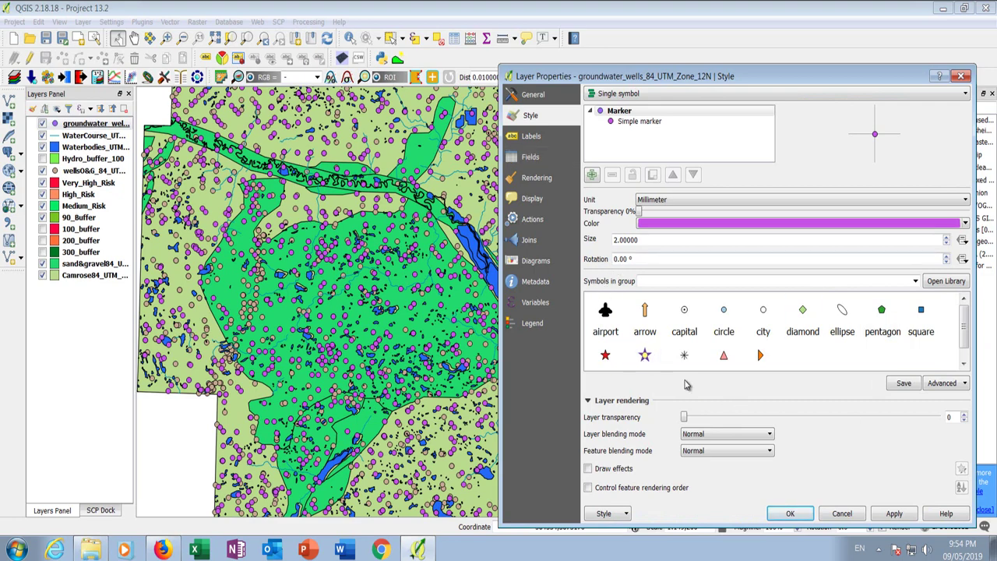
click(684, 355)
click(896, 515)
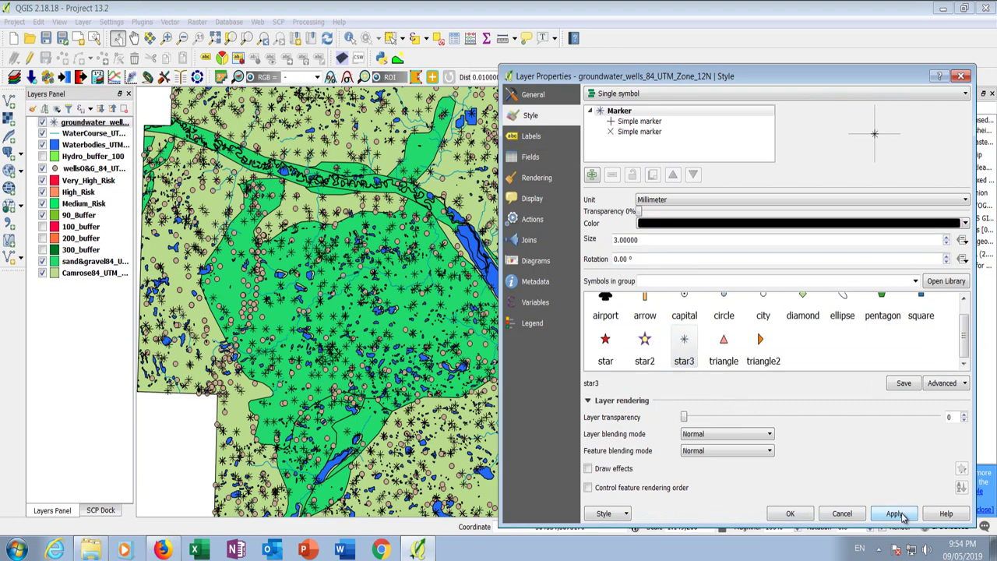
click(802, 514)
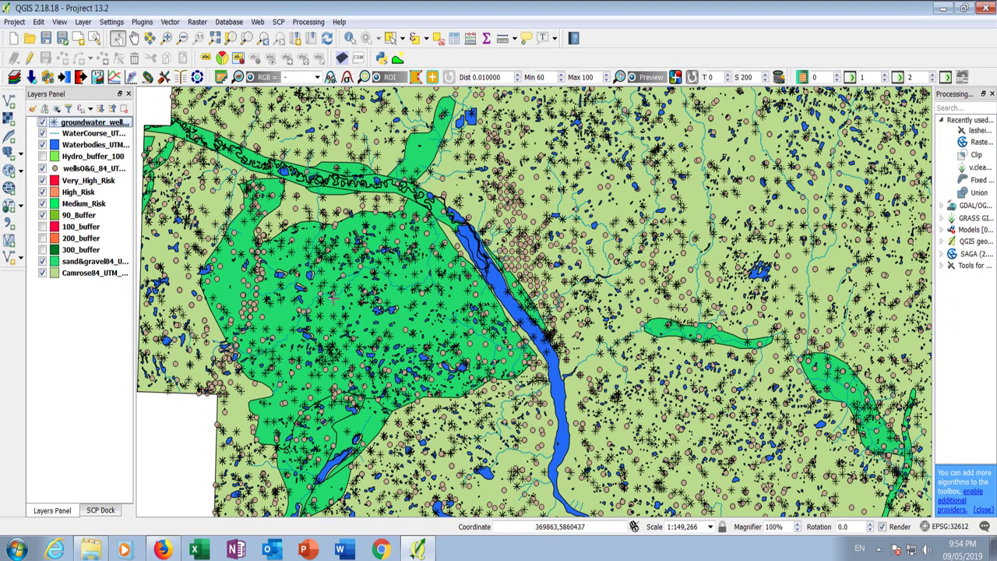
Zoom in to about 1:9,329 on the lake ringed by red, orange and green circles.
scroll(334, 298, up, 3)
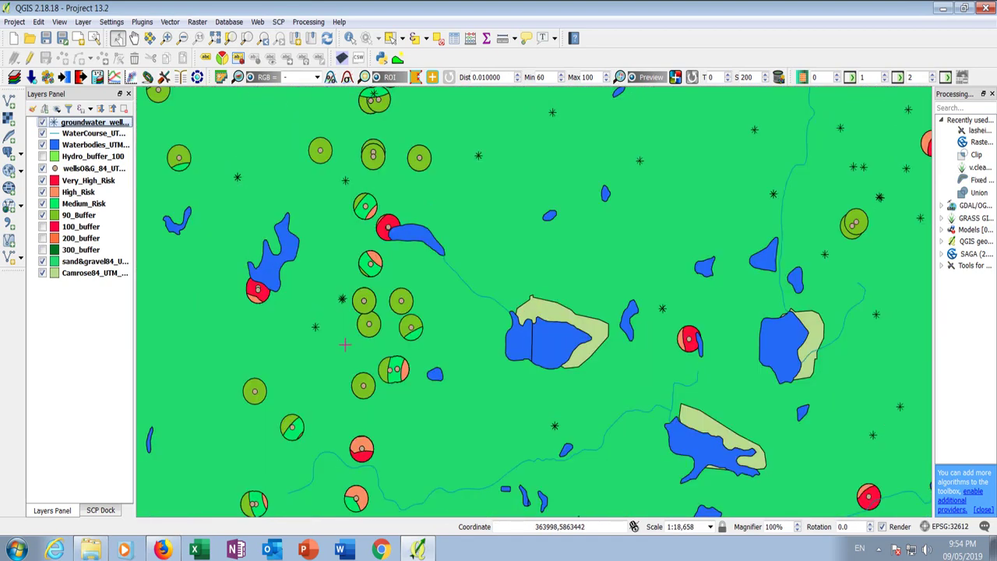
scroll(344, 311, up, 1)
scroll(363, 277, down, 1)
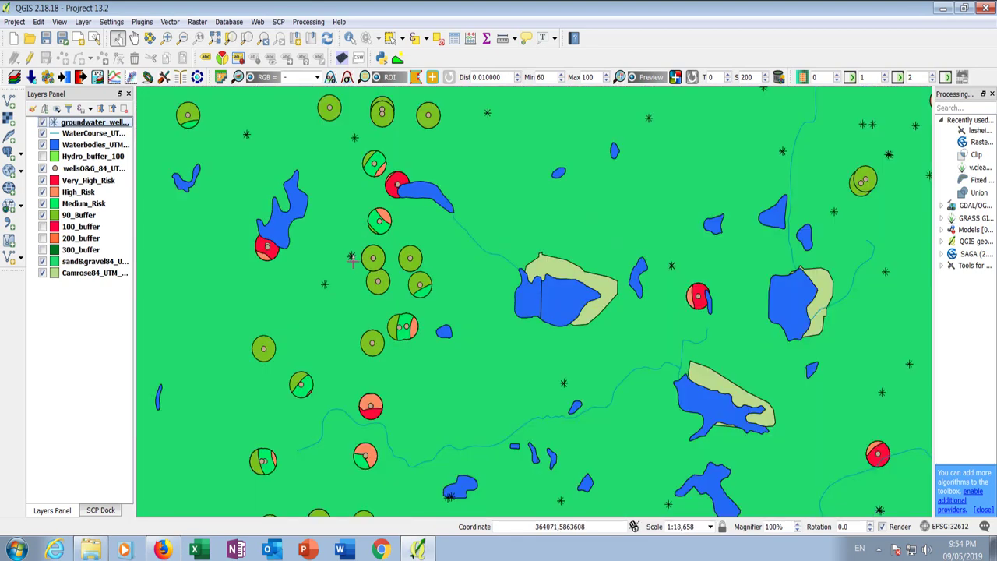
scroll(352, 259, down, 1)
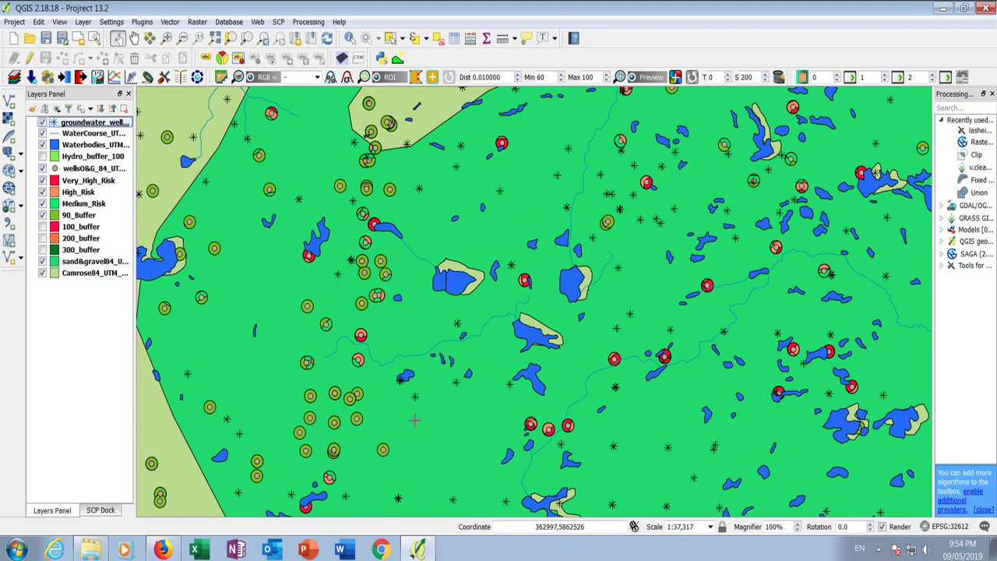
scroll(418, 396, up, 1)
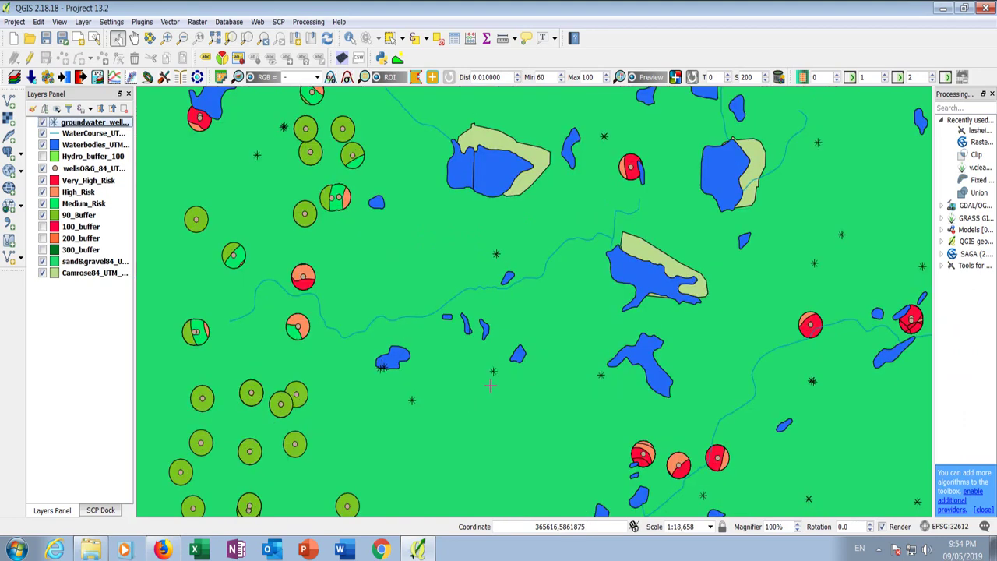
scroll(359, 368, down, 1)
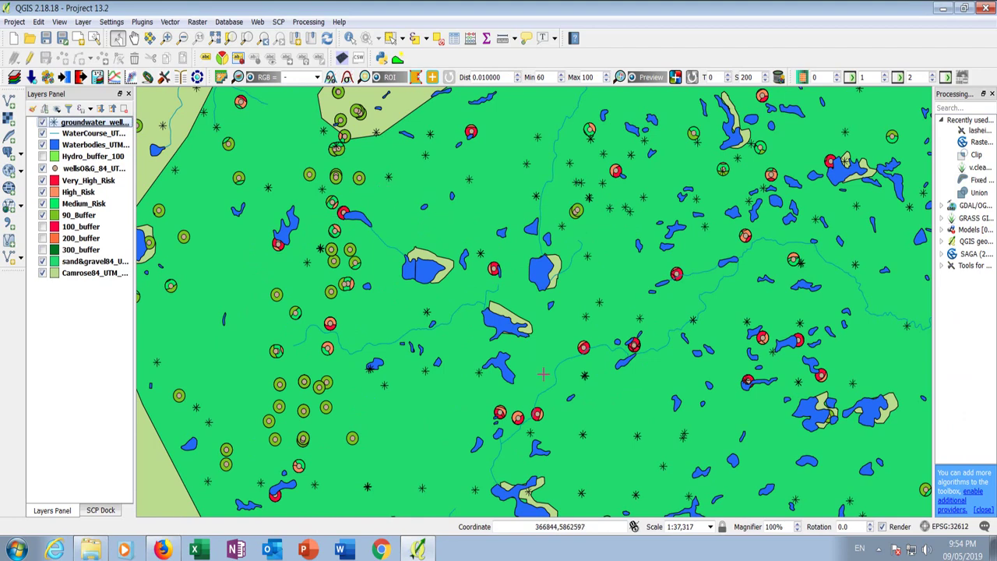
scroll(429, 276, down, 1)
scroll(612, 240, up, 1)
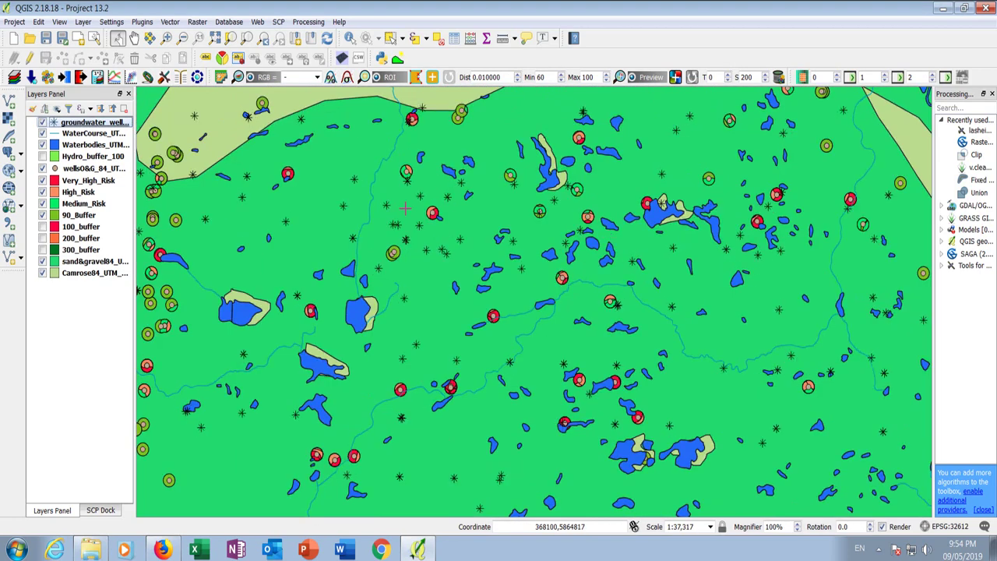
scroll(474, 225, up, 1)
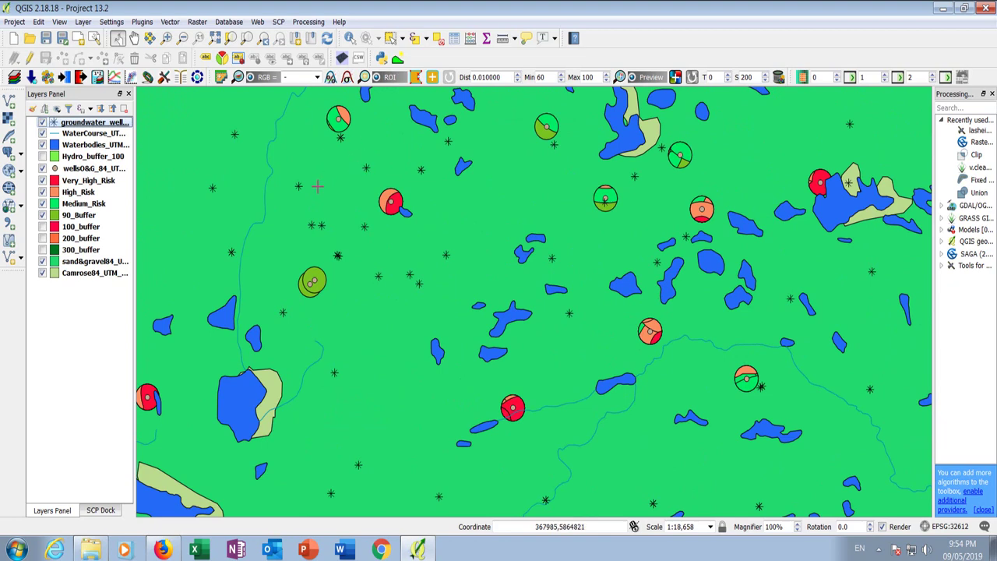
scroll(413, 269, down, 1)
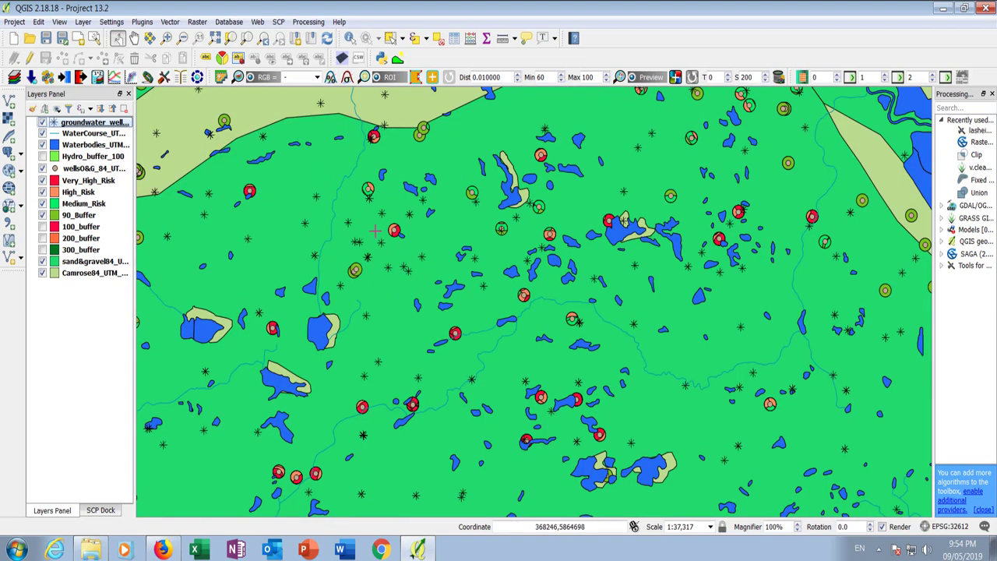
scroll(375, 230, down, 1)
scroll(764, 375, up, 2)
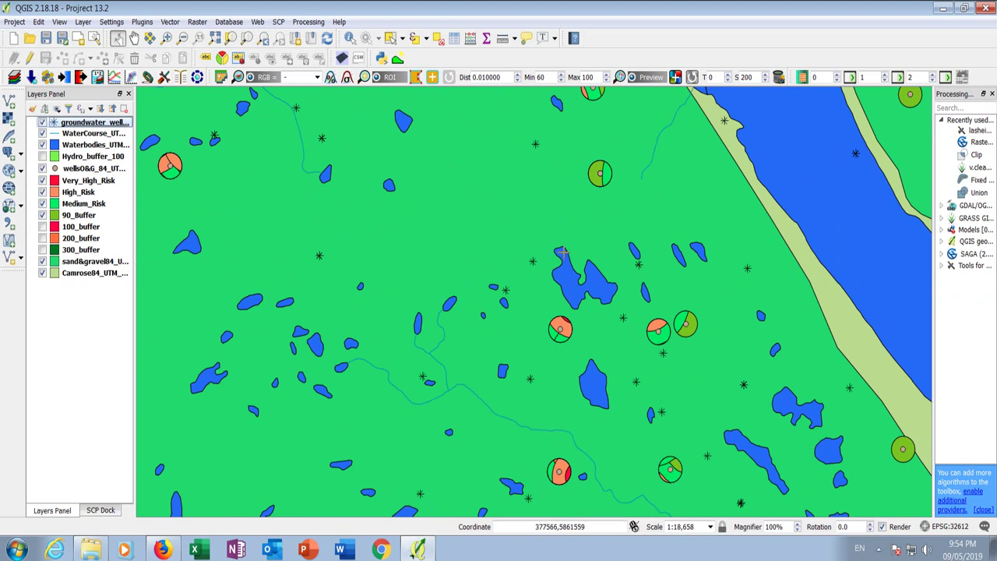
scroll(561, 251, down, 1)
scroll(735, 473, up, 1)
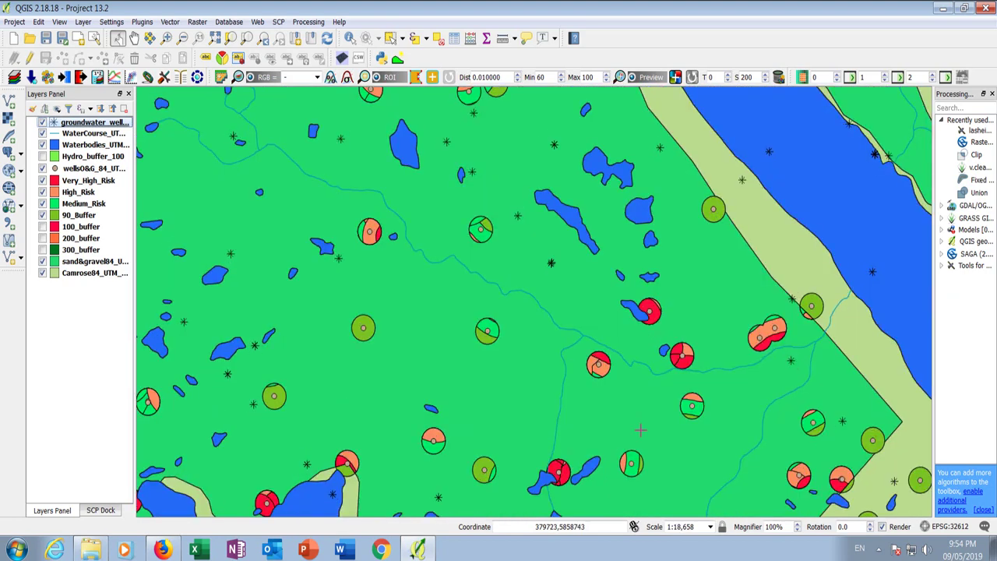
scroll(502, 316, down, 1)
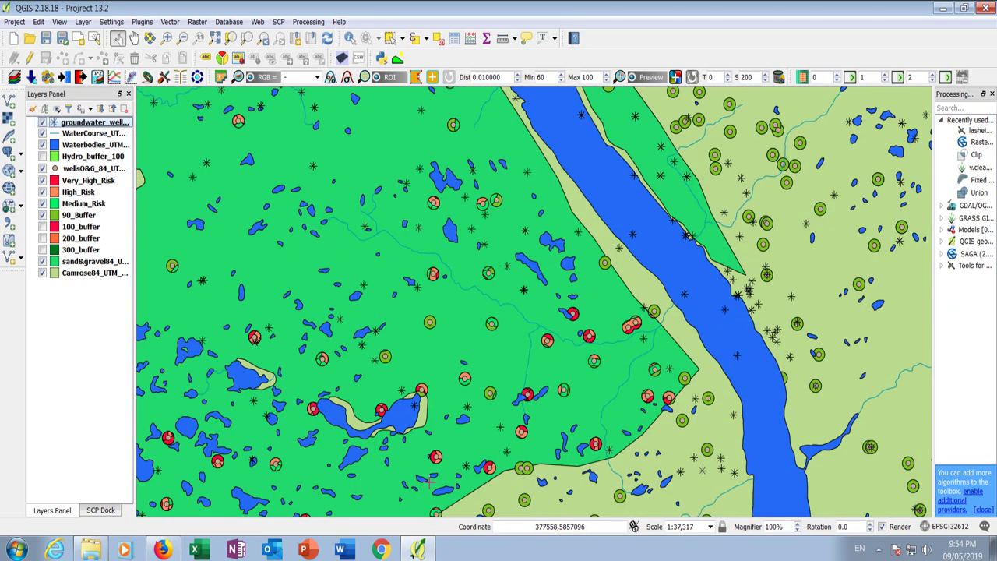
scroll(429, 484, up, 1)
scroll(356, 371, up, 1)
scroll(358, 367, down, 1)
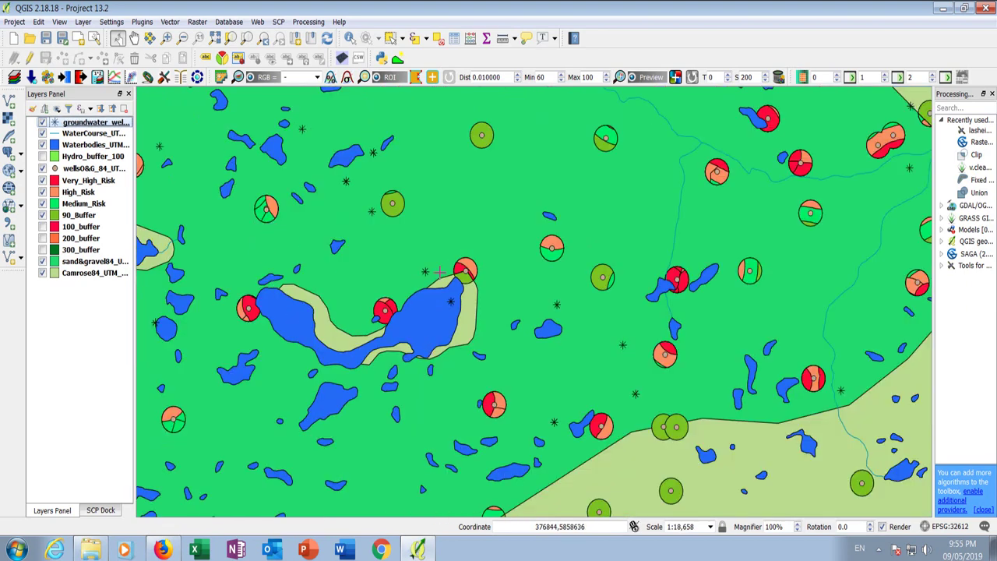
scroll(430, 279, up, 1)
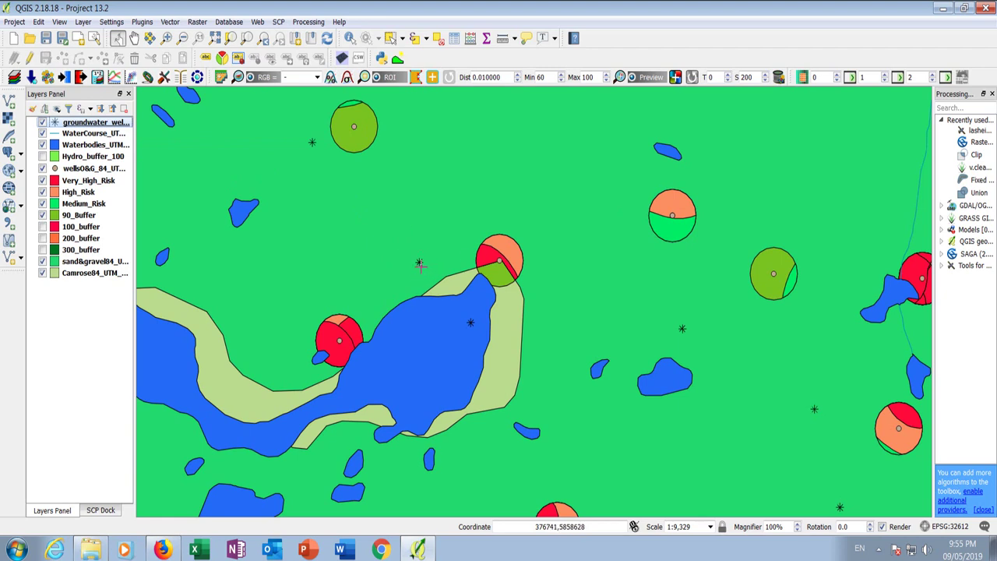
key(alt+Tab)
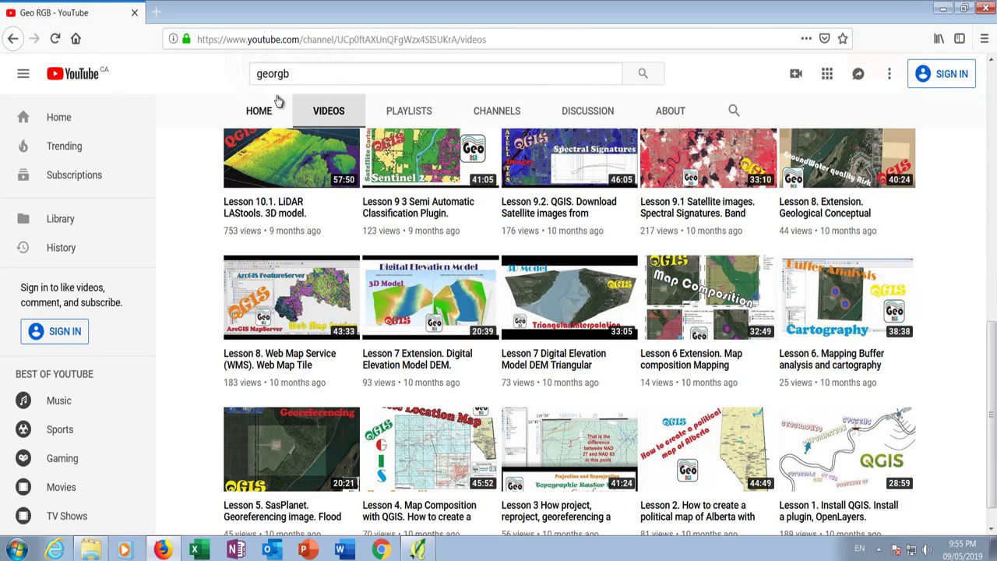
Browse the Geo RGB channel's QGIS lesson videos in Firefox, then return to QGIS.
drag(294, 73, 253, 74)
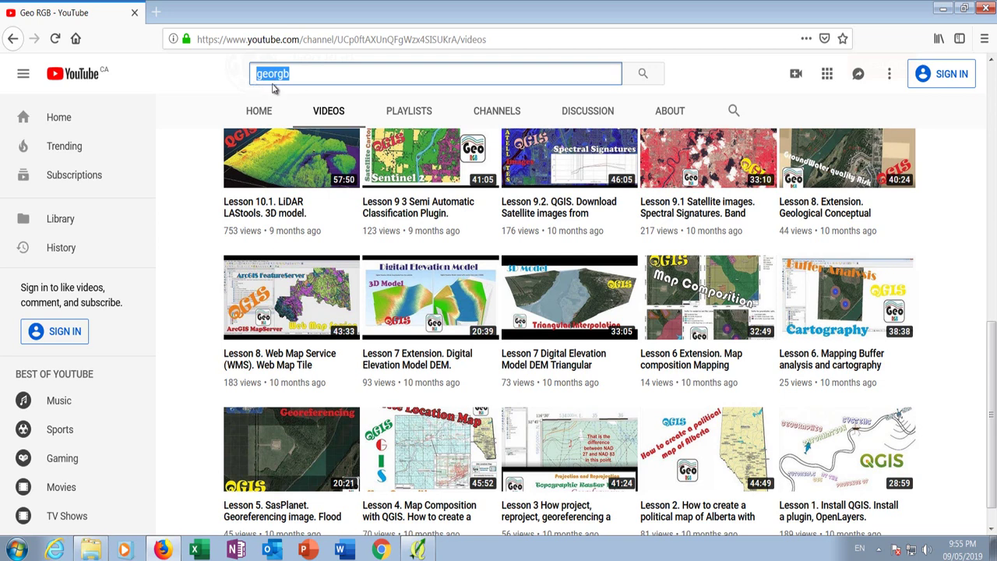
scroll(311, 257, down, 1)
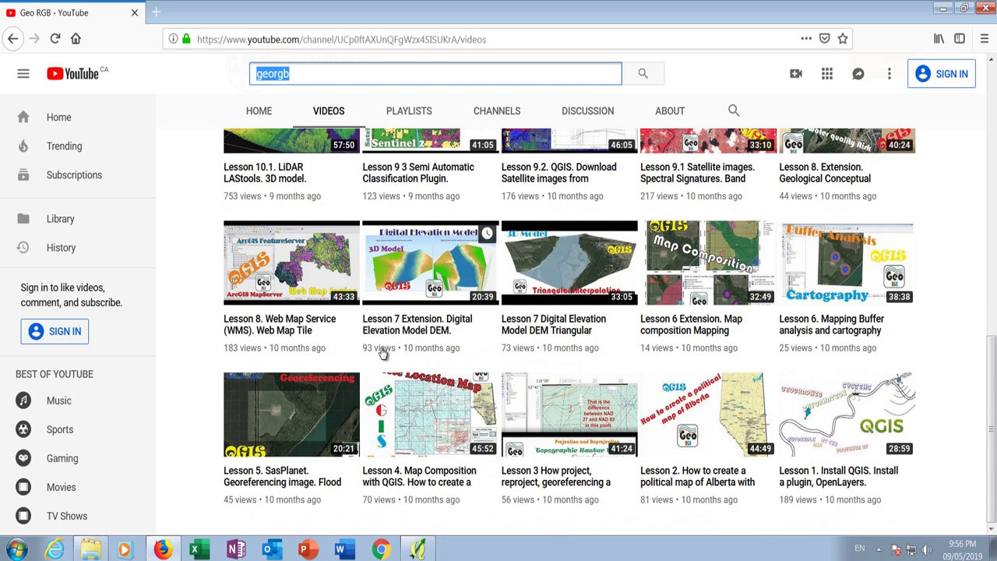
click(418, 549)
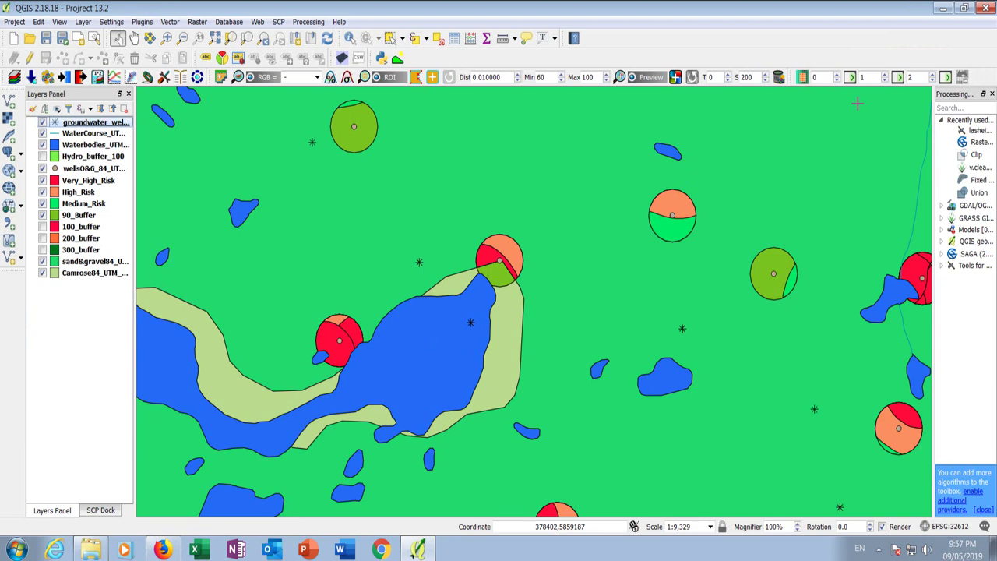
Zoom out from 1:9,329 to 1:18,658 around the lake.
scroll(415, 338, down, 1)
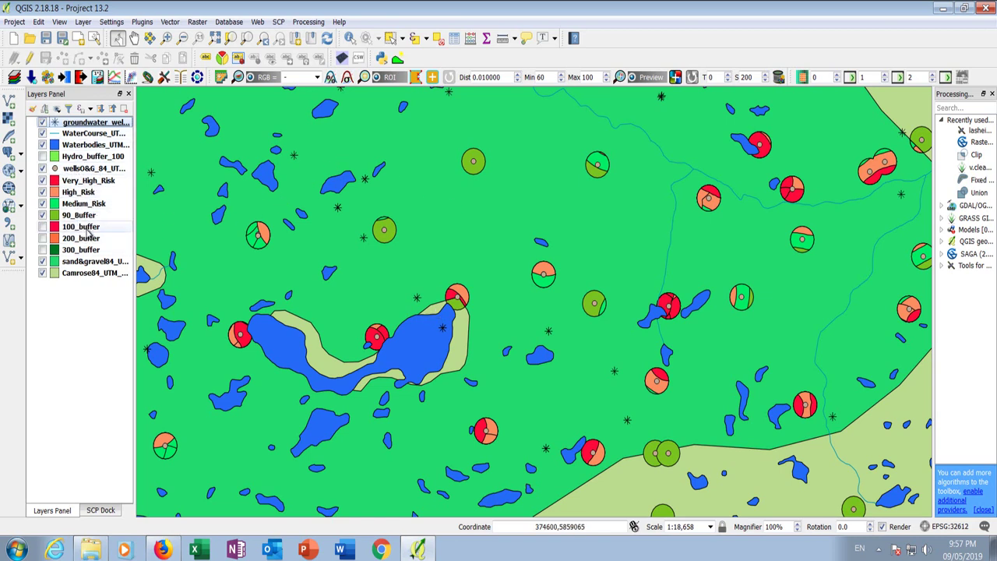
right_click(86, 264)
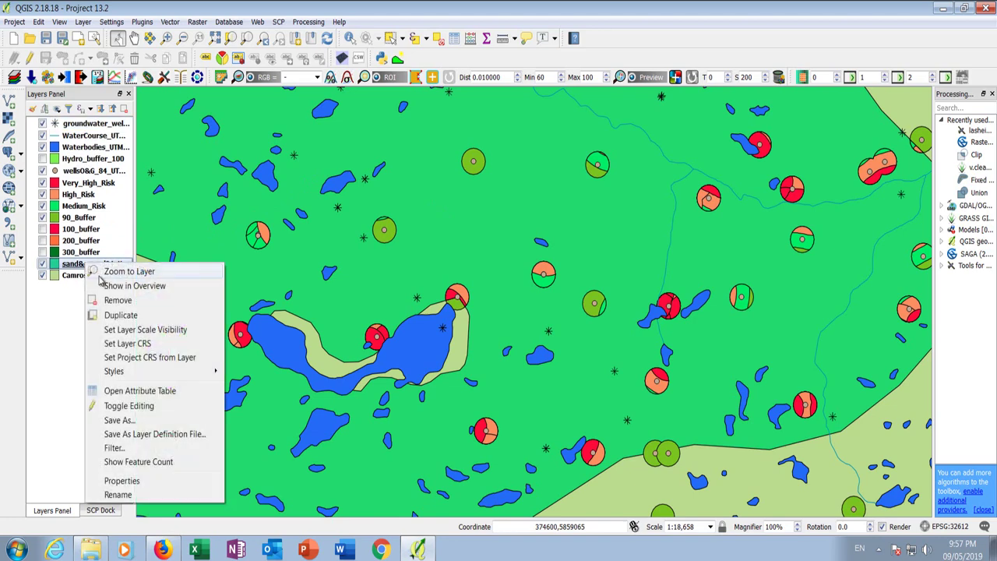
click(129, 391)
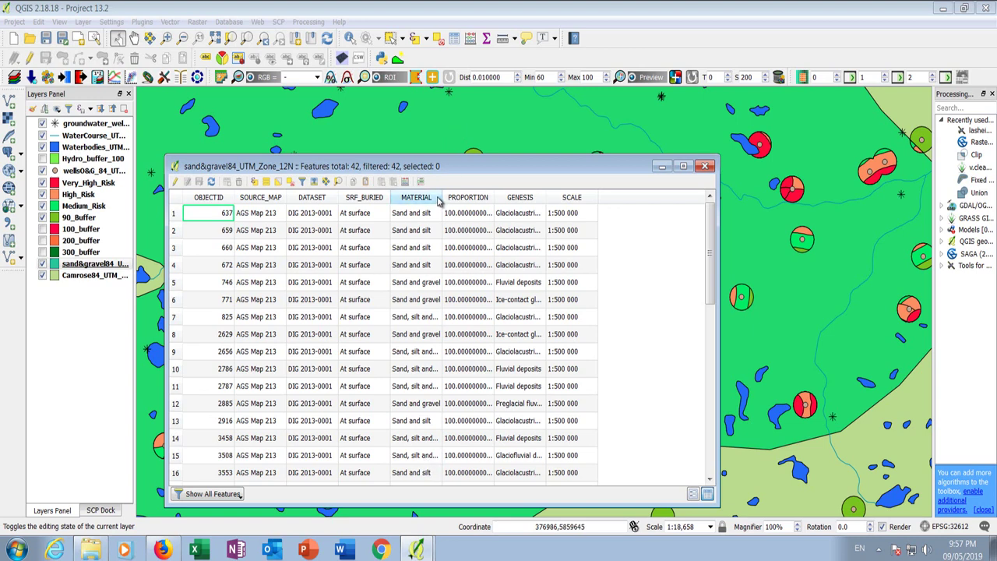
drag(442, 197, 494, 194)
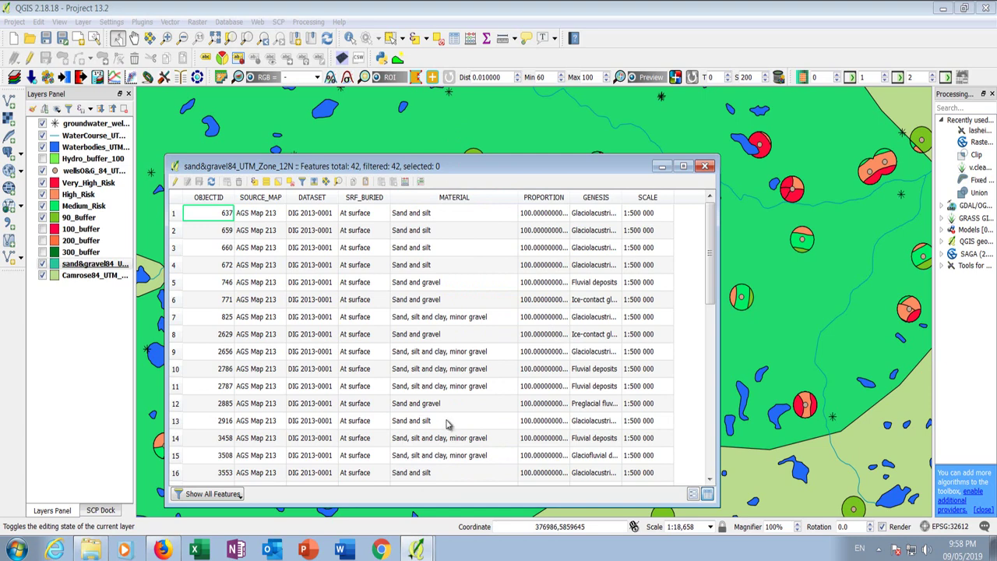
click(705, 165)
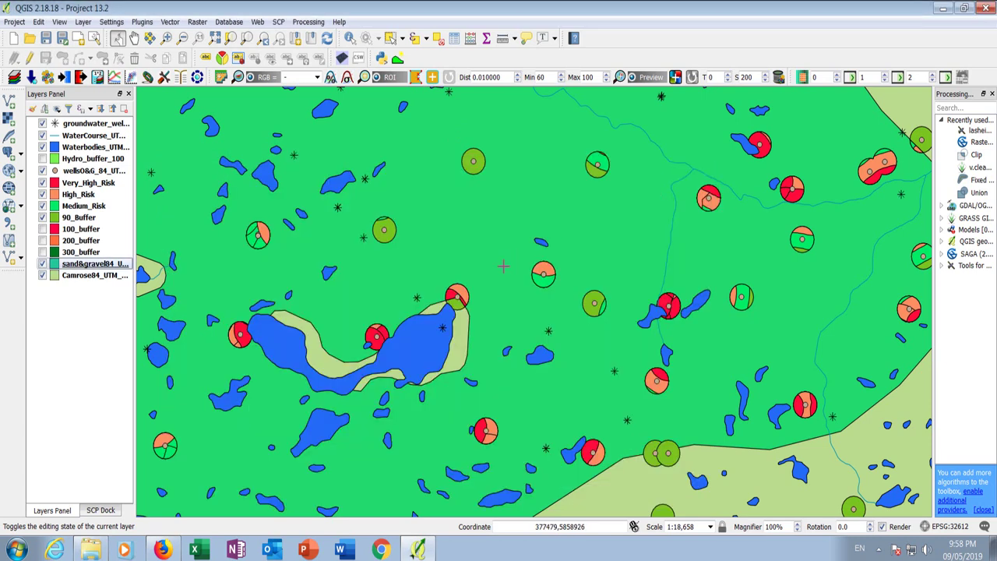
Zoom the map in and out over the riverside sand and gravel zone, settling near 1:74,633.
scroll(410, 300, down, 1)
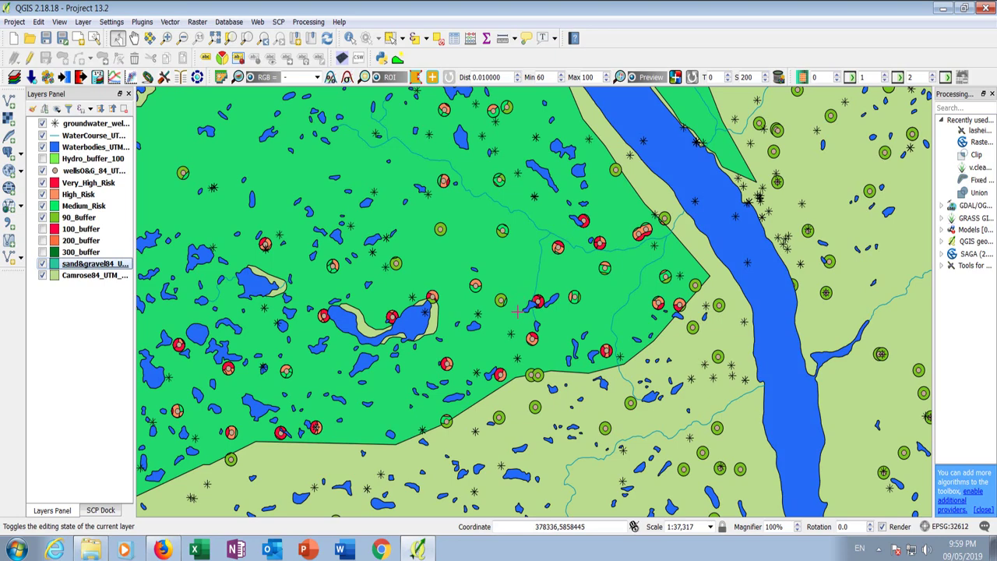
scroll(519, 312, down, 1)
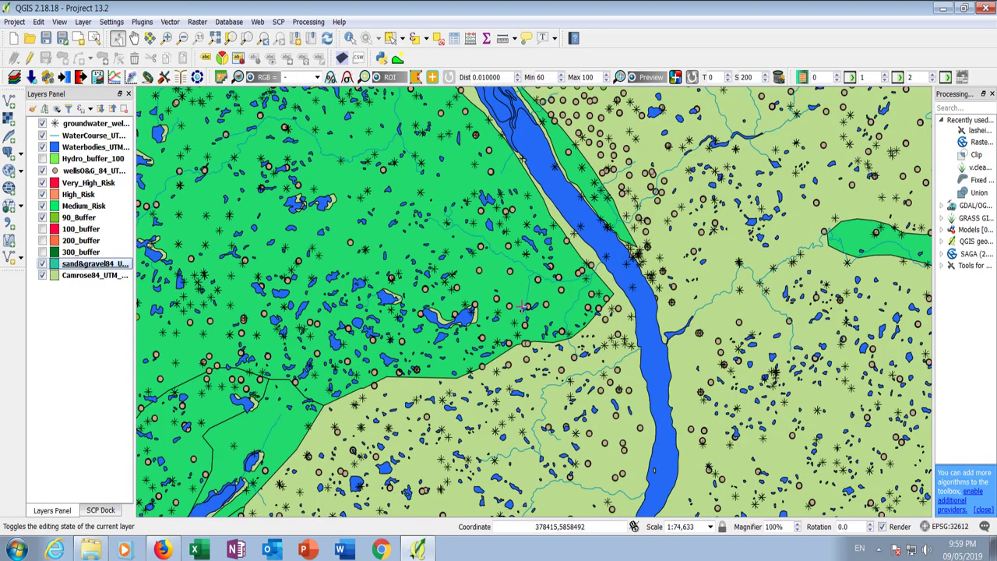
scroll(382, 285, up, 1)
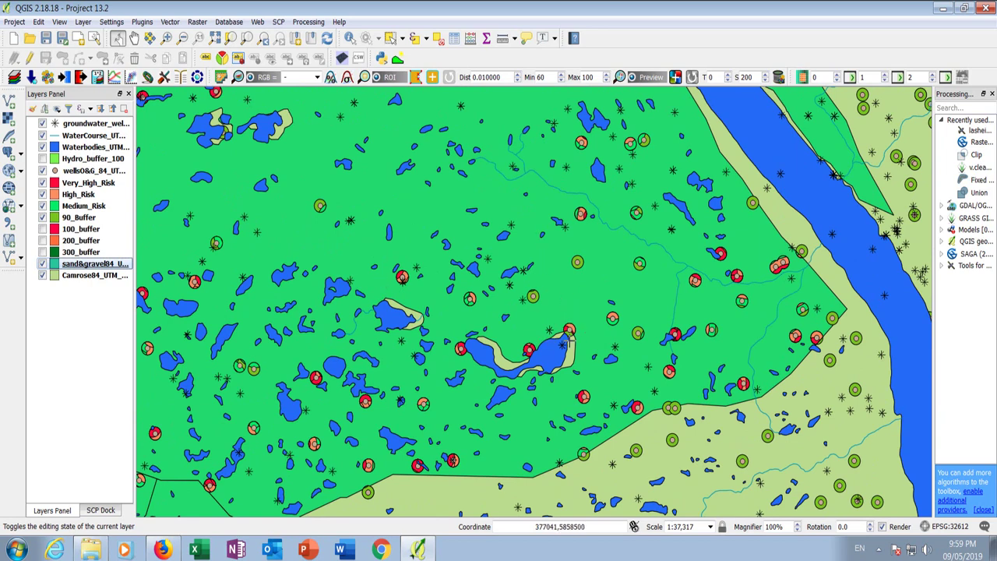
scroll(570, 332, down, 1)
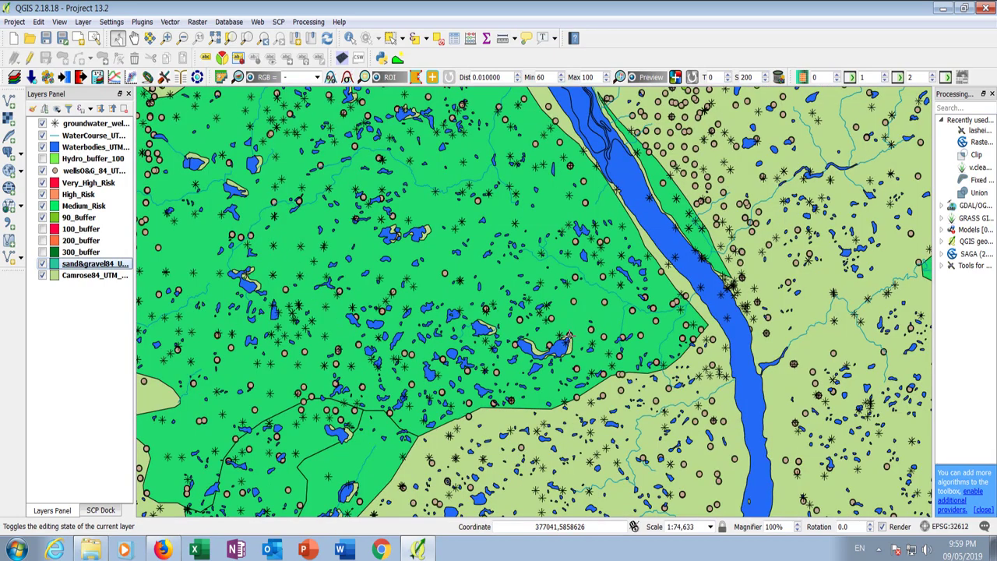
scroll(570, 334, down, 1)
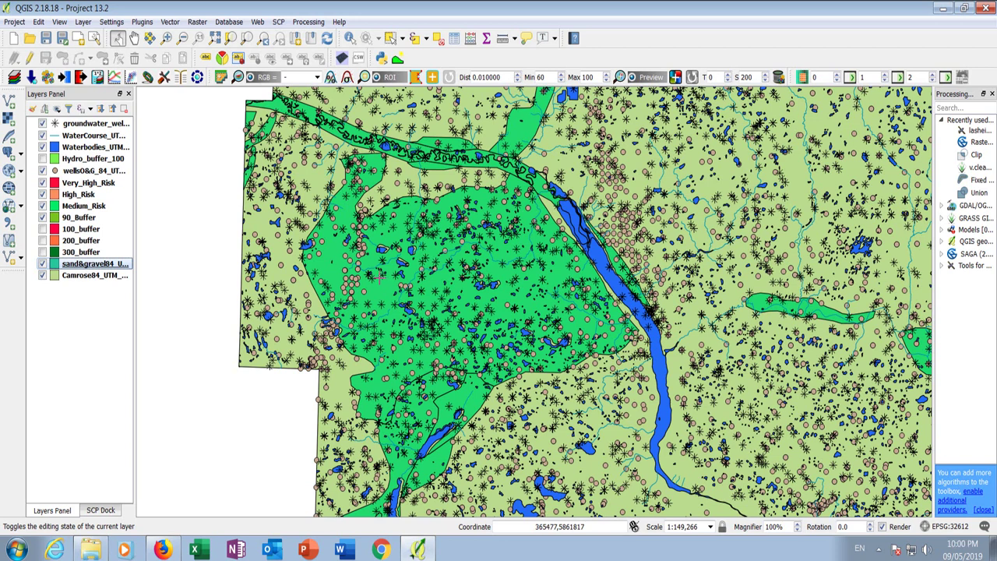
scroll(444, 296, up, 3)
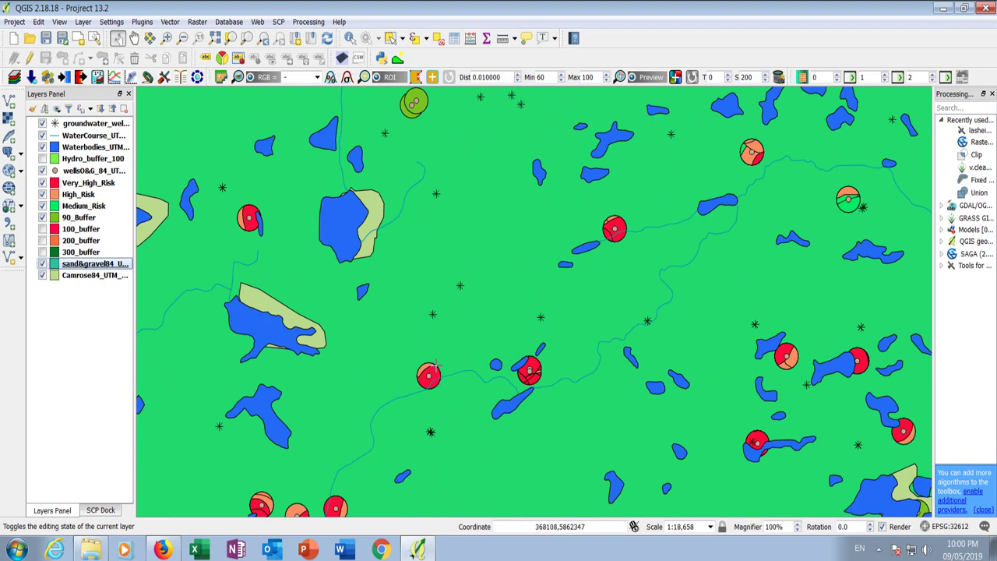
scroll(430, 385, up, 2)
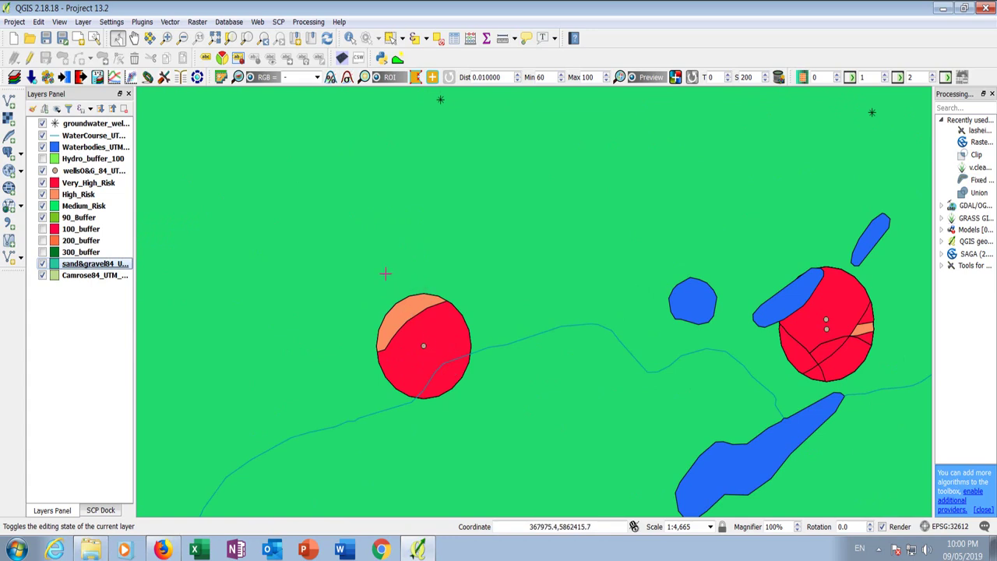
scroll(384, 268, down, 2)
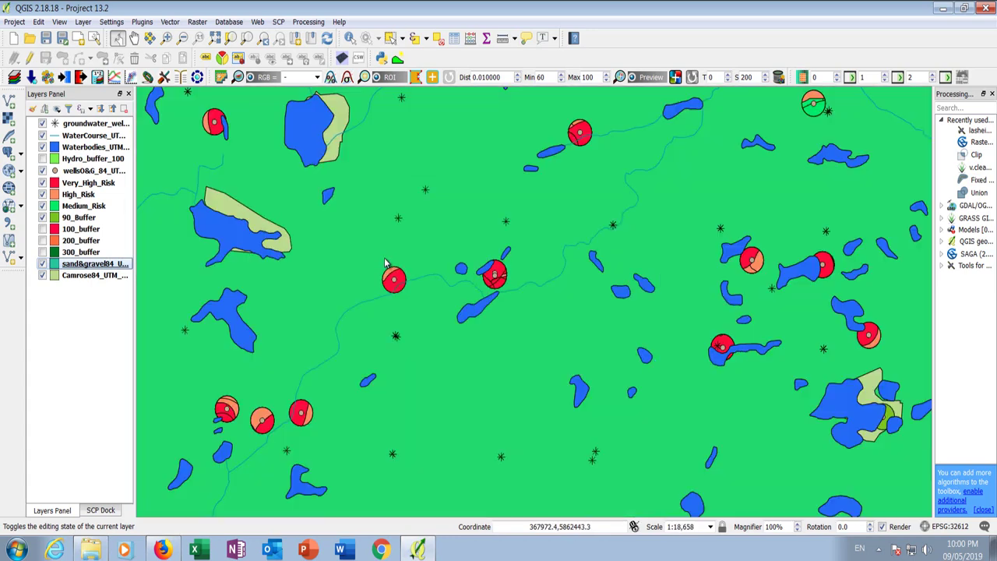
scroll(385, 264, down, 1)
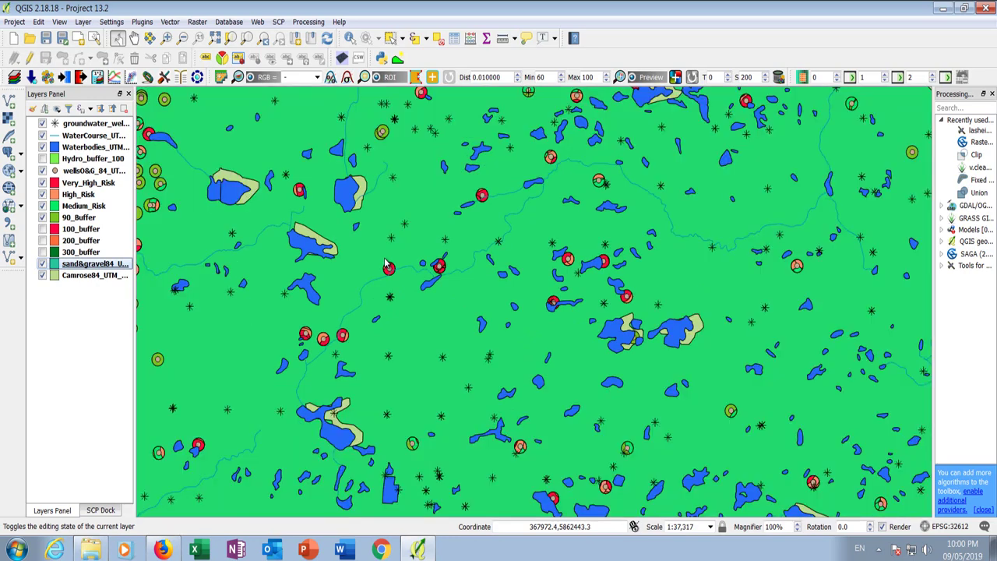
scroll(385, 263, down, 1)
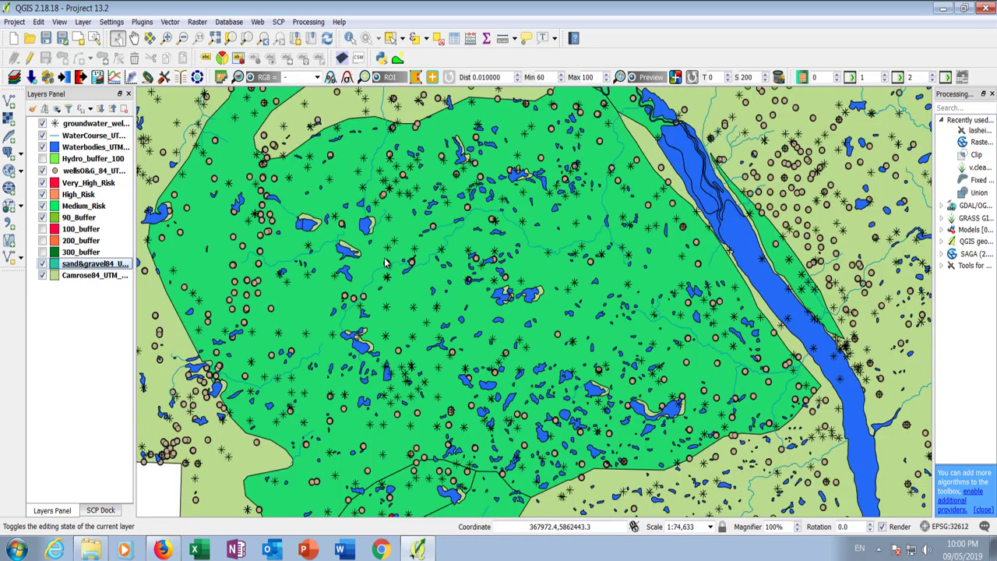